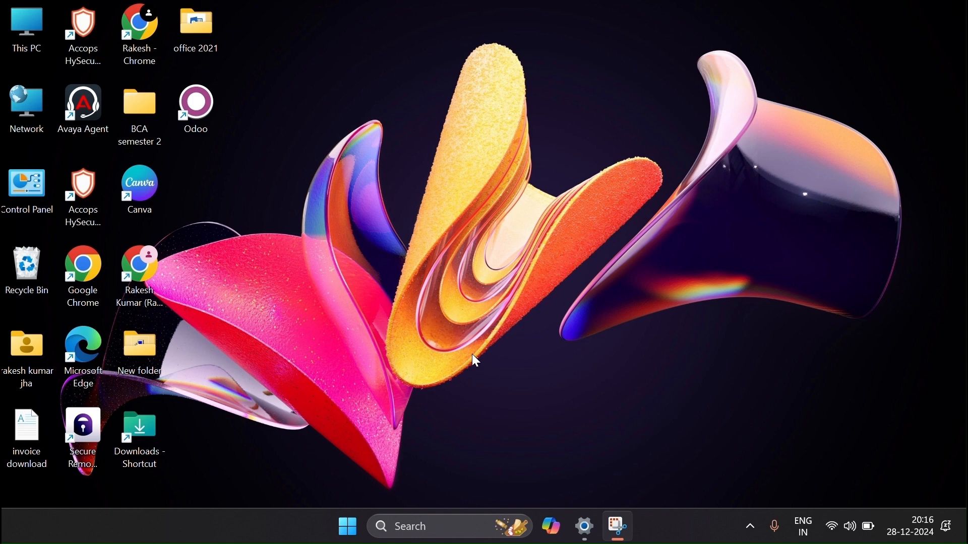
Launch Excel from the Run box with 'excel', then close it again.
{"action": "key", "text": "super"}
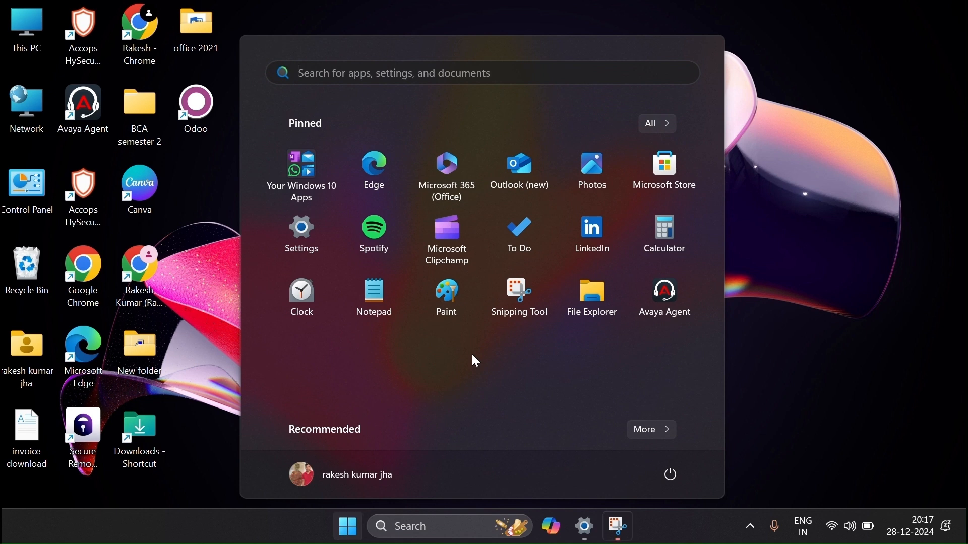
{"action": "key", "text": "super"}
{"action": "key", "text": "super+r"}
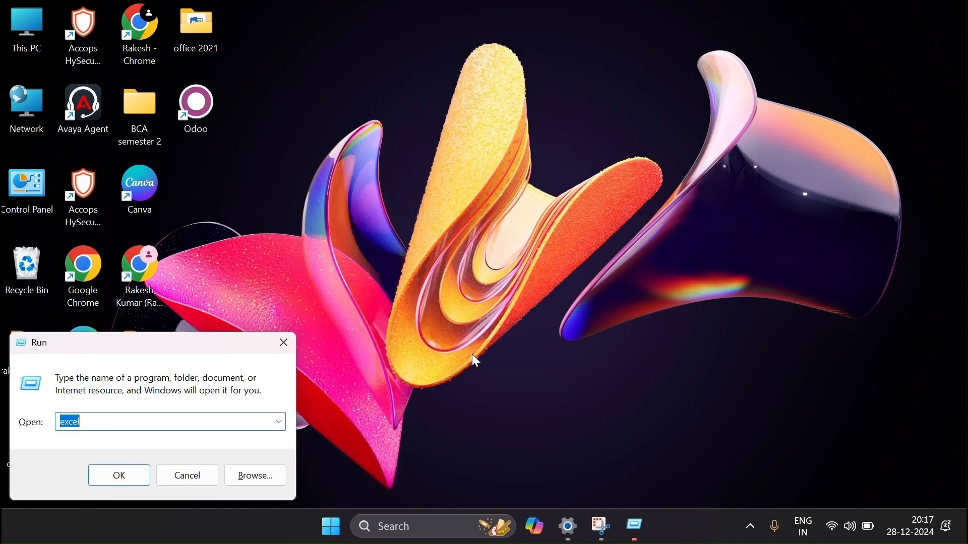
{"action": "key", "text": "BackSpace"}
{"action": "type", "text": "e"}
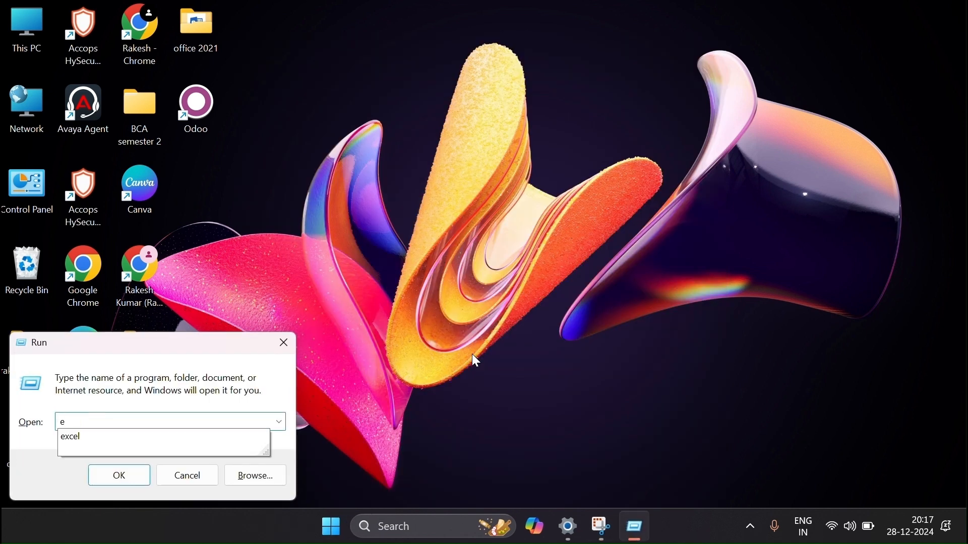
{"action": "type", "text": "c"}
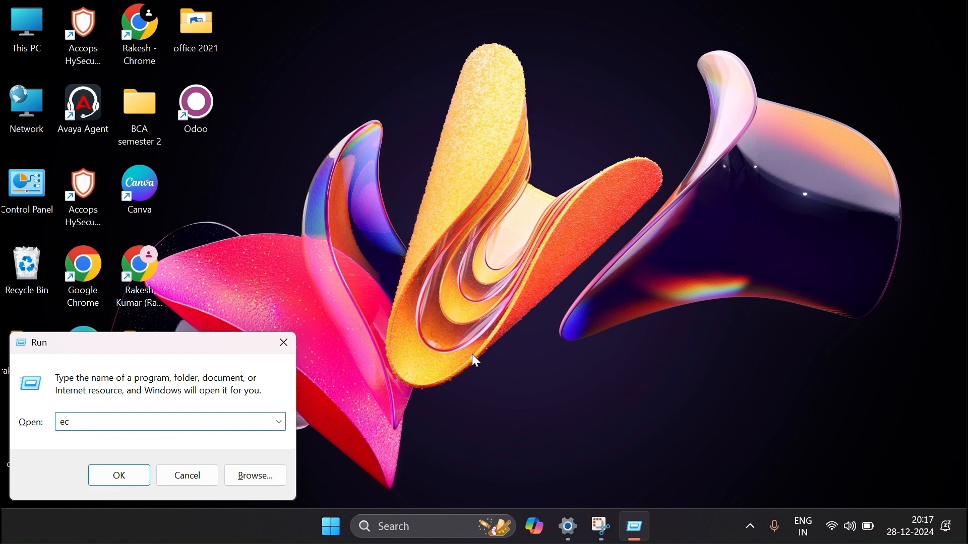
{"action": "key", "text": "BackSpace"}
{"action": "type", "text": "xc"}
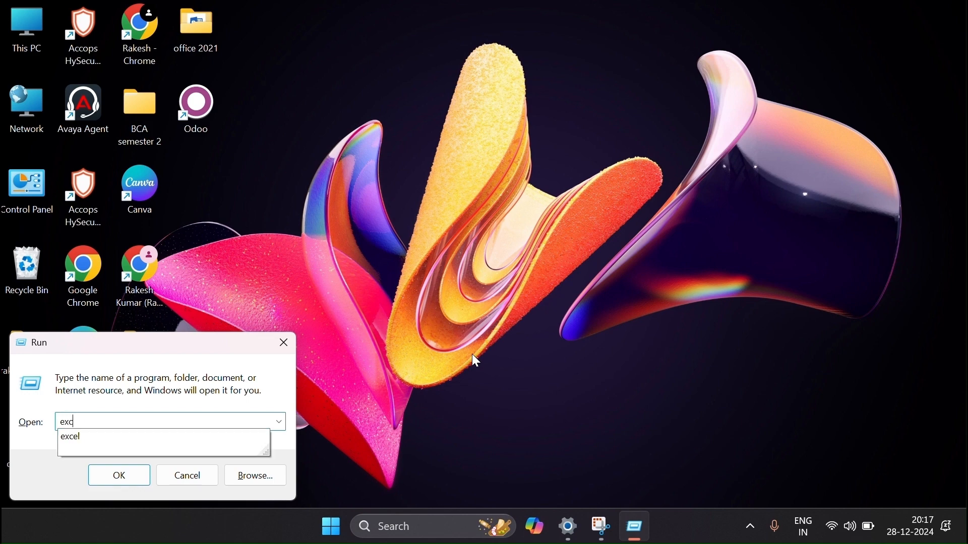
{"action": "type", "text": "el"}
{"action": "key", "text": "Return"}
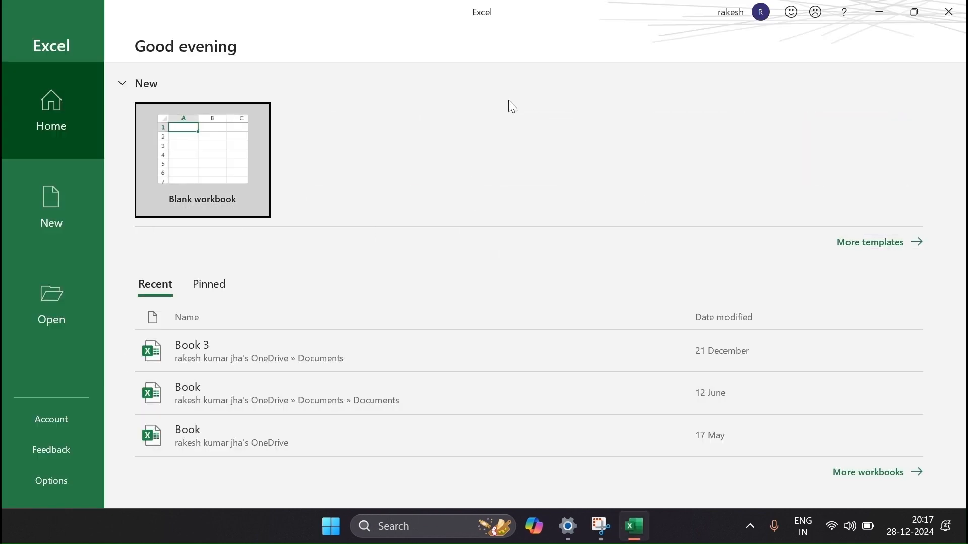
{"action": "left_click", "coordinate": [947, 9]}
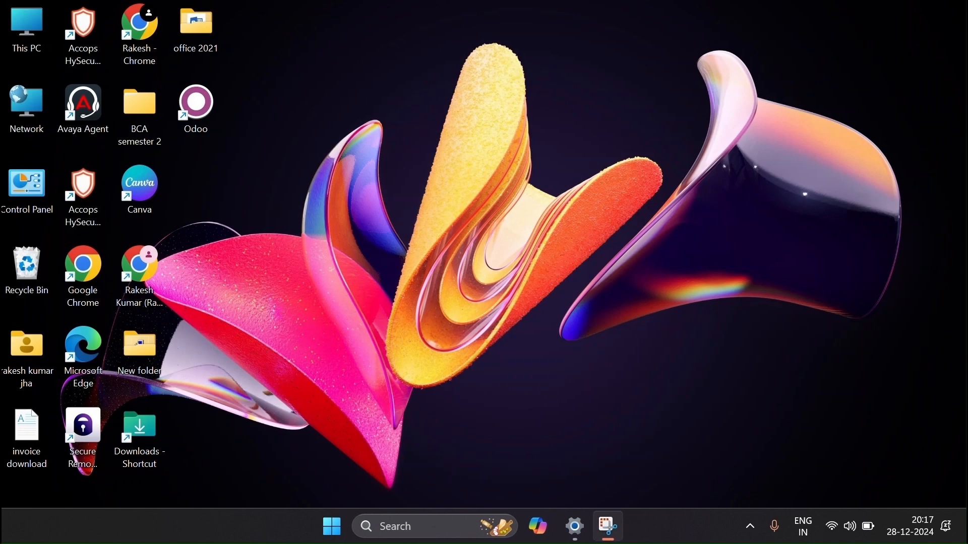
Launch Excel from a Windows search for 'excel', then close it.
{"action": "left_click", "coordinate": [409, 538]}
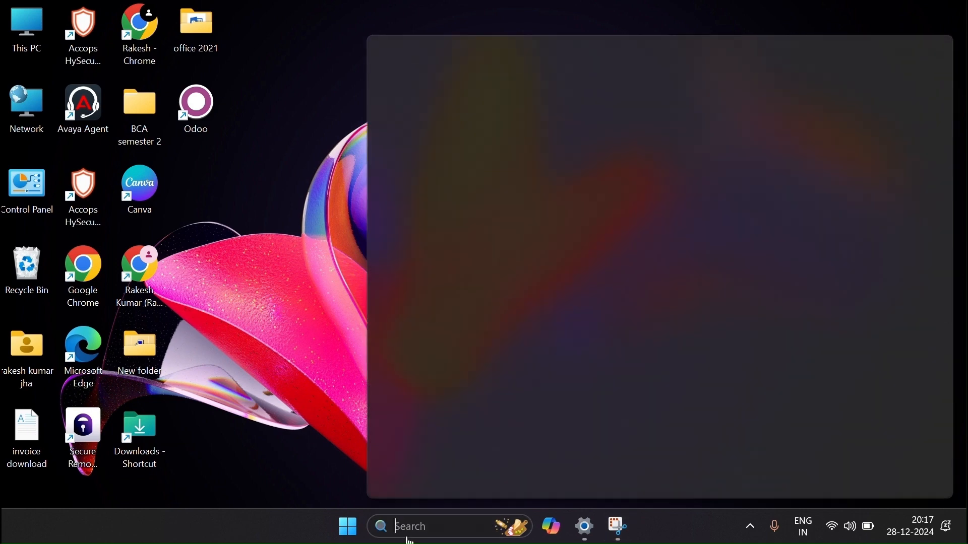
{"action": "type", "text": "excel"}
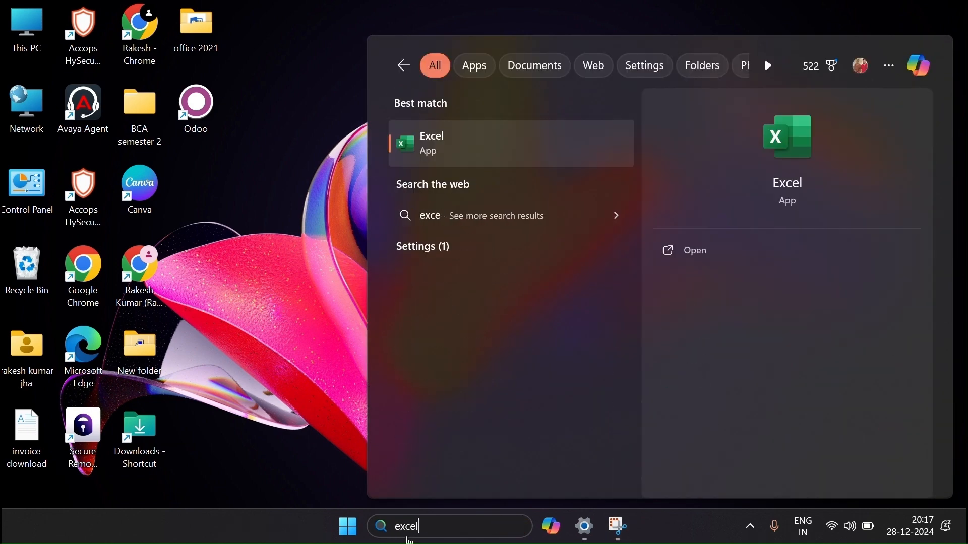
{"action": "left_click", "coordinate": [472, 140]}
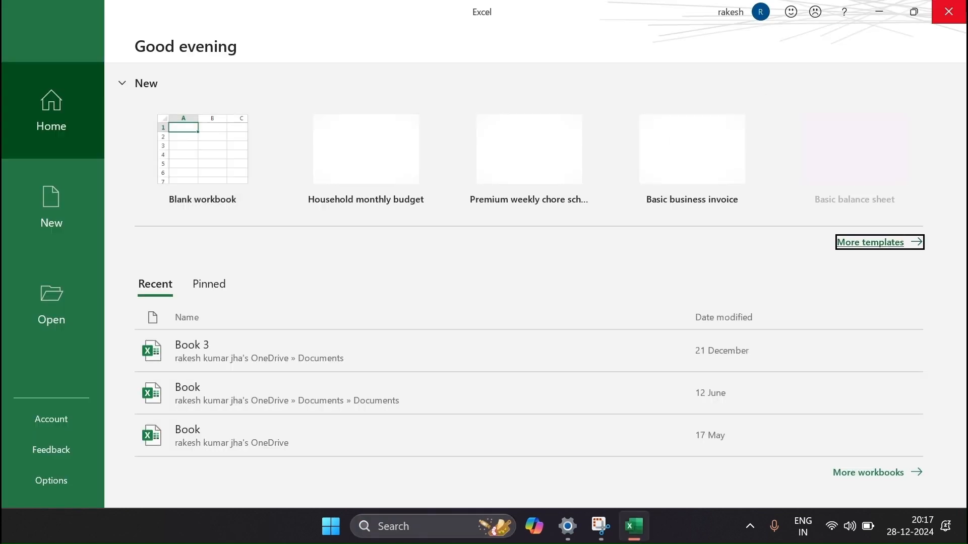
{"action": "left_click", "coordinate": [949, 12]}
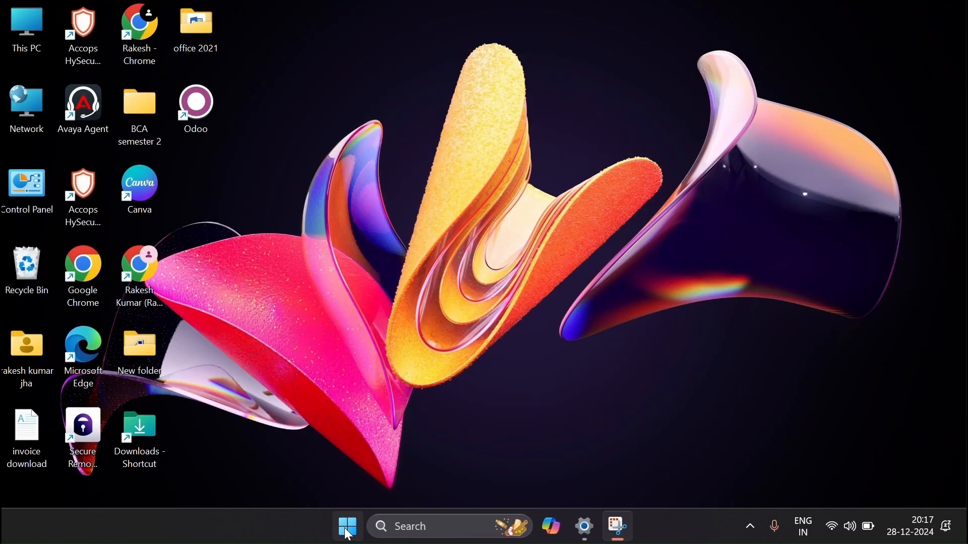
Launch Excel from the Start menu's full apps list, then close it.
{"action": "left_click", "coordinate": [351, 523]}
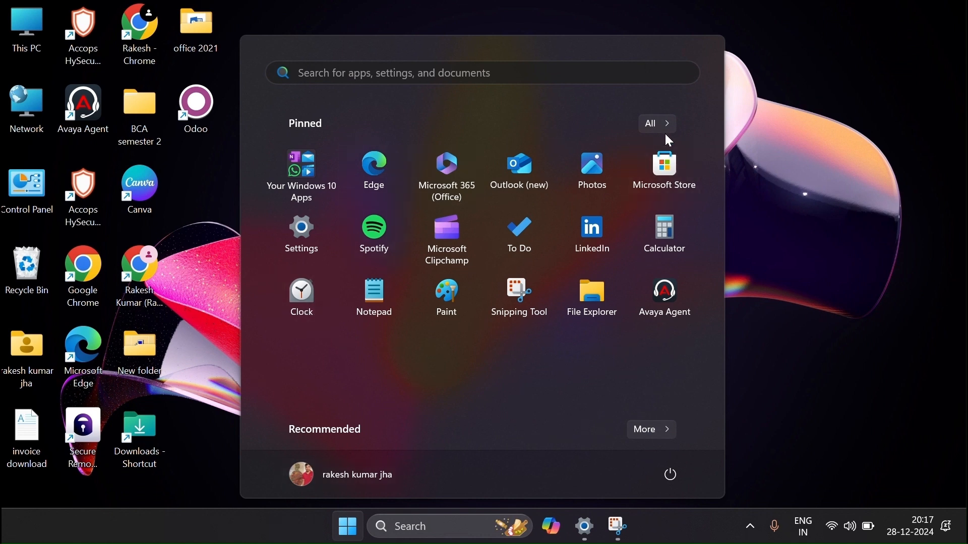
{"action": "left_click", "coordinate": [659, 128]}
{"action": "scroll", "coordinate": [349, 370], "scroll_direction": "down", "scroll_amount": 12}
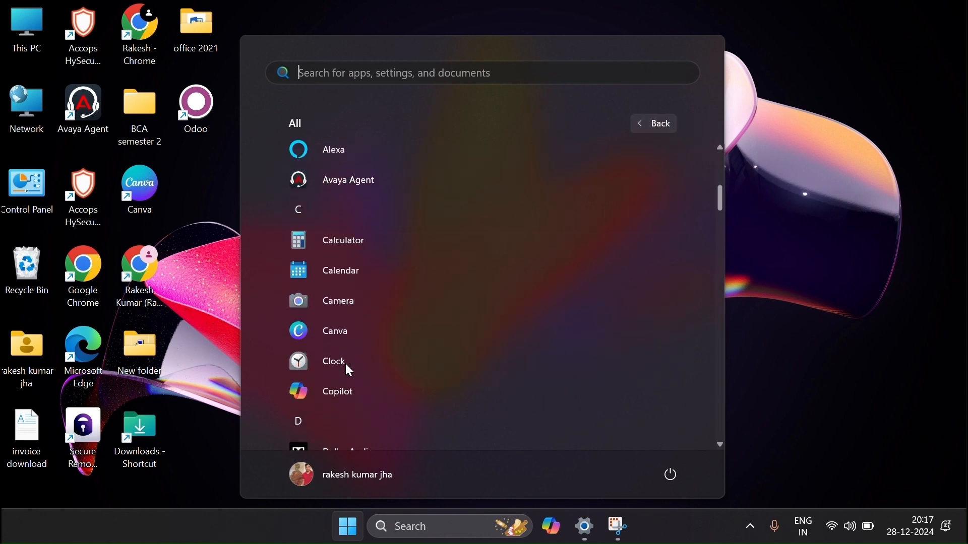
{"action": "scroll", "coordinate": [349, 371], "scroll_direction": "down", "scroll_amount": 15}
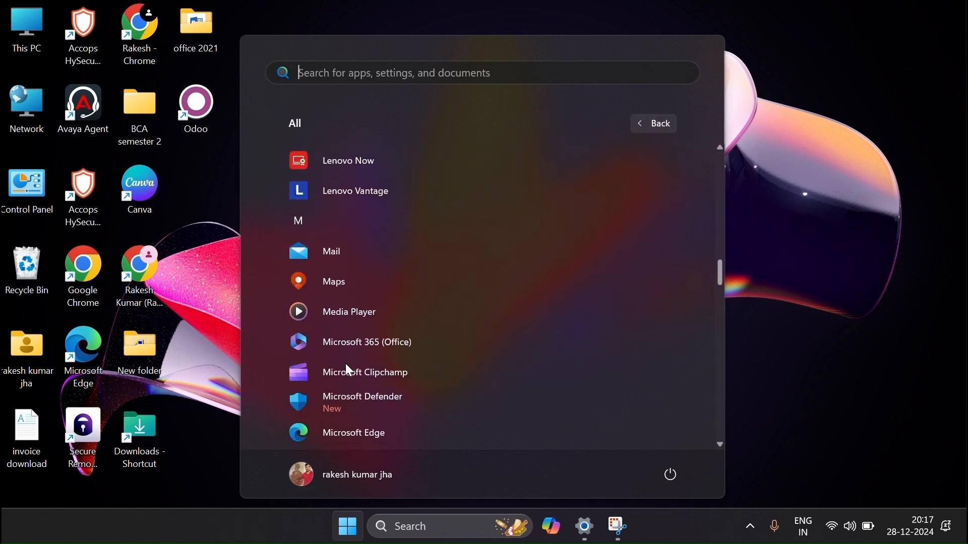
{"action": "scroll", "coordinate": [349, 370], "scroll_direction": "down", "scroll_amount": 15}
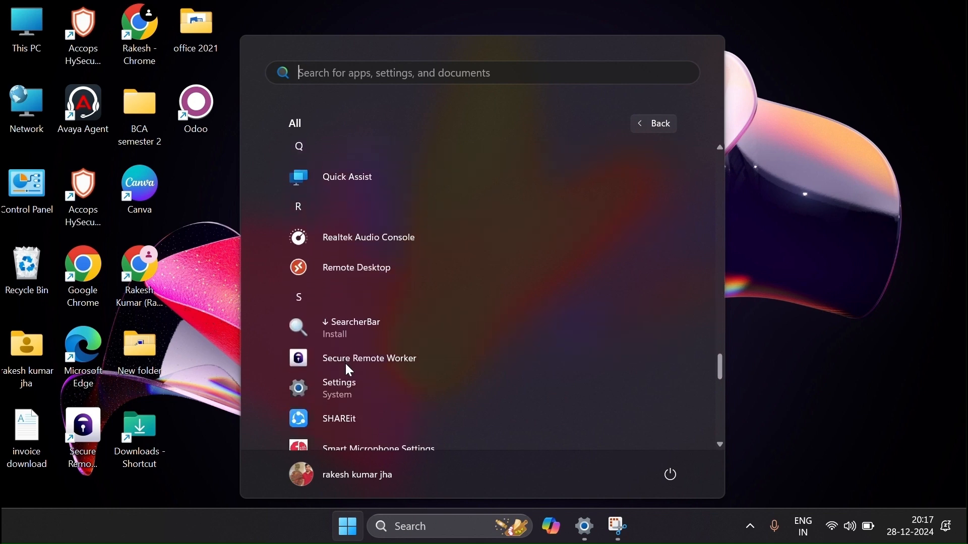
{"action": "scroll", "coordinate": [350, 370], "scroll_direction": "up", "scroll_amount": 20}
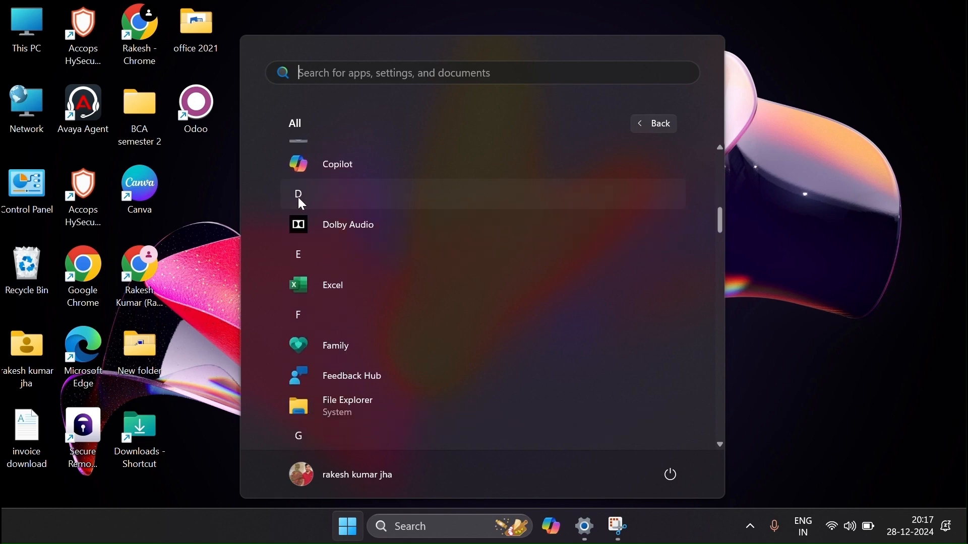
{"action": "left_click", "coordinate": [325, 289]}
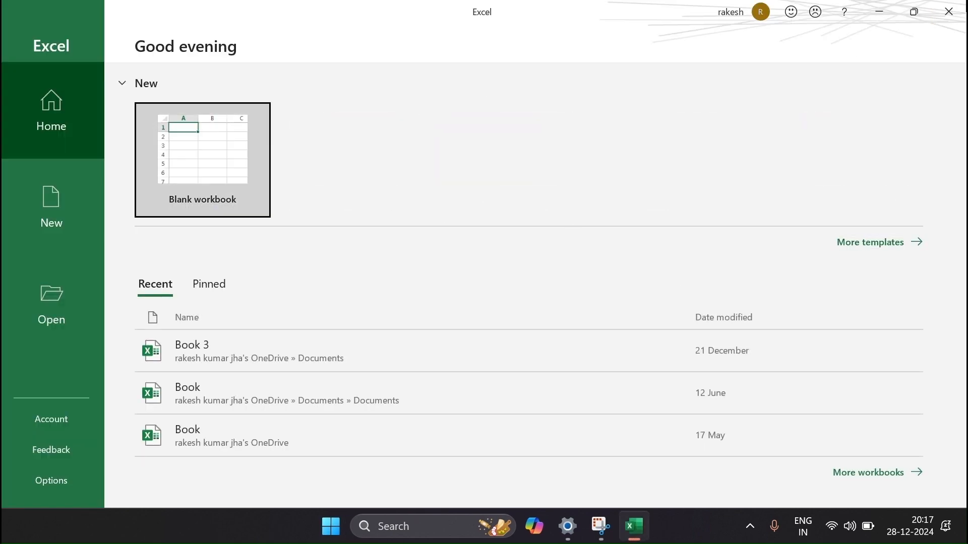
{"action": "left_click", "coordinate": [948, 12]}
Try 'f' and 'excell' in the Run box, dismiss both errors, then launch 'excel'.
{"action": "key", "text": "super+r"}
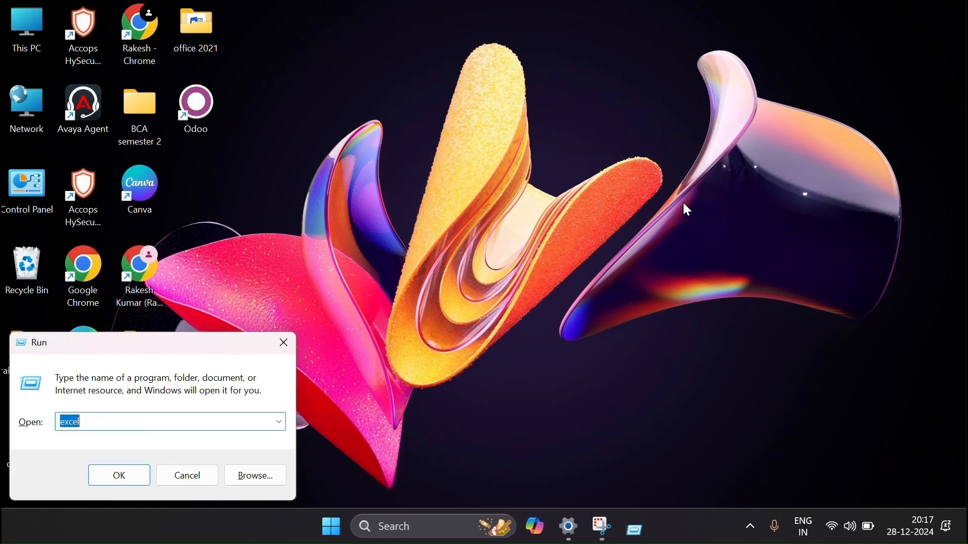
{"action": "type", "text": "f"}
{"action": "key", "text": "Return"}
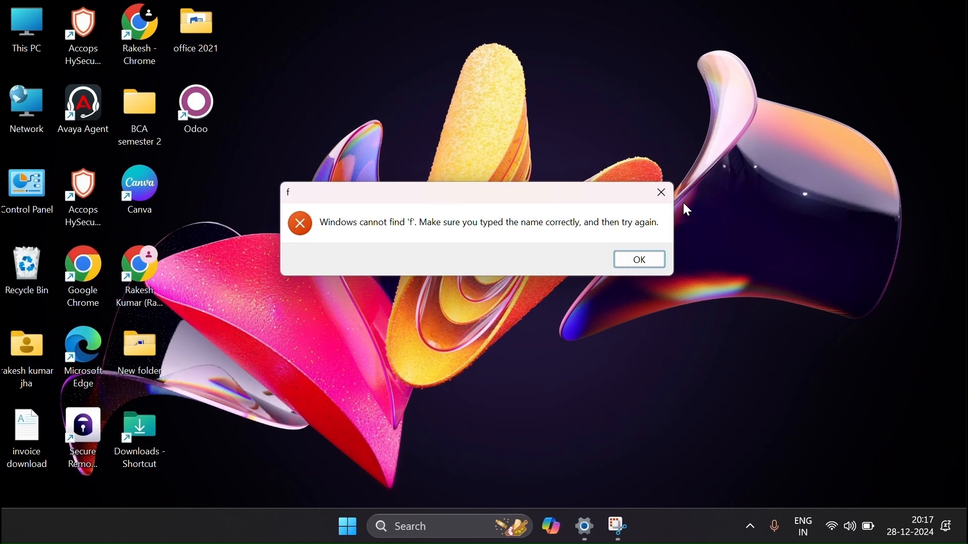
{"action": "key", "text": "Return"}
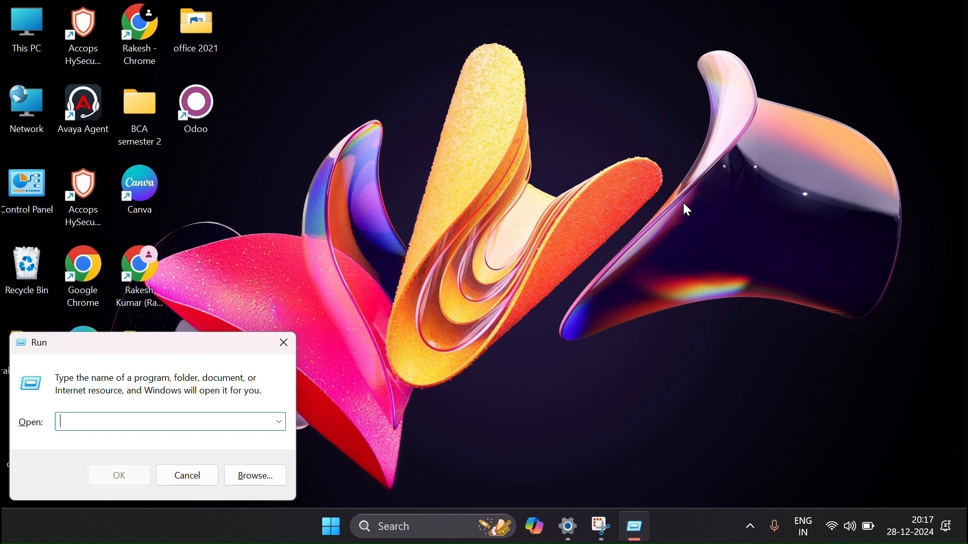
{"action": "type", "text": "excell"}
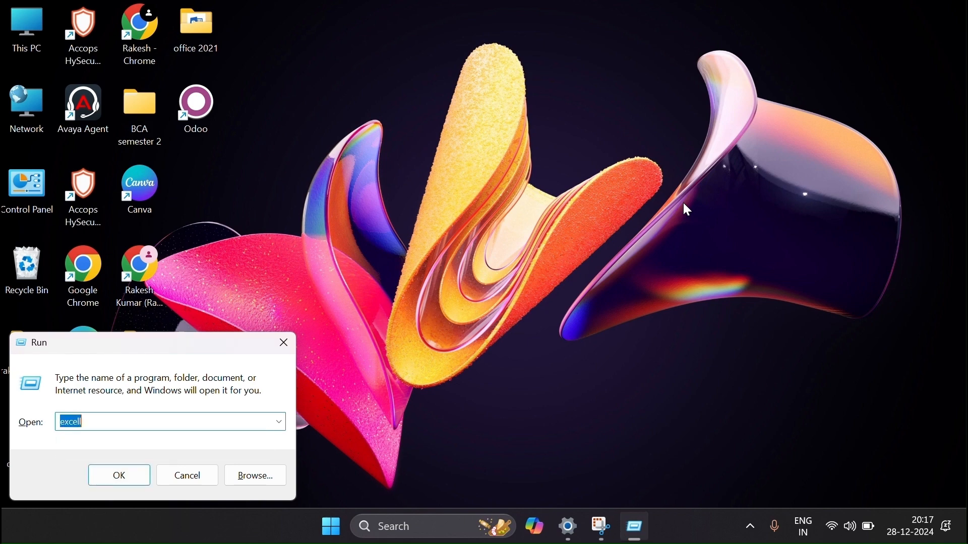
{"action": "key", "text": "Return"}
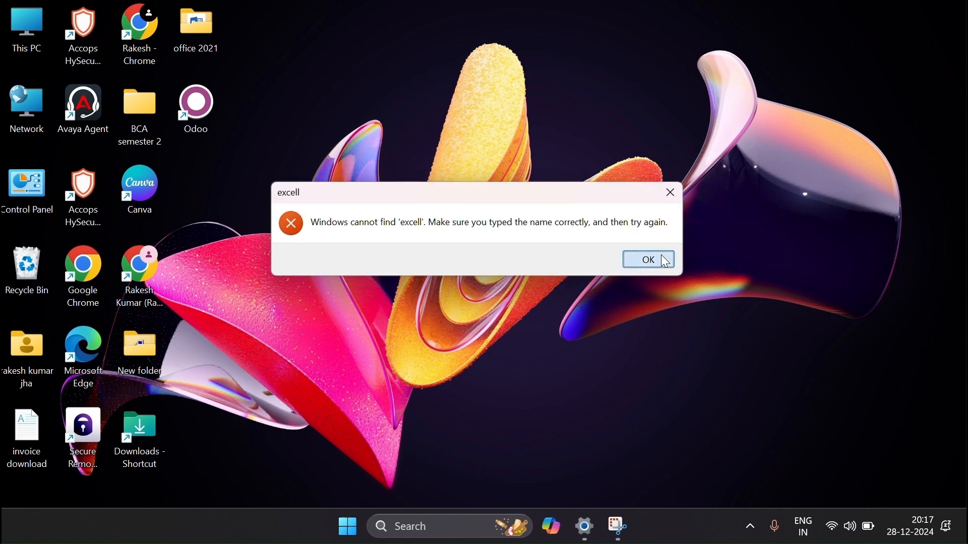
{"action": "left_click", "coordinate": [661, 256]}
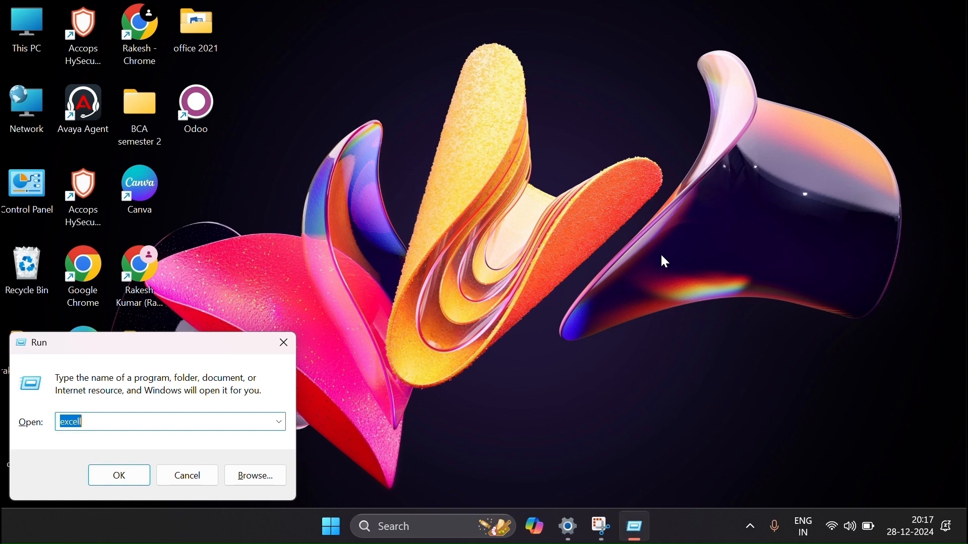
{"action": "key", "text": "BackSpace"}
{"action": "type", "text": "ex"}
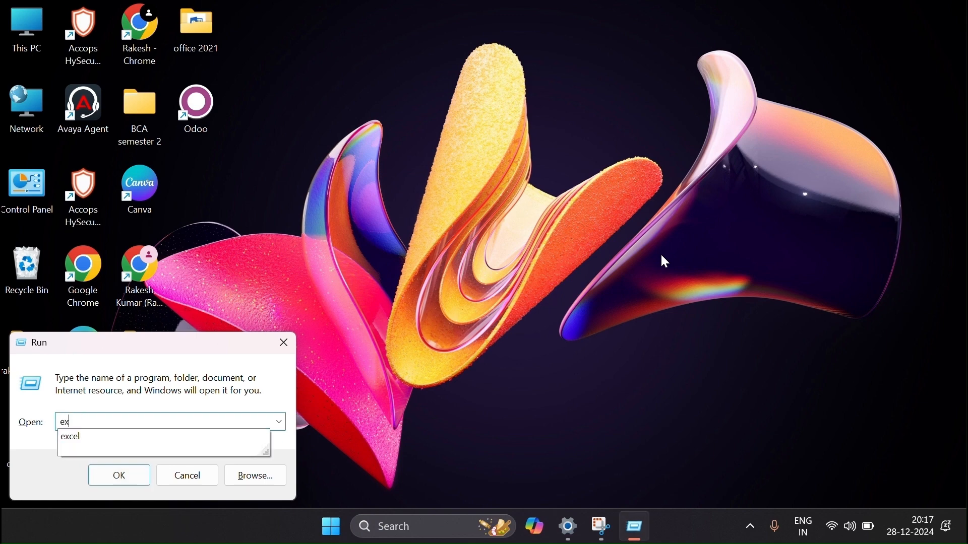
{"action": "type", "text": "cel"}
{"action": "key", "text": "Return"}
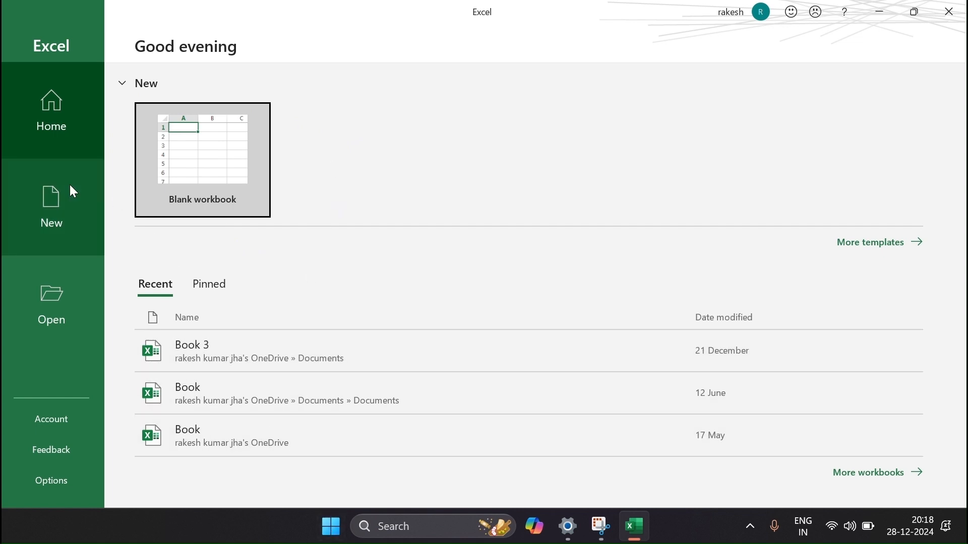
Browse the New, Open, Account and Feedback pages, keeping the Straws background, then open Options.
{"action": "left_click", "coordinate": [70, 209]}
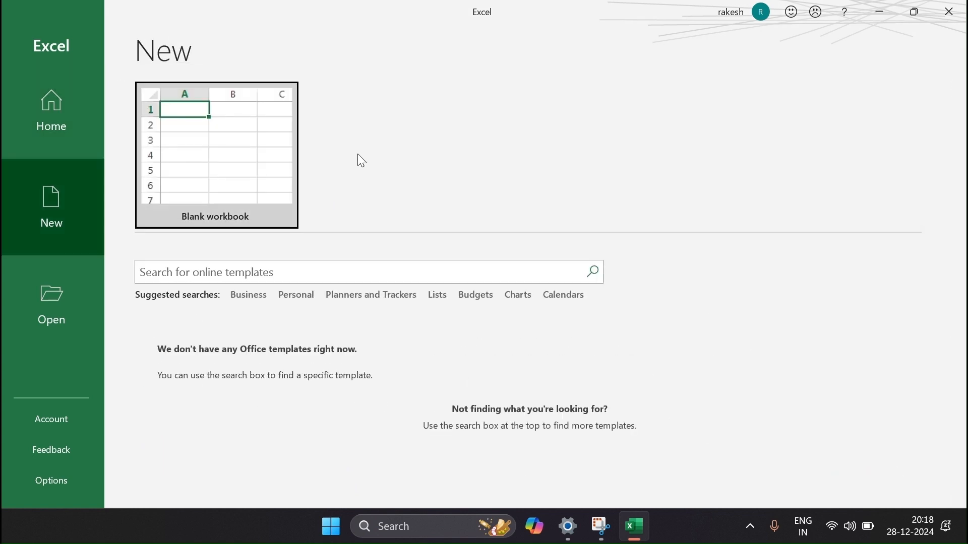
{"action": "left_click", "coordinate": [76, 304]}
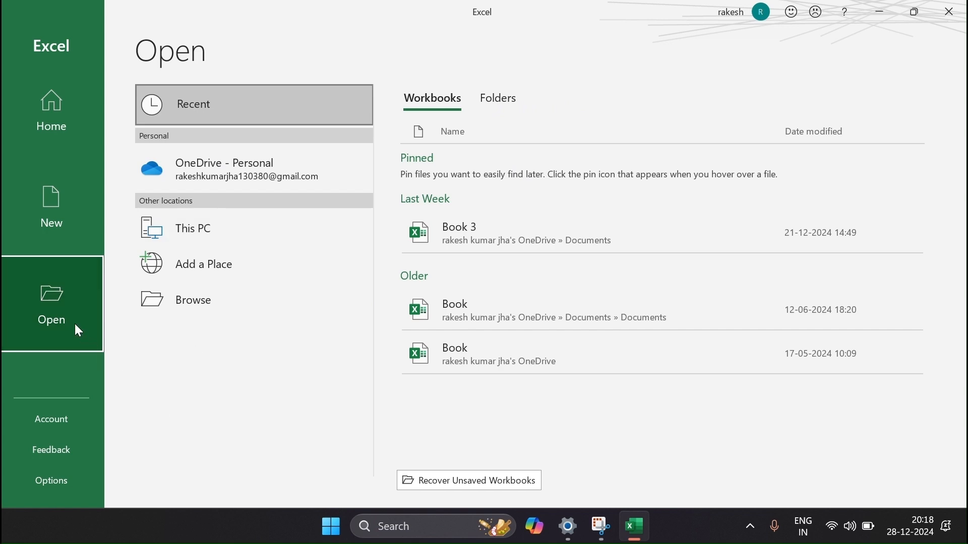
{"action": "left_click", "coordinate": [52, 424]}
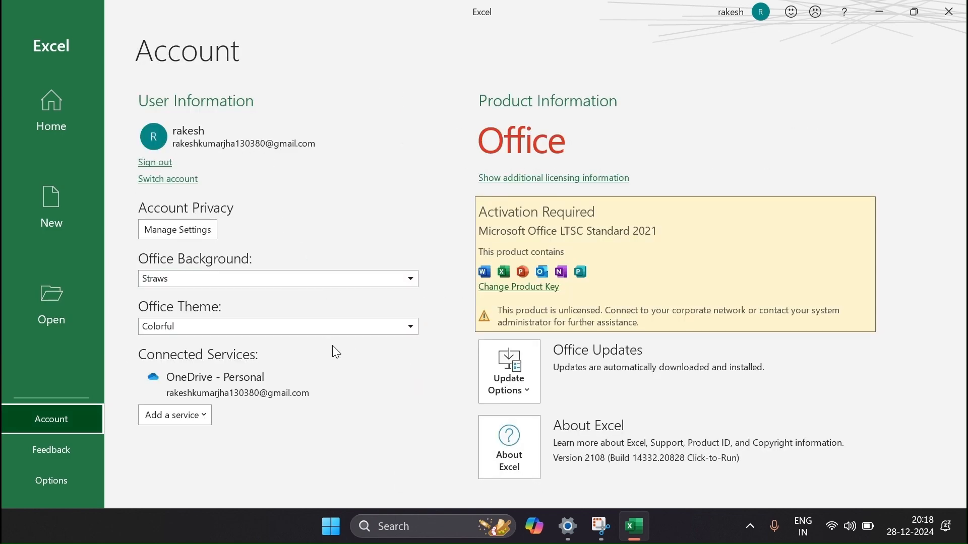
{"action": "left_click", "coordinate": [244, 279]}
{"action": "left_click", "coordinate": [244, 278]}
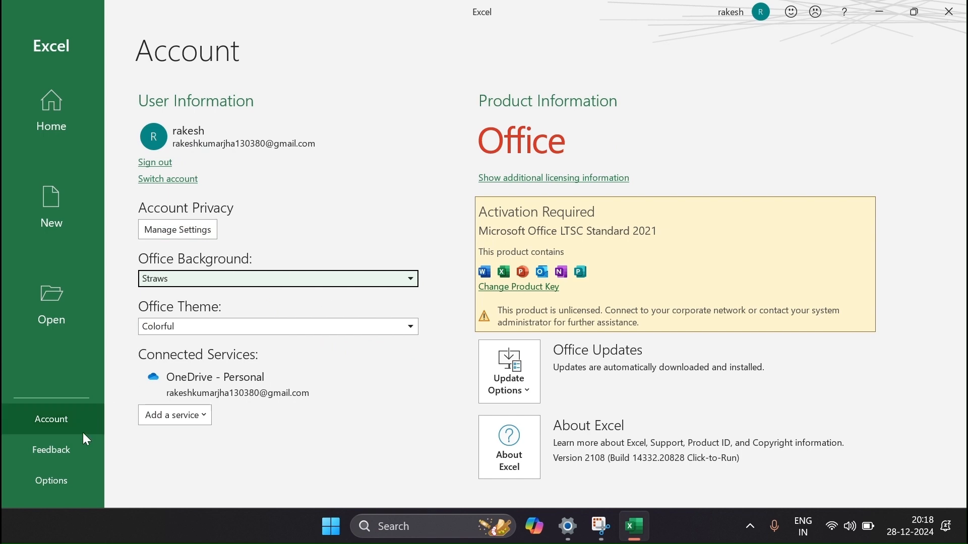
{"action": "left_click", "coordinate": [63, 442]}
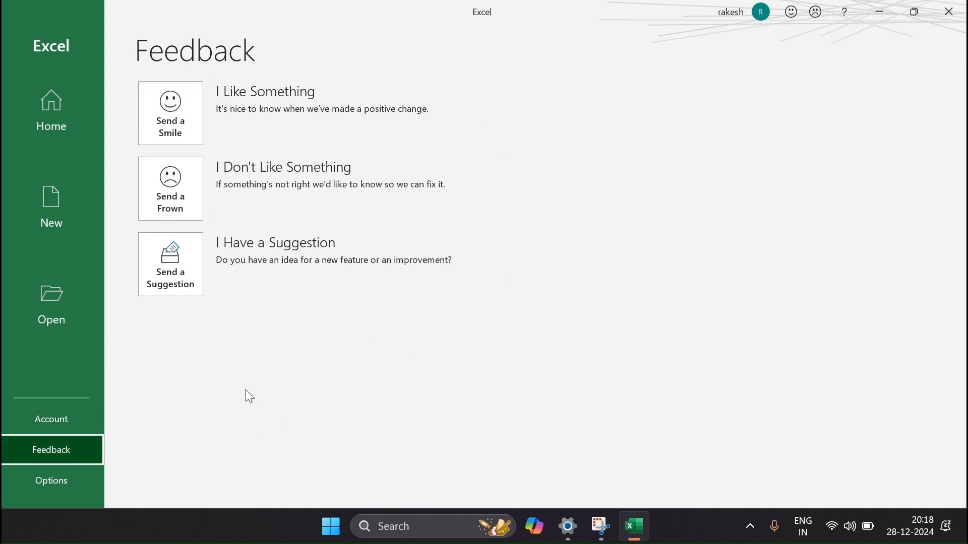
{"action": "left_click", "coordinate": [63, 478]}
Look through the General, Formulas, Data and Proofing settings, then close Options unchanged.
{"action": "scroll", "coordinate": [492, 296], "scroll_direction": "down", "scroll_amount": 4}
{"action": "scroll", "coordinate": [493, 296], "scroll_direction": "up", "scroll_amount": 4}
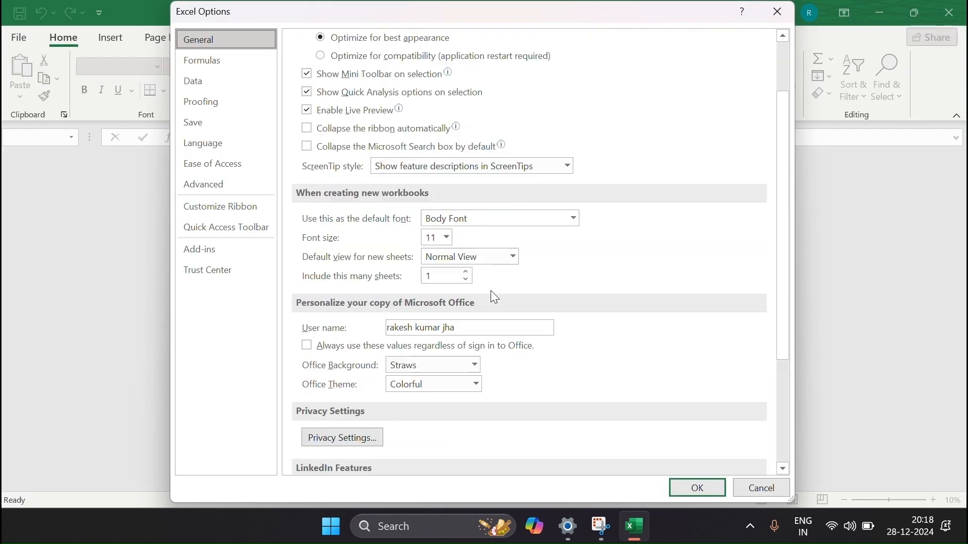
{"action": "left_click", "coordinate": [222, 61]}
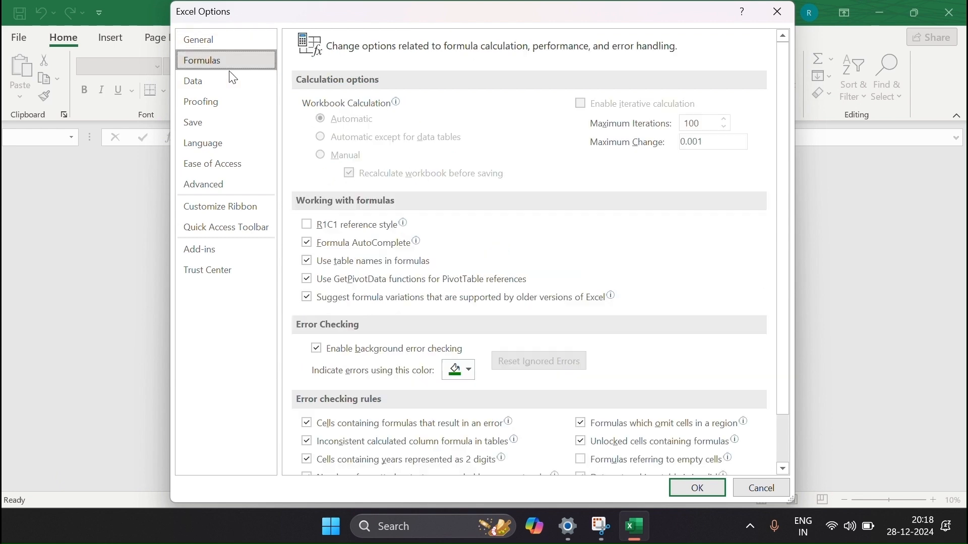
{"action": "left_click", "coordinate": [227, 80]}
{"action": "left_click", "coordinate": [228, 101]}
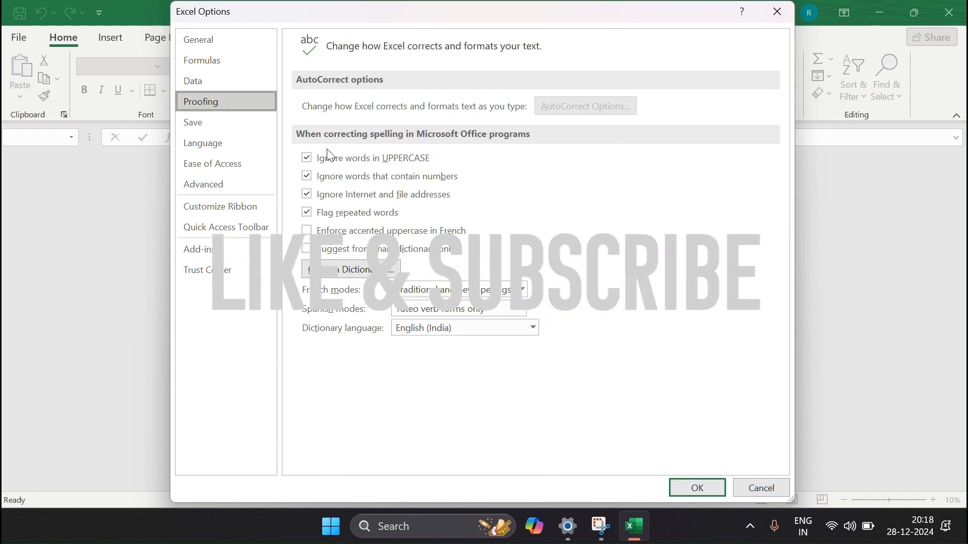
{"action": "left_click", "coordinate": [778, 11]}
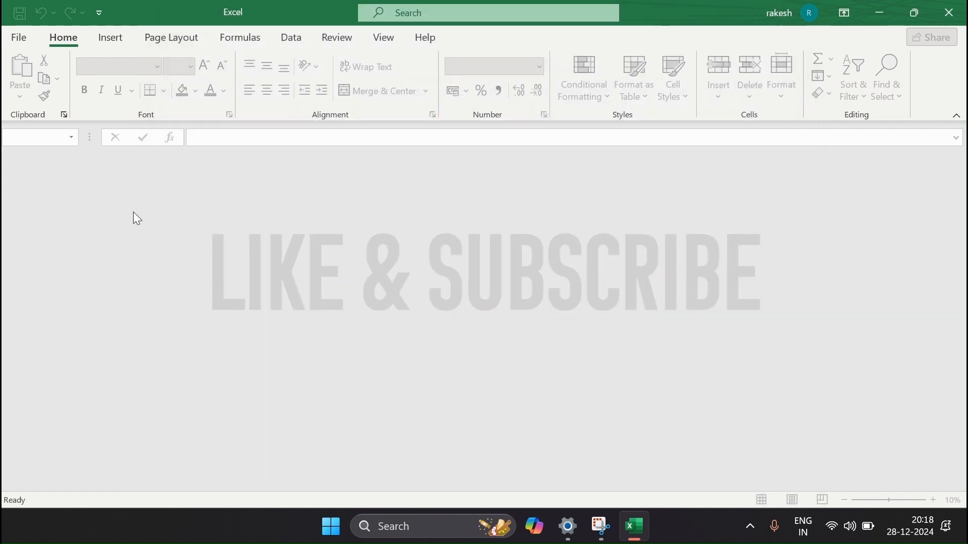
Create a new blank workbook from File > New.
{"action": "left_click", "coordinate": [24, 36]}
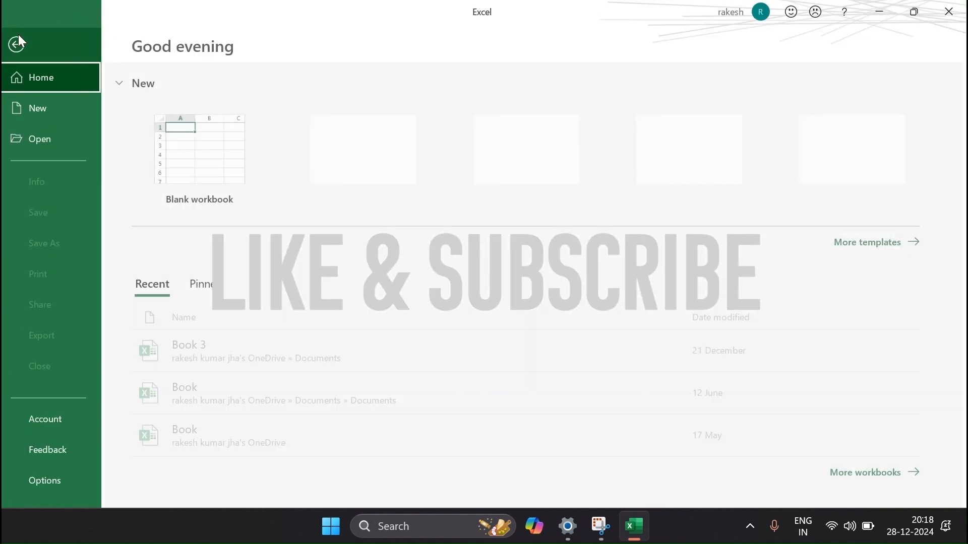
{"action": "left_click", "coordinate": [44, 113]}
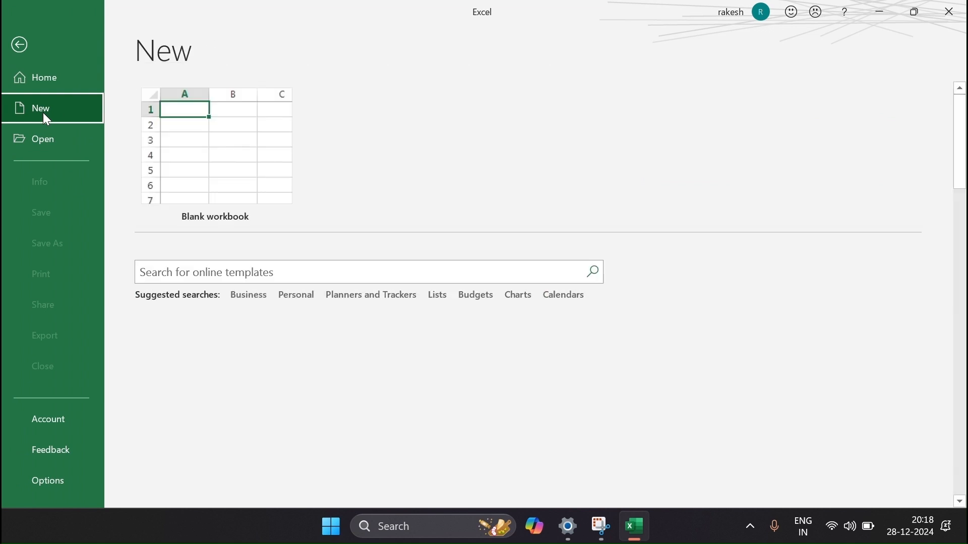
{"action": "left_click", "coordinate": [236, 170]}
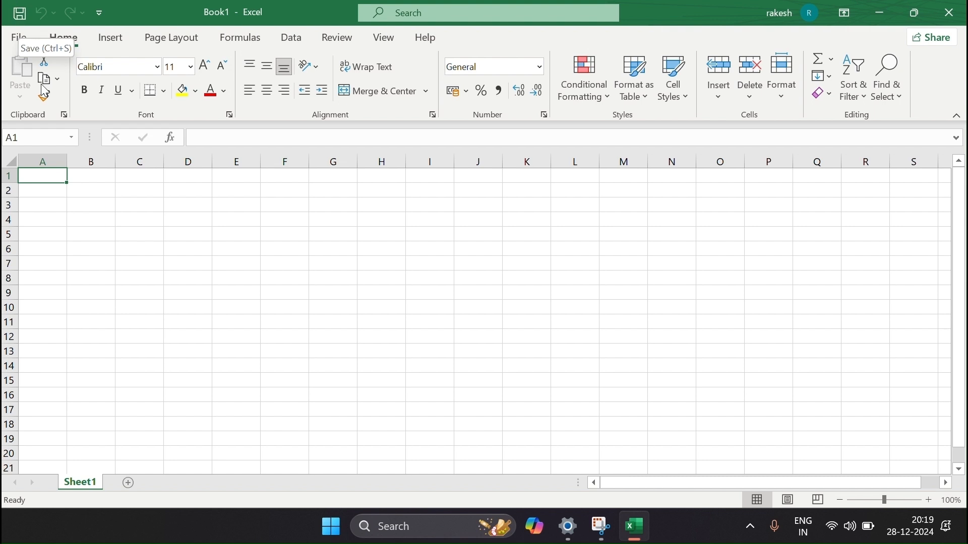
{"action": "left_click", "coordinate": [228, 260]}
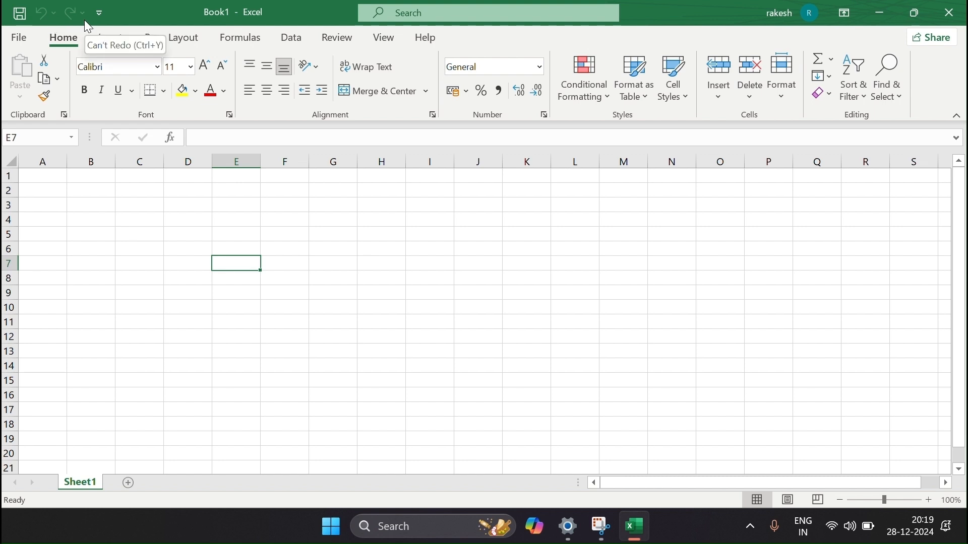
{"action": "left_click", "coordinate": [99, 13]}
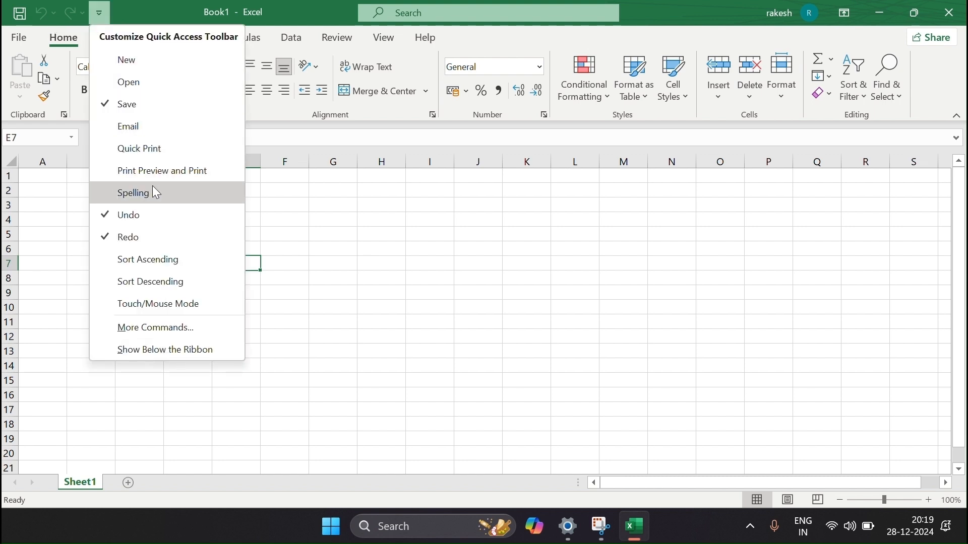
{"action": "left_click", "coordinate": [109, 134]}
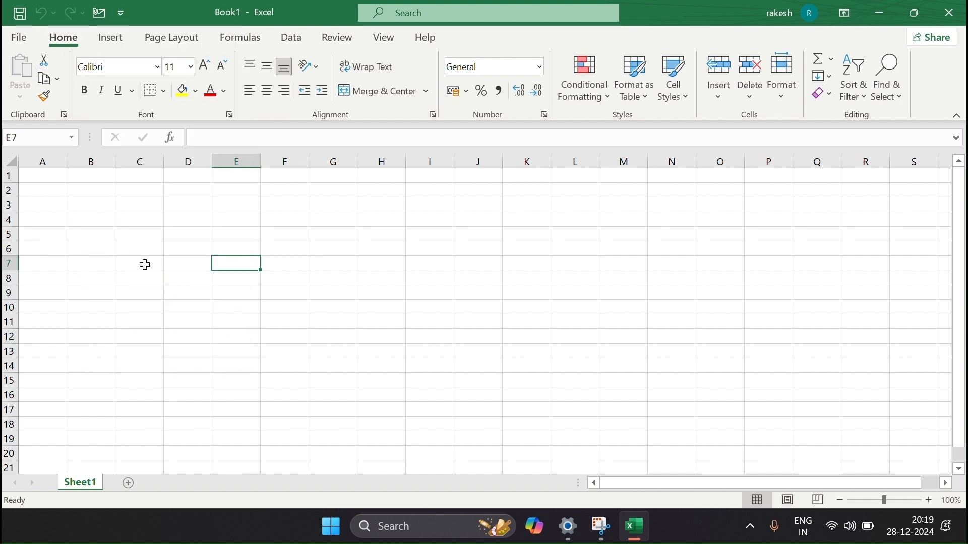
{"action": "left_click", "coordinate": [122, 12]}
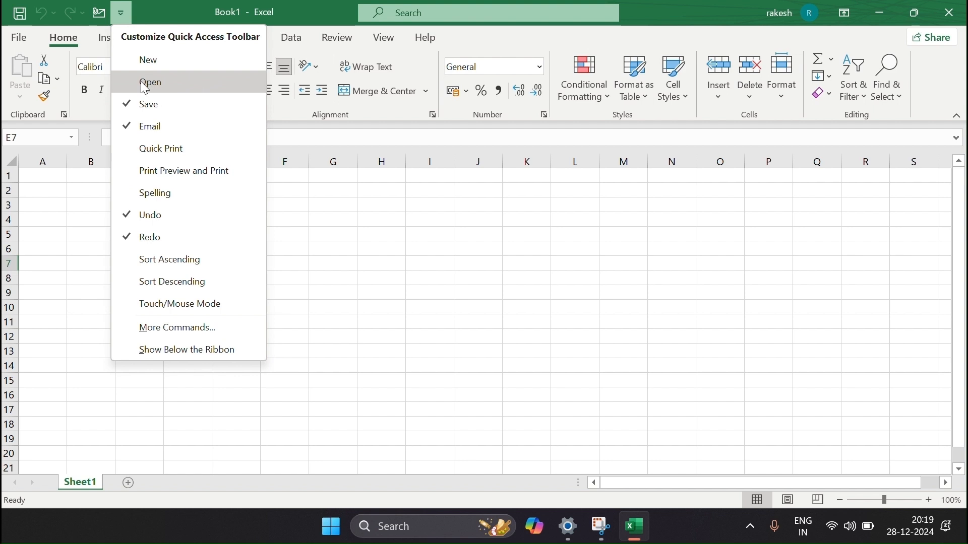
{"action": "left_click", "coordinate": [137, 64]}
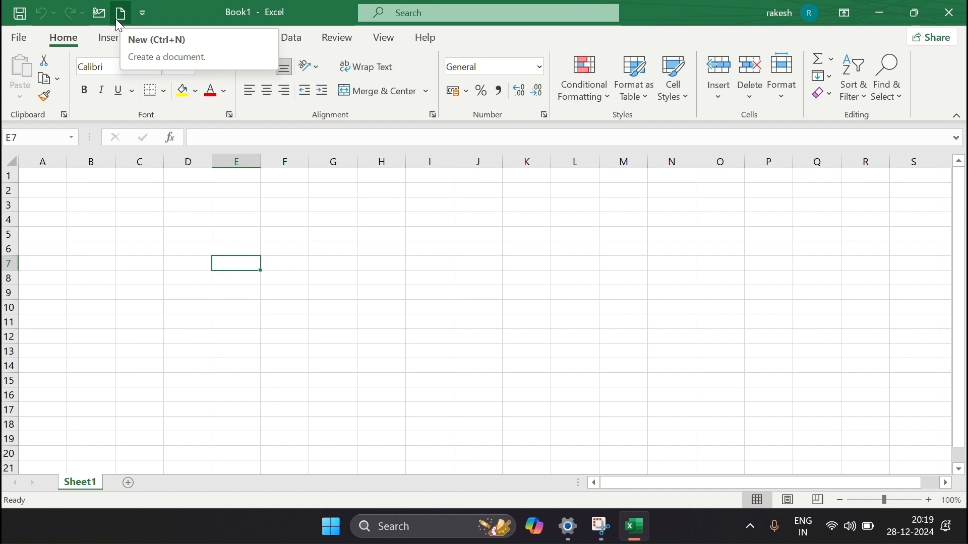
{"action": "left_click", "coordinate": [140, 14]}
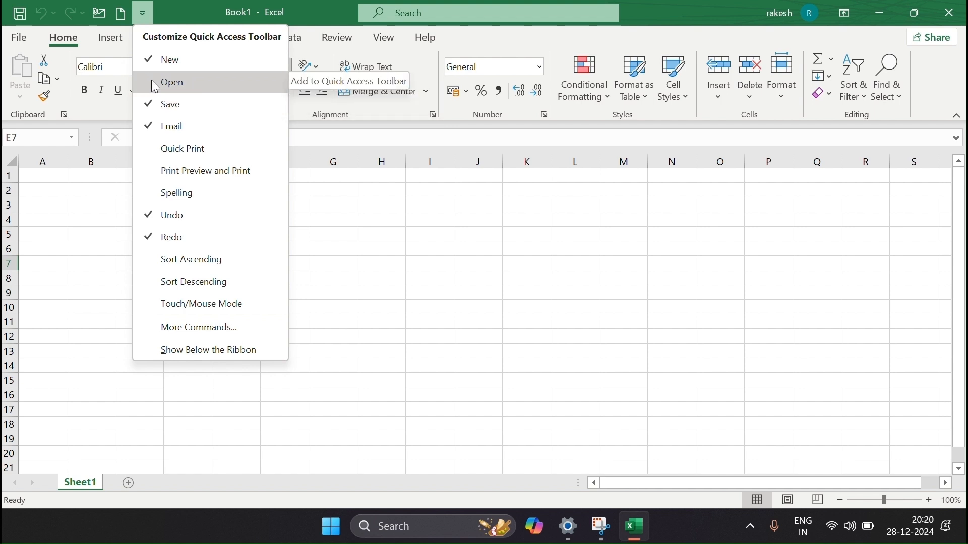
{"action": "left_click", "coordinate": [151, 59]}
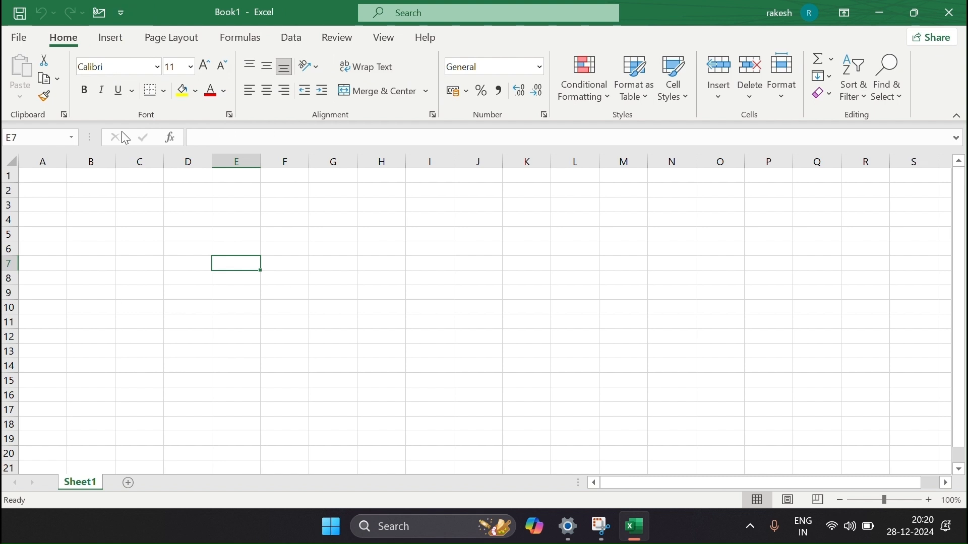
{"action": "left_click", "coordinate": [121, 12]}
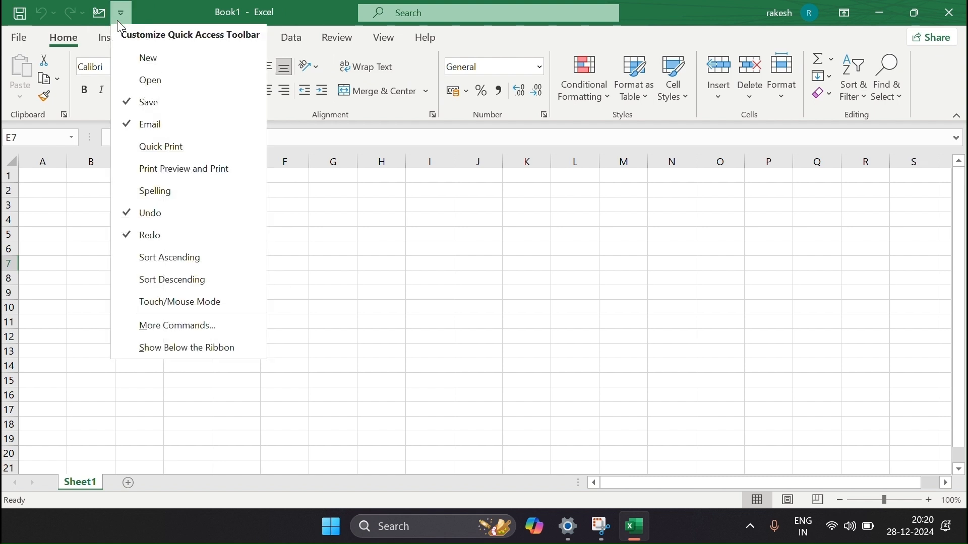
{"action": "left_click", "coordinate": [129, 126]}
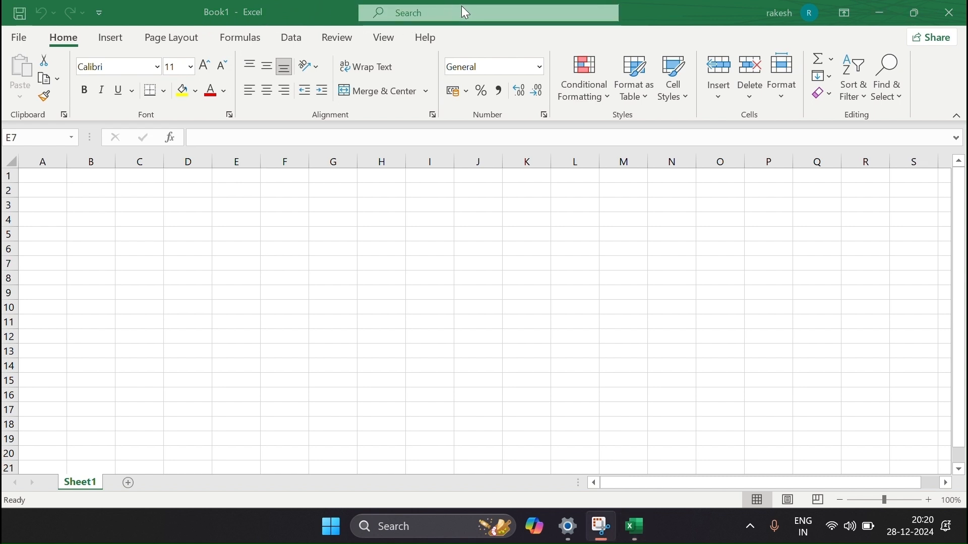
Try the command Search box, dismiss its suggestions, and list the Ribbon Display Options.
{"action": "left_click", "coordinate": [374, 18]}
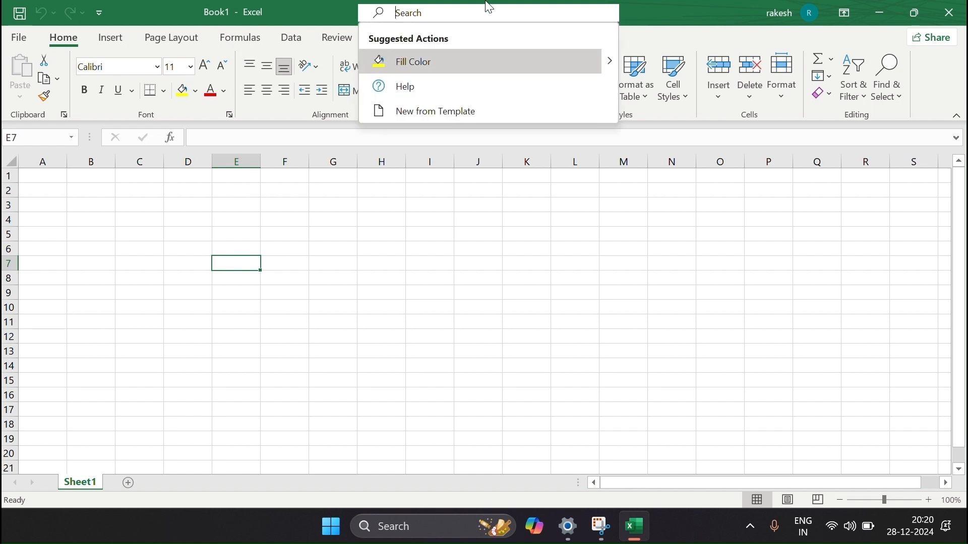
{"action": "left_click", "coordinate": [659, 10]}
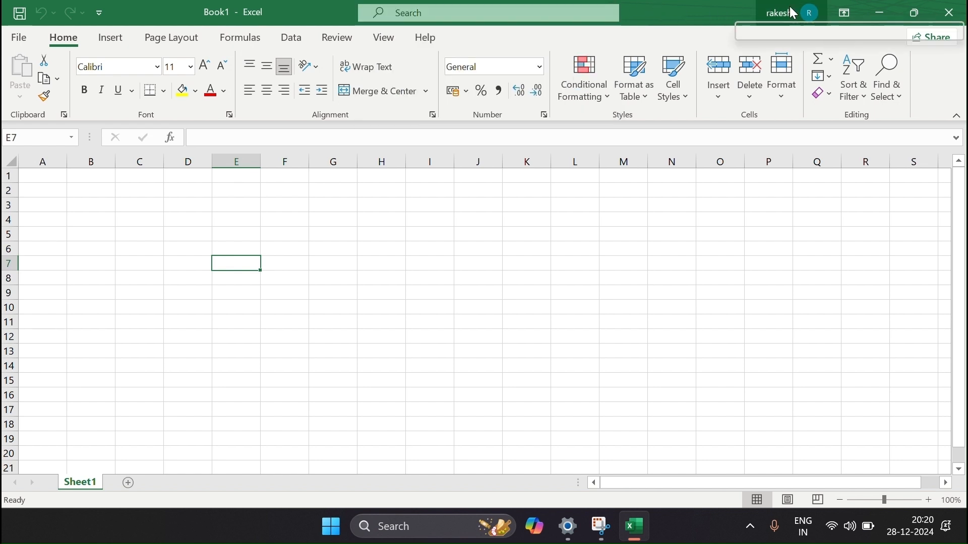
{"action": "left_click", "coordinate": [846, 14]}
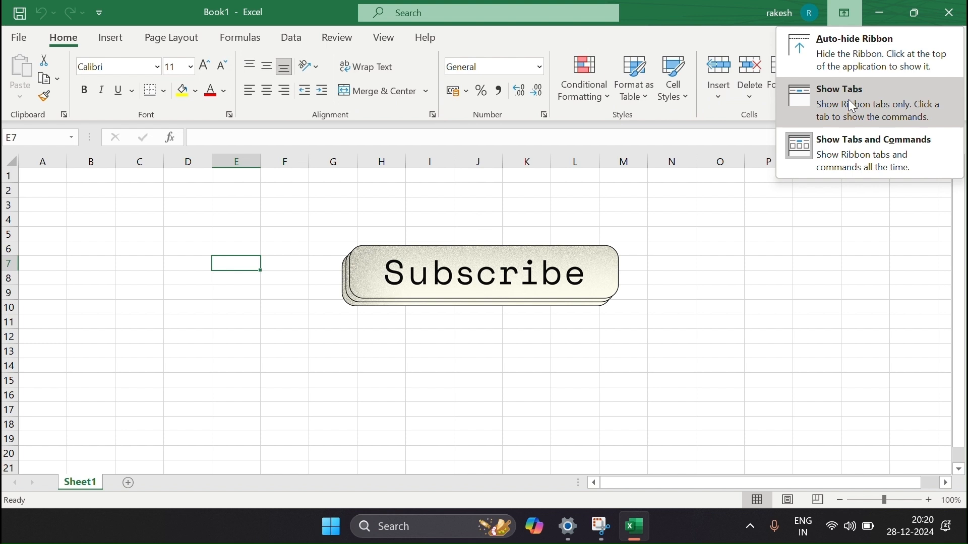
Auto-hide the ribbon, then restore it to Show Tabs and Commands.
{"action": "left_click", "coordinate": [853, 49]}
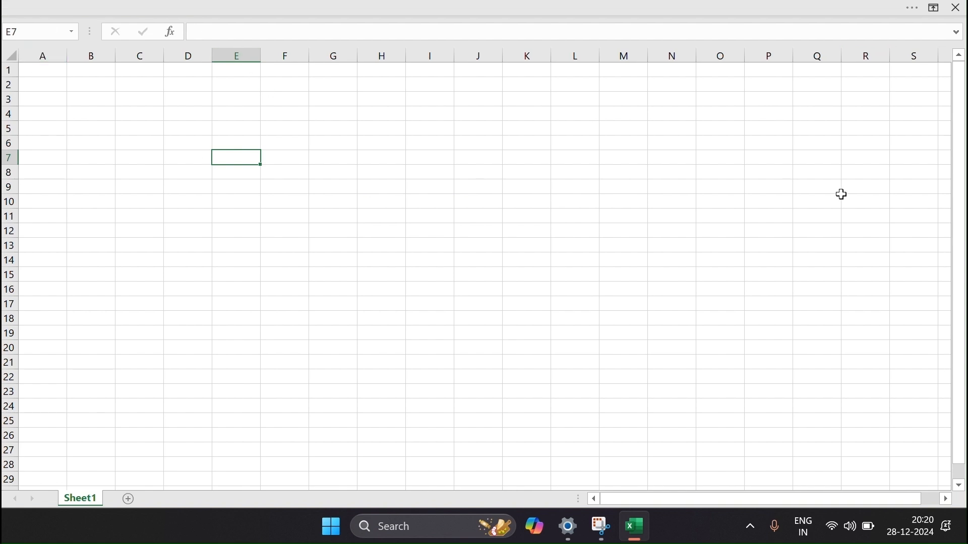
{"action": "left_click", "coordinate": [933, 13]}
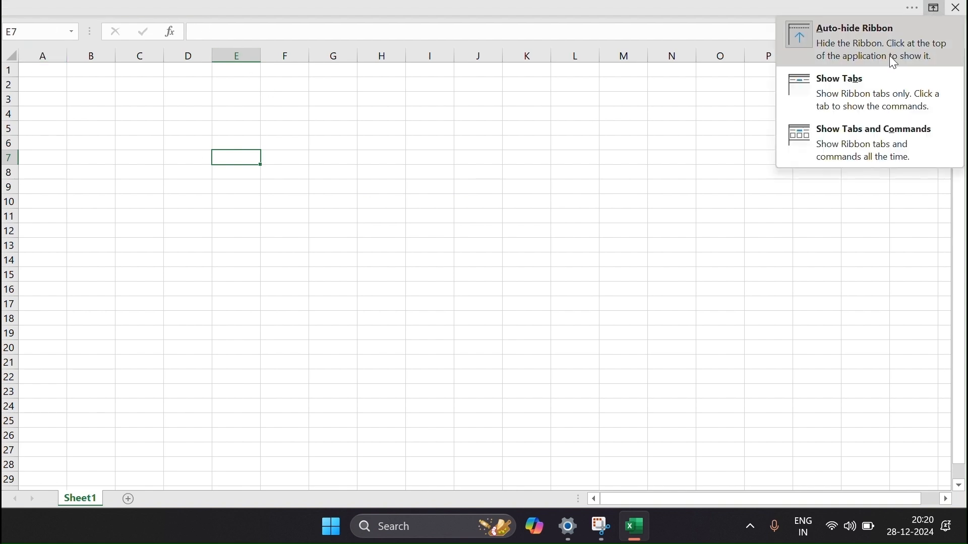
{"action": "left_click", "coordinate": [834, 149]}
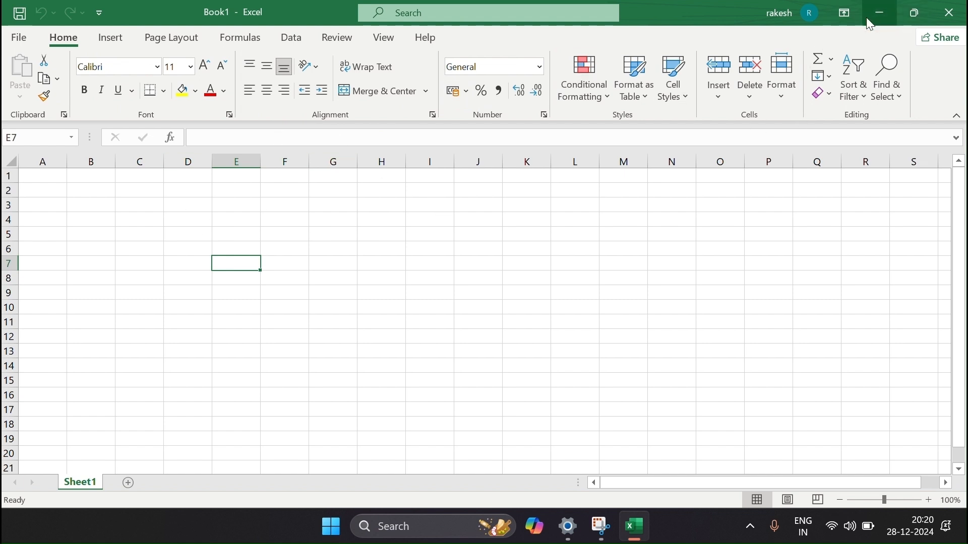
{"action": "left_click", "coordinate": [880, 10]}
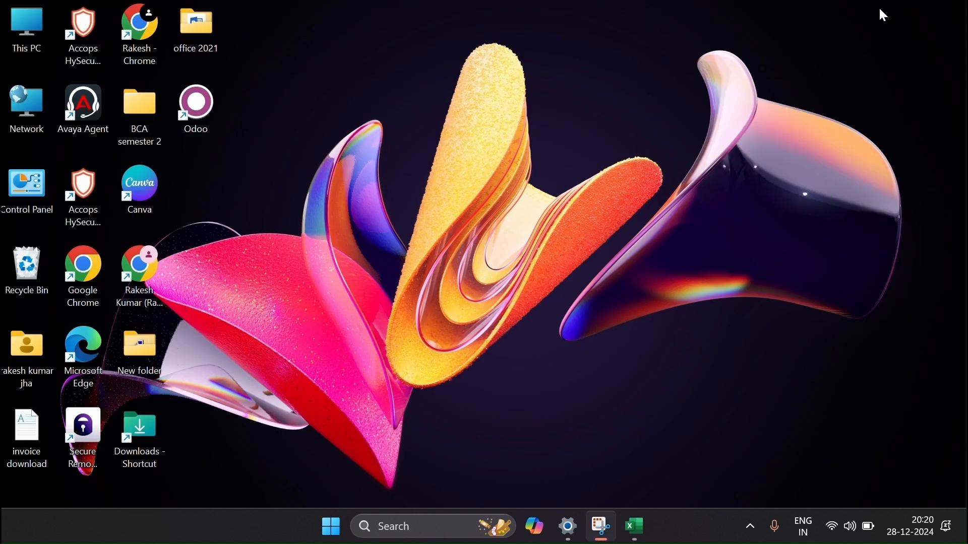
{"action": "left_click", "coordinate": [636, 528]}
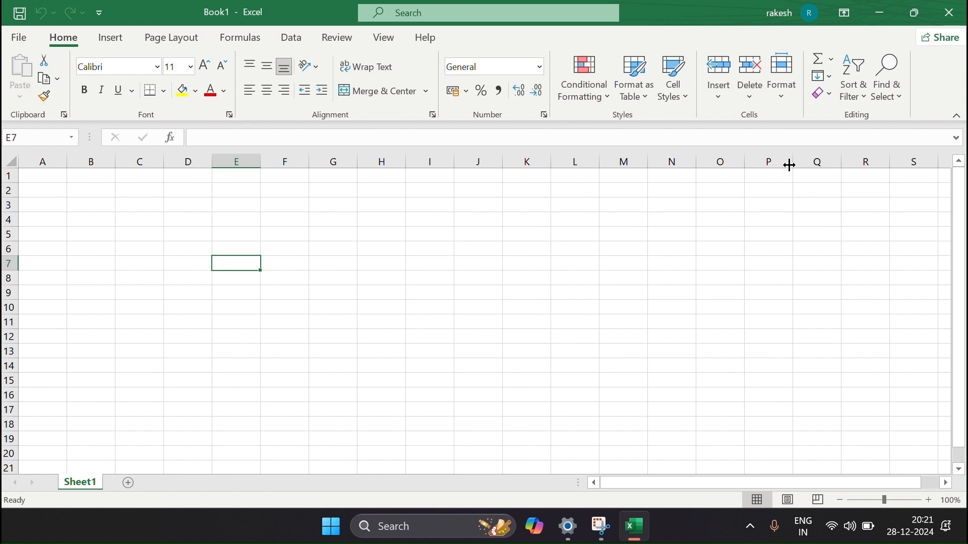
{"action": "left_click", "coordinate": [921, 10]}
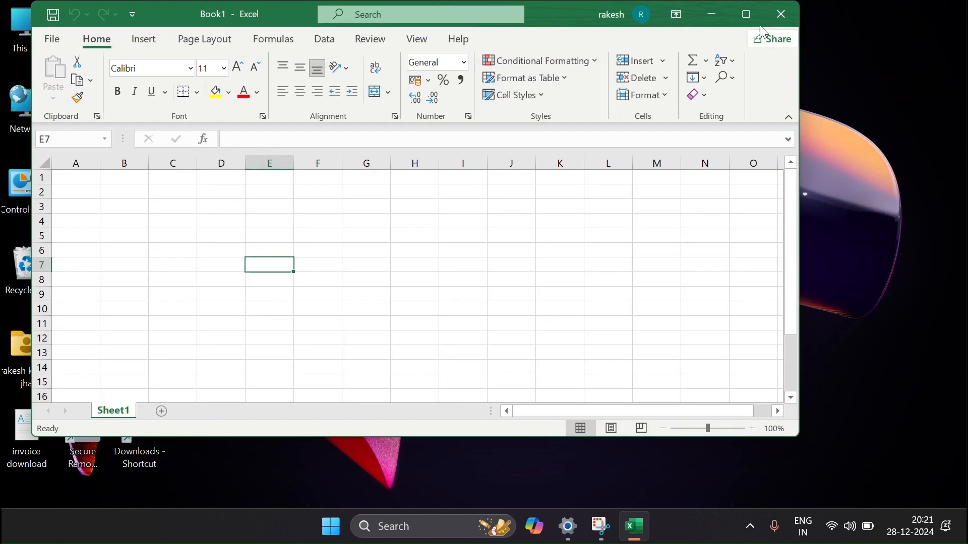
{"action": "mouse_move", "coordinate": [747, 15]}
{"action": "left_click_drag", "start_coordinate": [799, 283], "coordinate": [842, 211]}
{"action": "left_click", "coordinate": [784, 15]}
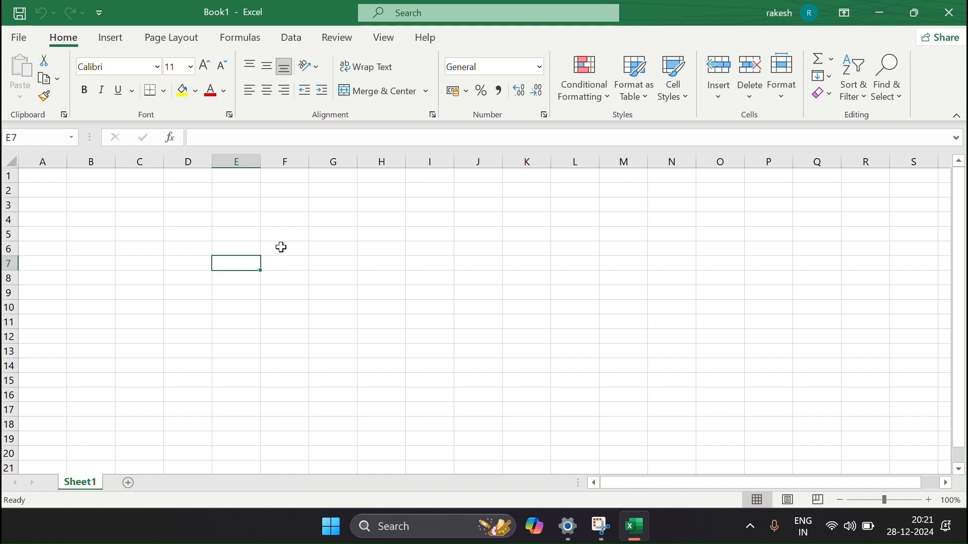
Type 'xl point' into H9 as a trial, then erase it and move to G5.
{"action": "left_click", "coordinate": [228, 281]}
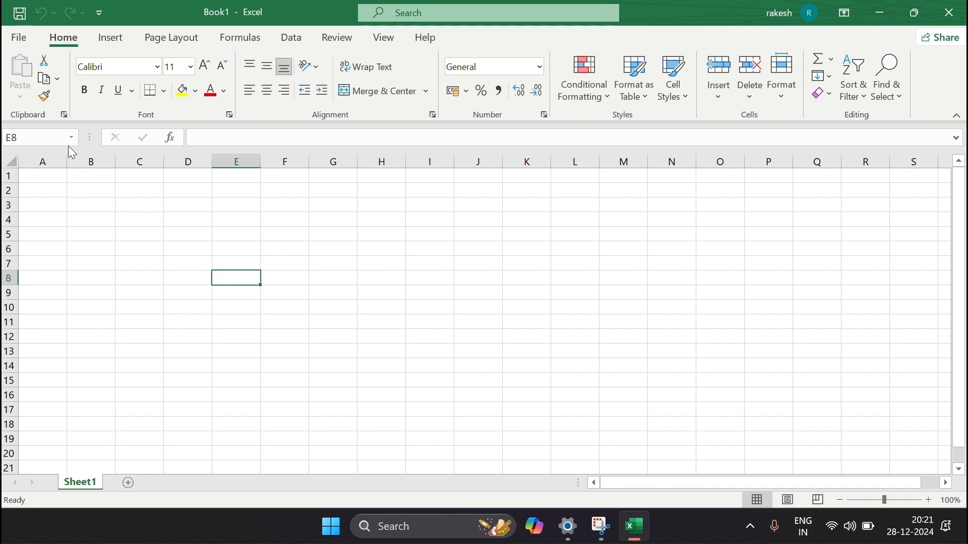
{"action": "left_click", "coordinate": [222, 142]}
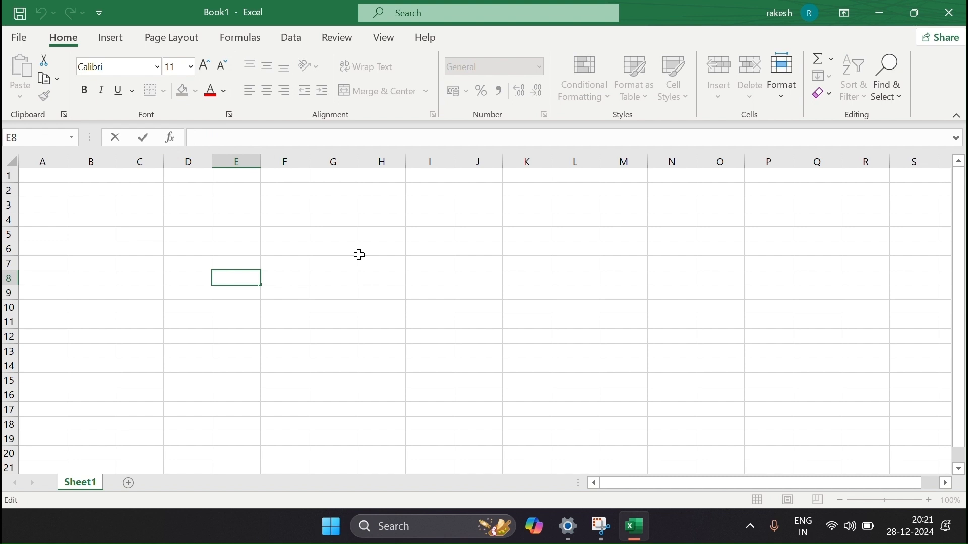
{"action": "left_click", "coordinate": [385, 292]}
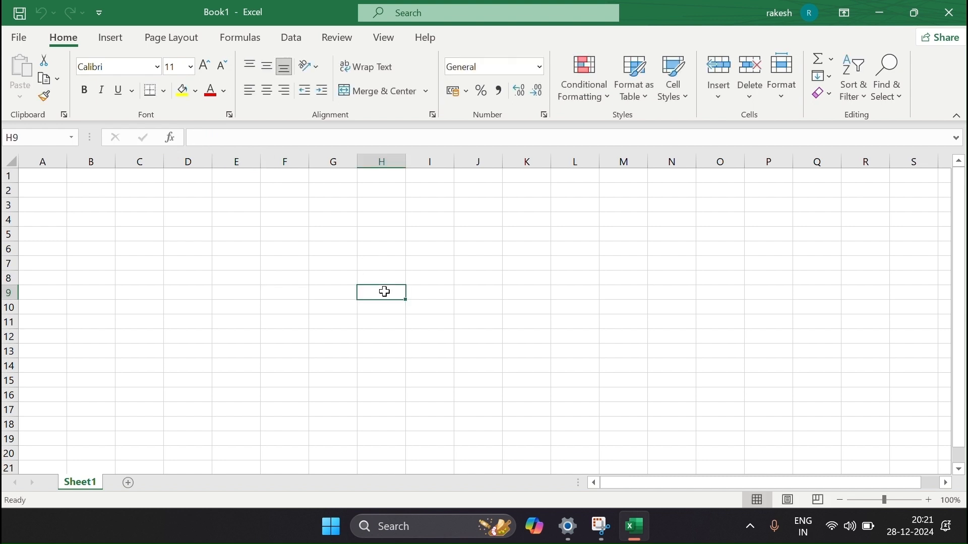
{"action": "type", "text": "x"}
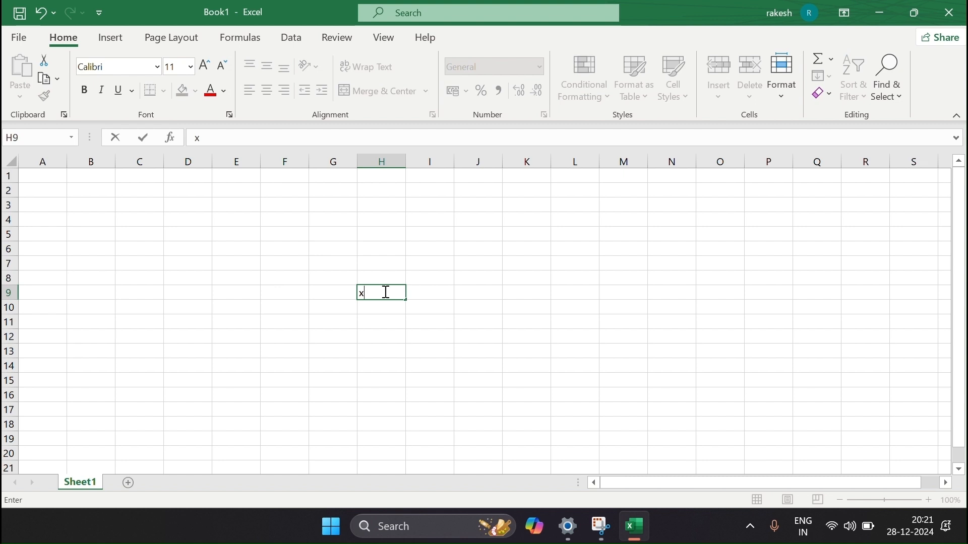
{"action": "type", "text": "l point"}
{"action": "left_click", "coordinate": [246, 143]}
{"action": "key", "text": "BackSpace"}
{"action": "key", "text": "BackSpace"}
{"action": "key", "text": "BackSpace"}
{"action": "key", "text": "BackSpace"}
{"action": "key", "text": "BackSpace"}
{"action": "key", "text": "BackSpace"}
{"action": "key", "text": "BackSpace"}
{"action": "key", "text": "BackSpace"}
{"action": "left_click", "coordinate": [313, 234]}
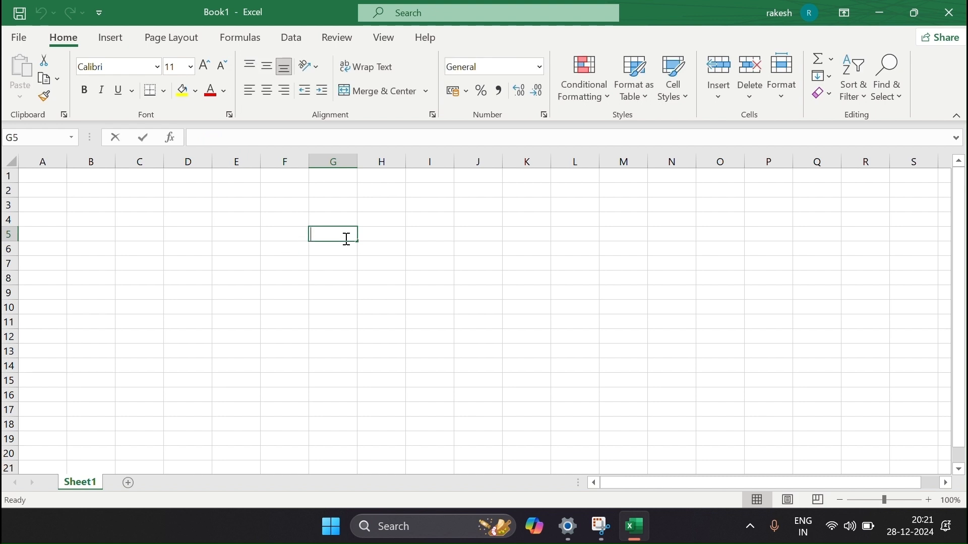
Enter the formula =SUM(10+10) in cell G5.
{"action": "type", "text": "="}
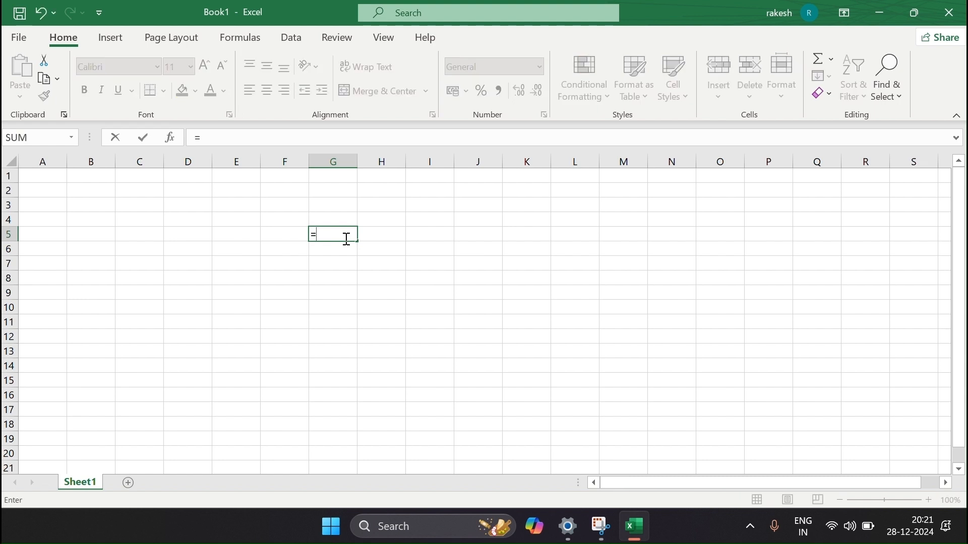
{"action": "type", "text": "sum"}
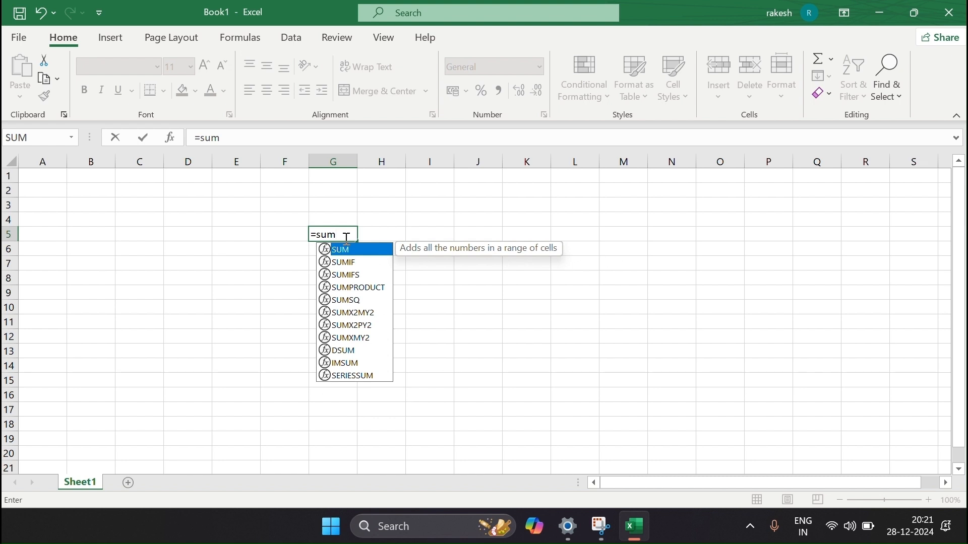
{"action": "type", "text": "(10"}
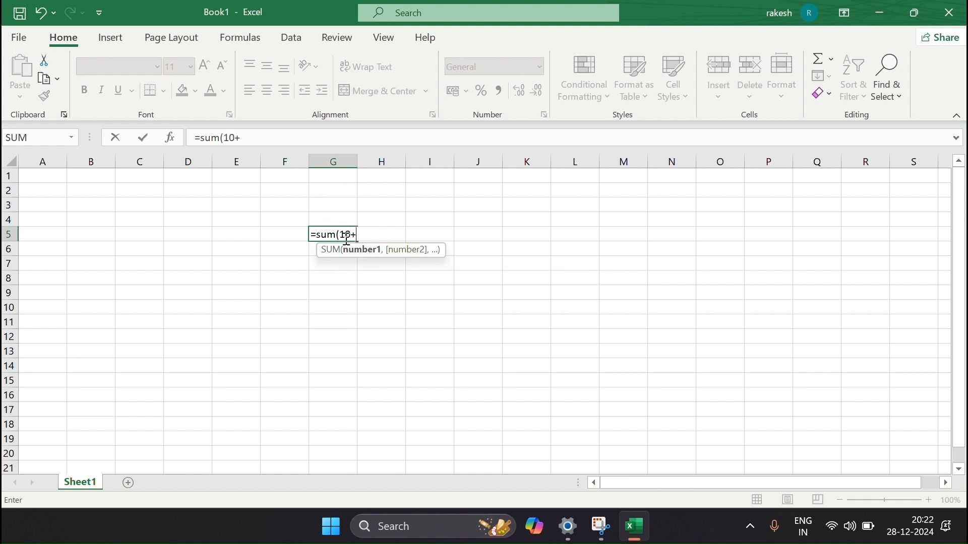
{"action": "type", "text": "+10"}
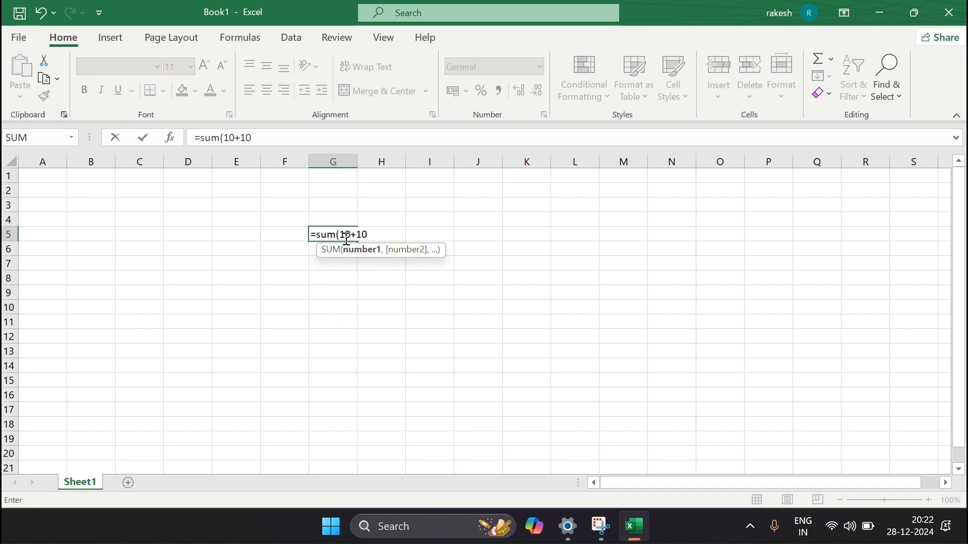
{"action": "type", "text": ")"}
{"action": "key", "text": "Return"}
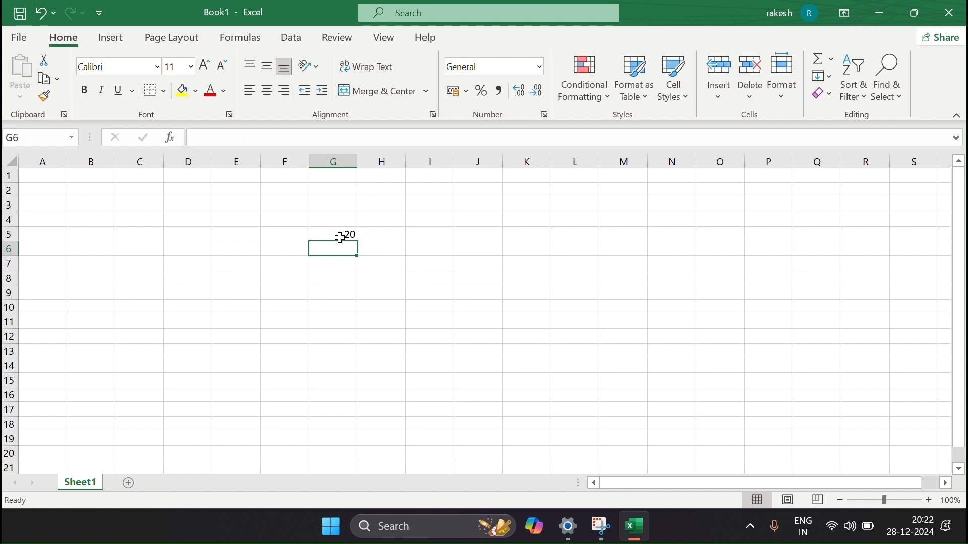
{"action": "left_click", "coordinate": [334, 222]}
{"action": "left_click", "coordinate": [333, 234]}
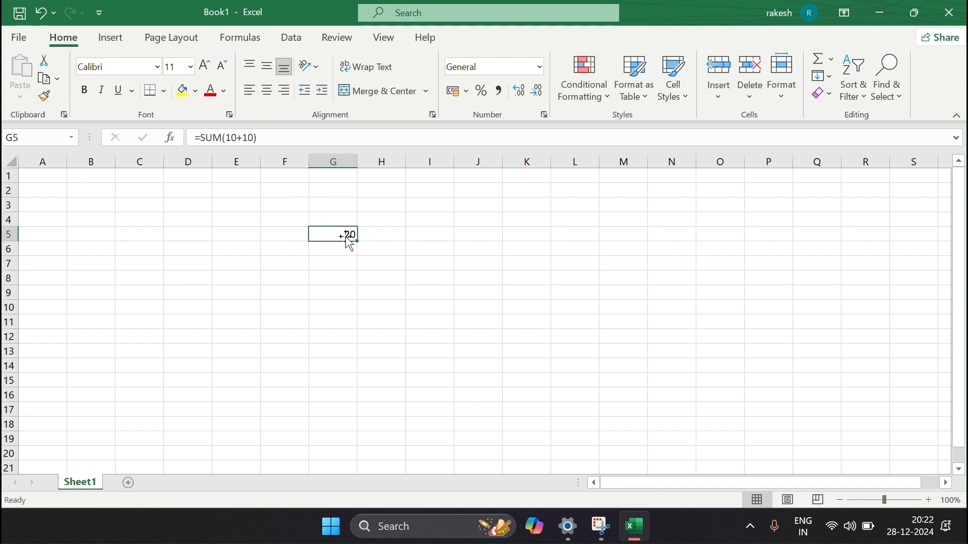
Edit G5's formula to =SUM(10+12) so it shows 22.
{"action": "left_click", "coordinate": [266, 138]}
{"action": "left_click", "coordinate": [265, 138]}
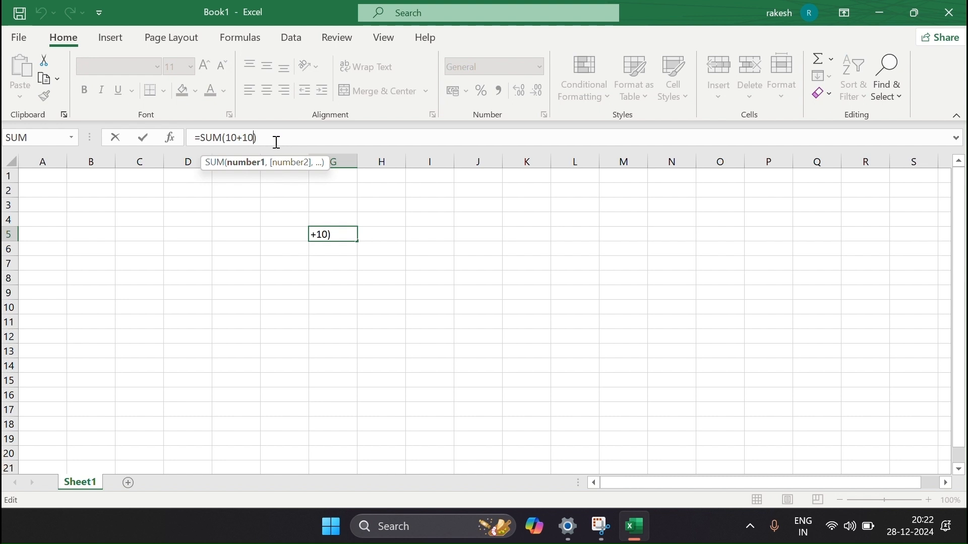
{"action": "key", "text": "BackSpace"}
{"action": "key", "text": "BackSpace"}
{"action": "type", "text": "12"}
{"action": "key", "text": "Return"}
{"action": "left_click", "coordinate": [348, 236]}
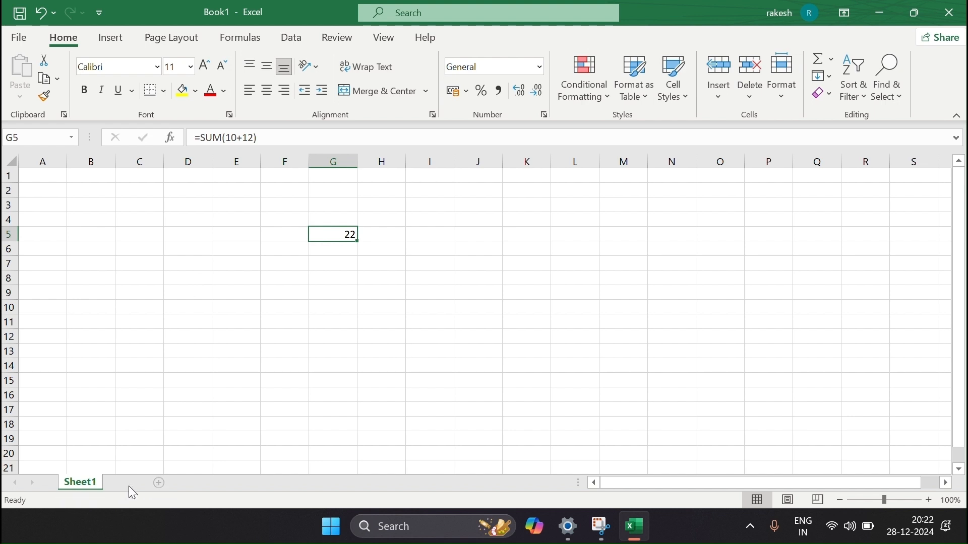
Add Sheet2 and Sheet3, then return to Sheet1.
{"action": "left_click", "coordinate": [159, 485]}
{"action": "left_click", "coordinate": [174, 482]}
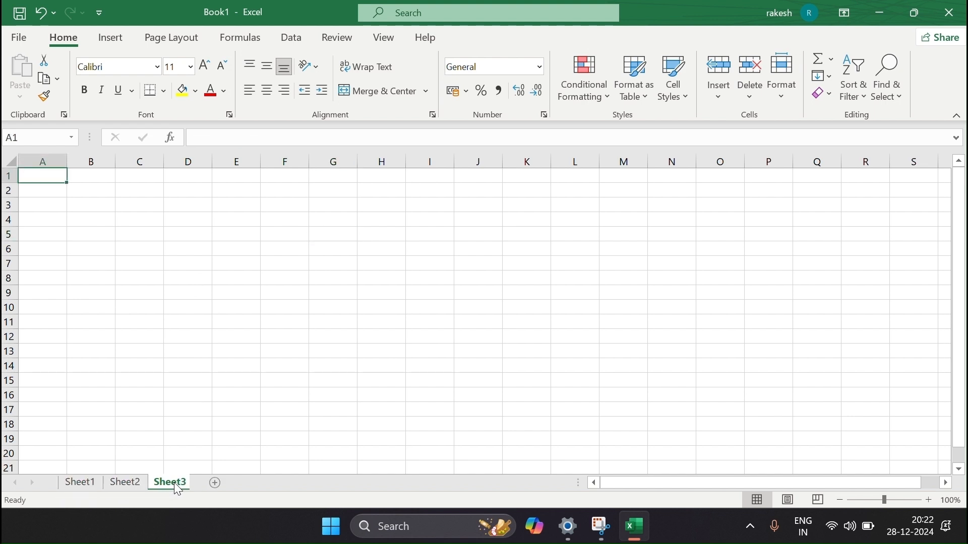
{"action": "left_click", "coordinate": [86, 487]}
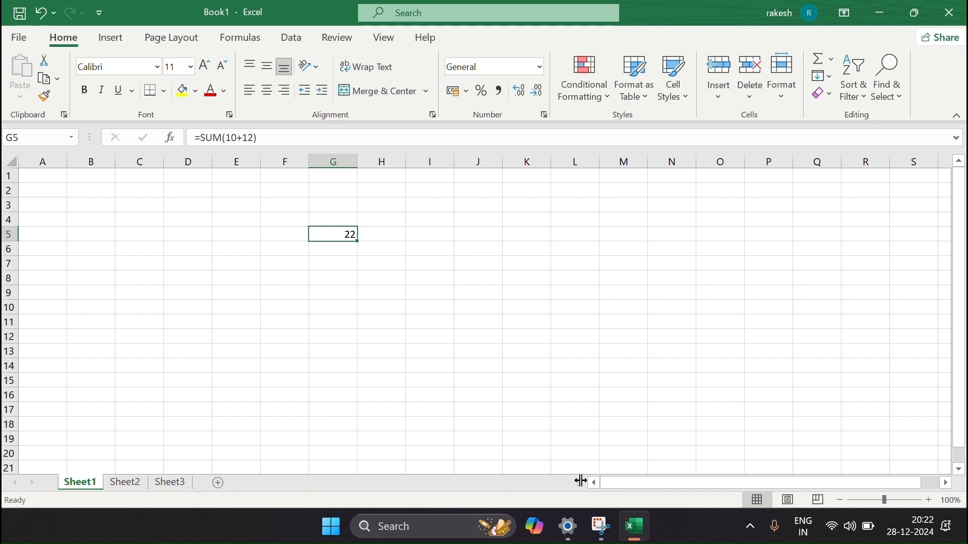
Practise selecting single cells and ranges around S8, S16 and N12.
{"action": "left_click_drag", "start_coordinate": [660, 488], "coordinate": [746, 506]}
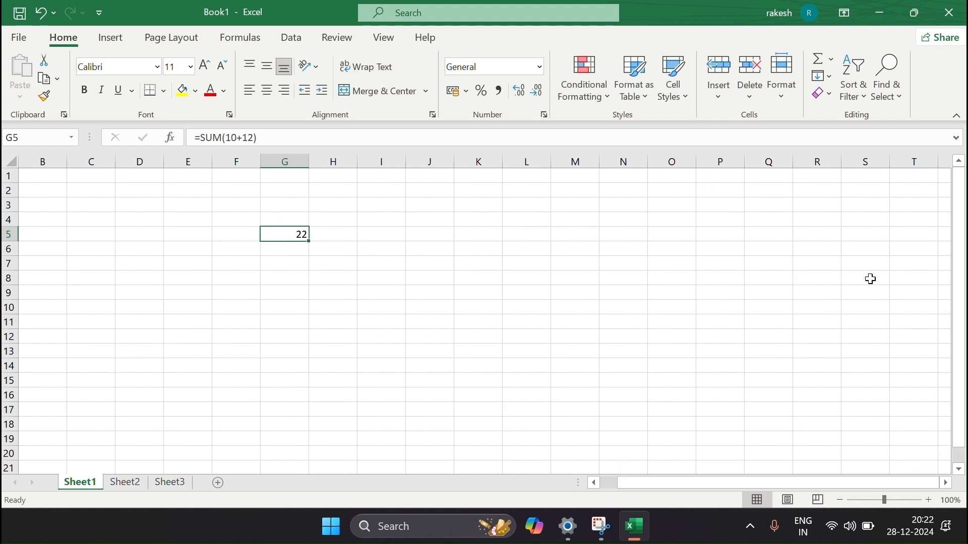
{"action": "left_click", "coordinate": [871, 279]}
{"action": "left_click_drag", "start_coordinate": [871, 279], "coordinate": [831, 287]}
{"action": "left_click", "coordinate": [843, 322]}
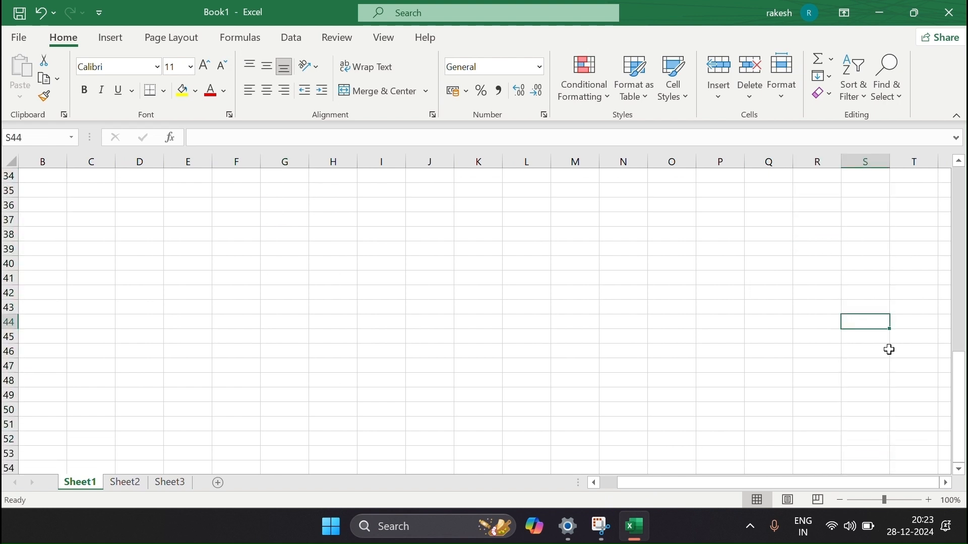
{"action": "left_click_drag", "start_coordinate": [958, 386], "coordinate": [958, 212]}
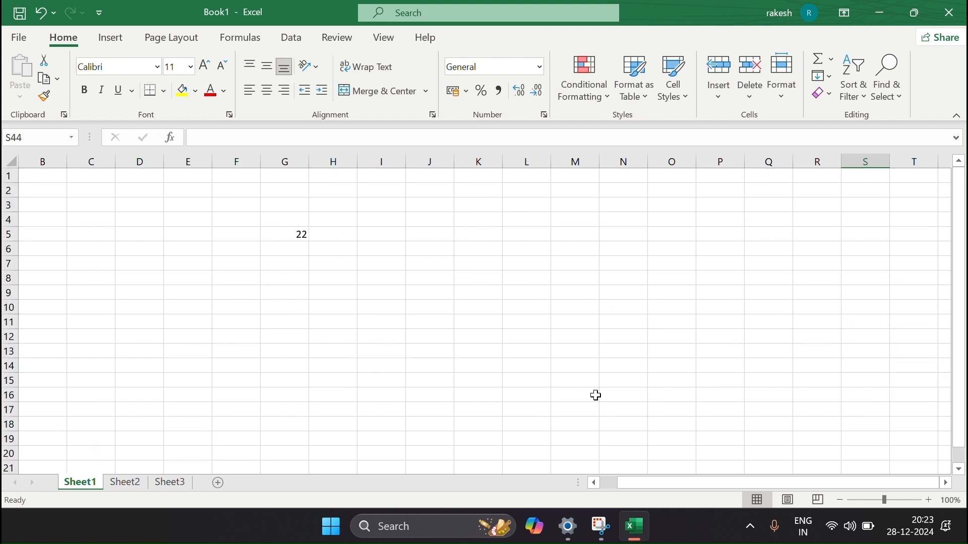
{"action": "left_click", "coordinate": [857, 399]}
{"action": "left_click_drag", "start_coordinate": [940, 374], "coordinate": [957, 369]}
{"action": "left_click_drag", "start_coordinate": [789, 484], "coordinate": [828, 485]}
{"action": "left_click_drag", "start_coordinate": [650, 477], "coordinate": [598, 448]}
{"action": "left_click", "coordinate": [688, 340]}
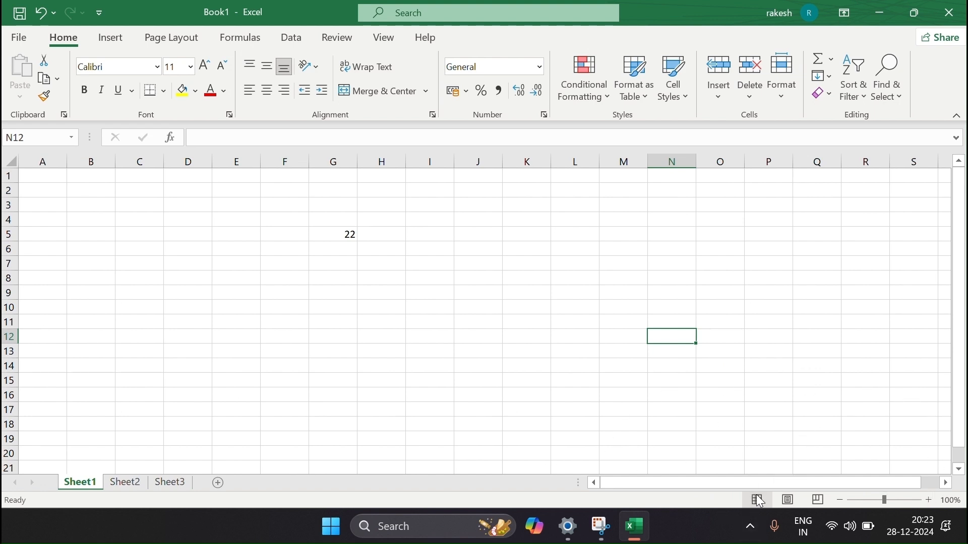
{"action": "left_click", "coordinate": [786, 501]}
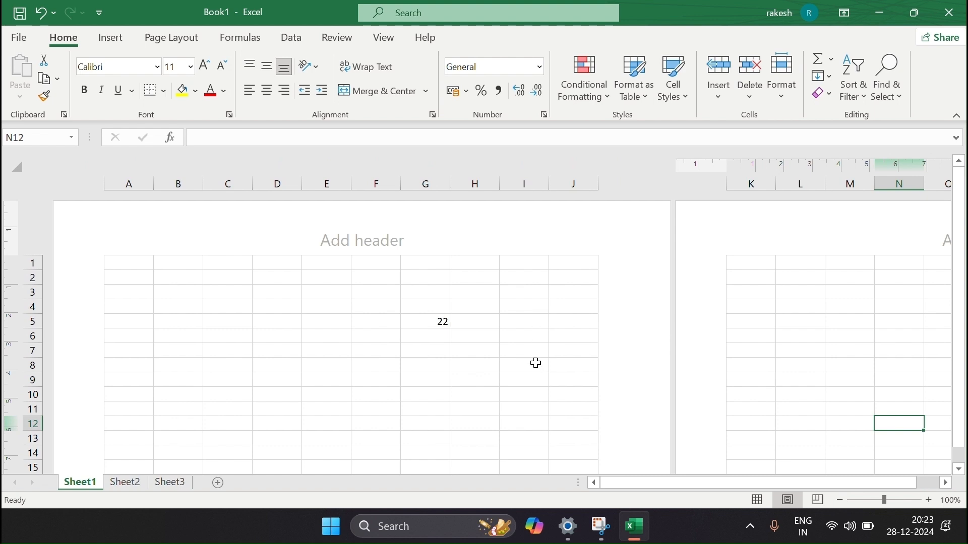
{"action": "scroll", "coordinate": [534, 363], "scroll_direction": "right", "scroll_amount": 10}
{"action": "scroll", "coordinate": [535, 363], "scroll_direction": "left", "scroll_amount": 10}
{"action": "left_click", "coordinate": [757, 499]}
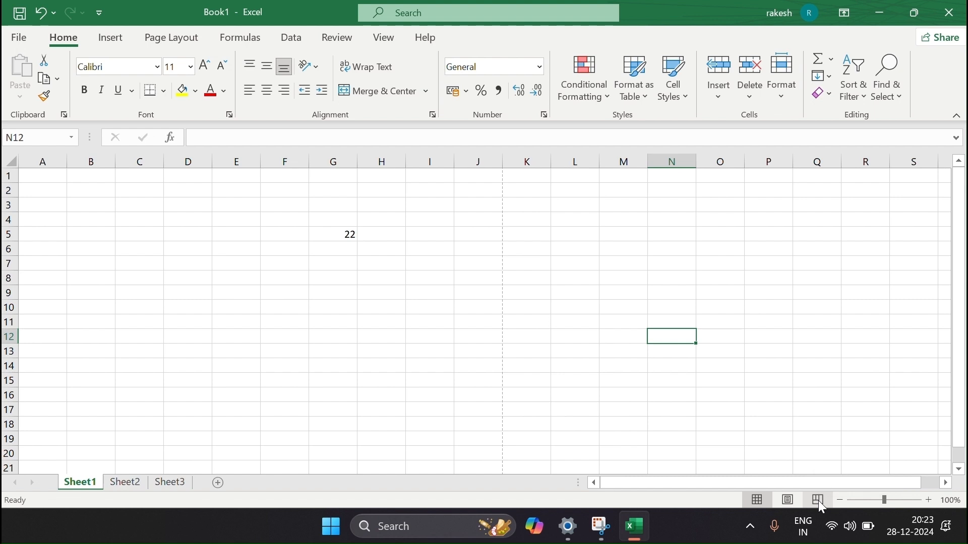
{"action": "left_click", "coordinate": [818, 501]}
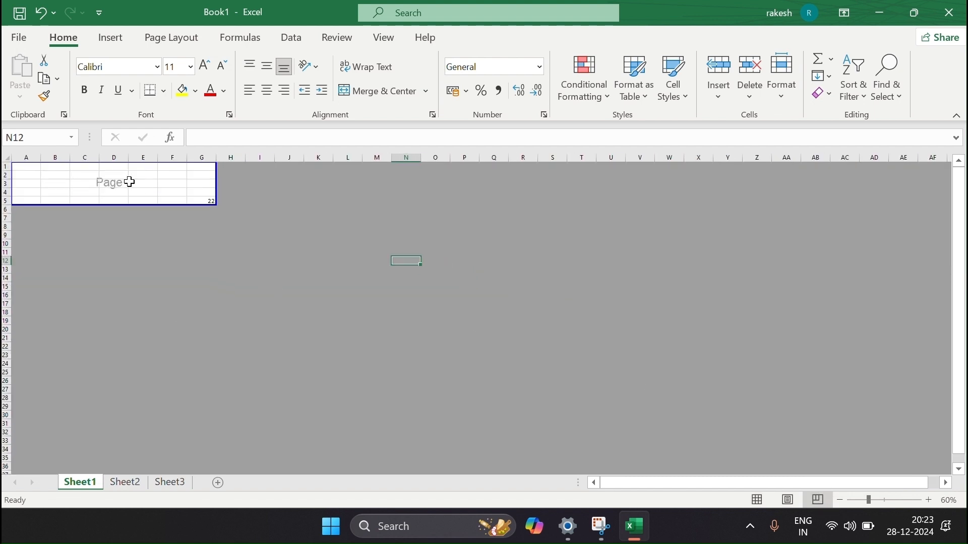
{"action": "left_click_drag", "start_coordinate": [84, 180], "coordinate": [166, 186]}
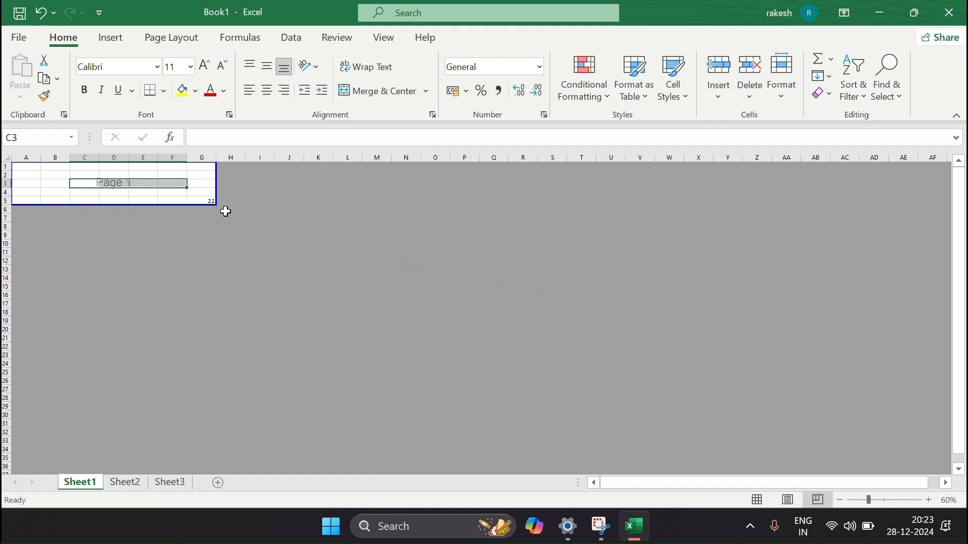
{"action": "left_click", "coordinate": [758, 500]}
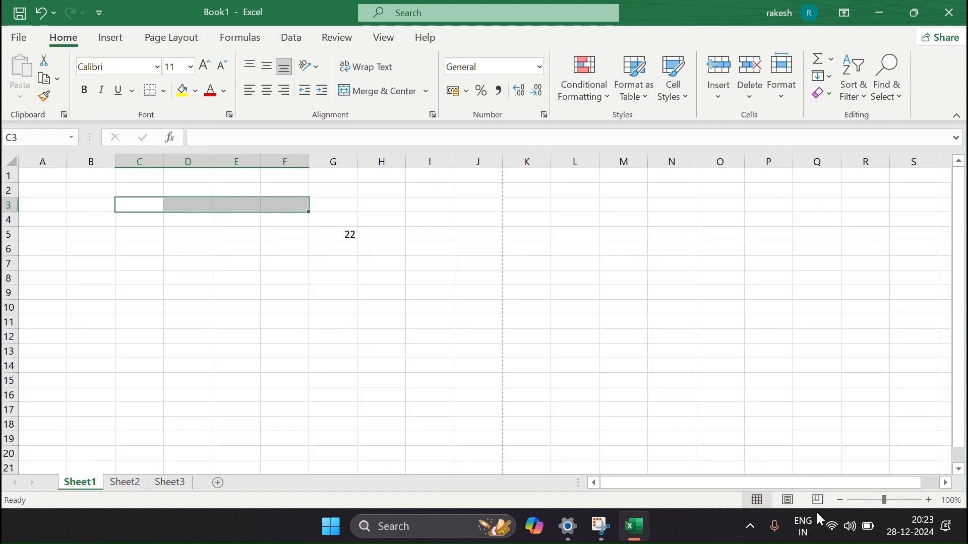
Try several zoom levels on Sheet1, settling on 112%.
{"action": "left_click", "coordinate": [888, 500]}
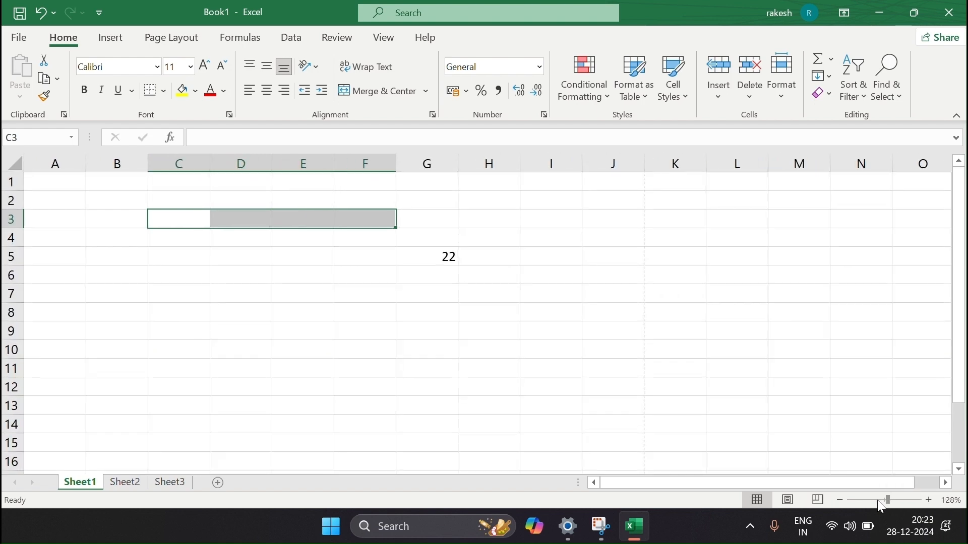
{"action": "left_click_drag", "start_coordinate": [863, 502], "coordinate": [899, 502]}
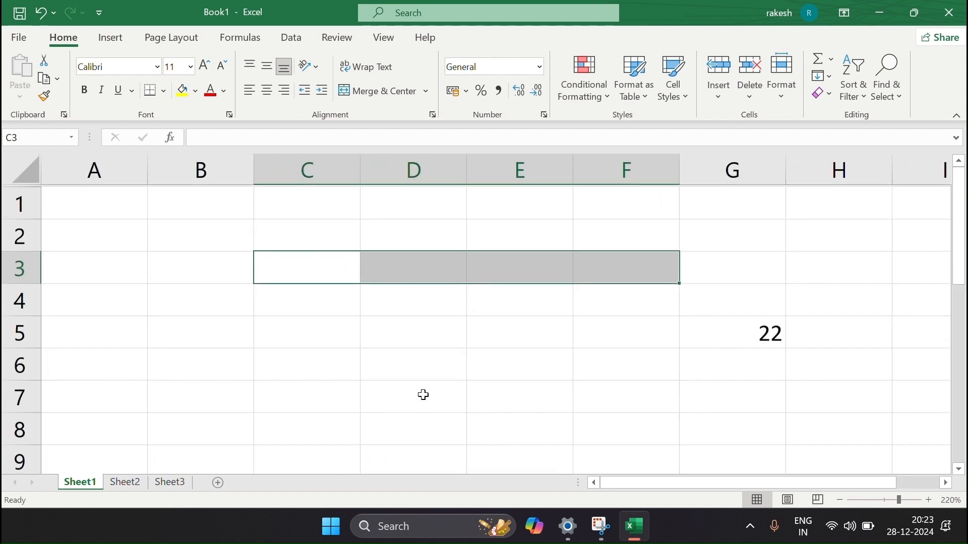
{"action": "left_click", "coordinate": [119, 205]}
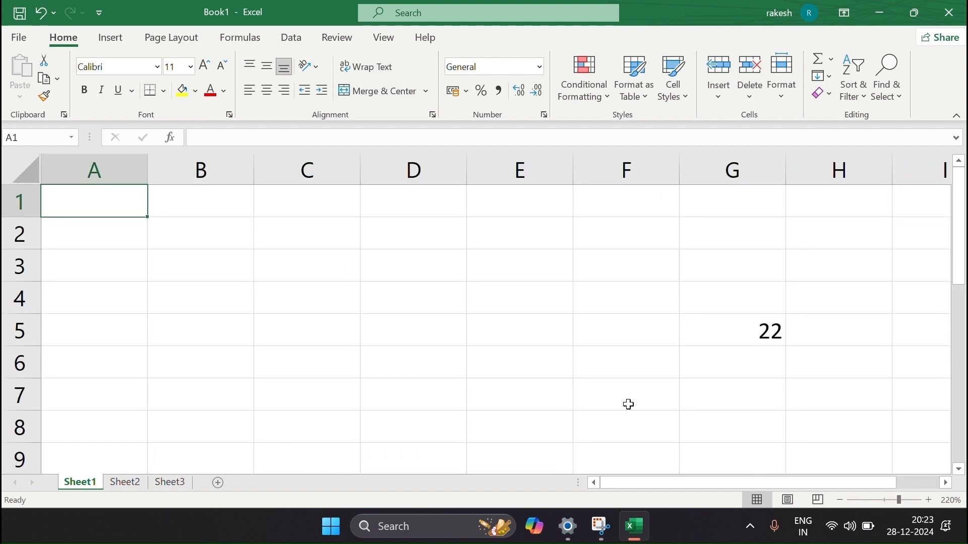
{"action": "left_click", "coordinate": [886, 501]}
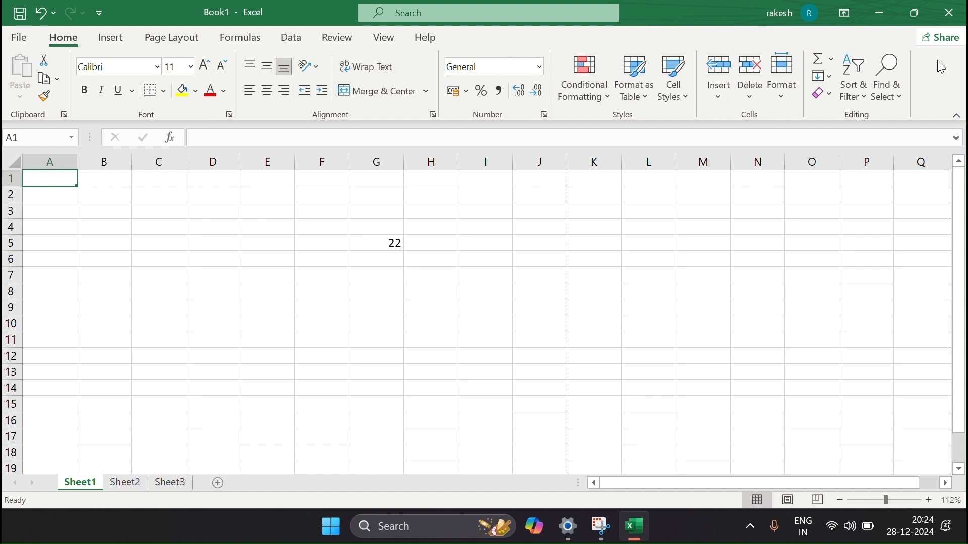
{"action": "left_click", "coordinate": [952, 44]}
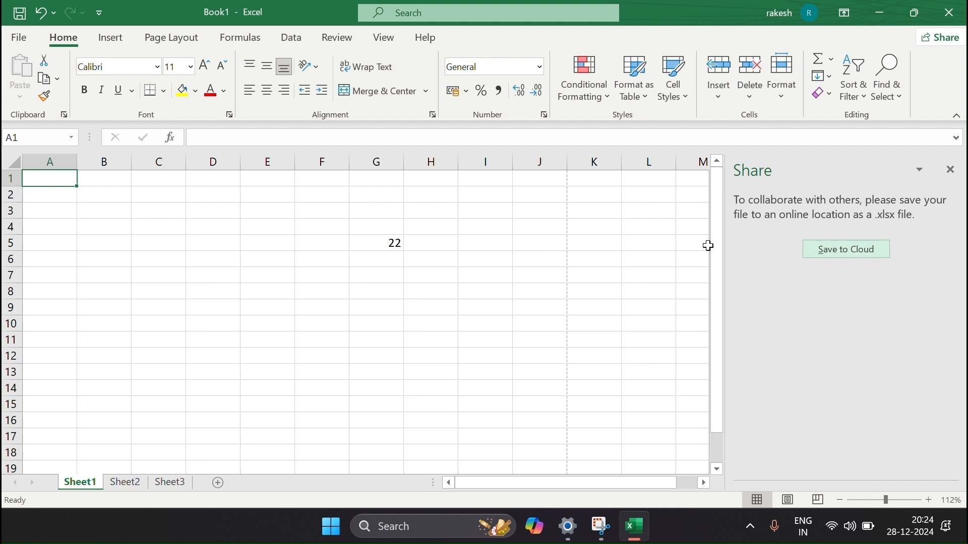
{"action": "left_click", "coordinate": [925, 174]}
{"action": "left_click", "coordinate": [927, 178]}
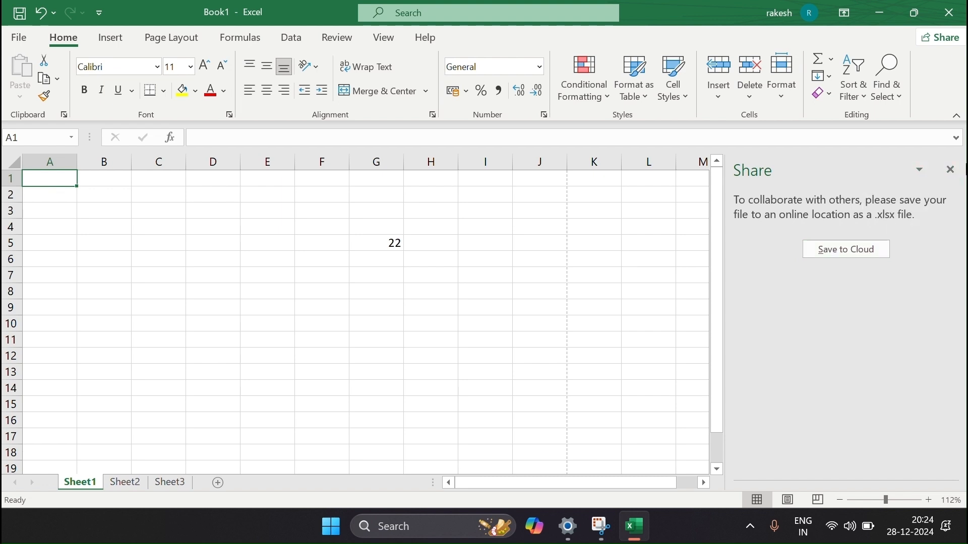
{"action": "left_click", "coordinate": [950, 169]}
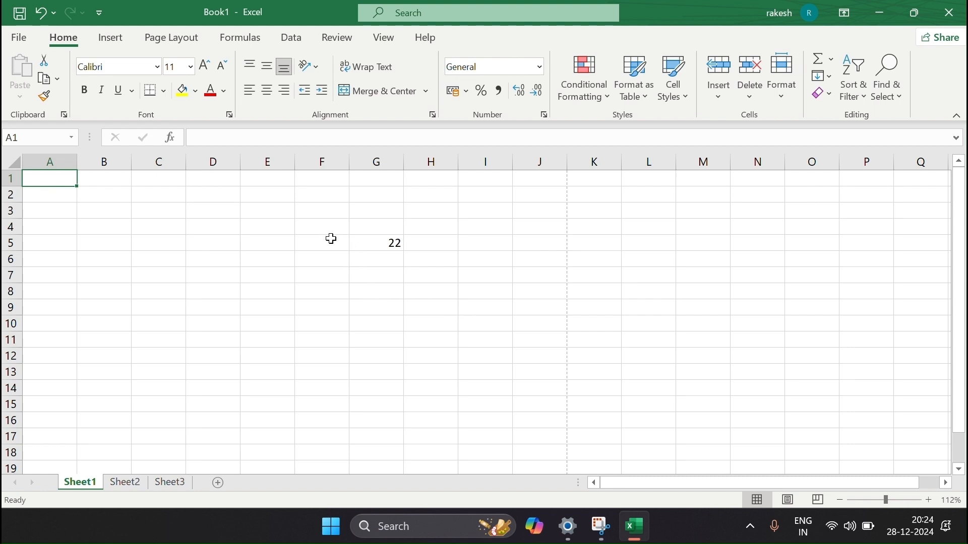
{"action": "scroll", "coordinate": [371, 369], "scroll_direction": "up", "scroll_amount": 2}
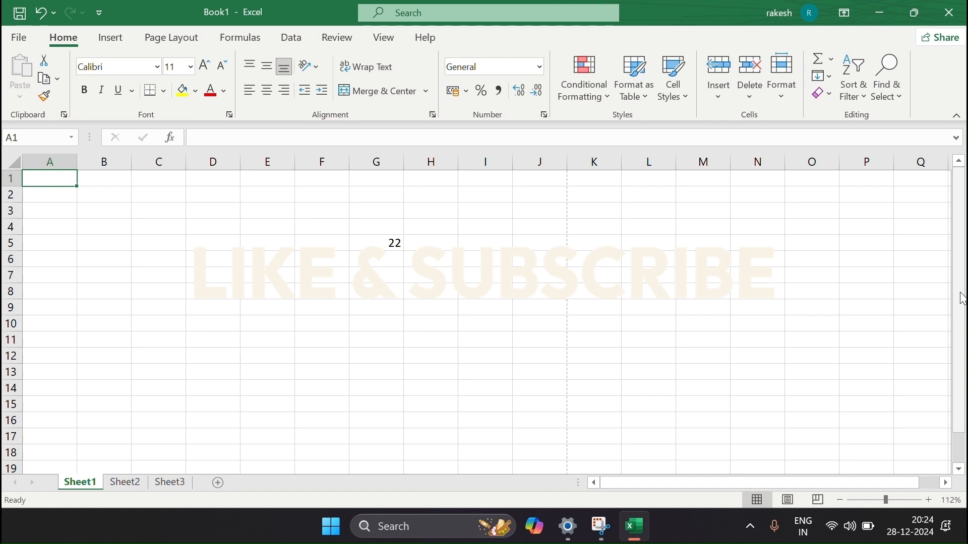
{"action": "left_click_drag", "start_coordinate": [963, 299], "coordinate": [925, 293]}
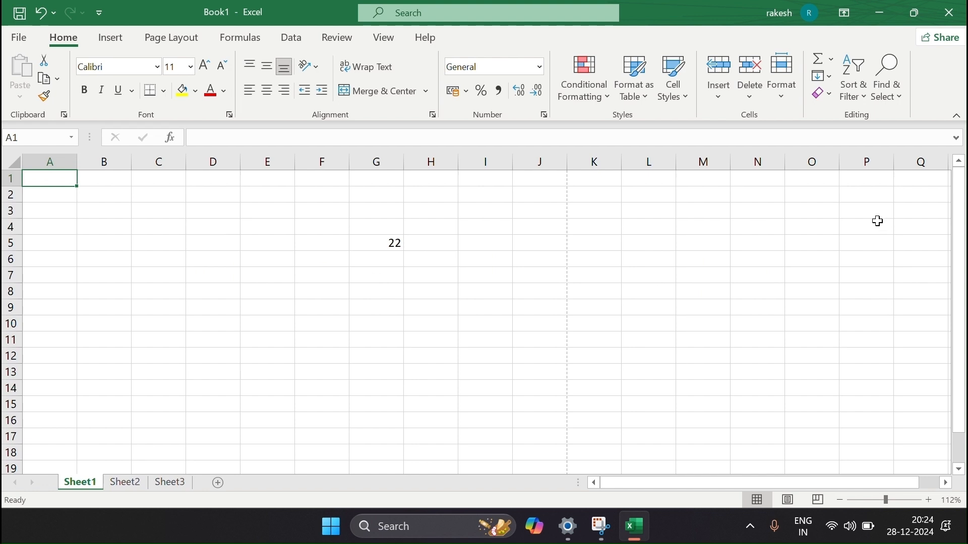
{"action": "left_click_drag", "start_coordinate": [866, 179], "coordinate": [875, 436]}
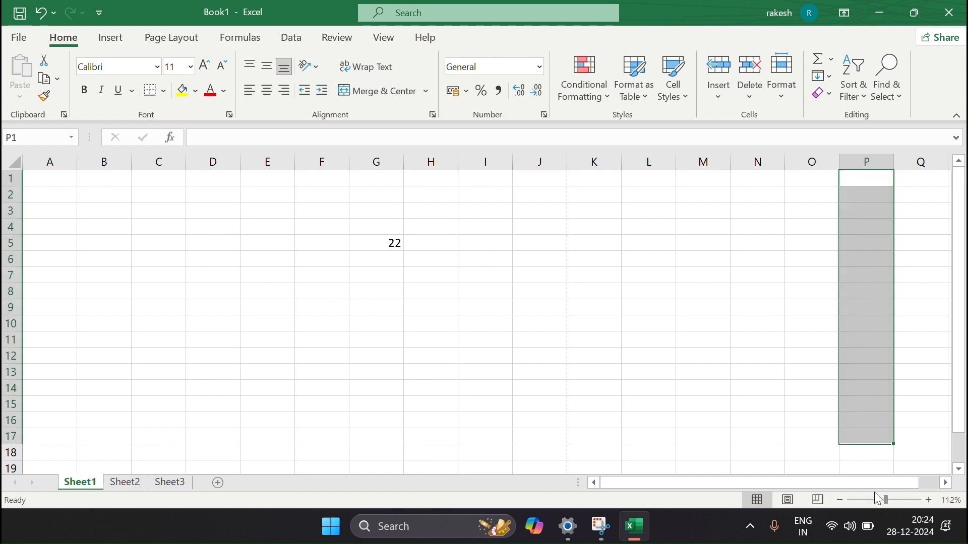
{"action": "left_click_drag", "start_coordinate": [867, 485], "coordinate": [891, 488]}
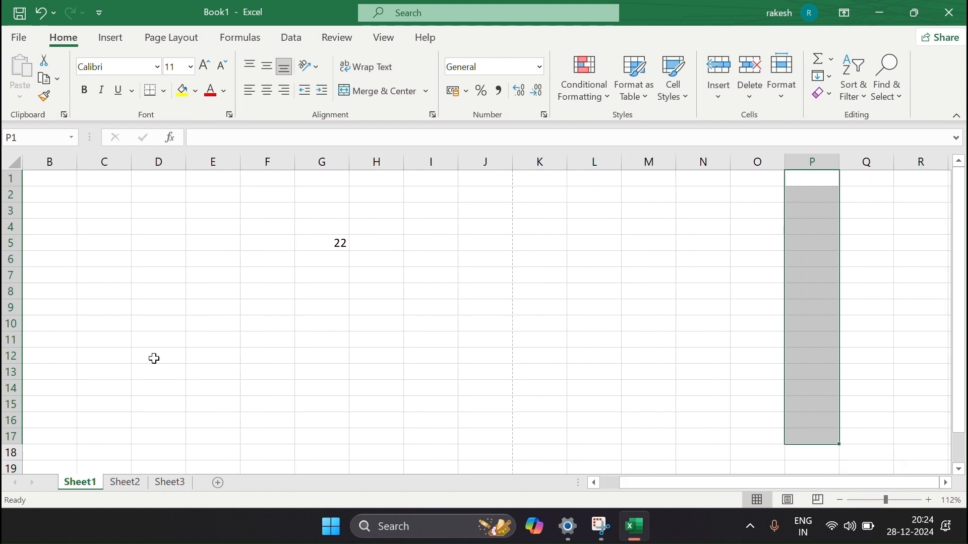
{"action": "left_click_drag", "start_coordinate": [154, 358], "coordinate": [653, 359]}
{"action": "left_click_drag", "start_coordinate": [398, 208], "coordinate": [402, 432]}
{"action": "left_click", "coordinate": [174, 355]}
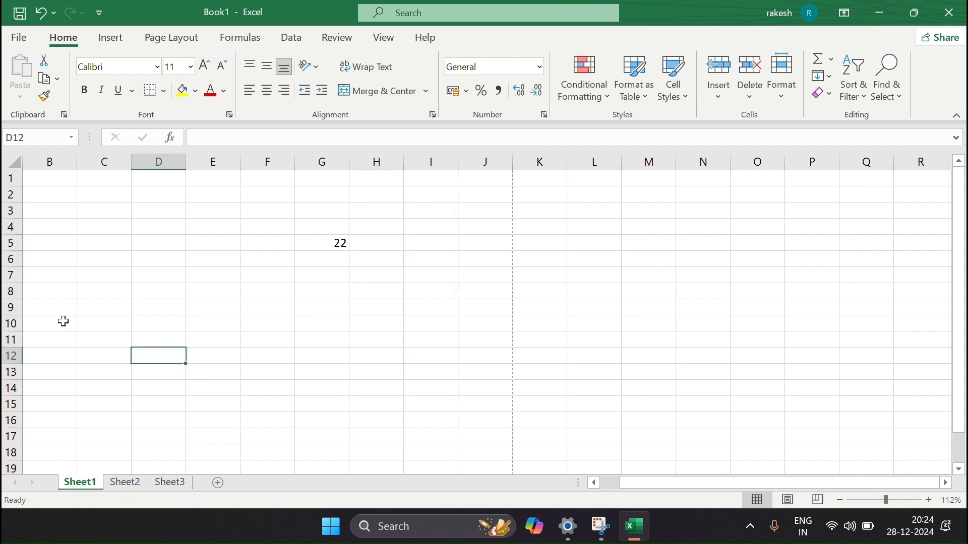
{"action": "left_click_drag", "start_coordinate": [43, 325], "coordinate": [387, 321]}
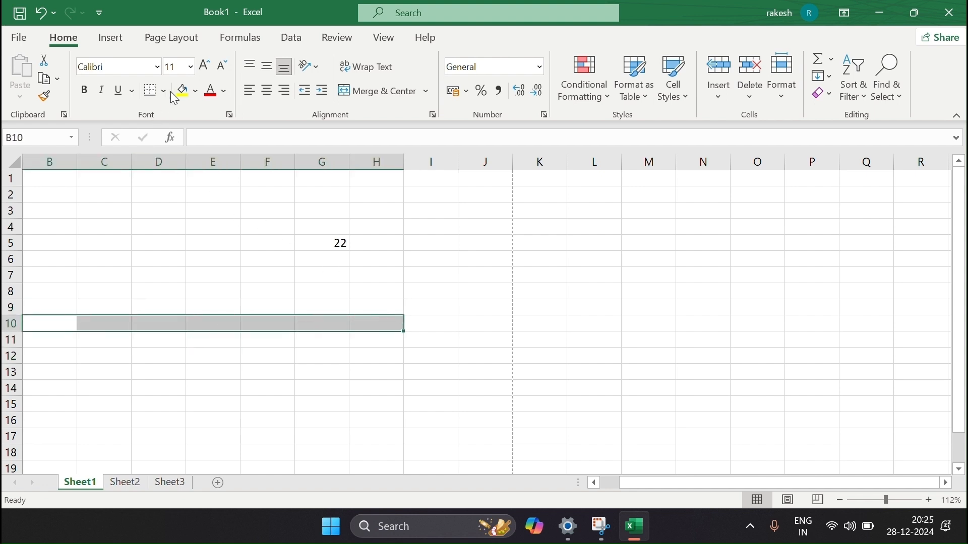
{"action": "left_click", "coordinate": [162, 226]}
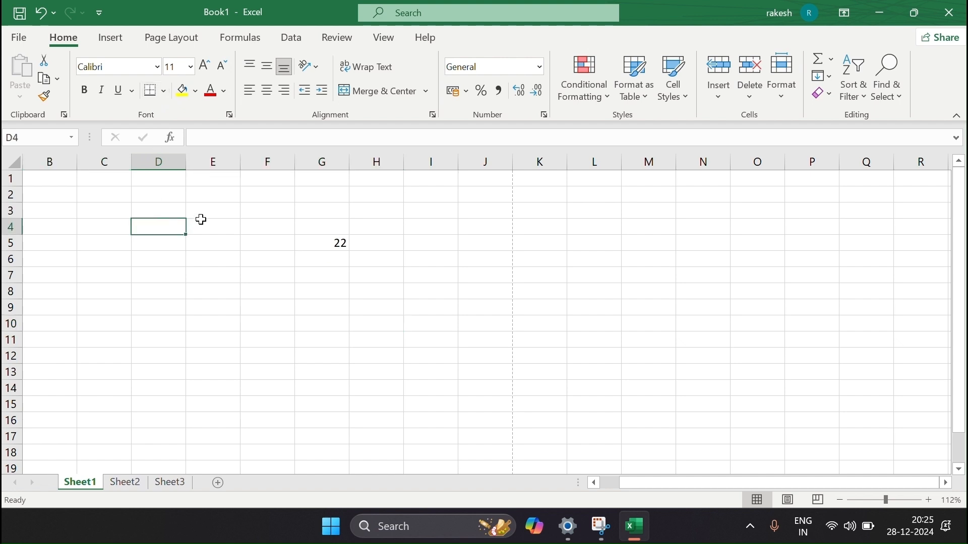
Give cells E1:E16 a thick outside border.
{"action": "left_click", "coordinate": [212, 180]}
{"action": "left_click_drag", "start_coordinate": [218, 210], "coordinate": [231, 421]}
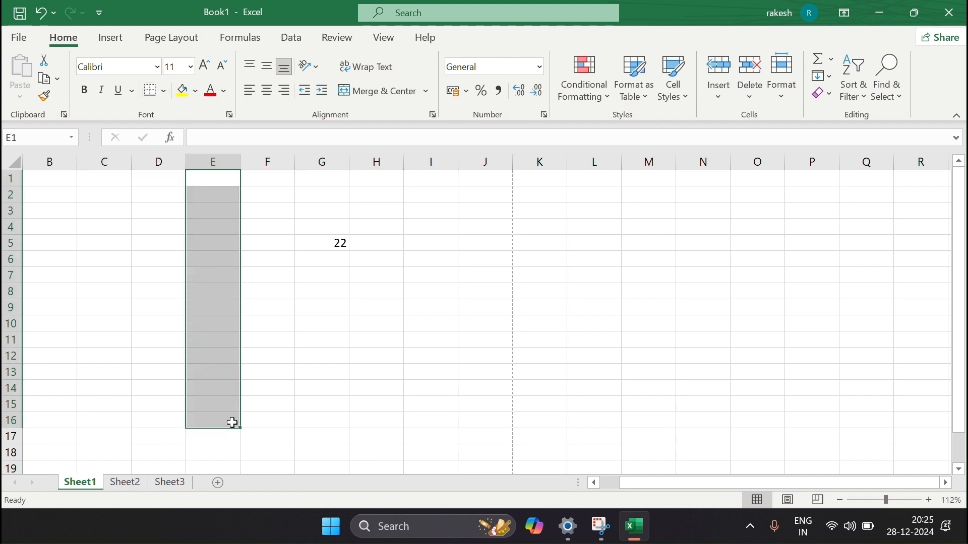
{"action": "left_click", "coordinate": [164, 91]}
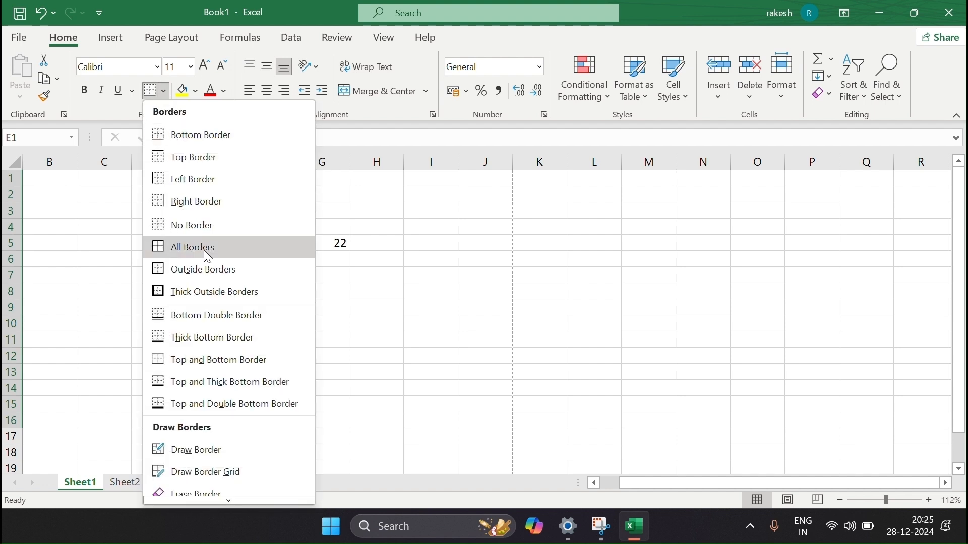
{"action": "left_click", "coordinate": [211, 291]}
{"action": "left_click", "coordinate": [133, 316]}
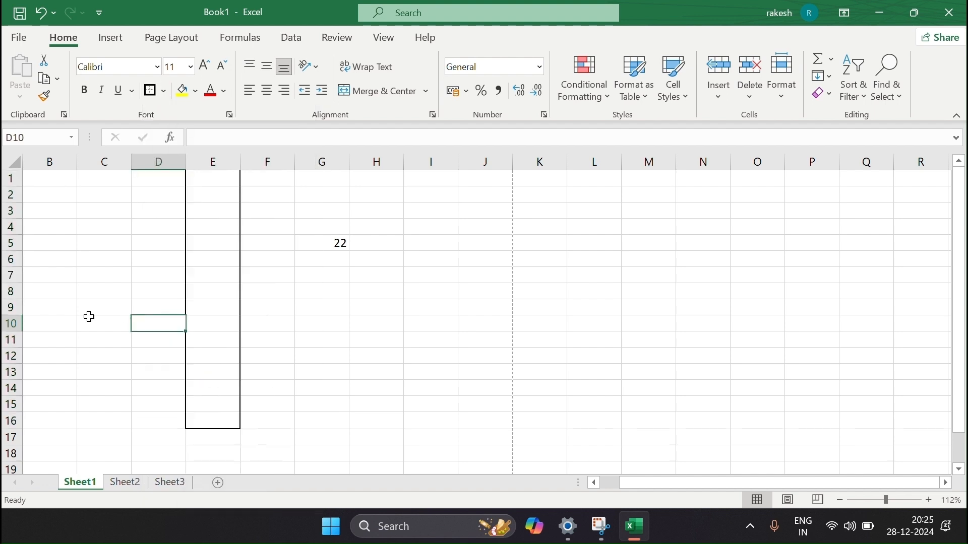
Add borders around cells B9:H9.
{"action": "left_click", "coordinate": [48, 308]}
{"action": "left_click_drag", "start_coordinate": [71, 305], "coordinate": [359, 309]}
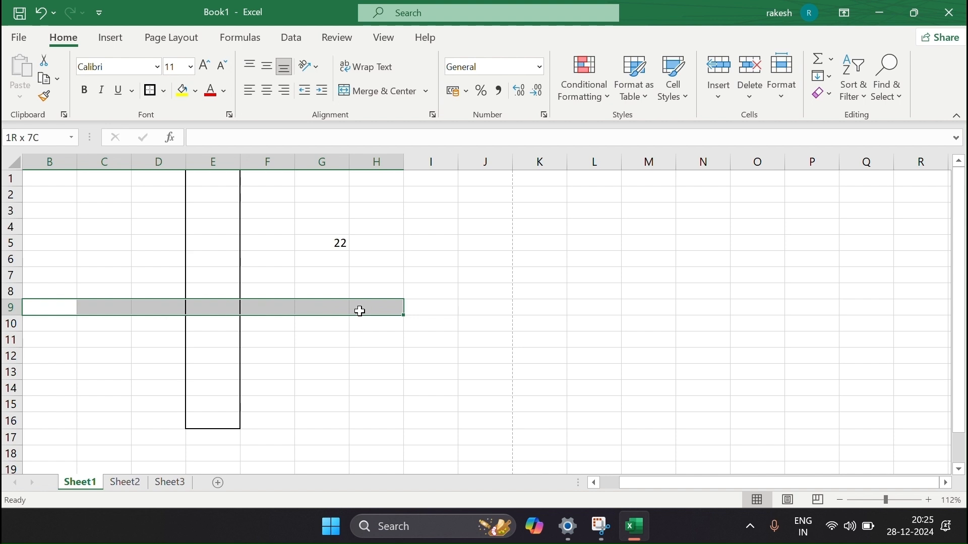
{"action": "left_click", "coordinate": [150, 90]}
{"action": "left_click", "coordinate": [340, 311]}
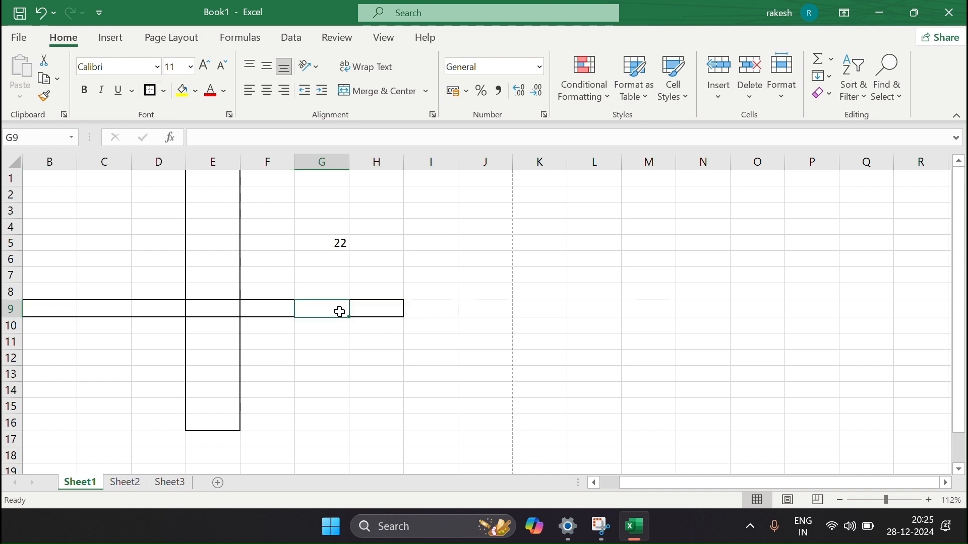
Fill cell E9, where the borders cross, with yellow.
{"action": "left_click", "coordinate": [212, 311]}
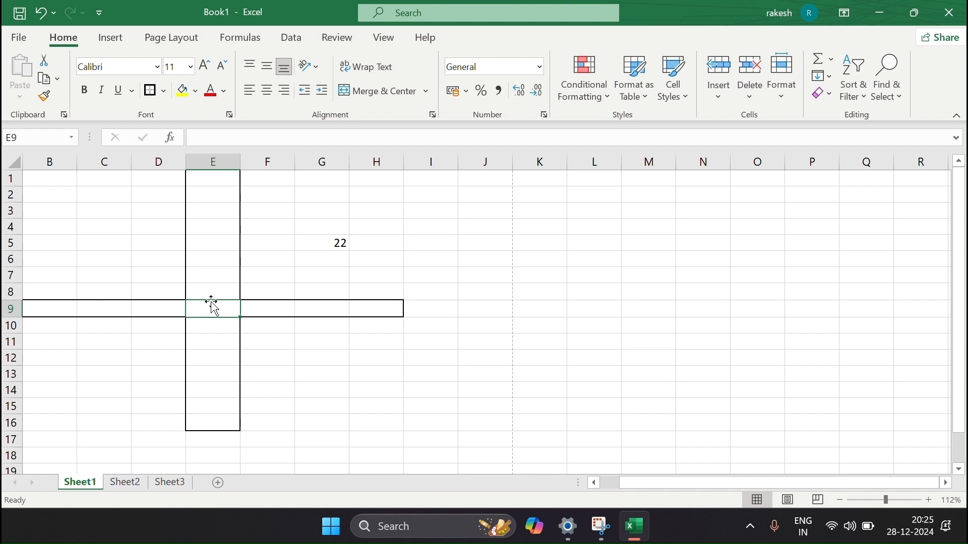
{"action": "left_click", "coordinate": [183, 91]}
{"action": "left_click", "coordinate": [209, 360]}
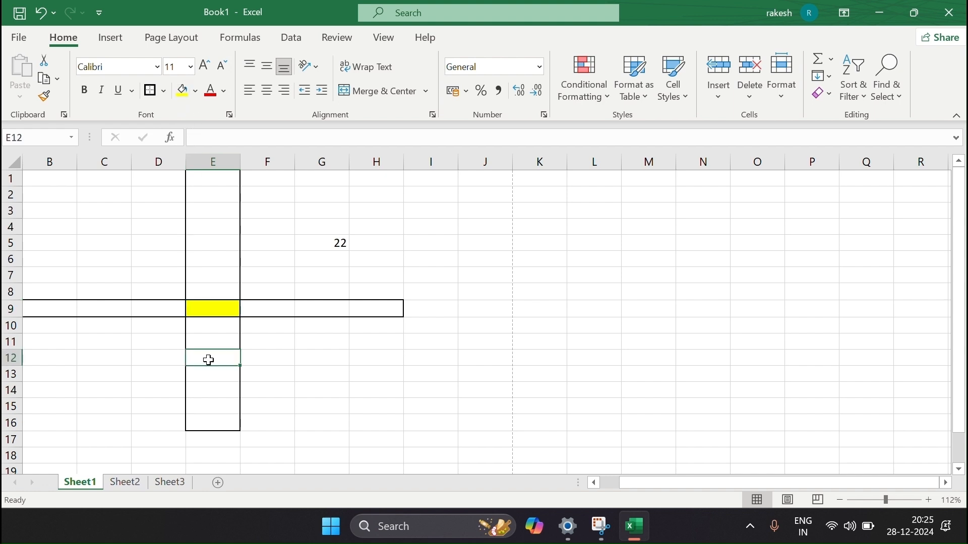
{"action": "left_click", "coordinate": [227, 312]}
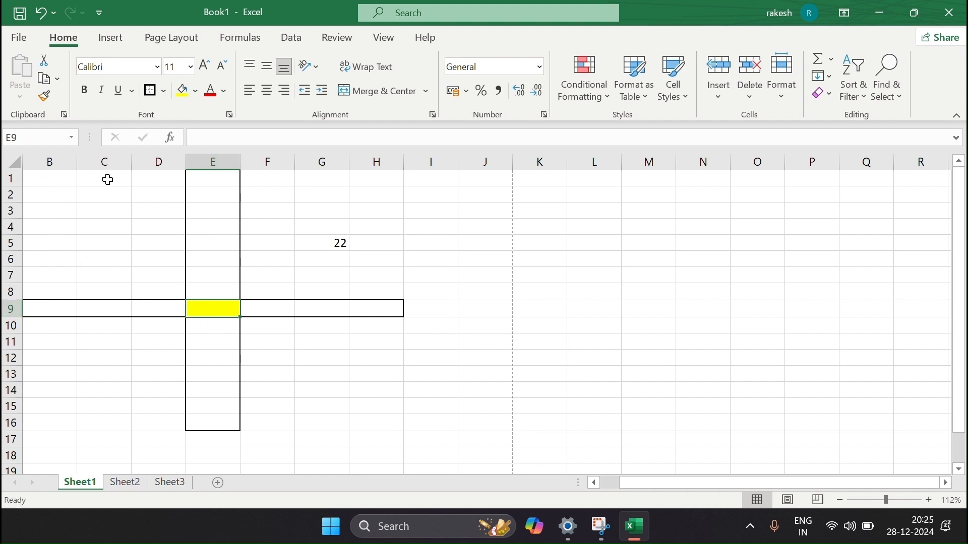
{"action": "left_click", "coordinate": [50, 182]}
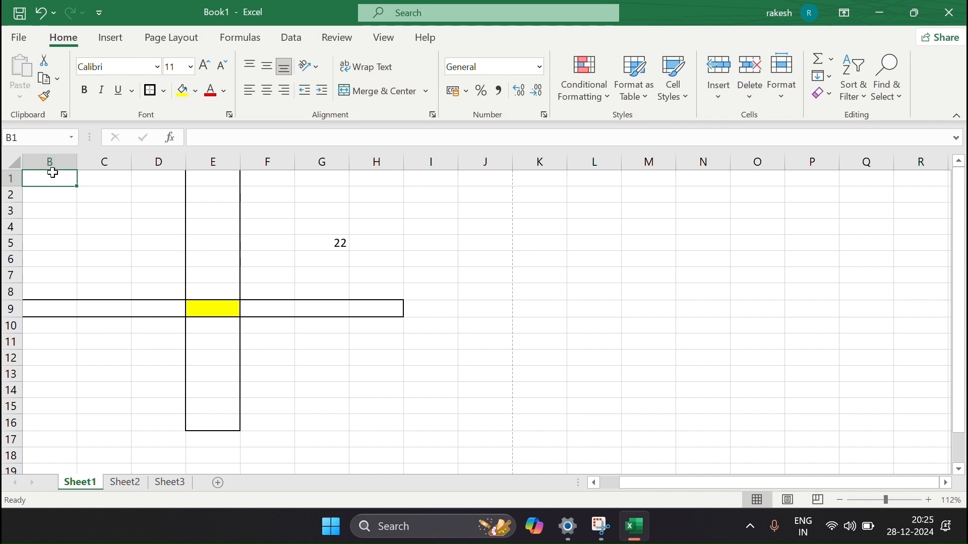
{"action": "scroll", "coordinate": [46, 180], "scroll_direction": "left", "scroll_amount": 1}
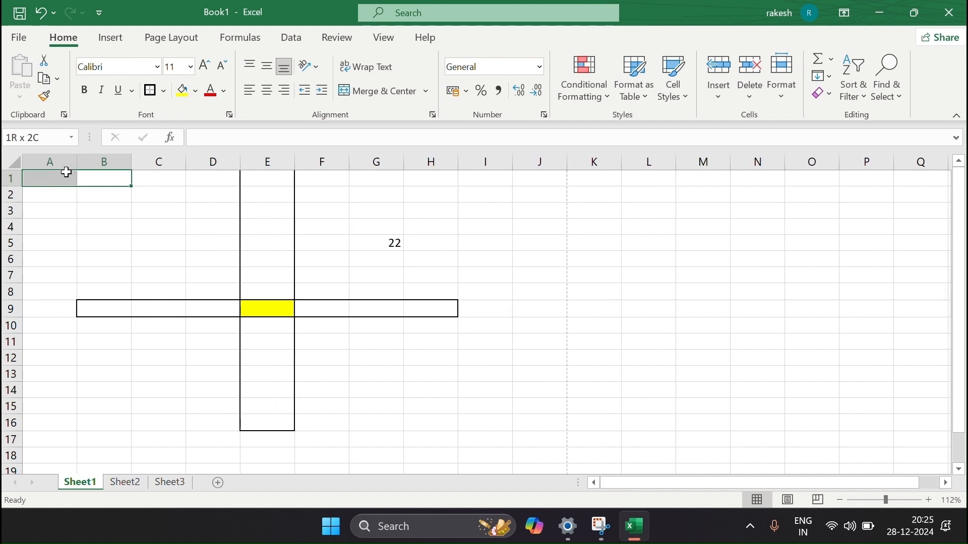
{"action": "left_click", "coordinate": [67, 180]}
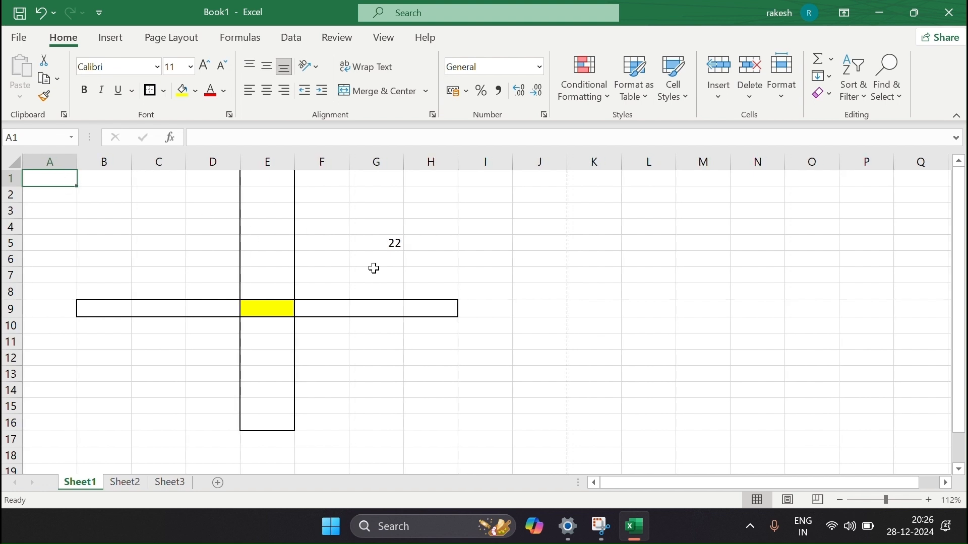
{"action": "left_click", "coordinate": [598, 339]}
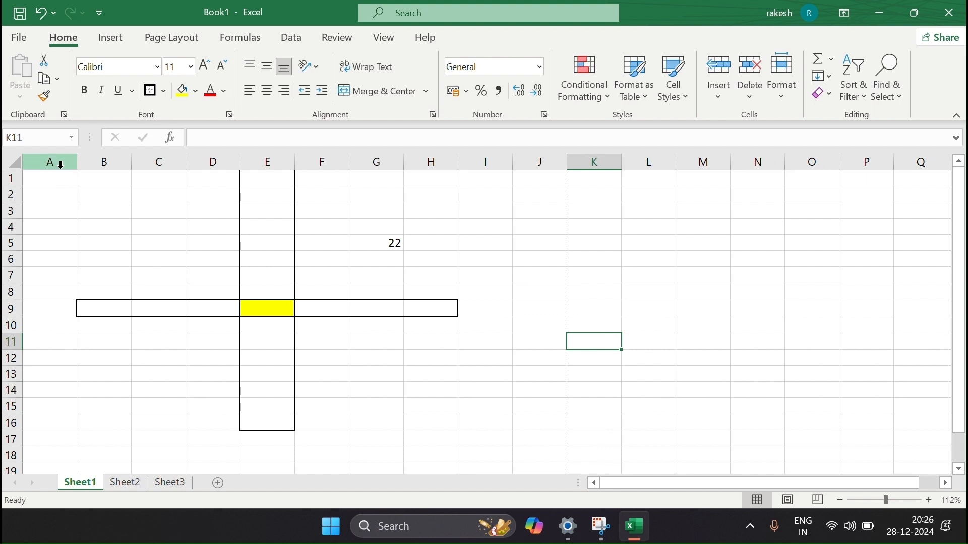
{"action": "left_click", "coordinate": [63, 184]}
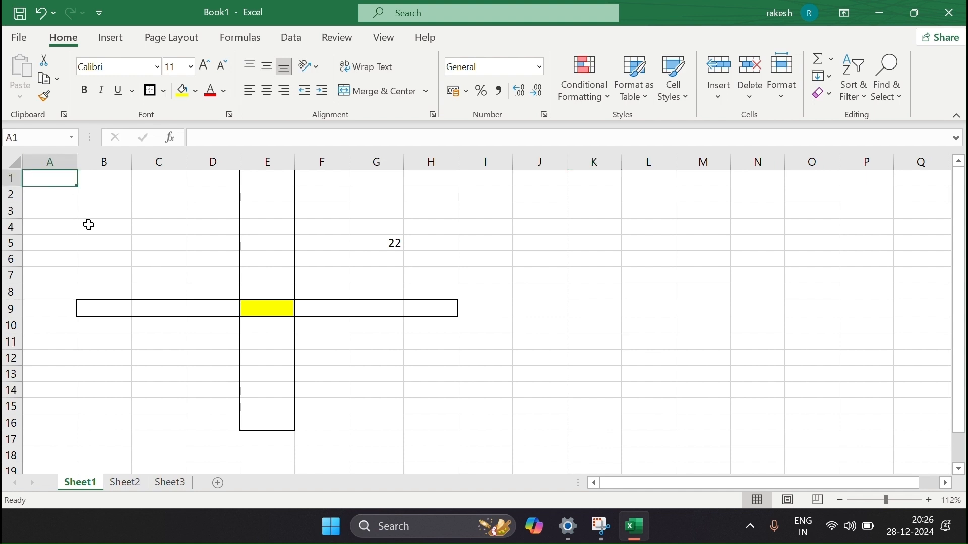
{"action": "scroll", "coordinate": [125, 297], "scroll_direction": "down", "scroll_amount": 20}
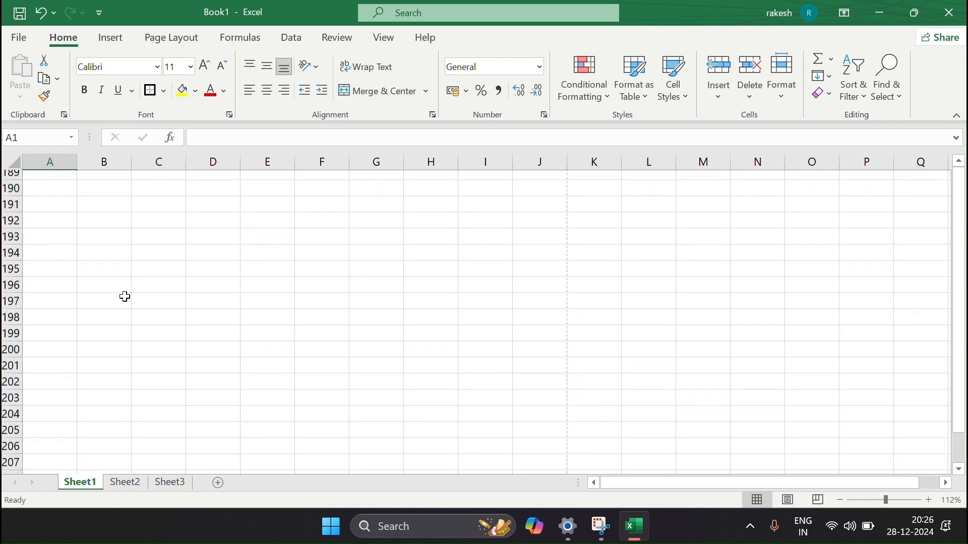
{"action": "scroll", "coordinate": [118, 326], "scroll_direction": "down", "scroll_amount": 20}
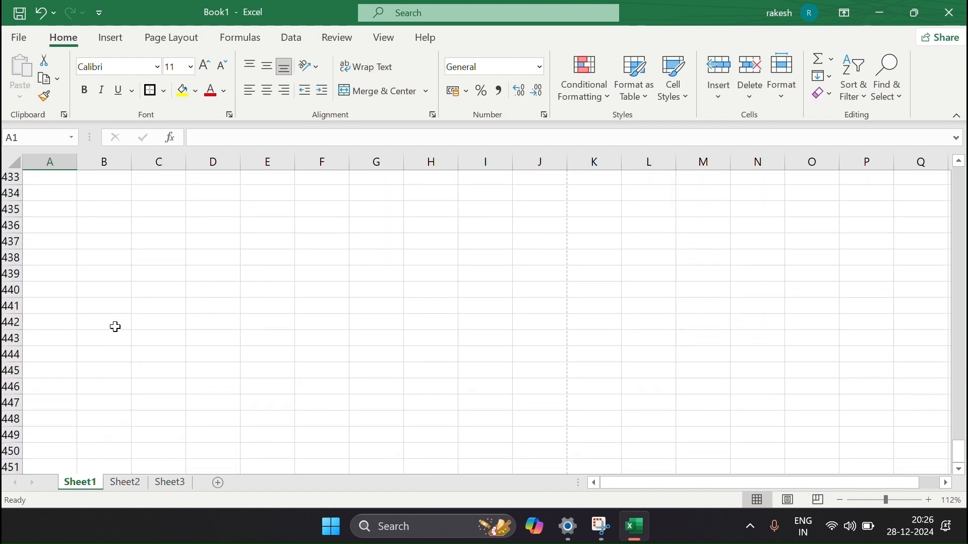
{"action": "scroll", "coordinate": [116, 328], "scroll_direction": "up", "scroll_amount": 20}
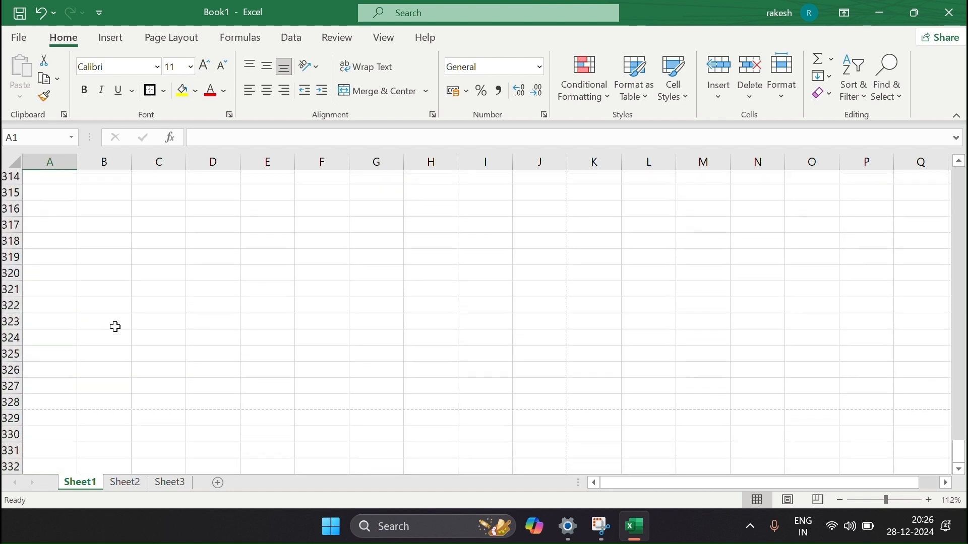
{"action": "scroll", "coordinate": [115, 327], "scroll_direction": "up", "scroll_amount": 20}
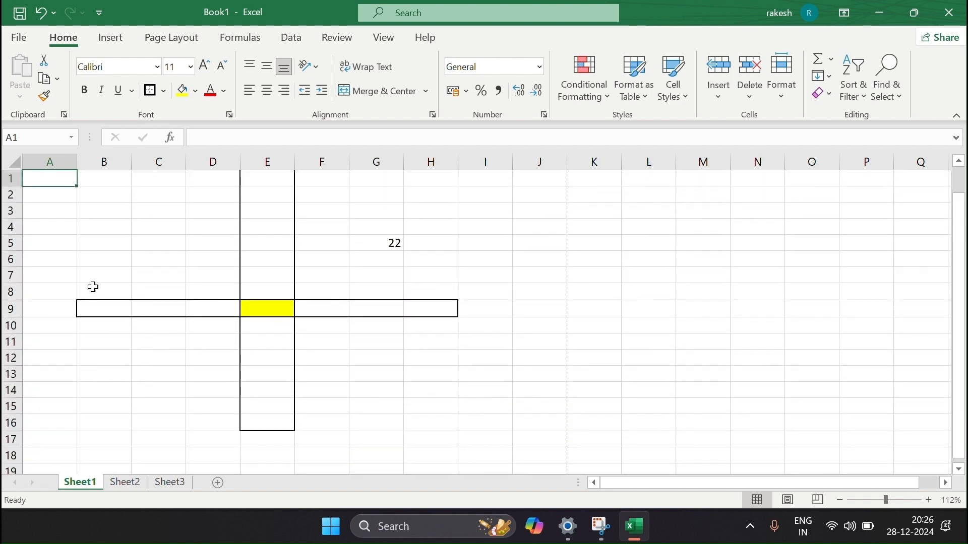
{"action": "left_click", "coordinate": [94, 275]}
{"action": "left_click", "coordinate": [56, 208]}
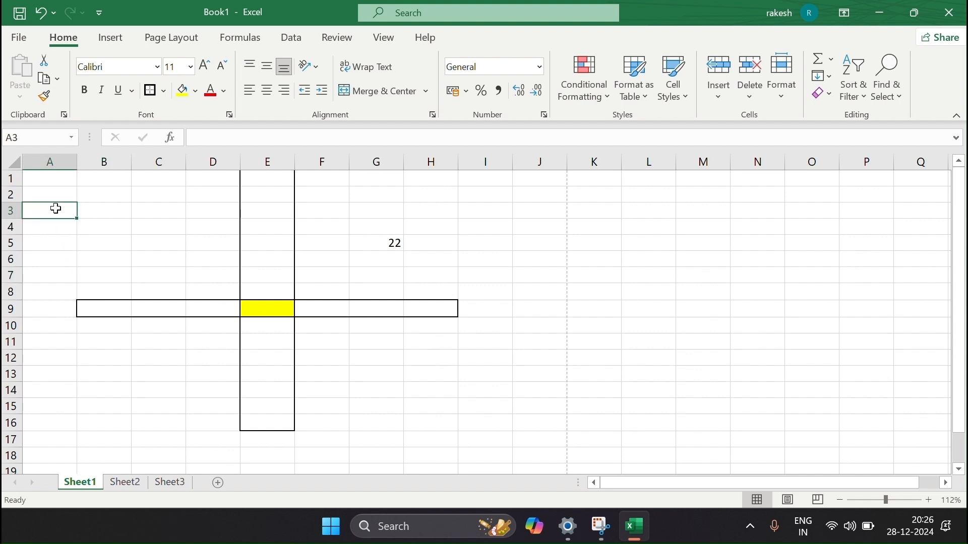
Jump down column A to row 1048576, then from A1048560 across to the last cell XFD1048560.
{"action": "key", "text": "ctrl+Down"}
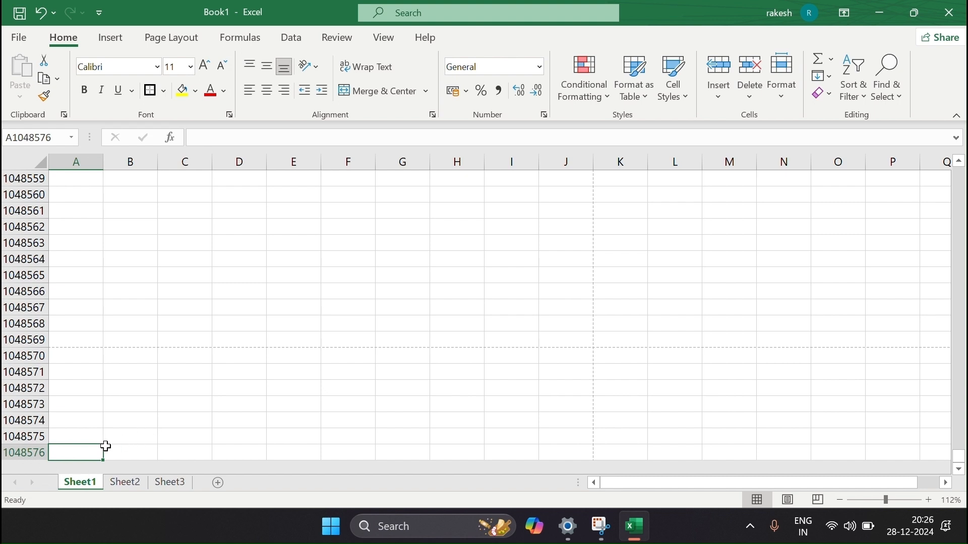
{"action": "scroll", "coordinate": [73, 315], "scroll_direction": "up", "scroll_amount": 20}
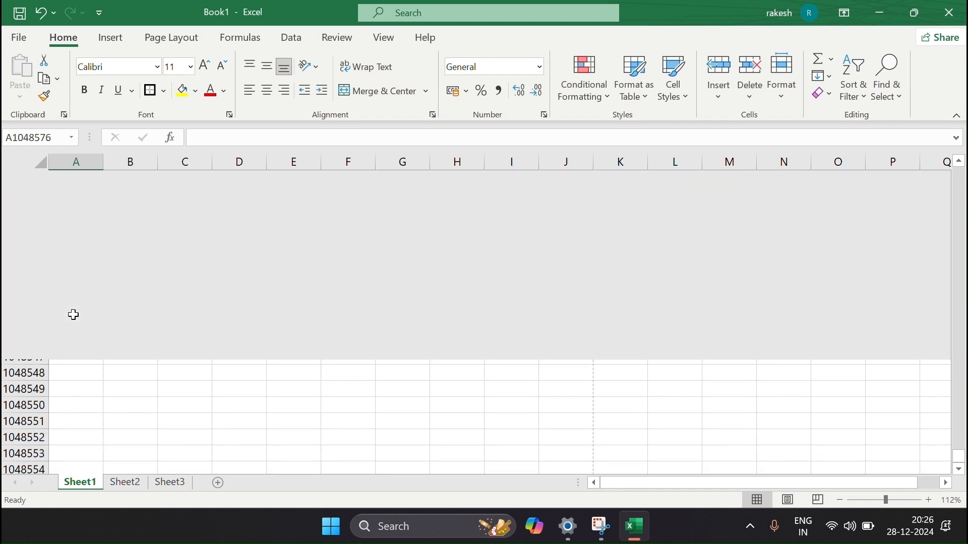
{"action": "scroll", "coordinate": [74, 316], "scroll_direction": "down", "scroll_amount": 20}
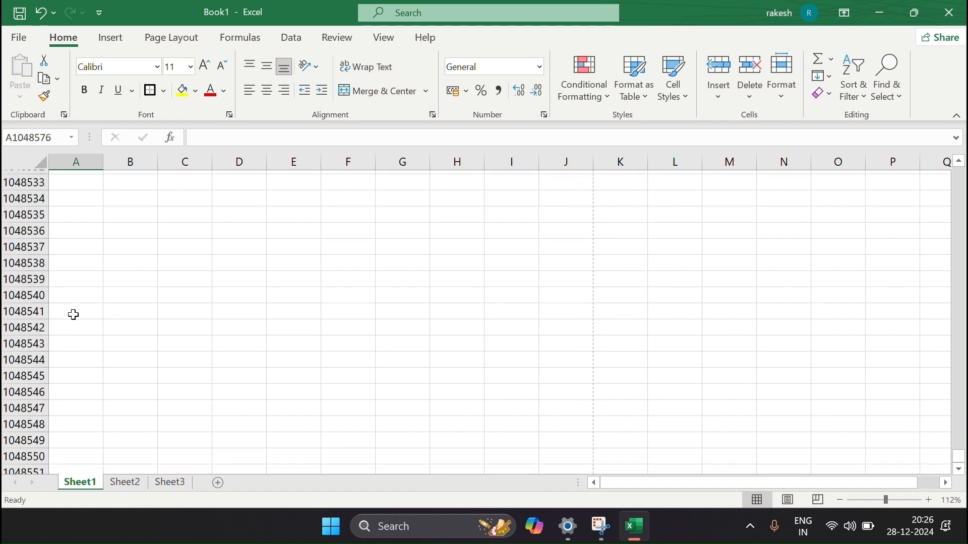
{"action": "scroll", "coordinate": [99, 291], "scroll_direction": "up", "scroll_amount": 7}
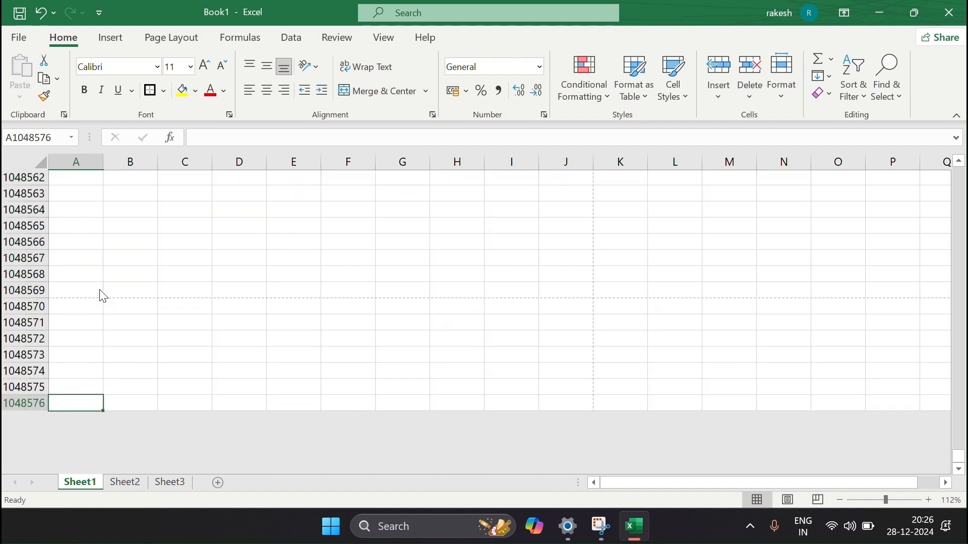
{"action": "left_click", "coordinate": [59, 452]}
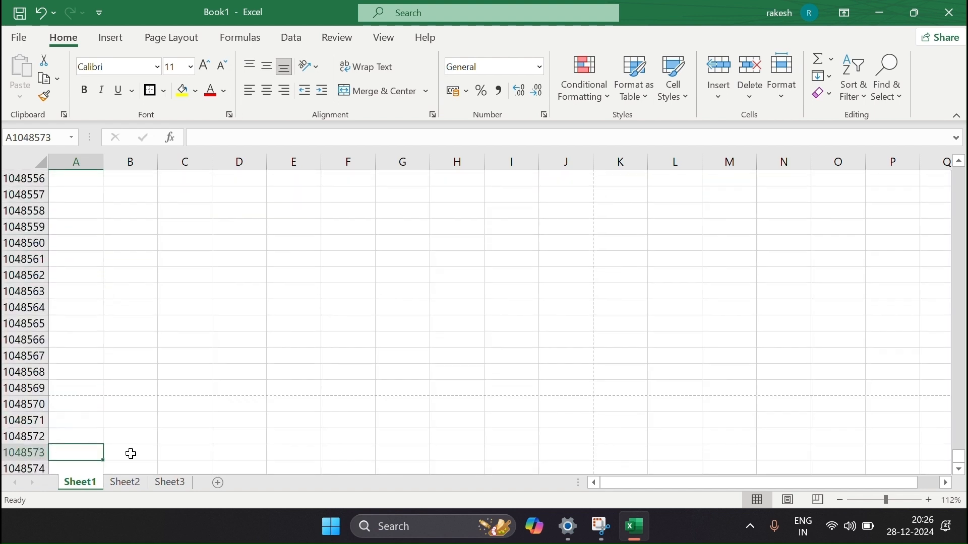
{"action": "left_click_drag", "start_coordinate": [131, 454], "coordinate": [459, 447]}
{"action": "scroll", "coordinate": [192, 425], "scroll_direction": "down", "scroll_amount": 1}
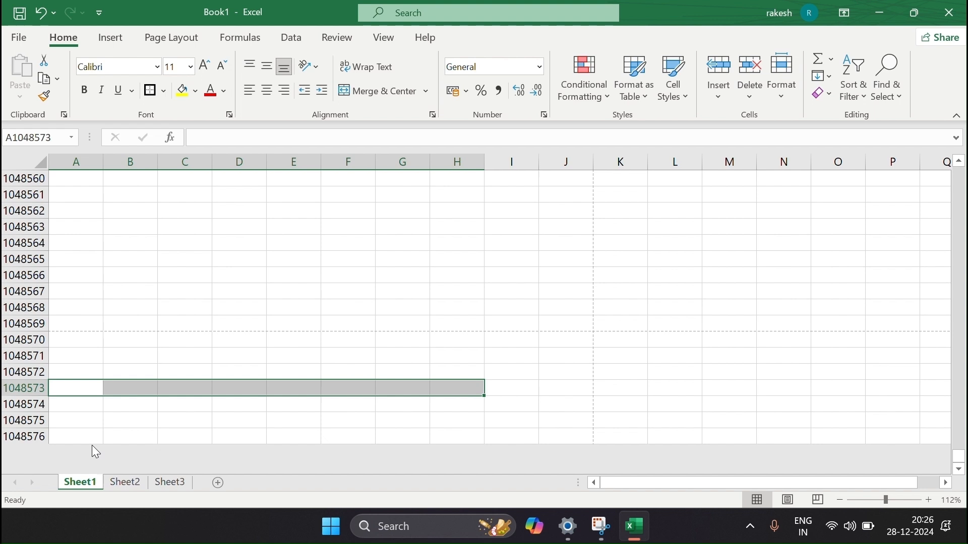
{"action": "left_click", "coordinate": [71, 434]}
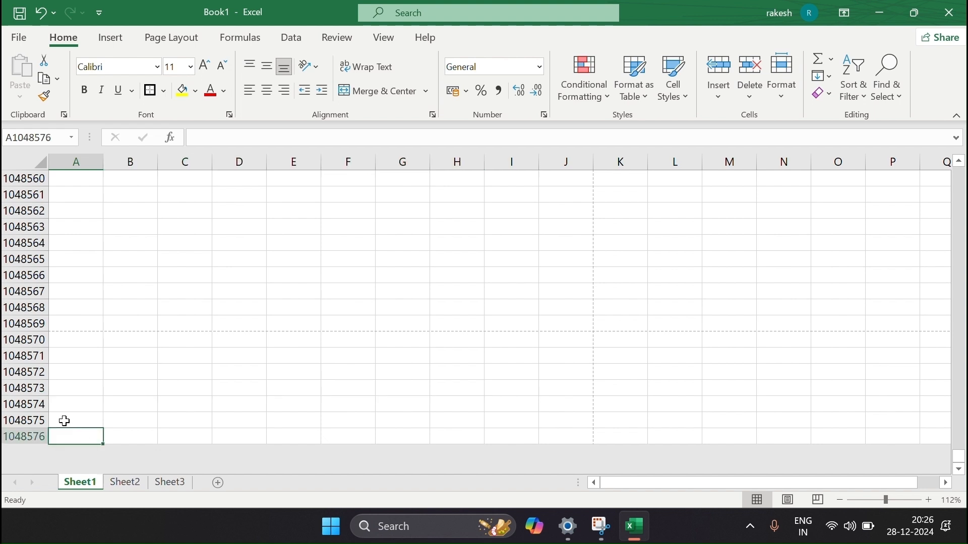
{"action": "left_click", "coordinate": [62, 182]}
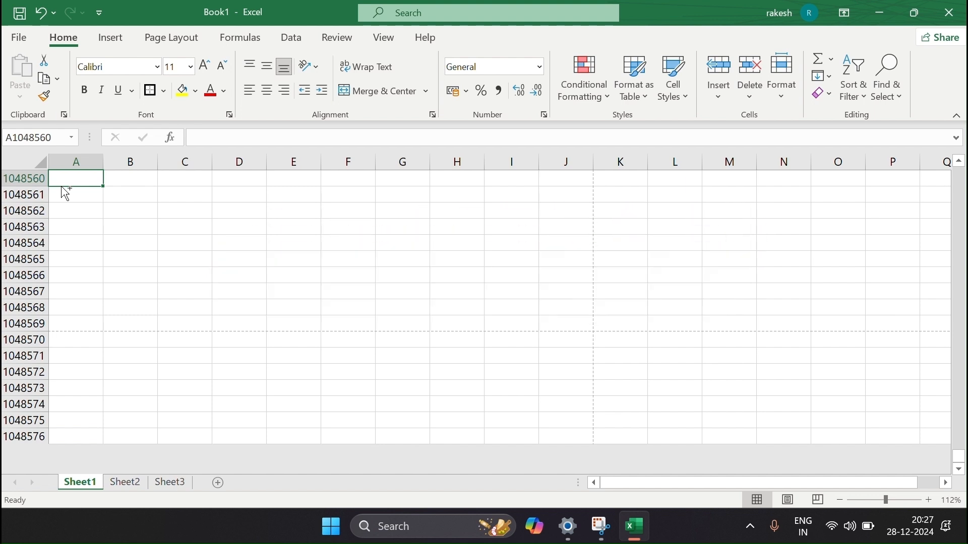
{"action": "key", "text": "ctrl+Right"}
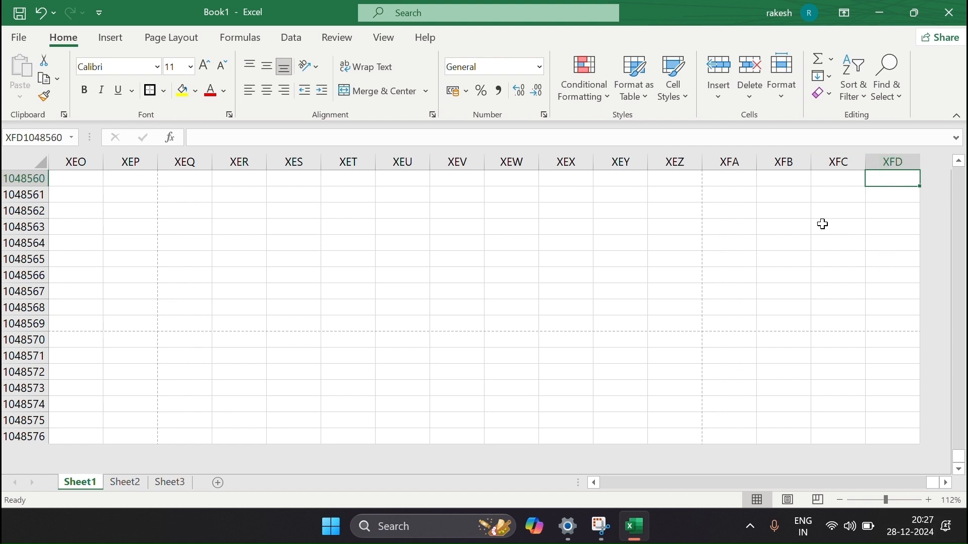
Jump back from column XFD to column A, then up toward the top cell A1.
{"action": "key", "text": "ctrl+Left"}
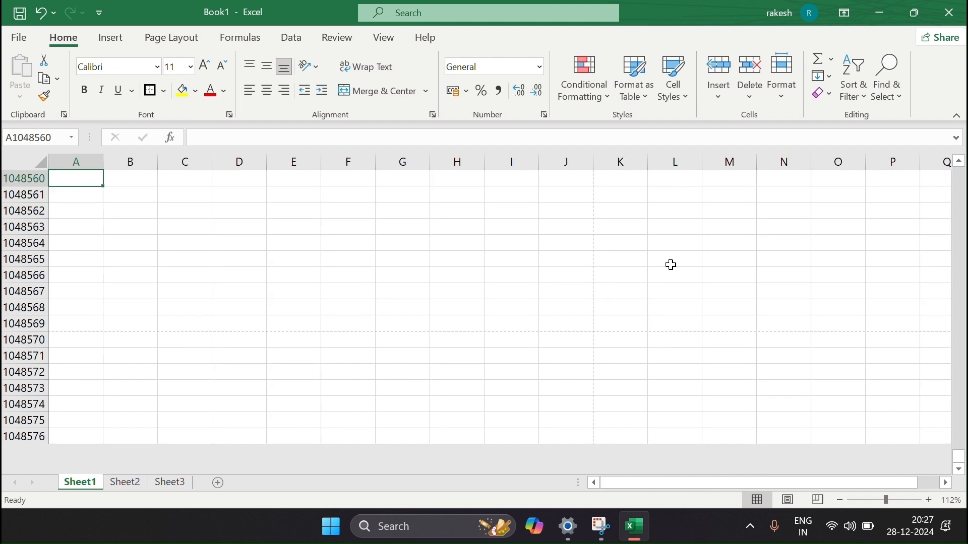
{"action": "scroll", "coordinate": [394, 268], "scroll_direction": "up", "scroll_amount": 20}
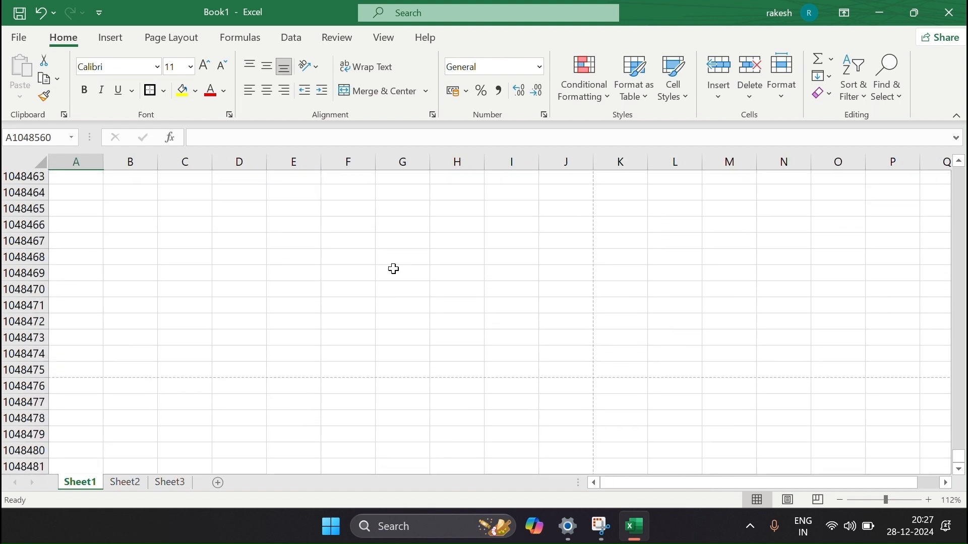
{"action": "key", "text": "ctrl+Up"}
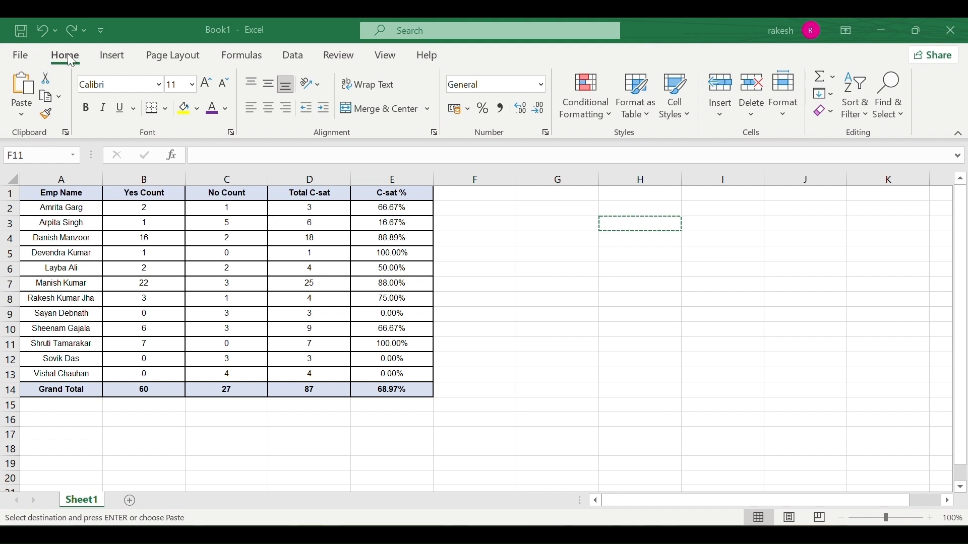
Copy the employee names from column A into column F starting at F2.
{"action": "left_click", "coordinate": [47, 81]}
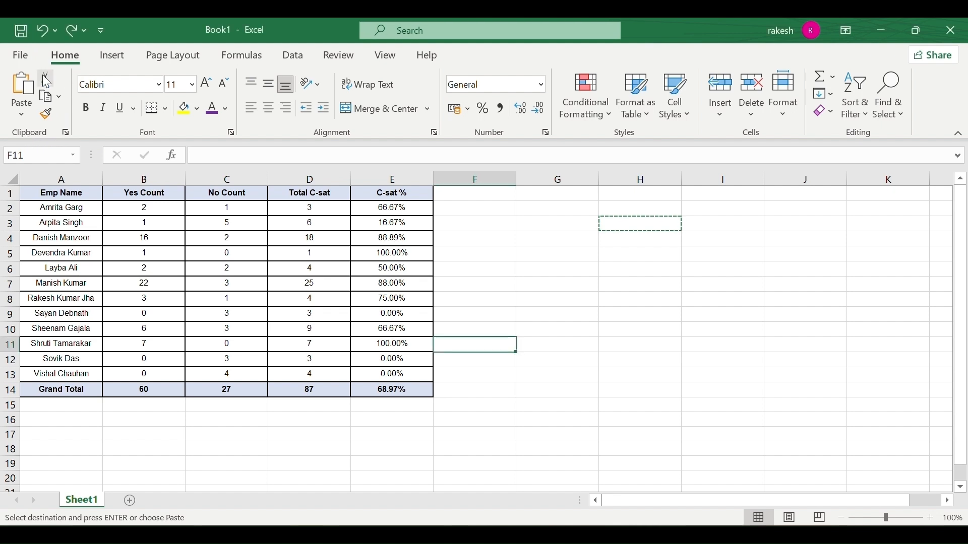
{"action": "left_click", "coordinate": [119, 245]}
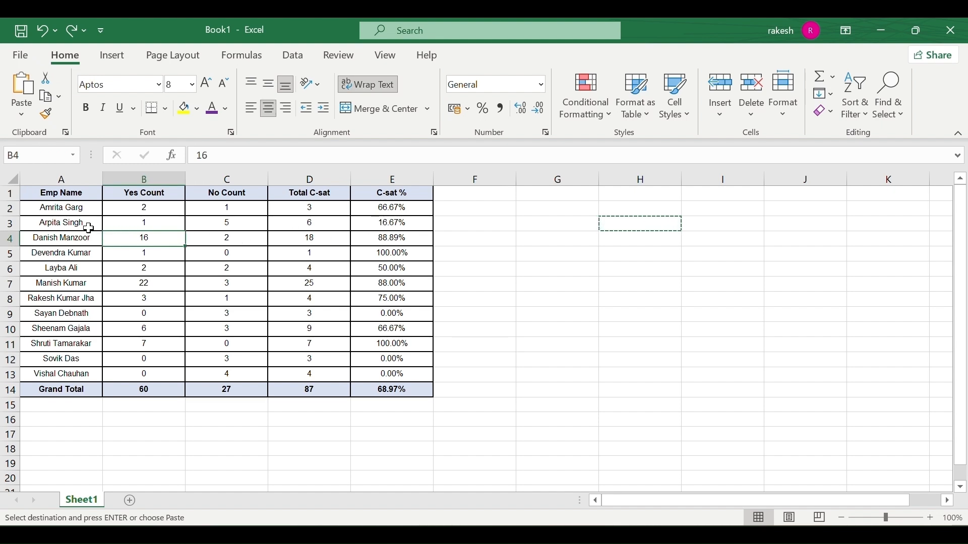
{"action": "left_click_drag", "start_coordinate": [69, 207], "coordinate": [70, 374]}
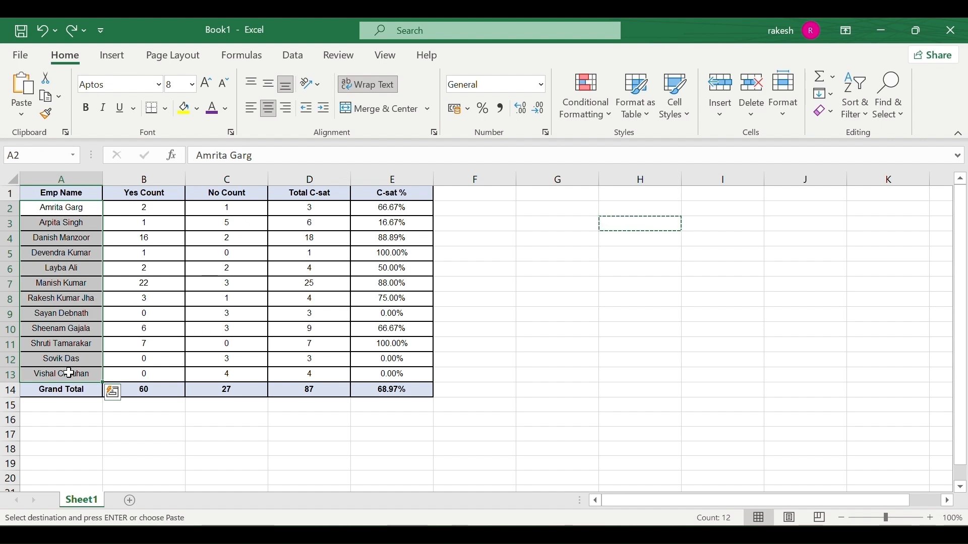
{"action": "key", "text": "ctrl+c"}
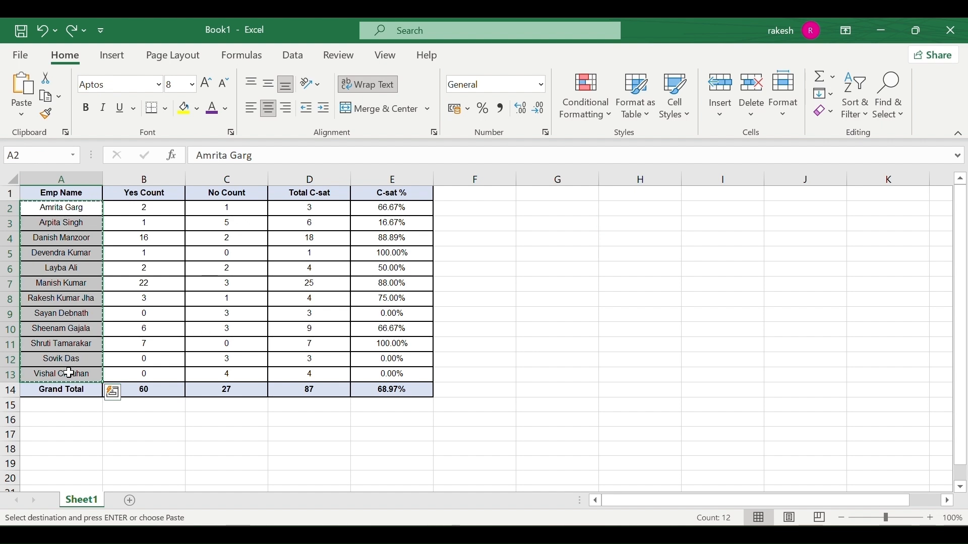
{"action": "left_click", "coordinate": [489, 209]}
{"action": "left_click_drag", "start_coordinate": [489, 209], "coordinate": [488, 389]}
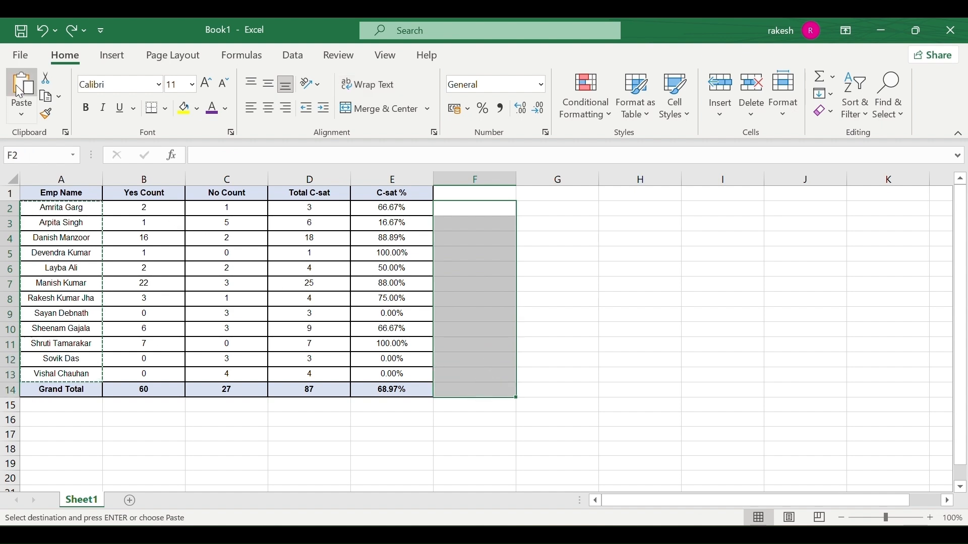
{"action": "left_click", "coordinate": [33, 105]}
Cut the Yes Count values B2:B13 and paste them starting at H8.
{"action": "left_click", "coordinate": [71, 226]}
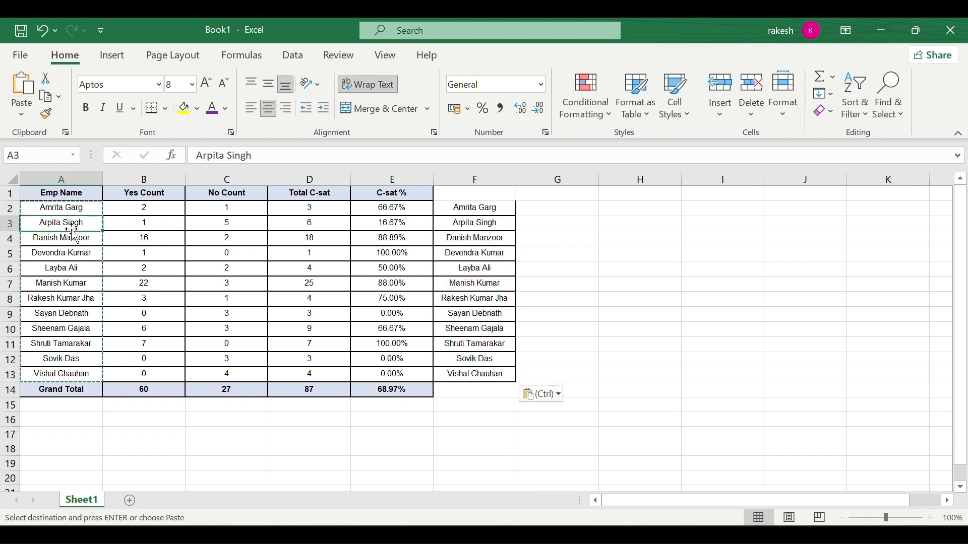
{"action": "left_click", "coordinate": [74, 209]}
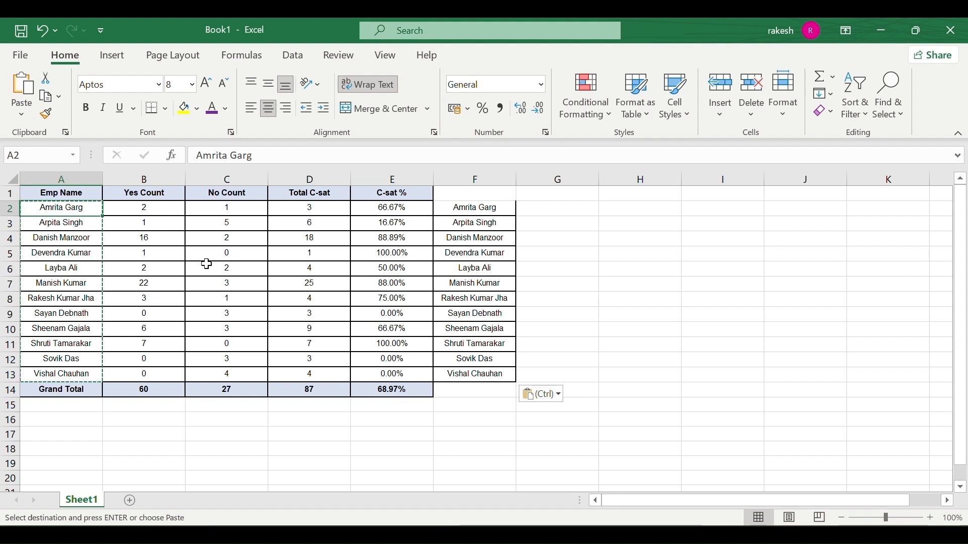
{"action": "left_click_drag", "start_coordinate": [146, 208], "coordinate": [158, 375]}
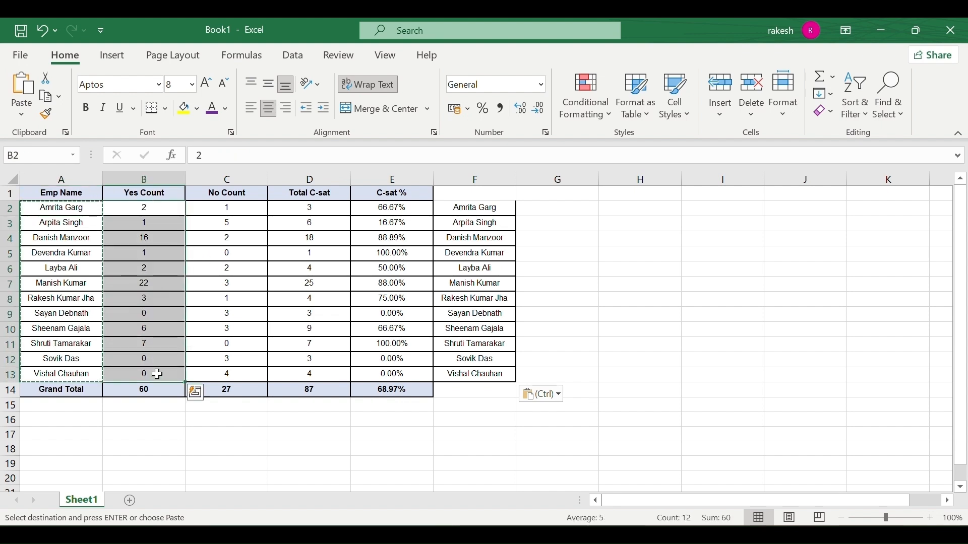
{"action": "left_click", "coordinate": [47, 78]}
{"action": "left_click", "coordinate": [610, 300]}
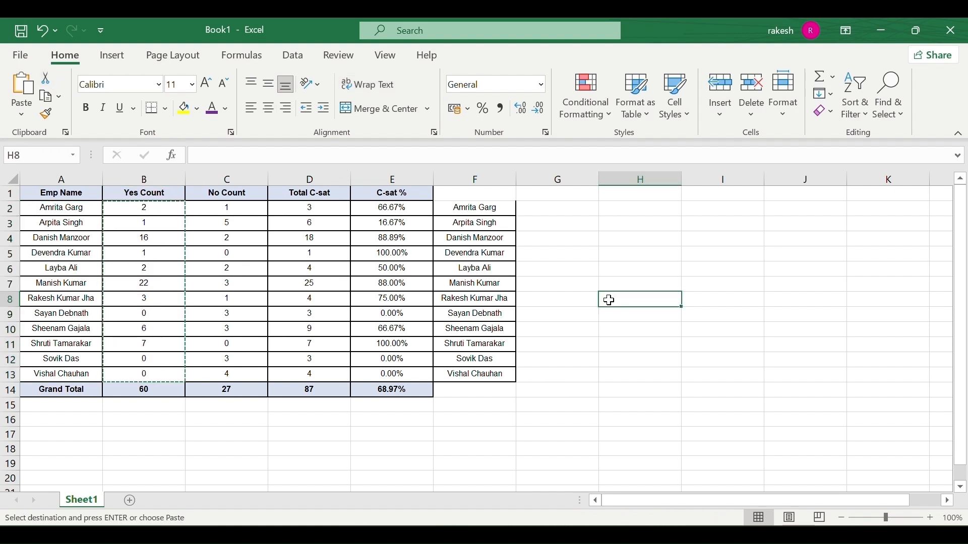
{"action": "key", "text": "ctrl+v"}
{"action": "left_click", "coordinate": [551, 355]}
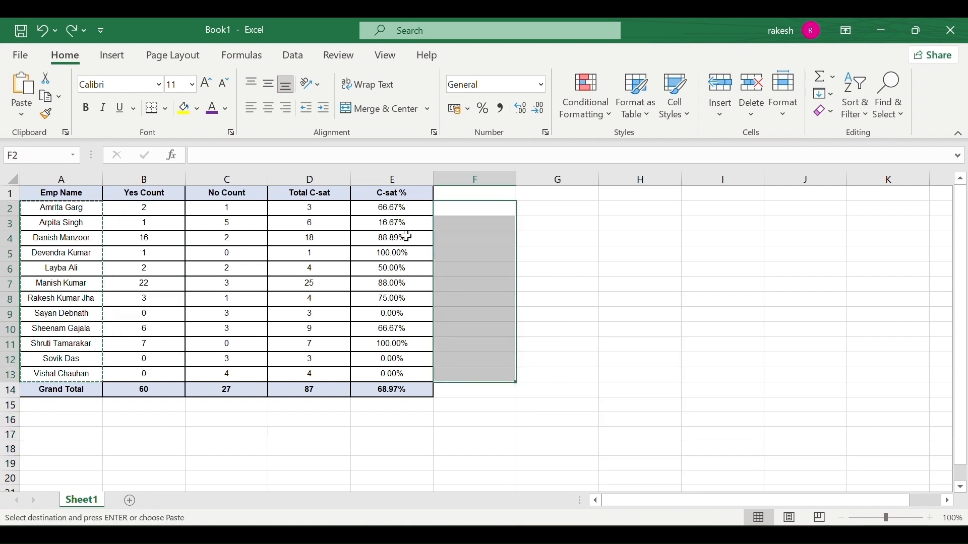
Copy the employee names A2:A13 again and paste them into F3:F14.
{"action": "left_click", "coordinate": [76, 221]}
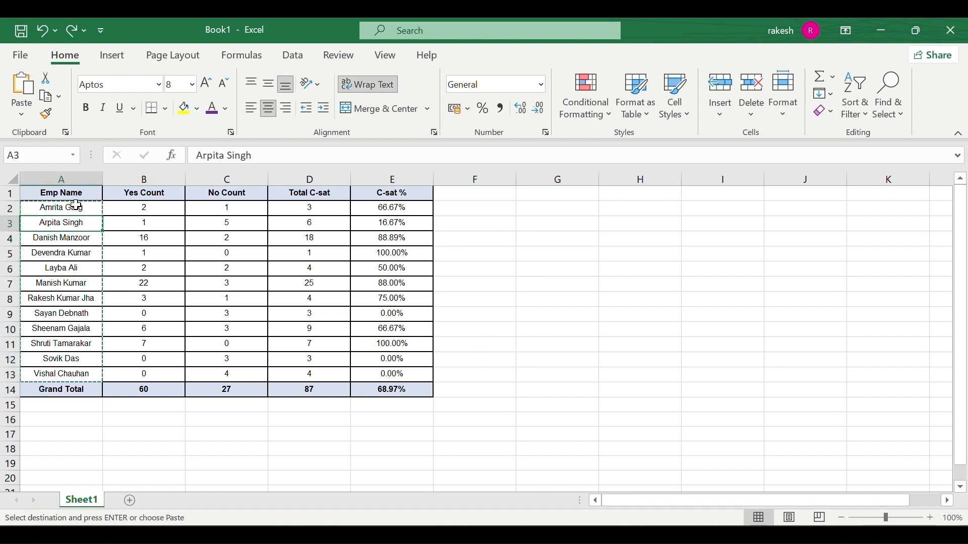
{"action": "left_click", "coordinate": [121, 213]}
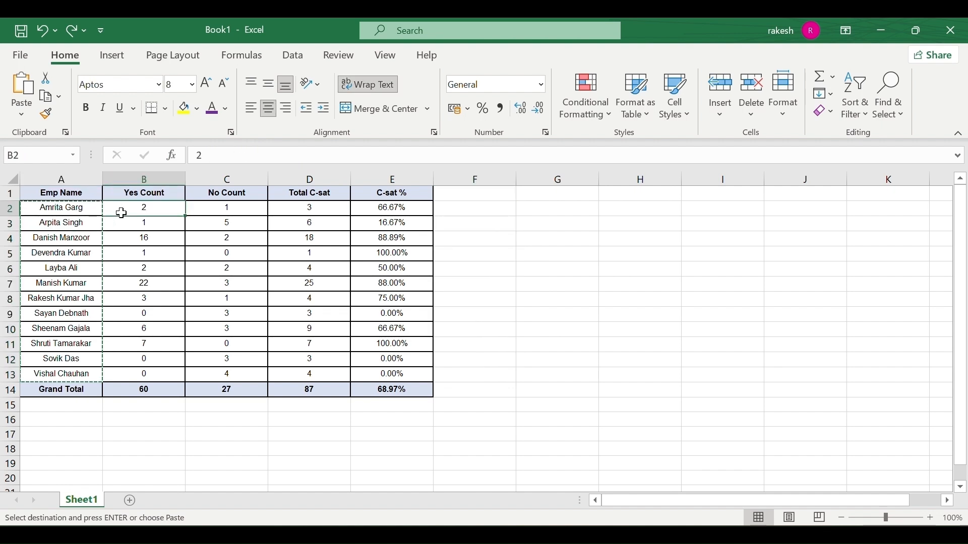
{"action": "key", "text": "Escape"}
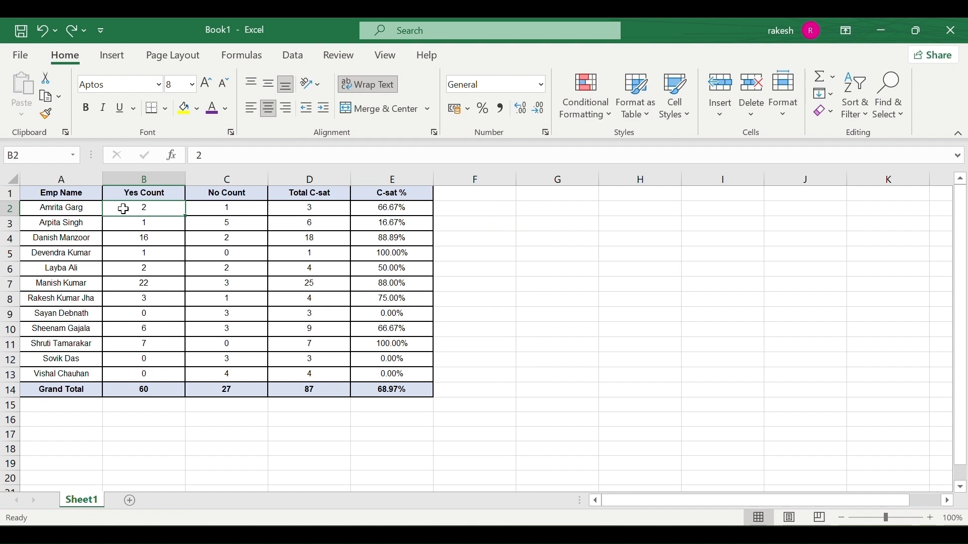
{"action": "left_click_drag", "start_coordinate": [68, 210], "coordinate": [54, 374]}
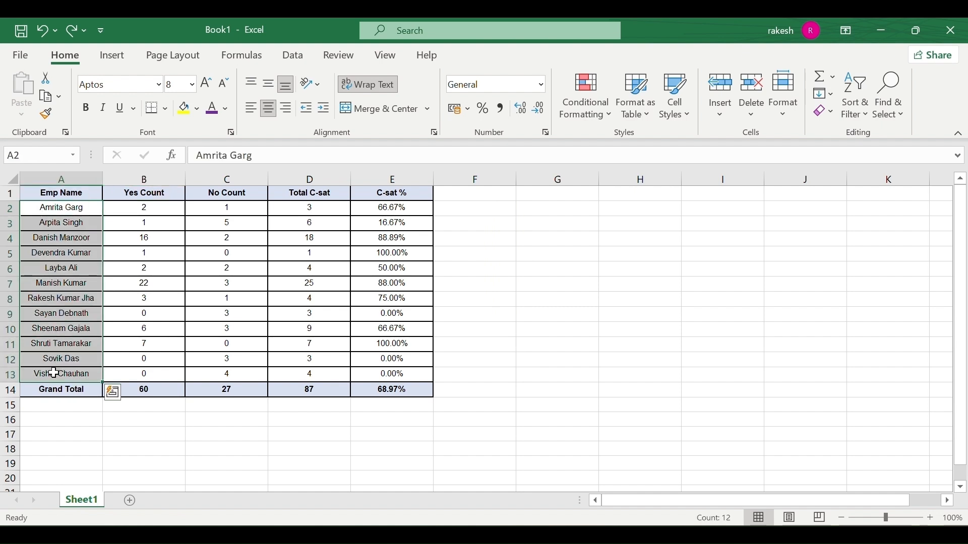
{"action": "key", "text": "ctrl+q"}
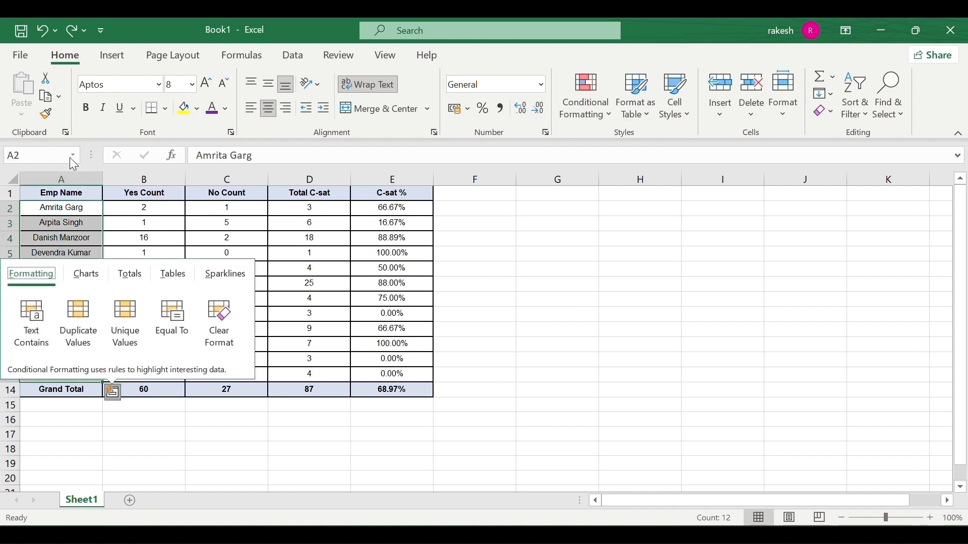
{"action": "left_click", "coordinate": [57, 100]}
{"action": "left_click", "coordinate": [63, 111]}
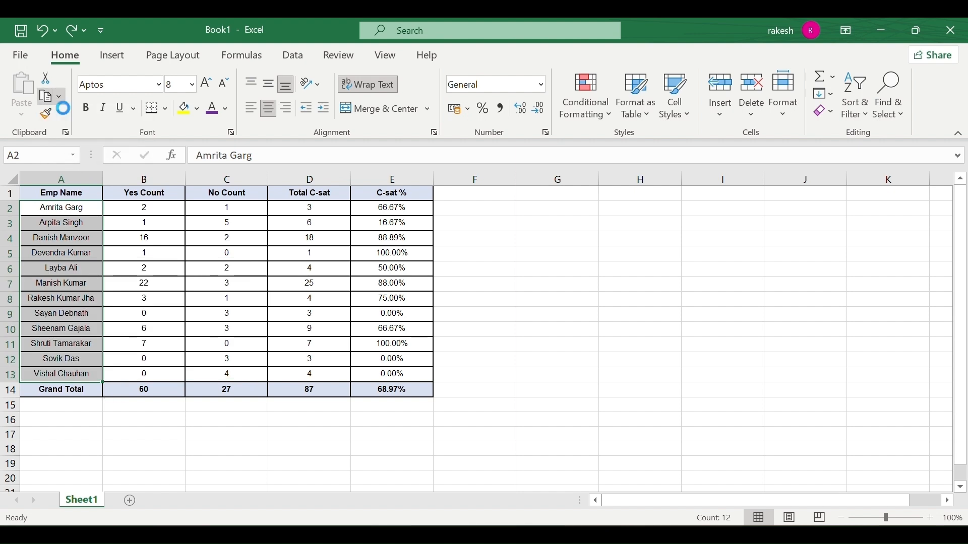
{"action": "left_click_drag", "start_coordinate": [499, 227], "coordinate": [499, 407]}
{"action": "key", "text": "ctrl+v"}
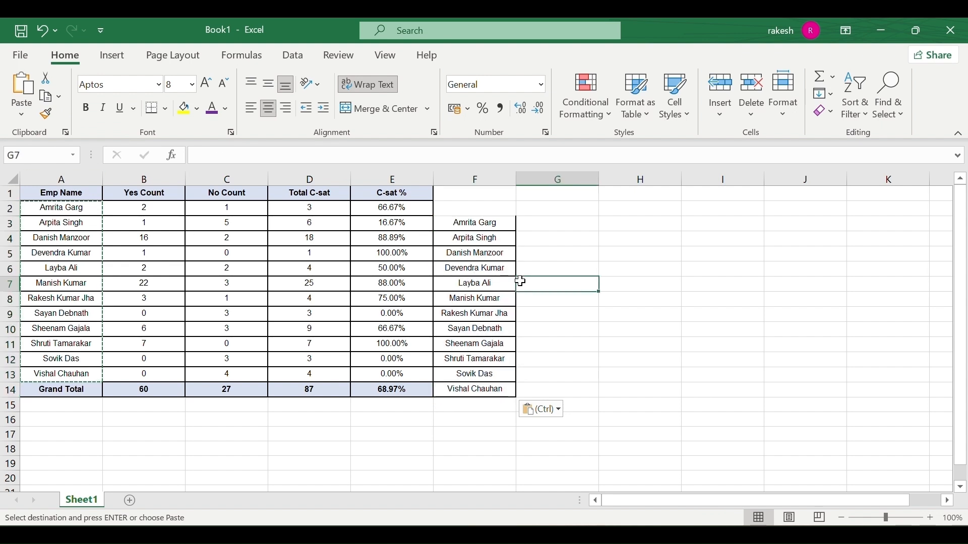
{"action": "left_click", "coordinate": [521, 281]}
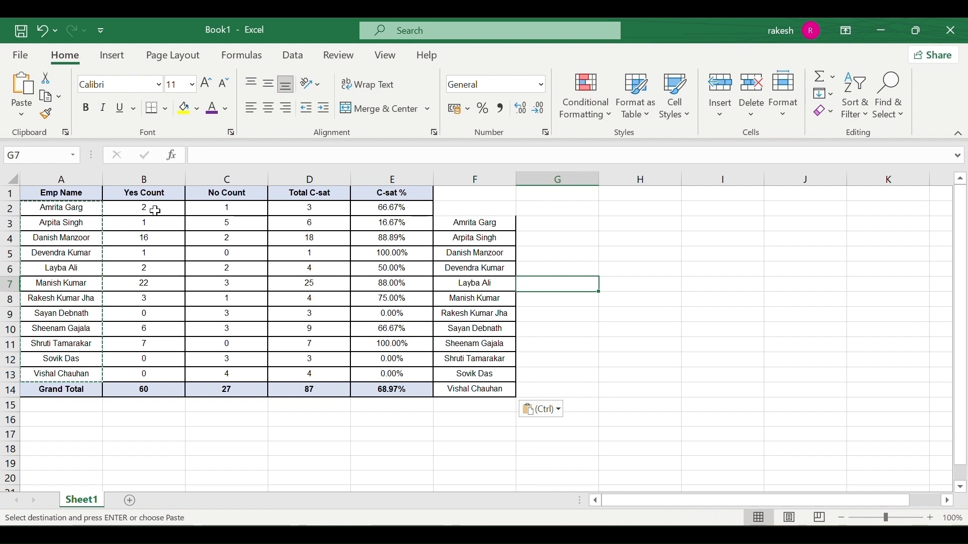
Copy the Yes Count column B1:B14 as a picture.
{"action": "left_click_drag", "start_coordinate": [154, 209], "coordinate": [145, 379]}
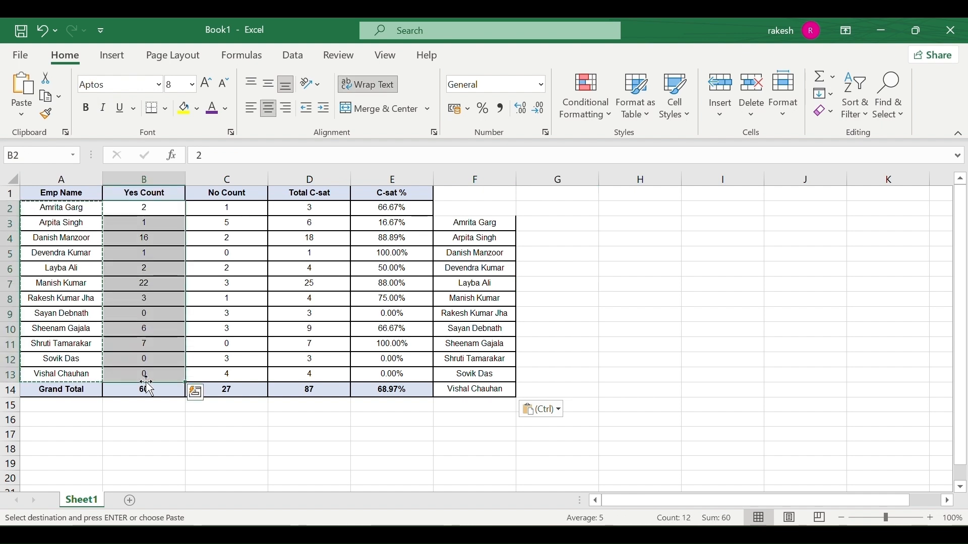
{"action": "left_click", "coordinate": [196, 188]}
{"action": "left_click_drag", "start_coordinate": [135, 194], "coordinate": [136, 388]}
{"action": "key", "text": "ctrl"}
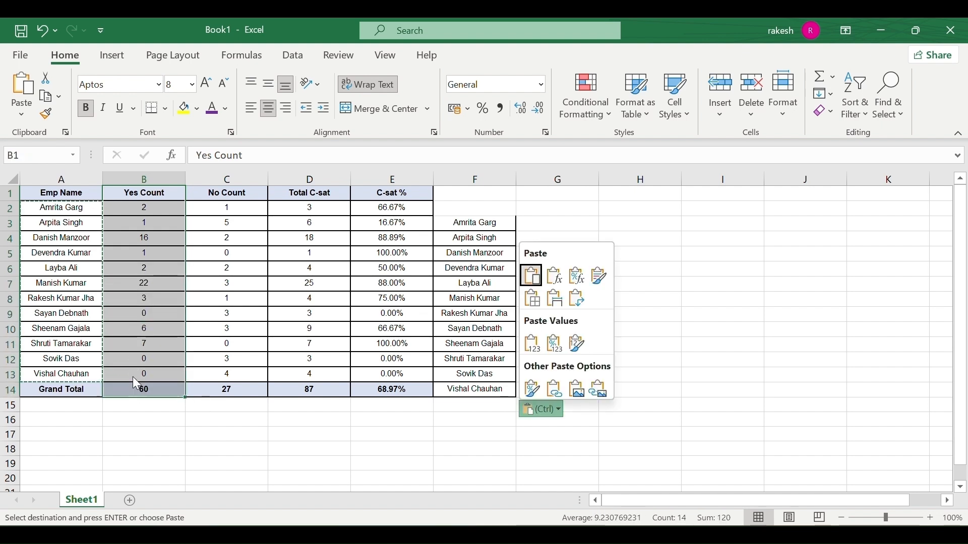
{"action": "left_click", "coordinate": [51, 97]}
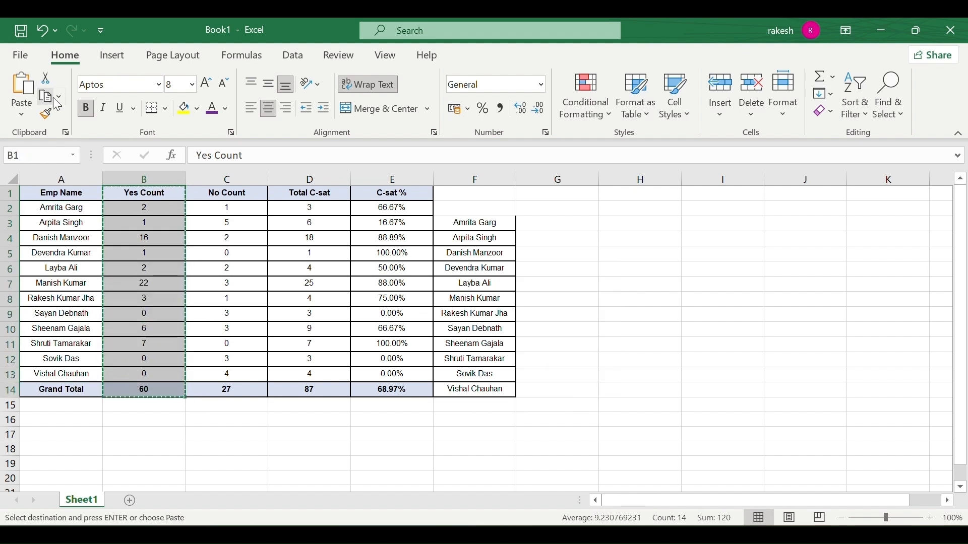
{"action": "left_click", "coordinate": [57, 97]}
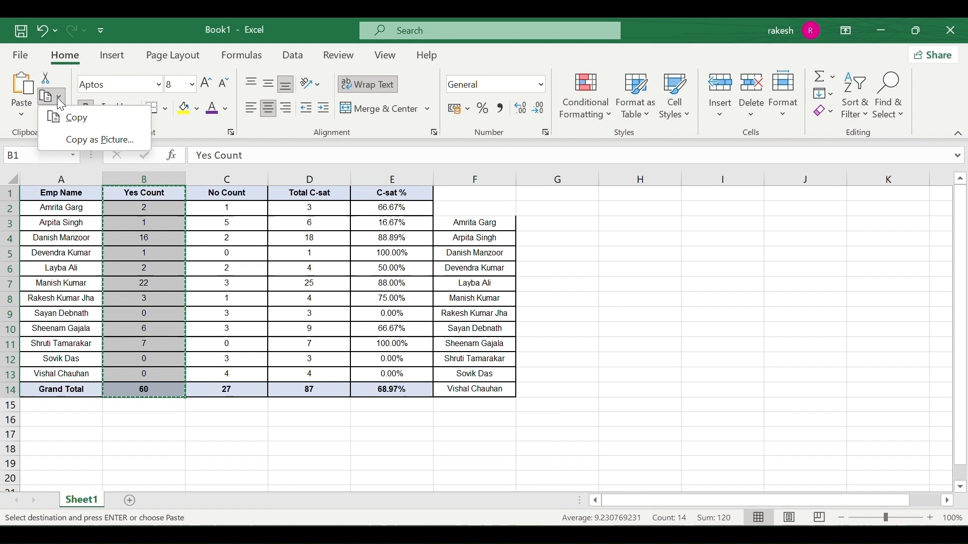
{"action": "left_click", "coordinate": [80, 140]}
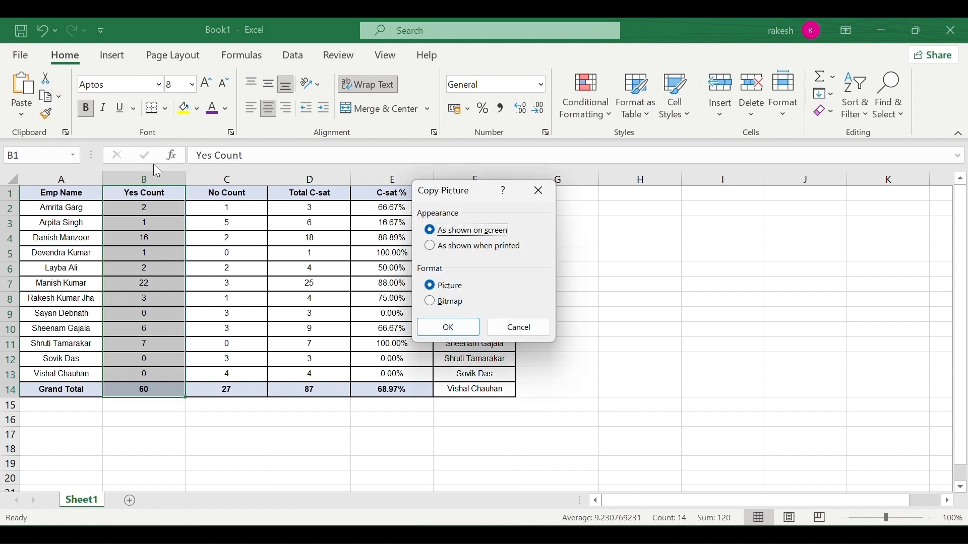
{"action": "left_click", "coordinate": [451, 326]}
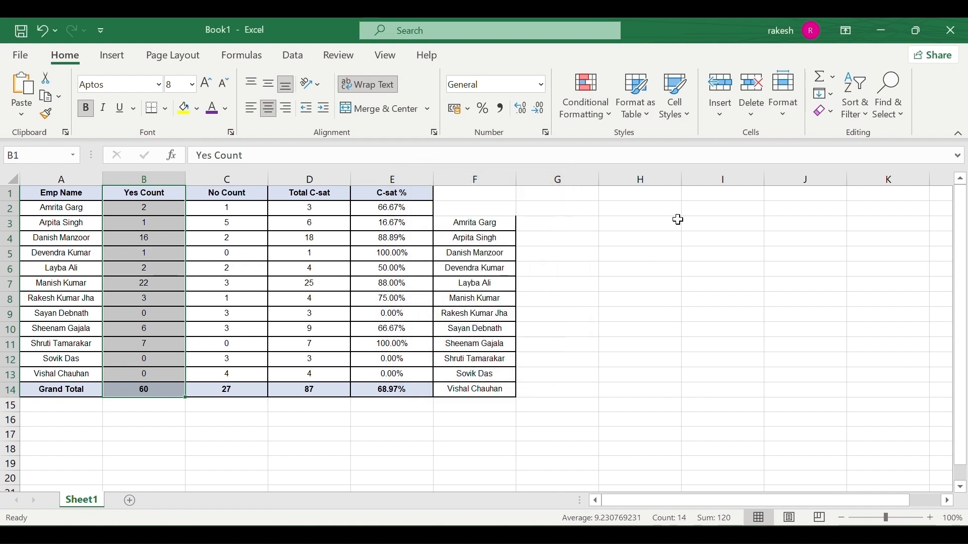
Paste the Yes Count picture at H2, move and stretch it, then delete it.
{"action": "left_click_drag", "start_coordinate": [663, 210], "coordinate": [672, 387]}
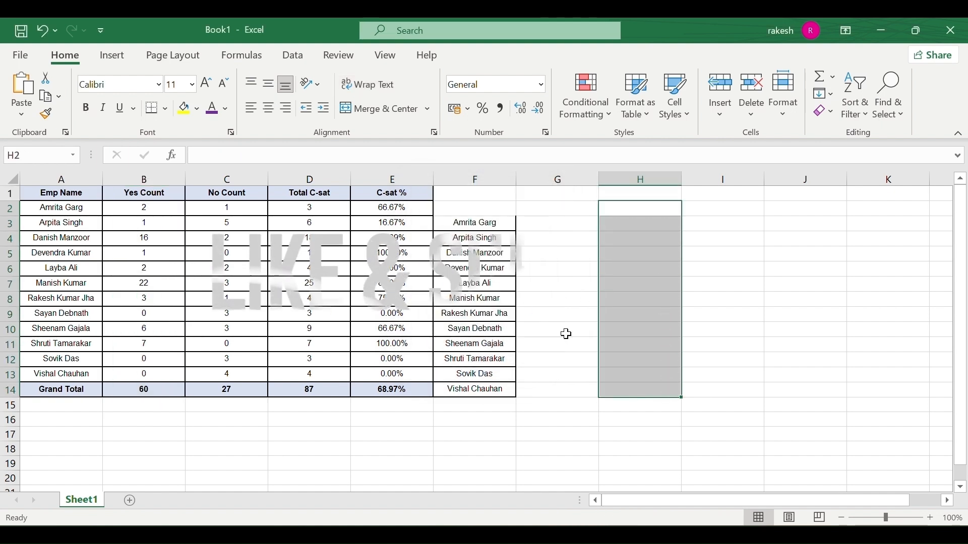
{"action": "left_click", "coordinate": [29, 99]}
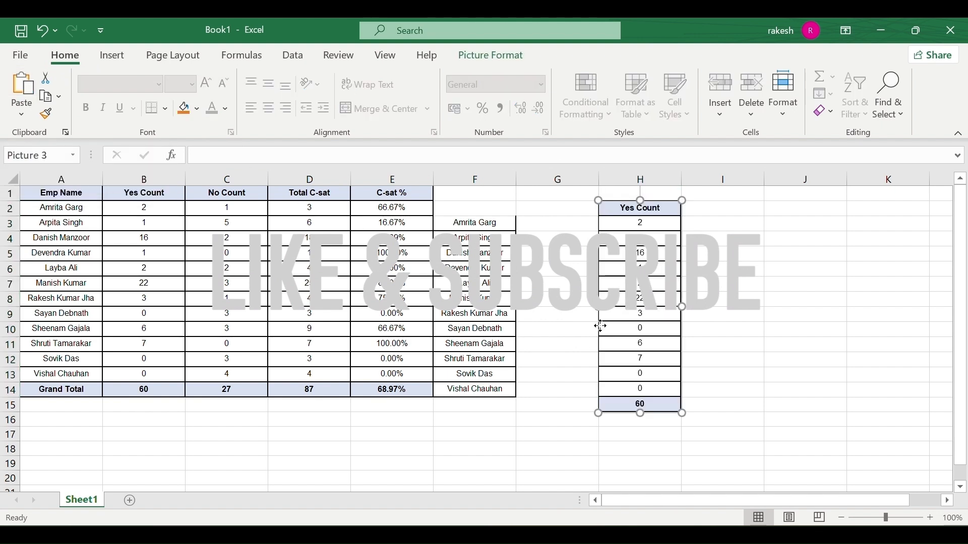
{"action": "left_click_drag", "start_coordinate": [654, 280], "coordinate": [725, 184]}
{"action": "left_click_drag", "start_coordinate": [728, 247], "coordinate": [676, 359]}
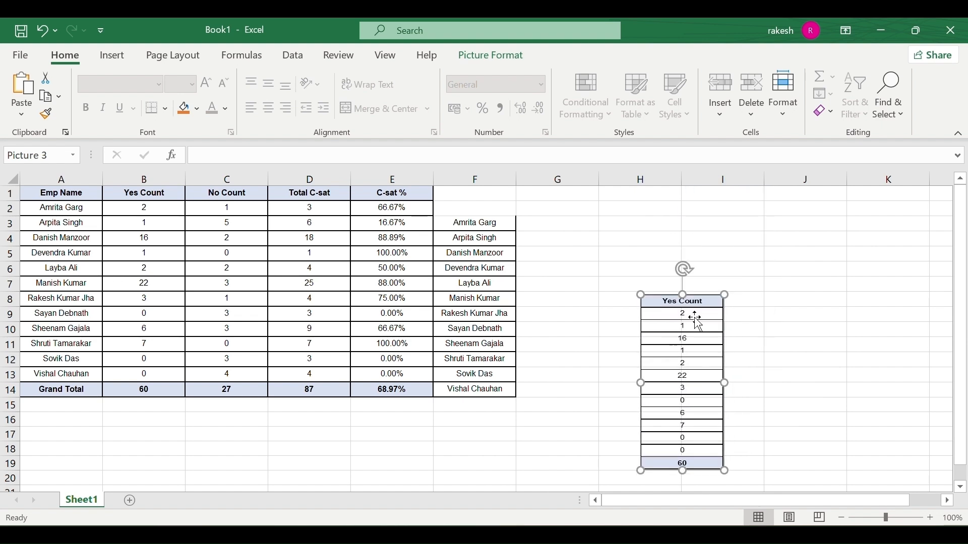
{"action": "key", "text": "Delete"}
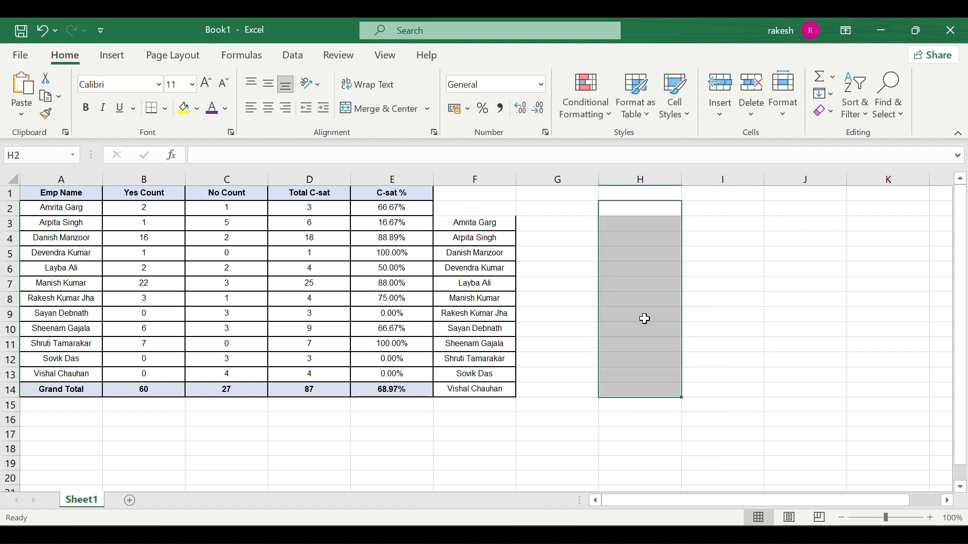
Format names A2:A13 bold, underlined, yellow-filled, with darker font colour, in Arial Black.
{"action": "left_click", "coordinate": [58, 99]}
{"action": "left_click", "coordinate": [56, 101]}
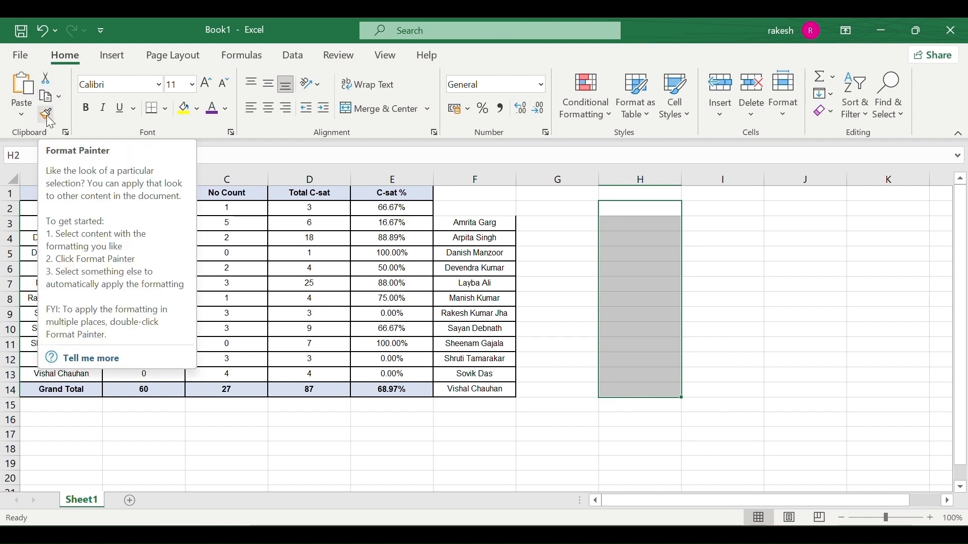
{"action": "left_click", "coordinate": [282, 287]}
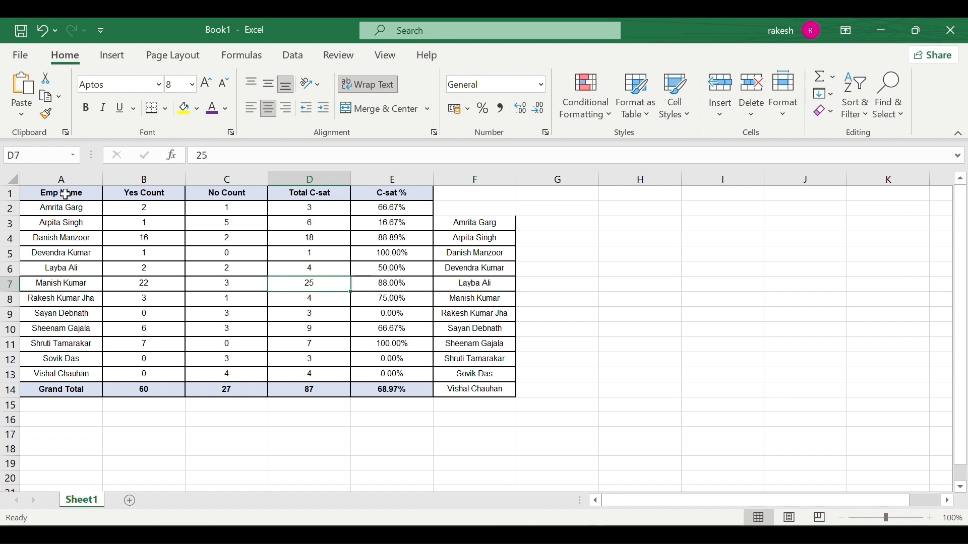
{"action": "left_click_drag", "start_coordinate": [71, 193], "coordinate": [56, 391]}
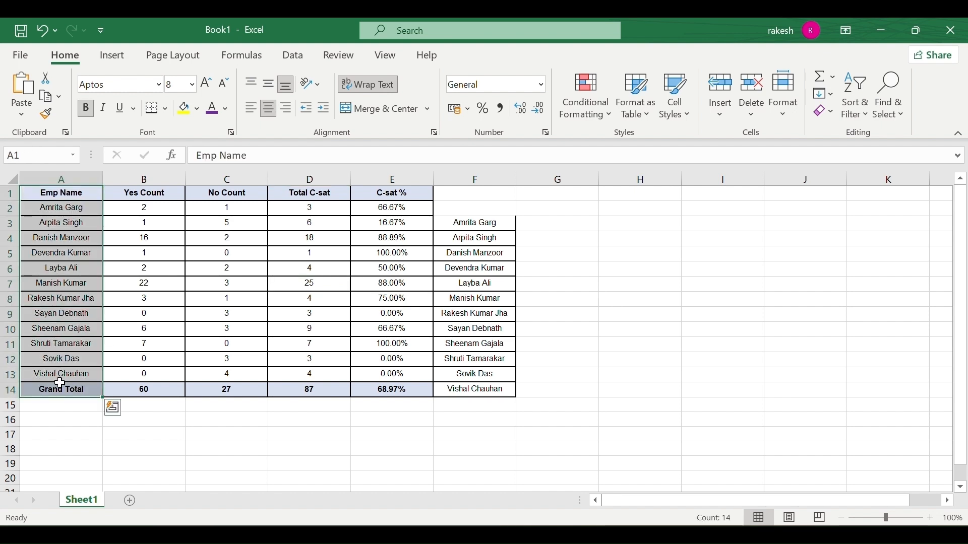
{"action": "left_click", "coordinate": [58, 391]}
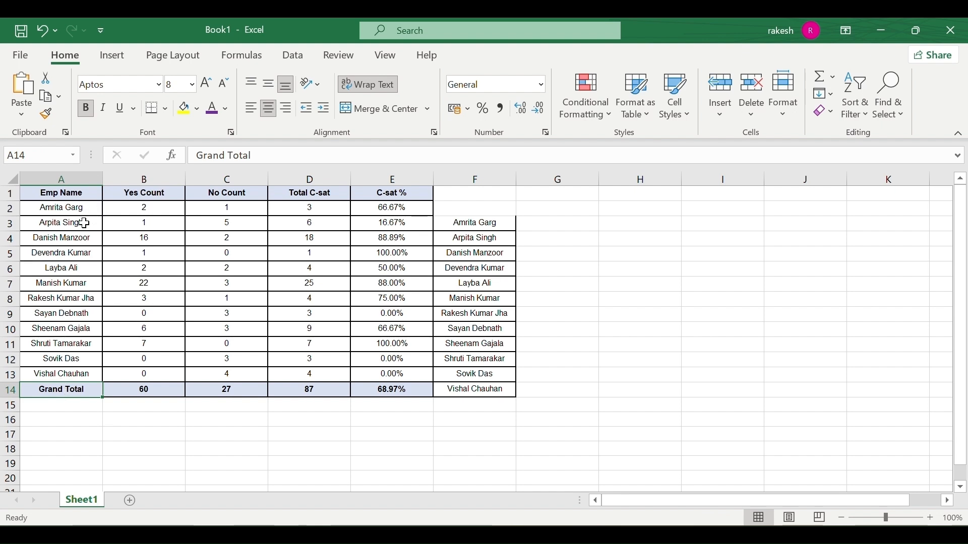
{"action": "left_click_drag", "start_coordinate": [82, 209], "coordinate": [60, 374]}
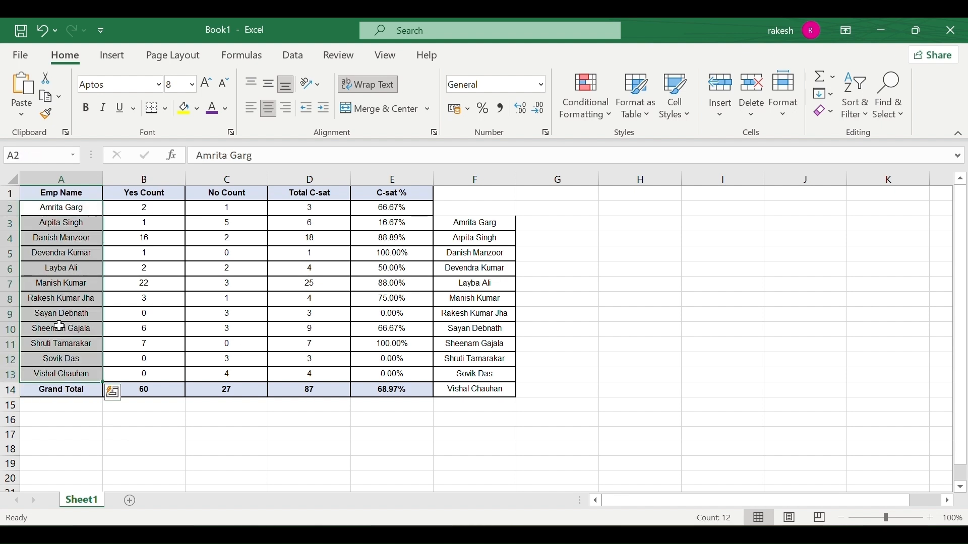
{"action": "left_click", "coordinate": [90, 113]}
{"action": "left_click", "coordinate": [119, 114]}
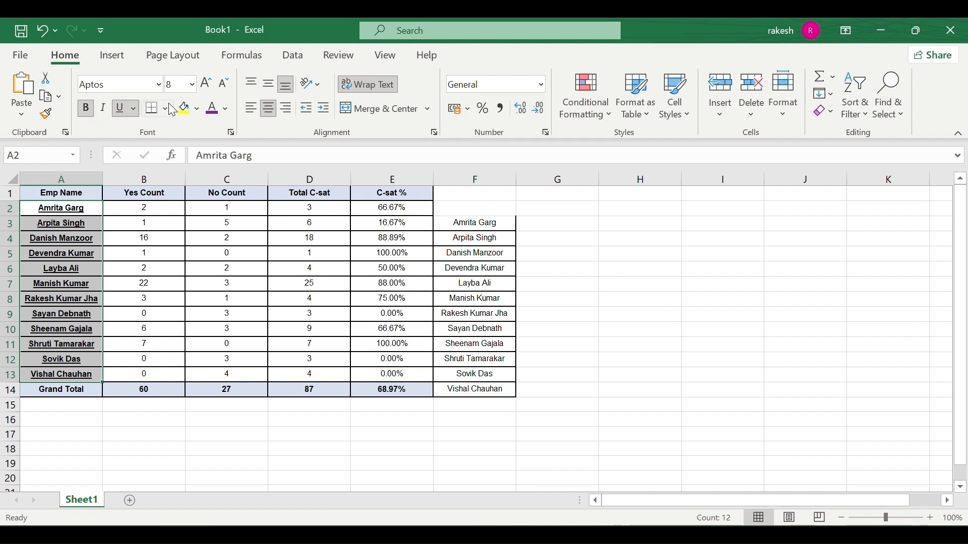
{"action": "left_click", "coordinate": [187, 109]}
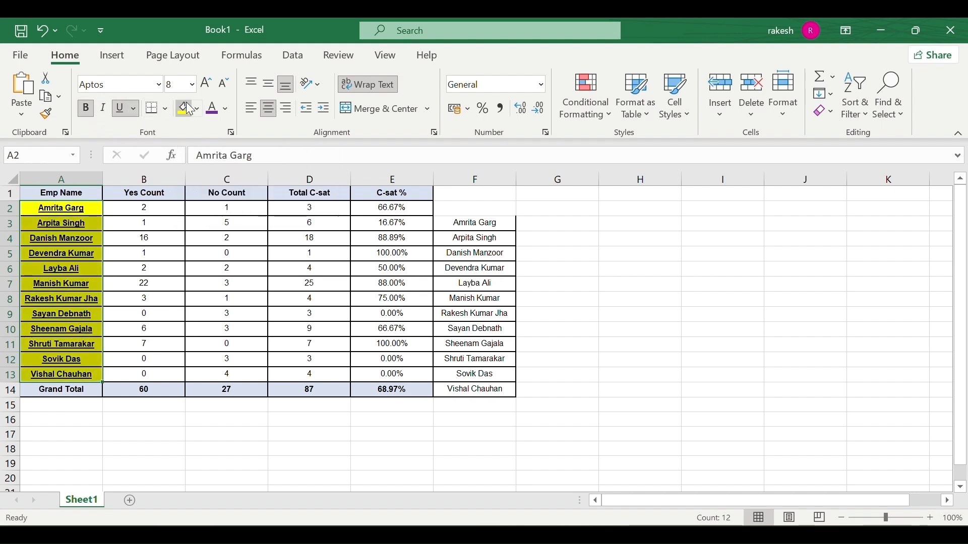
{"action": "left_click", "coordinate": [213, 112]}
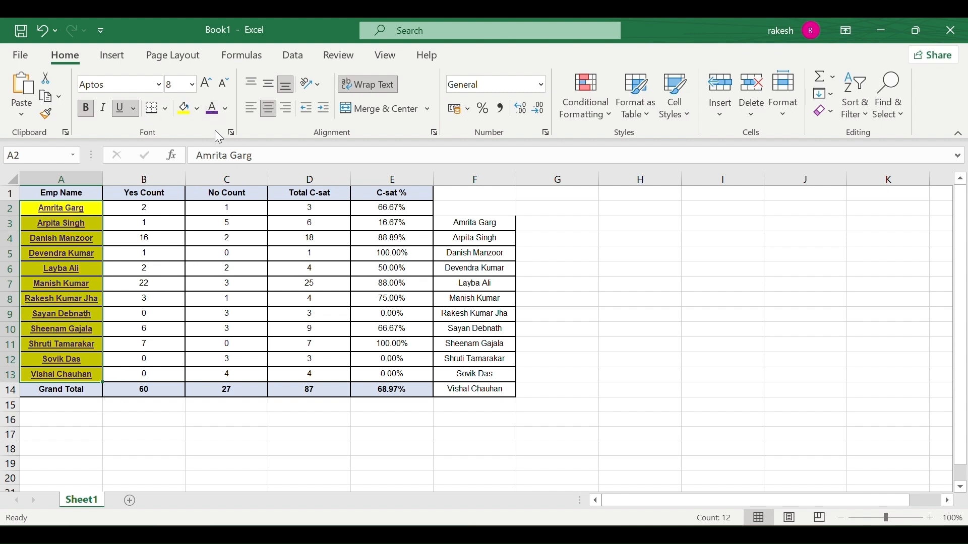
{"action": "left_click", "coordinate": [160, 86]}
{"action": "left_click", "coordinate": [142, 253]}
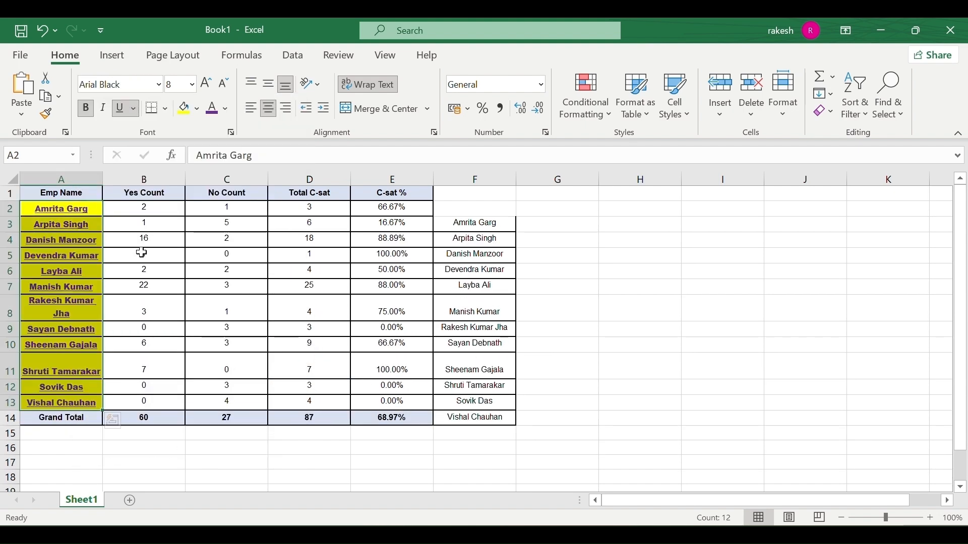
Widen column A so the bold Arial Black names in A2:A13 no longer wrap.
{"action": "left_click", "coordinate": [131, 364]}
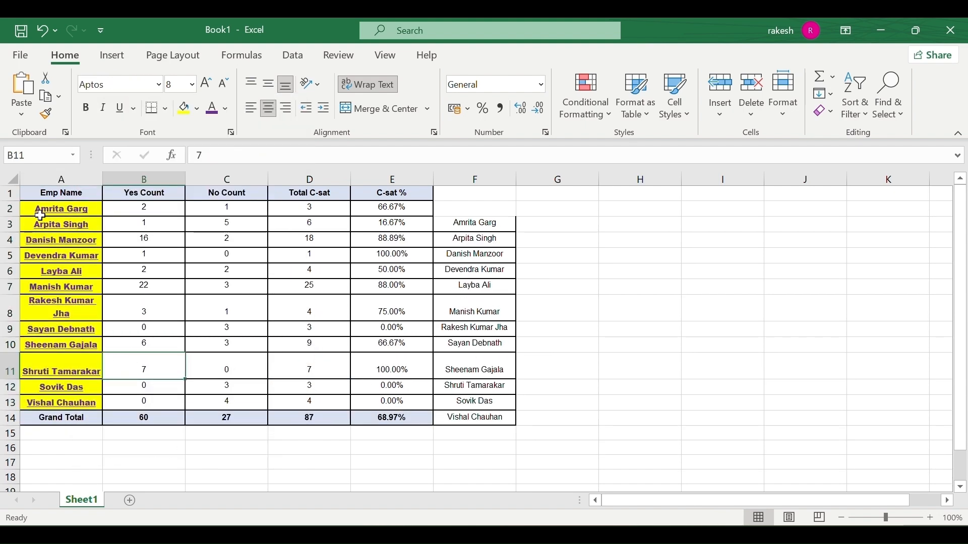
{"action": "left_click_drag", "start_coordinate": [40, 215], "coordinate": [43, 403]}
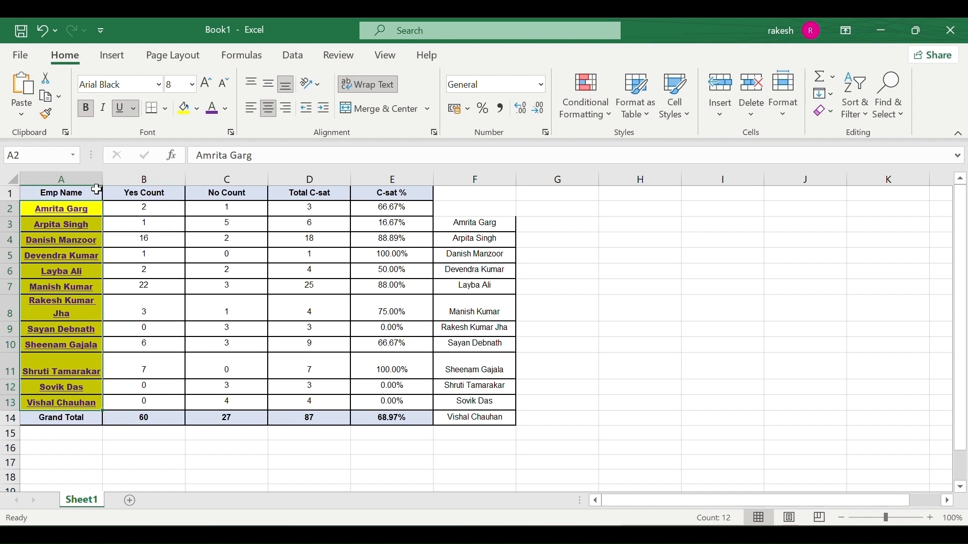
{"action": "left_click_drag", "start_coordinate": [103, 176], "coordinate": [128, 177]}
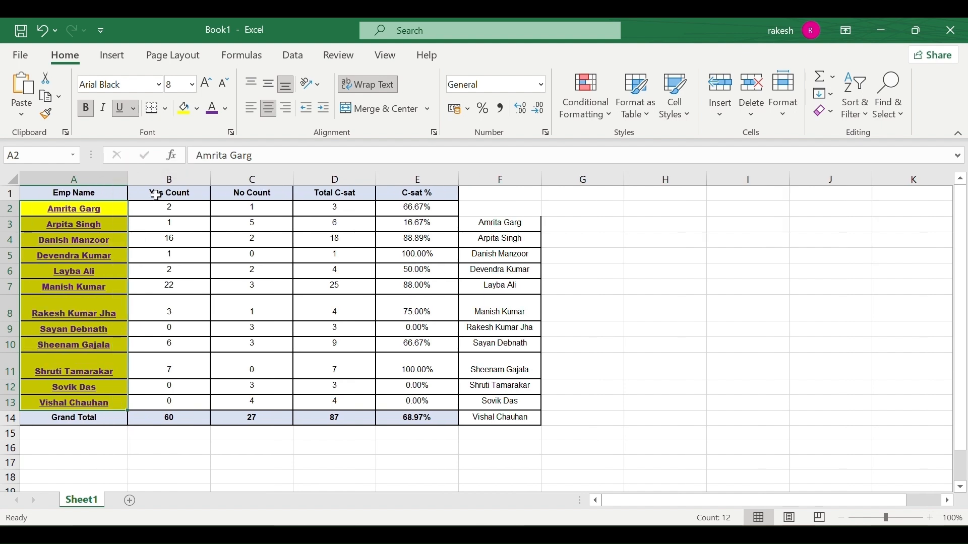
{"action": "left_click", "coordinate": [217, 241]}
{"action": "left_click_drag", "start_coordinate": [168, 203], "coordinate": [168, 395]}
{"action": "left_click", "coordinate": [164, 407]}
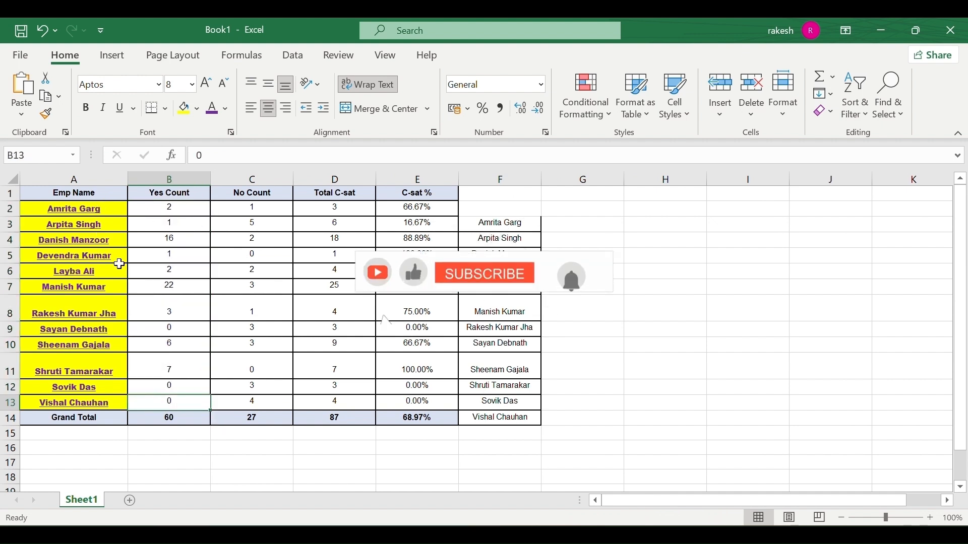
{"action": "left_click_drag", "start_coordinate": [97, 209], "coordinate": [89, 403]}
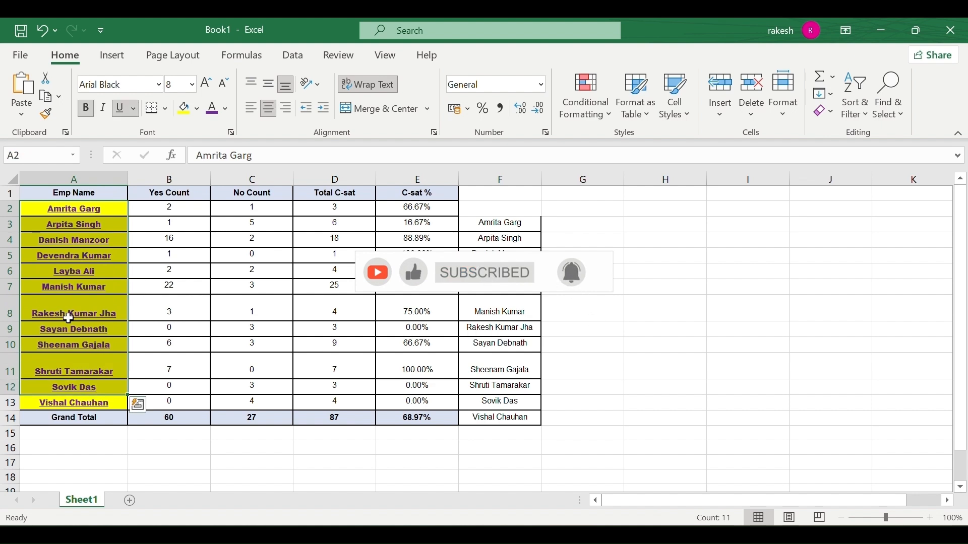
Paint the names' formatting onto the Yes Count values, and B16's plain formatting onto F4.
{"action": "left_click", "coordinate": [52, 119]}
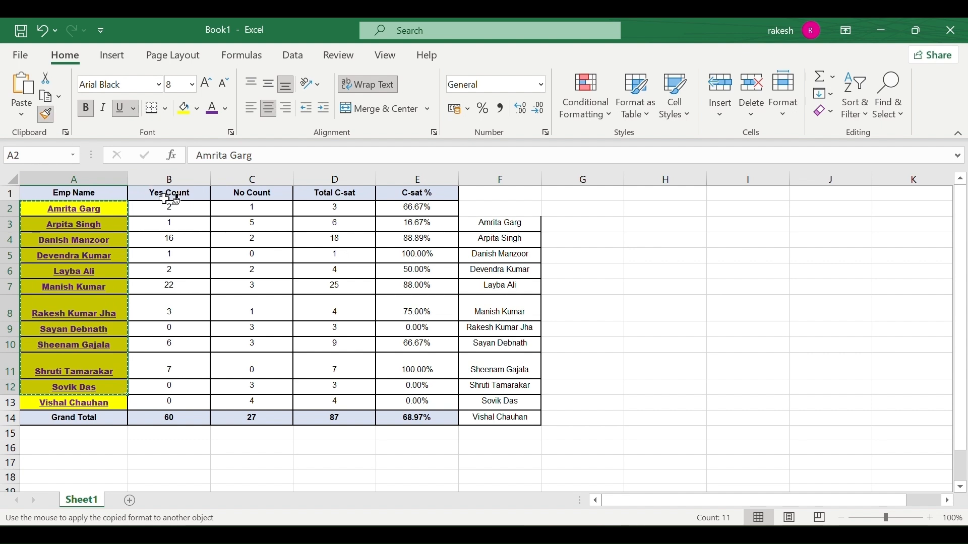
{"action": "left_click_drag", "start_coordinate": [187, 209], "coordinate": [185, 408]}
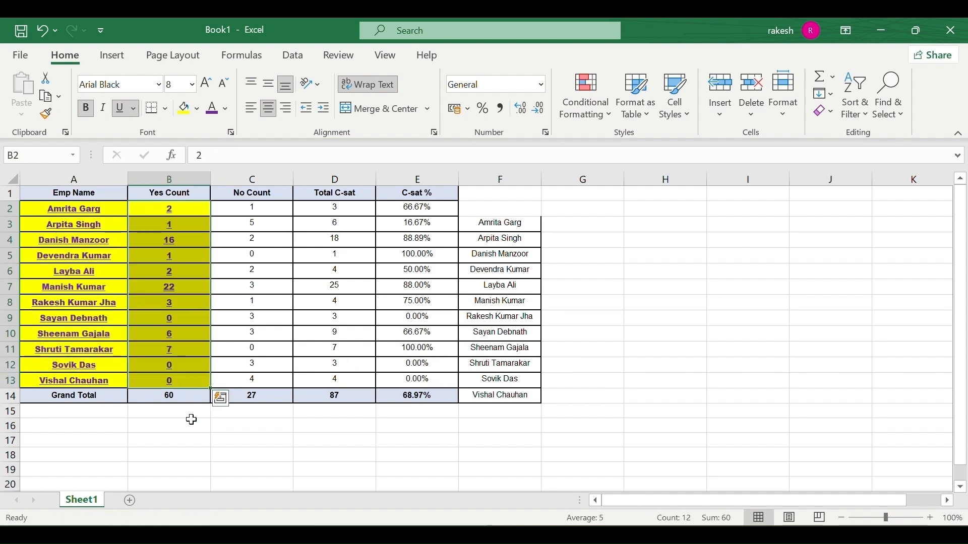
{"action": "left_click", "coordinate": [191, 421]}
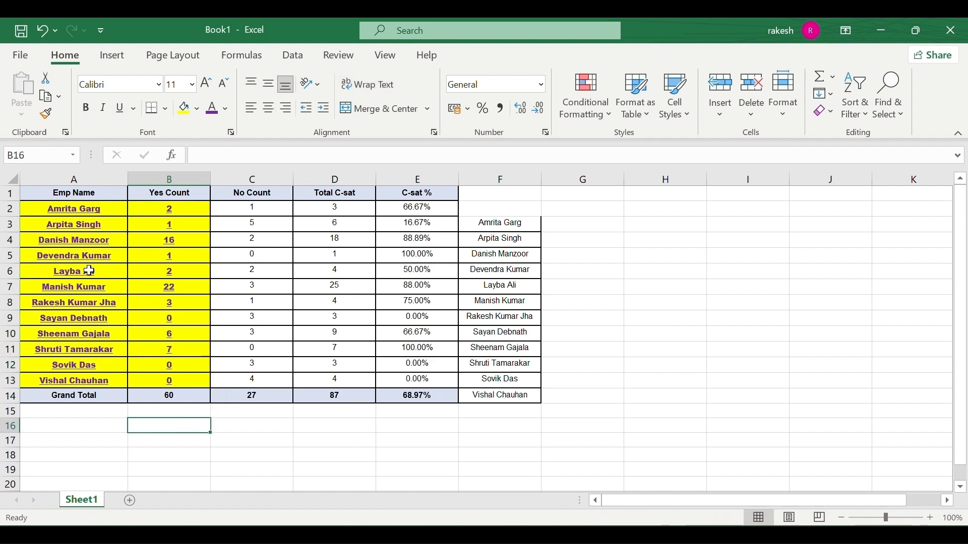
{"action": "left_click", "coordinate": [47, 116]}
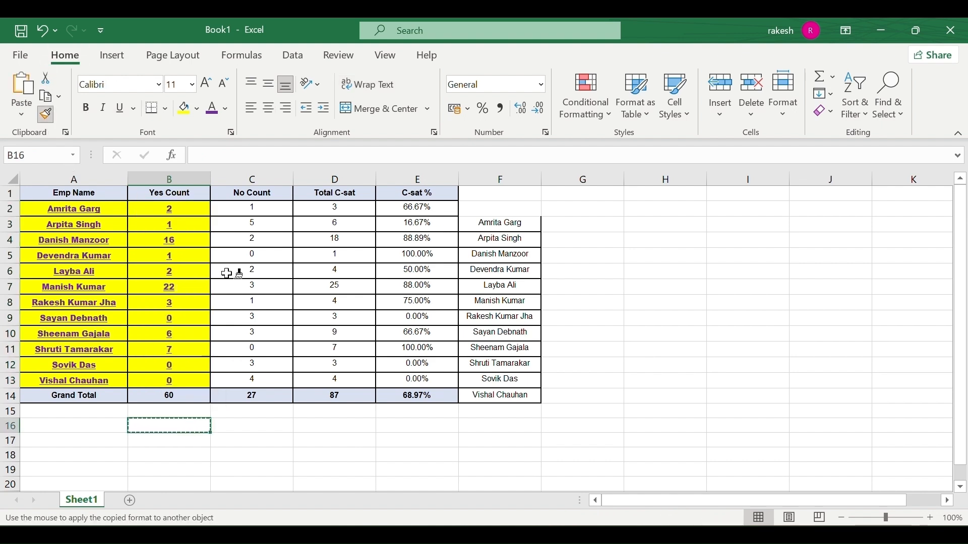
{"action": "left_click", "coordinate": [509, 241]}
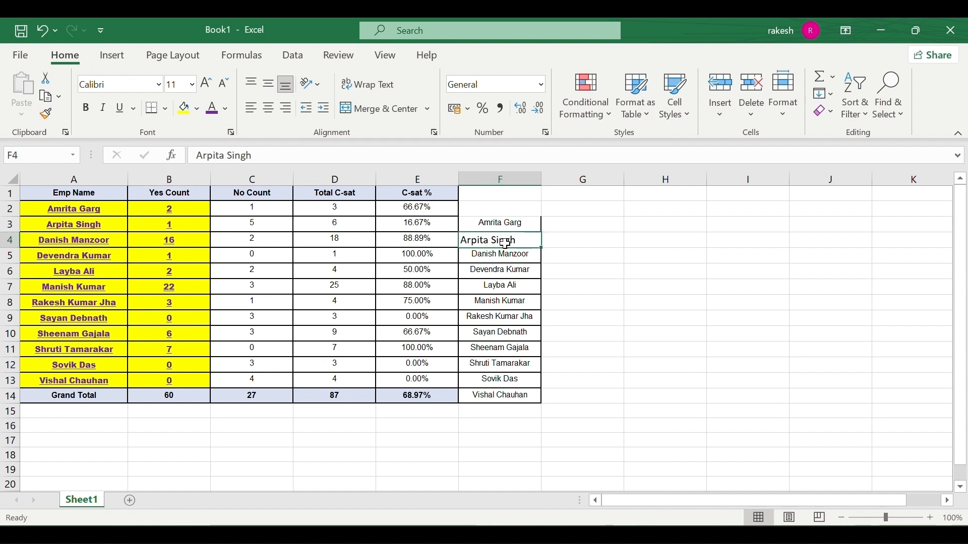
{"action": "left_click", "coordinate": [499, 256]}
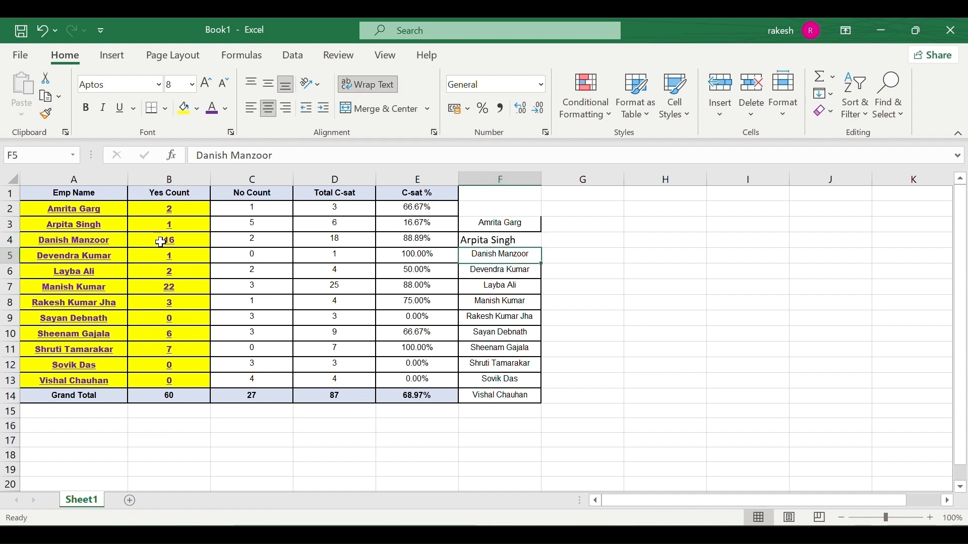
Reselect and copy the employee names A2:A13, toggling Format Painter on and off.
{"action": "left_click_drag", "start_coordinate": [68, 216], "coordinate": [73, 374]}
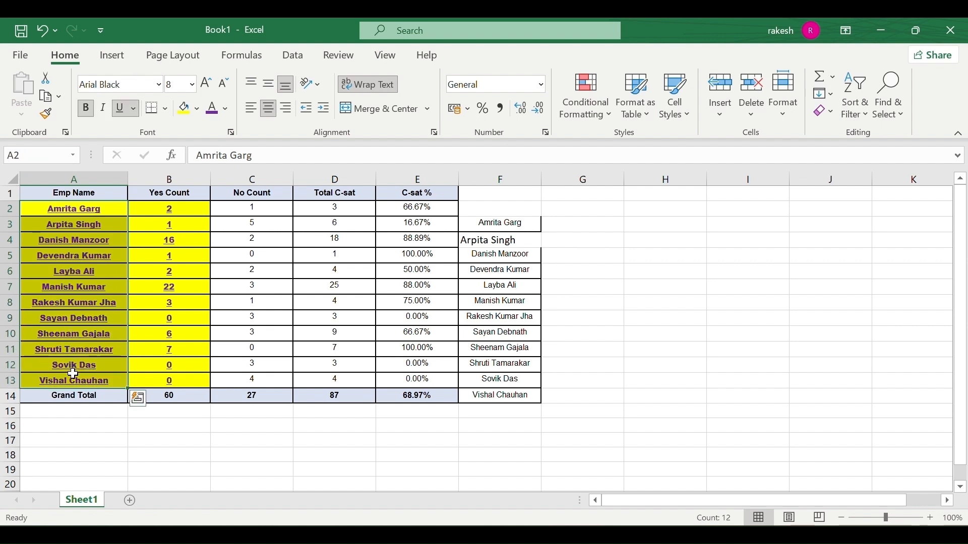
{"action": "left_click", "coordinate": [137, 398]}
{"action": "left_click", "coordinate": [318, 301]}
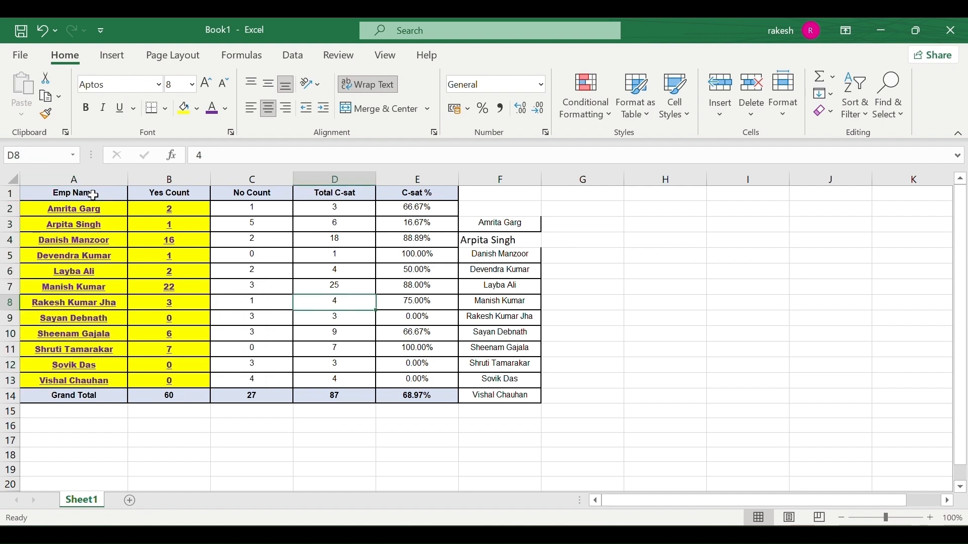
{"action": "left_click_drag", "start_coordinate": [77, 206], "coordinate": [72, 382]}
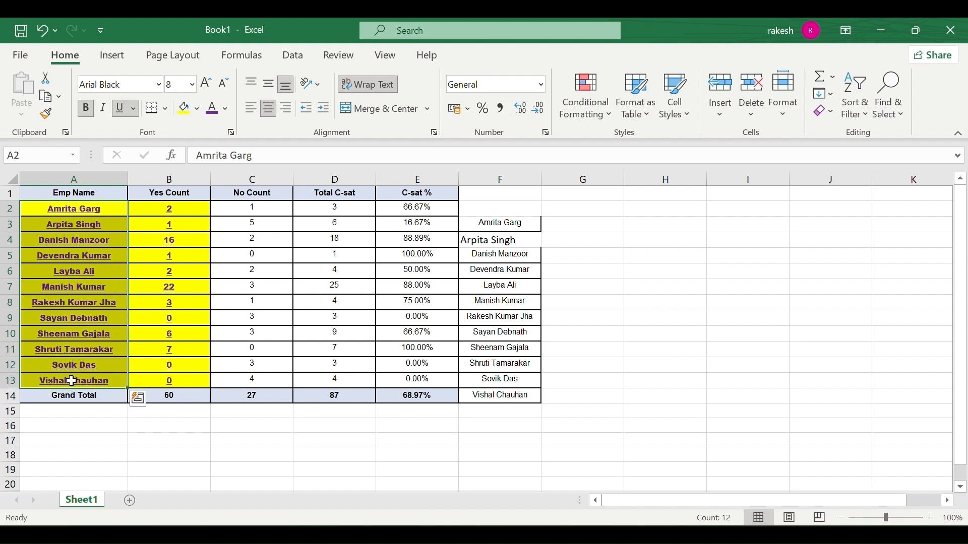
{"action": "key", "text": "ctrl+q"}
{"action": "left_click", "coordinate": [51, 94]}
{"action": "left_click", "coordinate": [50, 95]}
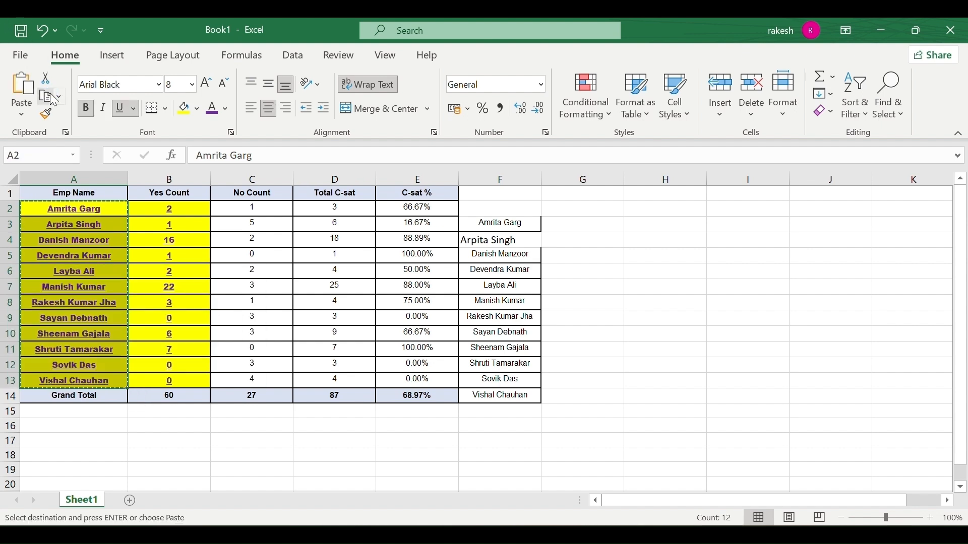
{"action": "left_click", "coordinate": [48, 114]}
{"action": "left_click", "coordinate": [48, 114]}
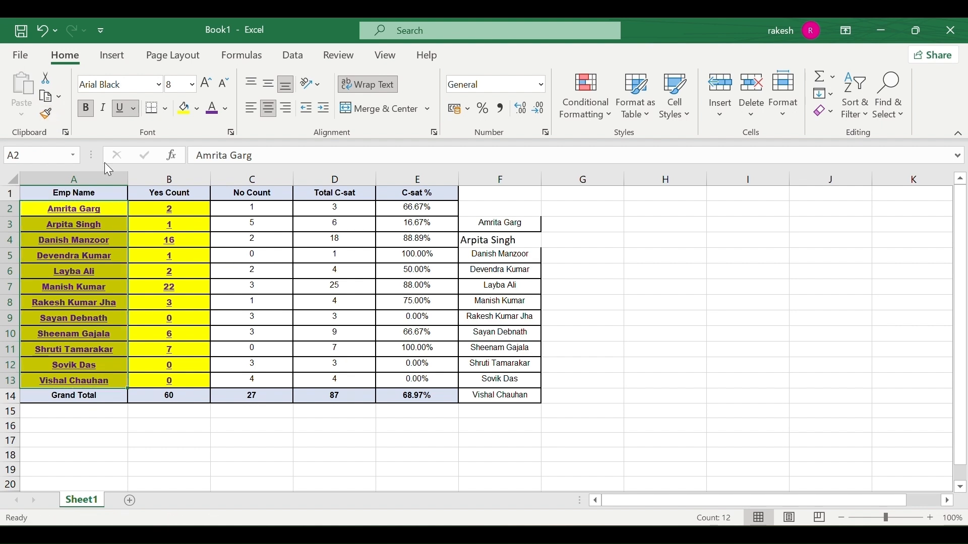
{"action": "left_click_drag", "start_coordinate": [275, 214], "coordinate": [266, 379]}
{"action": "left_click", "coordinate": [266, 379]}
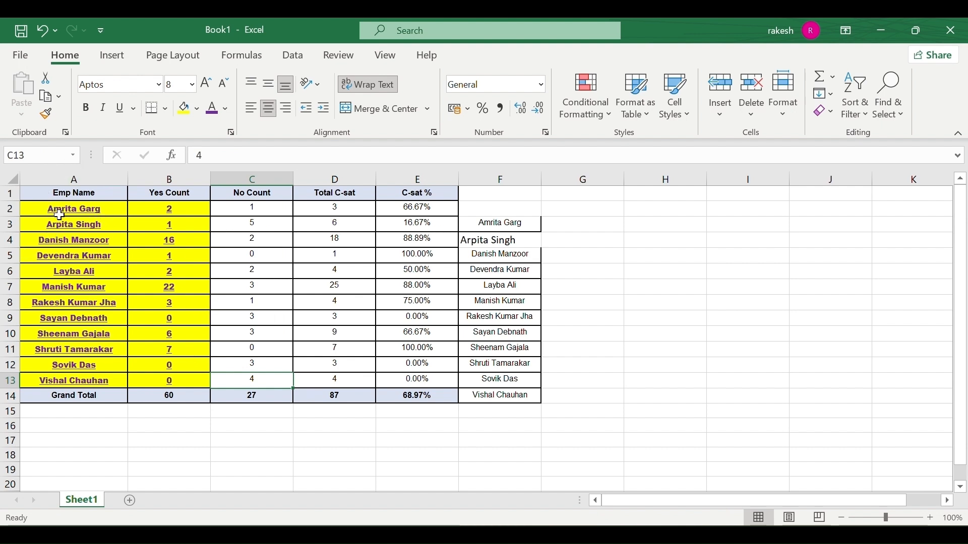
Paint the names' yellow bold underline style onto the No Count values.
{"action": "left_click_drag", "start_coordinate": [63, 211], "coordinate": [90, 382]}
{"action": "key", "text": "ctrl+c"}
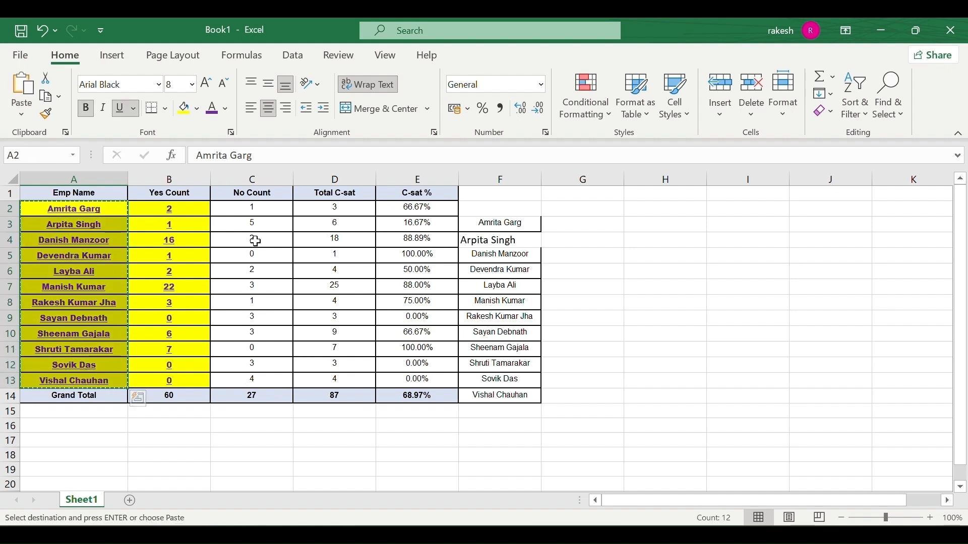
{"action": "left_click", "coordinate": [46, 114]}
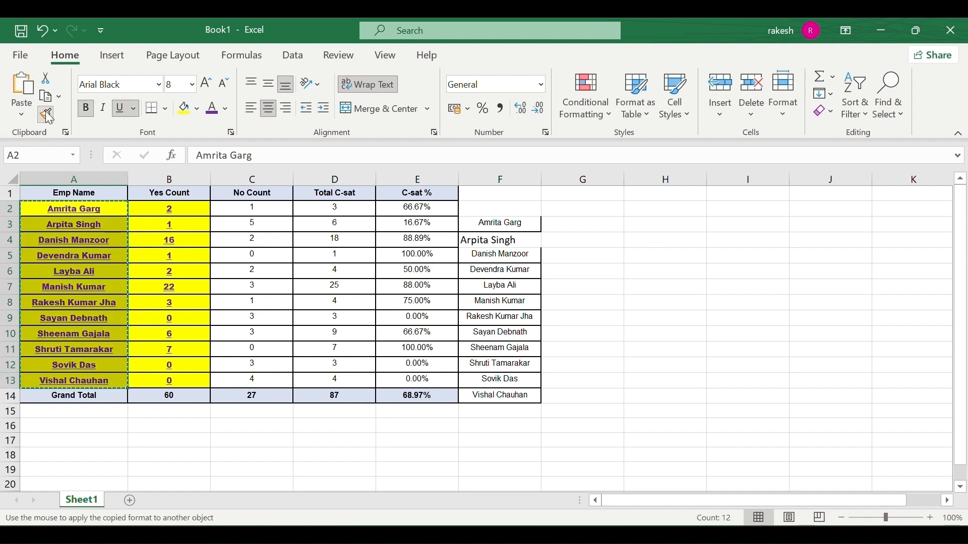
{"action": "left_click", "coordinate": [245, 207]}
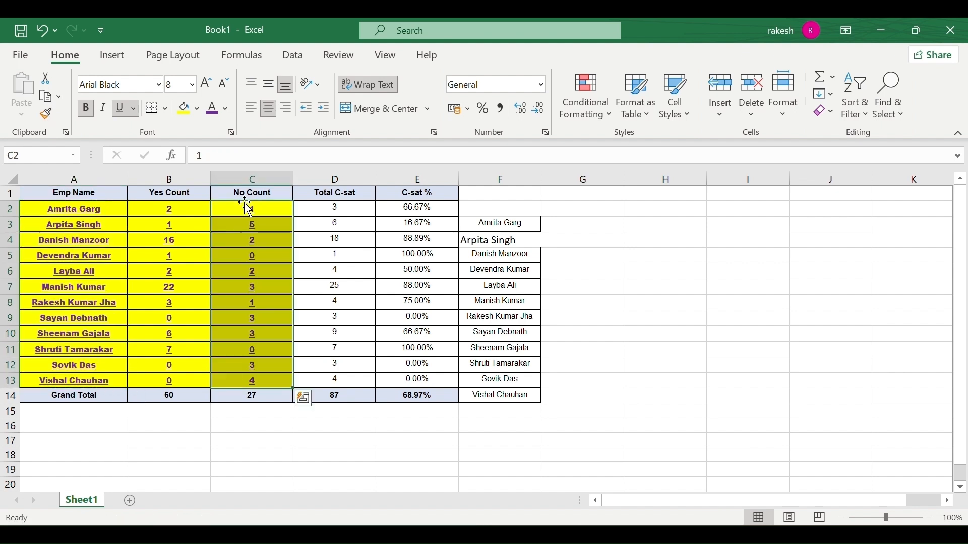
Paint Total C-sat cell D2's plain format onto D4.
{"action": "left_click", "coordinate": [315, 207]}
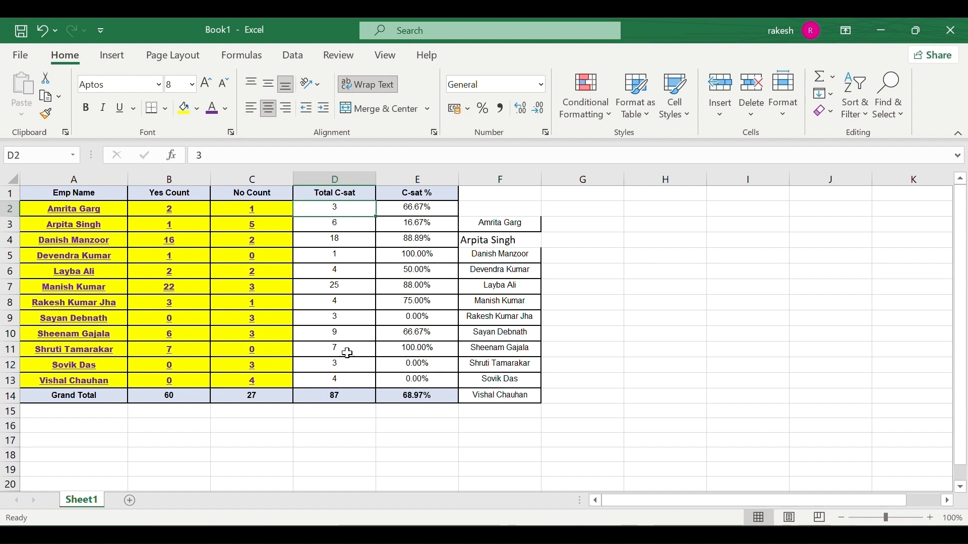
{"action": "left_click", "coordinate": [49, 115]}
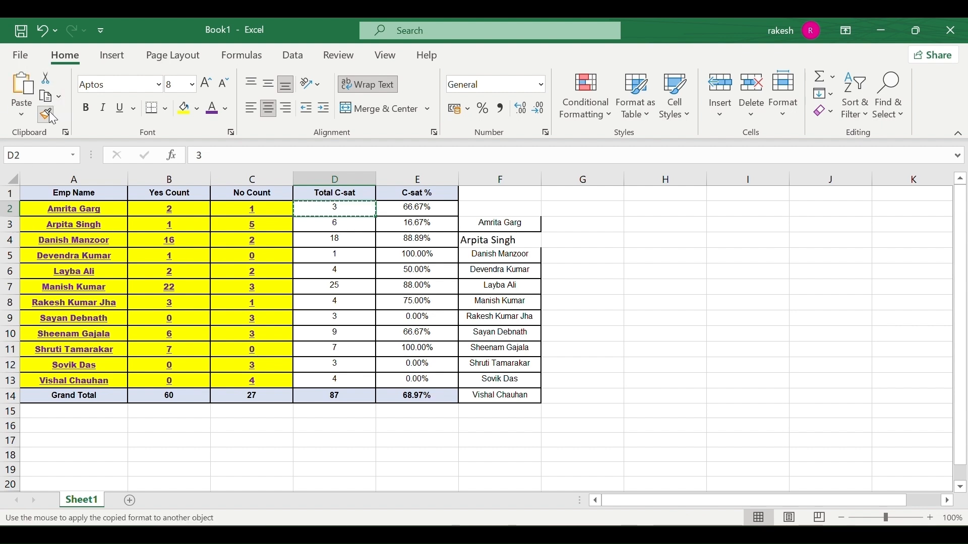
{"action": "left_click", "coordinate": [344, 241]}
{"action": "left_click", "coordinate": [352, 285]}
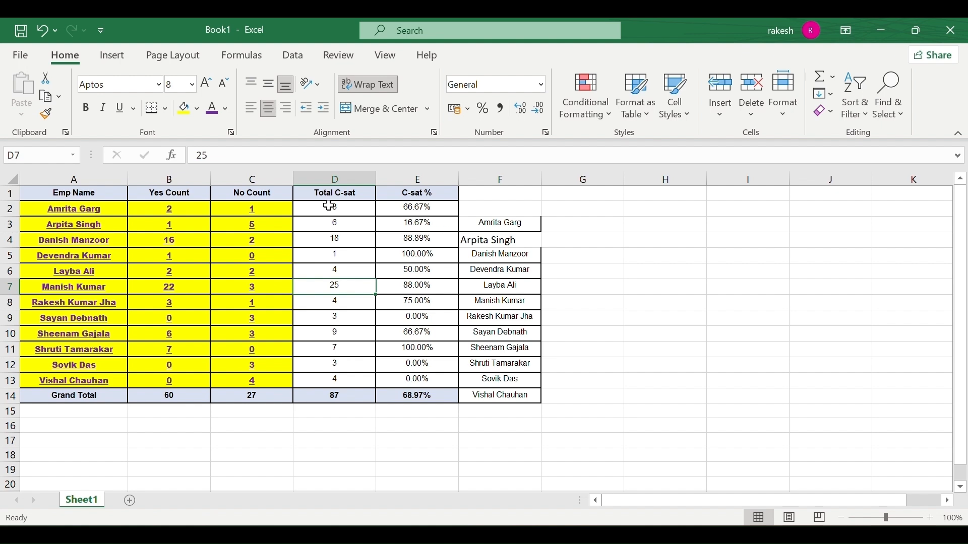
{"action": "left_click_drag", "start_coordinate": [329, 207], "coordinate": [332, 400]}
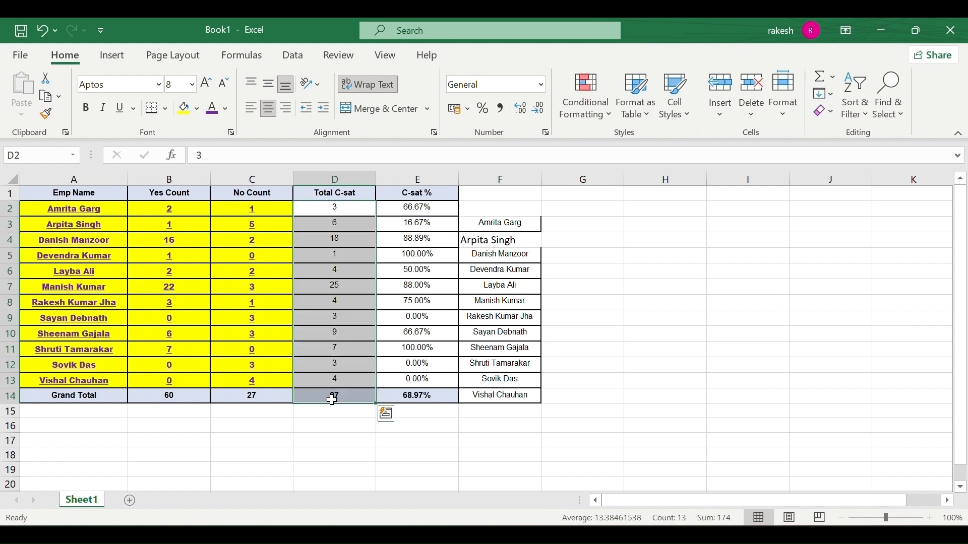
{"action": "left_click", "coordinate": [345, 372]}
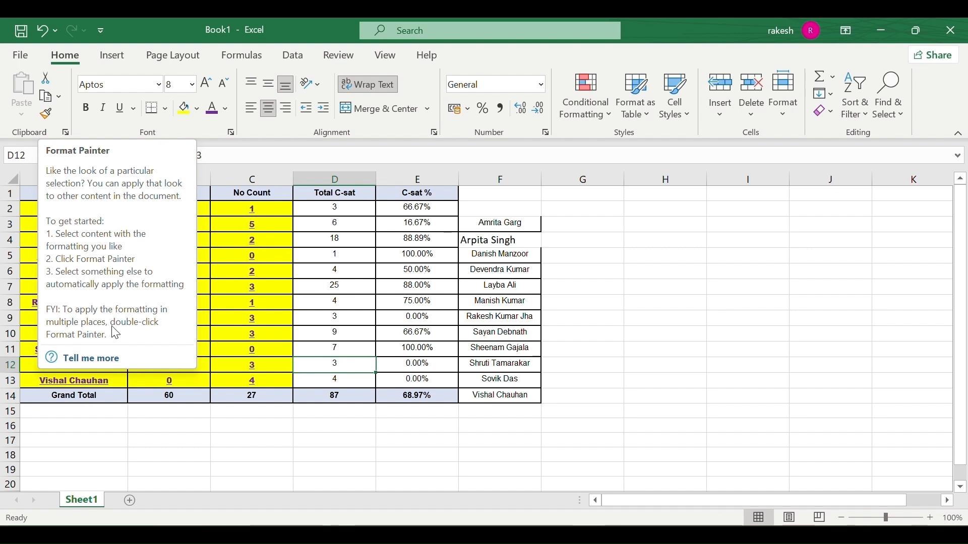
Paint No Count cell C6's yellow bold underline style onto Total C-sat cell D5.
{"action": "left_click", "coordinate": [244, 321]}
{"action": "left_click", "coordinate": [190, 303]}
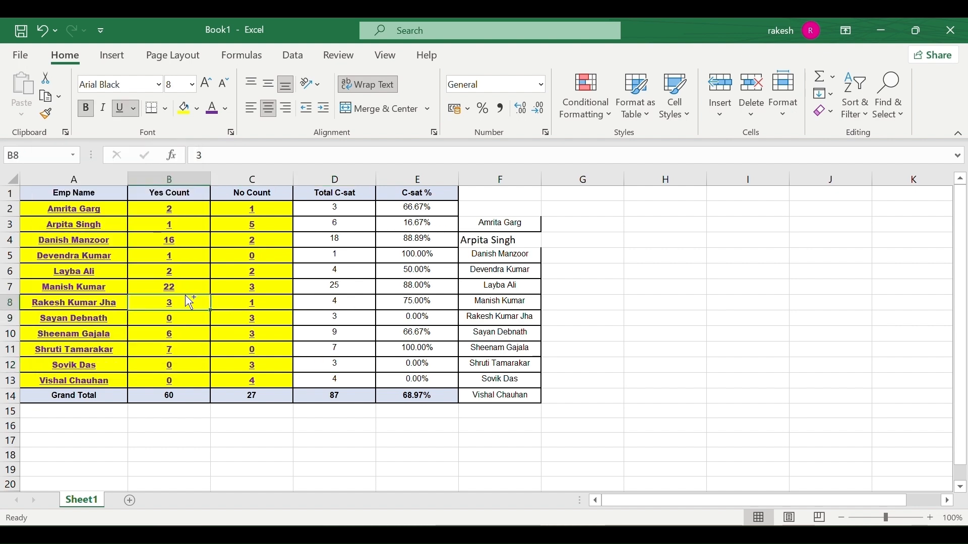
{"action": "key", "text": "ctrl+c"}
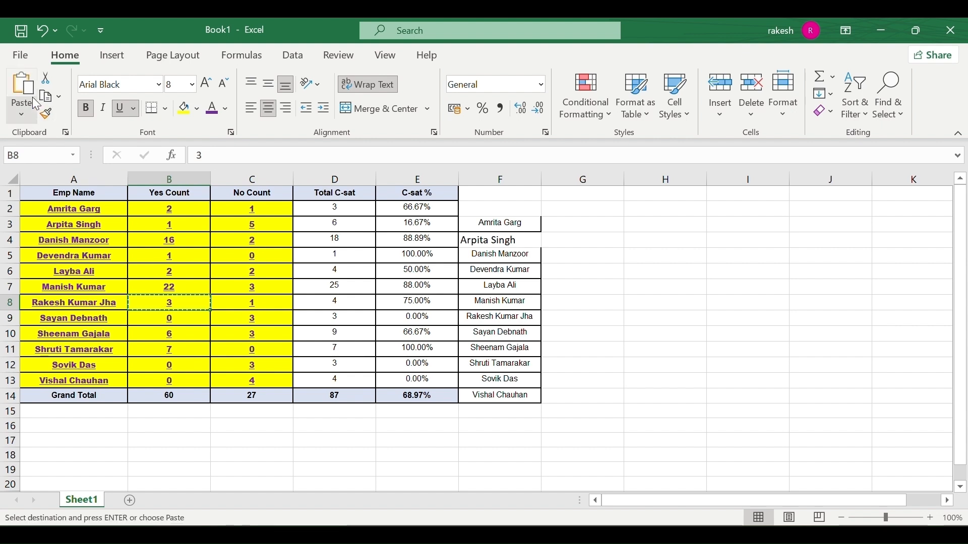
{"action": "key", "text": "Escape"}
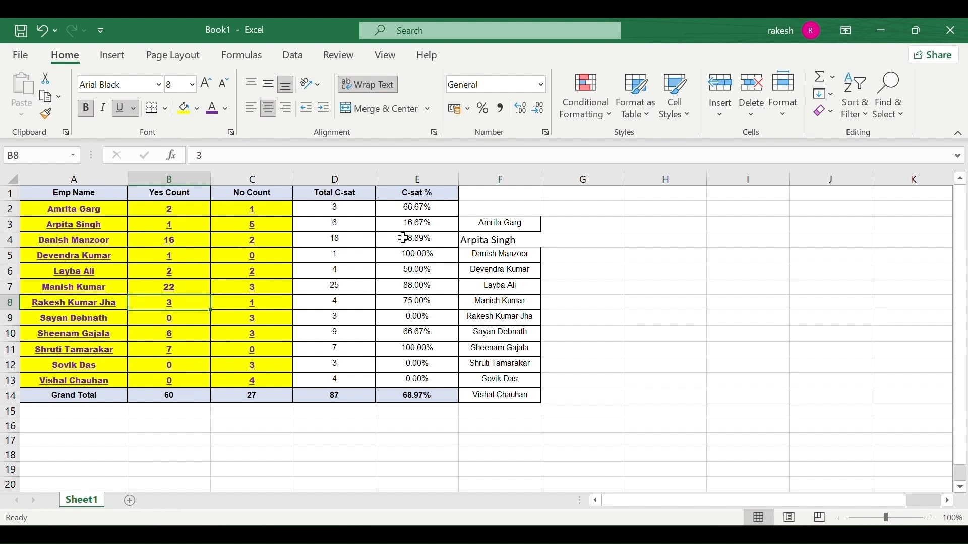
{"action": "left_click", "coordinate": [384, 239]}
{"action": "left_click", "coordinate": [218, 275]}
{"action": "key", "text": "ctrl+c"}
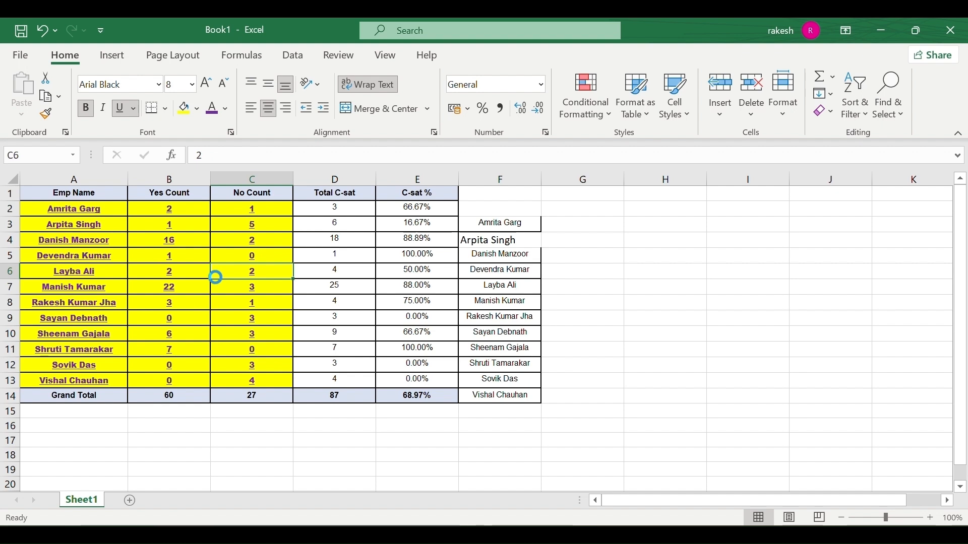
{"action": "left_click", "coordinate": [43, 115]}
{"action": "left_click", "coordinate": [335, 256]}
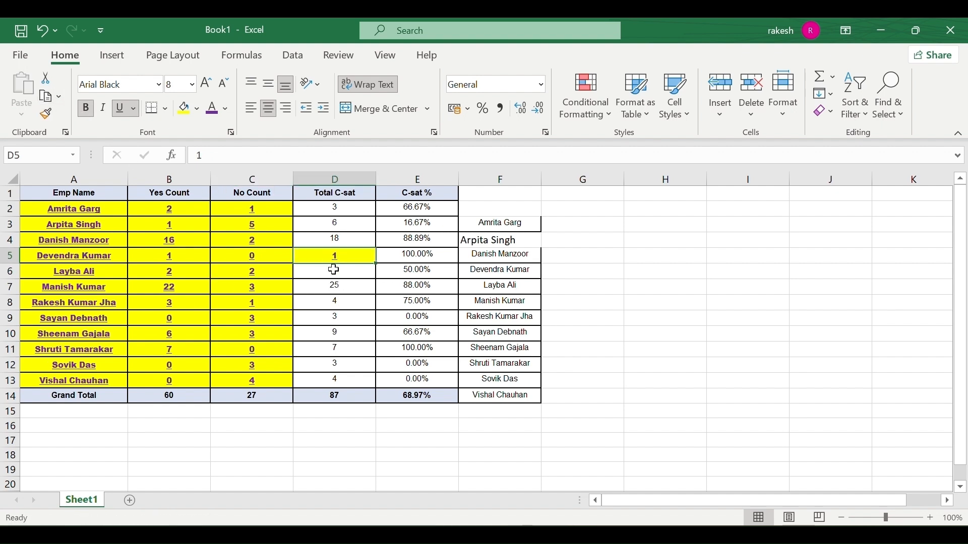
{"action": "left_click", "coordinate": [334, 285]}
{"action": "key", "text": "ctrl+z"}
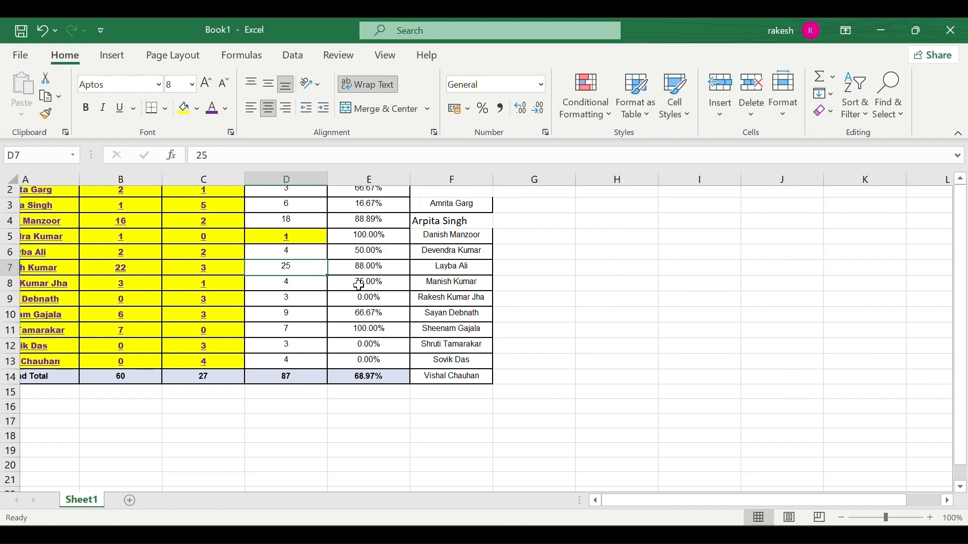
Scroll around the sheet and bring up the Clipboard history panel.
{"action": "scroll", "coordinate": [383, 302], "scroll_direction": "down", "scroll_amount": 1}
{"action": "scroll", "coordinate": [383, 303], "scroll_direction": "right", "scroll_amount": 1}
{"action": "scroll", "coordinate": [496, 377], "scroll_direction": "up", "scroll_amount": 1}
{"action": "scroll", "coordinate": [496, 377], "scroll_direction": "left", "scroll_amount": 1}
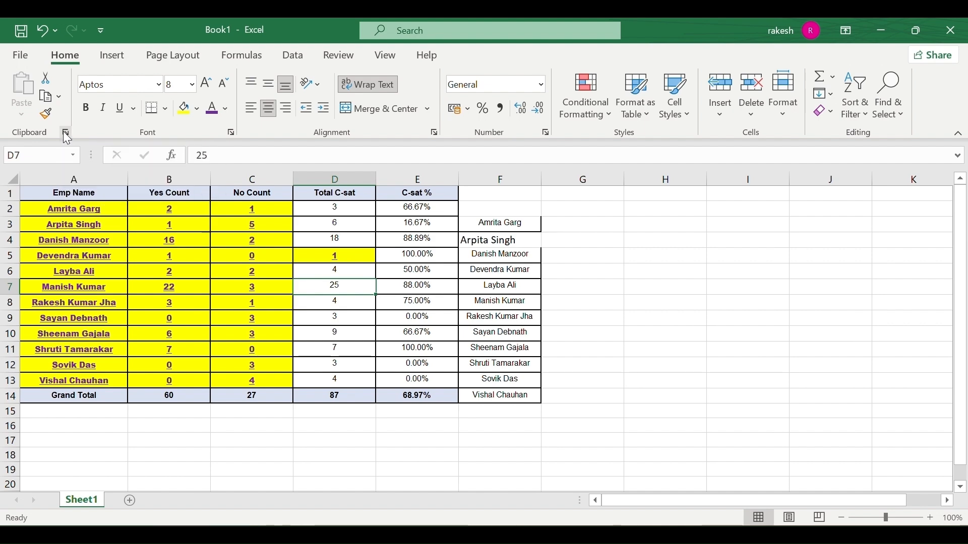
{"action": "left_click", "coordinate": [66, 134]}
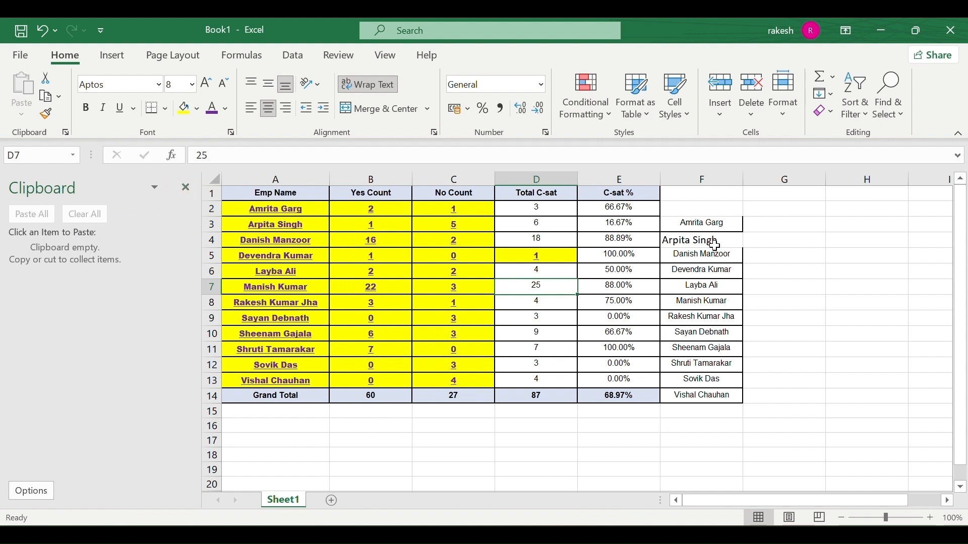
Copy the names in F4:F12 into the clipboard history.
{"action": "left_click_drag", "start_coordinate": [716, 246], "coordinate": [705, 371]}
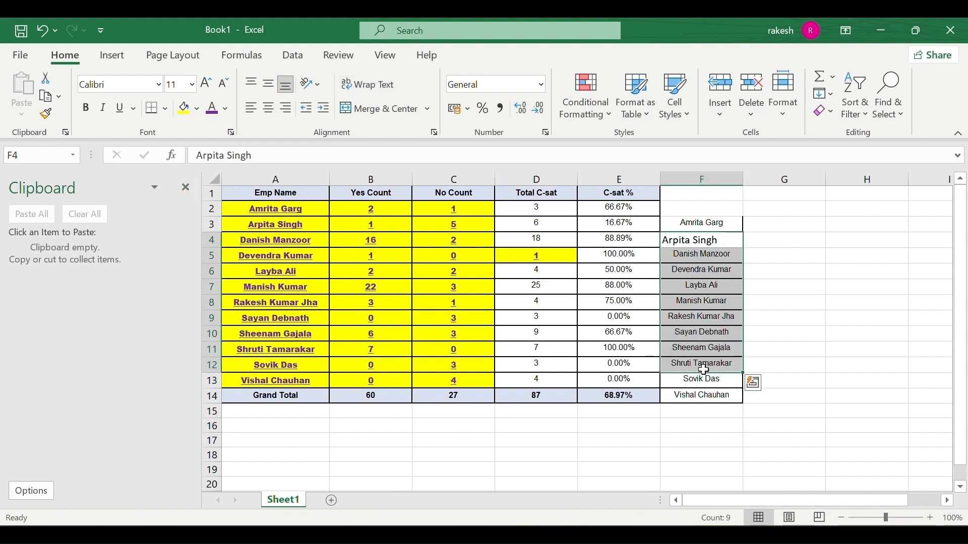
{"action": "key", "text": "ctrl+c"}
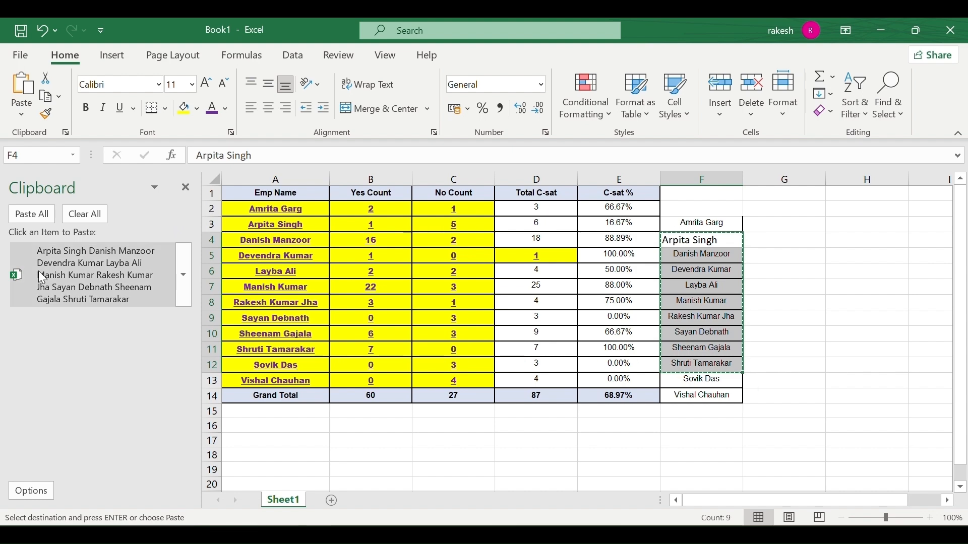
{"action": "left_click", "coordinate": [351, 411]}
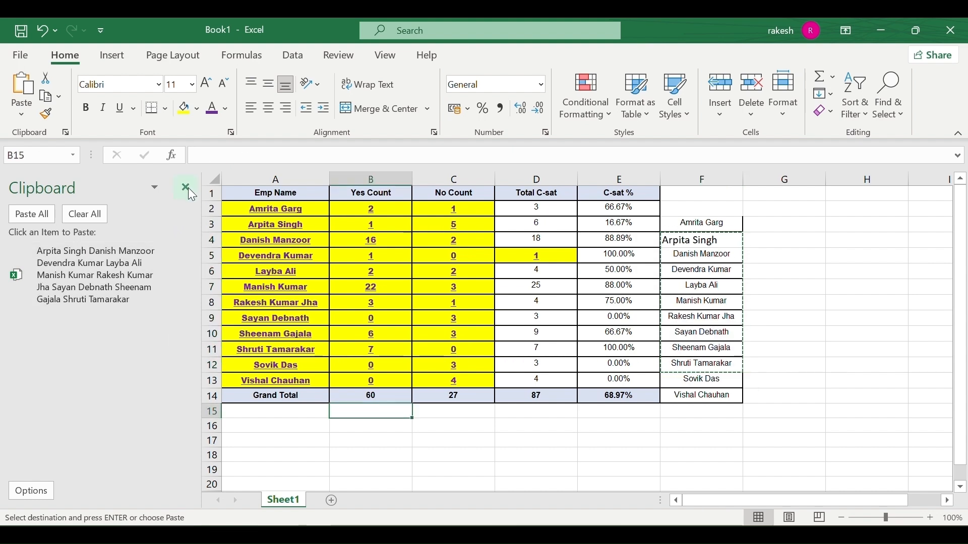
{"action": "left_click", "coordinate": [187, 187]}
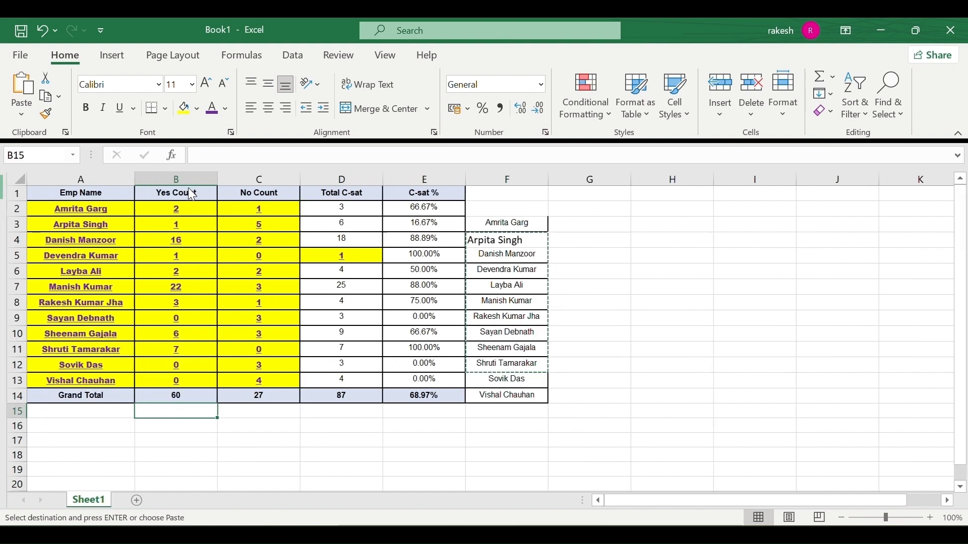
Add a new sheet, paste the clipboard names into A1, then return to Sheet1.
{"action": "left_click", "coordinate": [129, 501]}
{"action": "scroll", "coordinate": [86, 457], "scroll_direction": "down", "scroll_amount": 1}
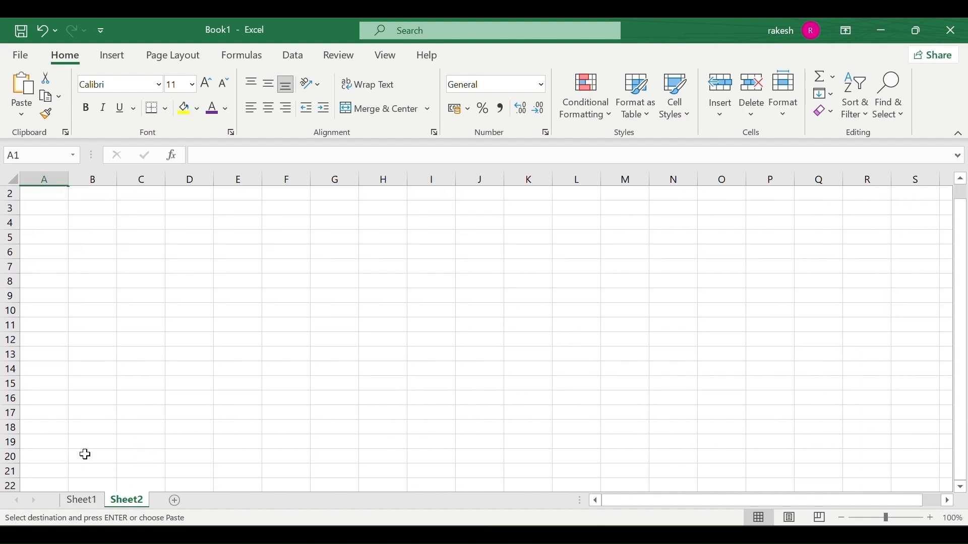
{"action": "scroll", "coordinate": [81, 403], "scroll_direction": "up", "scroll_amount": 1}
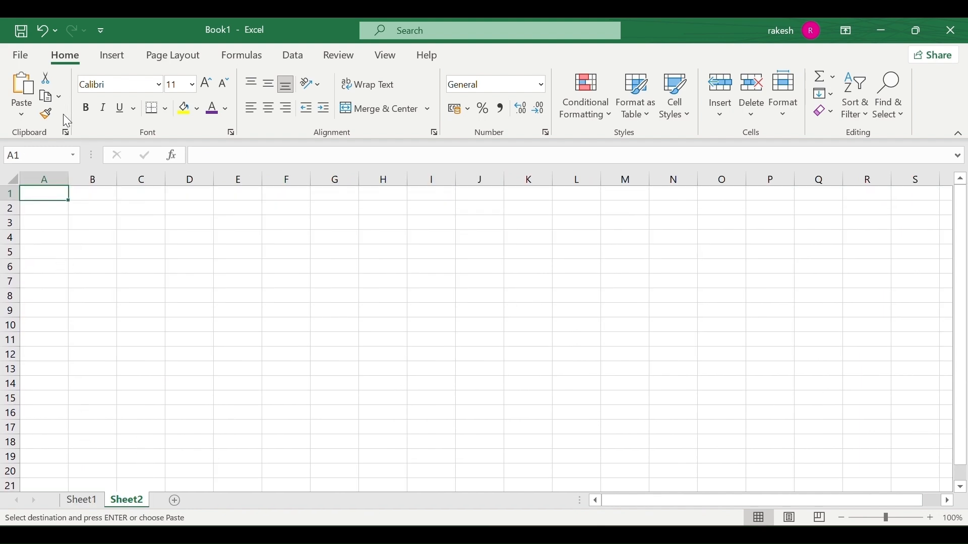
{"action": "left_click", "coordinate": [66, 133]}
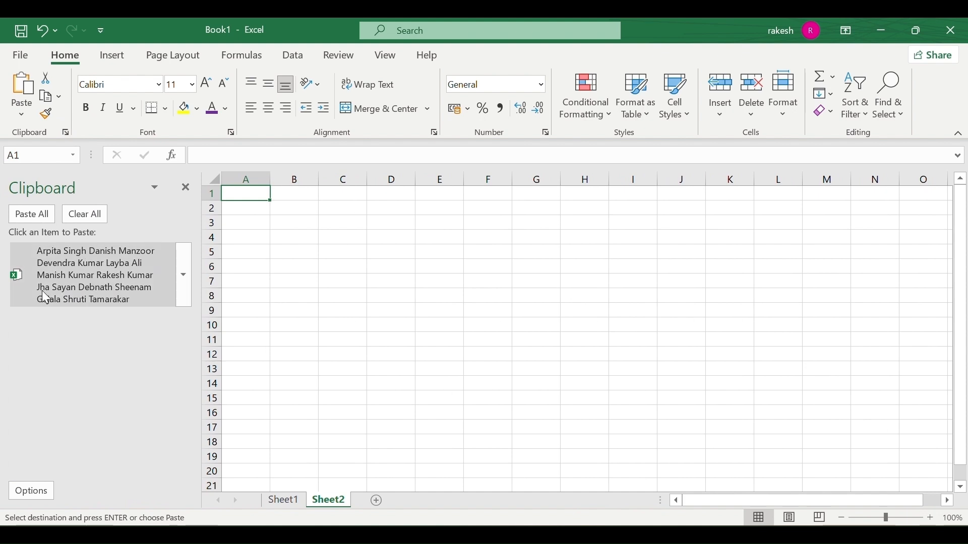
{"action": "left_click", "coordinate": [68, 281]}
{"action": "left_click", "coordinate": [328, 318]}
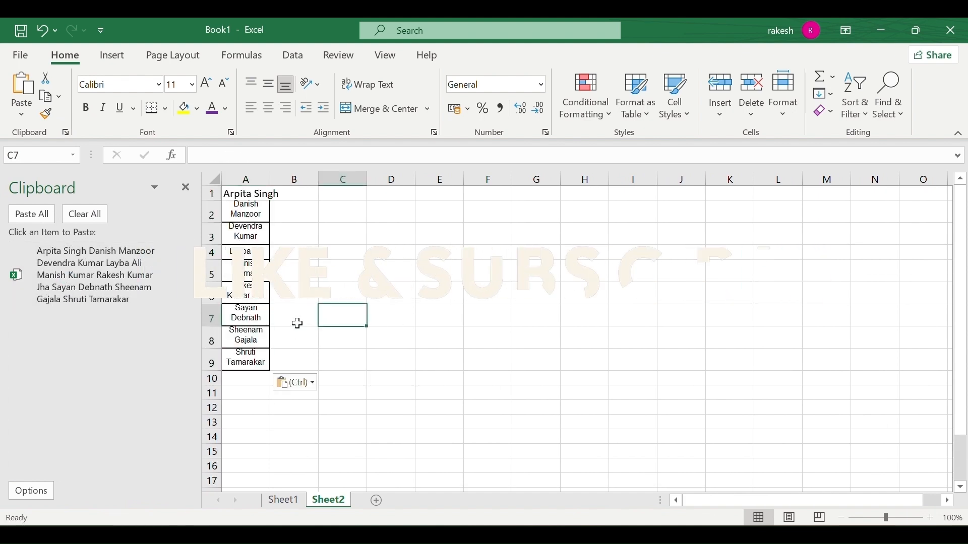
{"action": "left_click", "coordinate": [186, 188]}
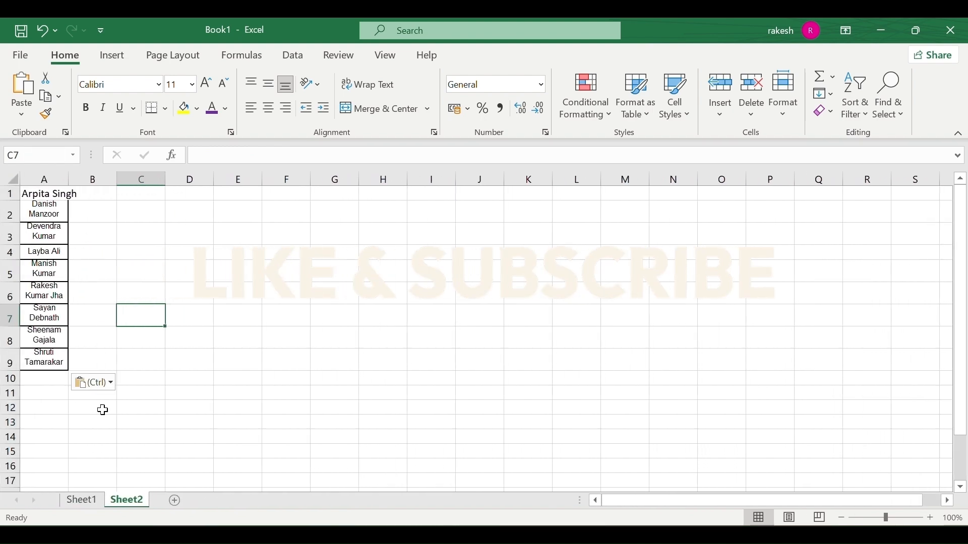
{"action": "left_click", "coordinate": [86, 501]}
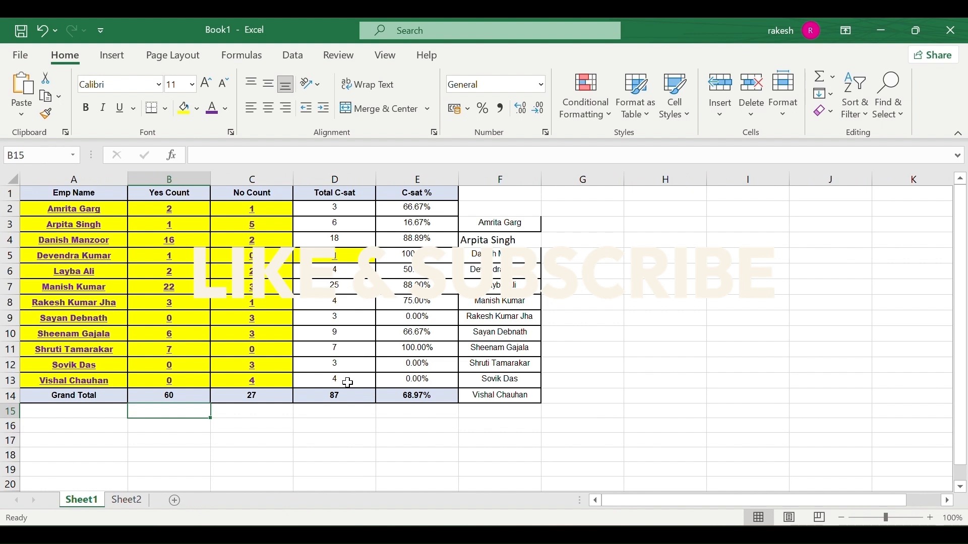
Paint name cell F9's plain formatting across the table A2:E14, removing its yellow bold styling.
{"action": "left_click_drag", "start_coordinate": [79, 209], "coordinate": [472, 384]}
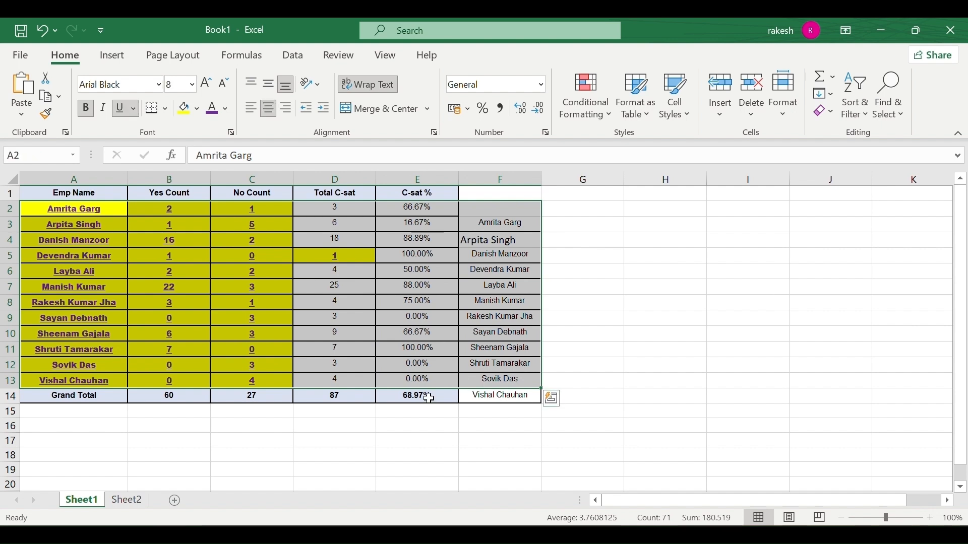
{"action": "left_click", "coordinate": [341, 453]}
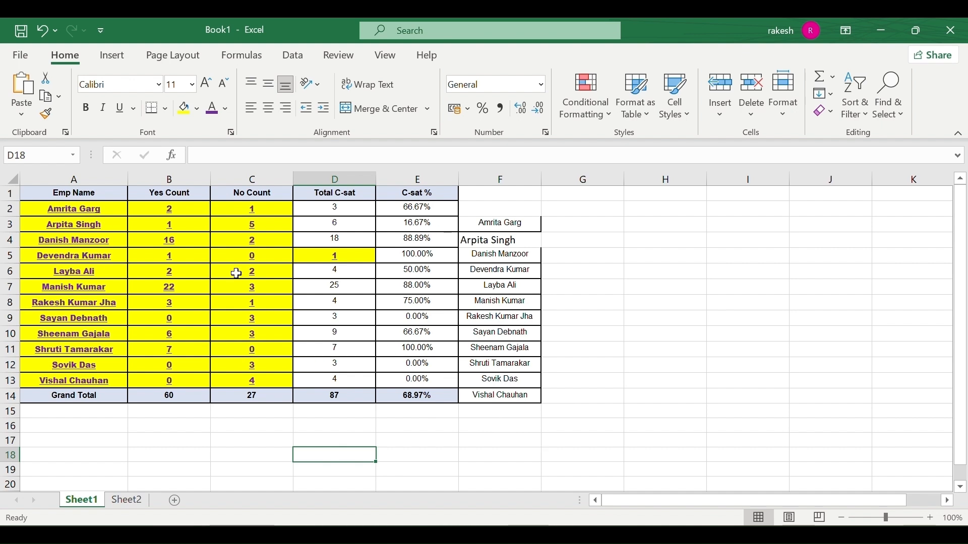
{"action": "left_click", "coordinate": [721, 314]}
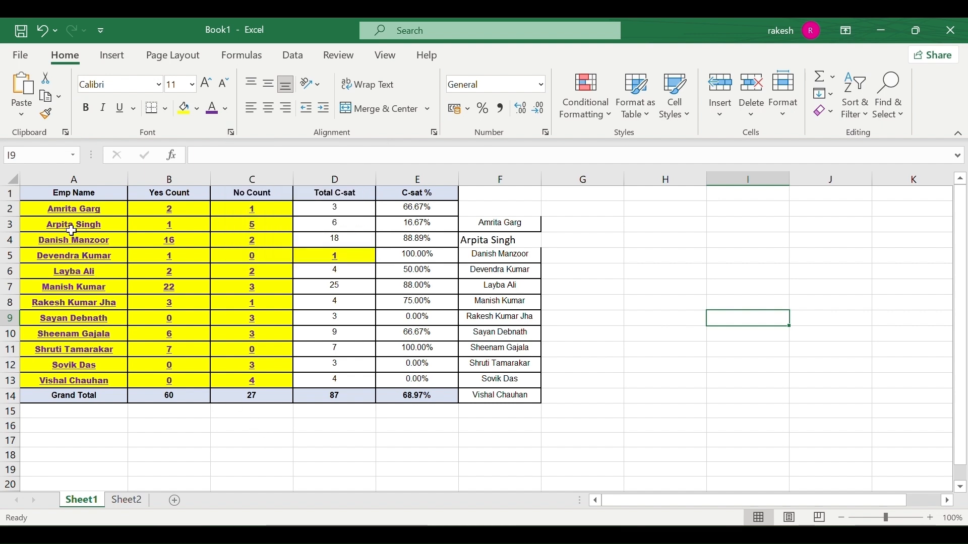
{"action": "left_click", "coordinate": [515, 331]}
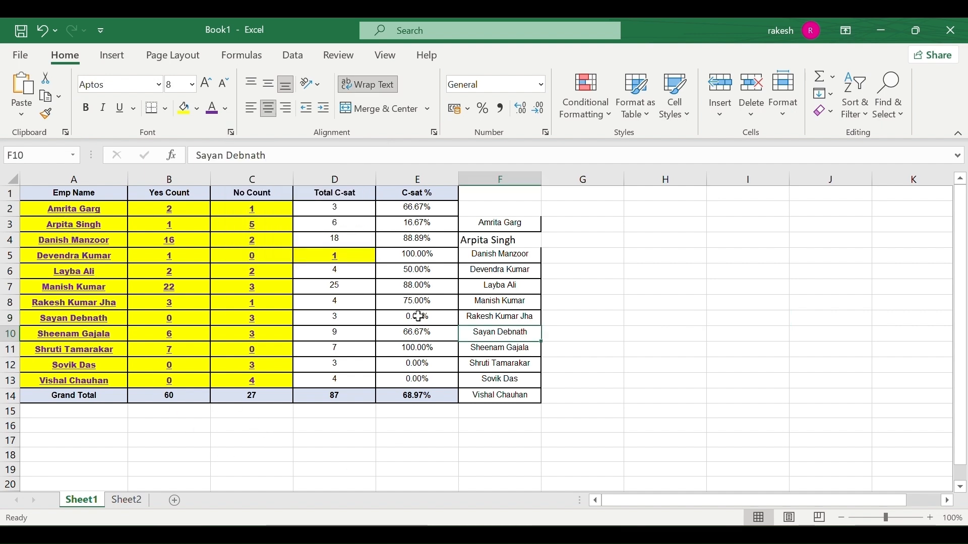
{"action": "left_click", "coordinate": [382, 330]}
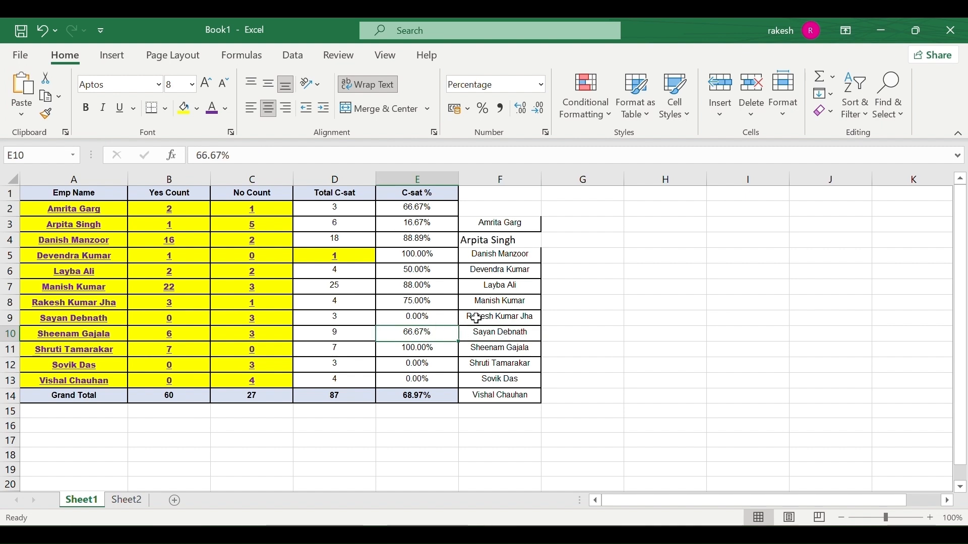
{"action": "left_click", "coordinate": [499, 316]}
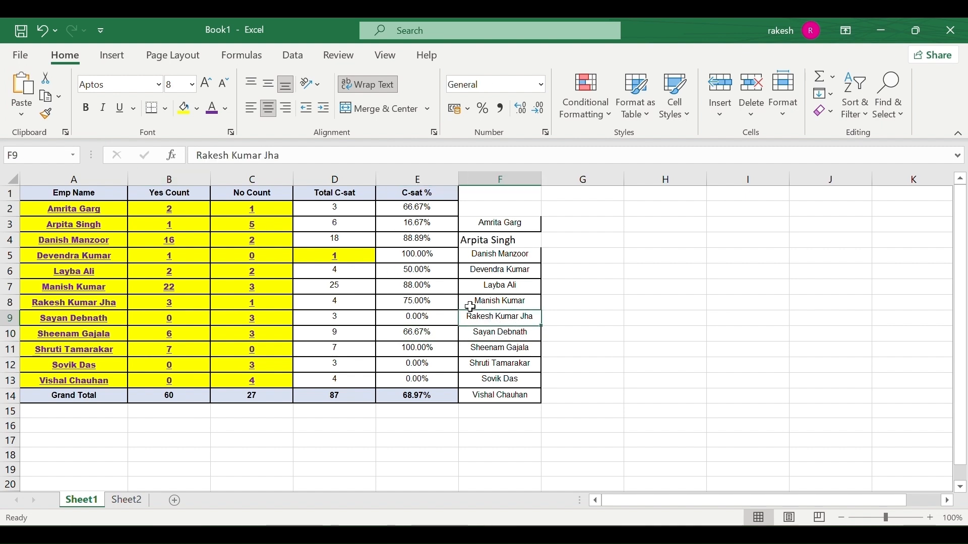
{"action": "left_click", "coordinate": [48, 114]}
{"action": "mouse_move", "coordinate": [37, 208]}
{"action": "left_mouse_down"}
{"action": "mouse_move", "coordinate": [237, 318]}
{"action": "mouse_move", "coordinate": [379, 379]}
{"action": "mouse_move", "coordinate": [467, 394]}
{"action": "mouse_move", "coordinate": [426, 389]}
{"action": "left_mouse_up"}
Browse the font list without changing the font.
{"action": "left_click", "coordinate": [290, 417]}
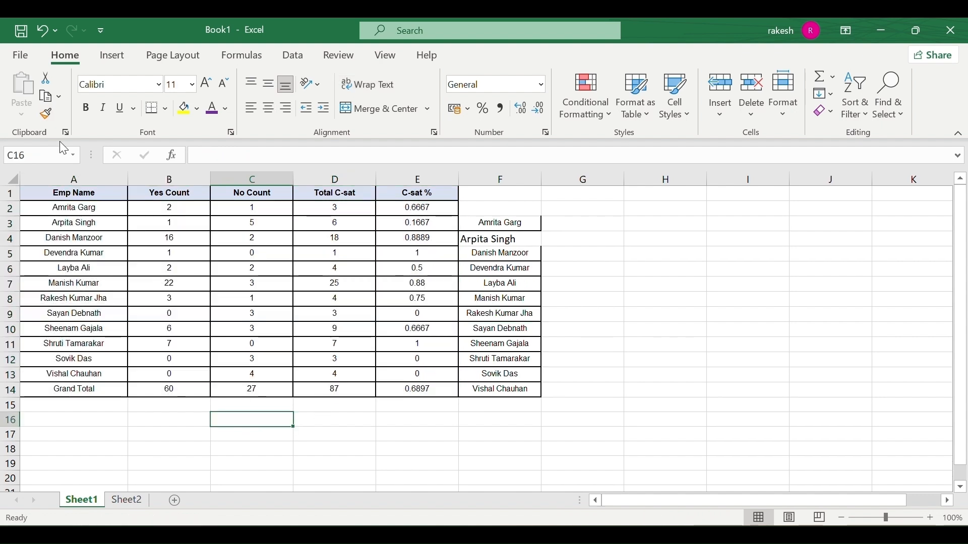
{"action": "left_click", "coordinate": [158, 85]}
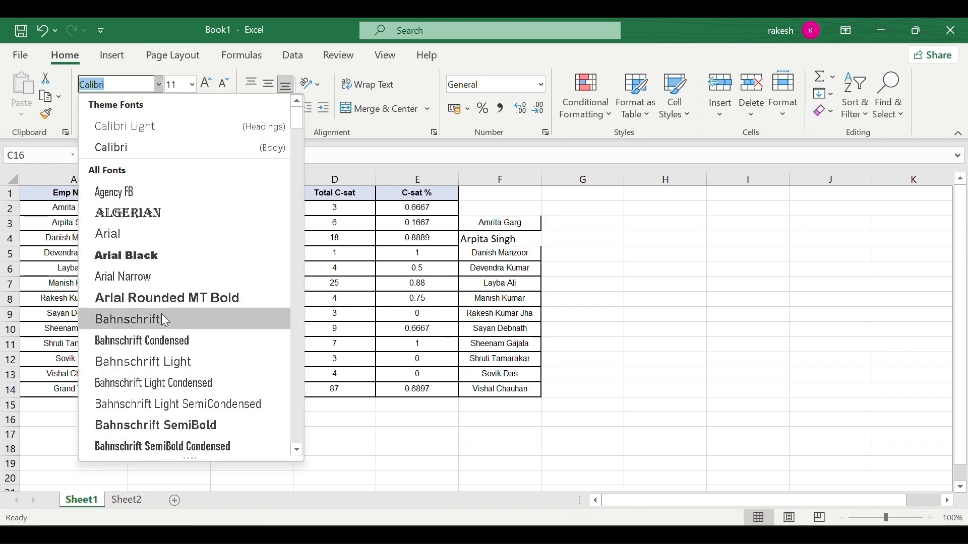
{"action": "scroll", "coordinate": [161, 317], "scroll_direction": "down", "scroll_amount": 5}
{"action": "scroll", "coordinate": [165, 320], "scroll_direction": "down", "scroll_amount": 5}
{"action": "scroll", "coordinate": [165, 321], "scroll_direction": "up", "scroll_amount": 10}
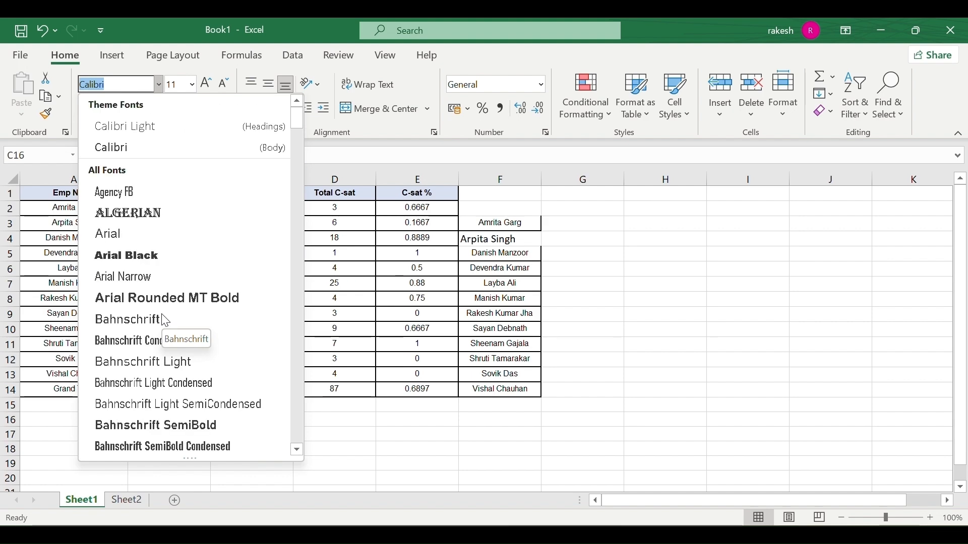
{"action": "left_click", "coordinate": [158, 154]}
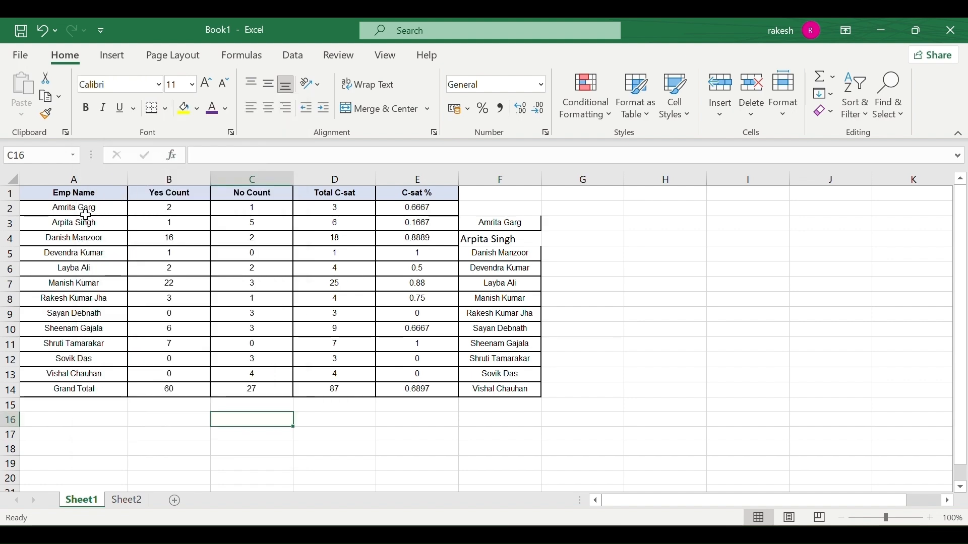
Set the employee names A2:A13 to Broadway, then back to Calibri.
{"action": "left_click_drag", "start_coordinate": [77, 207], "coordinate": [75, 388]}
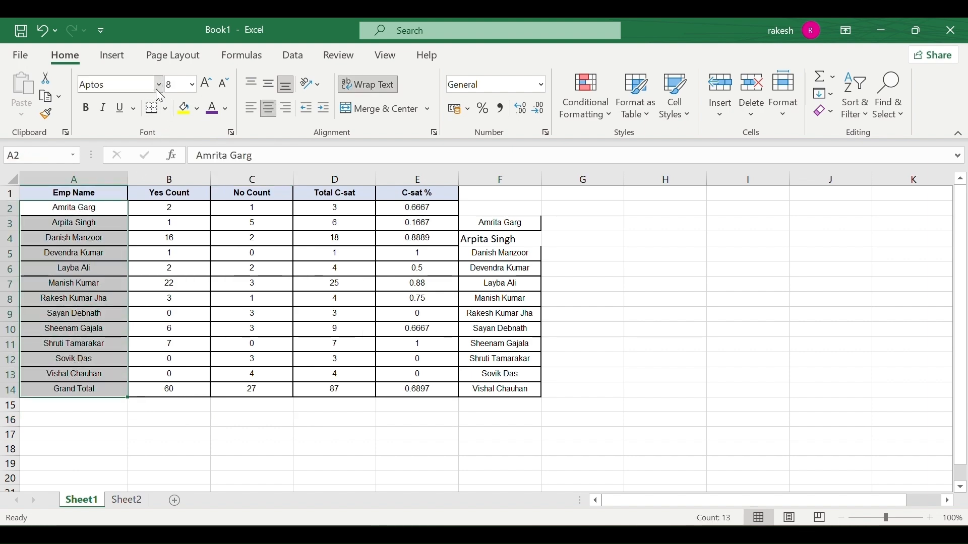
{"action": "left_click", "coordinate": [157, 86]}
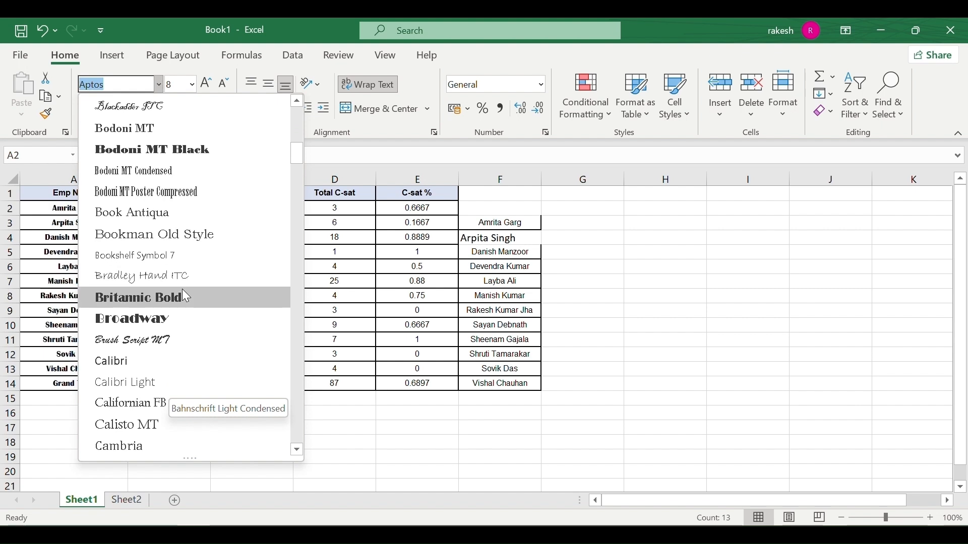
{"action": "left_click", "coordinate": [177, 317]}
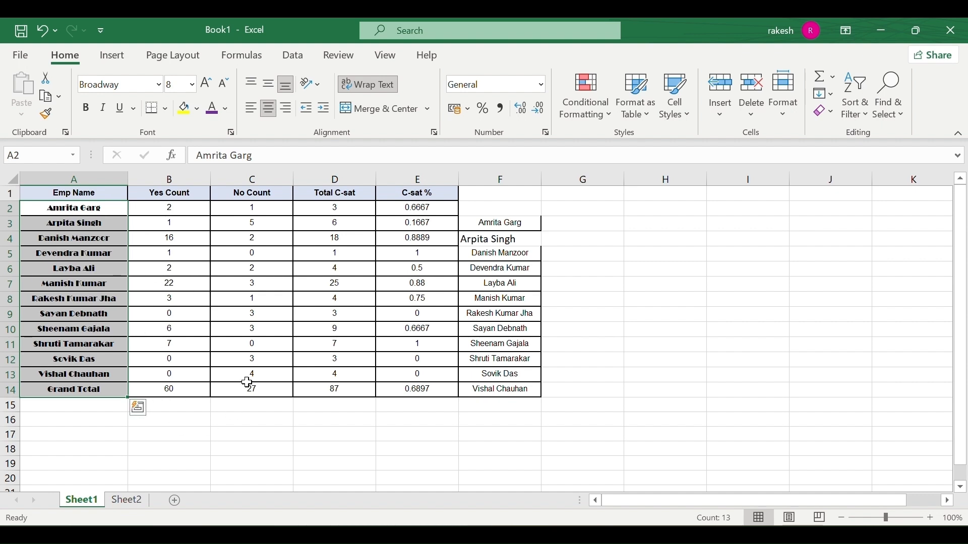
{"action": "left_click", "coordinate": [158, 84]}
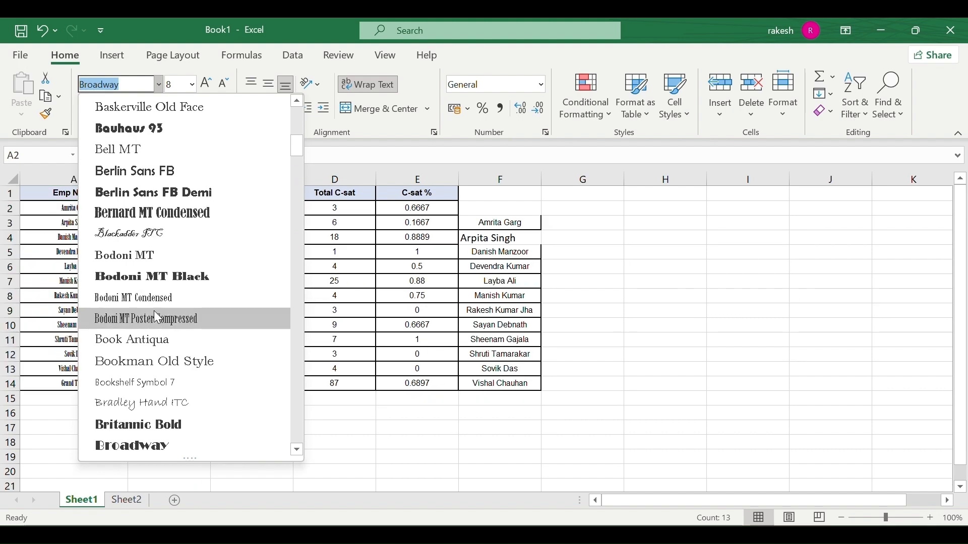
{"action": "scroll", "coordinate": [196, 139], "scroll_direction": "up", "scroll_amount": 2}
{"action": "scroll", "coordinate": [198, 139], "scroll_direction": "up", "scroll_amount": 5}
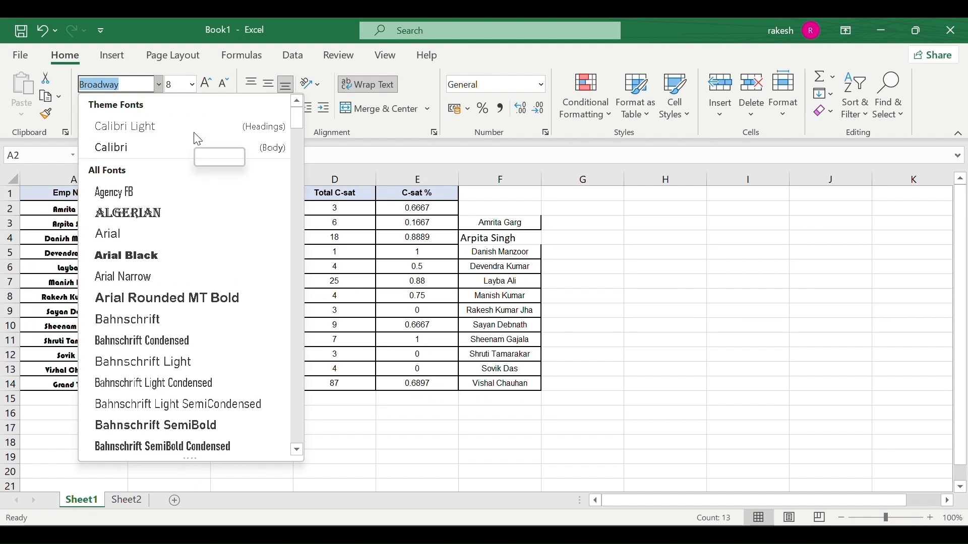
{"action": "left_click", "coordinate": [163, 153]}
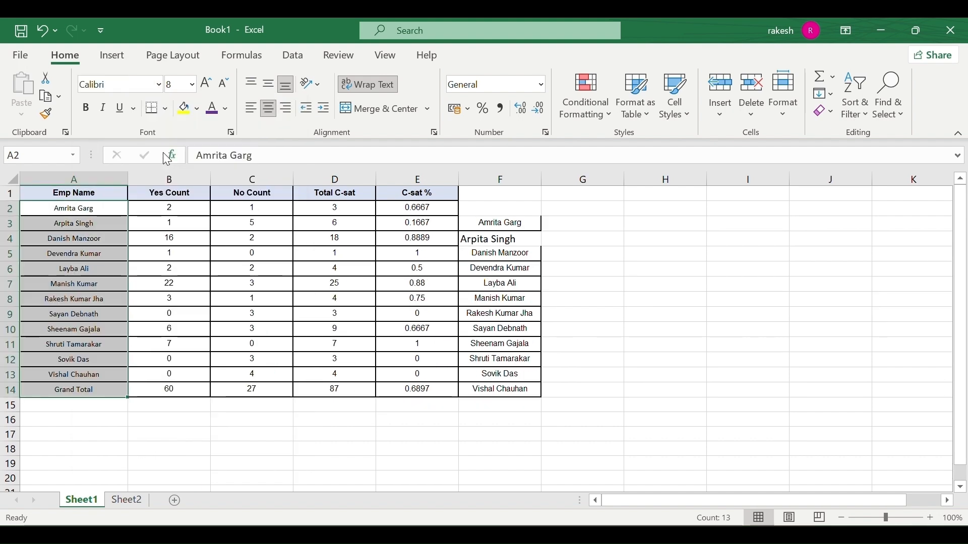
Copy the employee names and Grand Total in A2:A14.
{"action": "left_click", "coordinate": [137, 361]}
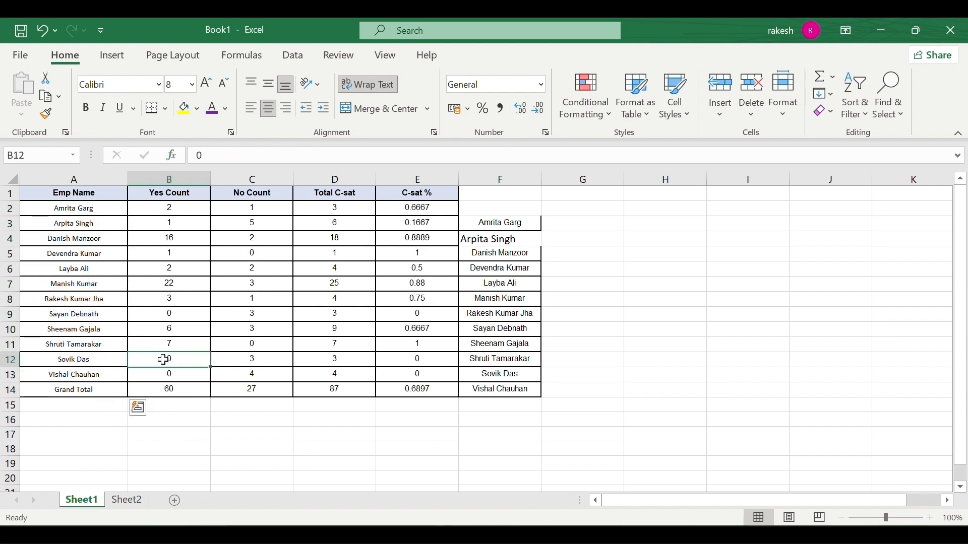
{"action": "left_click_drag", "start_coordinate": [76, 214], "coordinate": [76, 379]}
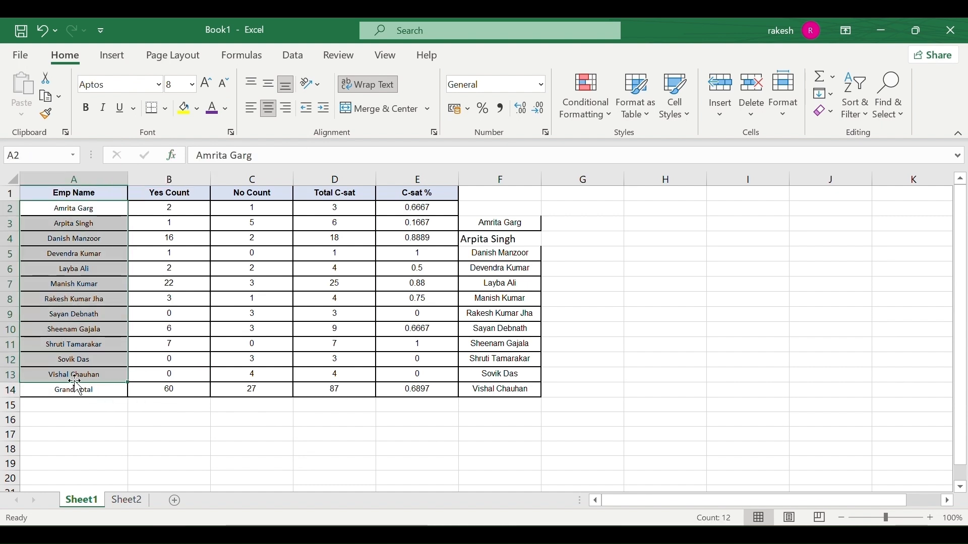
{"action": "left_click", "coordinate": [165, 333]}
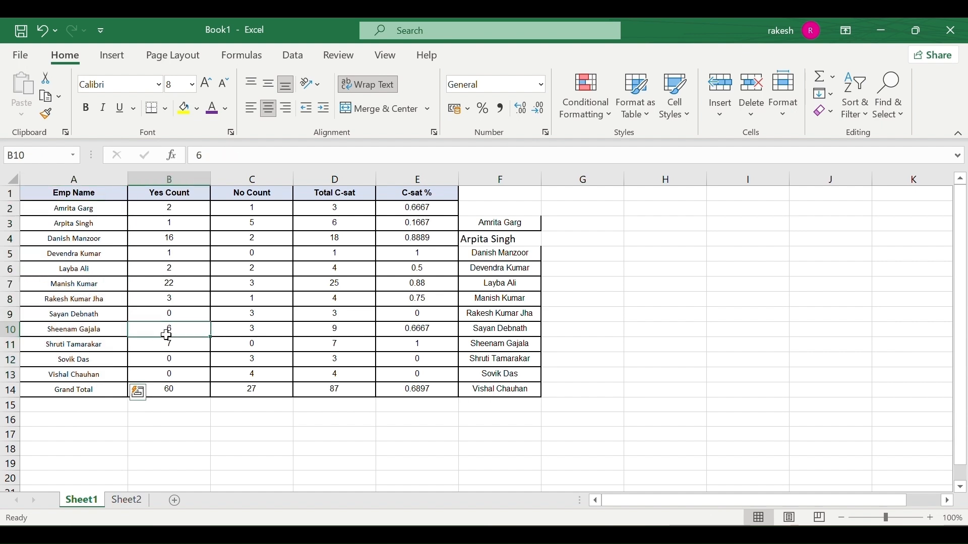
{"action": "left_click", "coordinate": [192, 85]}
{"action": "left_click", "coordinate": [126, 293]}
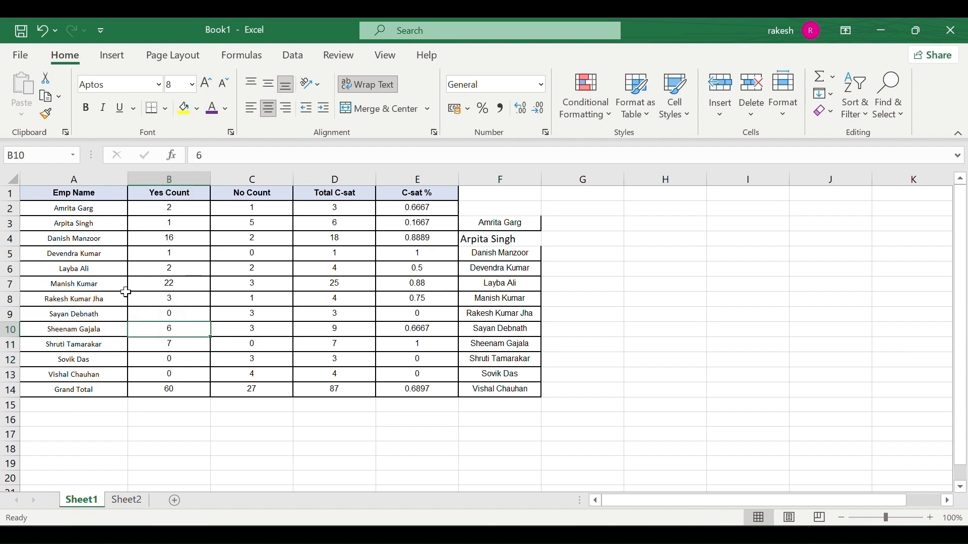
{"action": "left_click_drag", "start_coordinate": [79, 211], "coordinate": [81, 331]}
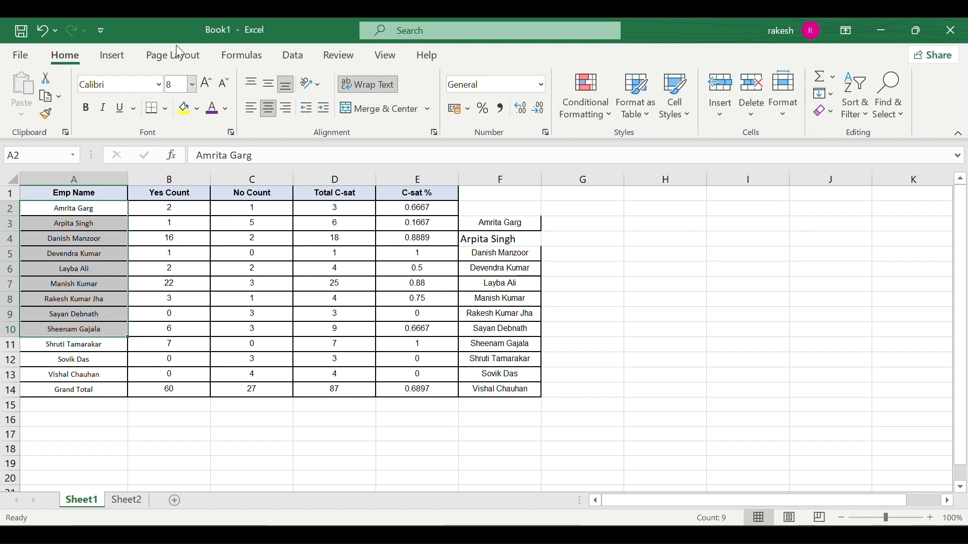
{"action": "key", "text": "ctrl+c"}
Cancel the pending copy and set the names and Grand Total A2:A14 to size 11.
{"action": "left_click", "coordinate": [83, 294]}
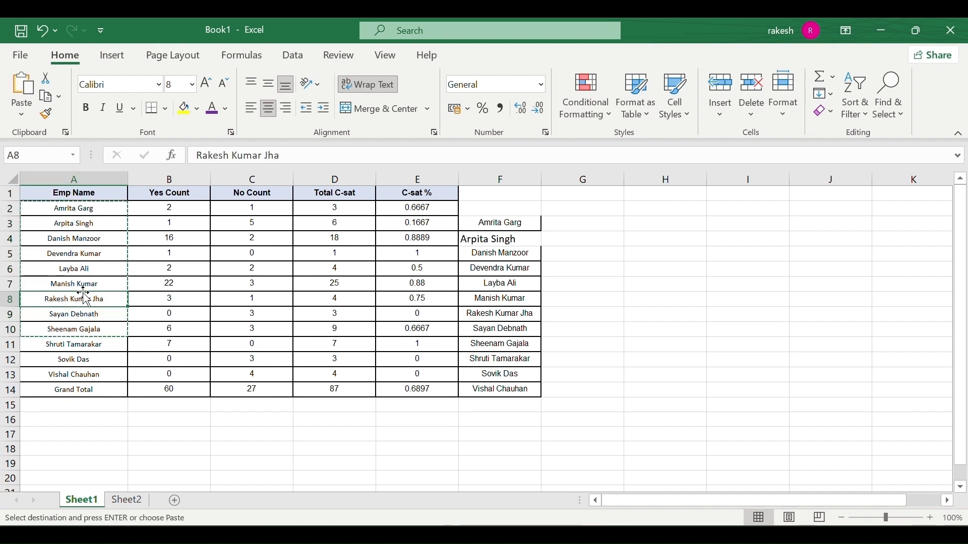
{"action": "left_click", "coordinate": [233, 282]}
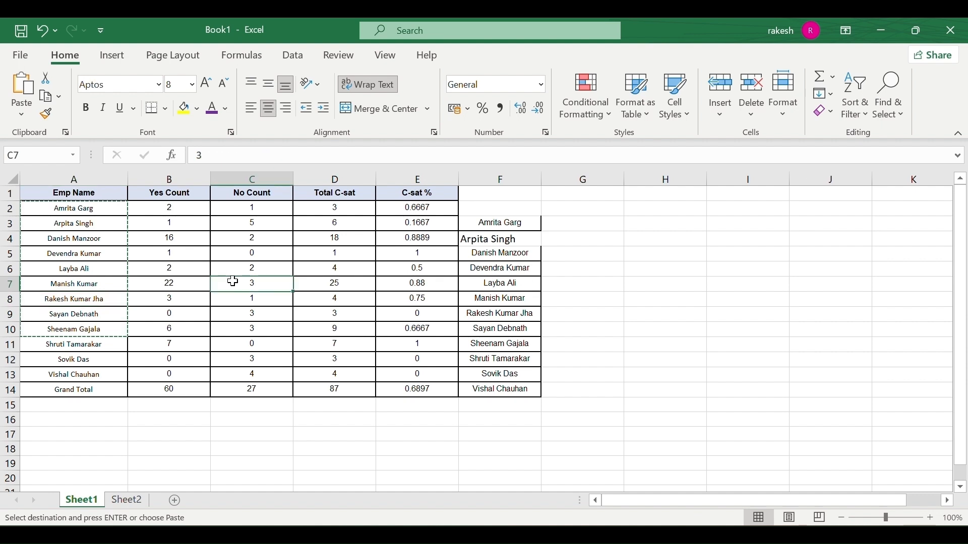
{"action": "key", "text": "Escape"}
{"action": "left_click_drag", "start_coordinate": [109, 204], "coordinate": [79, 391]}
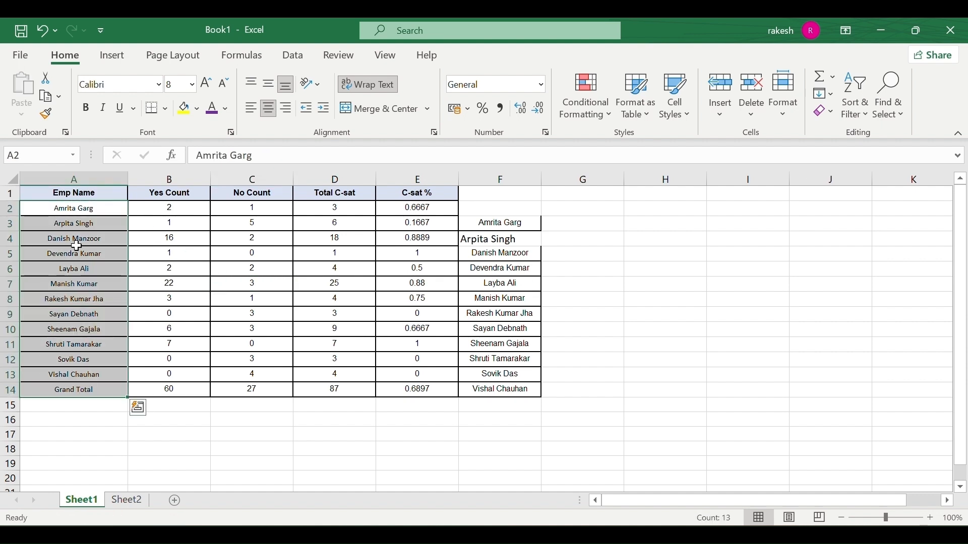
{"action": "left_click", "coordinate": [192, 85]}
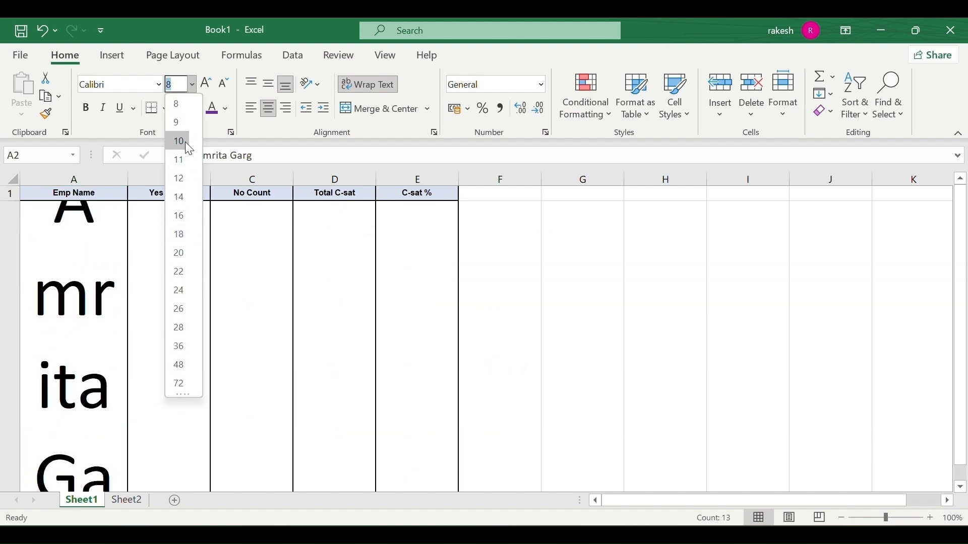
{"action": "left_click", "coordinate": [183, 156]}
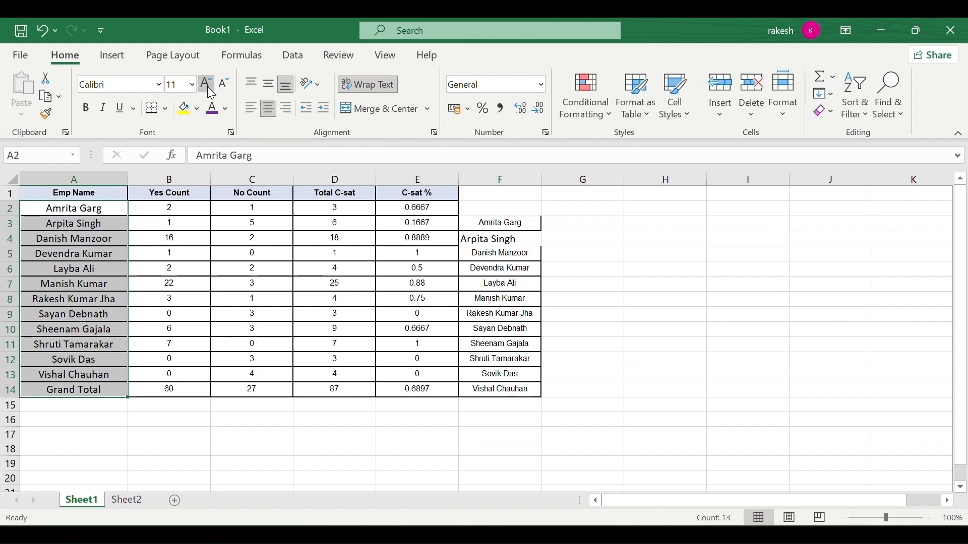
Step the names' font size up, then back down to 10, and make them bold.
{"action": "left_click", "coordinate": [207, 87]}
{"action": "left_click", "coordinate": [207, 87]}
{"action": "left_click", "coordinate": [207, 86]}
{"action": "left_click", "coordinate": [207, 86]}
{"action": "left_click", "coordinate": [207, 86]}
{"action": "left_click", "coordinate": [207, 86]}
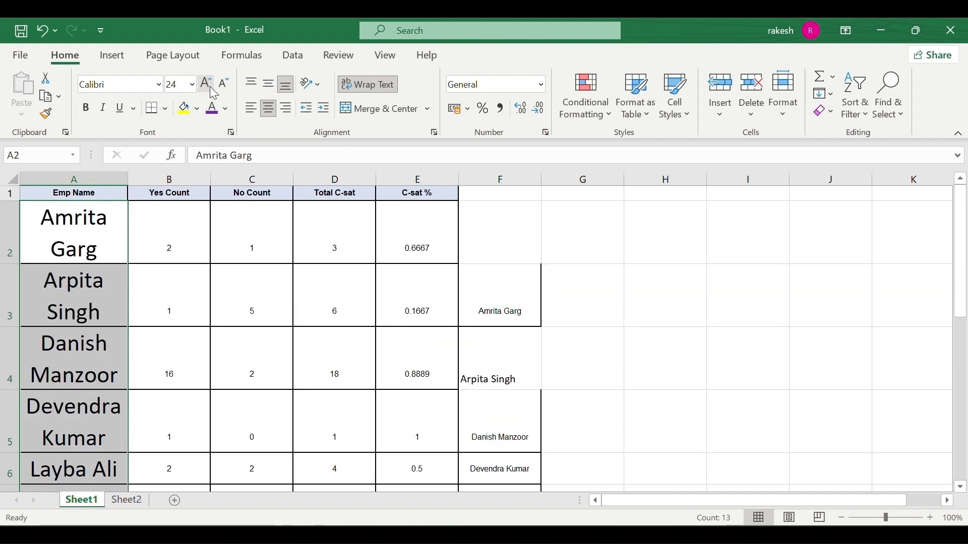
{"action": "left_click", "coordinate": [222, 93]}
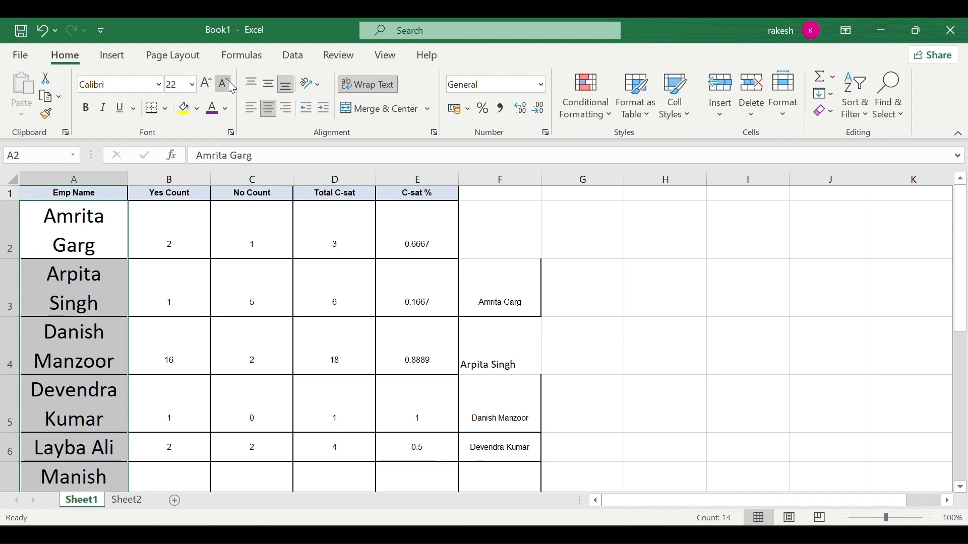
{"action": "left_click", "coordinate": [228, 81]}
{"action": "left_click", "coordinate": [228, 82]}
{"action": "left_click", "coordinate": [228, 82]}
{"action": "left_click", "coordinate": [228, 81]}
{"action": "left_click", "coordinate": [228, 81]}
{"action": "left_click", "coordinate": [228, 81]}
{"action": "left_click", "coordinate": [225, 82]}
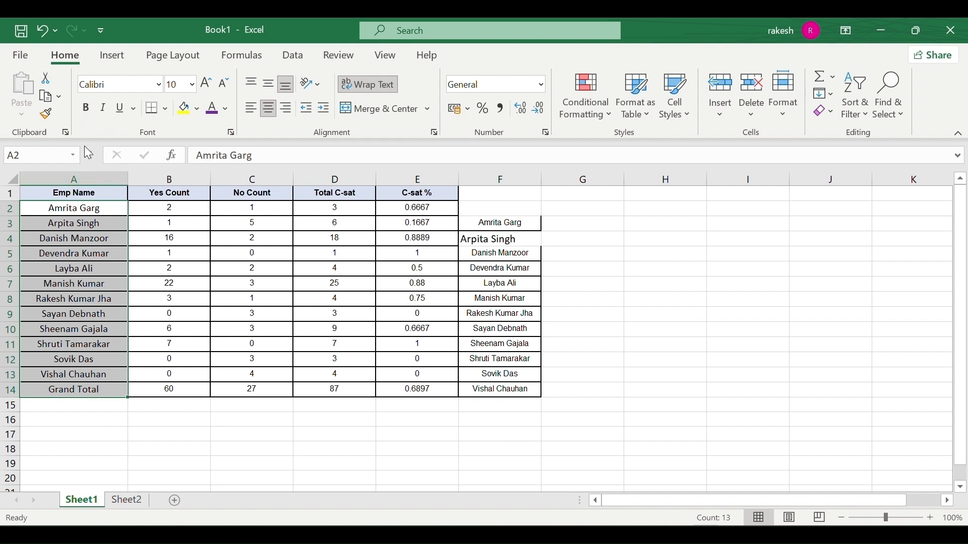
{"action": "left_click", "coordinate": [93, 109]}
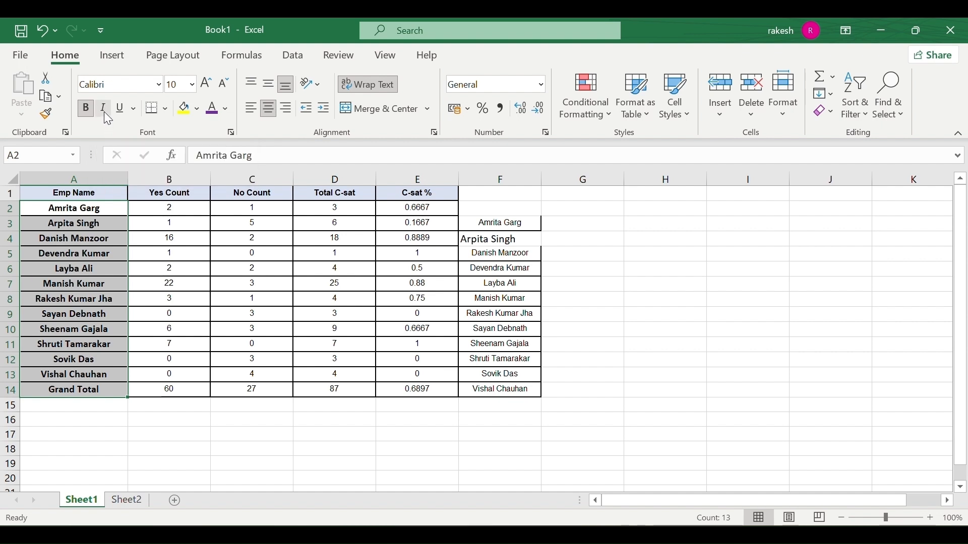
Make the employee names italic and underlined, and underline the empty cells G2:I2.
{"action": "left_click", "coordinate": [104, 109]}
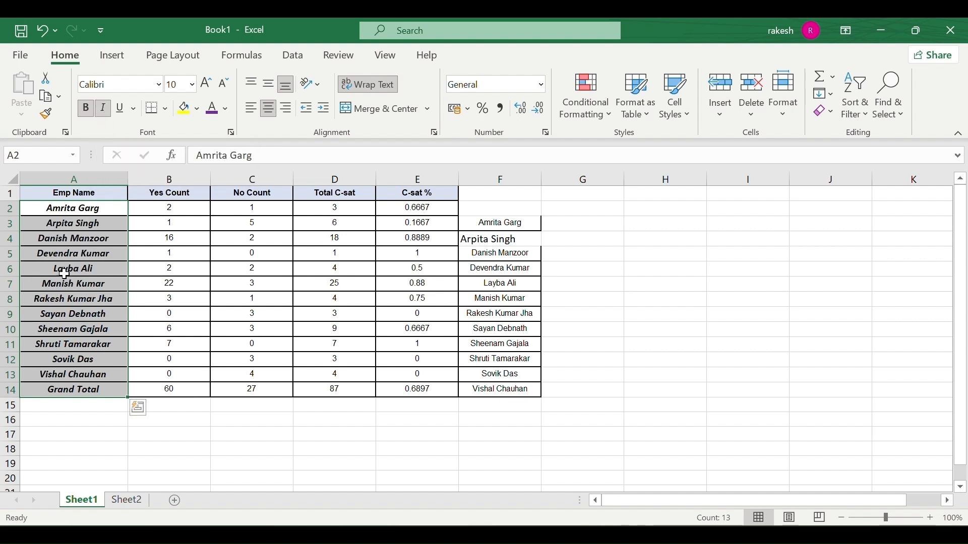
{"action": "left_click", "coordinate": [105, 110]}
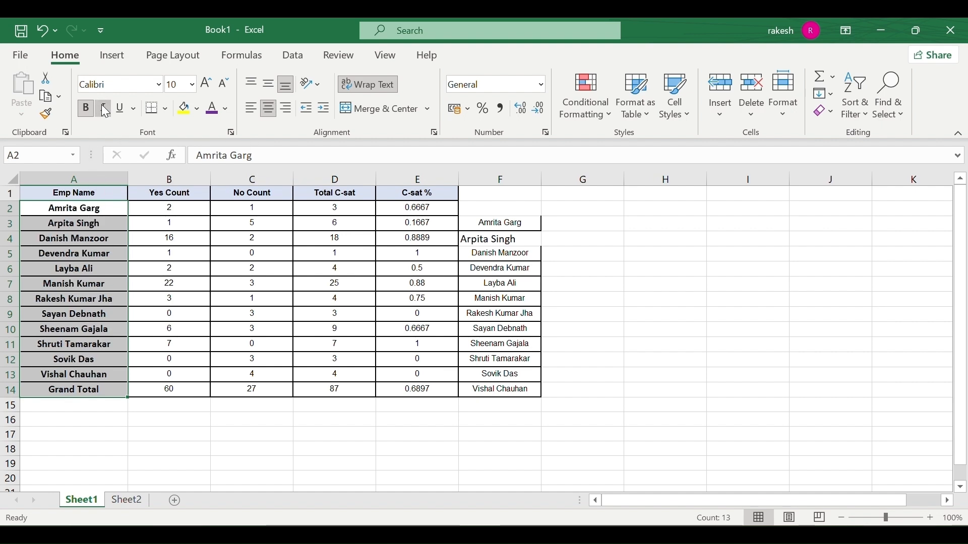
{"action": "left_click", "coordinate": [105, 110]}
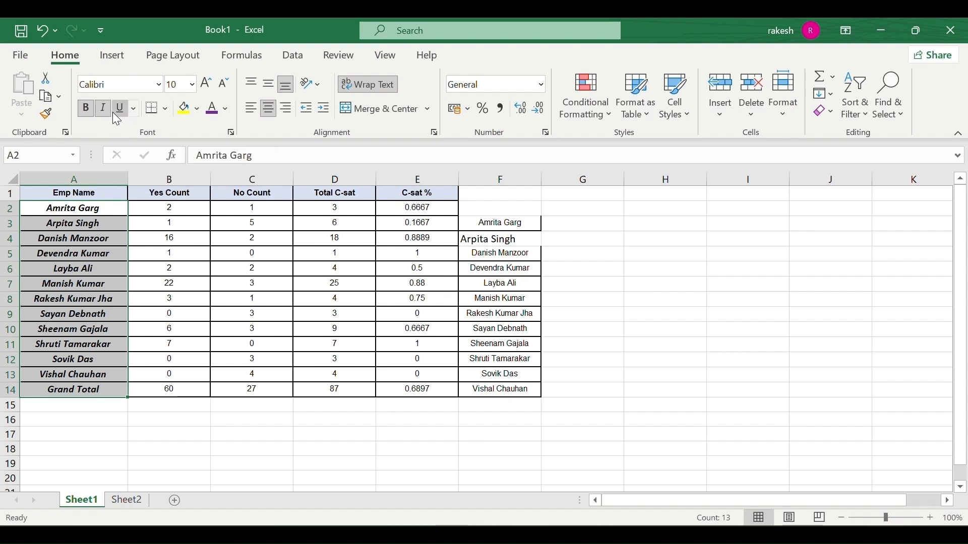
{"action": "left_click", "coordinate": [114, 112]}
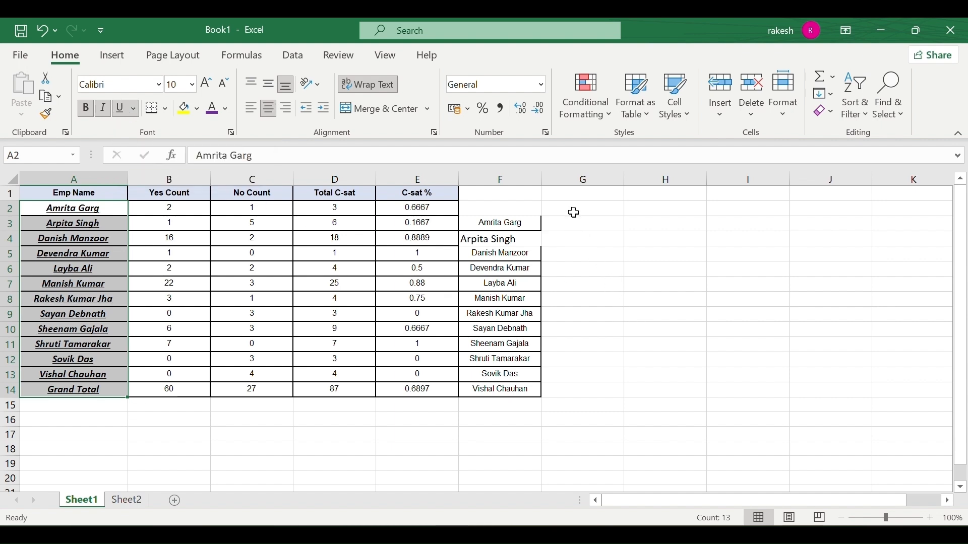
{"action": "left_click_drag", "start_coordinate": [574, 212], "coordinate": [746, 209]}
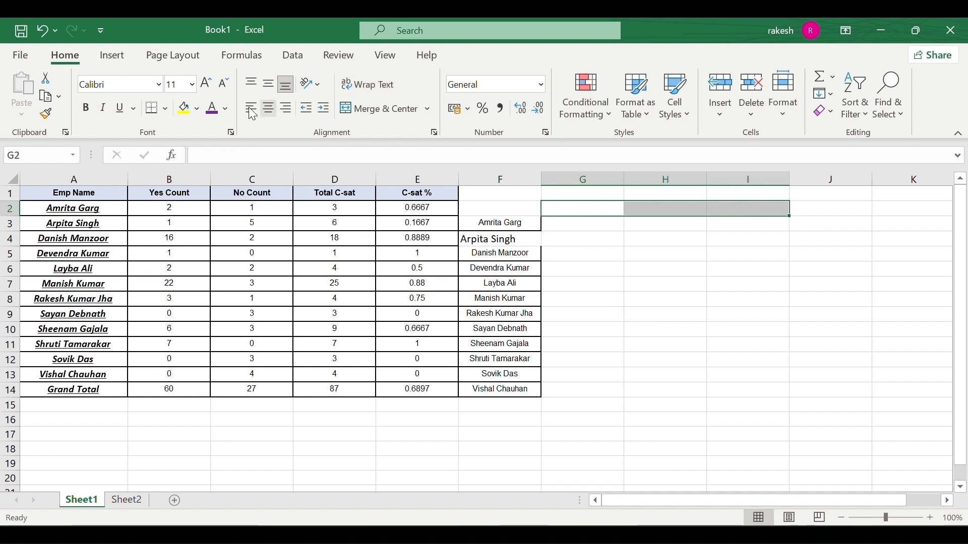
{"action": "left_click", "coordinate": [123, 112]}
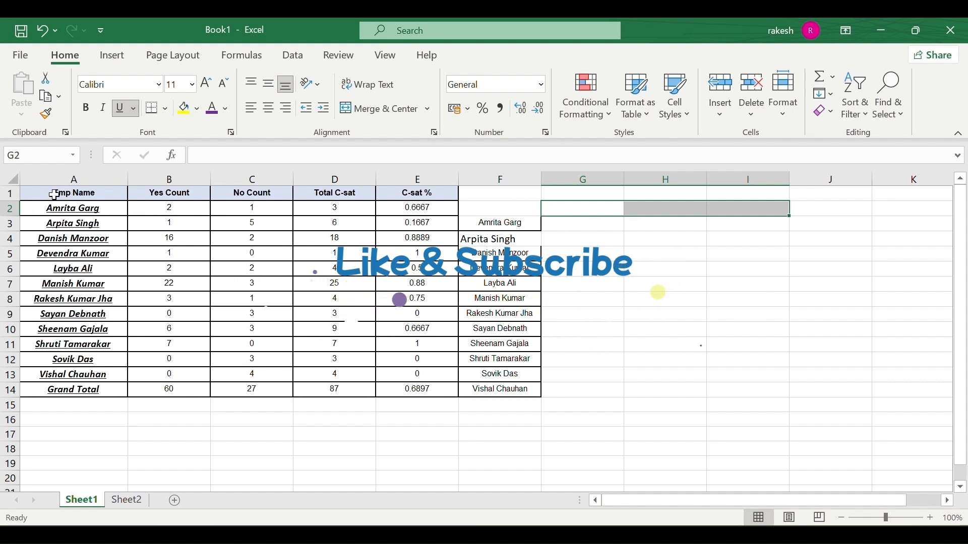
Give the Emp Name header in A1 a double underline.
{"action": "left_click", "coordinate": [54, 196]}
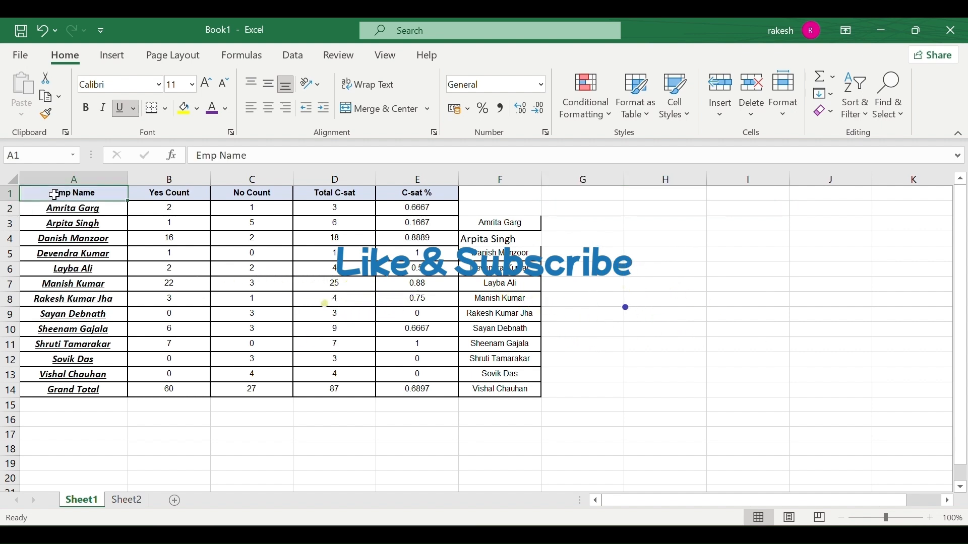
{"action": "left_click", "coordinate": [134, 107]}
{"action": "left_click", "coordinate": [145, 152]}
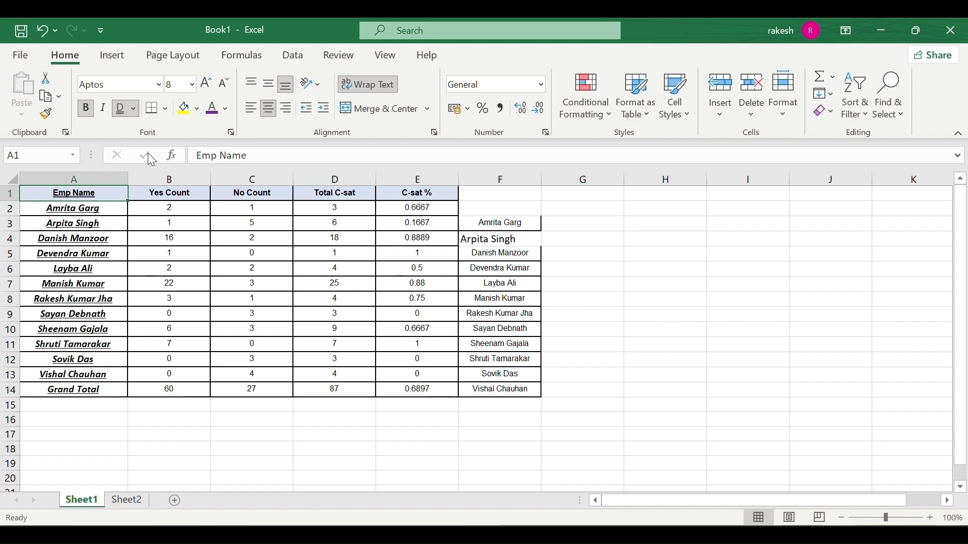
Give the Yes Count header in B1 a single underline.
{"action": "left_click", "coordinate": [201, 251]}
{"action": "left_click", "coordinate": [190, 191]}
{"action": "left_click", "coordinate": [86, 108]}
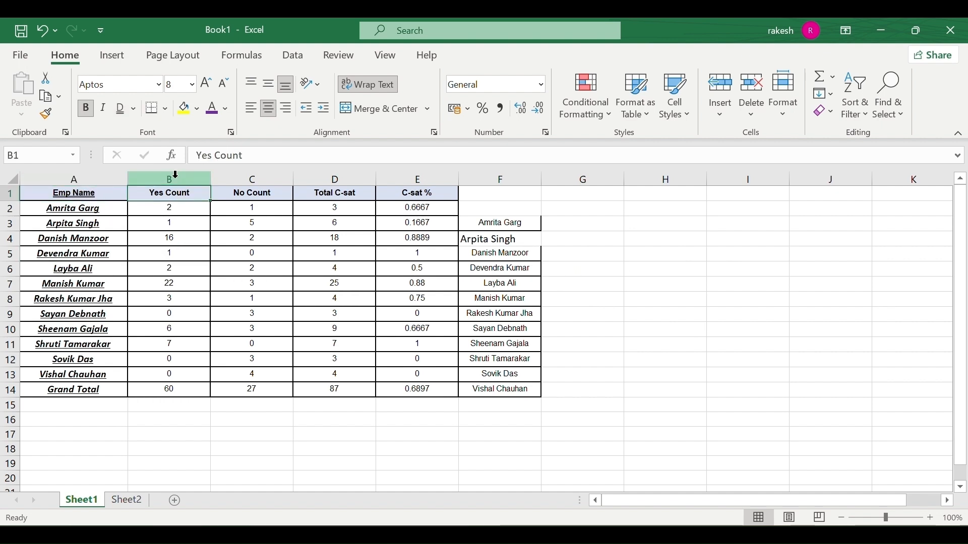
{"action": "left_click", "coordinate": [121, 108]}
{"action": "left_click", "coordinate": [134, 109]}
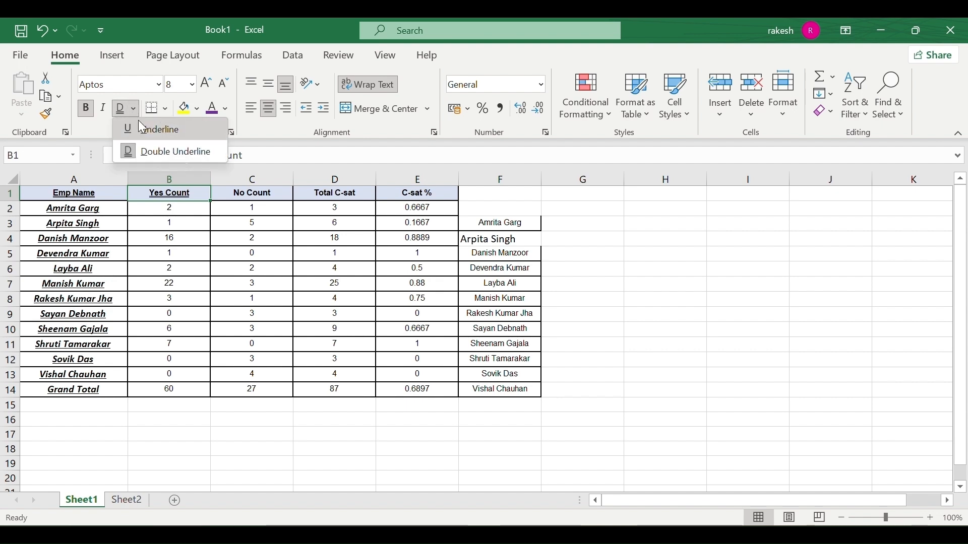
{"action": "left_click", "coordinate": [138, 123]}
{"action": "left_click", "coordinate": [193, 317]}
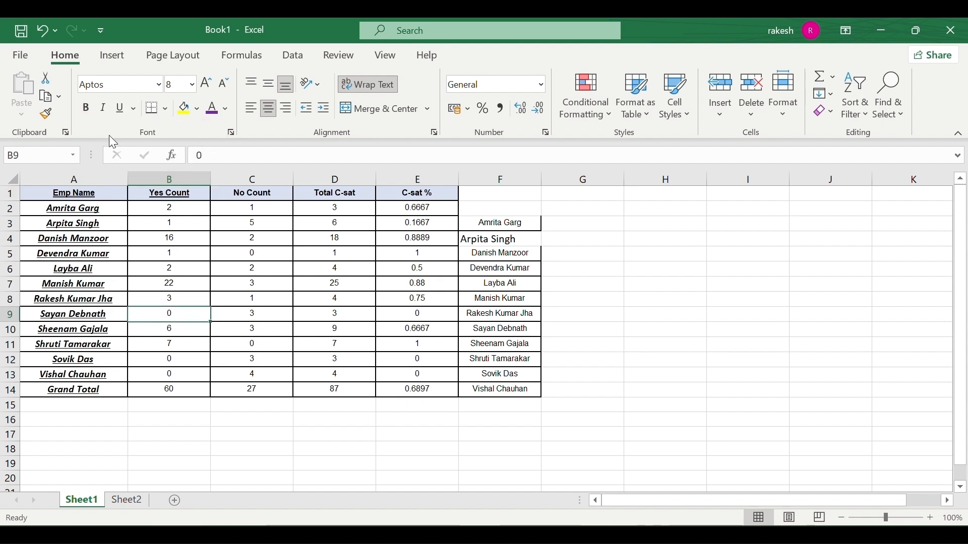
Look over the border styles for counts B2:C11 without applying any, then view Sheet2.
{"action": "left_click", "coordinate": [165, 109]}
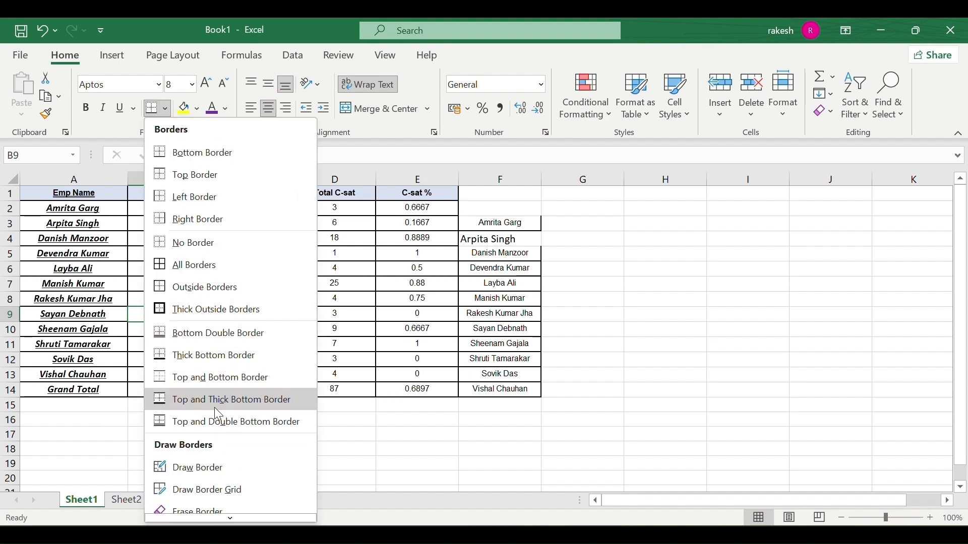
{"action": "left_click", "coordinate": [274, 375]}
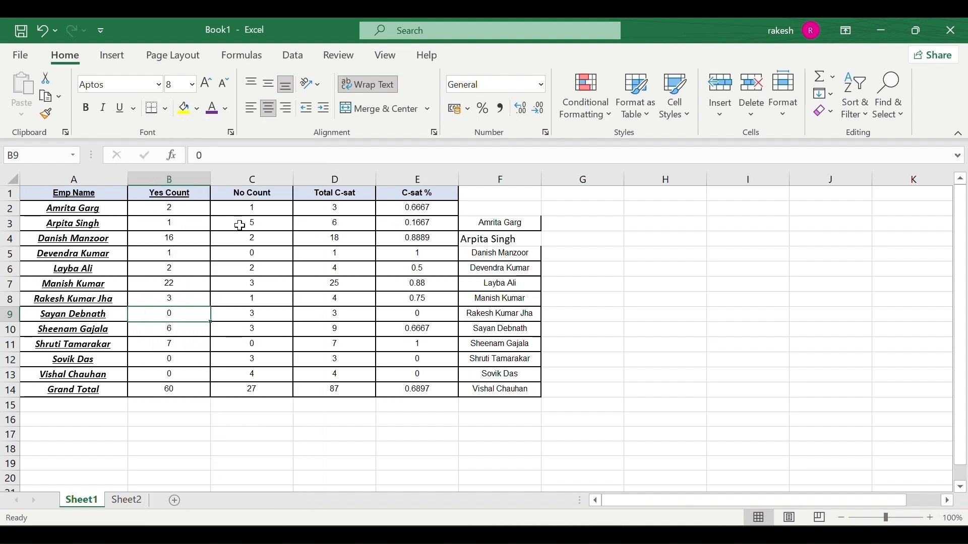
{"action": "left_click_drag", "start_coordinate": [164, 208], "coordinate": [288, 379]}
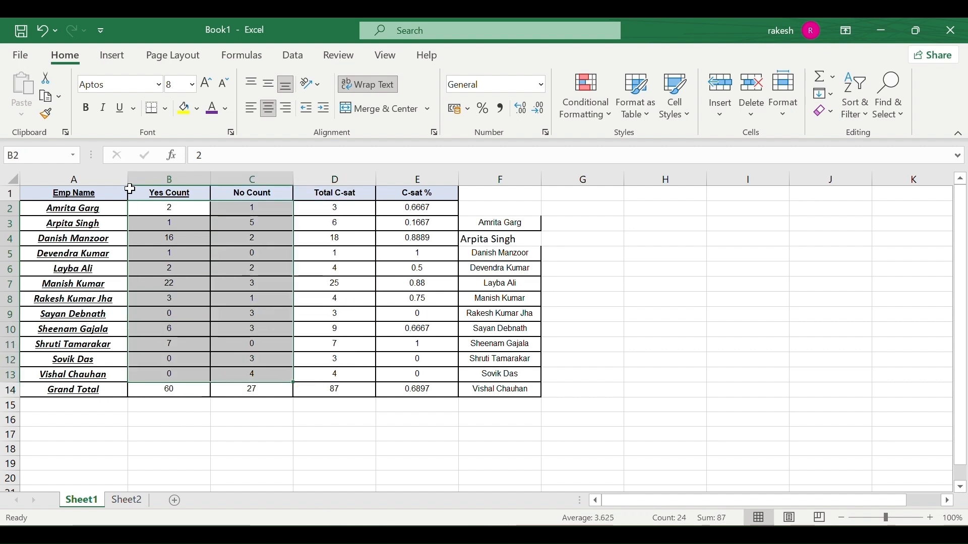
{"action": "left_click", "coordinate": [168, 108]}
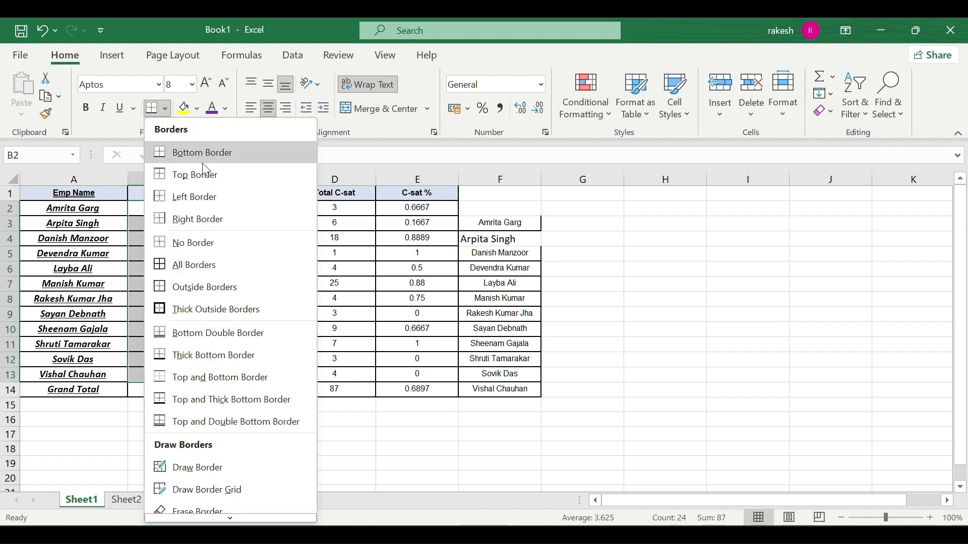
{"action": "left_click", "coordinate": [689, 221]}
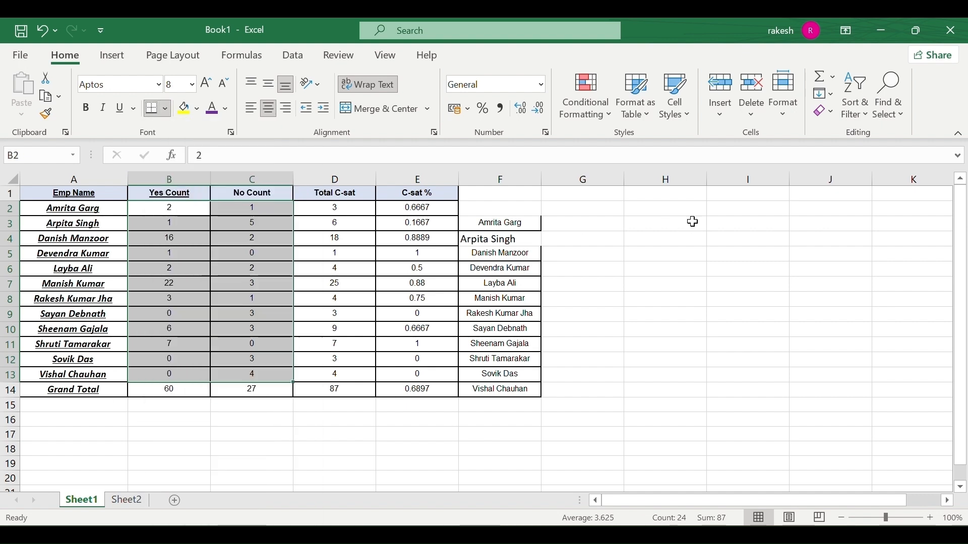
{"action": "left_click", "coordinate": [123, 500]}
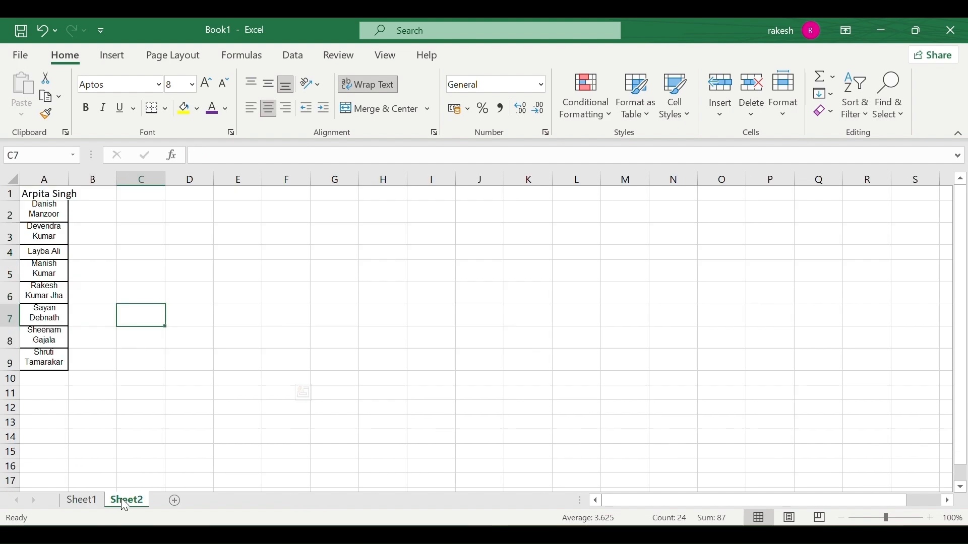
Add a new Sheet3, give C9 a bottom border, then remove all its borders.
{"action": "left_click", "coordinate": [174, 500]}
{"action": "left_click", "coordinate": [145, 304]}
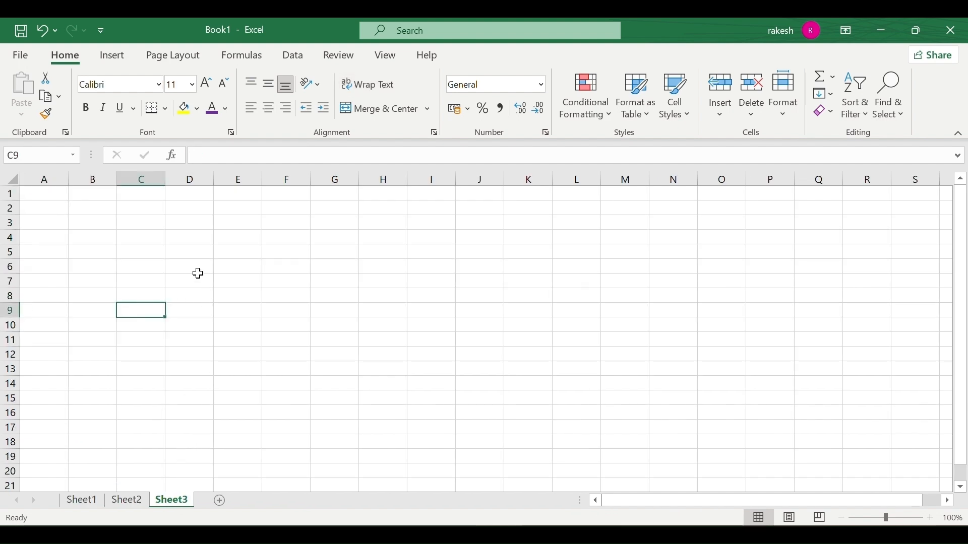
{"action": "left_click", "coordinate": [167, 115]}
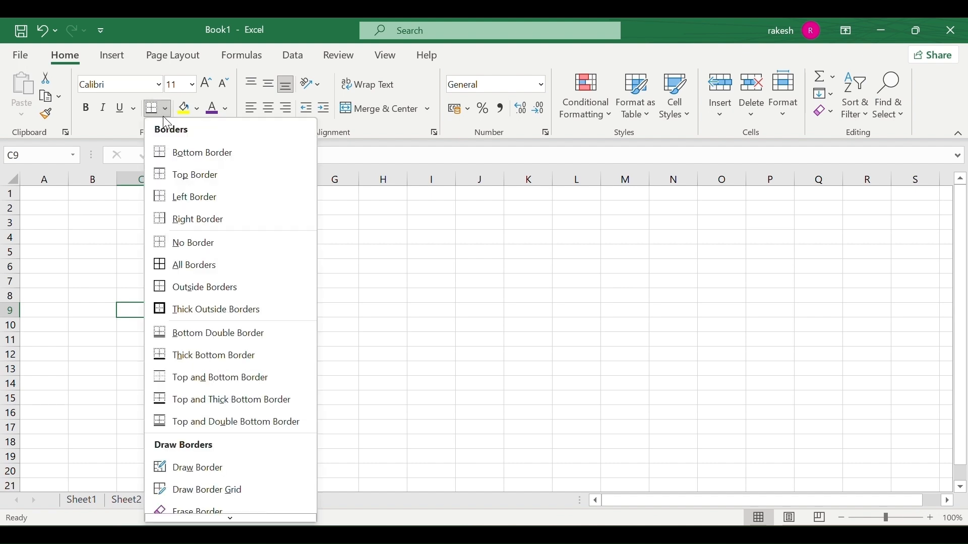
{"action": "left_click", "coordinate": [176, 151]}
{"action": "left_click", "coordinate": [177, 272]}
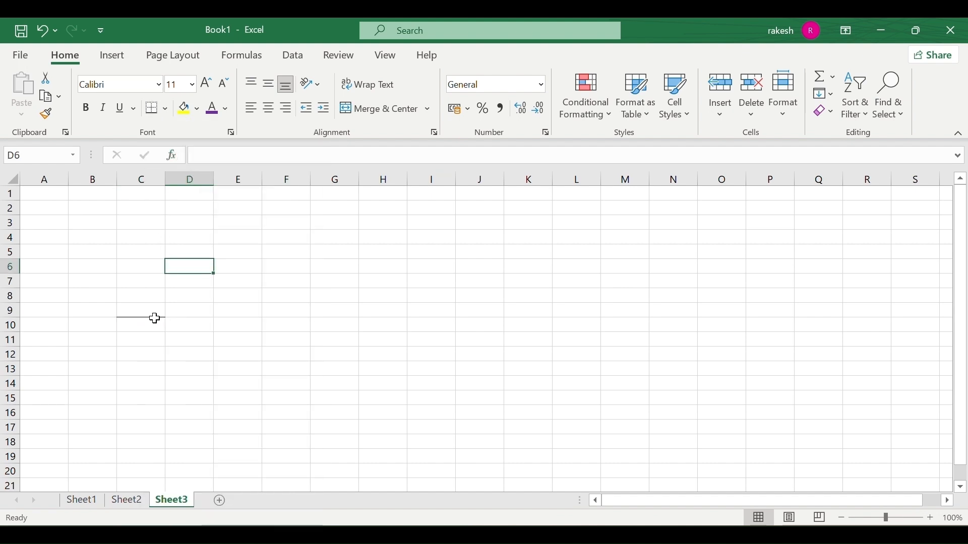
{"action": "left_click", "coordinate": [149, 318]}
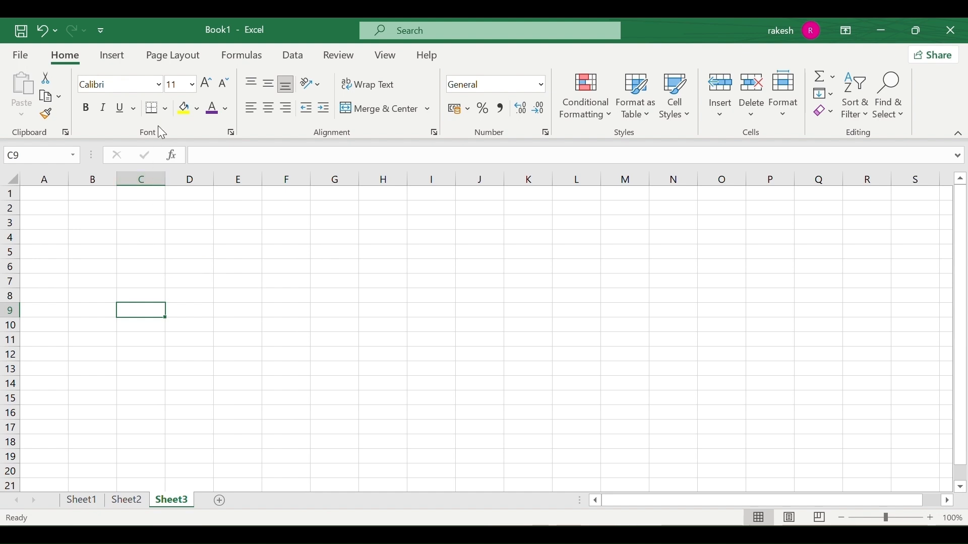
{"action": "left_click", "coordinate": [164, 109]}
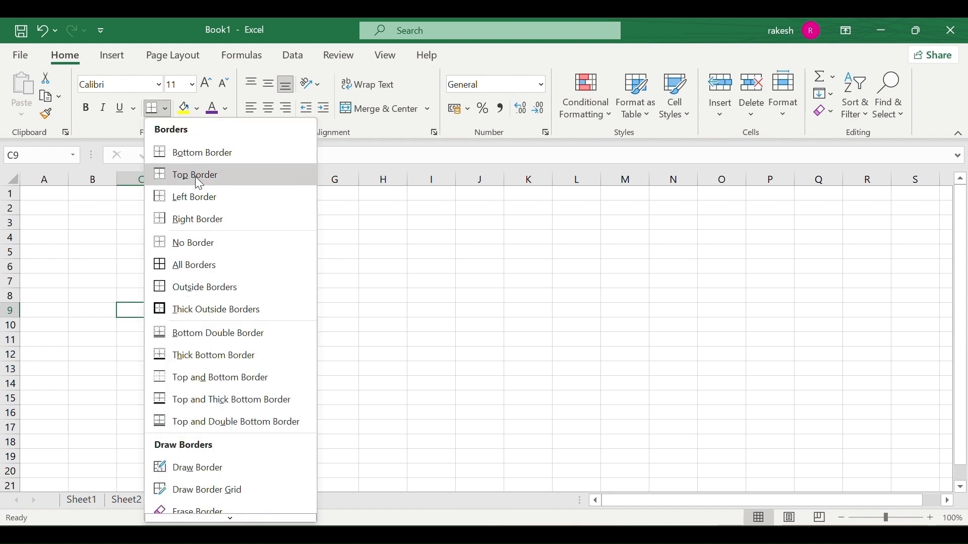
{"action": "left_click", "coordinate": [201, 243]}
Apply All Borders to cell C9.
{"action": "left_click", "coordinate": [177, 337]}
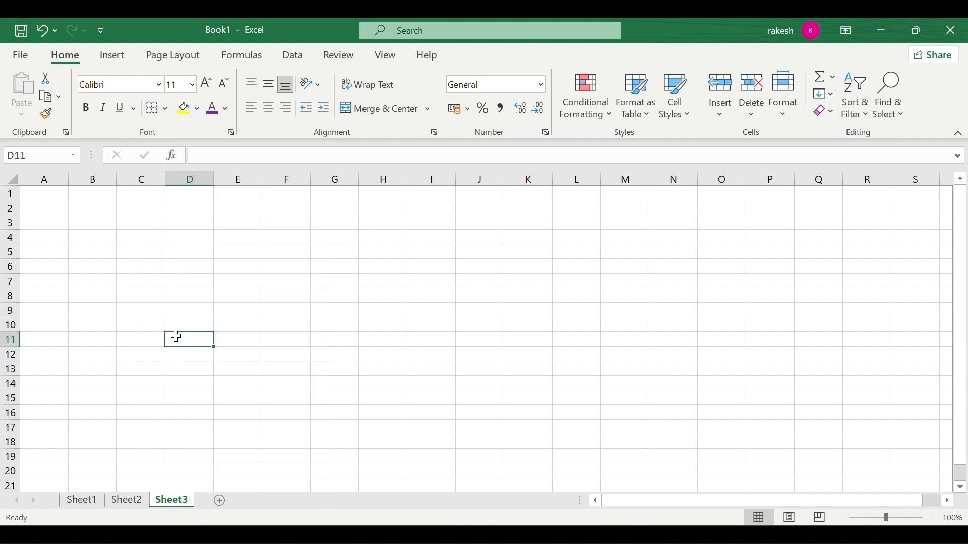
{"action": "left_click", "coordinate": [147, 310]}
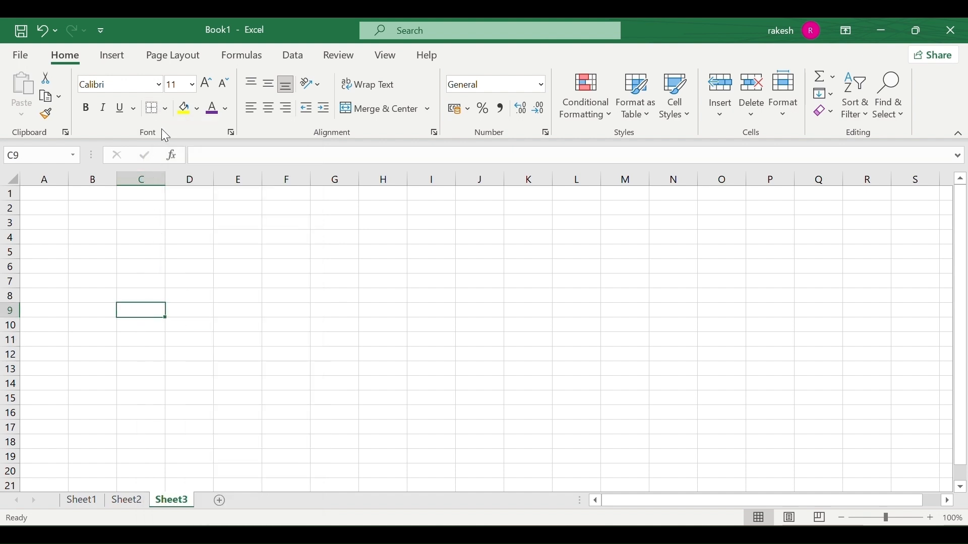
{"action": "left_click", "coordinate": [165, 109]}
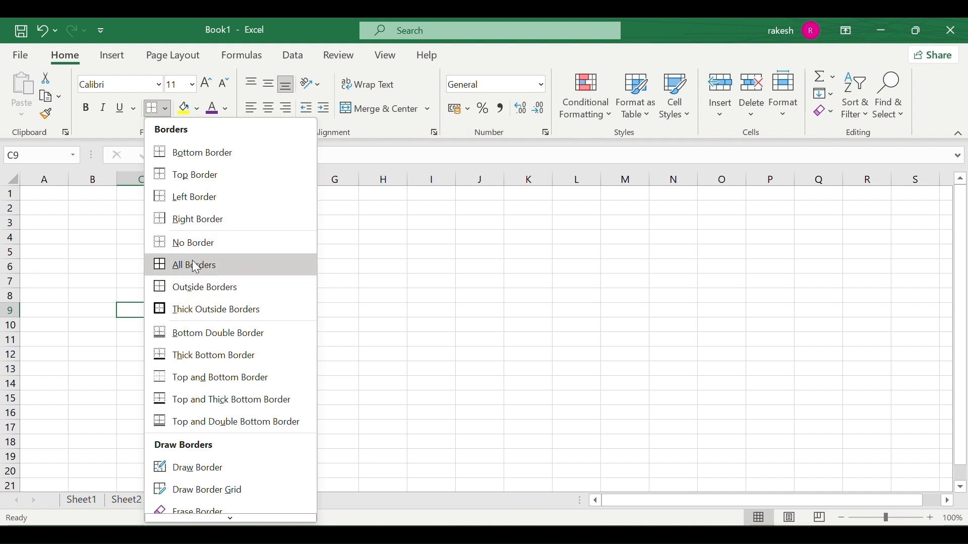
{"action": "left_click", "coordinate": [195, 271]}
Give cell C10 a thick outside border, then a double bottom border.
{"action": "left_click", "coordinate": [139, 385]}
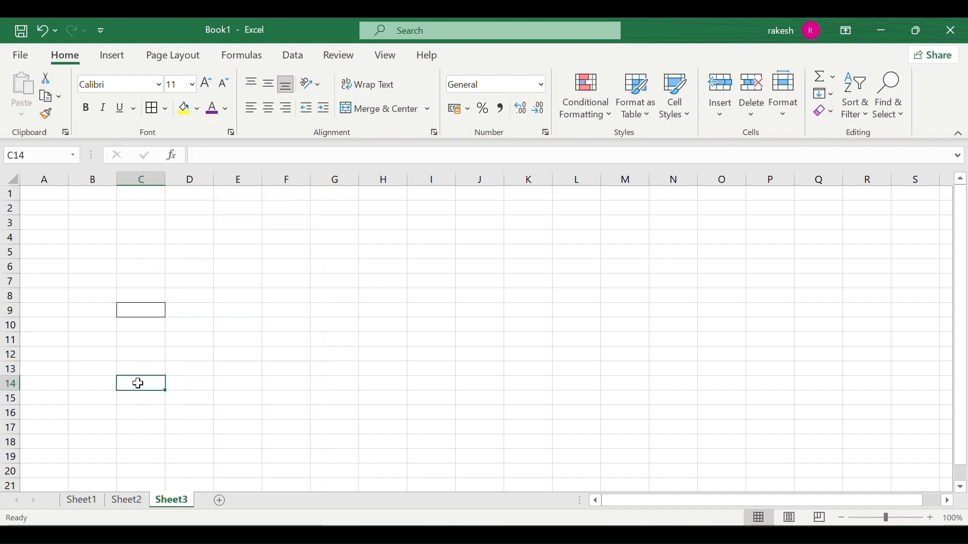
{"action": "left_click", "coordinate": [154, 324]}
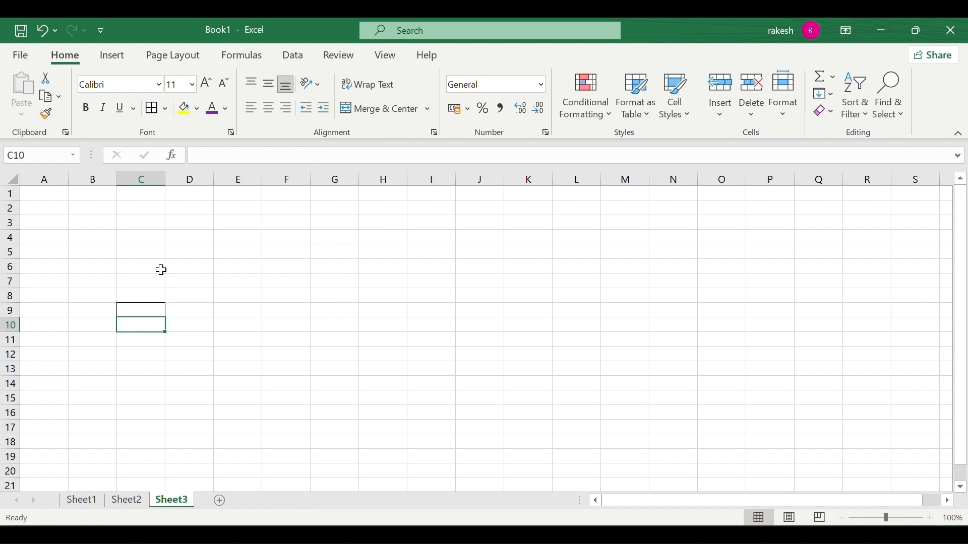
{"action": "left_click", "coordinate": [169, 111]}
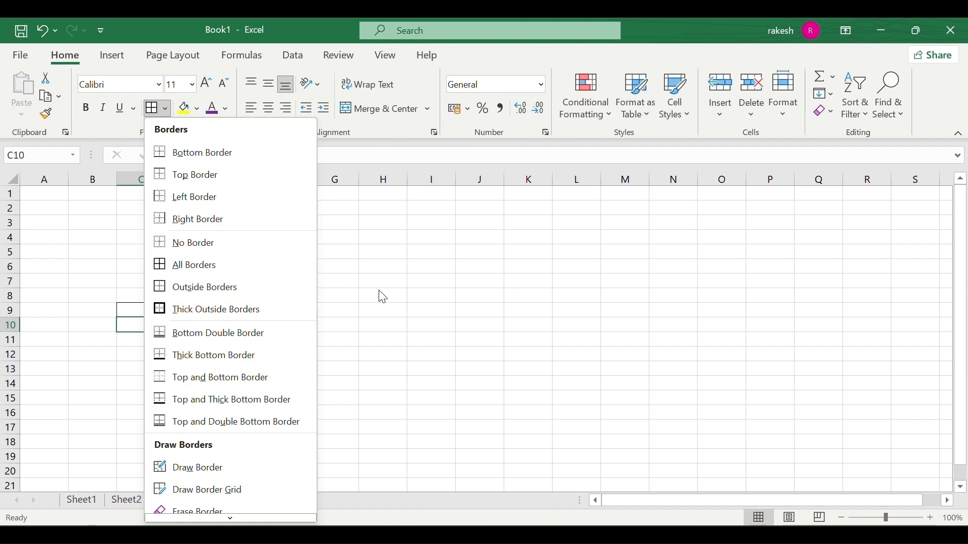
{"action": "left_click", "coordinate": [259, 309]}
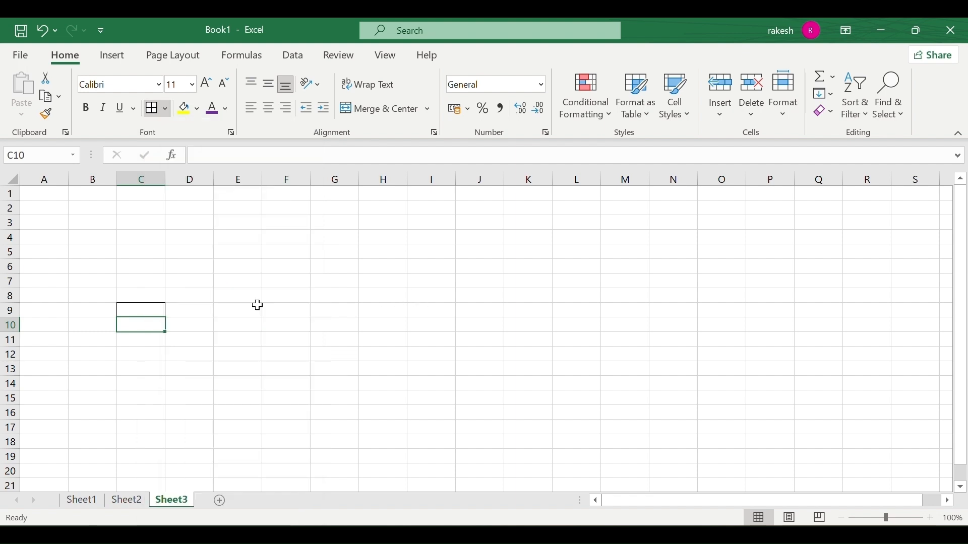
{"action": "left_click", "coordinate": [211, 342]}
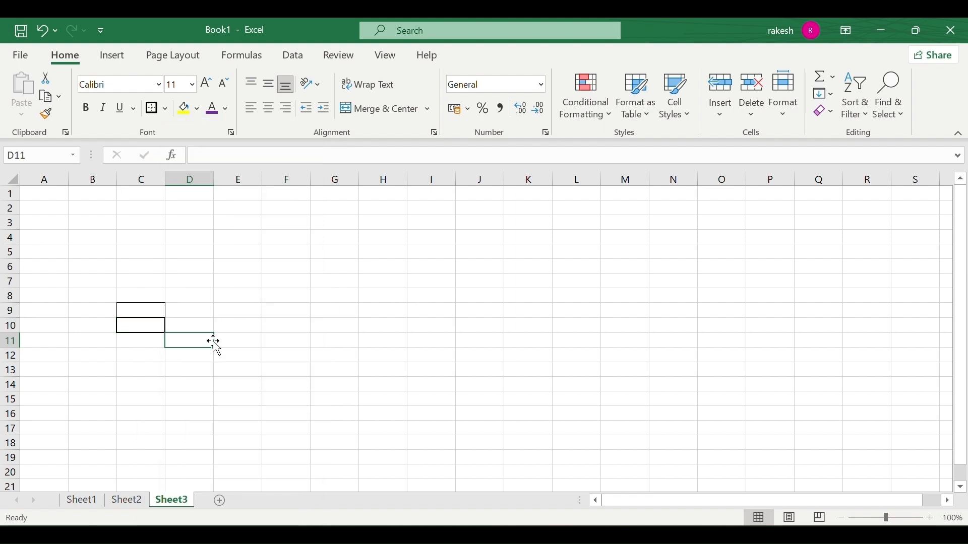
{"action": "left_click", "coordinate": [134, 328]}
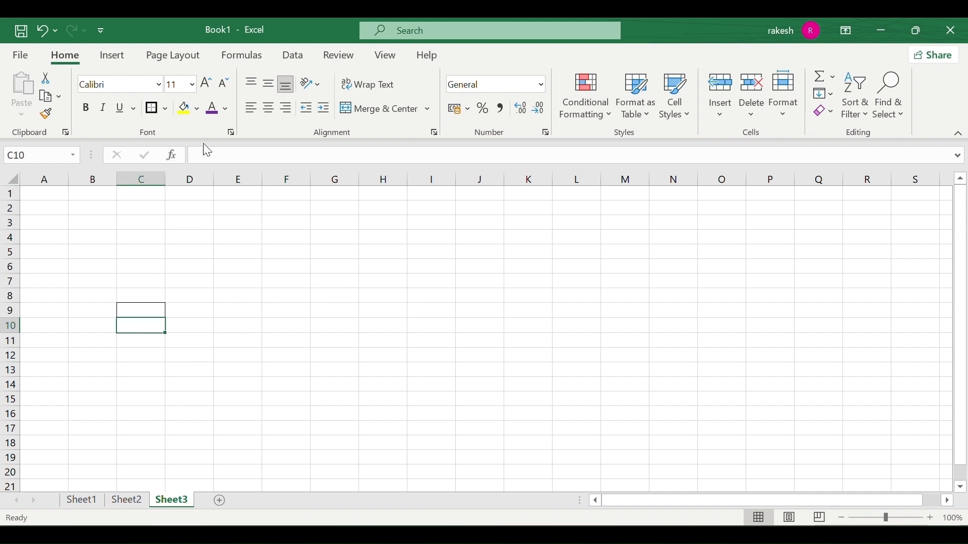
{"action": "left_click", "coordinate": [166, 109]}
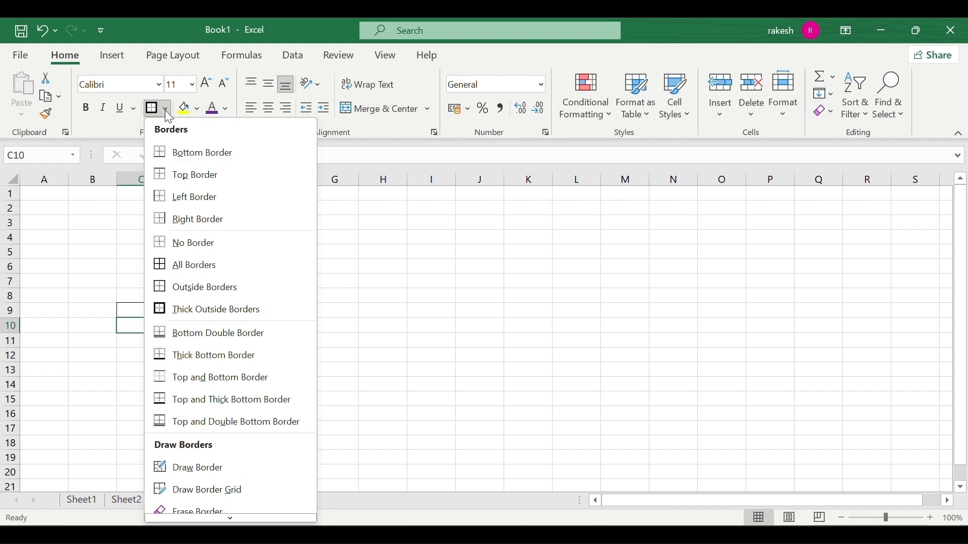
{"action": "left_click", "coordinate": [246, 335]}
{"action": "left_click", "coordinate": [138, 371]}
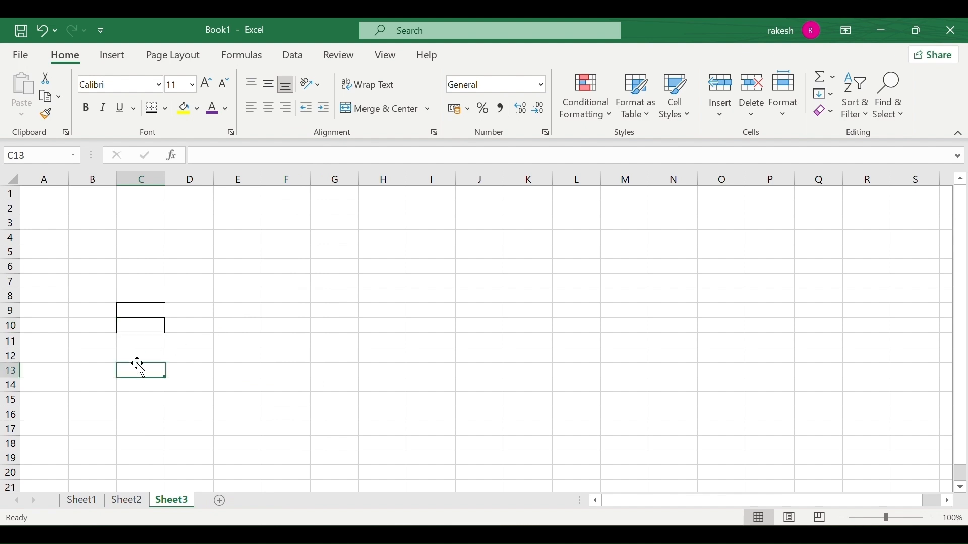
{"action": "left_click", "coordinate": [144, 330]}
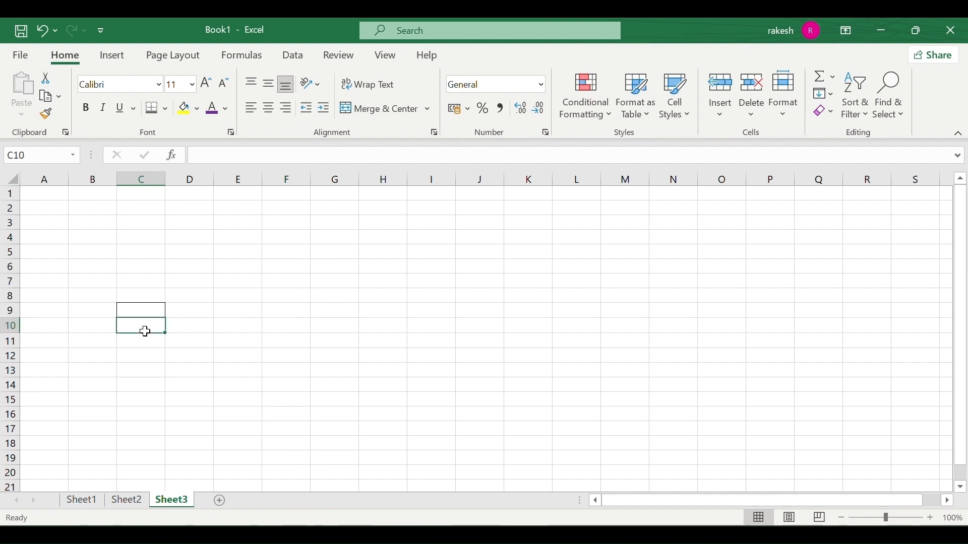
{"action": "left_click", "coordinate": [169, 108]}
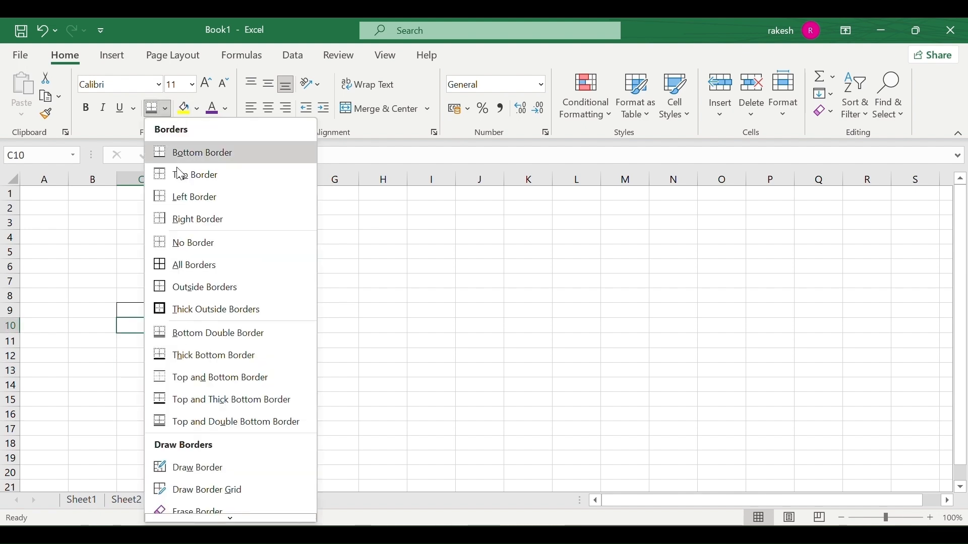
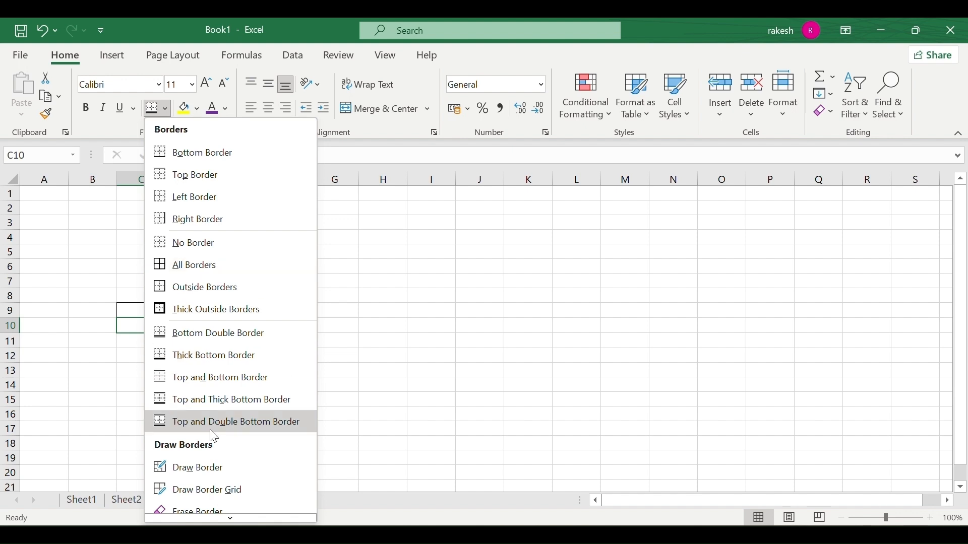
Hand-draw a box around F6 and a line along the top of G6:H6.
{"action": "scroll", "coordinate": [219, 352], "scroll_direction": "down", "scroll_amount": 2}
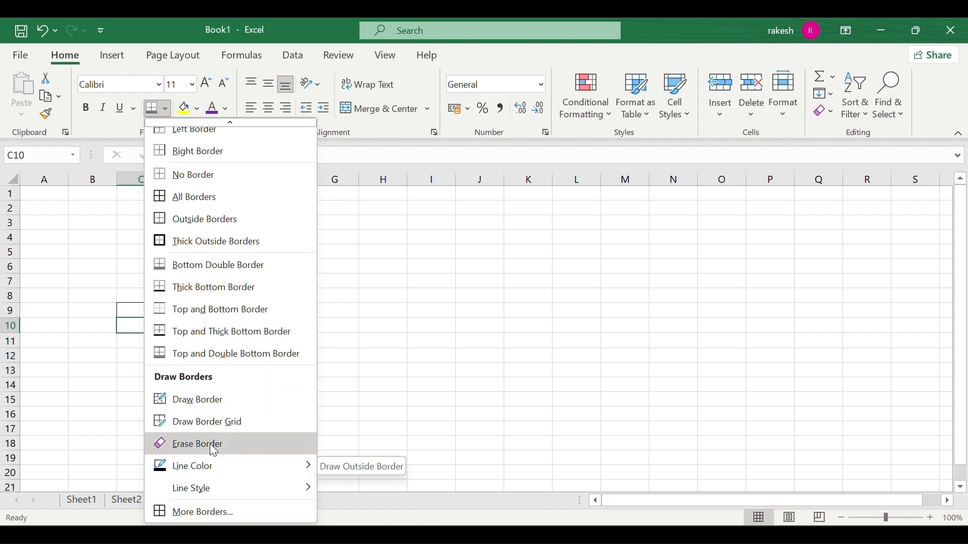
{"action": "left_click", "coordinate": [188, 404]}
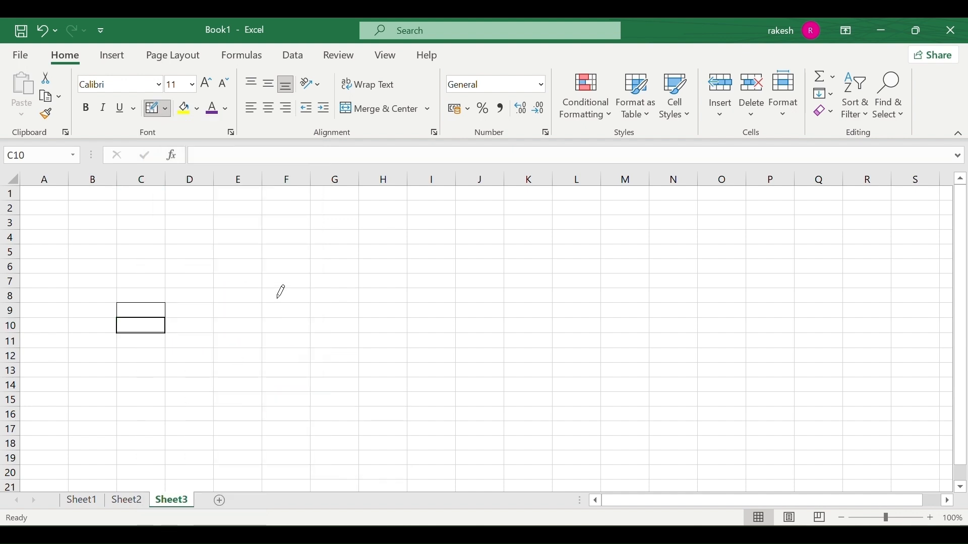
{"action": "left_click", "coordinate": [304, 263]}
{"action": "left_click_drag", "start_coordinate": [326, 259], "coordinate": [350, 258]}
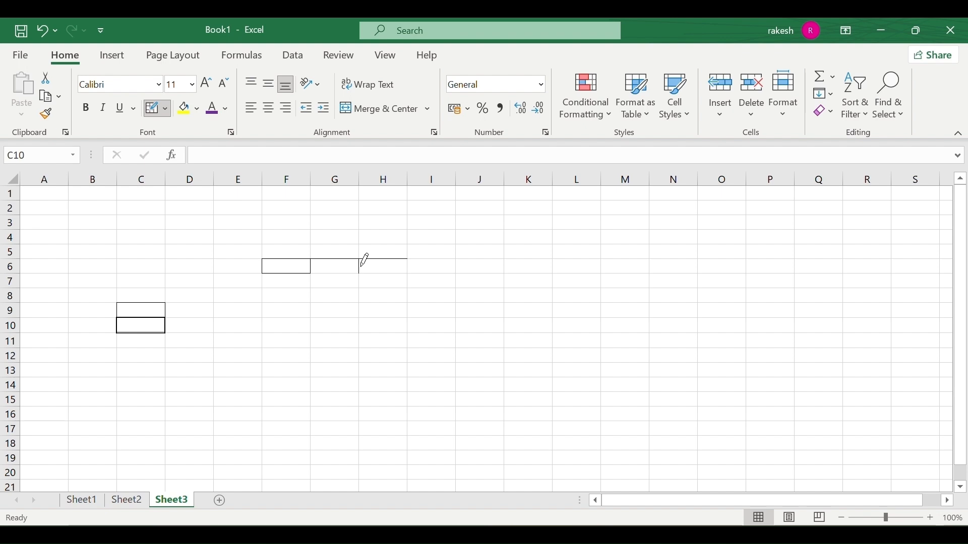
Draw a bordered grid over F8:G15 with Draw Border Grid.
{"action": "left_click", "coordinate": [166, 108]}
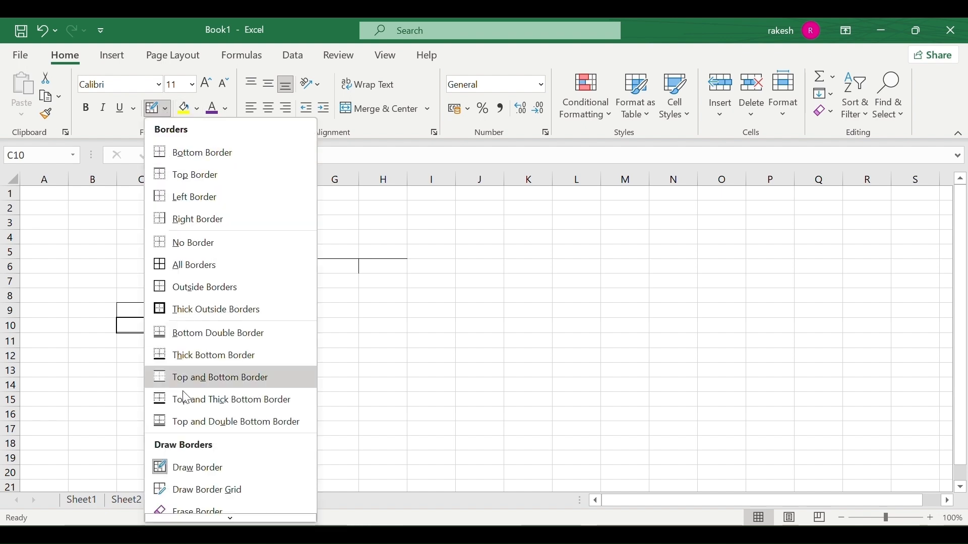
{"action": "scroll", "coordinate": [191, 403], "scroll_direction": "down", "scroll_amount": 1}
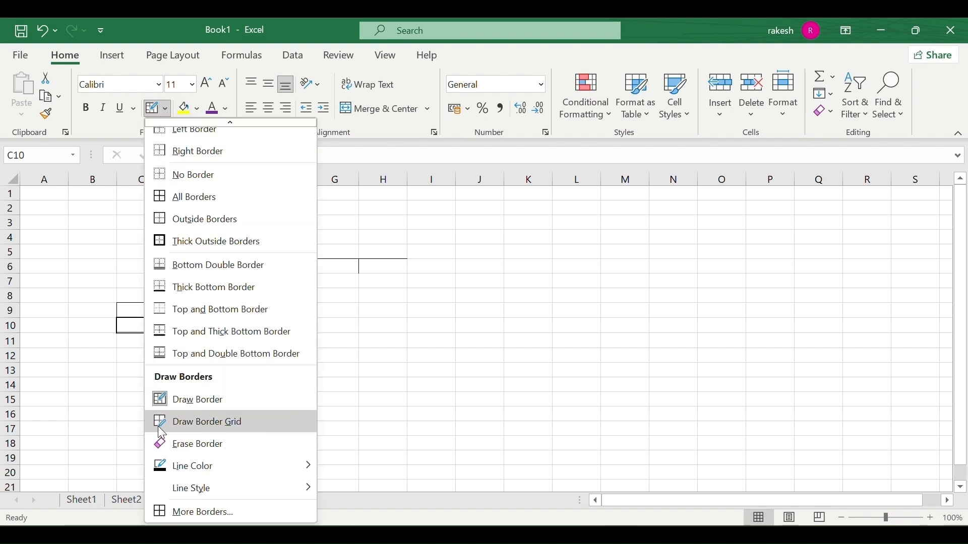
{"action": "left_click", "coordinate": [204, 426]}
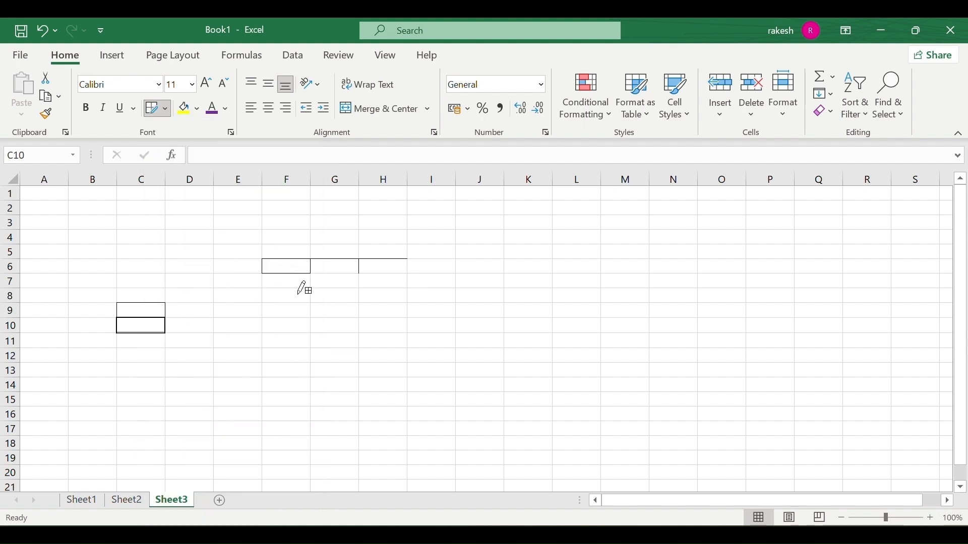
{"action": "mouse_move", "coordinate": [303, 290]}
{"action": "left_mouse_down"}
{"action": "mouse_move", "coordinate": [352, 330]}
{"action": "mouse_move", "coordinate": [352, 396]}
{"action": "left_mouse_up"}
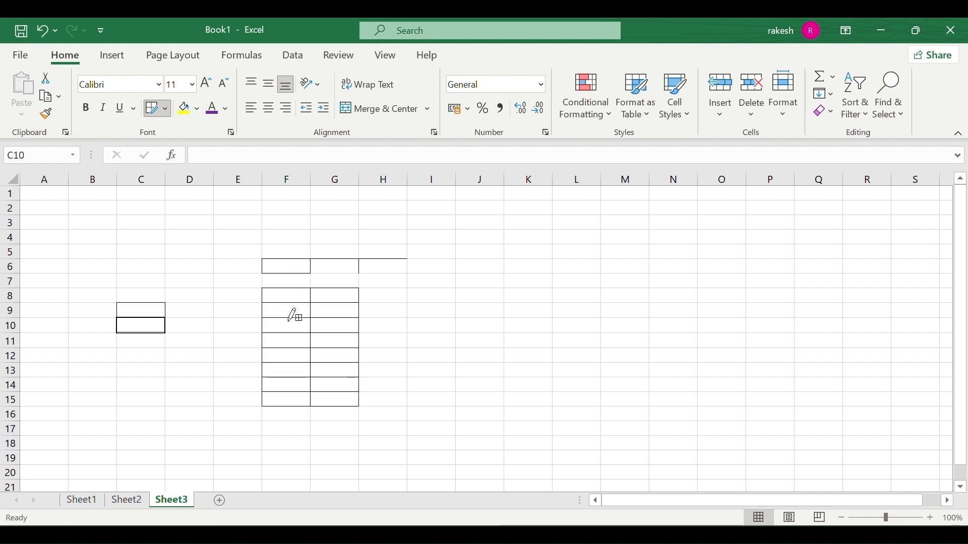
Erase all hand-drawn borders around C9, C10, F6 and across columns F to H.
{"action": "left_click", "coordinate": [165, 108]}
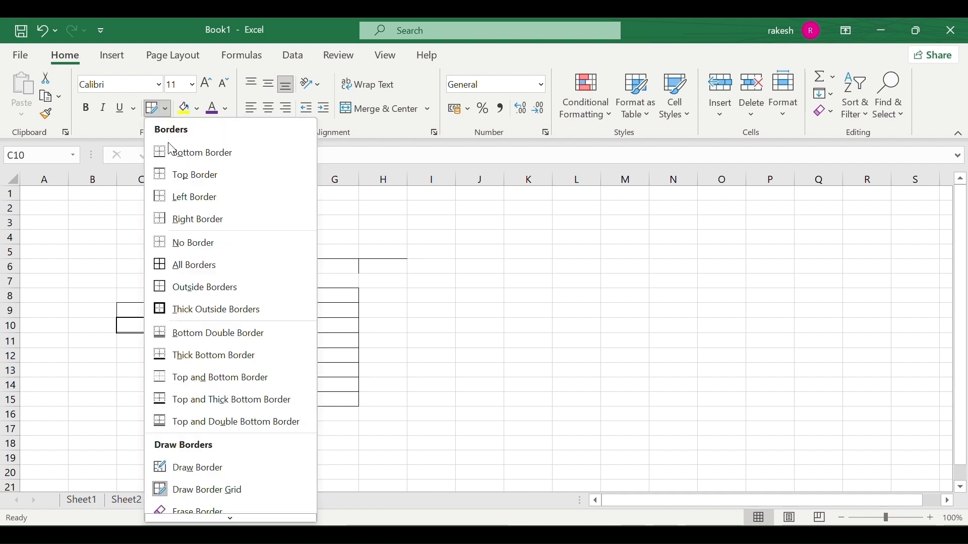
{"action": "scroll", "coordinate": [212, 282], "scroll_direction": "down", "scroll_amount": 1}
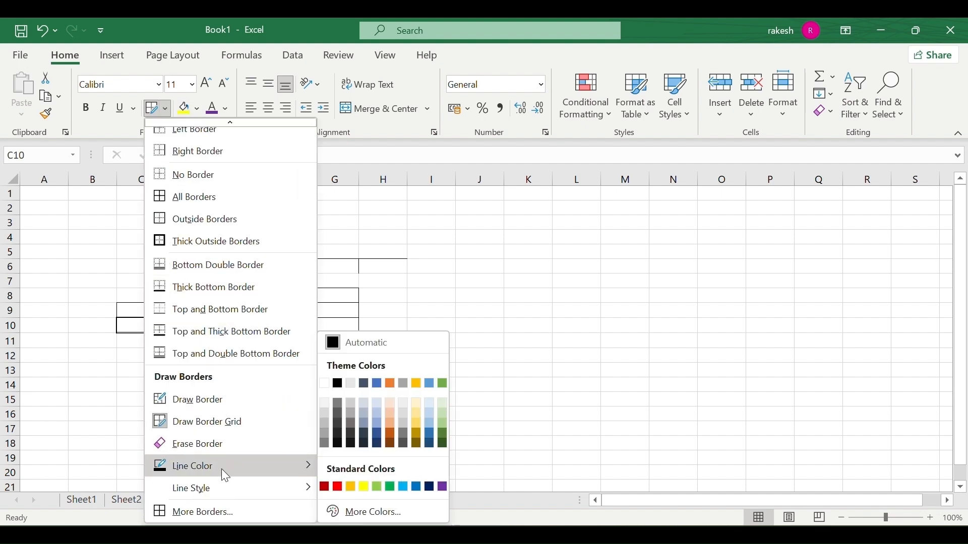
{"action": "left_click", "coordinate": [211, 443]}
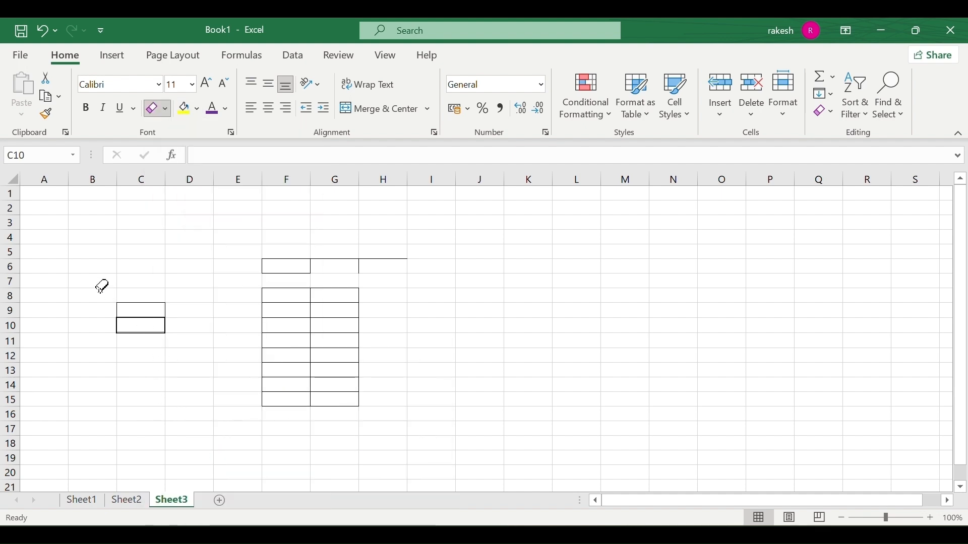
{"action": "mouse_move", "coordinate": [102, 286]}
{"action": "left_mouse_down"}
{"action": "mouse_move", "coordinate": [153, 356]}
{"action": "mouse_move", "coordinate": [201, 358]}
{"action": "left_mouse_up"}
{"action": "mouse_move", "coordinate": [335, 304]}
{"action": "left_mouse_down"}
{"action": "mouse_move", "coordinate": [265, 406]}
{"action": "mouse_move", "coordinate": [411, 380]}
{"action": "left_mouse_up"}
{"action": "left_click", "coordinate": [276, 258]}
{"action": "key", "text": "Escape"}
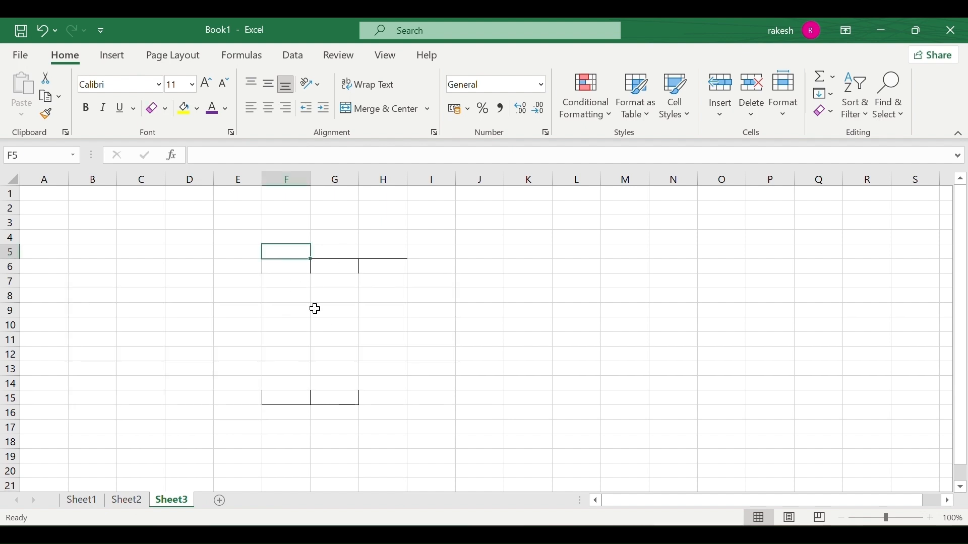
{"action": "left_click", "coordinate": [152, 109]}
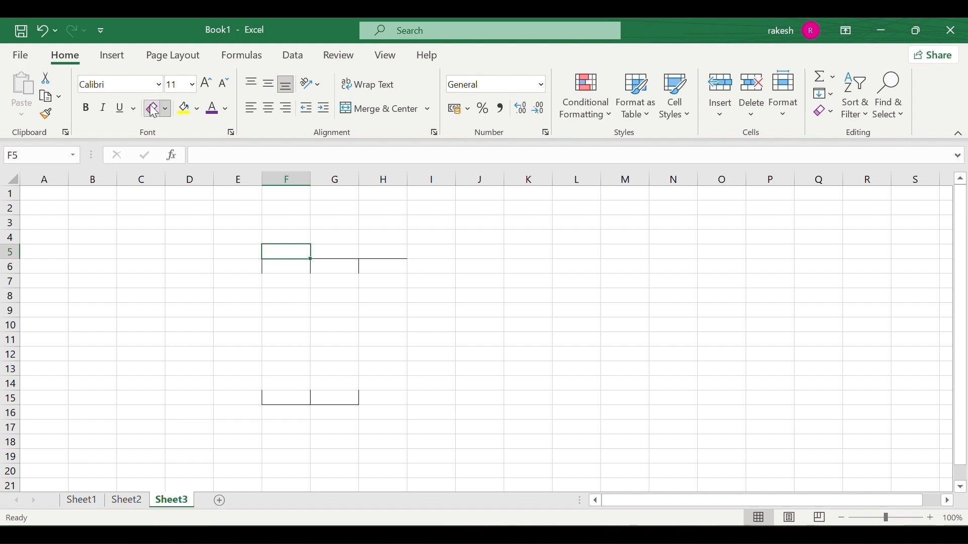
{"action": "mouse_move", "coordinate": [264, 258]}
{"action": "left_mouse_down"}
{"action": "mouse_move", "coordinate": [454, 399]}
{"action": "mouse_move", "coordinate": [441, 425]}
{"action": "left_mouse_up"}
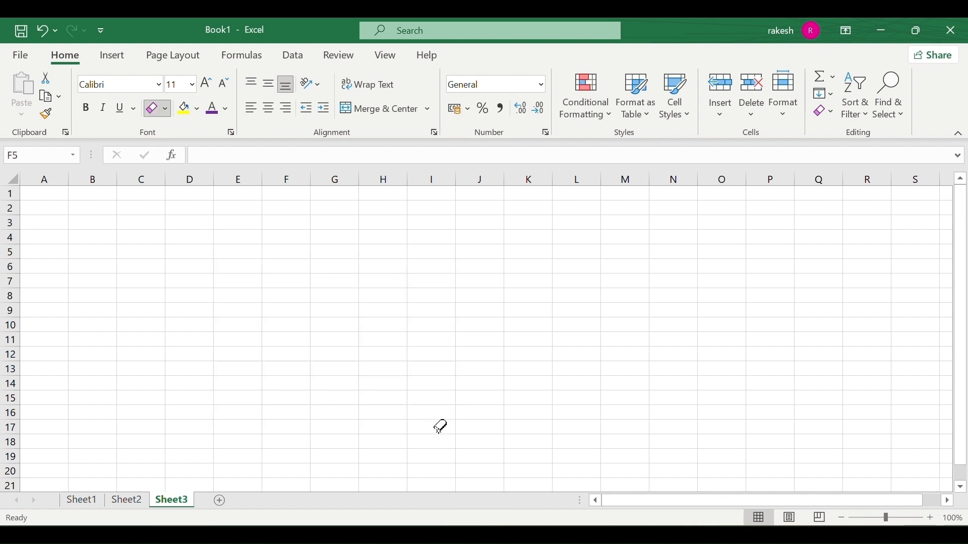
Choose a new border line colour from Line Color.
{"action": "left_click", "coordinate": [165, 109]}
{"action": "scroll", "coordinate": [222, 353], "scroll_direction": "down", "scroll_amount": 2}
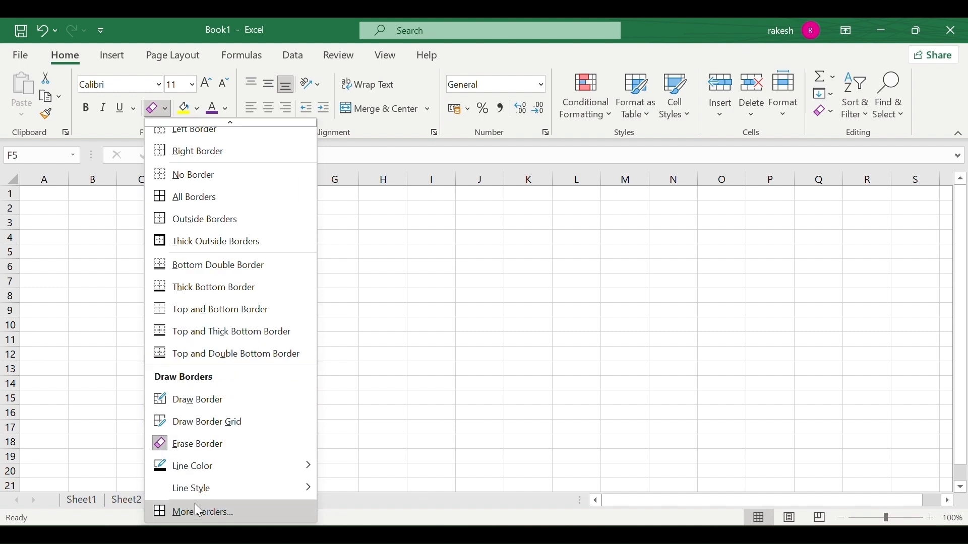
{"action": "mouse_move", "coordinate": [223, 461]}
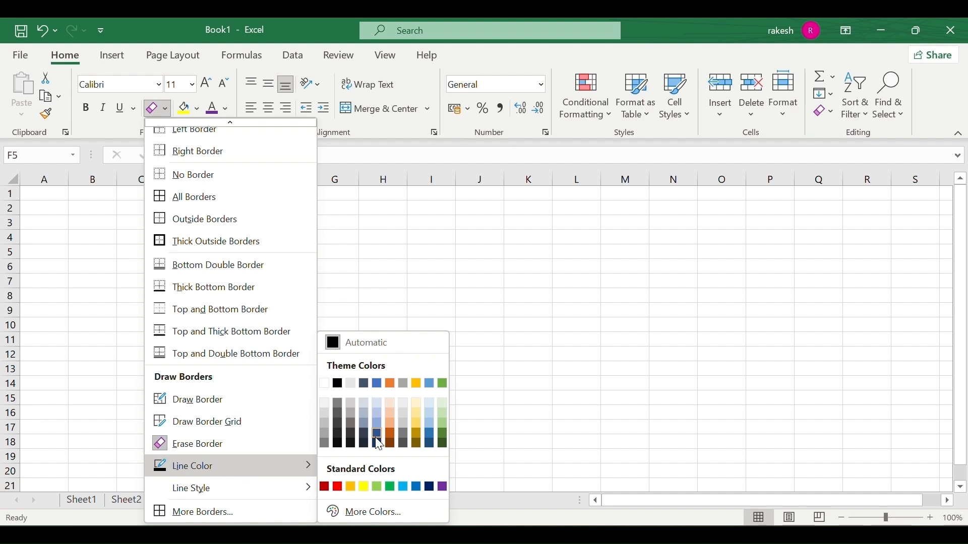
{"action": "left_click", "coordinate": [422, 433]}
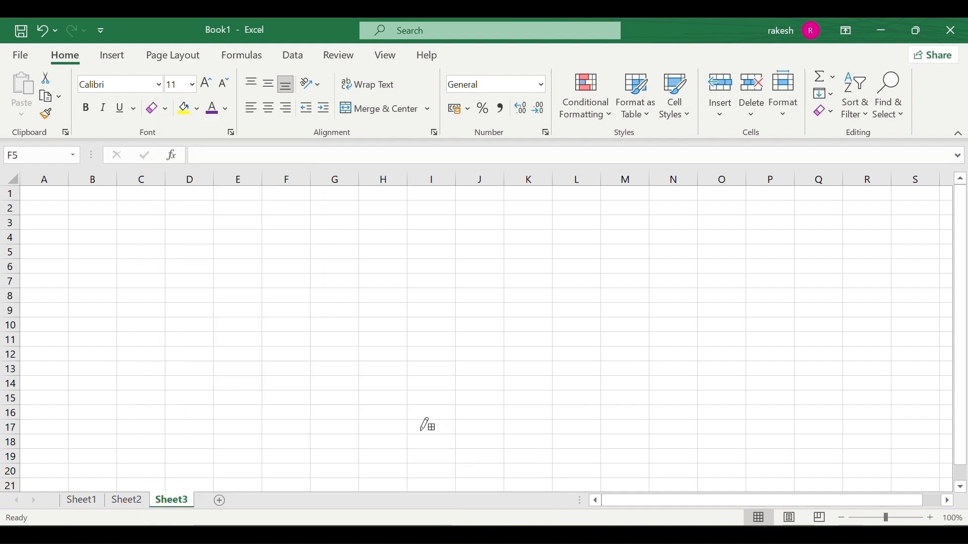
{"action": "left_click", "coordinate": [165, 109]}
Give cell F5 a thick outside border and reselect F5.
{"action": "left_click", "coordinate": [217, 309]}
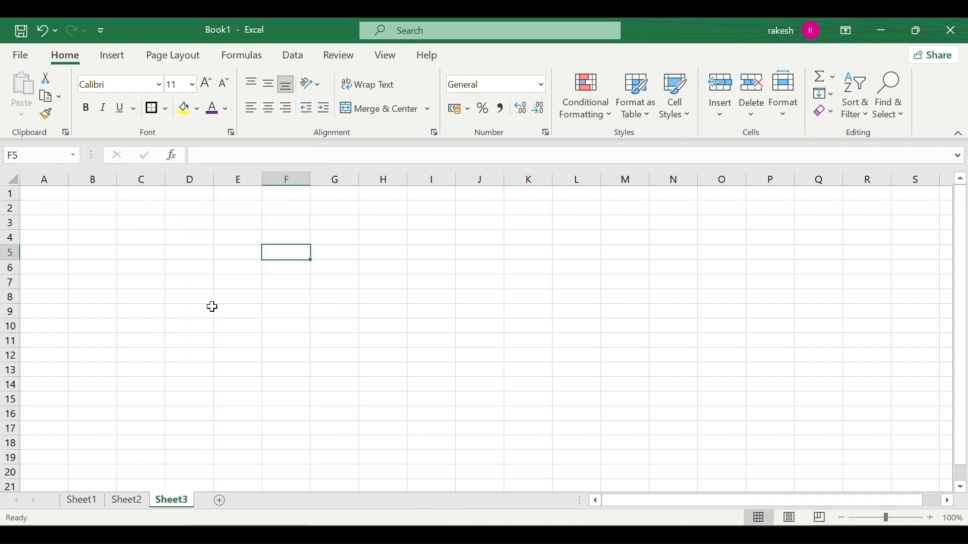
{"action": "left_click", "coordinate": [296, 288]}
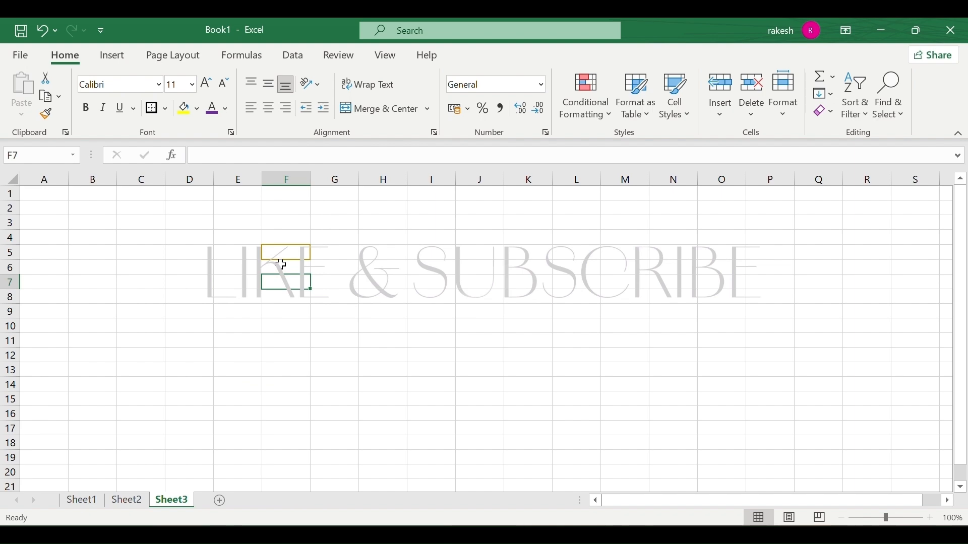
{"action": "scroll", "coordinate": [282, 264], "scroll_direction": "down", "scroll_amount": 3}
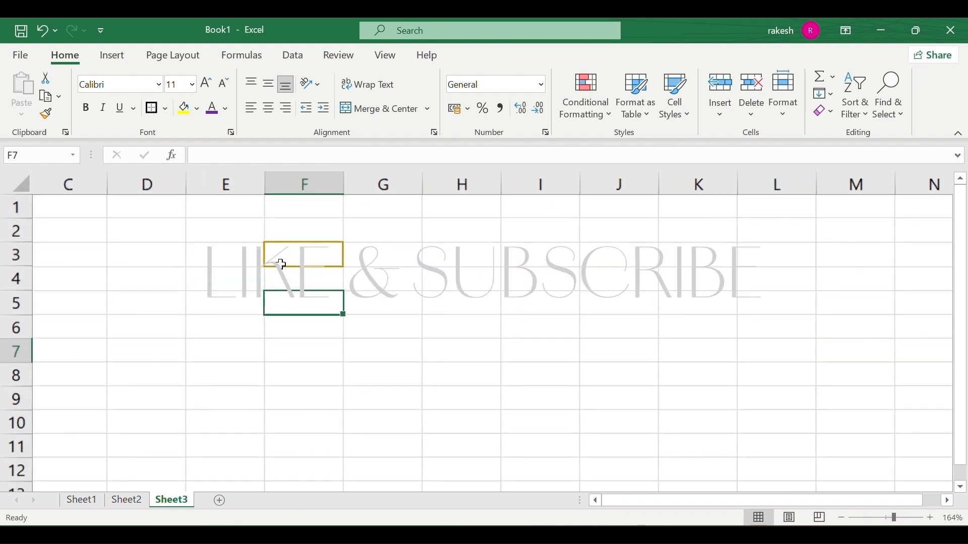
{"action": "scroll", "coordinate": [279, 264], "scroll_direction": "down", "scroll_amount": 1}
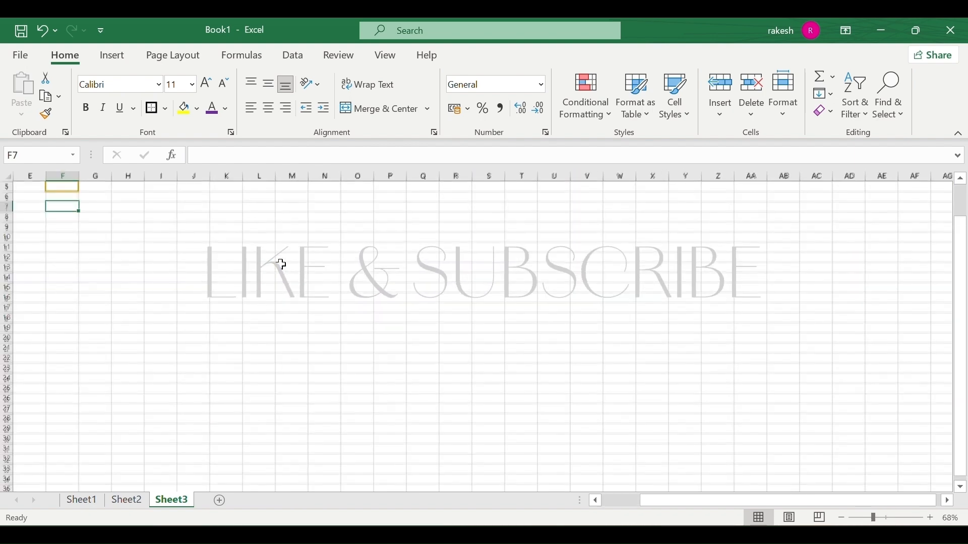
{"action": "scroll", "coordinate": [117, 214], "scroll_direction": "up", "scroll_amount": 5}
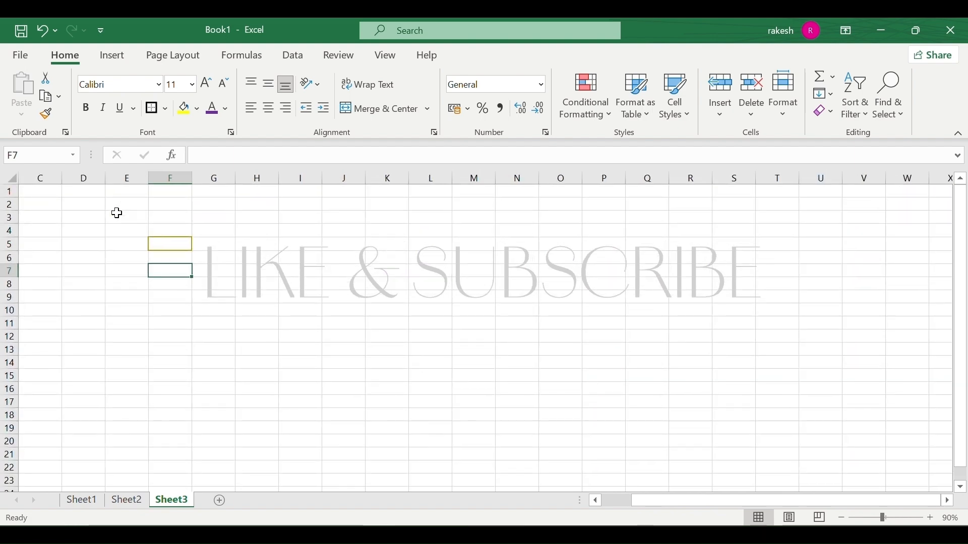
{"action": "left_click", "coordinate": [226, 278]}
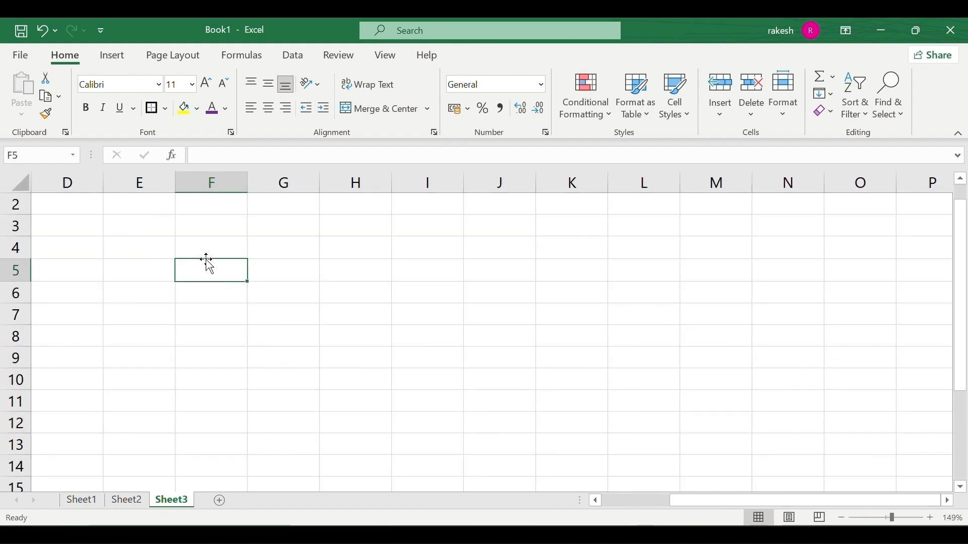
Draw gold dash-dot bottom borders under F5–F8 and a dash-dot line down the G/H boundary.
{"action": "left_click", "coordinate": [168, 107]}
{"action": "scroll", "coordinate": [202, 264], "scroll_direction": "down", "scroll_amount": 2}
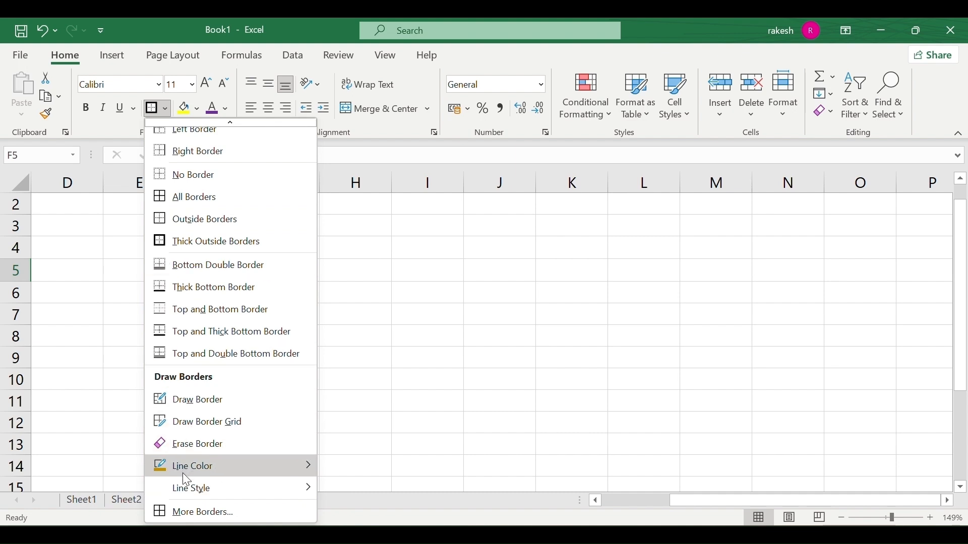
{"action": "mouse_move", "coordinate": [216, 484]}
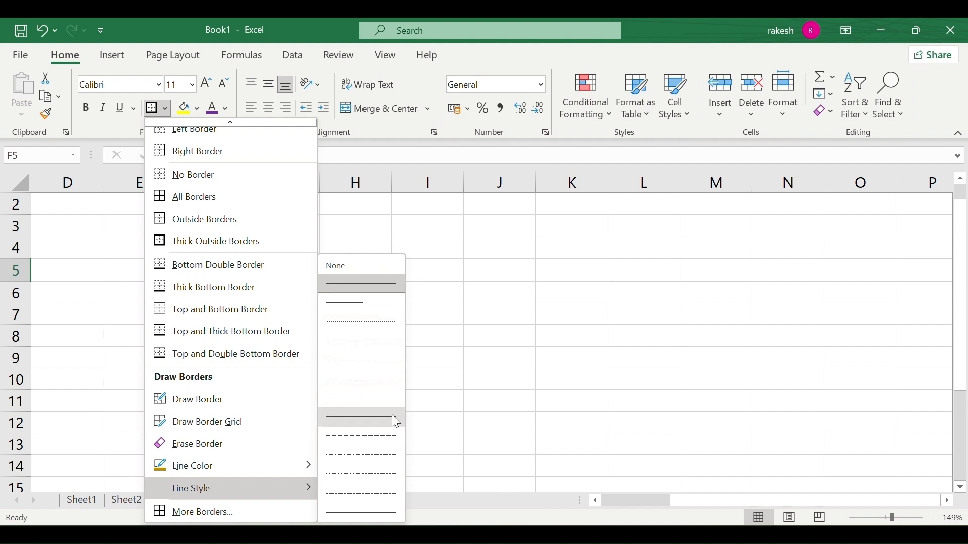
{"action": "left_click", "coordinate": [371, 490]}
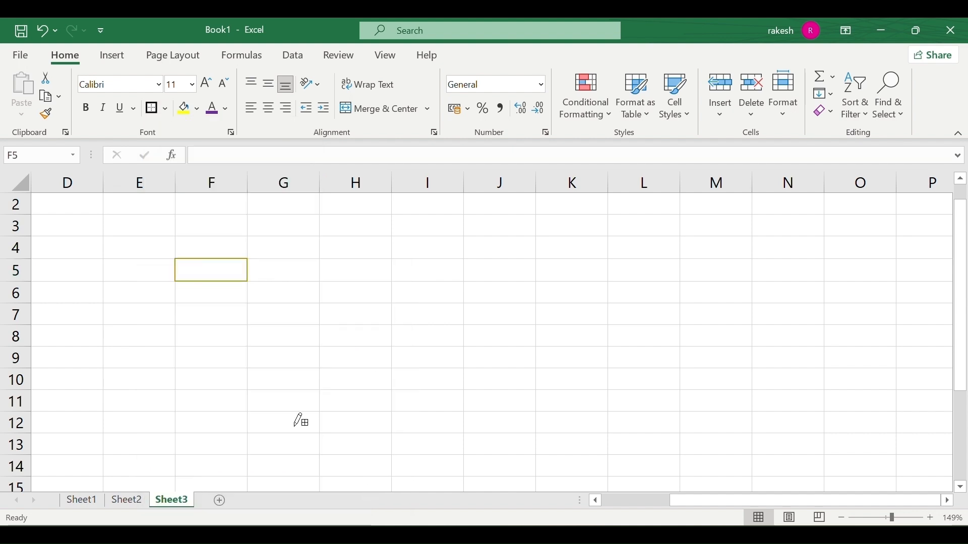
{"action": "left_click", "coordinate": [201, 282]}
{"action": "left_click", "coordinate": [218, 302]}
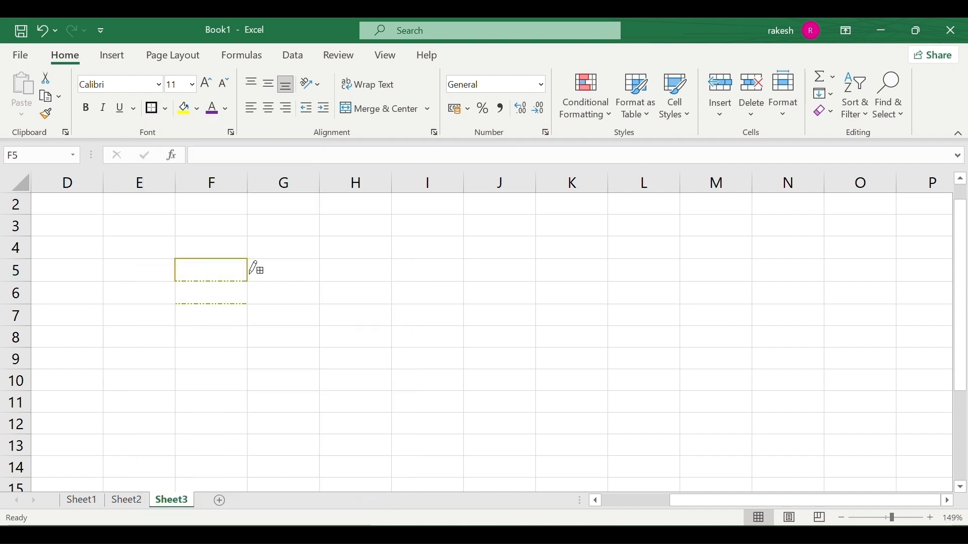
{"action": "left_click", "coordinate": [220, 327]}
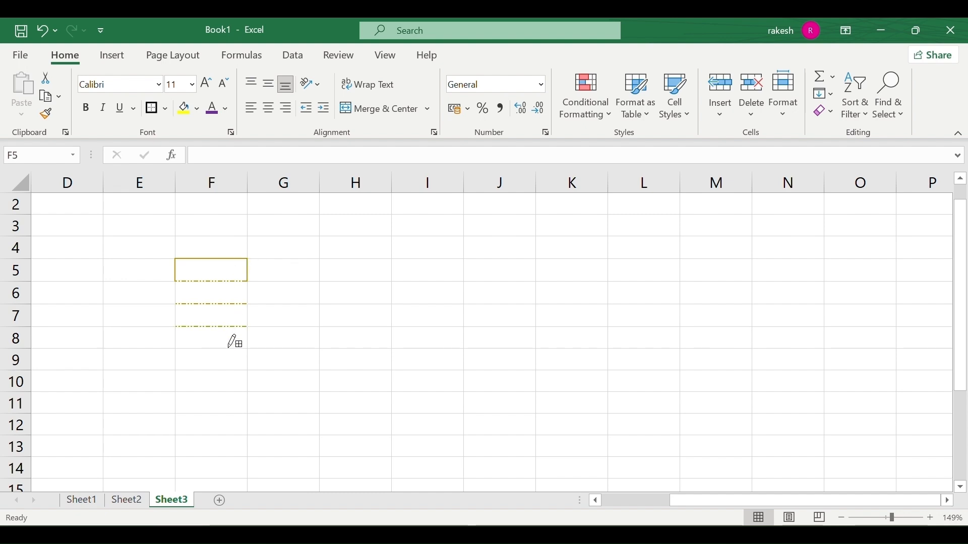
{"action": "left_click", "coordinate": [229, 348]}
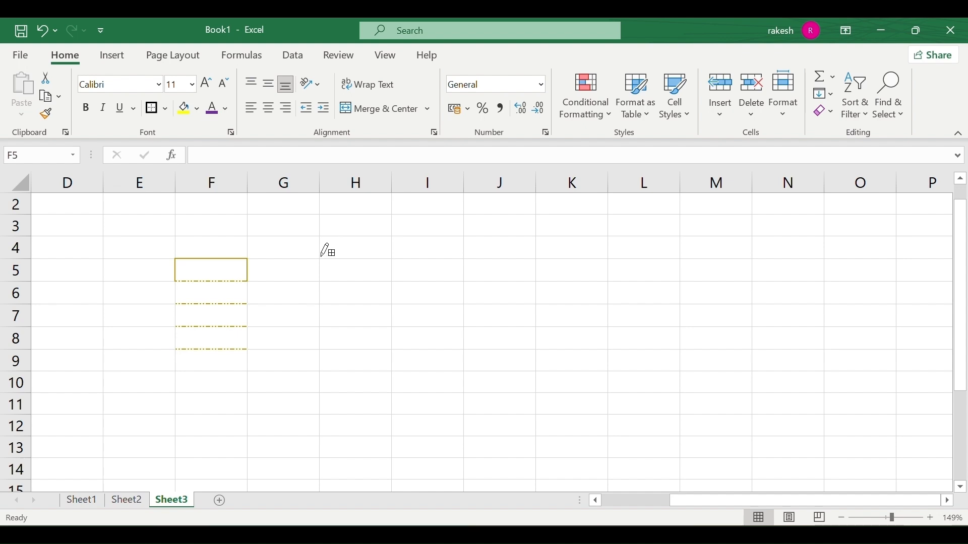
{"action": "left_click_drag", "start_coordinate": [326, 250], "coordinate": [333, 336]}
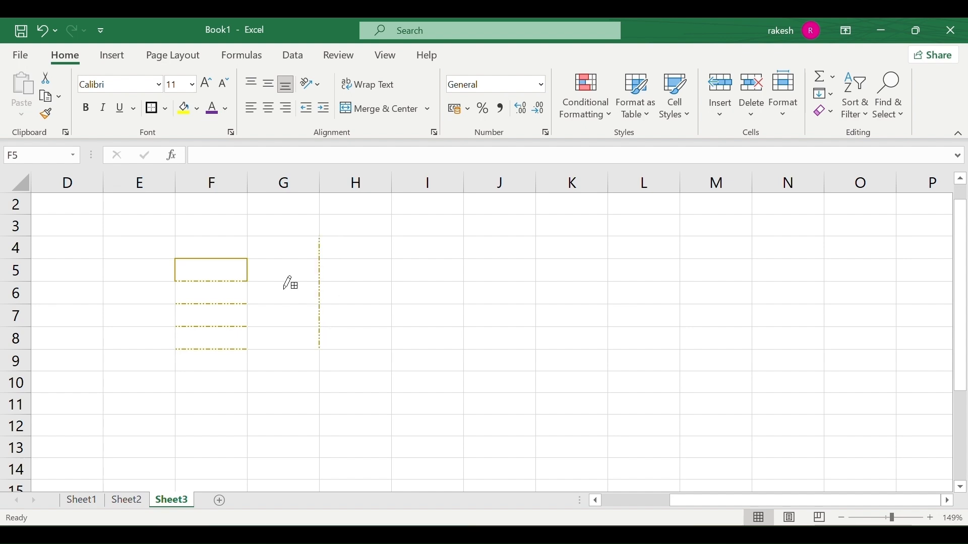
Bring up the full border settings in Format Cells.
{"action": "left_click", "coordinate": [165, 108]}
{"action": "scroll", "coordinate": [208, 353], "scroll_direction": "down", "scroll_amount": 1}
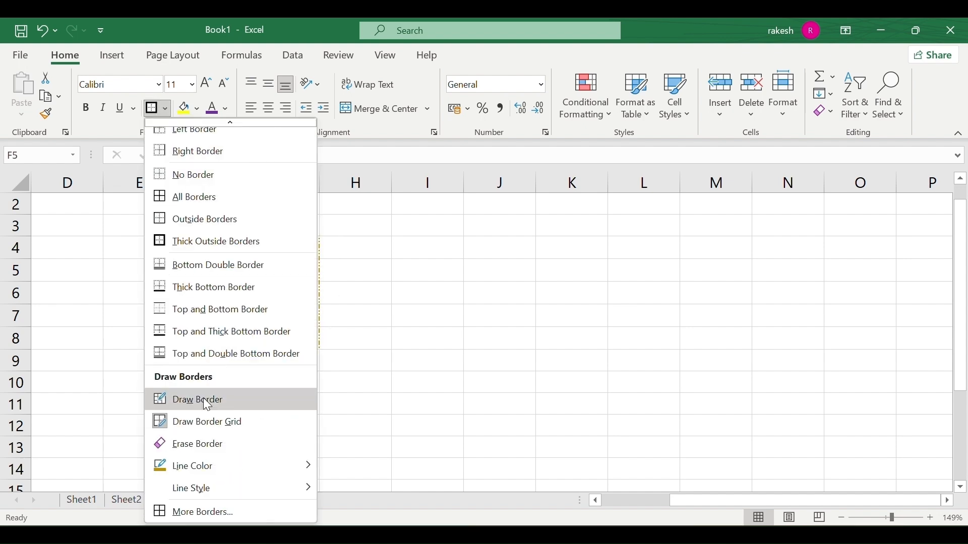
{"action": "left_click", "coordinate": [206, 512]}
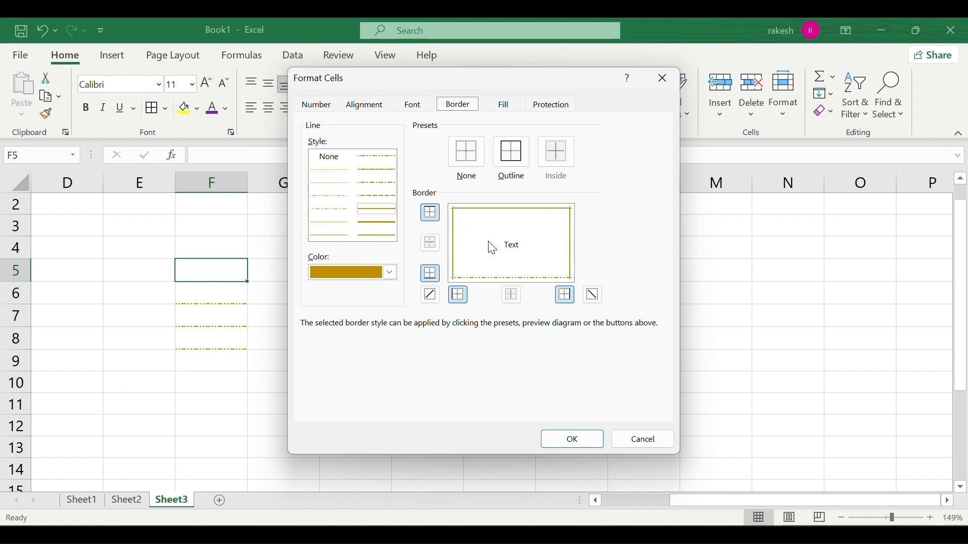
In the Border tab, set colour to grey, clear all borders and diagonals, apply Outline, confirm.
{"action": "left_click", "coordinate": [430, 214]}
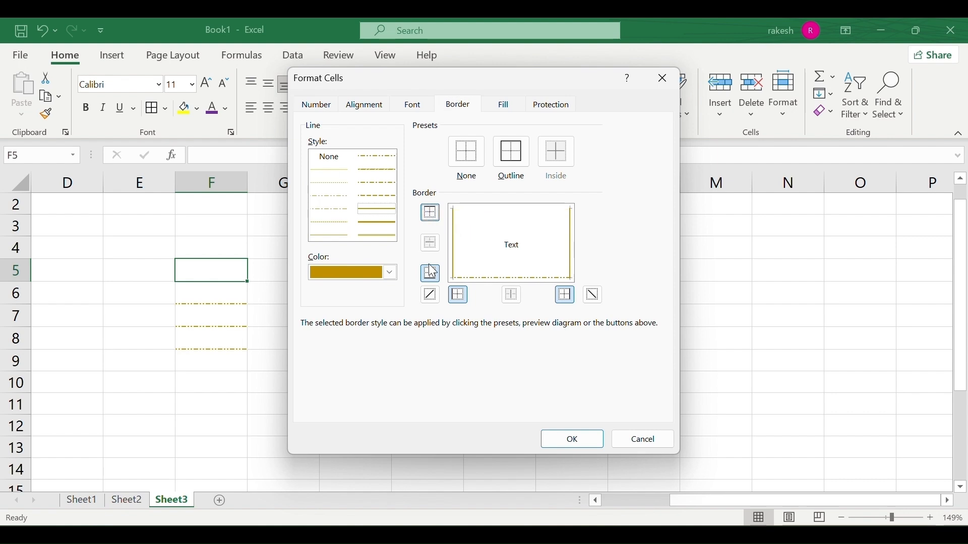
{"action": "left_click", "coordinate": [436, 214]}
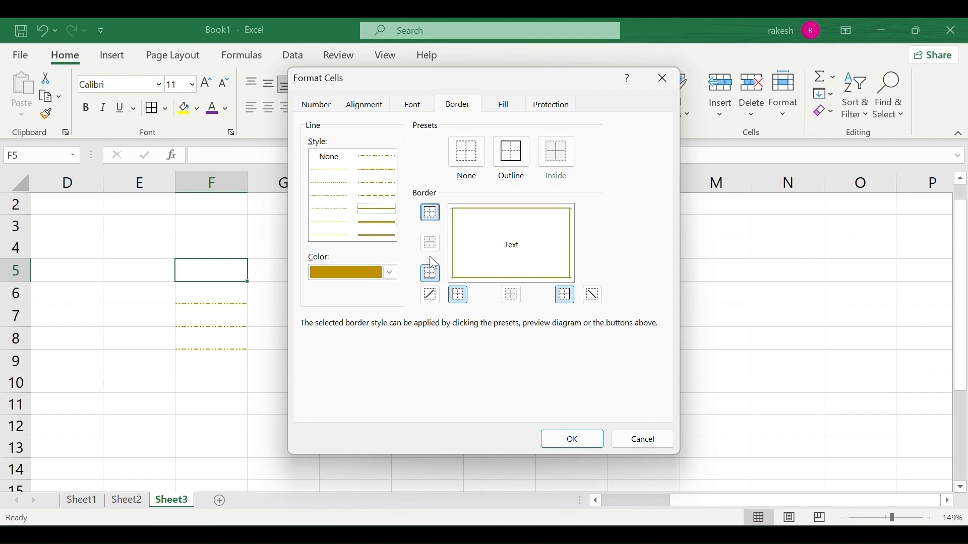
{"action": "left_click", "coordinate": [431, 295]}
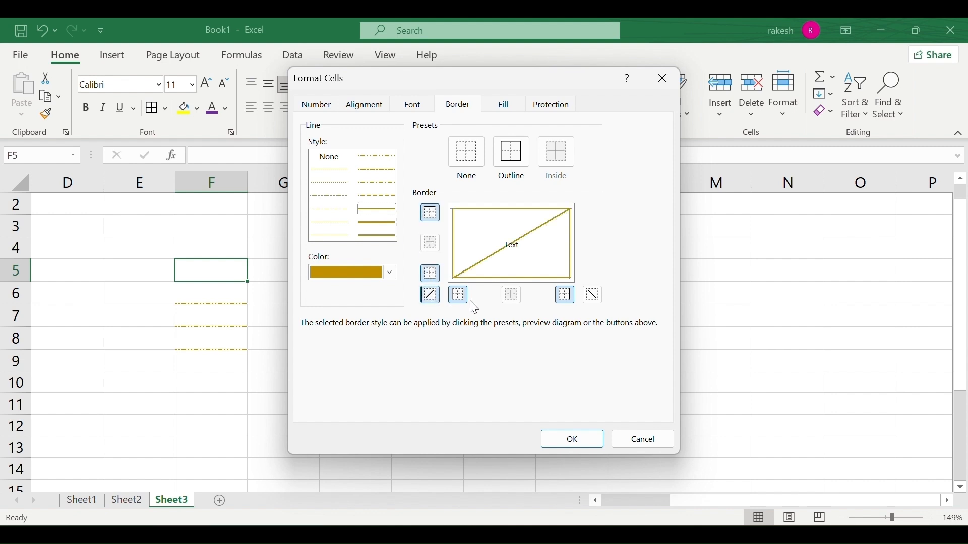
{"action": "left_click", "coordinate": [391, 273]}
{"action": "left_click", "coordinate": [395, 333]}
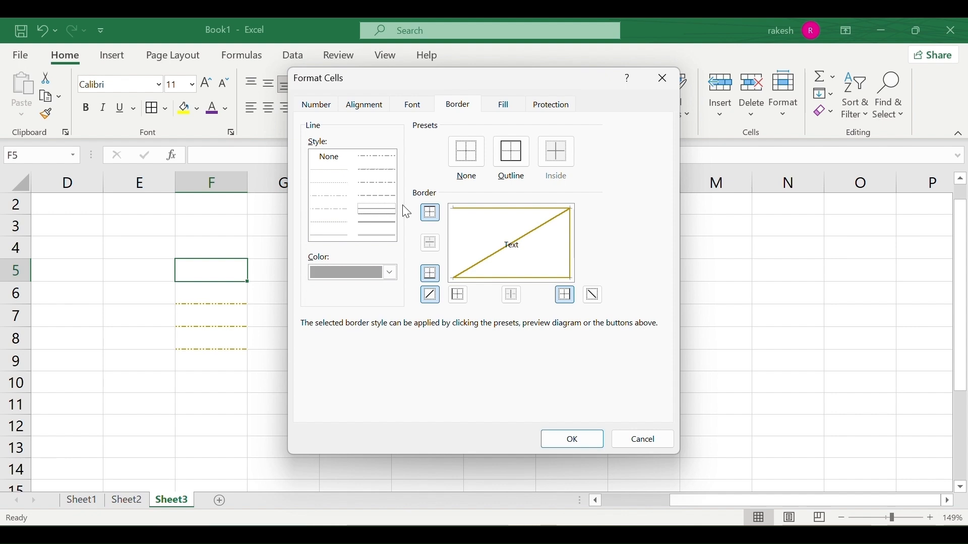
{"action": "left_click", "coordinate": [504, 164]}
{"action": "left_click", "coordinate": [468, 167]}
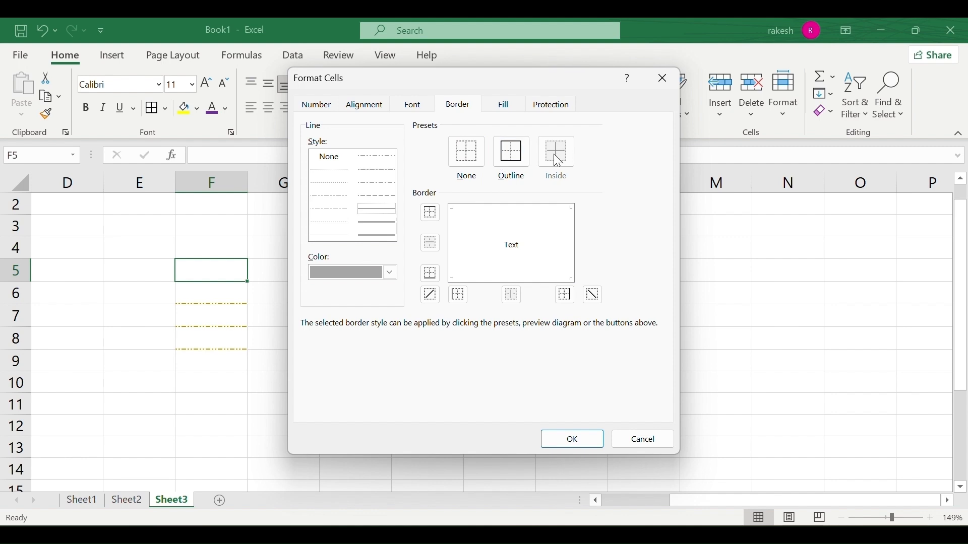
{"action": "left_click", "coordinate": [499, 158]}
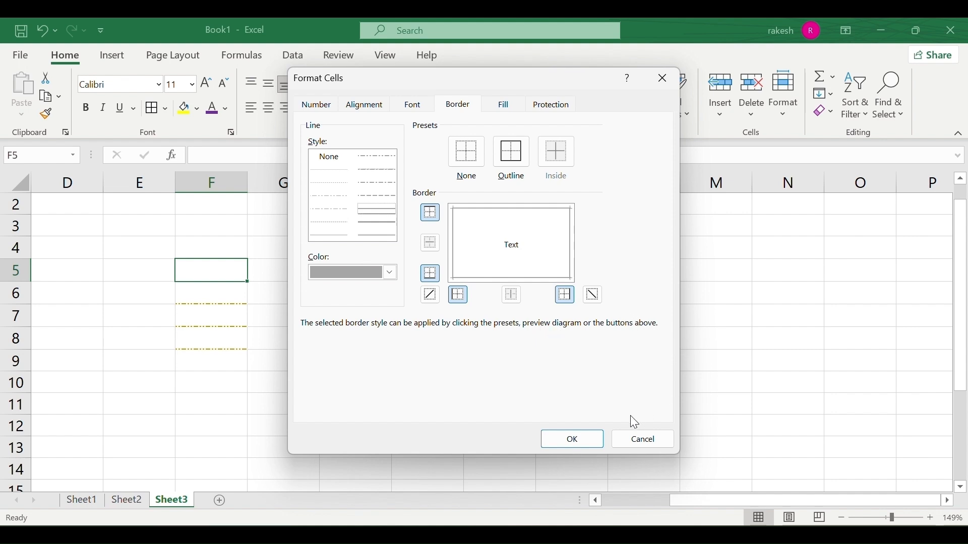
{"action": "left_click", "coordinate": [575, 439]}
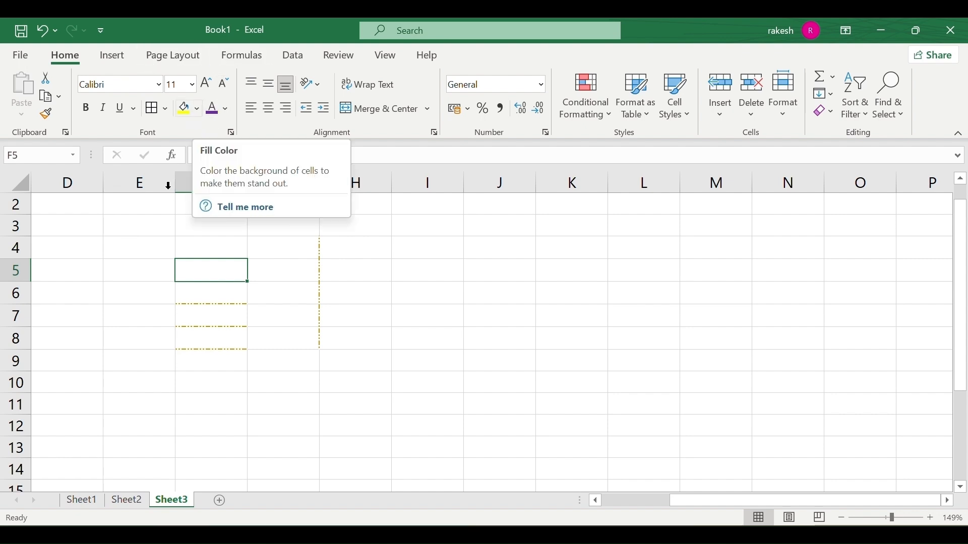
{"action": "left_click", "coordinate": [143, 270]}
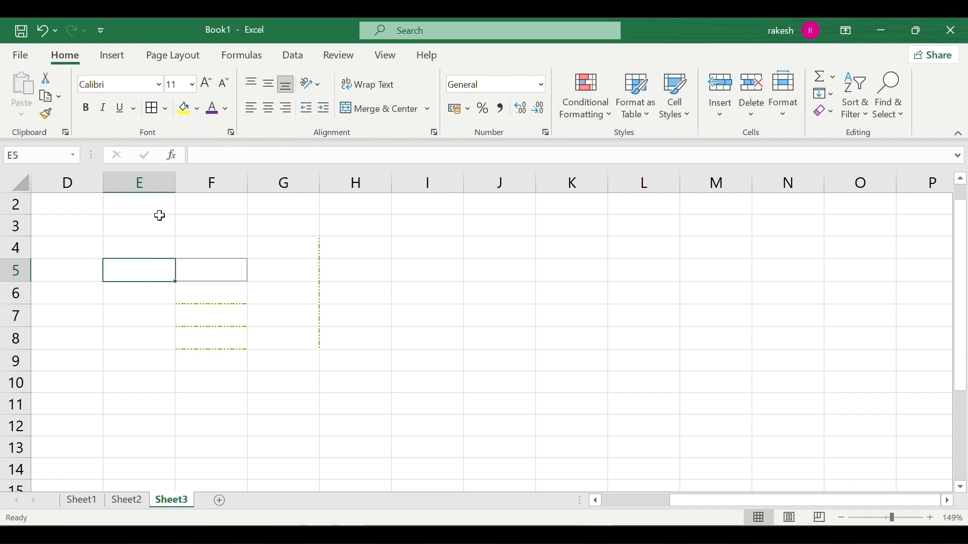
{"action": "left_click", "coordinate": [187, 115]}
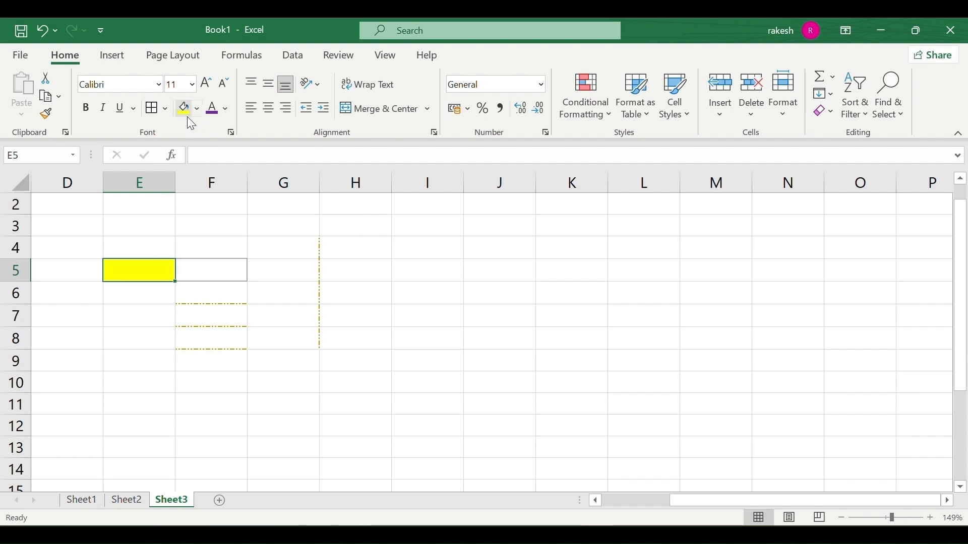
{"action": "left_click", "coordinate": [199, 109]}
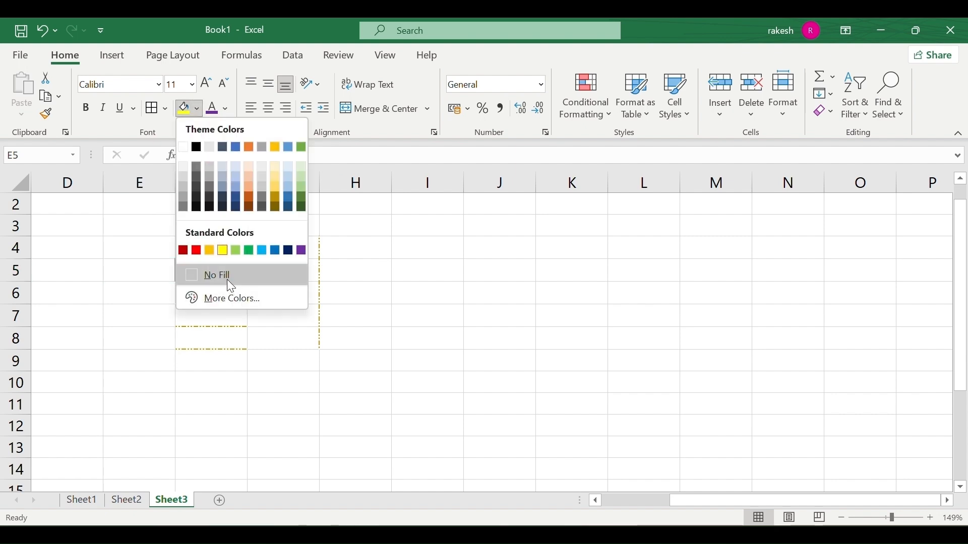
{"action": "left_click", "coordinate": [224, 298]}
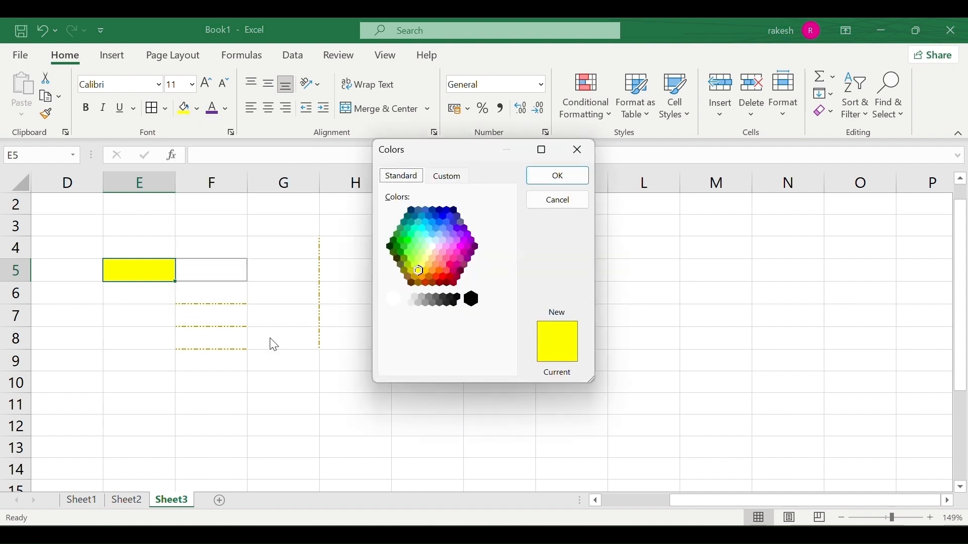
{"action": "left_click", "coordinate": [423, 278]}
{"action": "left_click", "coordinate": [456, 263]}
{"action": "left_click", "coordinate": [461, 271]}
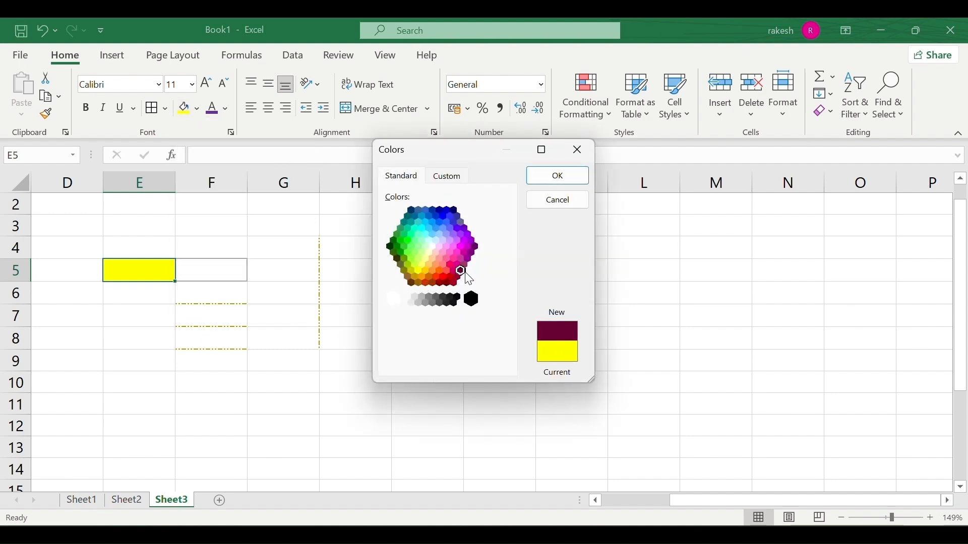
{"action": "left_click", "coordinate": [558, 175]}
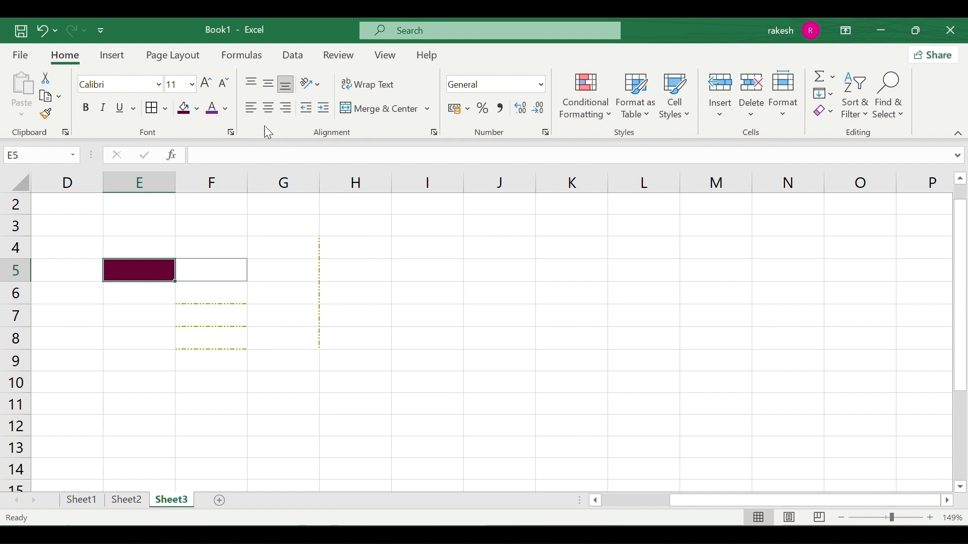
{"action": "left_click", "coordinate": [196, 109]}
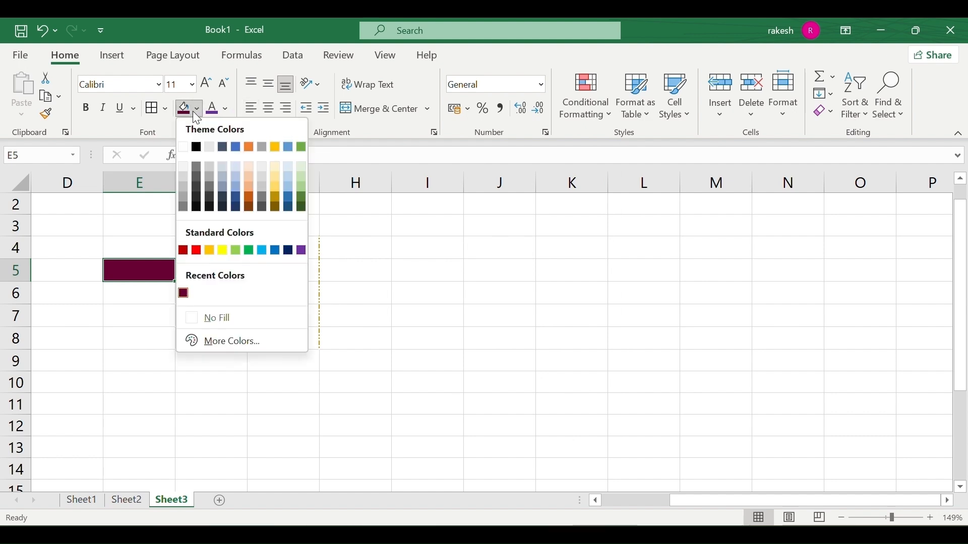
{"action": "left_click", "coordinate": [251, 318]}
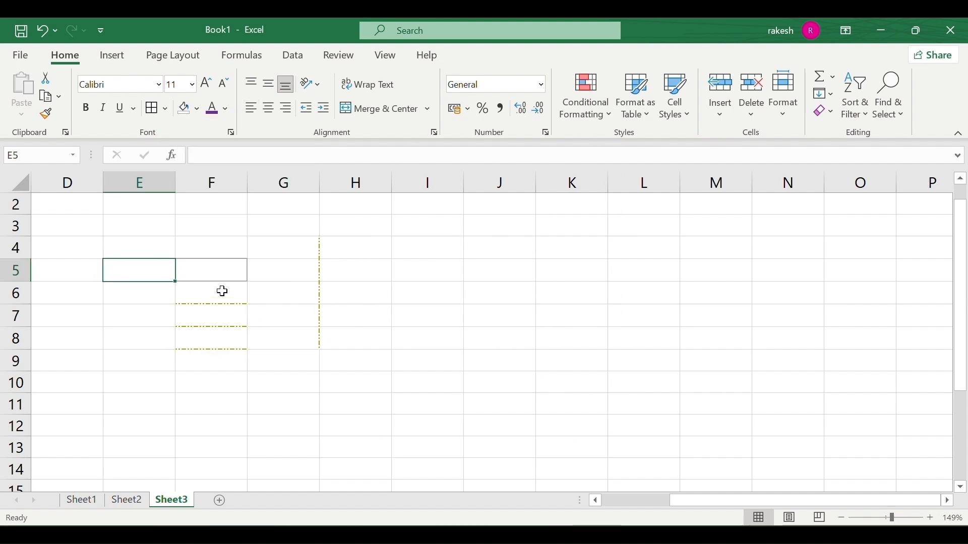
{"action": "left_click_drag", "start_coordinate": [103, 247], "coordinate": [456, 428]}
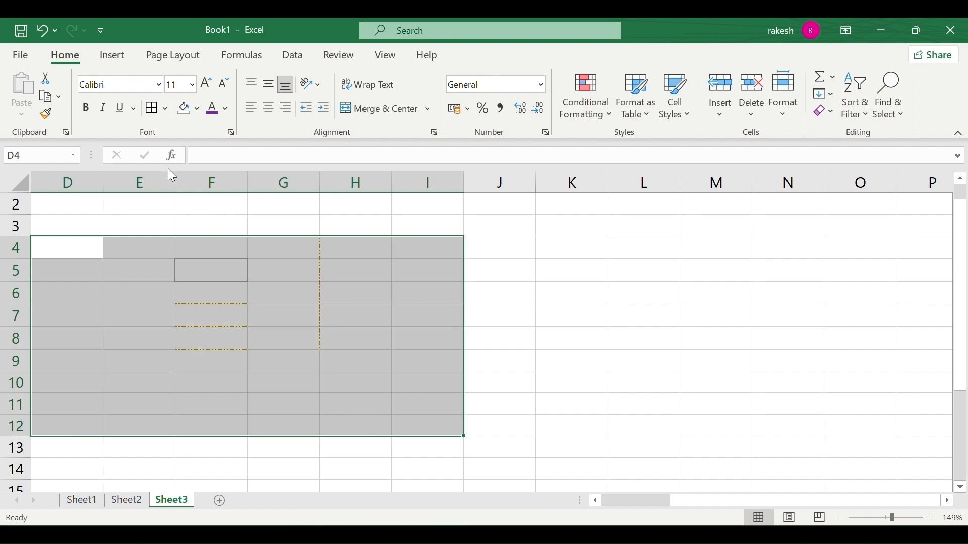
{"action": "left_click", "coordinate": [196, 109]}
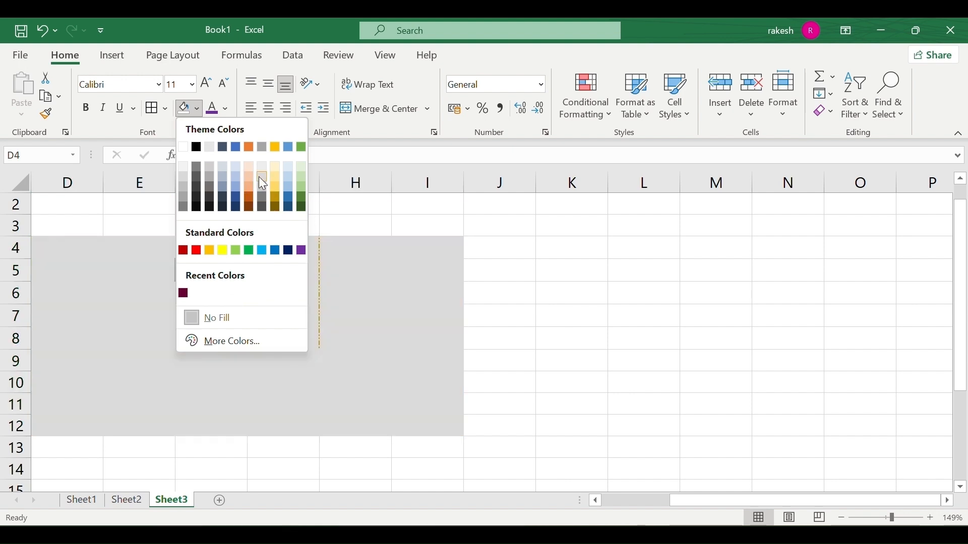
{"action": "left_click", "coordinate": [259, 176]}
{"action": "left_click", "coordinate": [479, 300]}
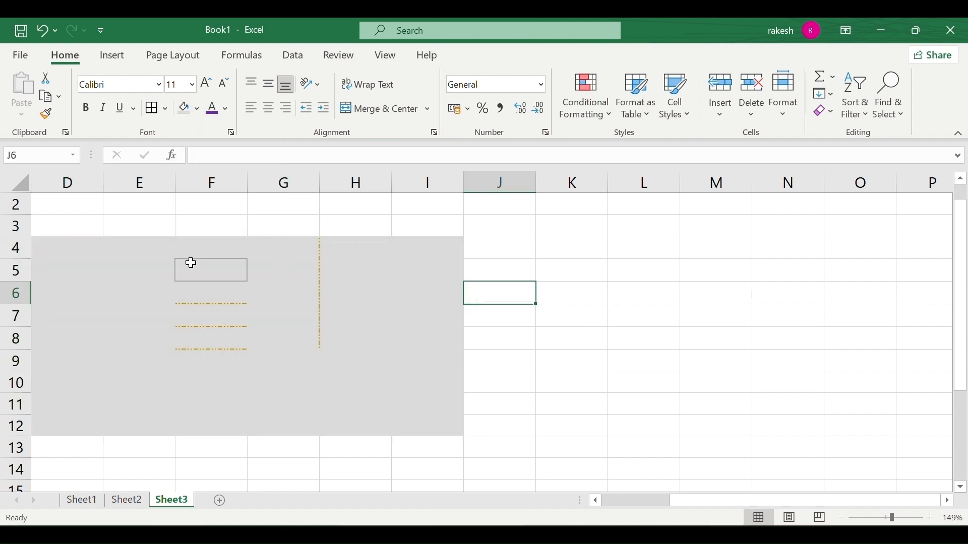
{"action": "left_click_drag", "start_coordinate": [56, 251], "coordinate": [428, 423]}
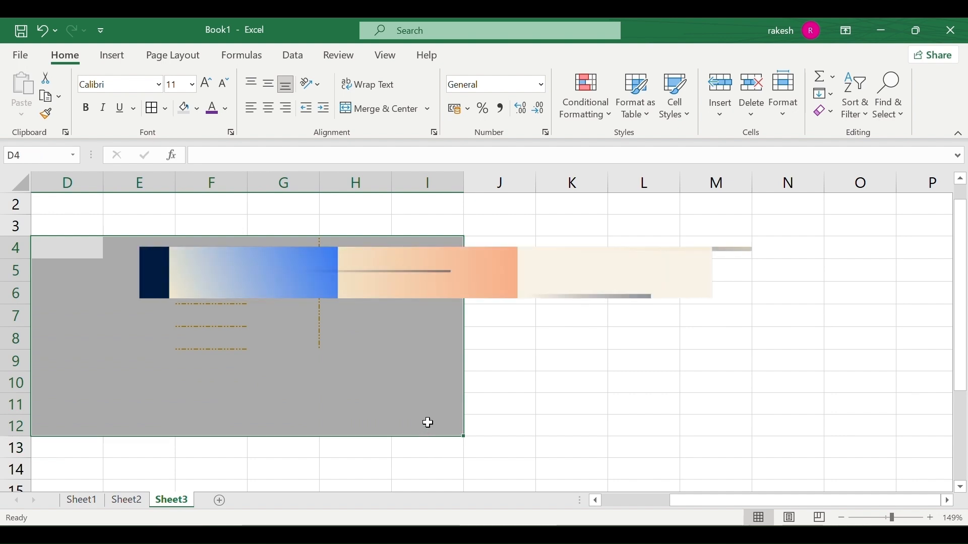
{"action": "left_click", "coordinate": [198, 109]}
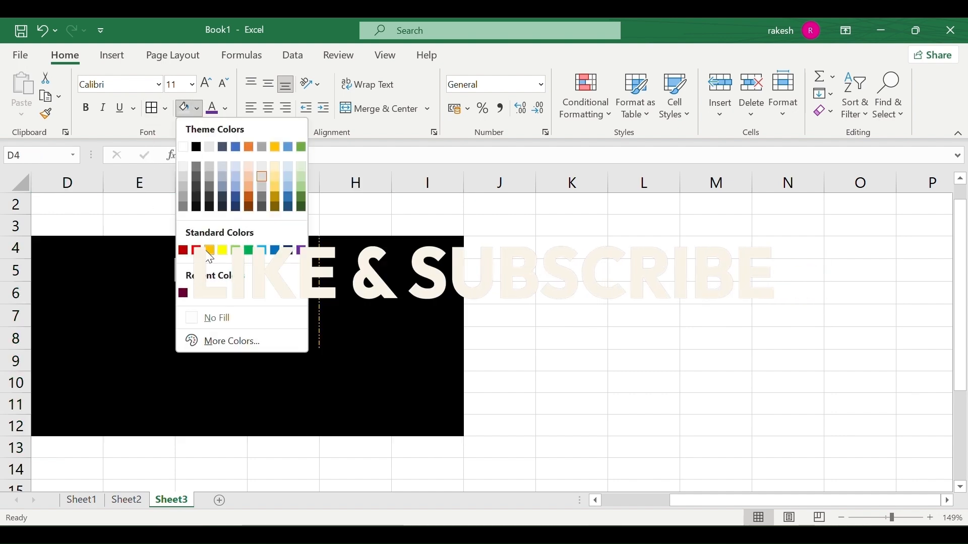
{"action": "left_click", "coordinate": [226, 320]}
{"action": "left_click", "coordinate": [136, 296]}
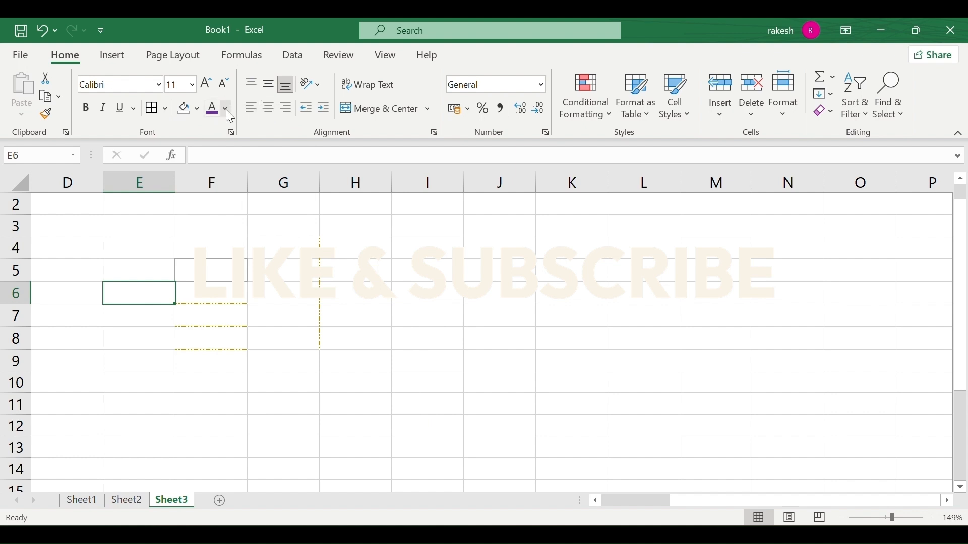
Switch to Sheet1 and select the No Count values in C3:C13, leaving font colour unchanged.
{"action": "left_click", "coordinate": [82, 500]}
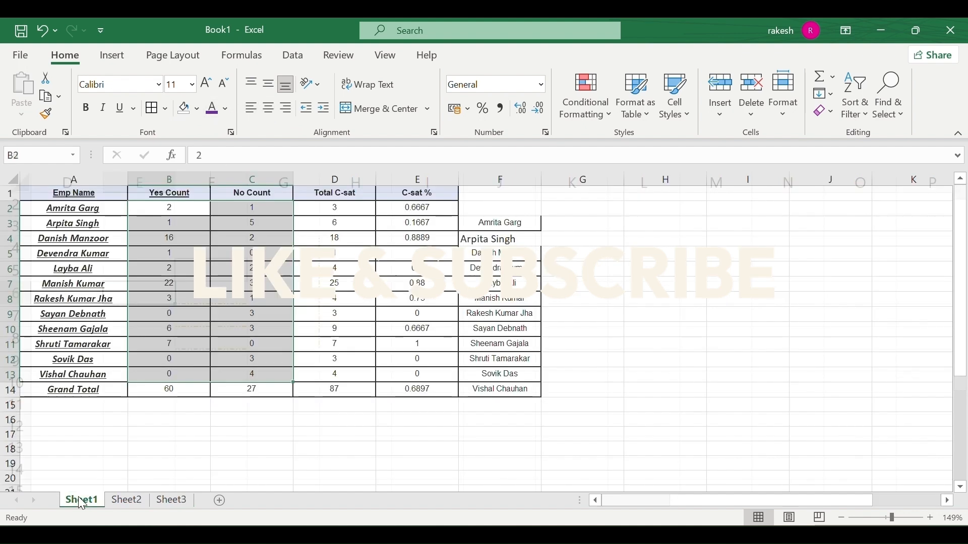
{"action": "left_click", "coordinate": [282, 452]}
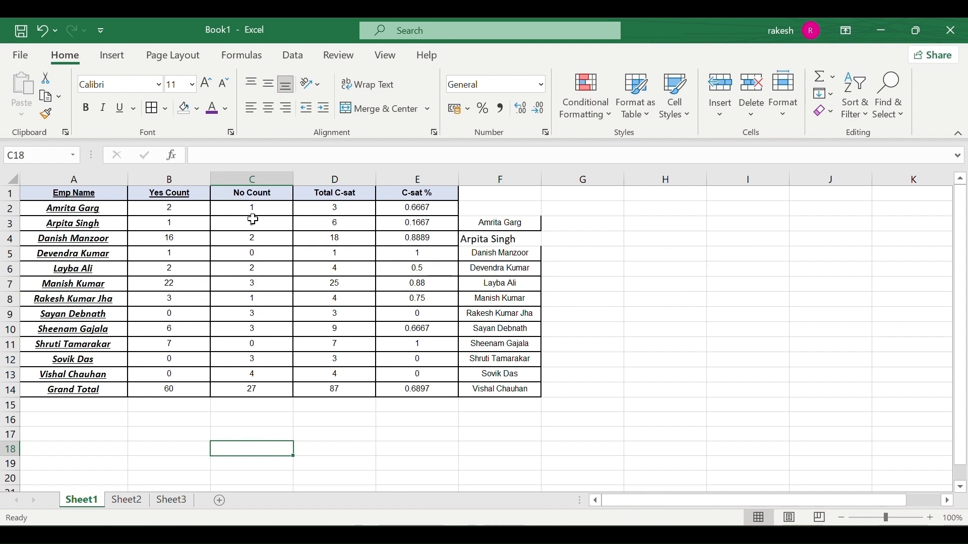
{"action": "left_click_drag", "start_coordinate": [252, 222], "coordinate": [252, 374]}
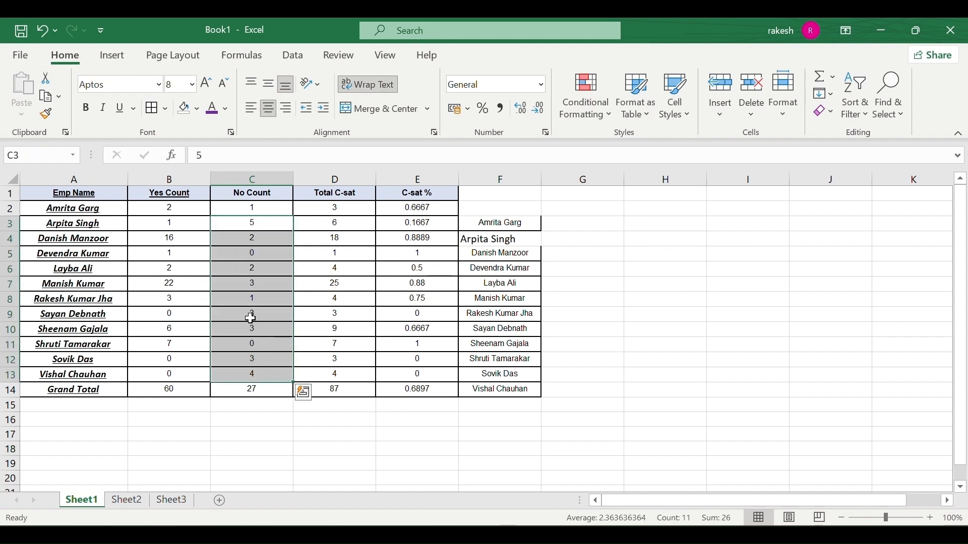
{"action": "left_click", "coordinate": [225, 109]}
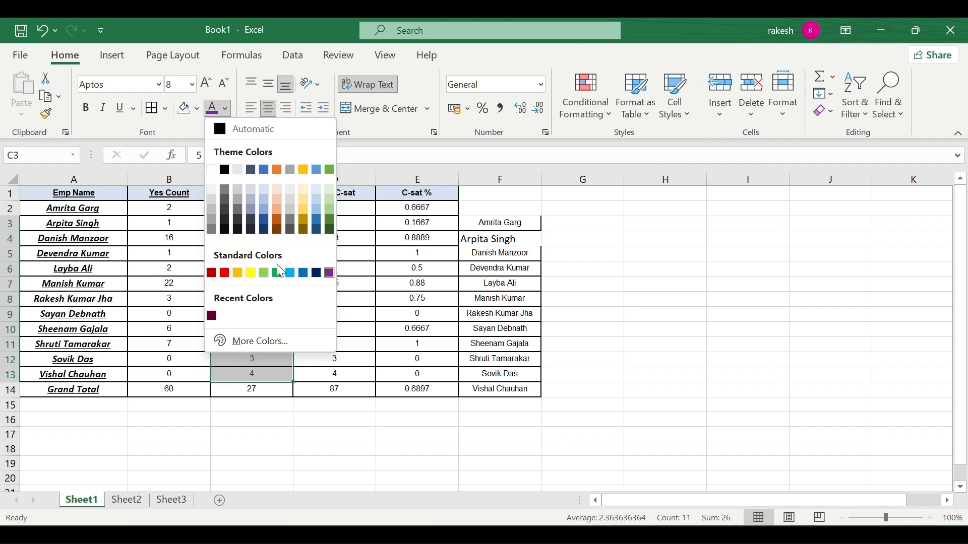
{"action": "left_click", "coordinate": [197, 222]}
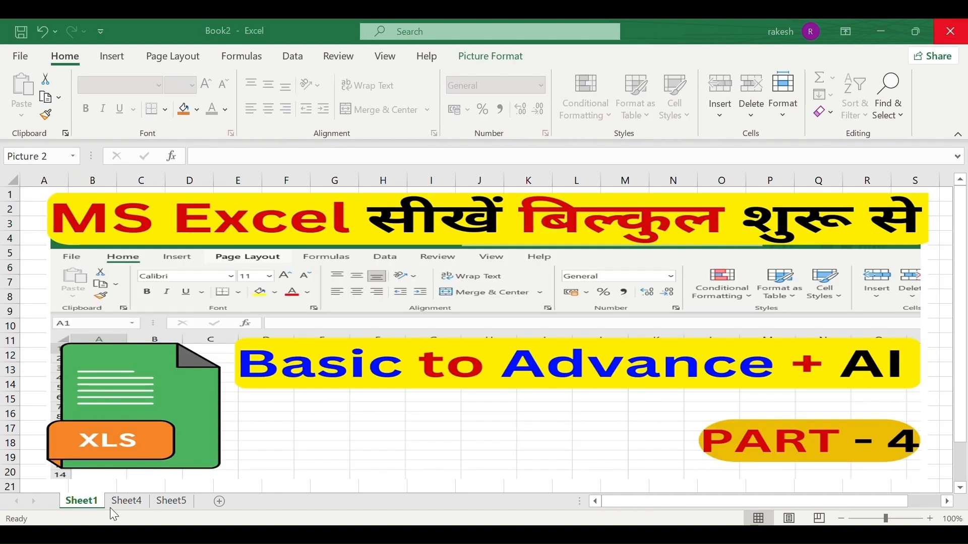
On Book2's Sheet4, top-align the names and numbers in D6:F11.
{"action": "left_click", "coordinate": [168, 504]}
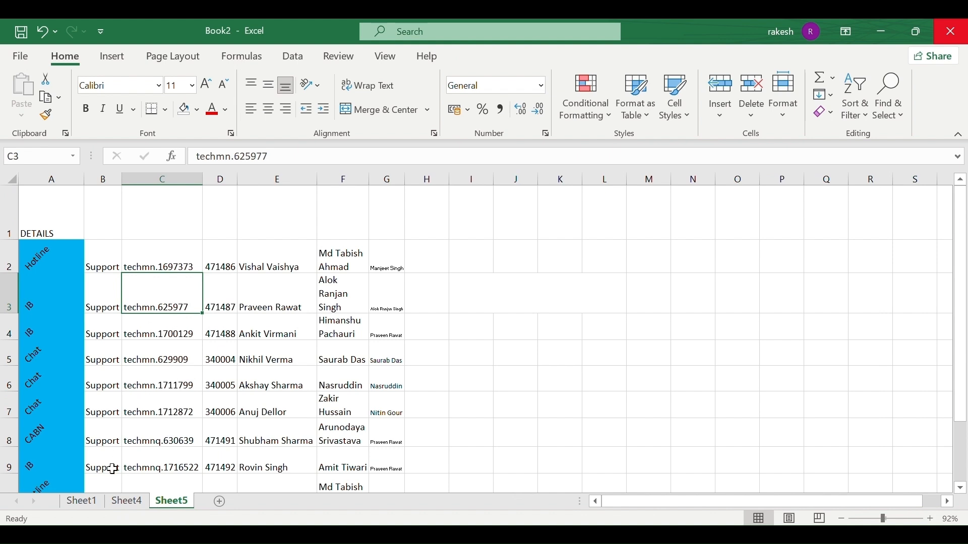
{"action": "left_click", "coordinate": [124, 503]}
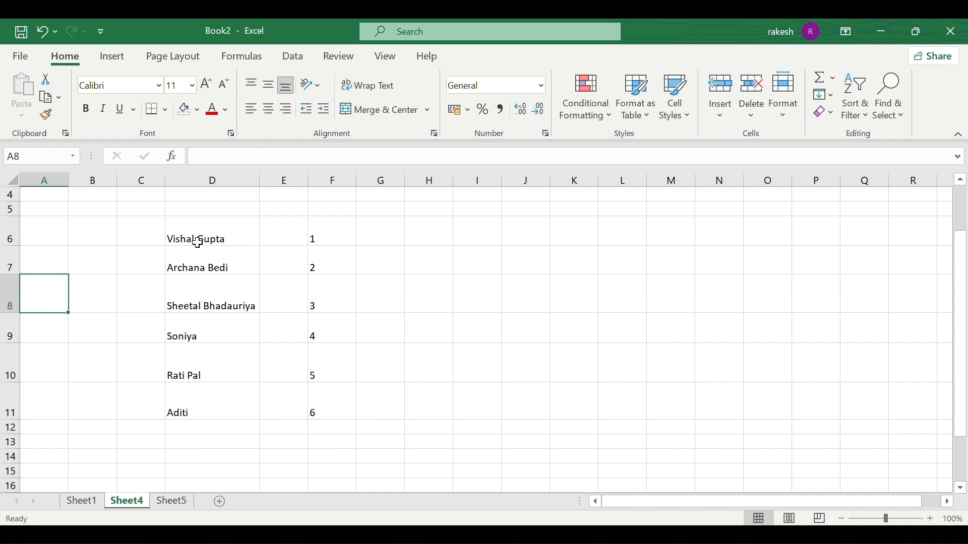
{"action": "left_click_drag", "start_coordinate": [195, 238], "coordinate": [335, 406]}
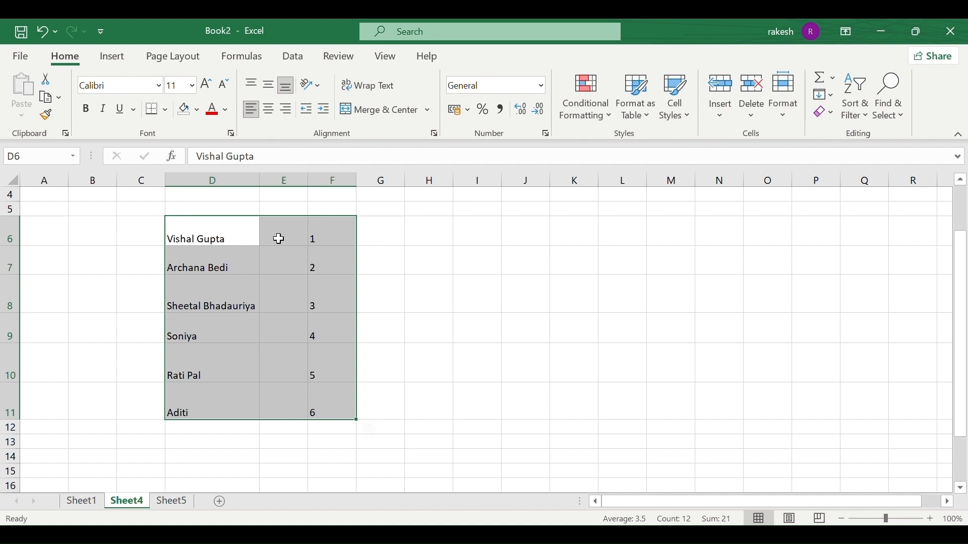
{"action": "left_click", "coordinate": [250, 85]}
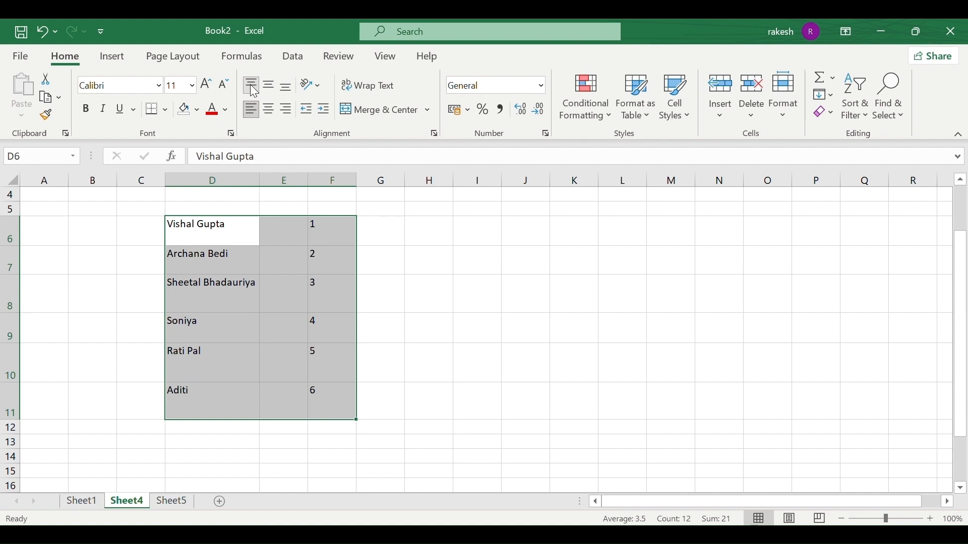
{"action": "left_click", "coordinate": [272, 85]}
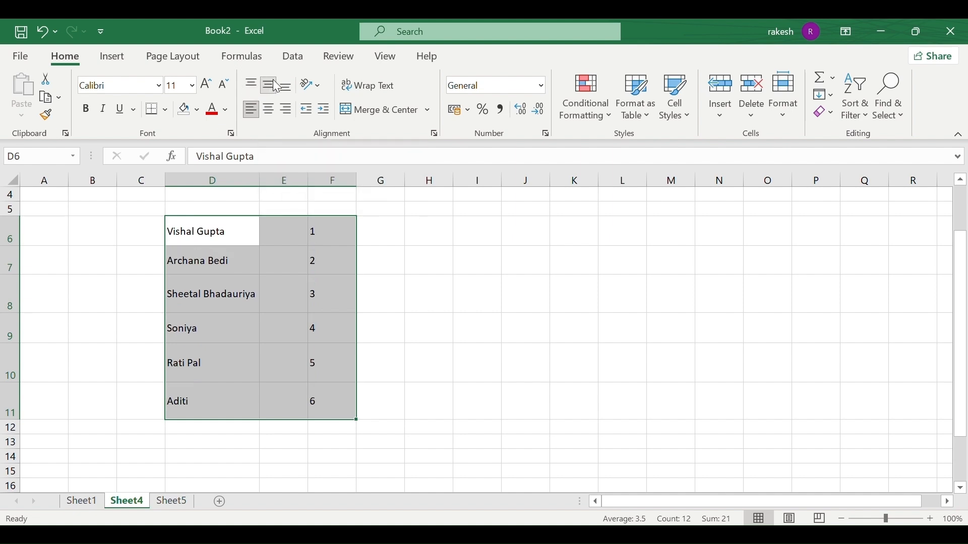
{"action": "left_click", "coordinate": [289, 78]}
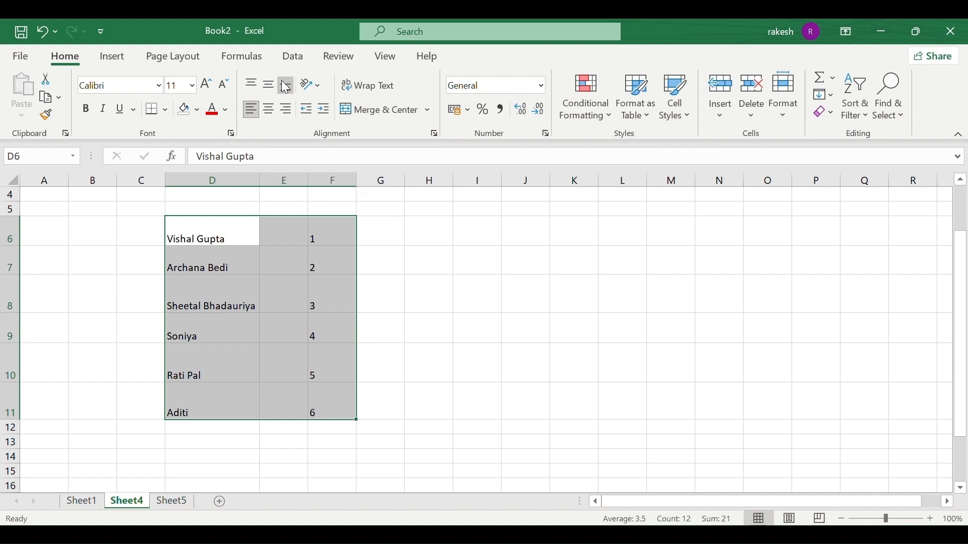
{"action": "left_click", "coordinate": [253, 111]}
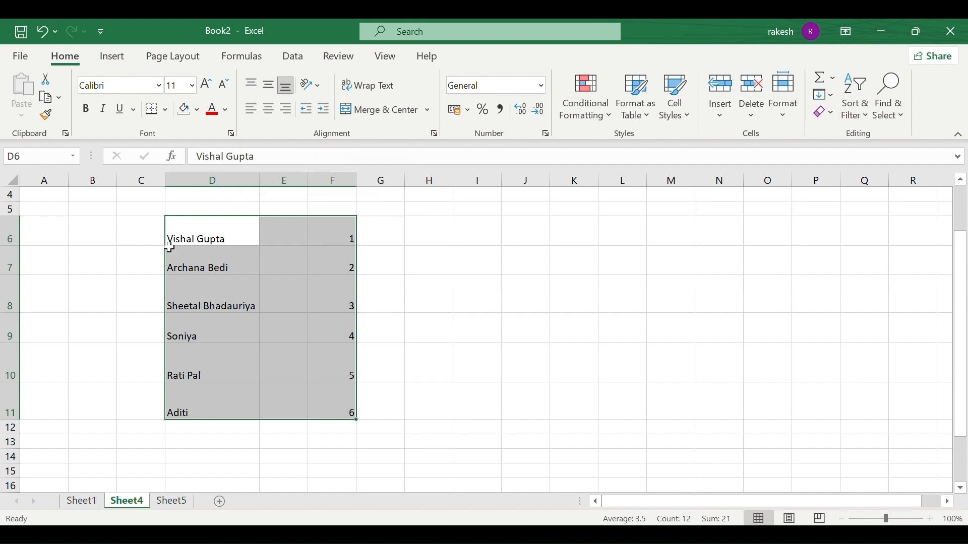
{"action": "left_click", "coordinate": [267, 117]}
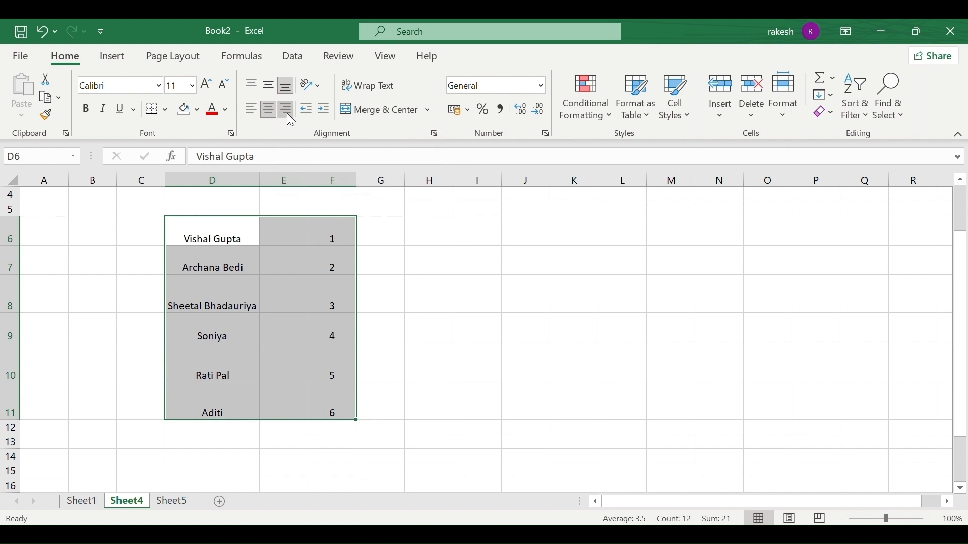
{"action": "left_click", "coordinate": [286, 113]}
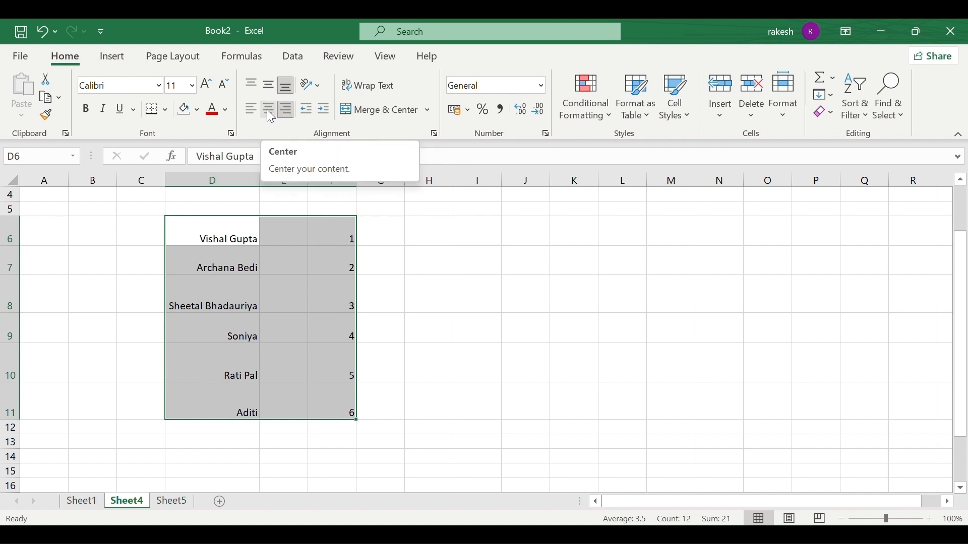
{"action": "left_click", "coordinate": [255, 85]}
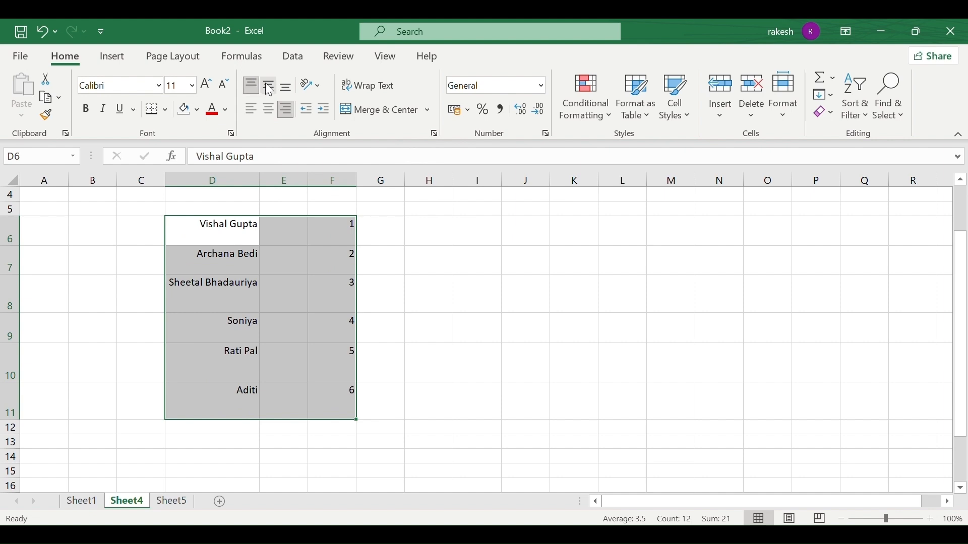
{"action": "left_click", "coordinate": [272, 86]}
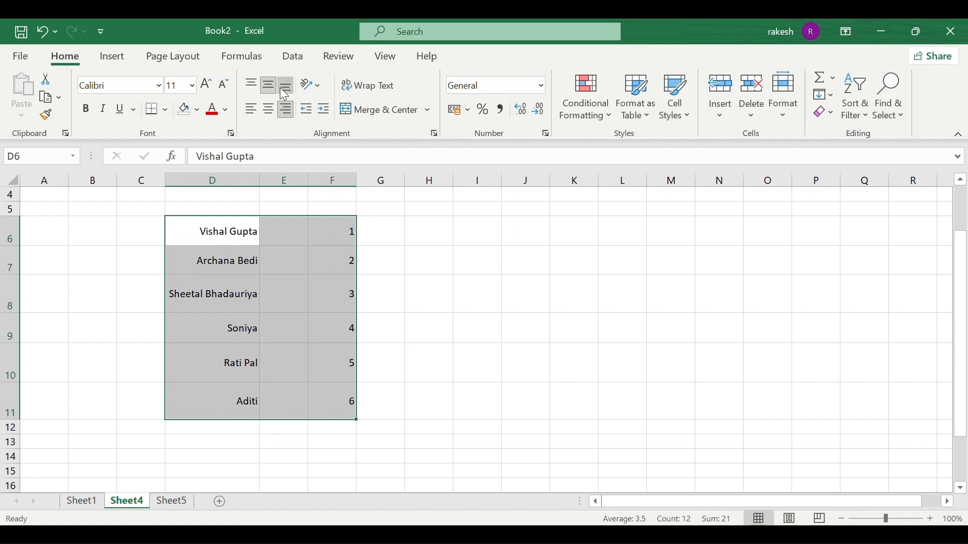
{"action": "left_click", "coordinate": [281, 87]}
{"action": "left_click", "coordinate": [254, 111]}
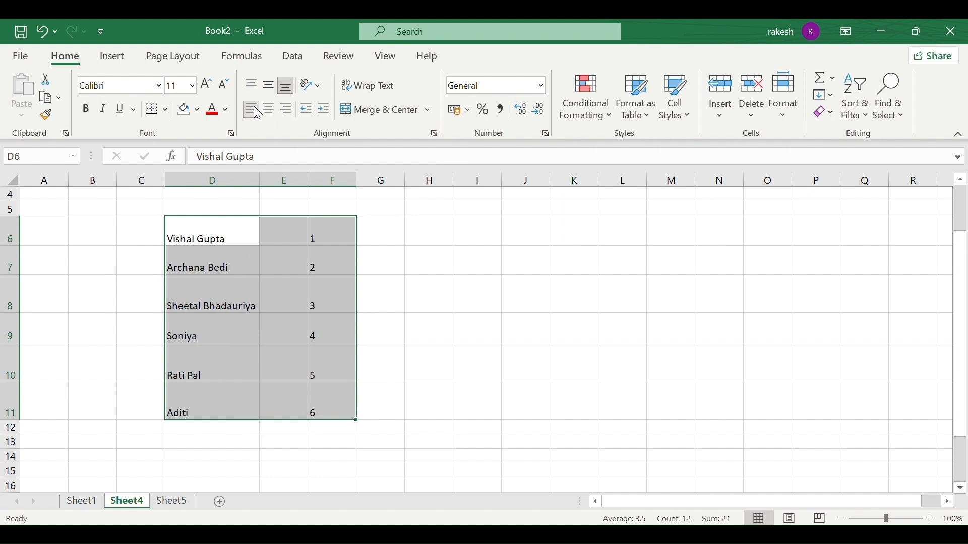
{"action": "left_click", "coordinate": [269, 112]}
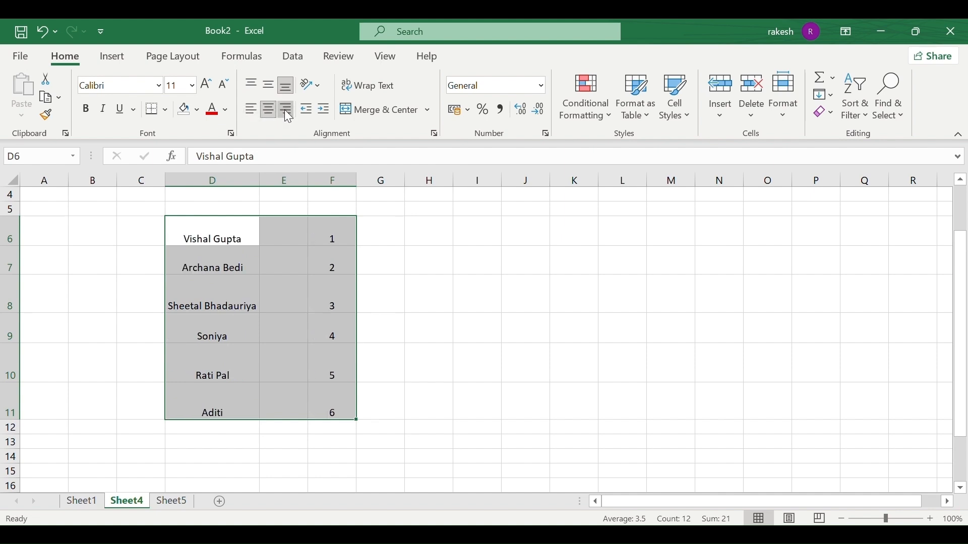
{"action": "left_click", "coordinate": [287, 111]}
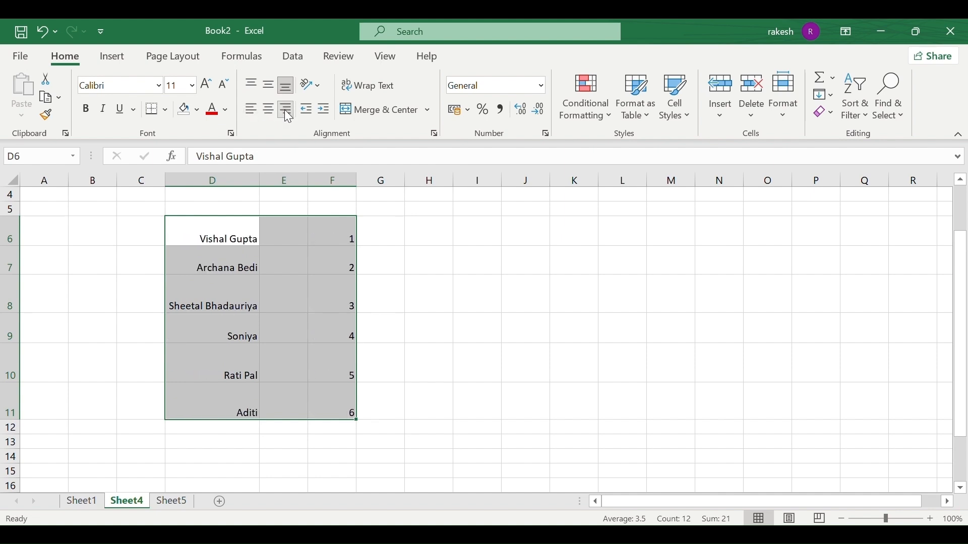
{"action": "left_click", "coordinate": [319, 267]}
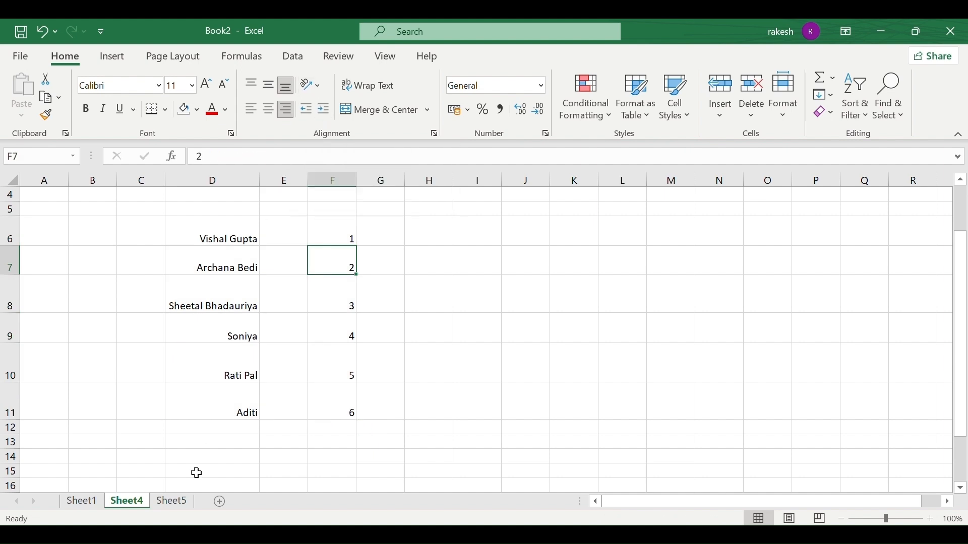
{"action": "left_click_drag", "start_coordinate": [234, 240], "coordinate": [225, 404]}
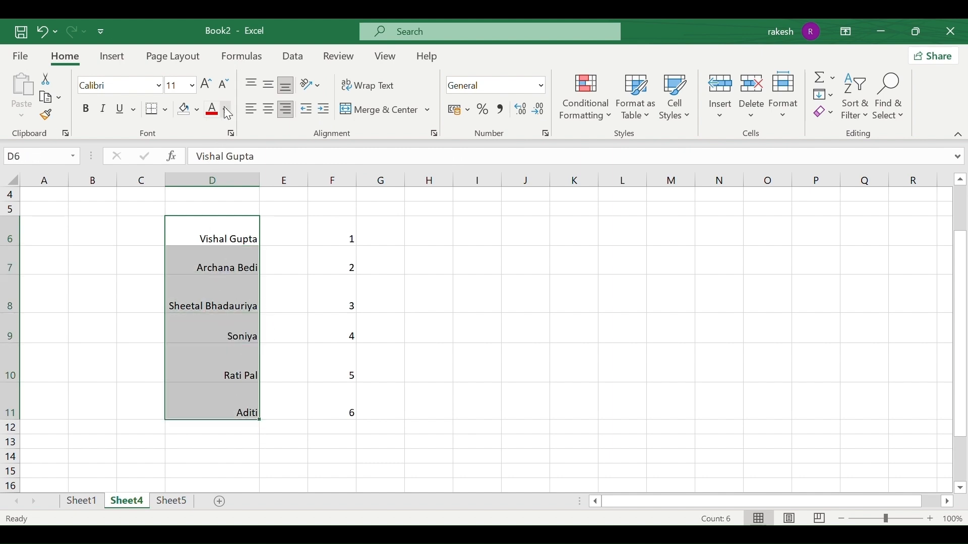
Angle the D6:D11 names counterclockwise, widen column D, then select the whole column.
{"action": "left_click", "coordinate": [322, 86]}
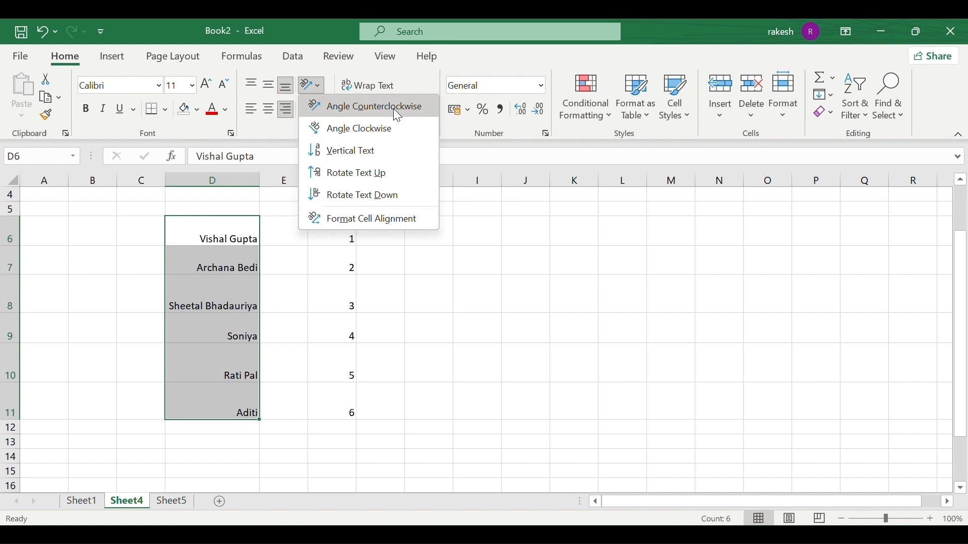
{"action": "left_click", "coordinate": [322, 107]}
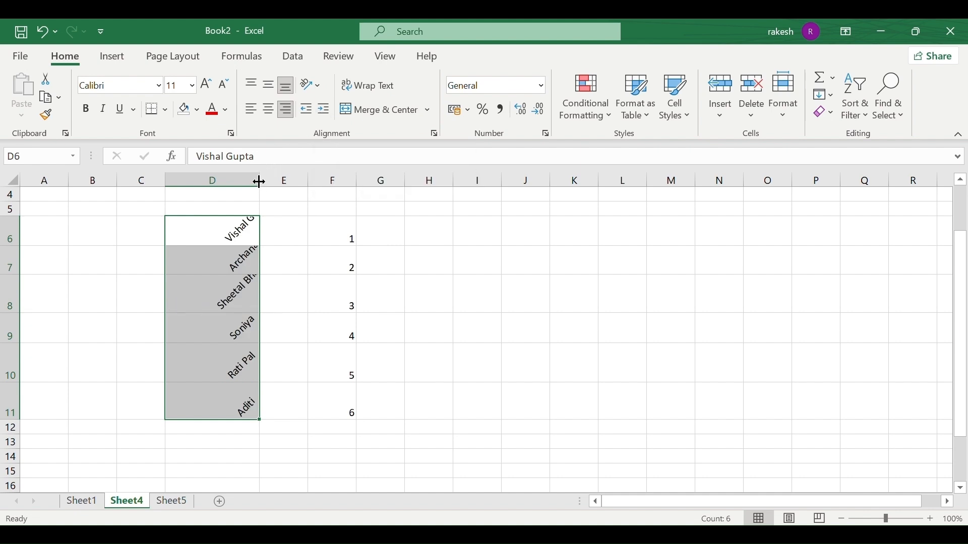
{"action": "left_click_drag", "start_coordinate": [259, 182], "coordinate": [307, 182]}
{"action": "left_click", "coordinate": [277, 267]}
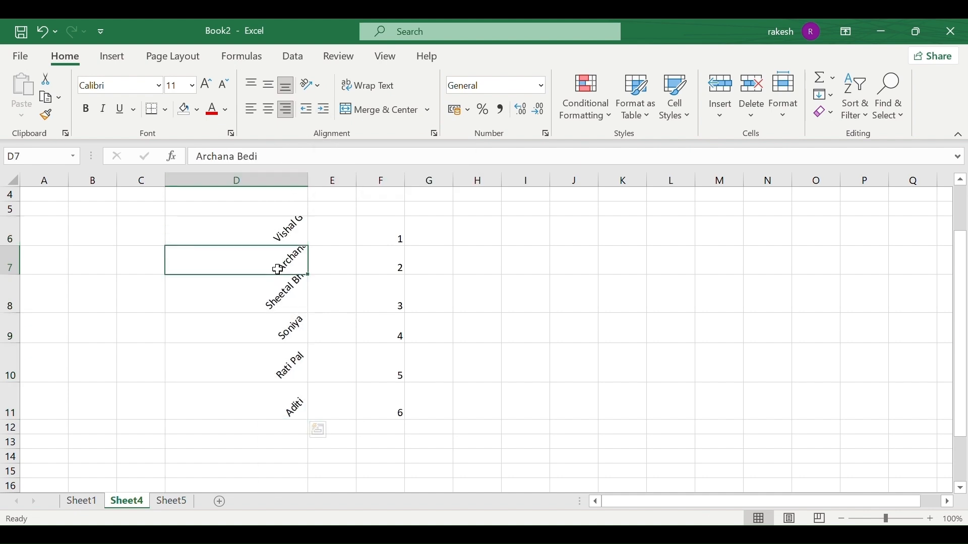
{"action": "left_click_drag", "start_coordinate": [286, 243], "coordinate": [281, 389]}
{"action": "left_click", "coordinate": [281, 389]}
{"action": "left_click_drag", "start_coordinate": [279, 226], "coordinate": [277, 396]}
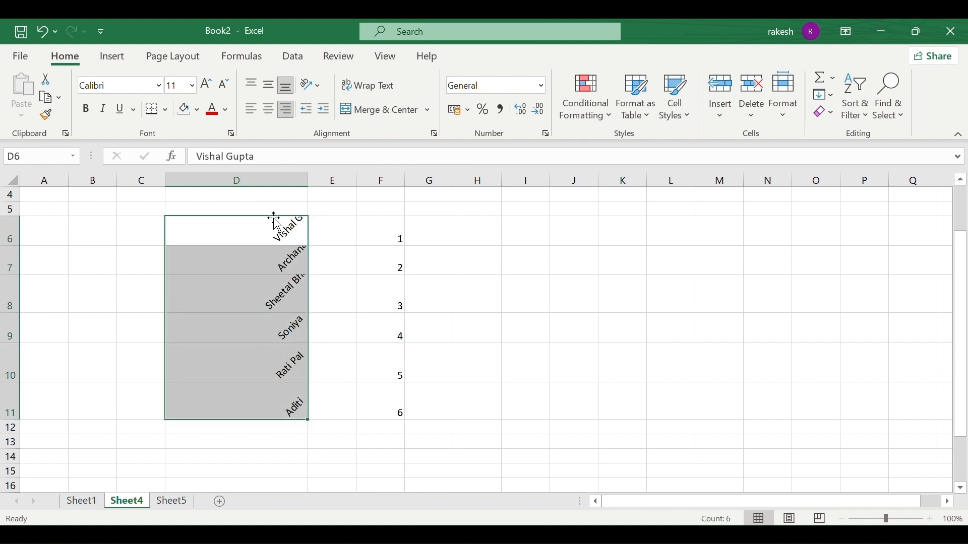
{"action": "left_click", "coordinate": [288, 177]}
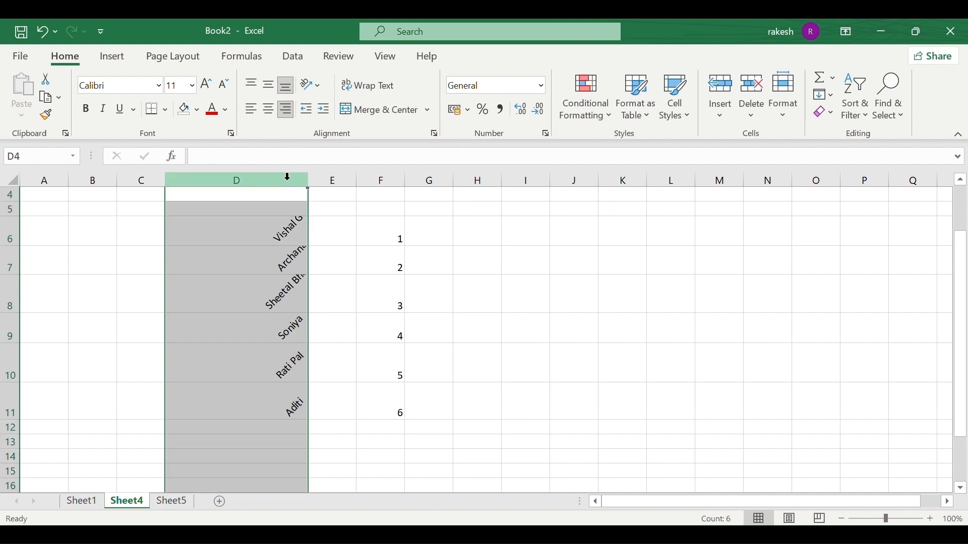
Slant column D's names clockwise and make rows 6, 8 and 9 taller.
{"action": "left_click", "coordinate": [320, 87]}
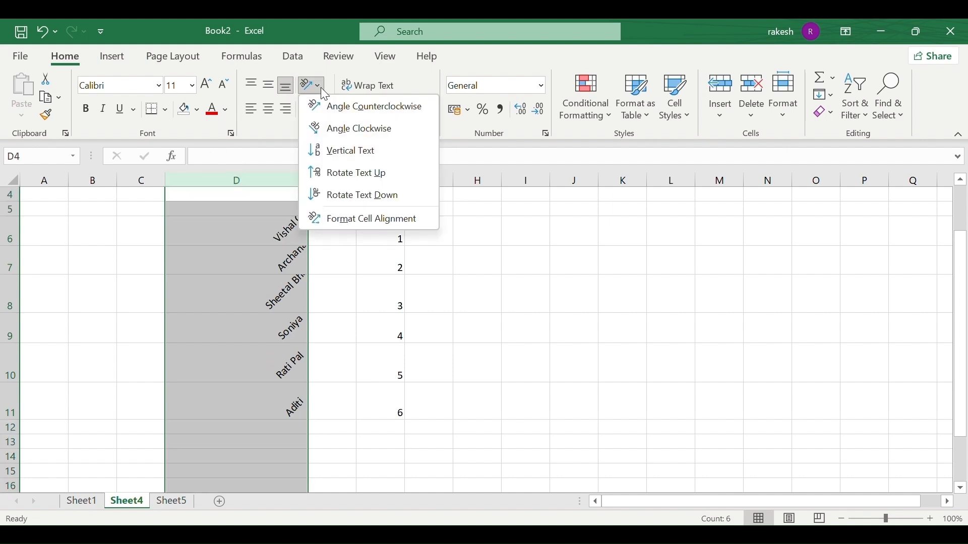
{"action": "left_click", "coordinate": [371, 131]}
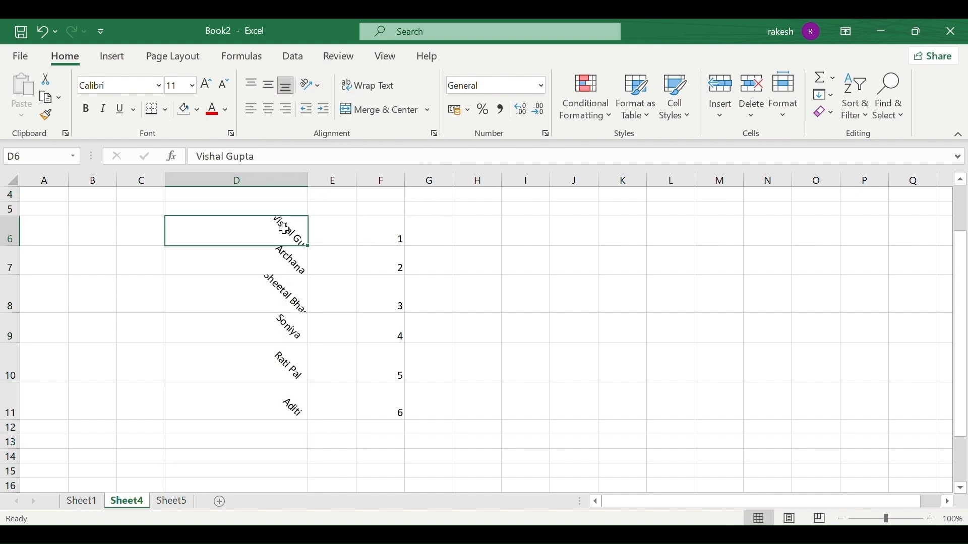
{"action": "left_click", "coordinate": [281, 226]}
{"action": "left_click_drag", "start_coordinate": [16, 245], "coordinate": [15, 315]}
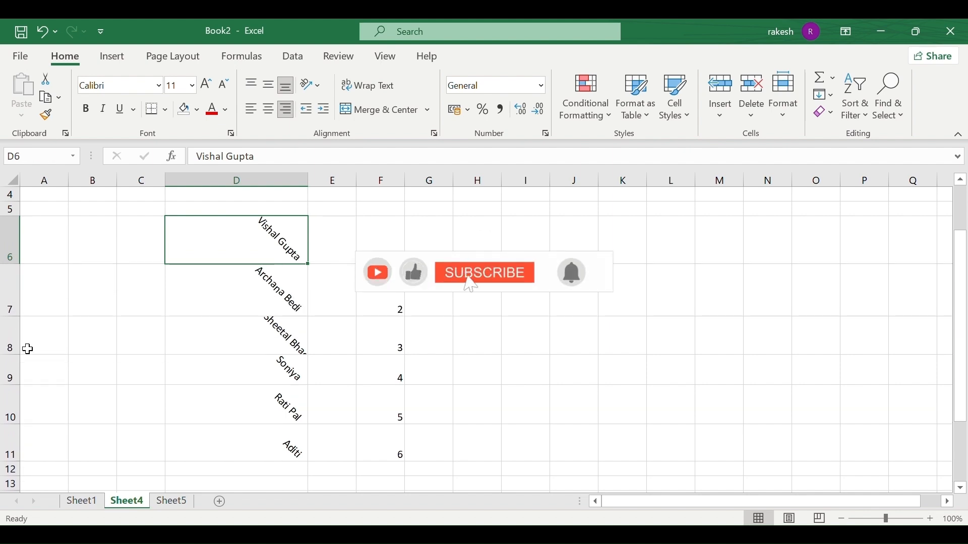
{"action": "left_click_drag", "start_coordinate": [22, 352], "coordinate": [18, 404]}
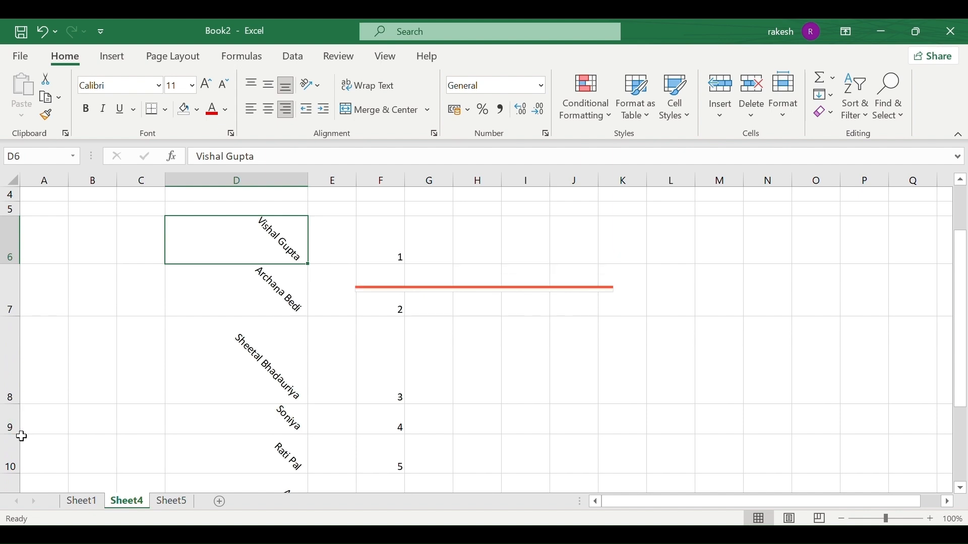
{"action": "left_click_drag", "start_coordinate": [15, 434], "coordinate": [20, 458]}
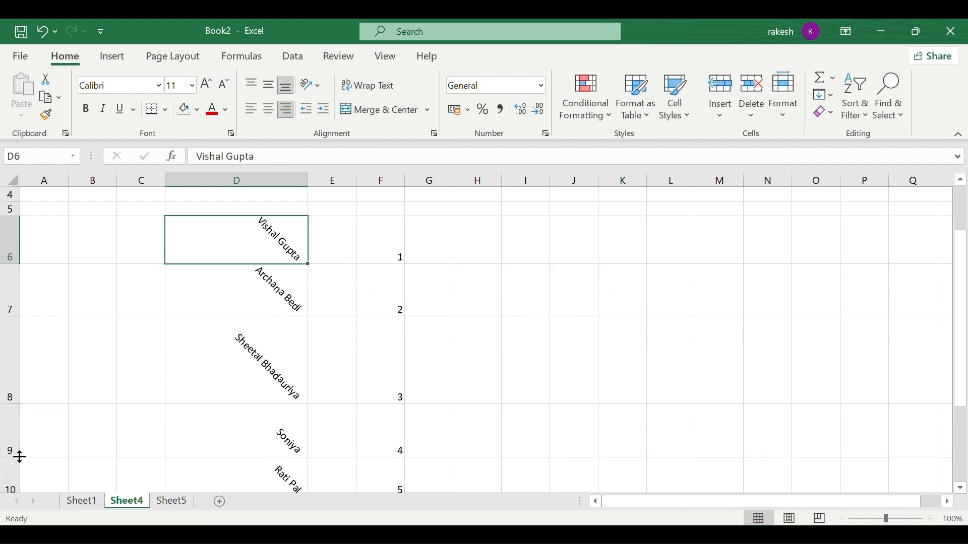
Reselect column D and reapply Angle Clockwise to the names.
{"action": "left_click", "coordinate": [247, 180]}
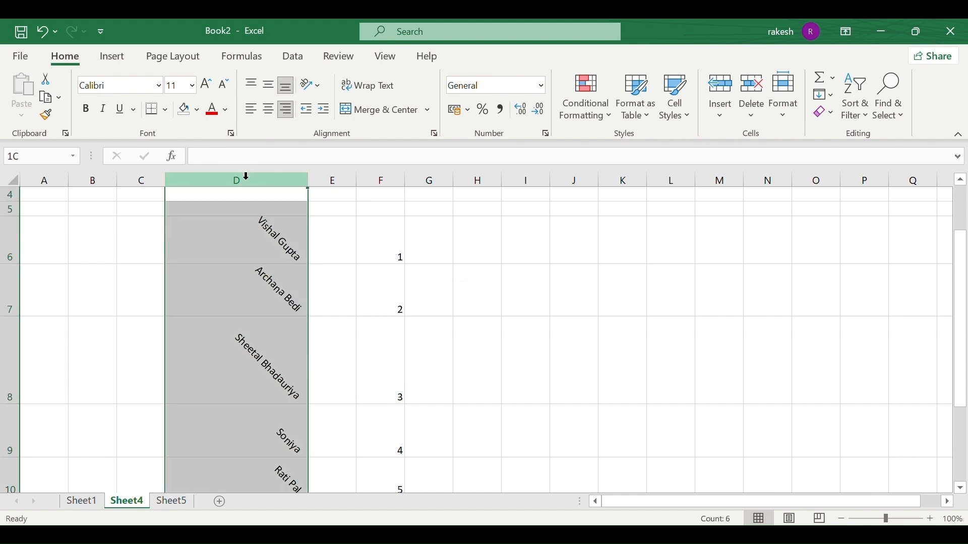
{"action": "left_click", "coordinate": [313, 88]}
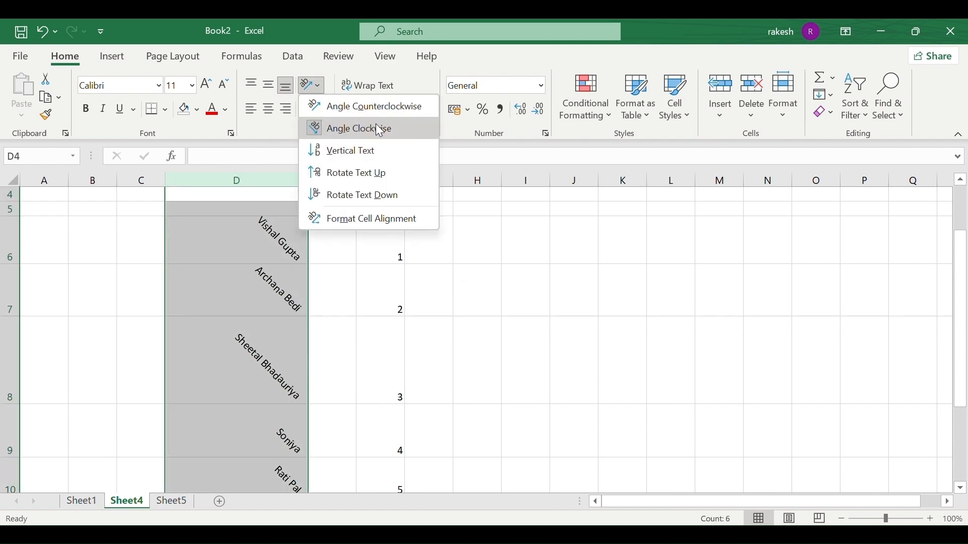
{"action": "key", "text": "Escape"}
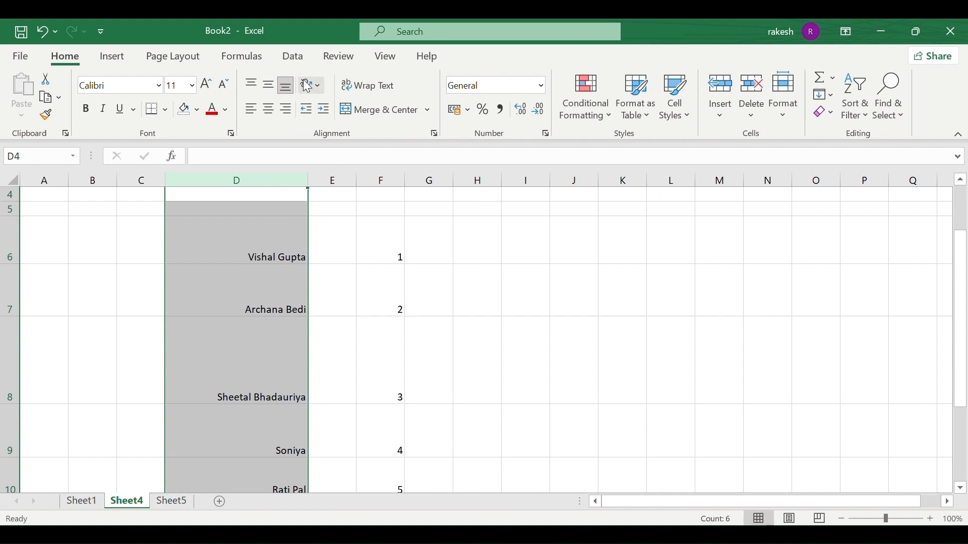
{"action": "left_click", "coordinate": [316, 85]}
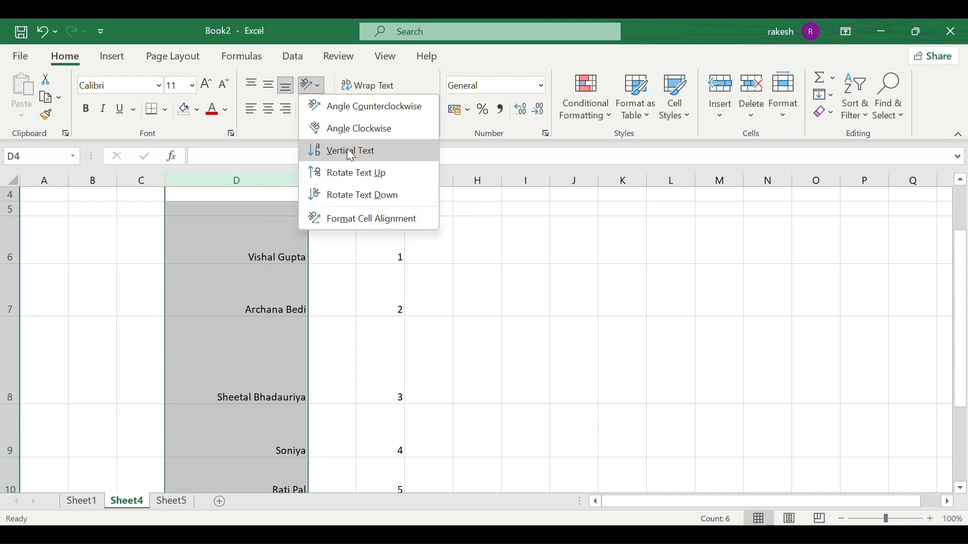
{"action": "left_click", "coordinate": [350, 132]}
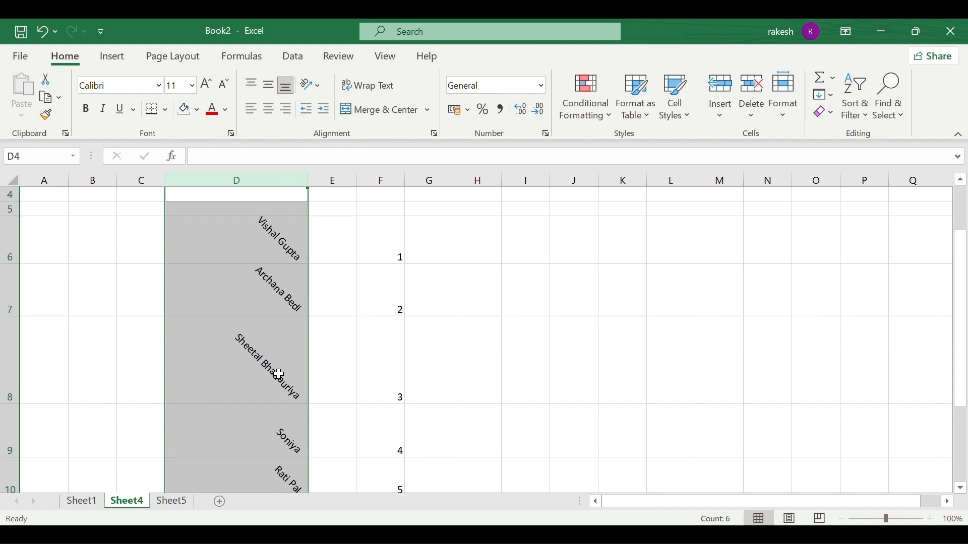
{"action": "scroll", "coordinate": [277, 371], "scroll_direction": "down", "scroll_amount": 2}
{"action": "scroll", "coordinate": [277, 371], "scroll_direction": "up", "scroll_amount": 1}
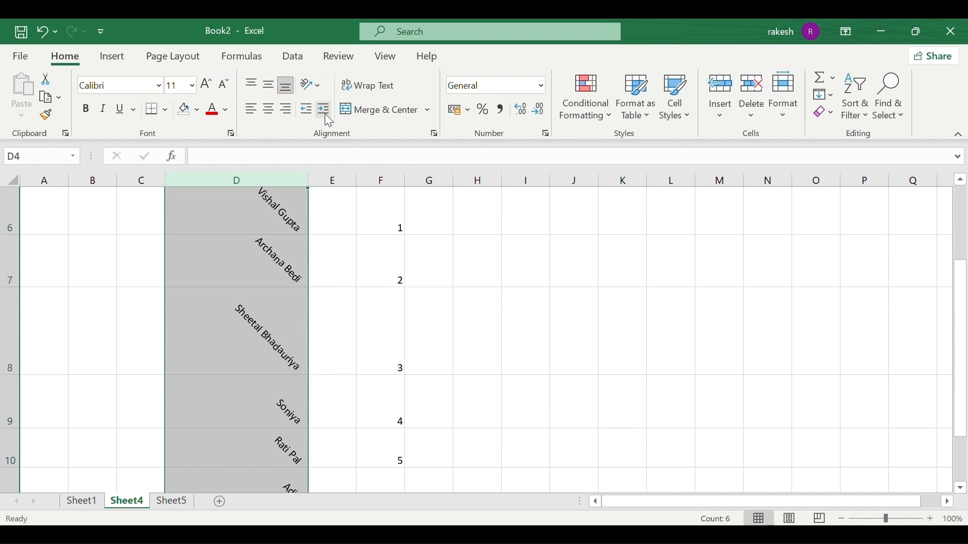
{"action": "left_click", "coordinate": [314, 81]}
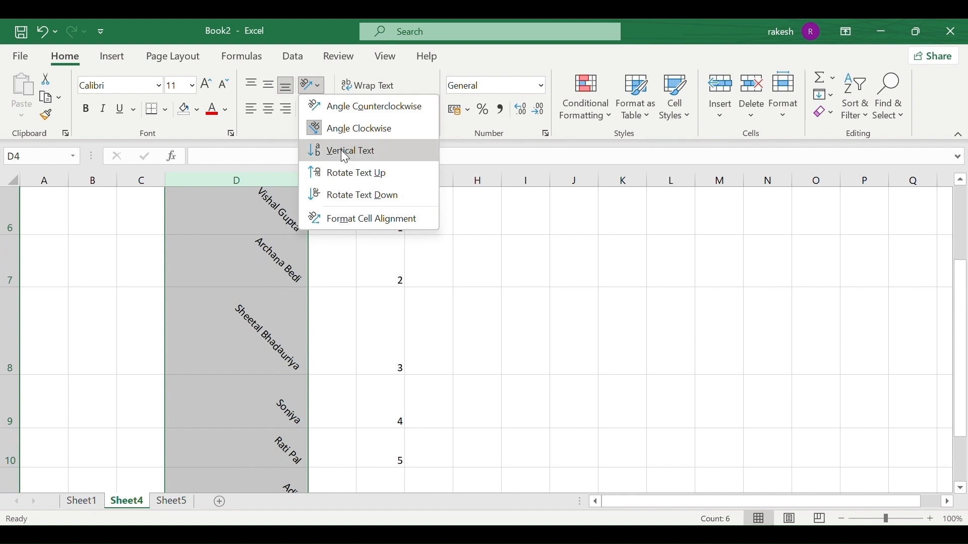
Turn column D's names into Vertical Text and apply Wrap Text.
{"action": "left_click", "coordinate": [370, 160]}
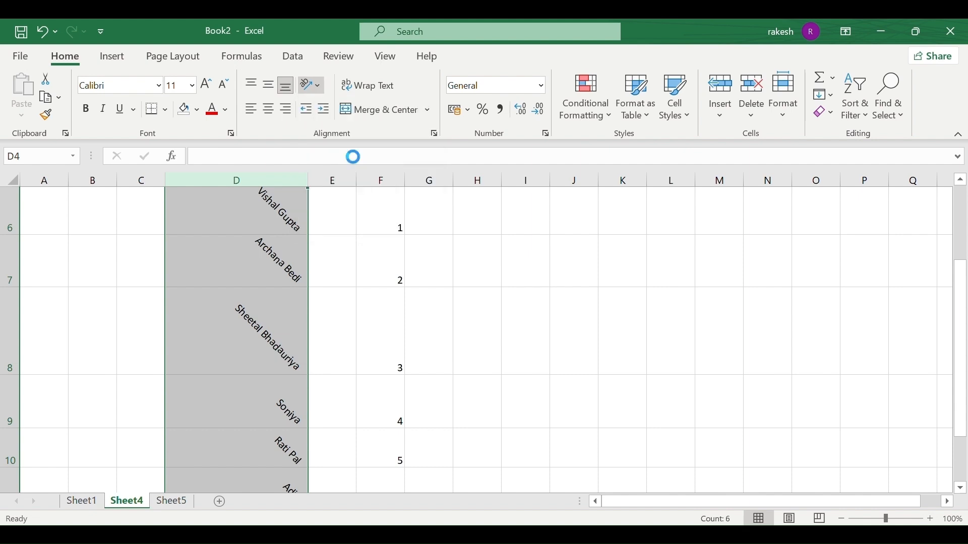
{"action": "scroll", "coordinate": [242, 354], "scroll_direction": "down", "scroll_amount": 4}
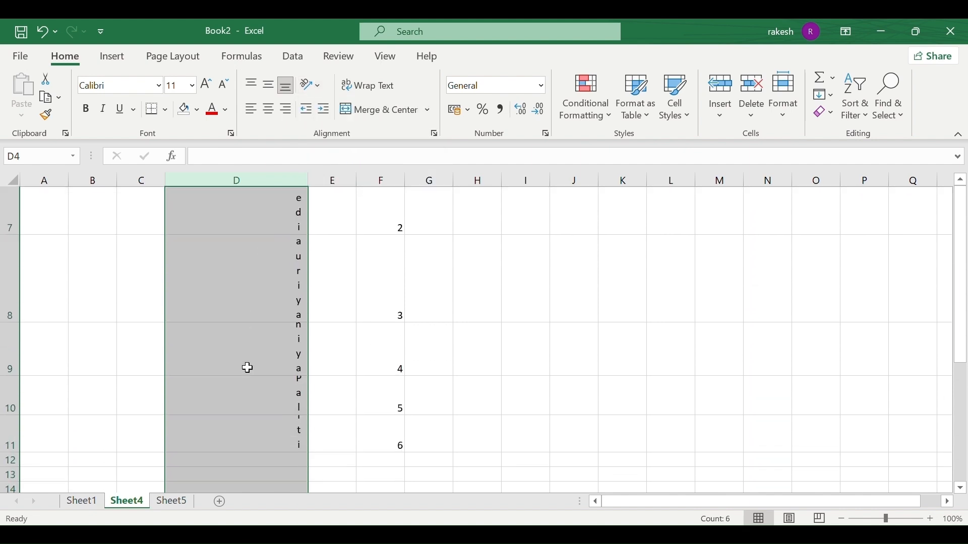
{"action": "scroll", "coordinate": [248, 368], "scroll_direction": "up", "scroll_amount": 3}
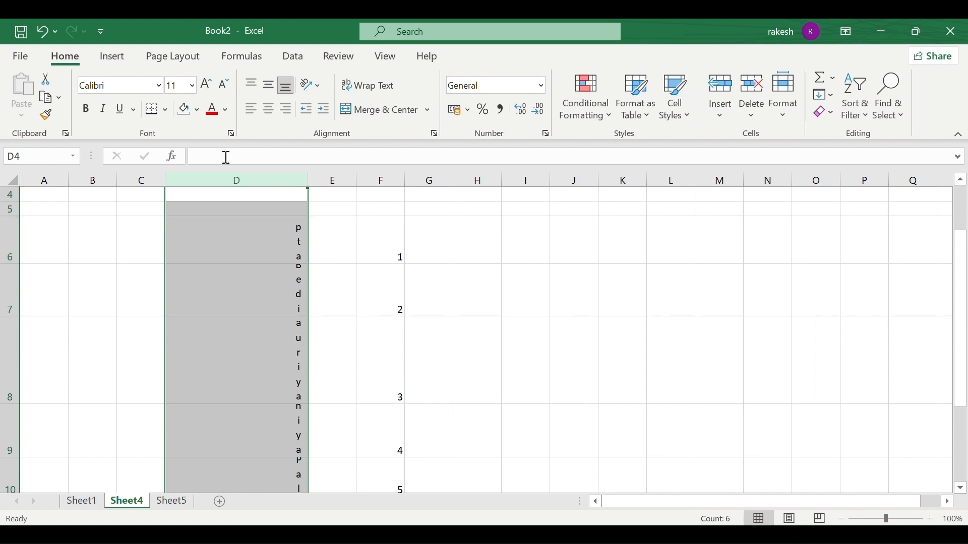
{"action": "left_click", "coordinate": [373, 89]}
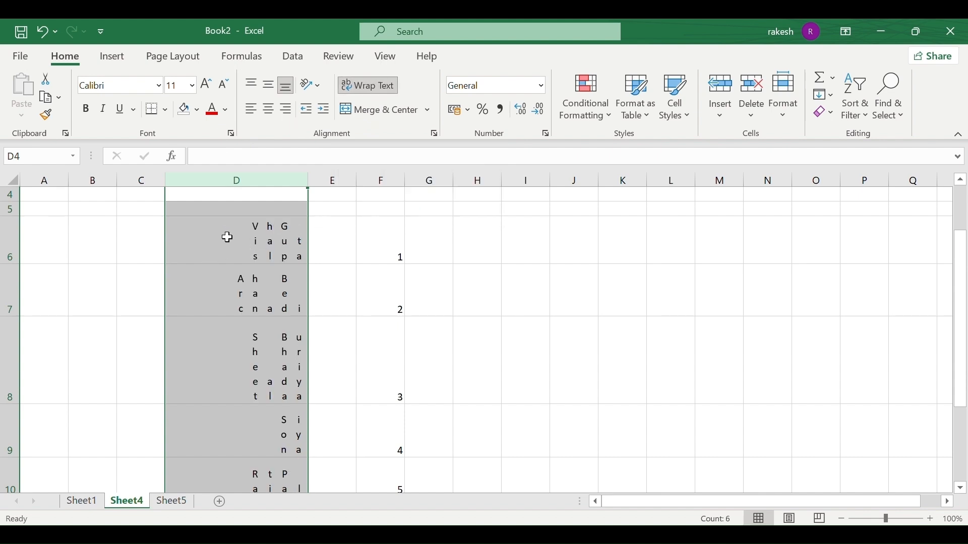
{"action": "left_click", "coordinate": [253, 275]}
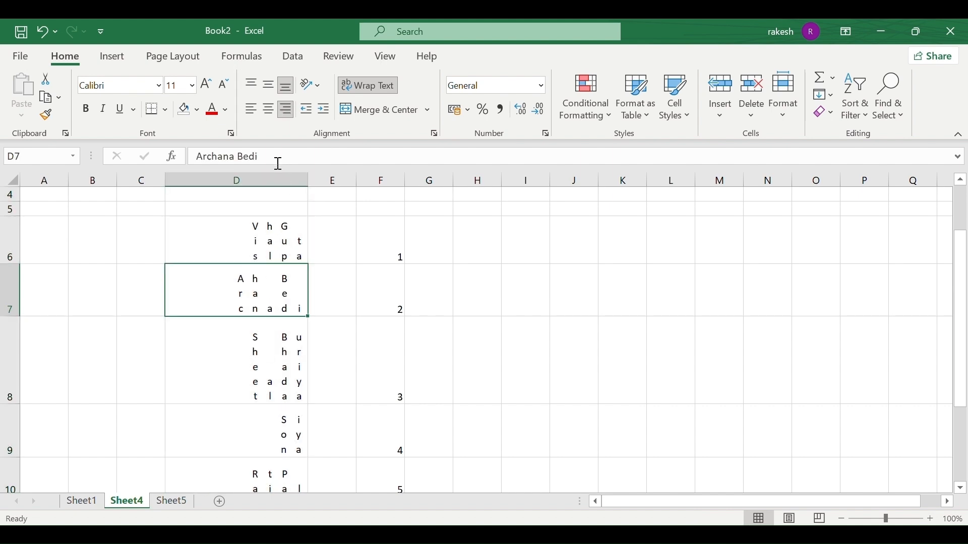
{"action": "left_click", "coordinate": [273, 180]}
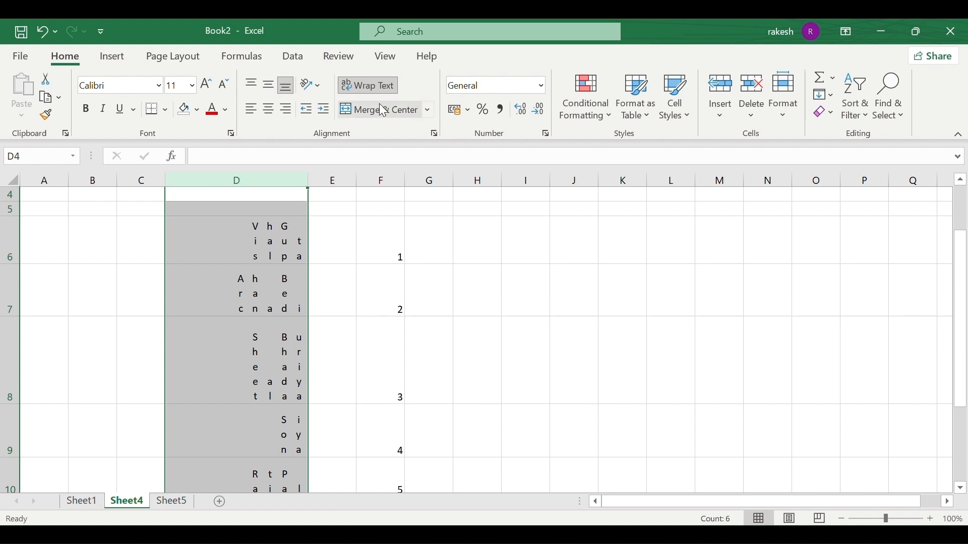
{"action": "left_click", "coordinate": [319, 87]}
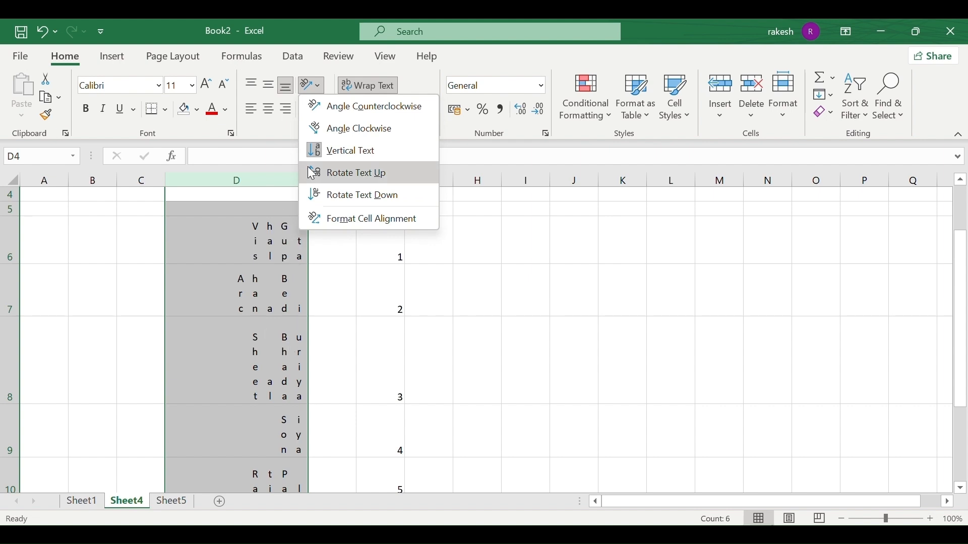
{"action": "left_click", "coordinate": [336, 181]}
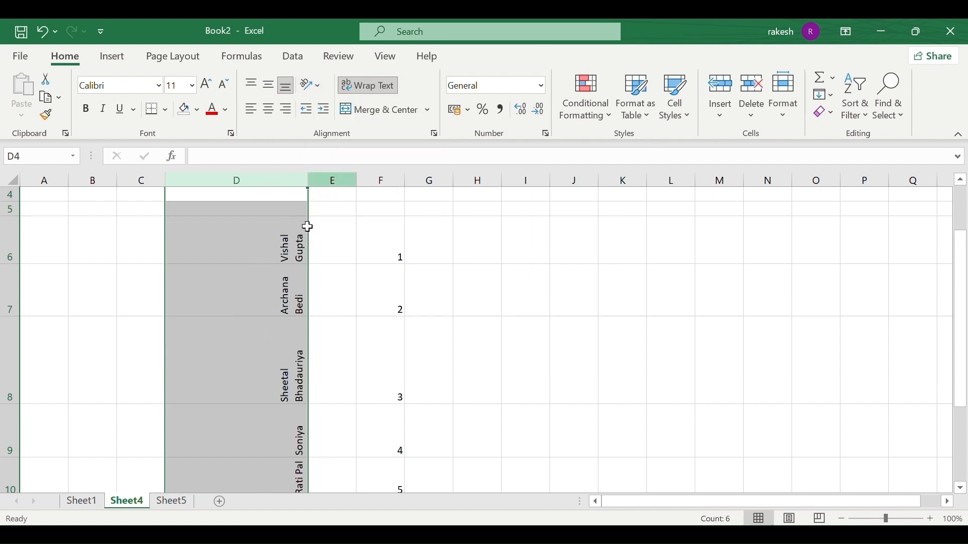
{"action": "scroll", "coordinate": [266, 292], "scroll_direction": "down", "scroll_amount": 3}
{"action": "scroll", "coordinate": [266, 292], "scroll_direction": "up", "scroll_amount": 2}
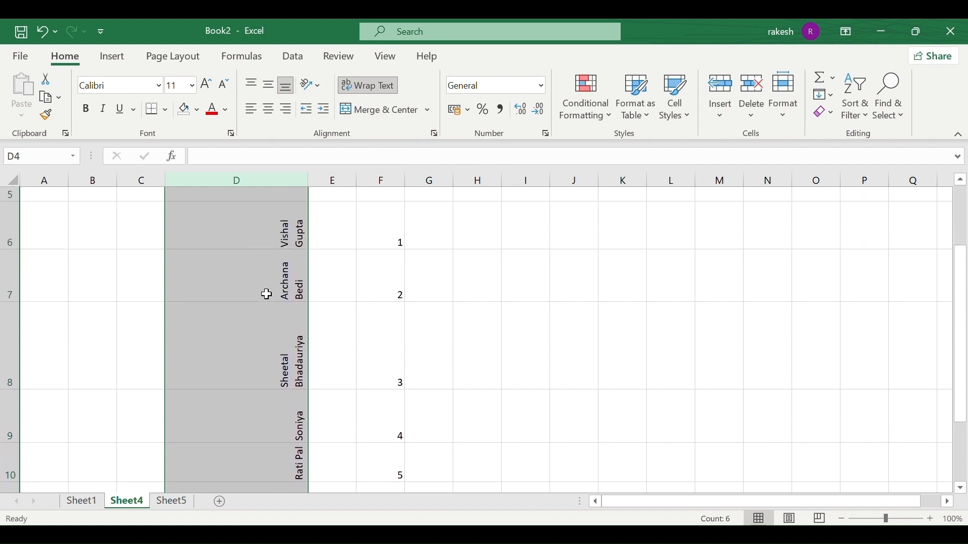
{"action": "scroll", "coordinate": [266, 294], "scroll_direction": "up", "scroll_amount": 2}
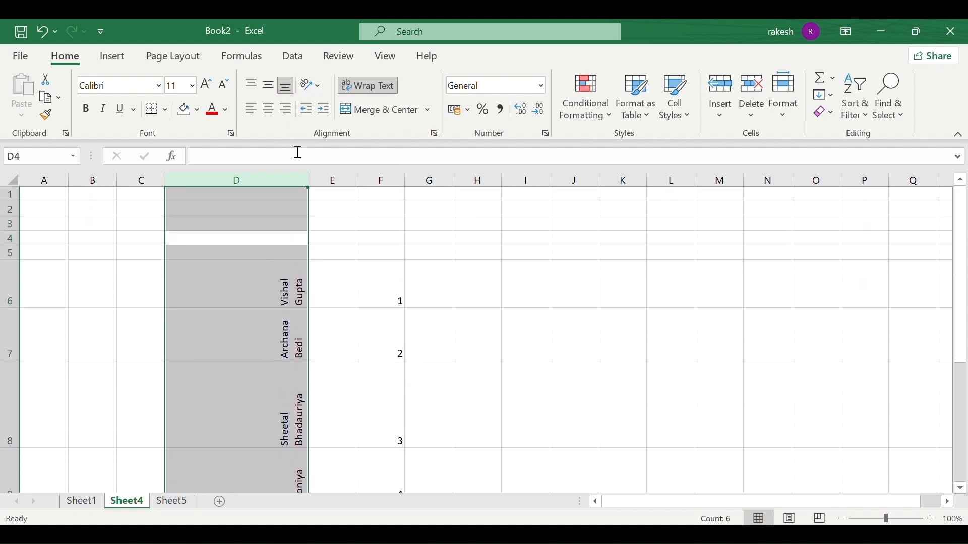
{"action": "left_click", "coordinate": [315, 86]}
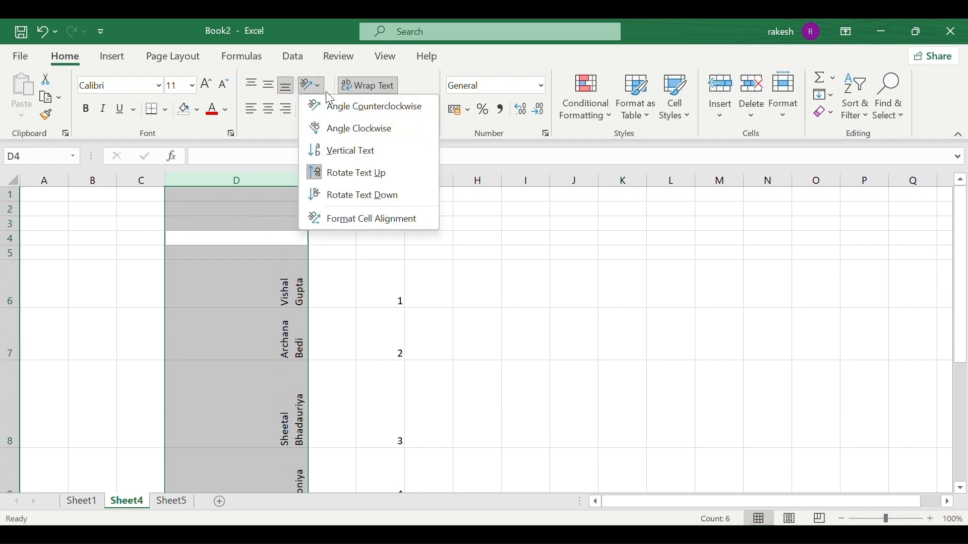
{"action": "left_click", "coordinate": [368, 196]}
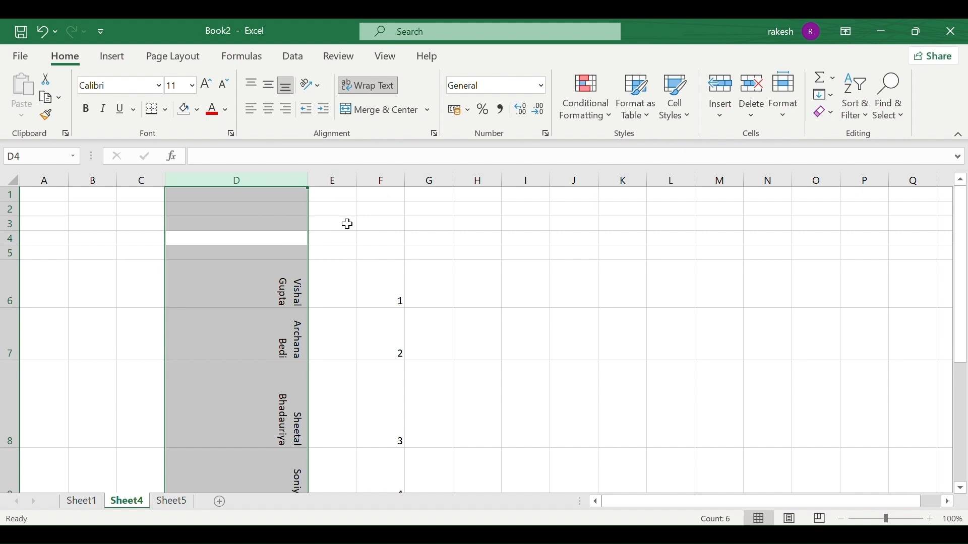
{"action": "left_click", "coordinate": [314, 85]}
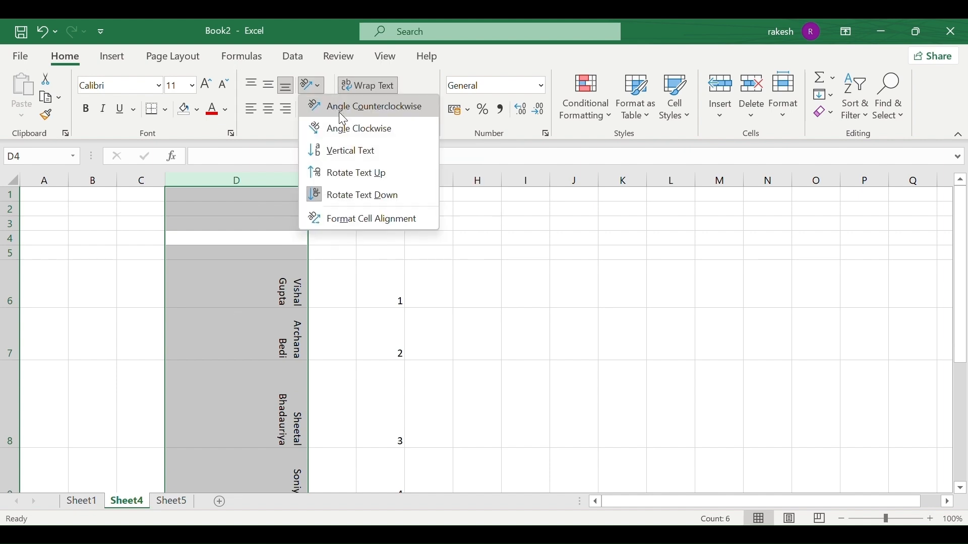
{"action": "left_click", "coordinate": [382, 200]}
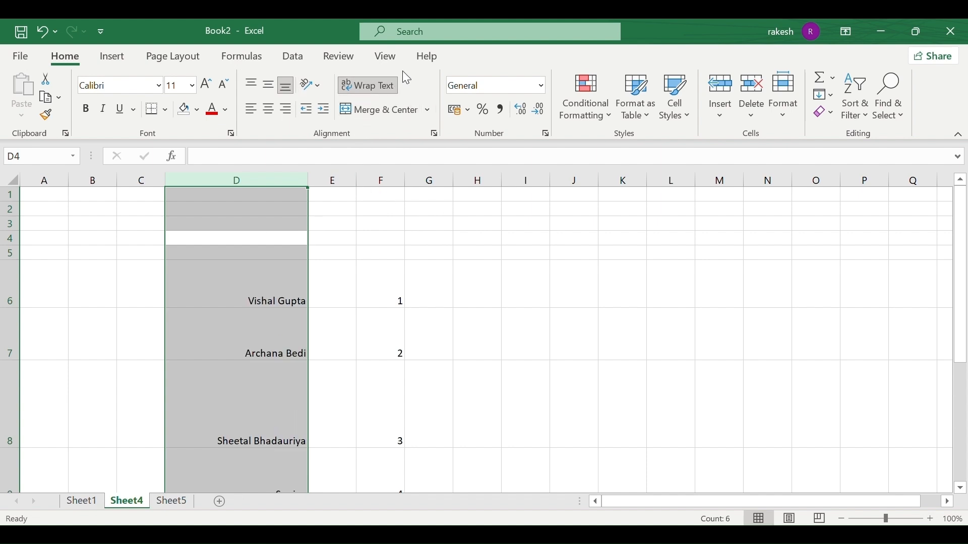
{"action": "left_click", "coordinate": [321, 85]}
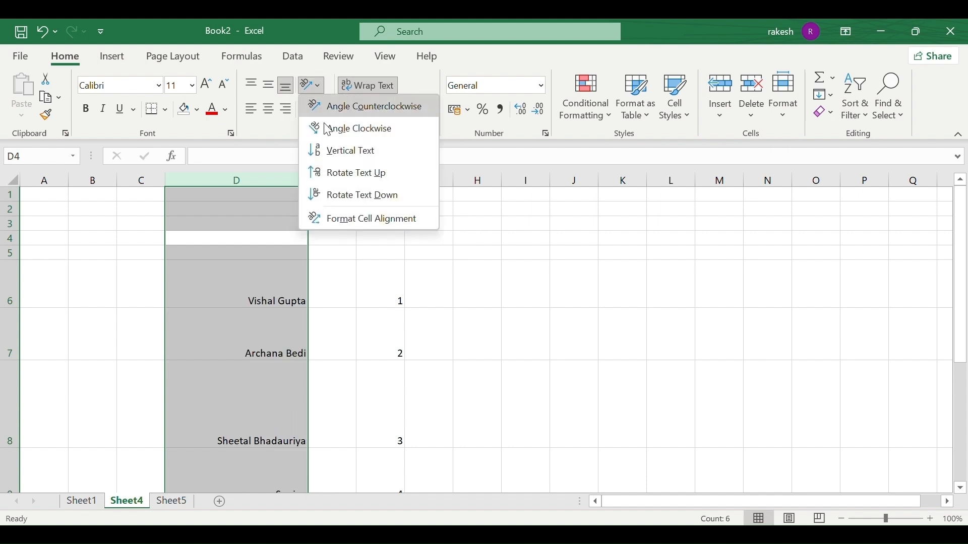
{"action": "left_click", "coordinate": [347, 195]}
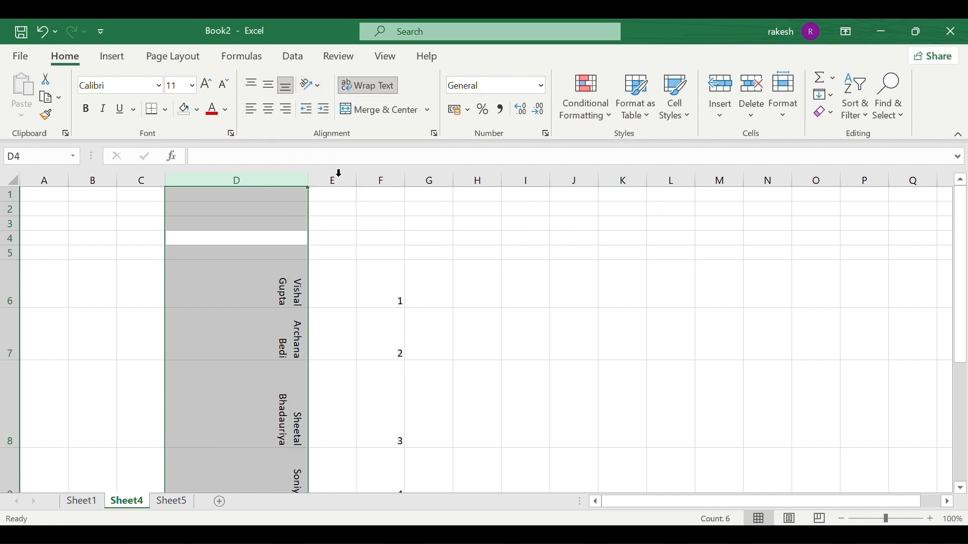
{"action": "left_click", "coordinate": [323, 89]}
{"action": "left_click", "coordinate": [355, 167]}
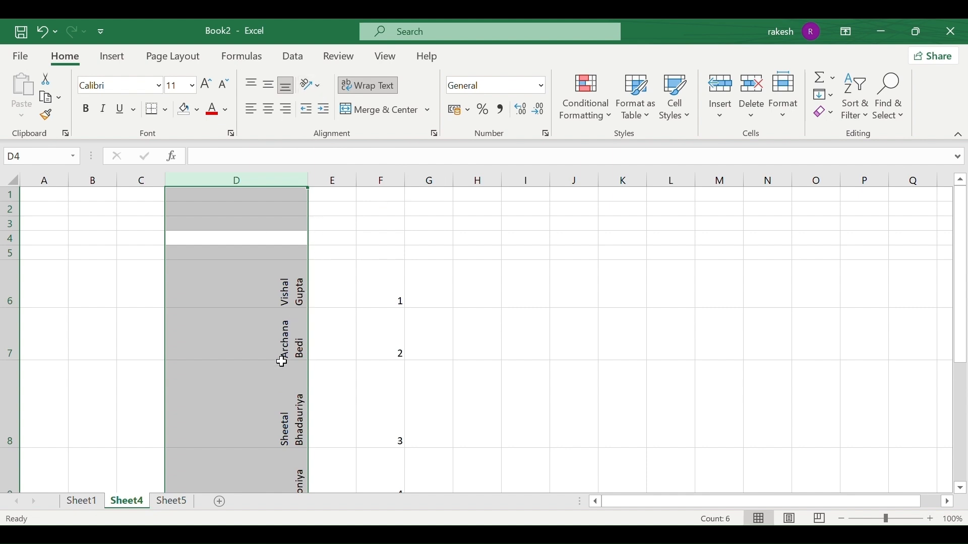
{"action": "left_click", "coordinate": [318, 83]}
{"action": "left_click", "coordinate": [354, 186]}
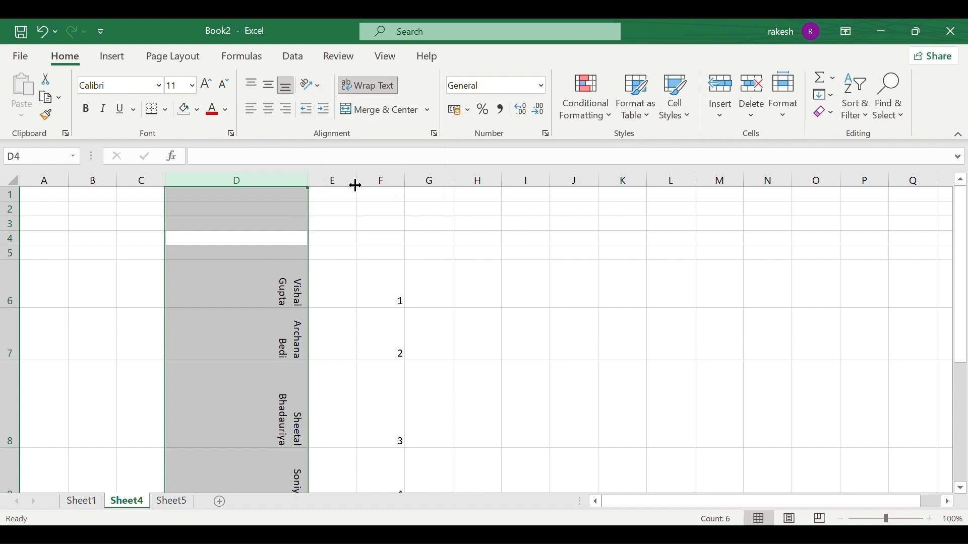
{"action": "left_click", "coordinate": [312, 85]}
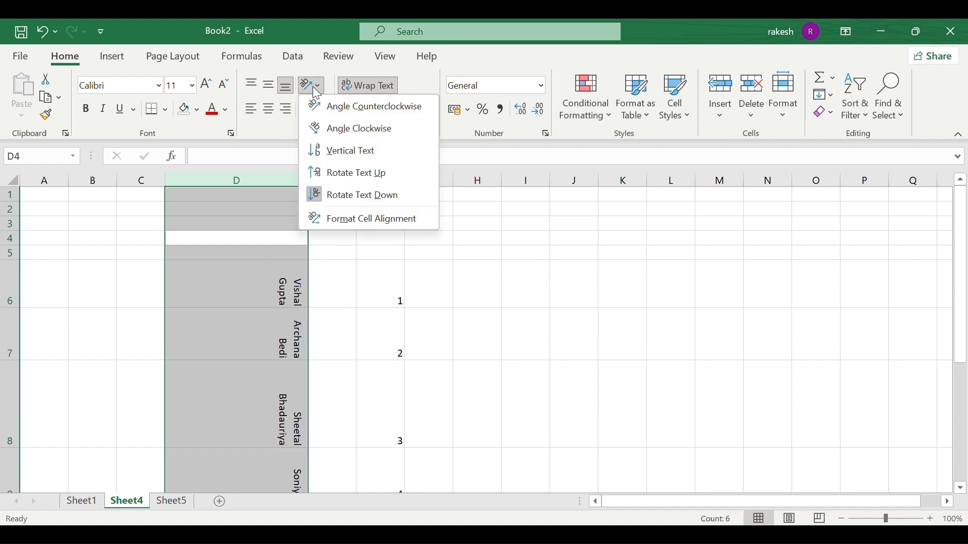
{"action": "left_click", "coordinate": [338, 173]}
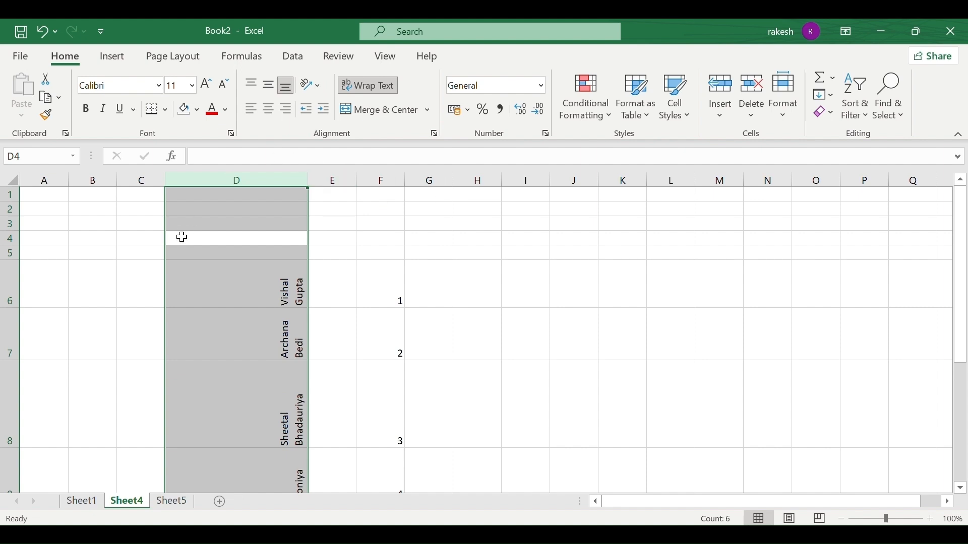
{"action": "scroll", "coordinate": [249, 304], "scroll_direction": "down", "scroll_amount": 3}
{"action": "scroll", "coordinate": [249, 304], "scroll_direction": "up", "scroll_amount": 3}
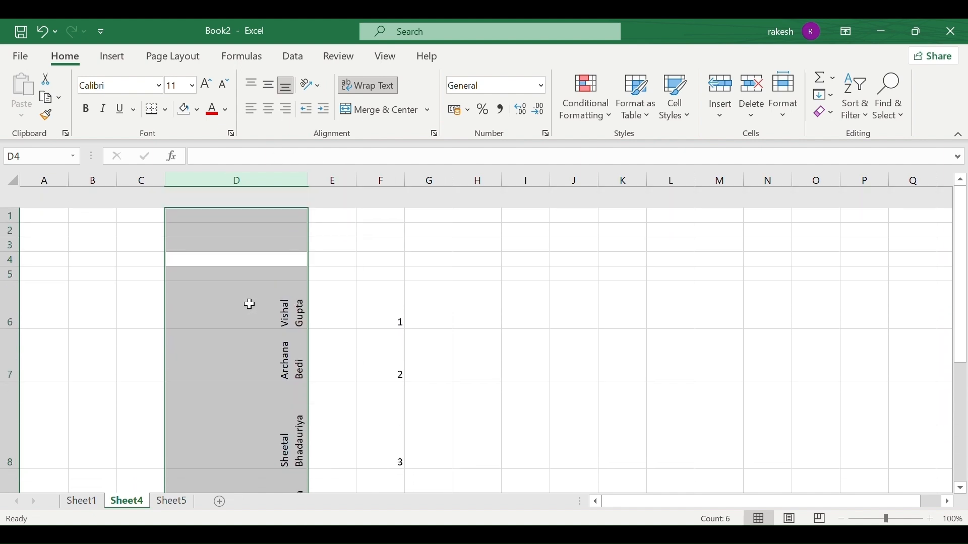
Set column D's names to 45-degree orientation with Center horizontal alignment in Format Cells.
{"action": "left_click", "coordinate": [322, 86]}
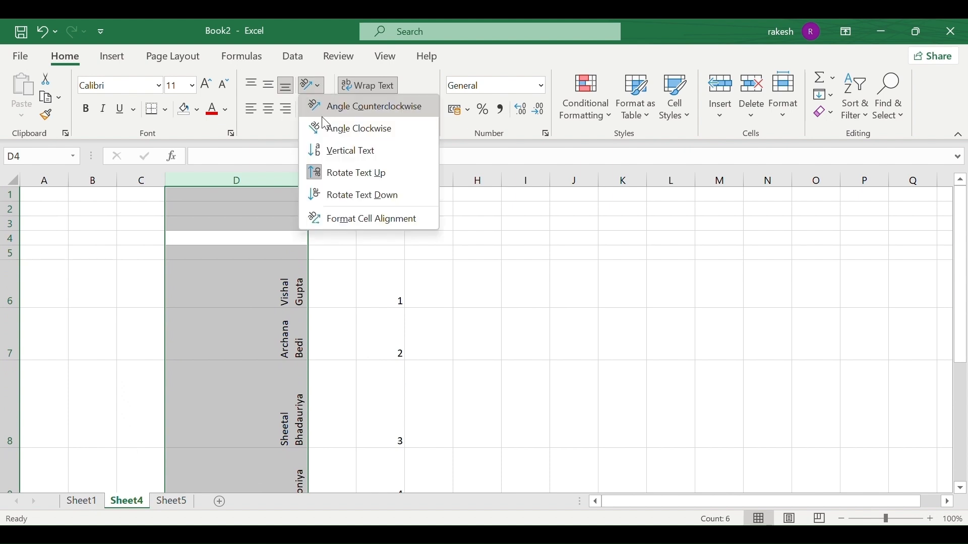
{"action": "left_click", "coordinate": [333, 214]}
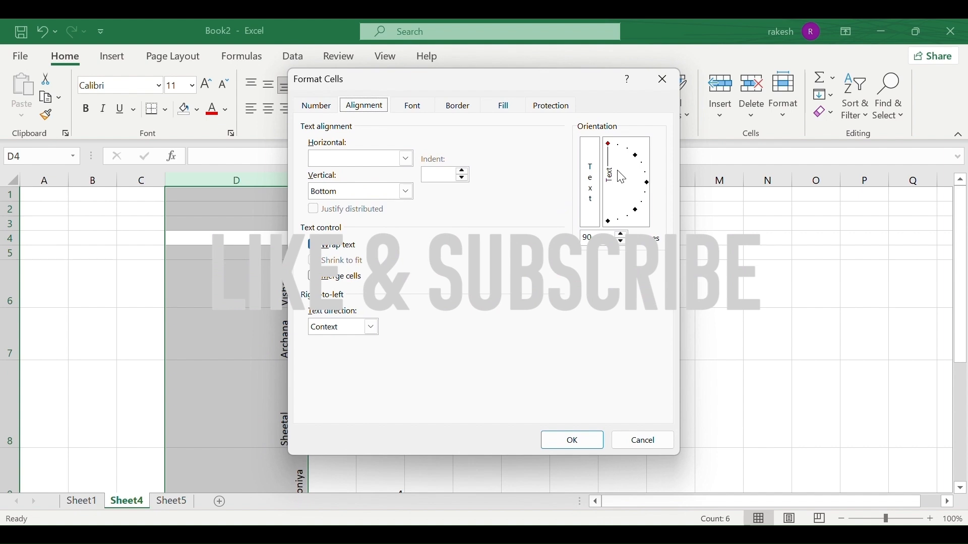
{"action": "mouse_move", "coordinate": [627, 165]}
{"action": "left_mouse_down"}
{"action": "mouse_move", "coordinate": [648, 167]}
{"action": "mouse_move", "coordinate": [644, 177]}
{"action": "mouse_move", "coordinate": [635, 158]}
{"action": "left_mouse_up"}
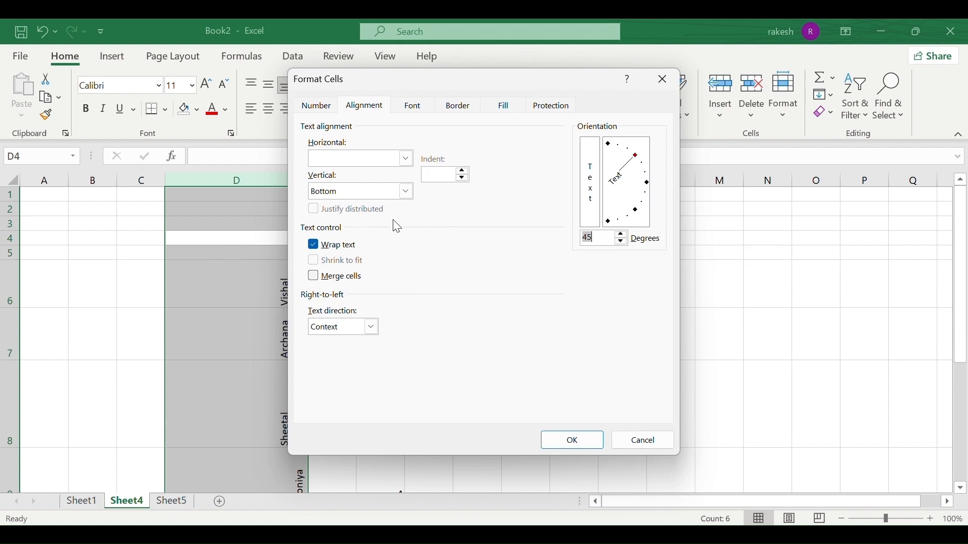
{"action": "left_click", "coordinate": [405, 192]}
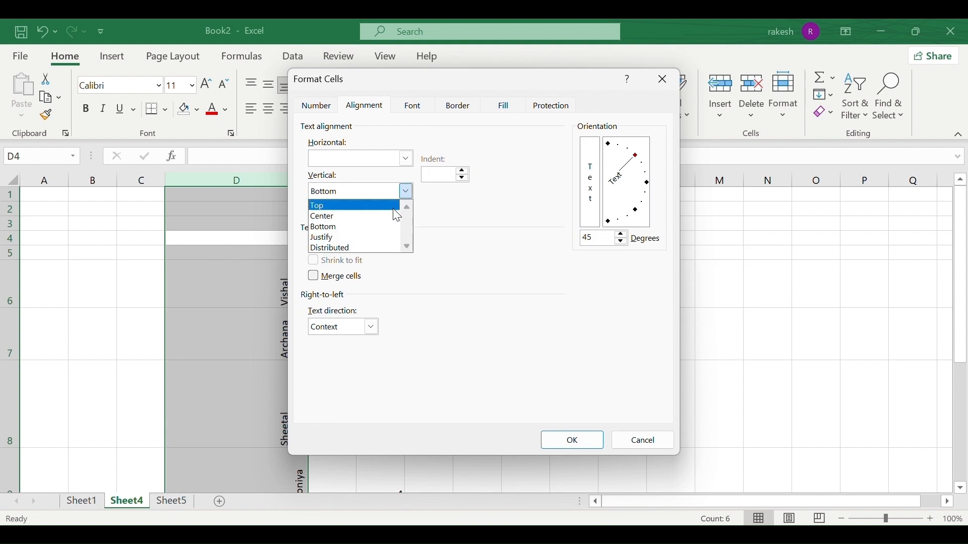
{"action": "left_click", "coordinate": [453, 207]}
{"action": "left_click", "coordinate": [409, 154]}
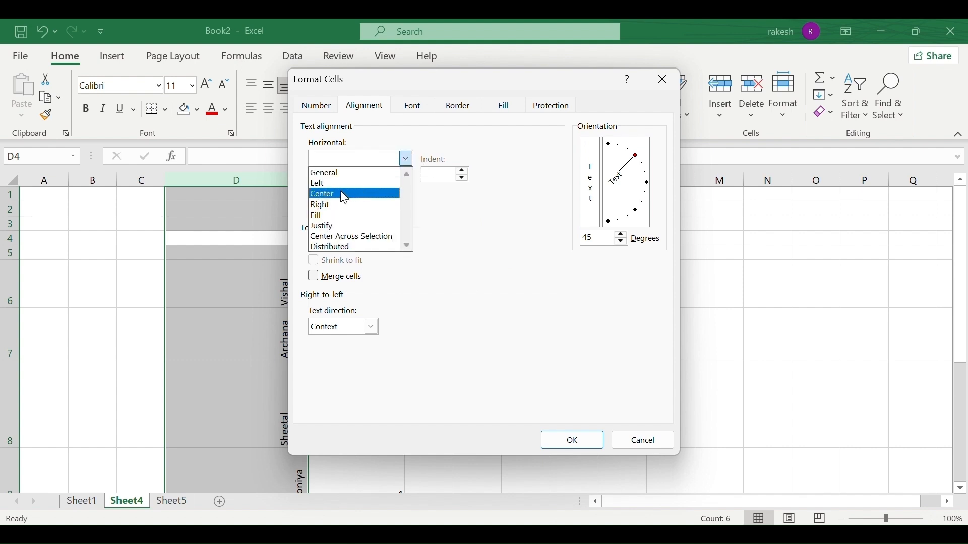
{"action": "left_click", "coordinate": [336, 194]}
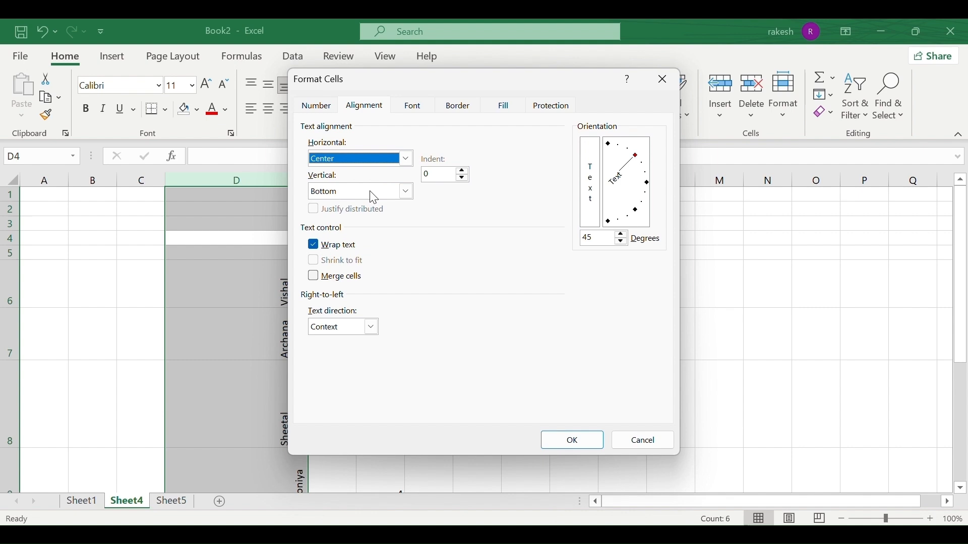
{"action": "left_click", "coordinate": [582, 442]}
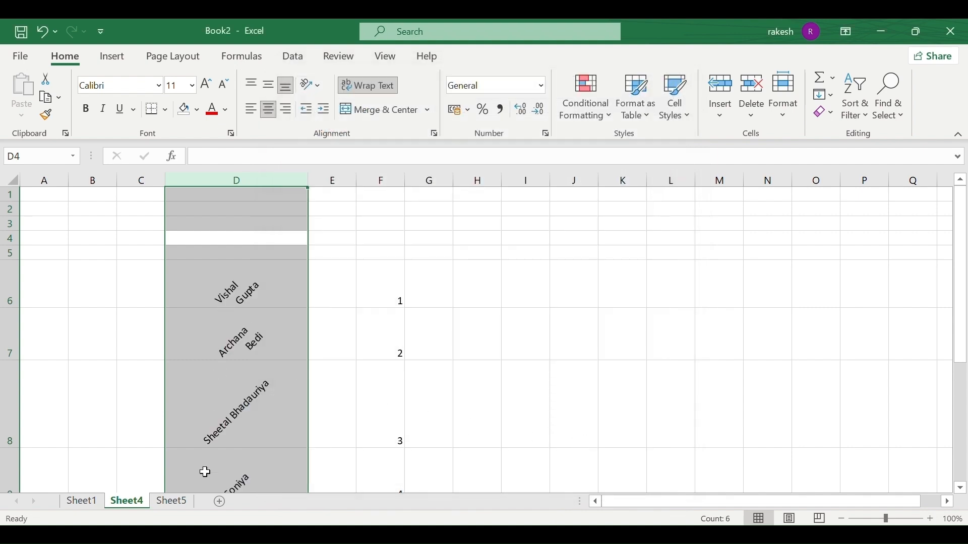
{"action": "scroll", "coordinate": [227, 420], "scroll_direction": "down", "scroll_amount": 2}
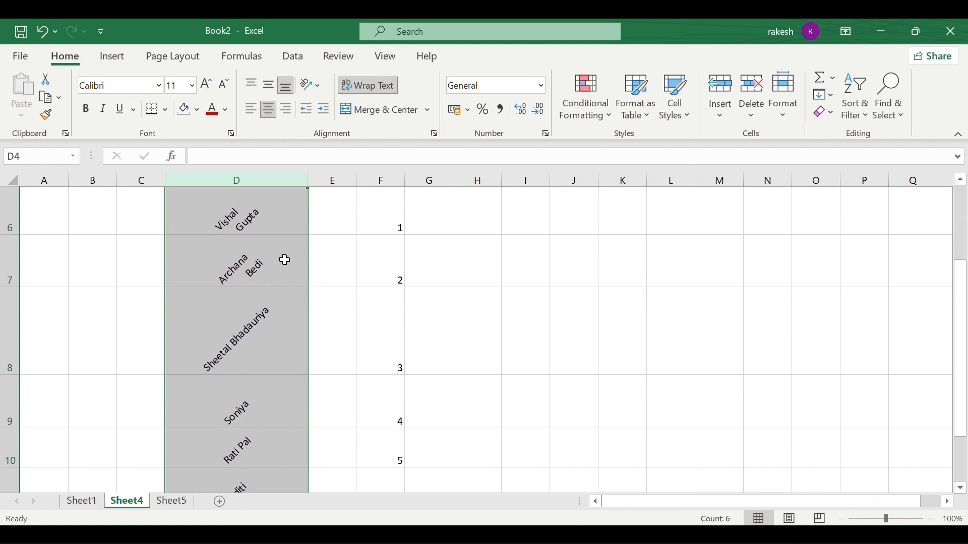
Set the column D names' text orientation to -45 degrees in Format Cells.
{"action": "left_click", "coordinate": [434, 134]}
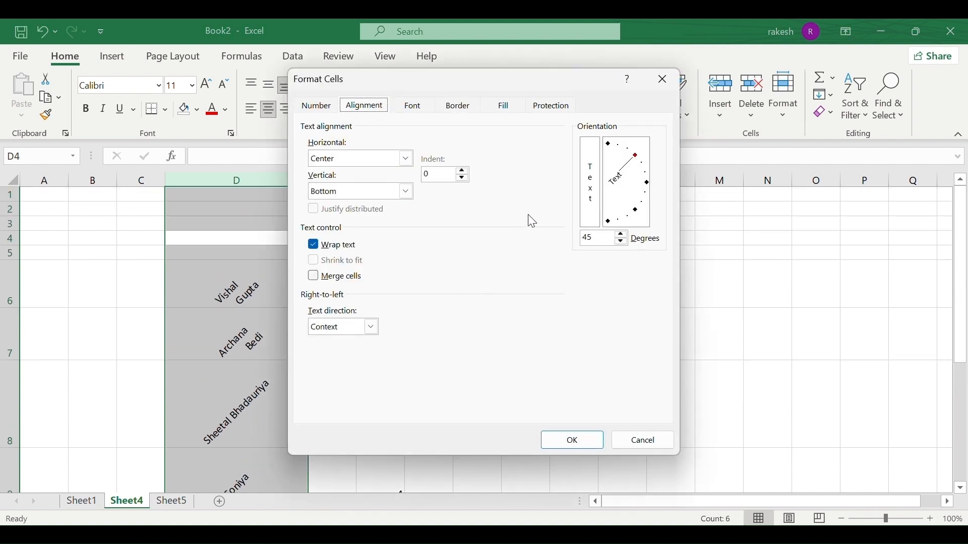
{"action": "left_click", "coordinate": [635, 209]}
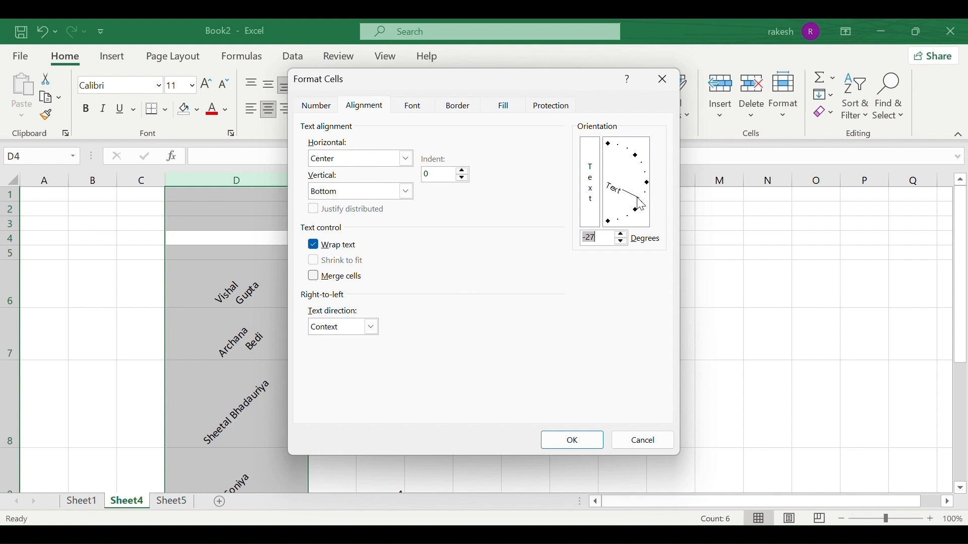
{"action": "left_click", "coordinate": [570, 446]}
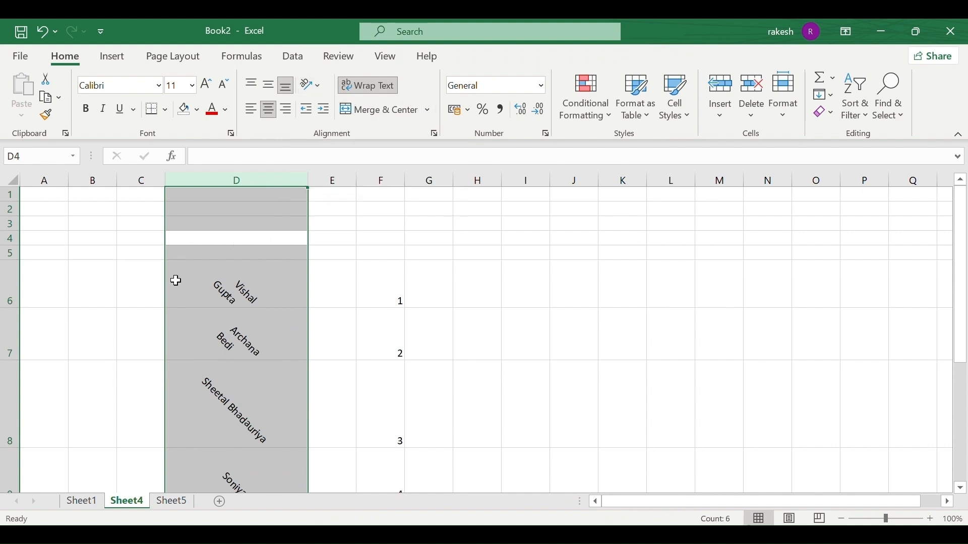
{"action": "scroll", "coordinate": [227, 370], "scroll_direction": "down", "scroll_amount": 2}
{"action": "scroll", "coordinate": [224, 364], "scroll_direction": "up", "scroll_amount": 2}
On Sheet5, merge and center cells C11:G11 below the DETAILS table.
{"action": "left_click", "coordinate": [166, 504]}
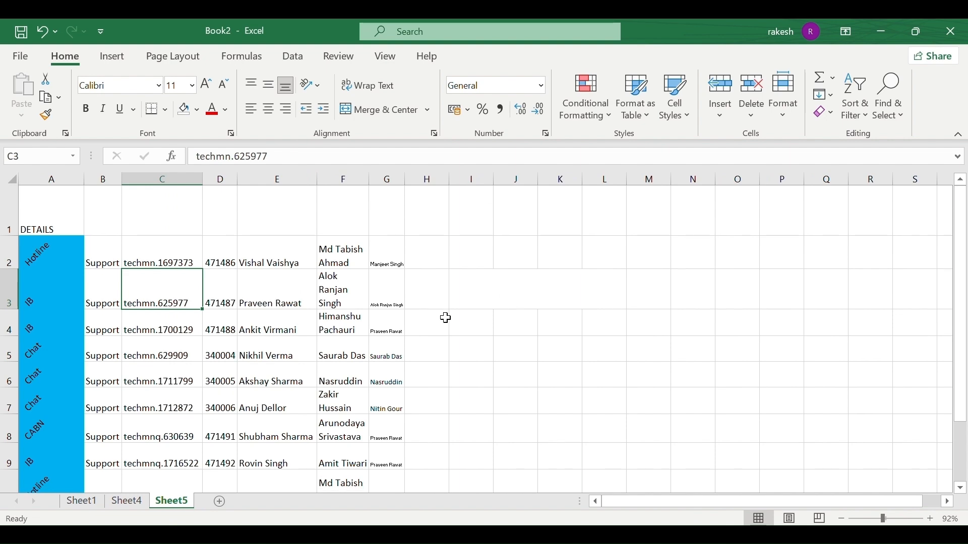
{"action": "scroll", "coordinate": [446, 318], "scroll_direction": "down", "scroll_amount": 2}
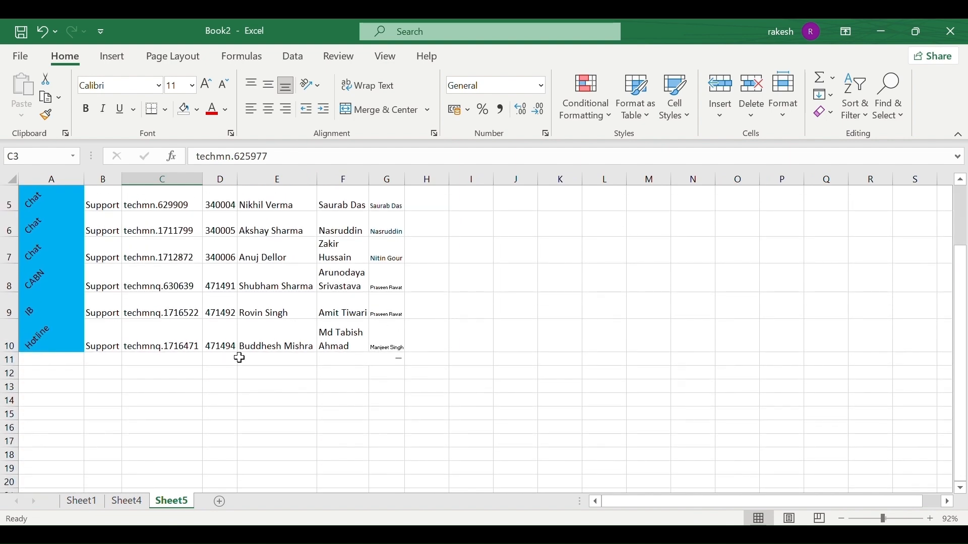
{"action": "left_click_drag", "start_coordinate": [257, 359], "coordinate": [386, 358]}
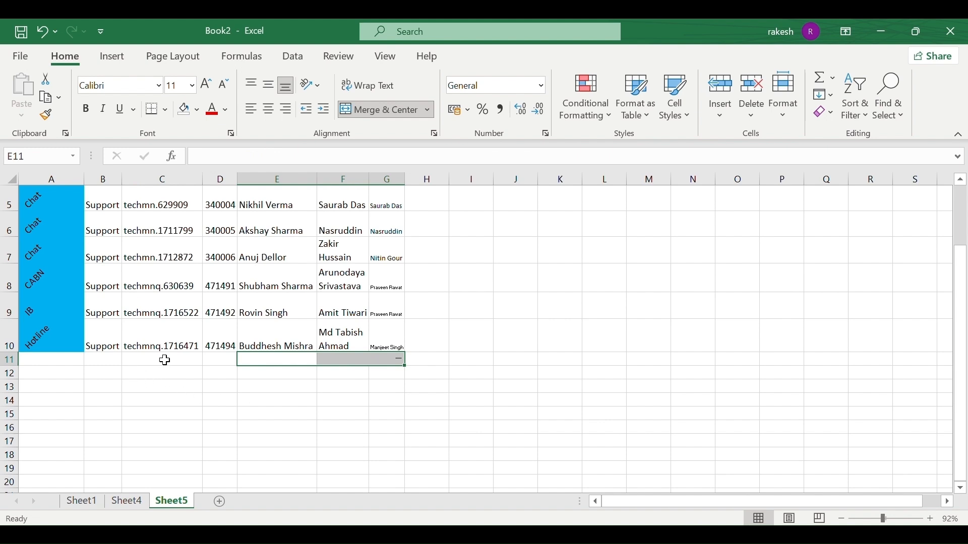
{"action": "left_click_drag", "start_coordinate": [161, 358], "coordinate": [396, 367]}
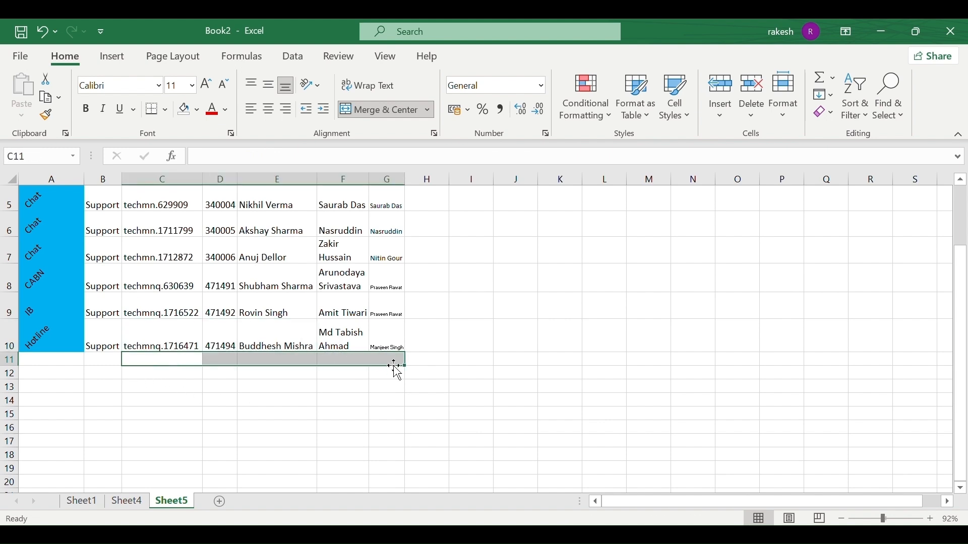
{"action": "left_click", "coordinate": [382, 113]}
{"action": "left_click", "coordinate": [330, 402]}
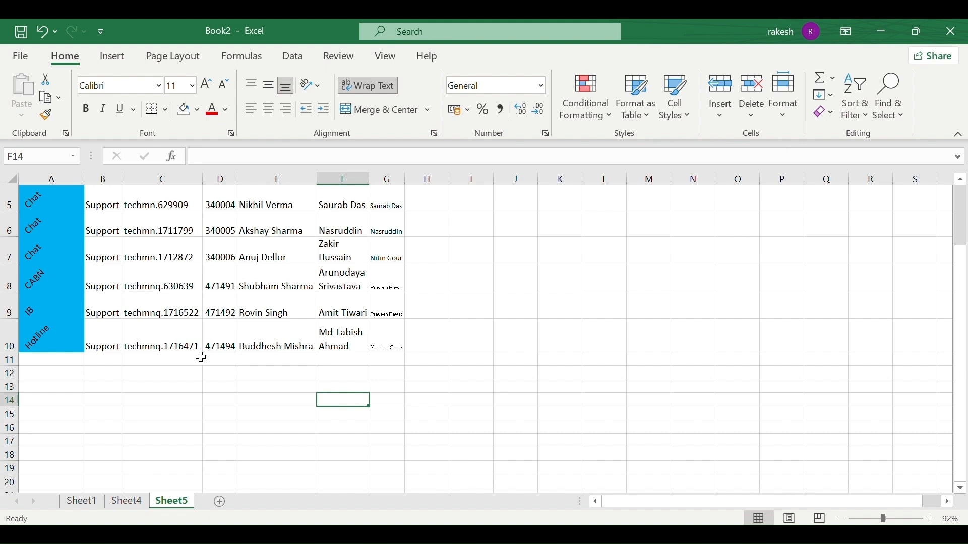
Attempt pasting the employee name from E8 into merged C11, dismissing the resulting warnings.
{"action": "left_click", "coordinate": [178, 358]}
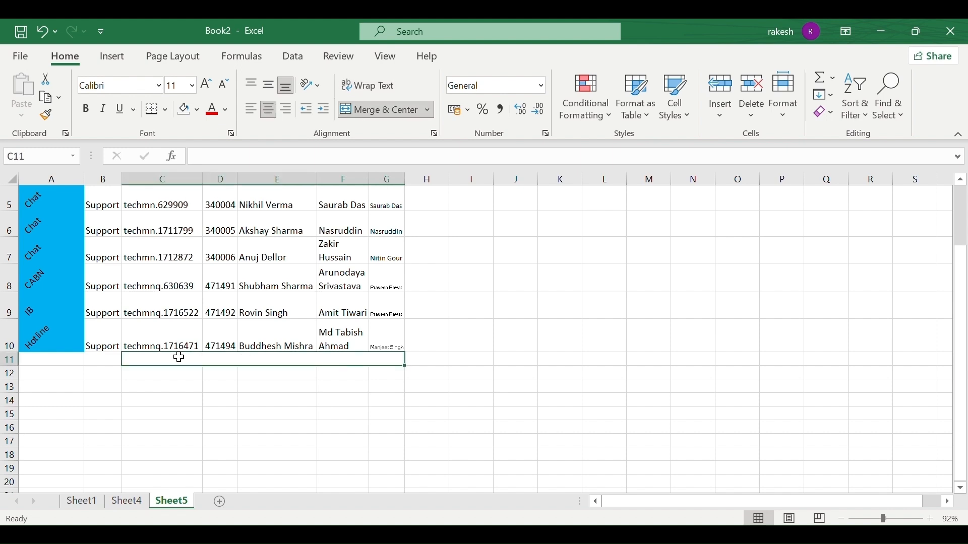
{"action": "left_click", "coordinate": [279, 284]}
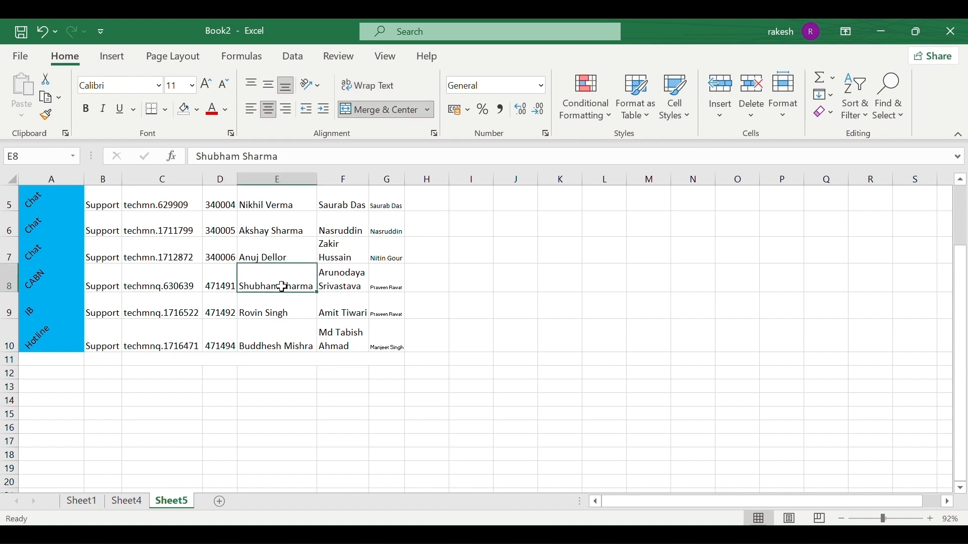
{"action": "double_click", "coordinate": [283, 287]}
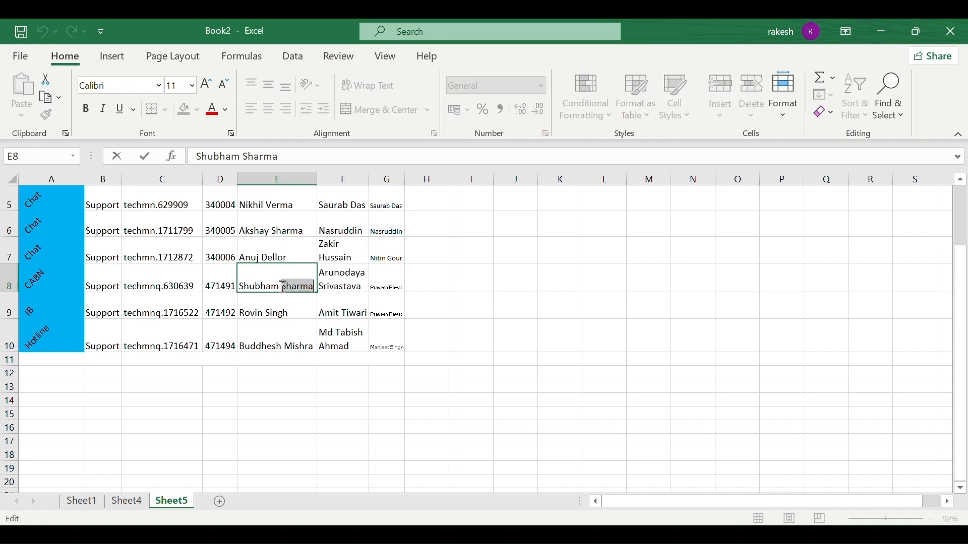
{"action": "triple_click", "coordinate": [284, 286]}
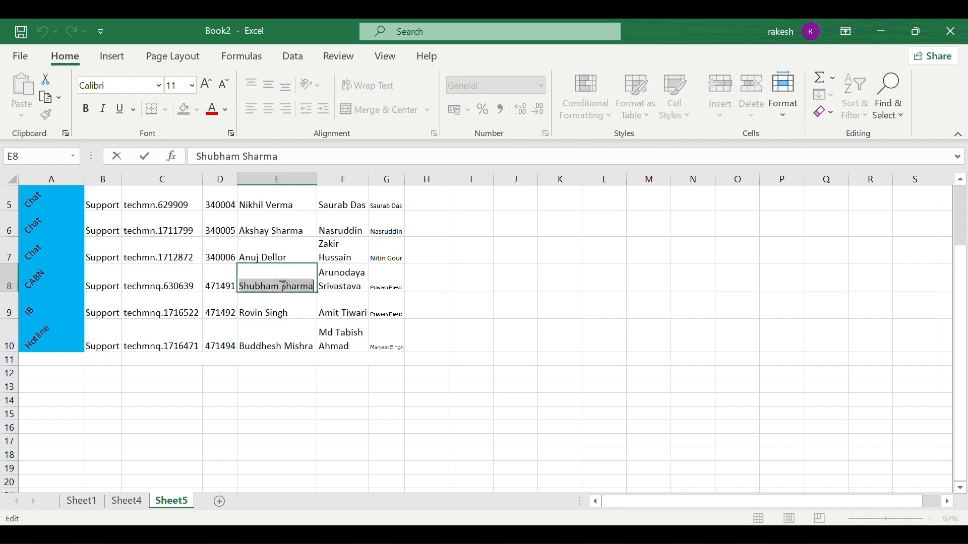
{"action": "left_click", "coordinate": [245, 361]}
{"action": "key", "text": "ctrl+v"}
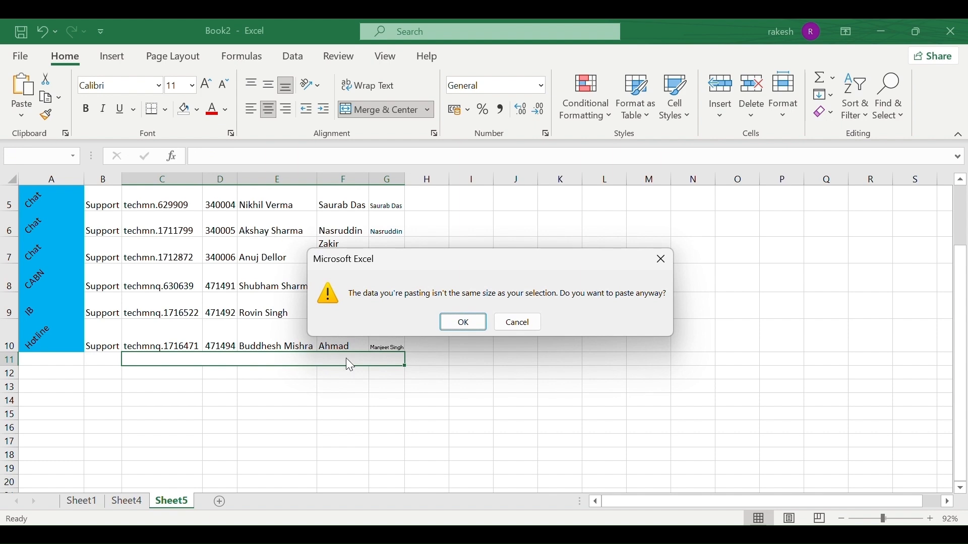
{"action": "left_click", "coordinate": [454, 323]}
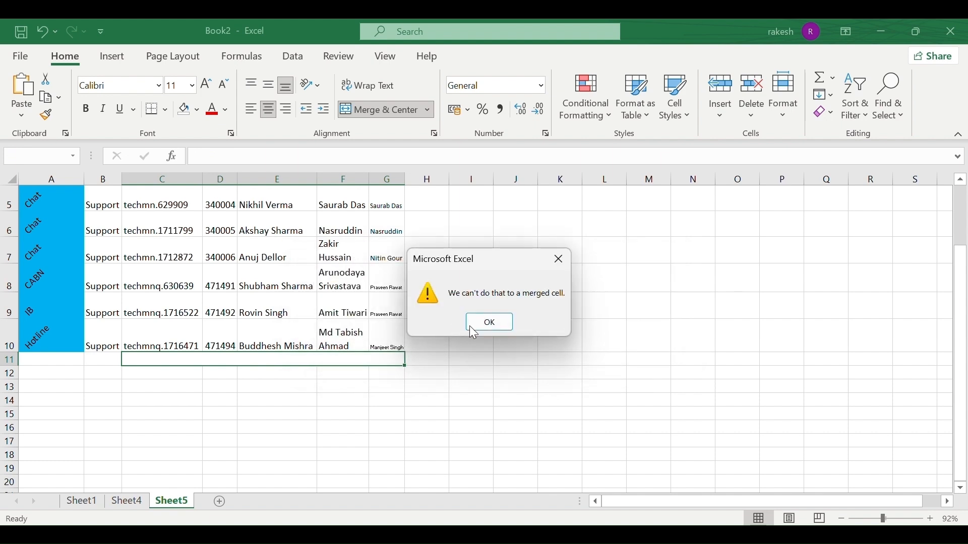
{"action": "left_click", "coordinate": [483, 327]}
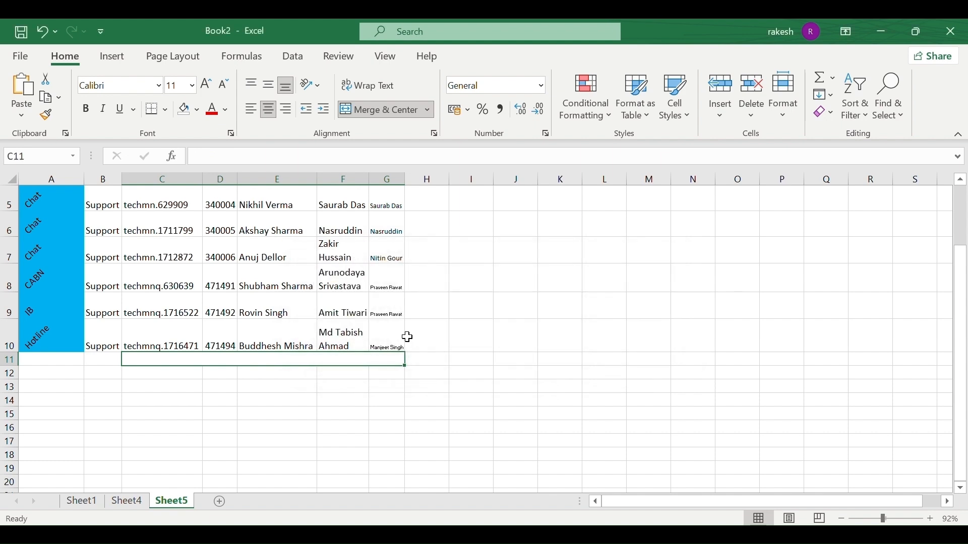
Copy the employee name in E8 and paste it into merged cell C11.
{"action": "left_click", "coordinate": [281, 288]}
{"action": "key", "text": "ctrl+c"}
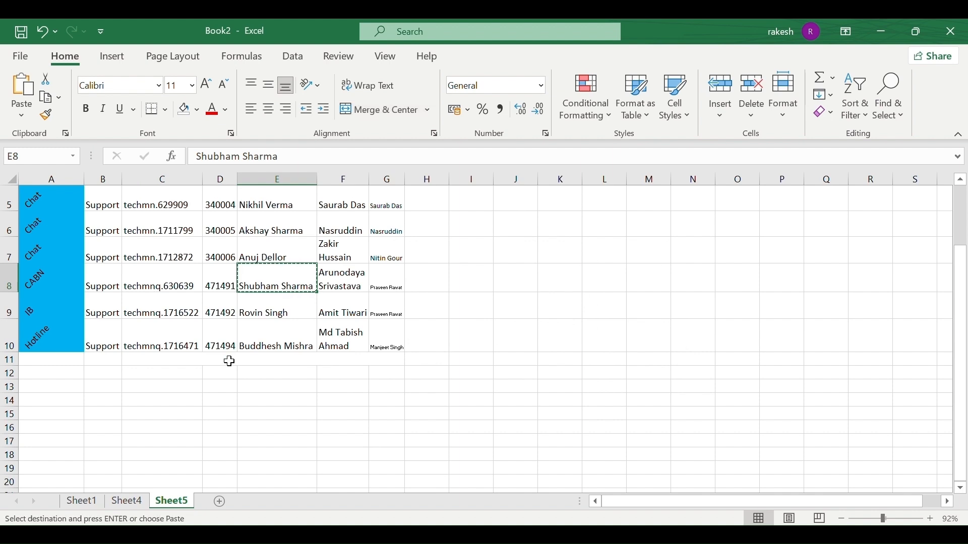
{"action": "left_click", "coordinate": [223, 362]}
{"action": "key", "text": "ctrl+v"}
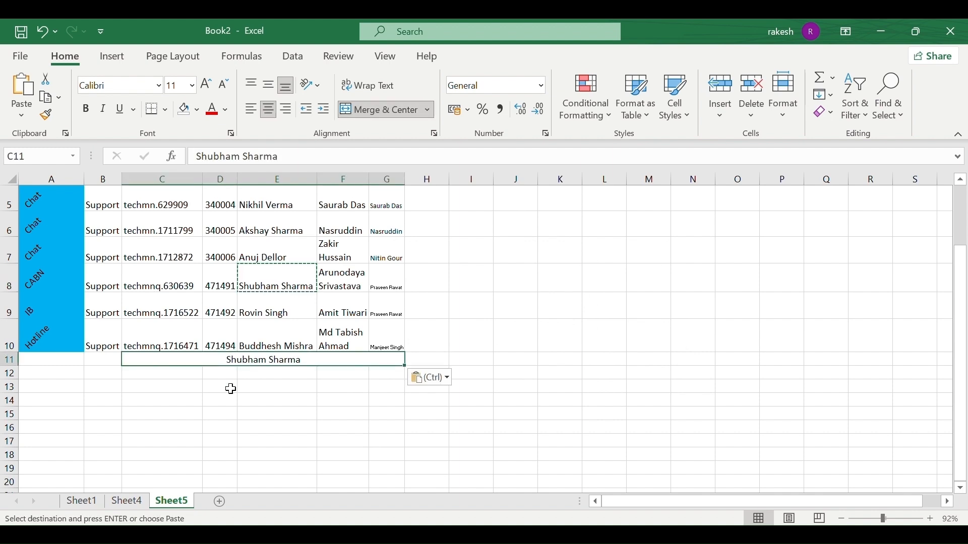
{"action": "left_click", "coordinate": [228, 387]}
{"action": "double_click", "coordinate": [363, 386]}
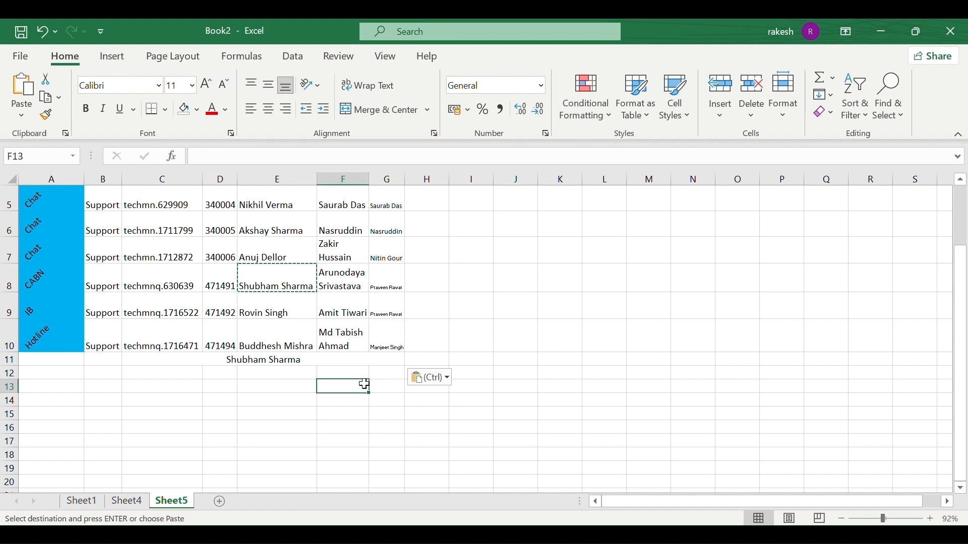
{"action": "left_click", "coordinate": [202, 361]}
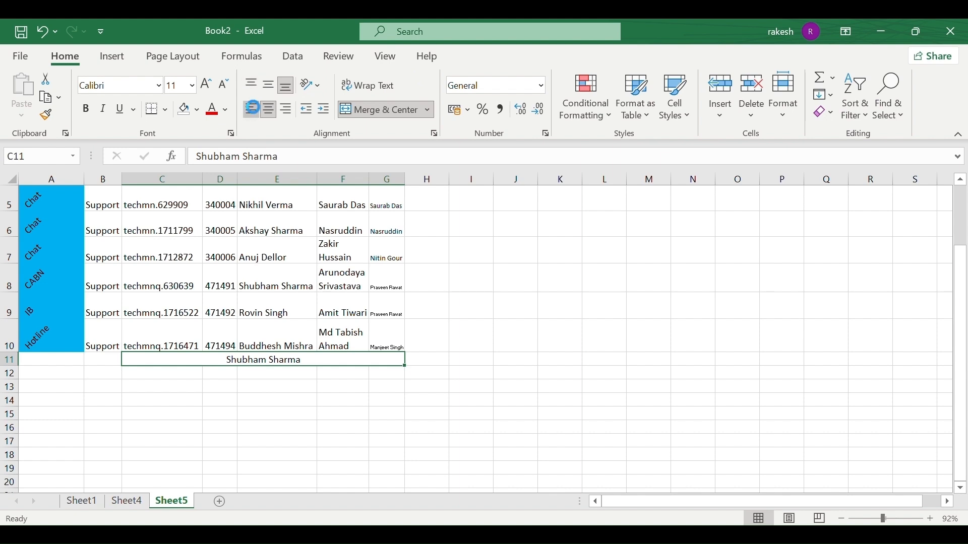
Try left, center and right alignment on the name in C11, ending right-aligned.
{"action": "left_click", "coordinate": [253, 107]}
{"action": "left_click", "coordinate": [270, 110]}
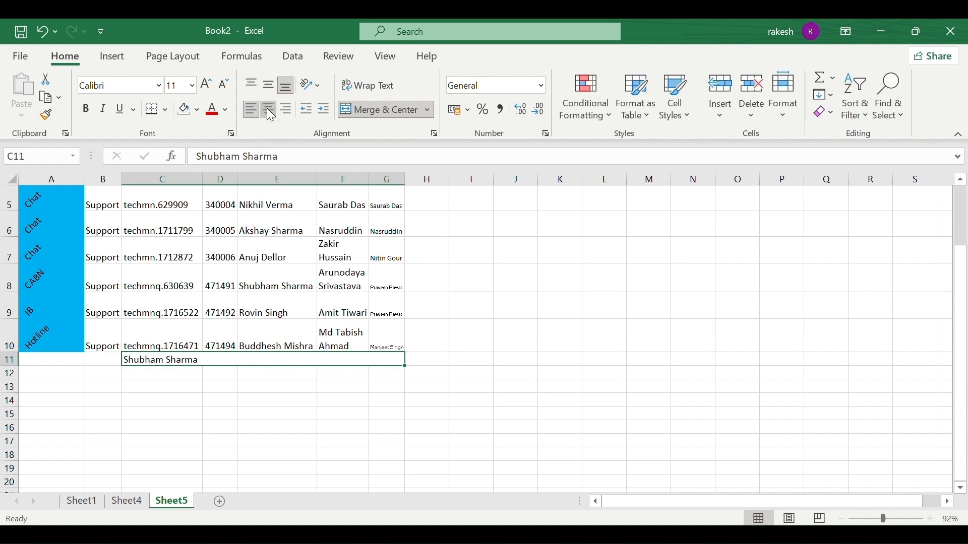
{"action": "left_click", "coordinate": [287, 109]}
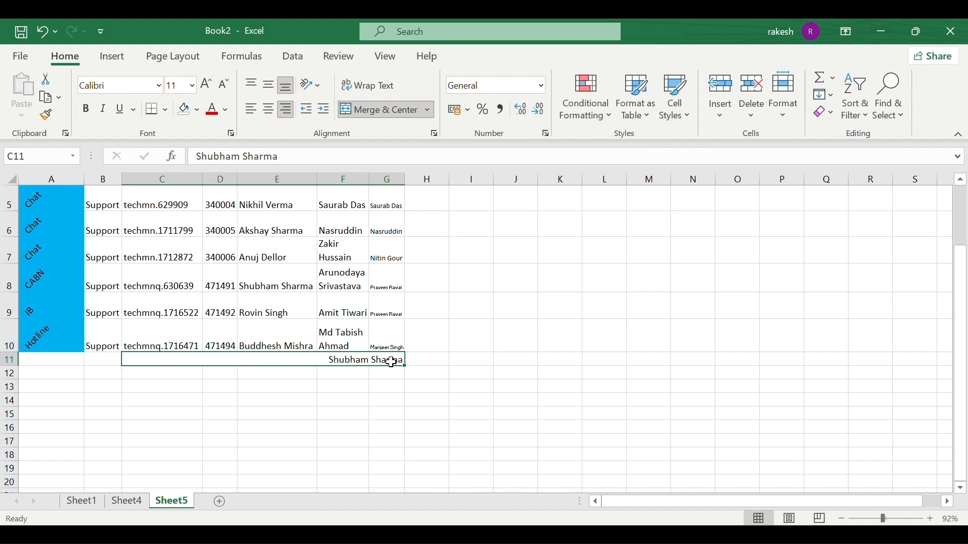
{"action": "key", "text": "BackSpace"}
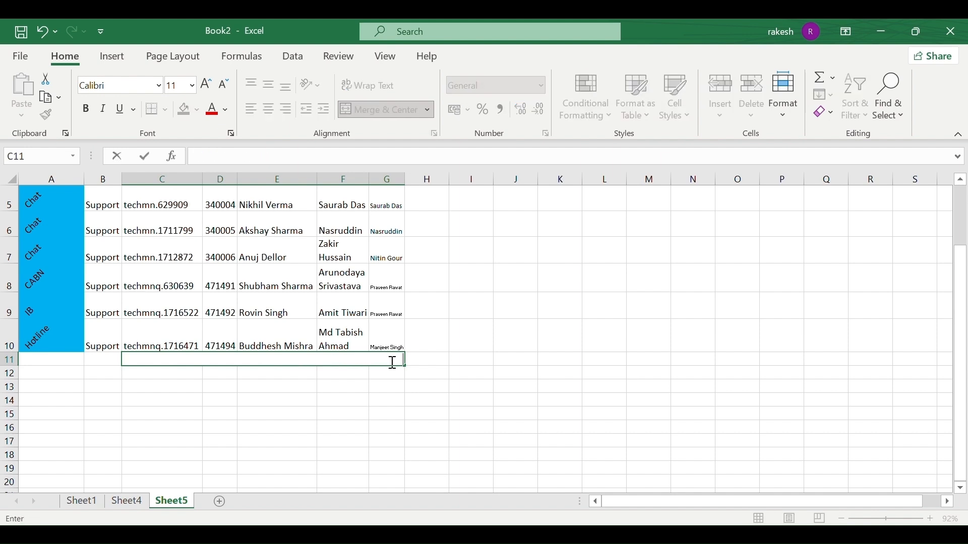
{"action": "key", "text": "ctrl+z"}
{"action": "left_click", "coordinate": [393, 363]}
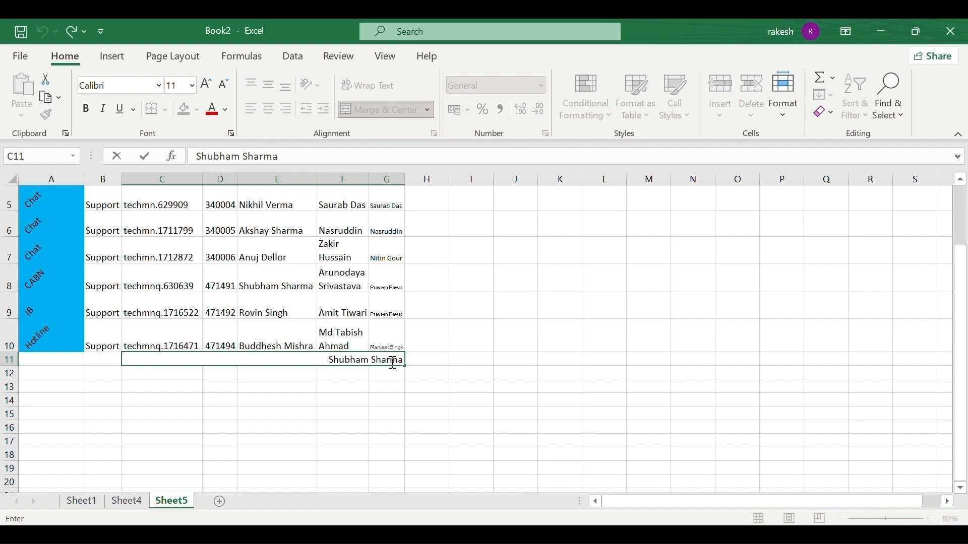
Increase the indent of the right-aligned name in merged C11 several times.
{"action": "left_click", "coordinate": [346, 388]}
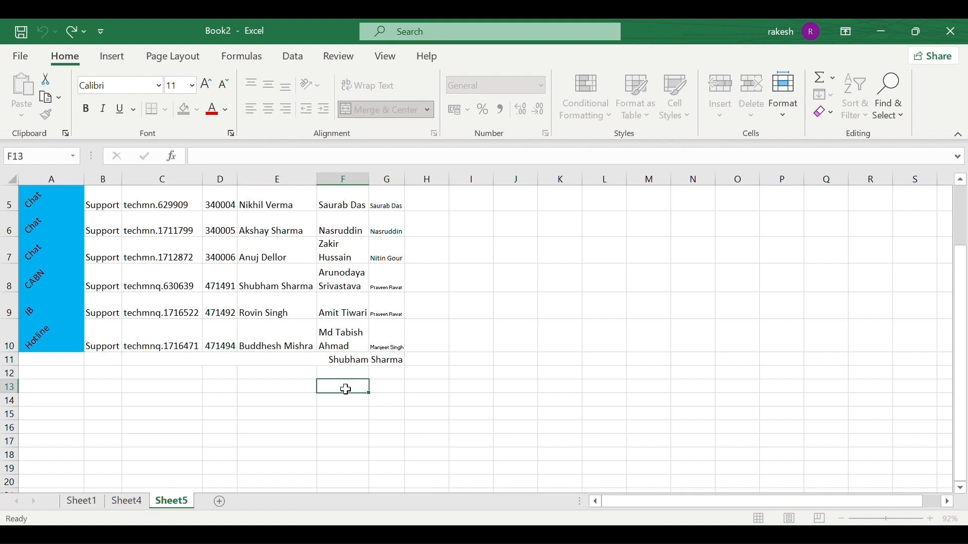
{"action": "left_click", "coordinate": [309, 358]}
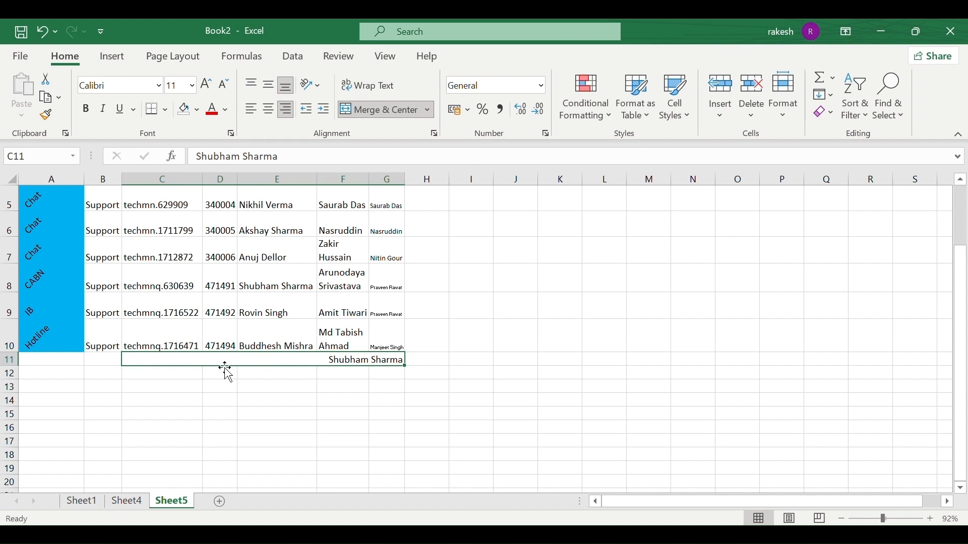
{"action": "left_click", "coordinate": [327, 112]}
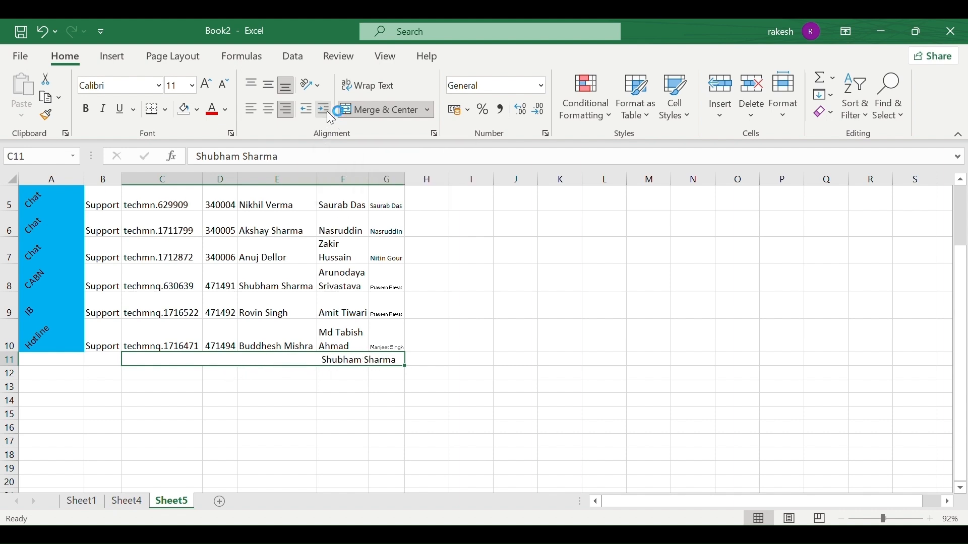
{"action": "left_click", "coordinate": [327, 111]}
{"action": "left_click", "coordinate": [329, 116]}
{"action": "left_click", "coordinate": [329, 116]}
{"action": "left_click", "coordinate": [329, 116]}
{"action": "left_click", "coordinate": [329, 116]}
{"action": "left_click", "coordinate": [329, 116]}
{"action": "left_click", "coordinate": [329, 116]}
{"action": "left_click", "coordinate": [329, 115]}
{"action": "left_click", "coordinate": [330, 116]}
{"action": "left_click", "coordinate": [329, 115]}
{"action": "left_click", "coordinate": [329, 116]}
{"action": "left_click", "coordinate": [330, 116]}
{"action": "left_click", "coordinate": [329, 116]}
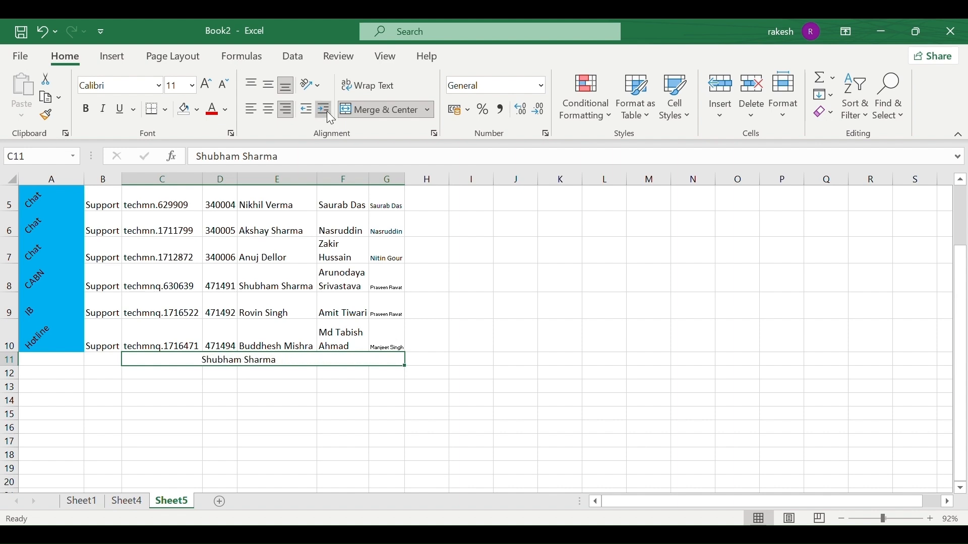
{"action": "left_click", "coordinate": [329, 116]}
{"action": "left_click", "coordinate": [329, 116]}
{"action": "left_click", "coordinate": [231, 386]}
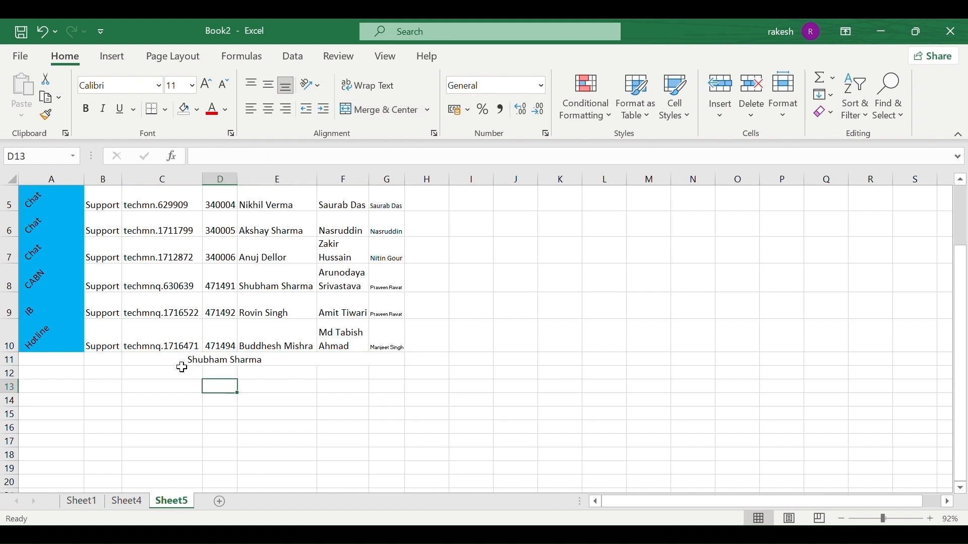
Reselect merged C11 and reduce the name's indent after a couple of increases.
{"action": "left_click_drag", "start_coordinate": [178, 369], "coordinate": [244, 358]}
{"action": "left_click", "coordinate": [244, 358]}
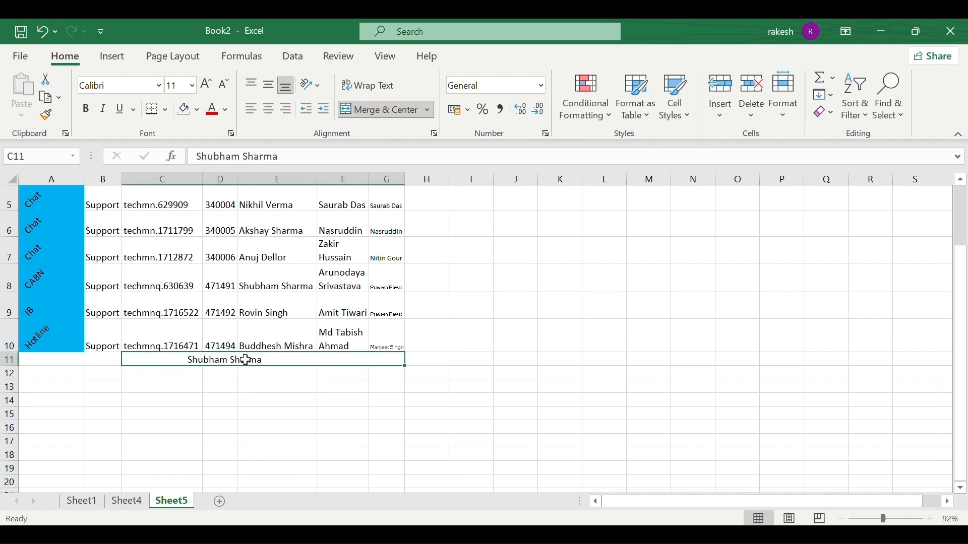
{"action": "left_click", "coordinate": [191, 399]}
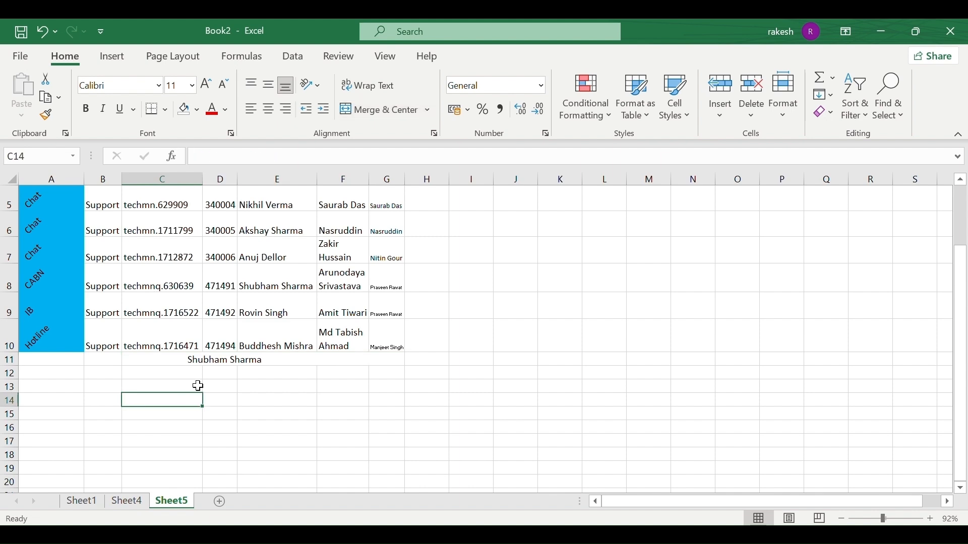
{"action": "left_click", "coordinate": [226, 358]}
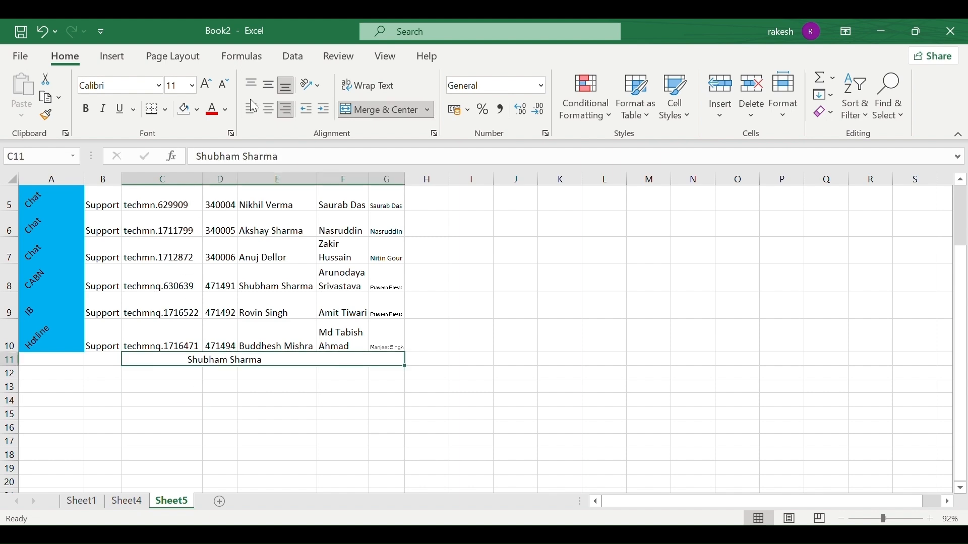
{"action": "left_click", "coordinate": [319, 108]}
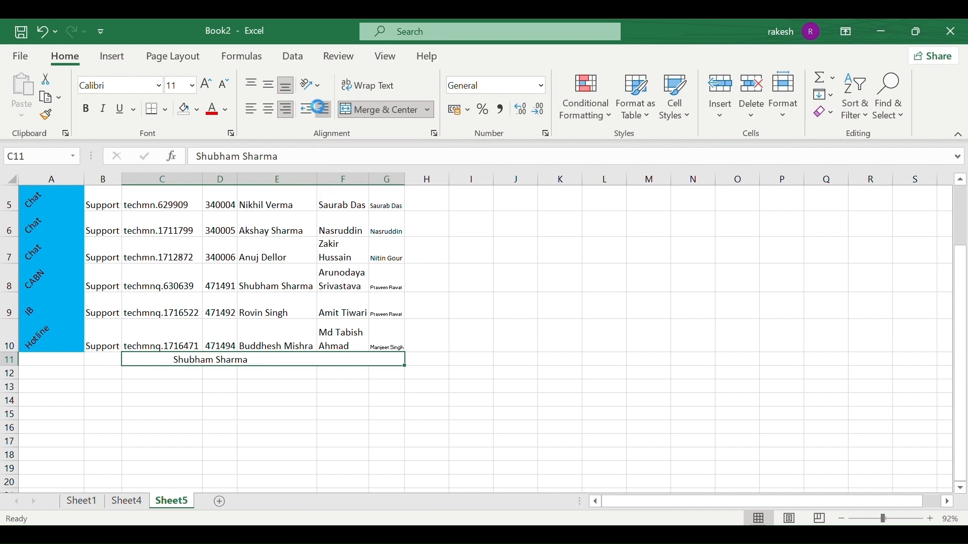
{"action": "left_click", "coordinate": [318, 107]}
{"action": "left_click", "coordinate": [318, 107]}
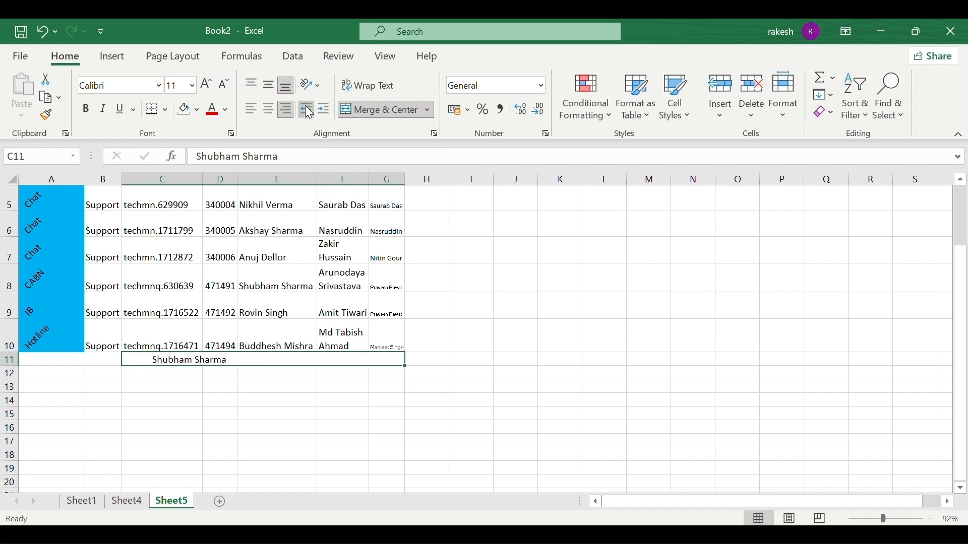
{"action": "double_click", "coordinate": [308, 112]}
{"action": "triple_click", "coordinate": [308, 112]}
{"action": "triple_click", "coordinate": [308, 112]}
{"action": "triple_click", "coordinate": [309, 111]}
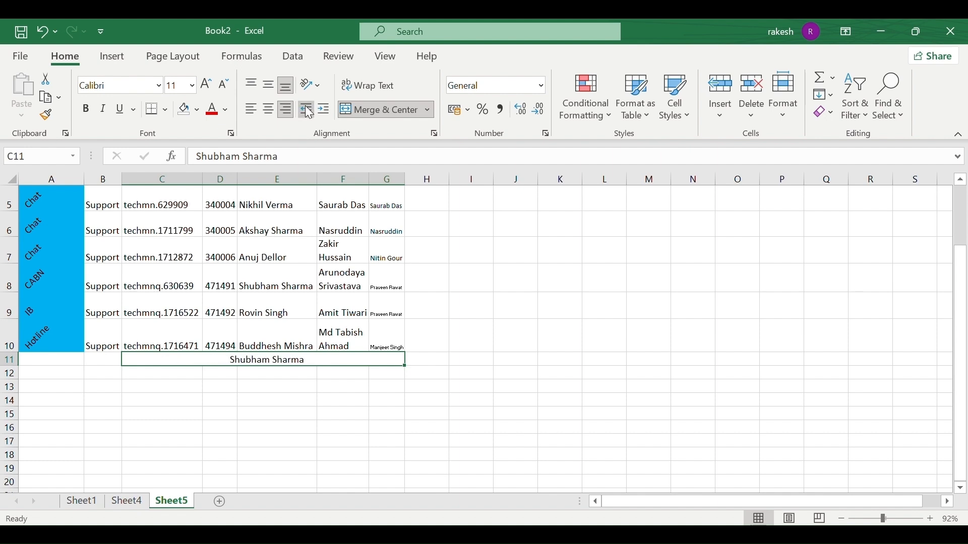
{"action": "triple_click", "coordinate": [309, 112]}
{"action": "triple_click", "coordinate": [309, 111]}
{"action": "double_click", "coordinate": [308, 111]}
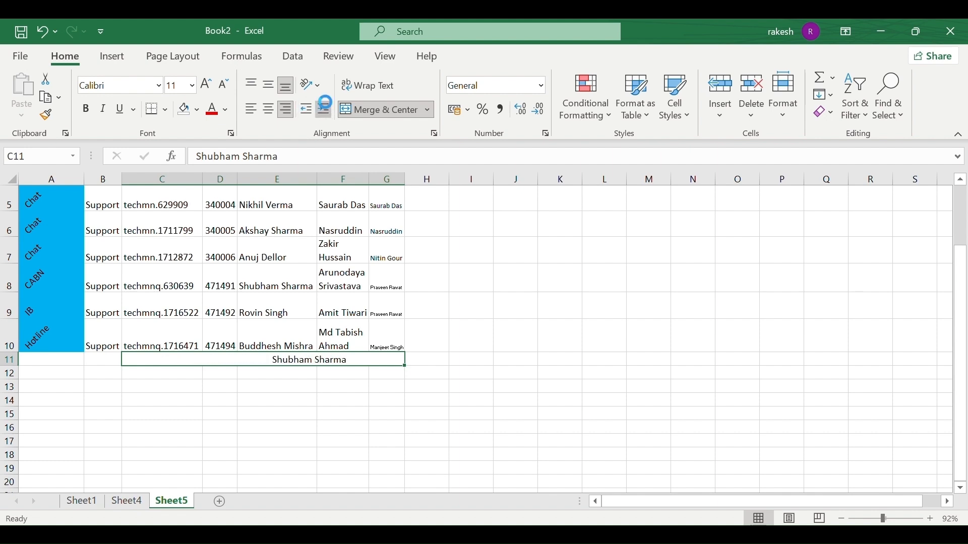
Fine-tune the indent so the name sits near the middle of row 11.
{"action": "double_click", "coordinate": [325, 104]}
{"action": "double_click", "coordinate": [327, 107]}
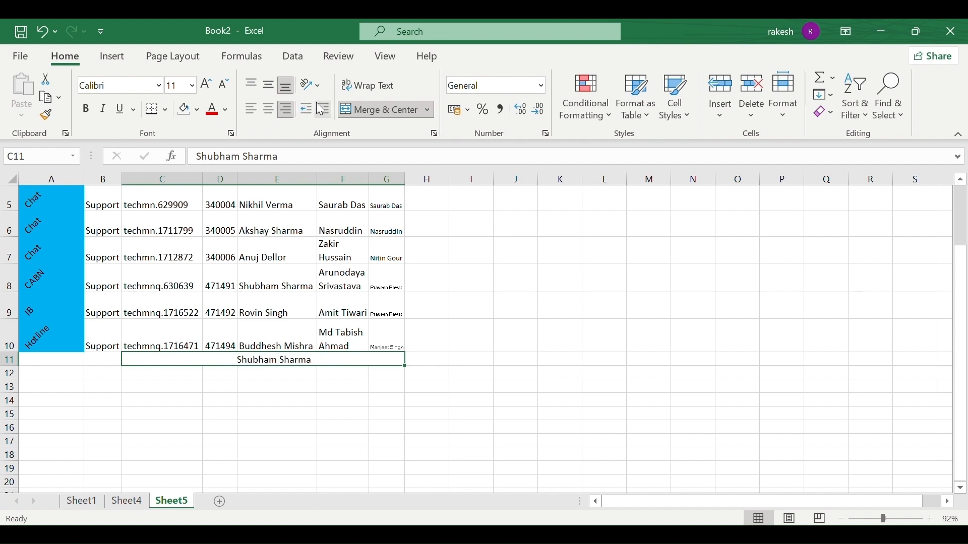
{"action": "double_click", "coordinate": [308, 105]}
{"action": "left_click", "coordinate": [308, 105]}
{"action": "left_click", "coordinate": [329, 107]}
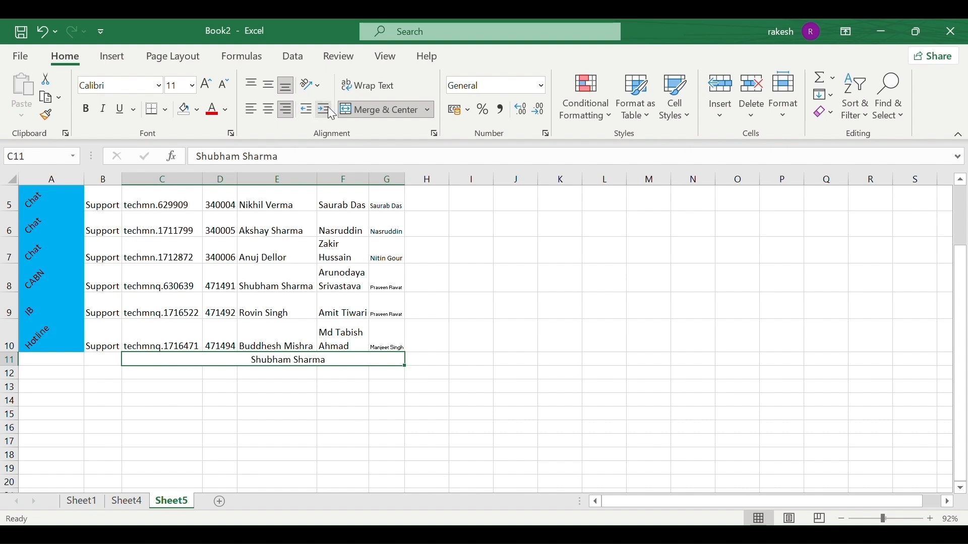
{"action": "left_click", "coordinate": [510, 272]}
Scroll to the top of the DETAILS table and copy the names in E2:E9.
{"action": "scroll", "coordinate": [512, 273], "scroll_direction": "up", "scroll_amount": 1}
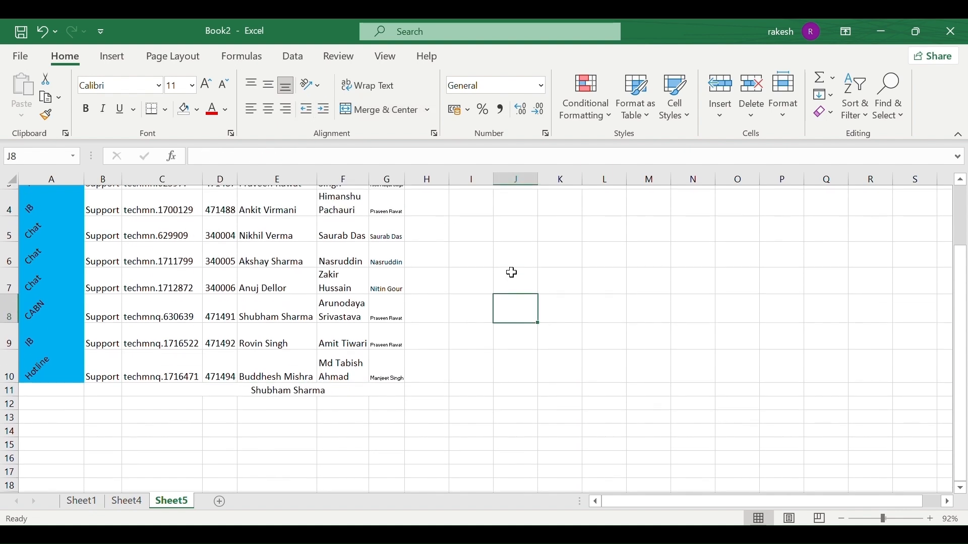
{"action": "scroll", "coordinate": [510, 273], "scroll_direction": "up", "scroll_amount": 1}
{"action": "scroll", "coordinate": [439, 268], "scroll_direction": "up", "scroll_amount": 2}
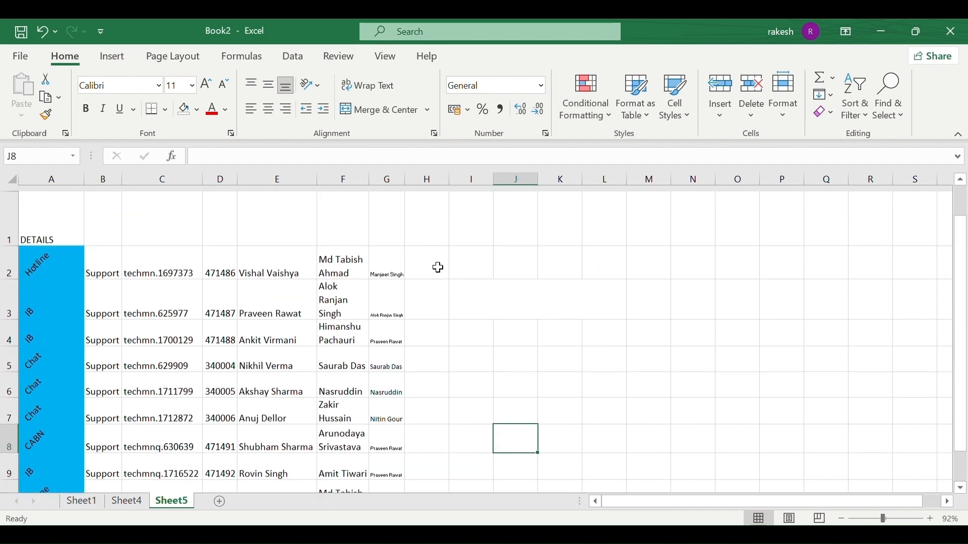
{"action": "scroll", "coordinate": [438, 268], "scroll_direction": "down", "scroll_amount": 3}
{"action": "scroll", "coordinate": [438, 268], "scroll_direction": "up", "scroll_amount": 3}
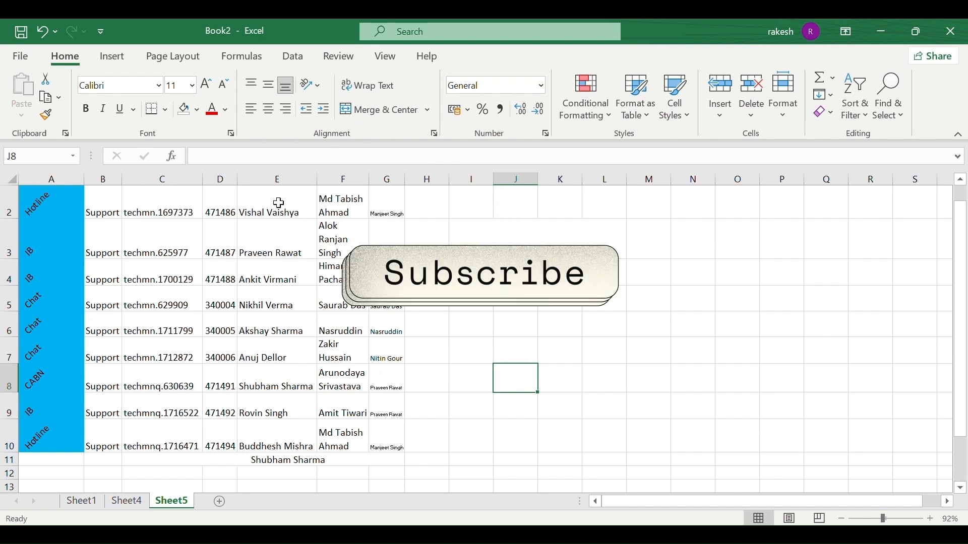
{"action": "left_click_drag", "start_coordinate": [279, 203], "coordinate": [285, 407]}
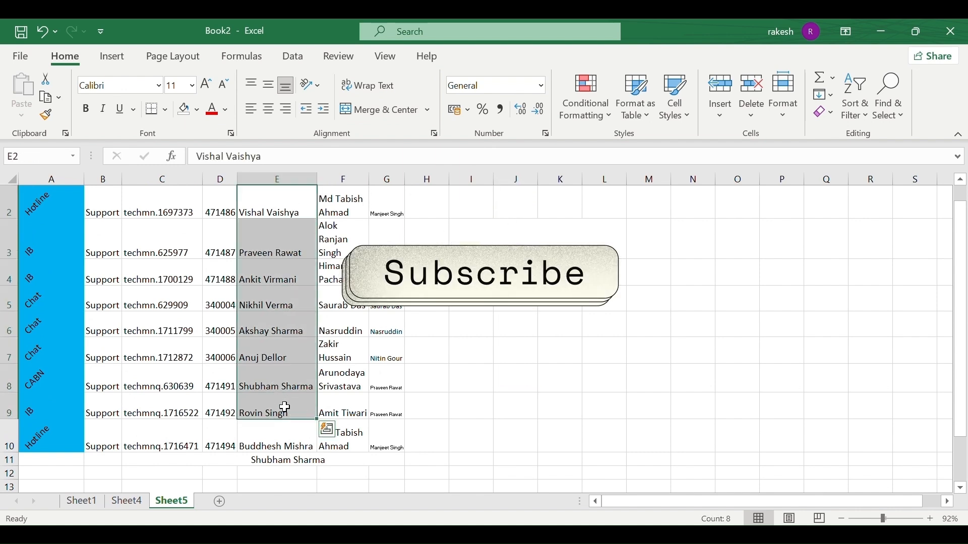
{"action": "key", "text": "ctrl+c"}
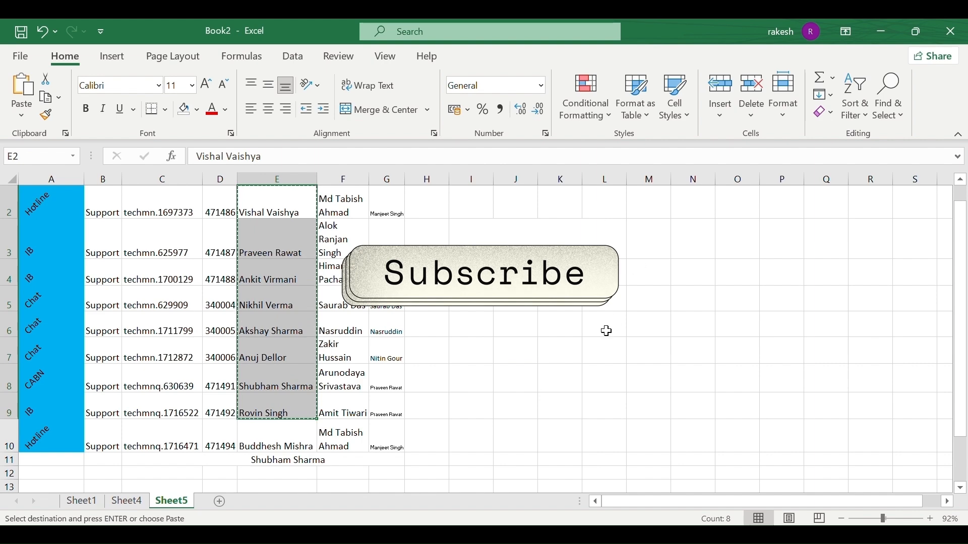
Add a new Sheet6 and paste the names into E2:E9.
{"action": "left_click", "coordinate": [220, 502]}
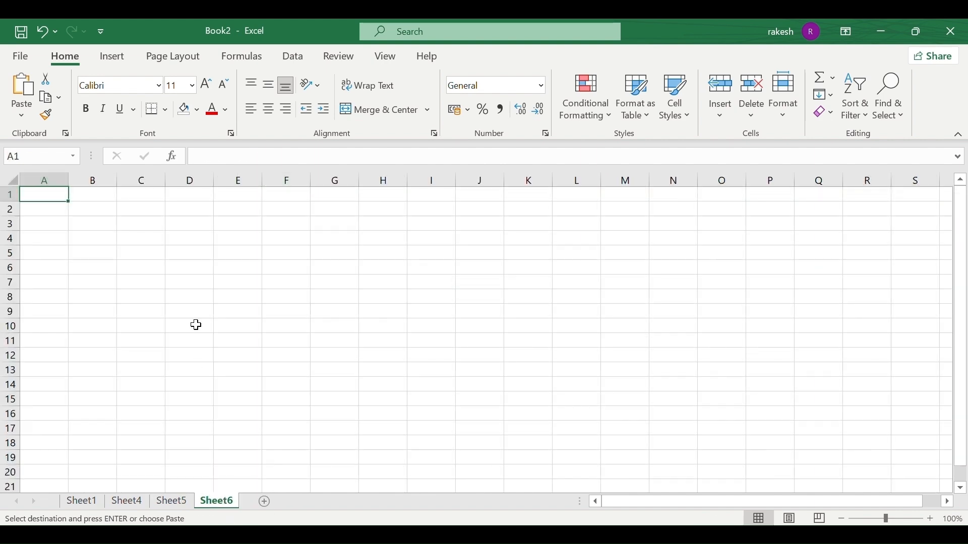
{"action": "left_click", "coordinate": [252, 214]}
{"action": "key", "text": "ctrl+v"}
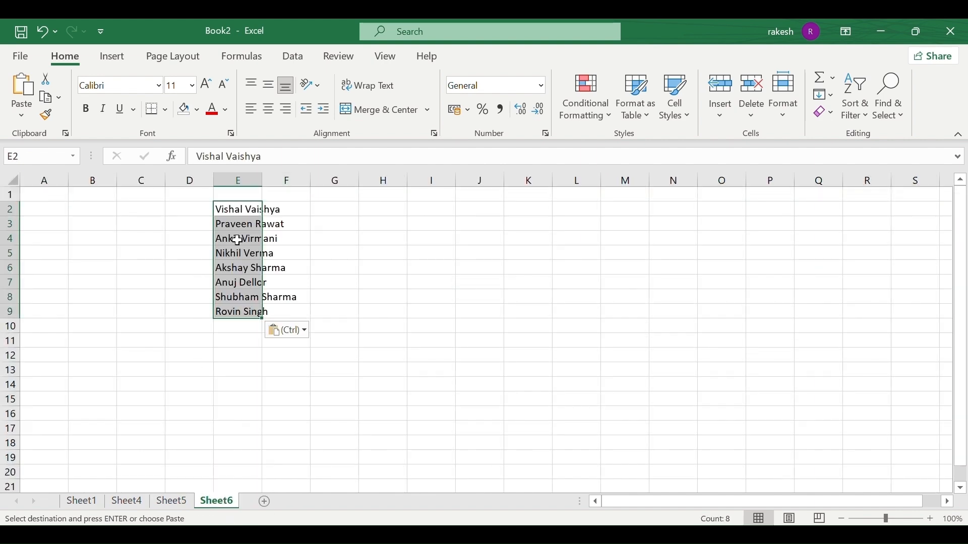
Check how the pasted names overflow into column F, then select column E.
{"action": "left_click_drag", "start_coordinate": [205, 352], "coordinate": [253, 253]}
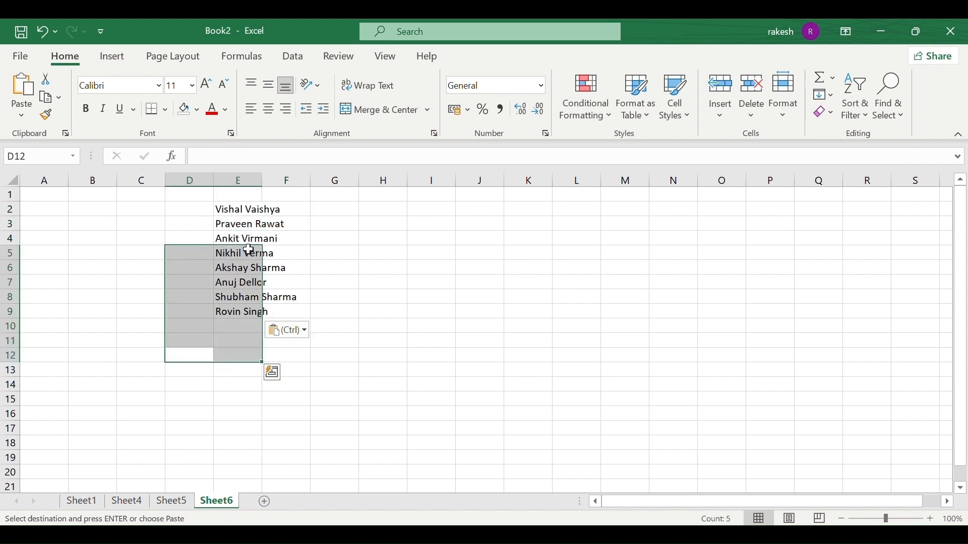
{"action": "left_click", "coordinate": [249, 250]}
{"action": "left_click", "coordinate": [247, 221]}
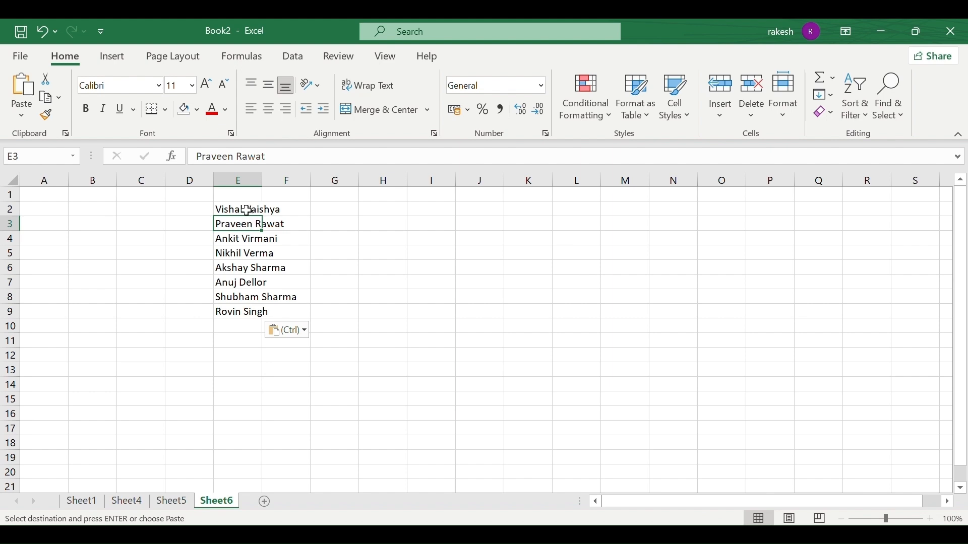
{"action": "left_click", "coordinate": [246, 209]}
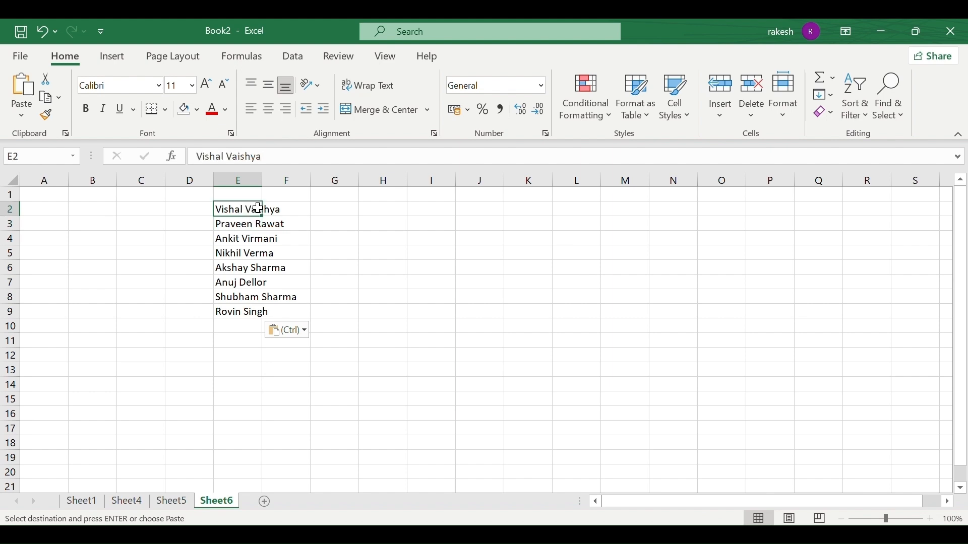
{"action": "left_click", "coordinate": [273, 209]}
{"action": "left_click_drag", "start_coordinate": [236, 210], "coordinate": [278, 224]}
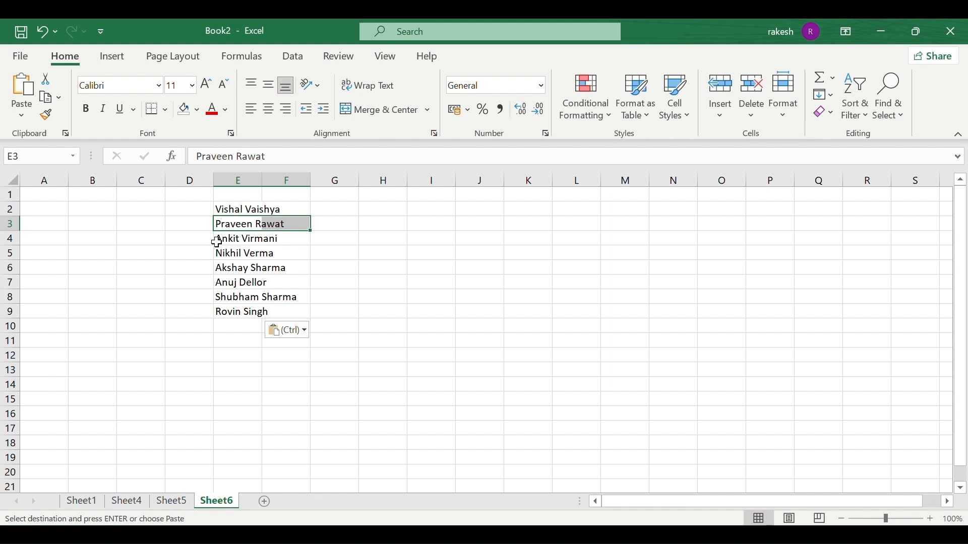
{"action": "left_click_drag", "start_coordinate": [217, 240], "coordinate": [264, 246]}
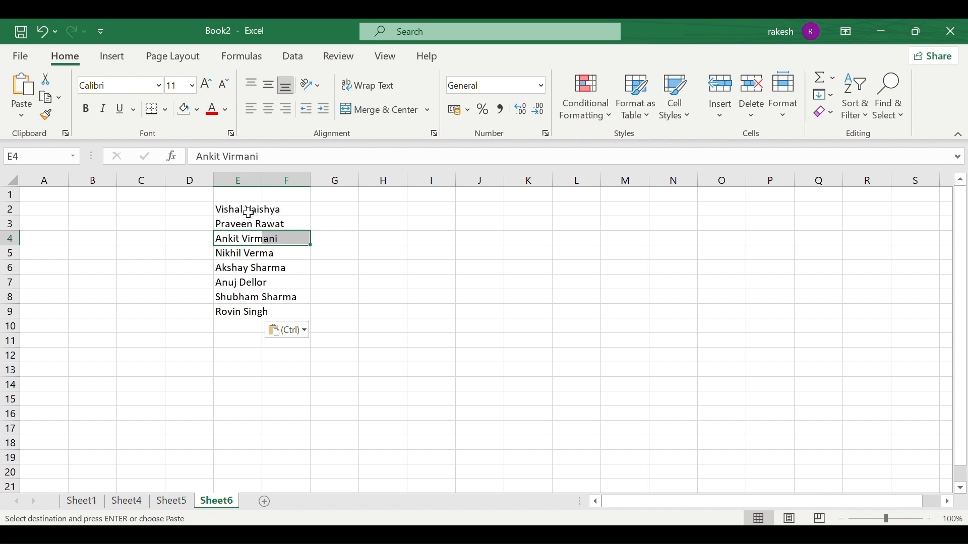
{"action": "left_click", "coordinate": [248, 182]}
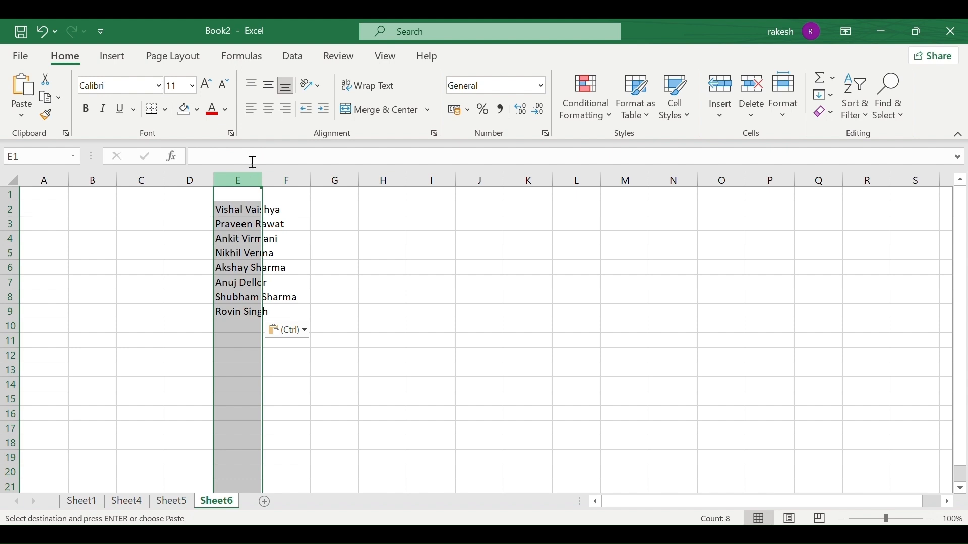
Turn on Wrap Text for column E so names split over two lines, then select E2:E9.
{"action": "left_click", "coordinate": [390, 85]}
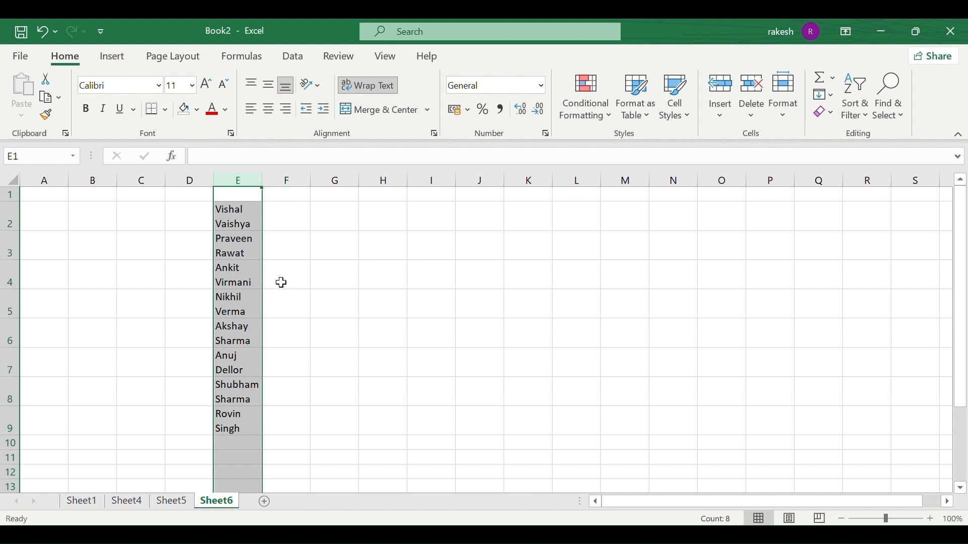
{"action": "left_click", "coordinate": [297, 217]}
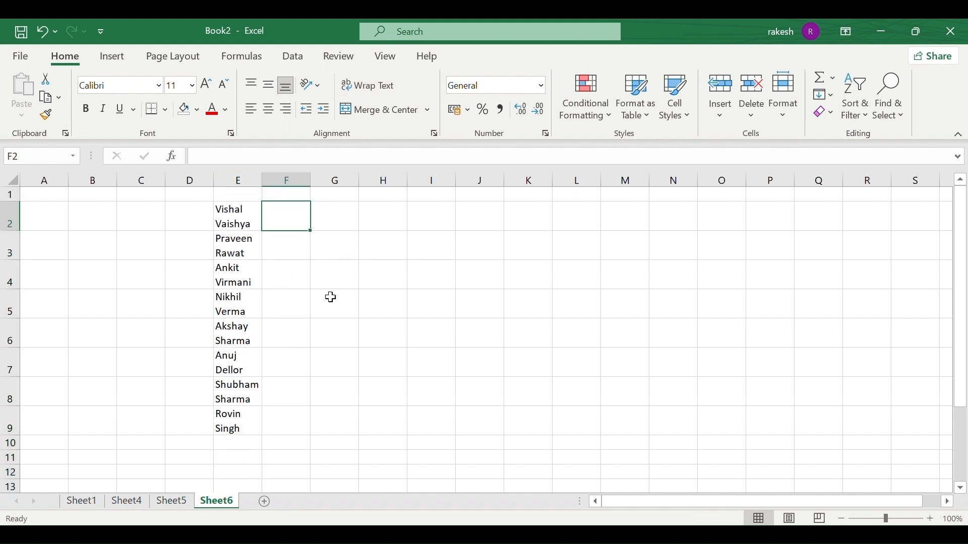
{"action": "scroll", "coordinate": [344, 339], "scroll_direction": "down", "scroll_amount": 1}
{"action": "scroll", "coordinate": [344, 339], "scroll_direction": "up", "scroll_amount": 1}
{"action": "left_click_drag", "start_coordinate": [296, 332], "coordinate": [287, 365]}
{"action": "left_click", "coordinate": [298, 304]}
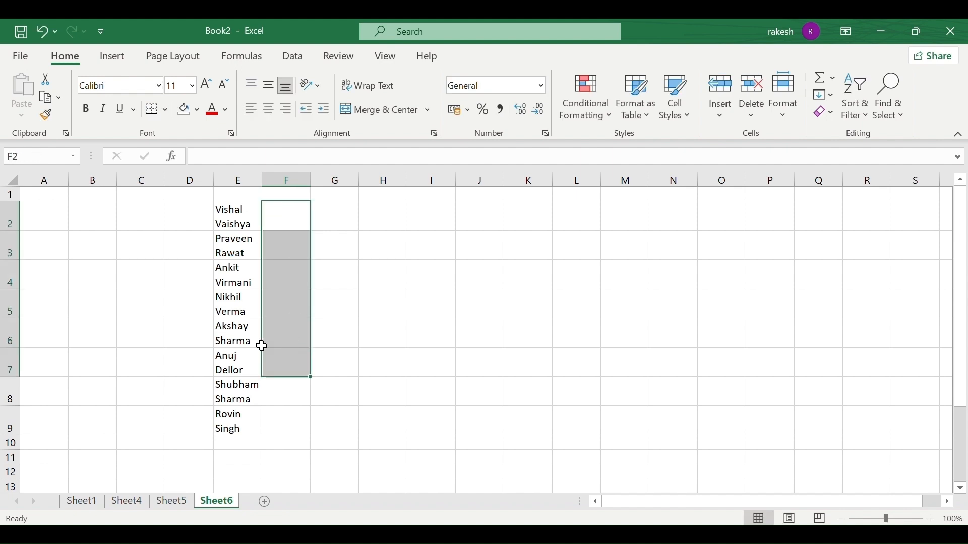
{"action": "left_click_drag", "start_coordinate": [222, 217], "coordinate": [229, 424]}
Paste the wrapped names into H2:H9 and turn Wrap Text off there.
{"action": "key", "text": "ctrl+c"}
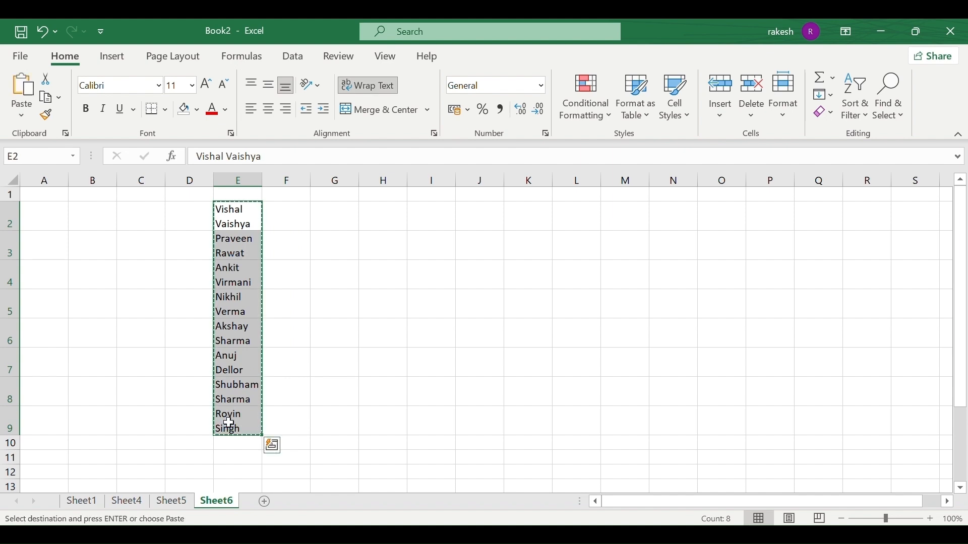
{"action": "left_click", "coordinate": [363, 225]}
{"action": "key", "text": "ctrl+v"}
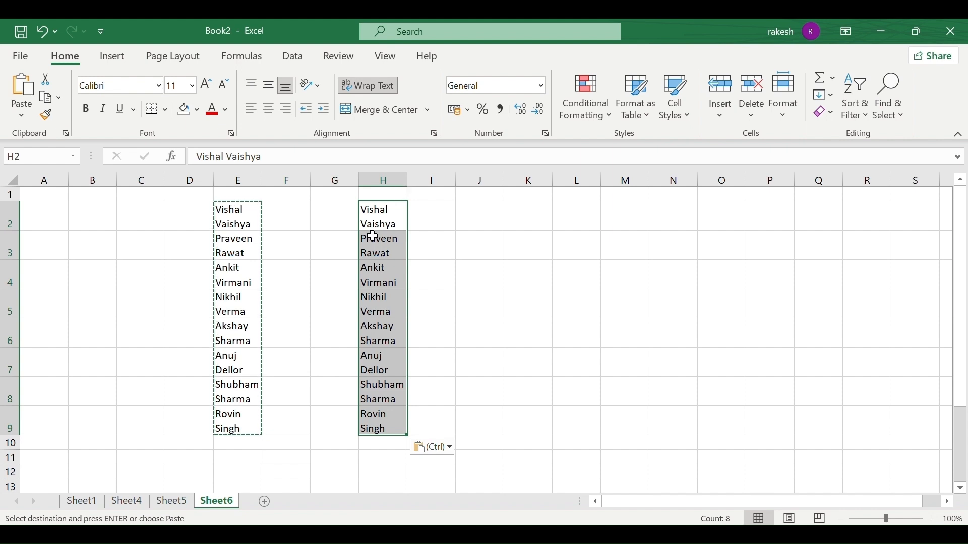
{"action": "left_click", "coordinate": [368, 85]}
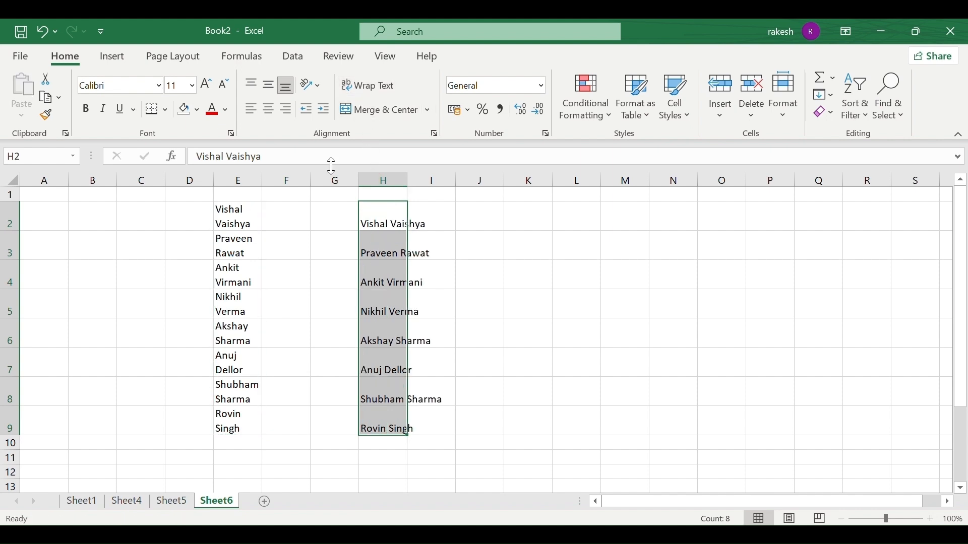
{"action": "left_click", "coordinate": [322, 269]}
{"action": "left_click_drag", "start_coordinate": [385, 224], "coordinate": [385, 422]}
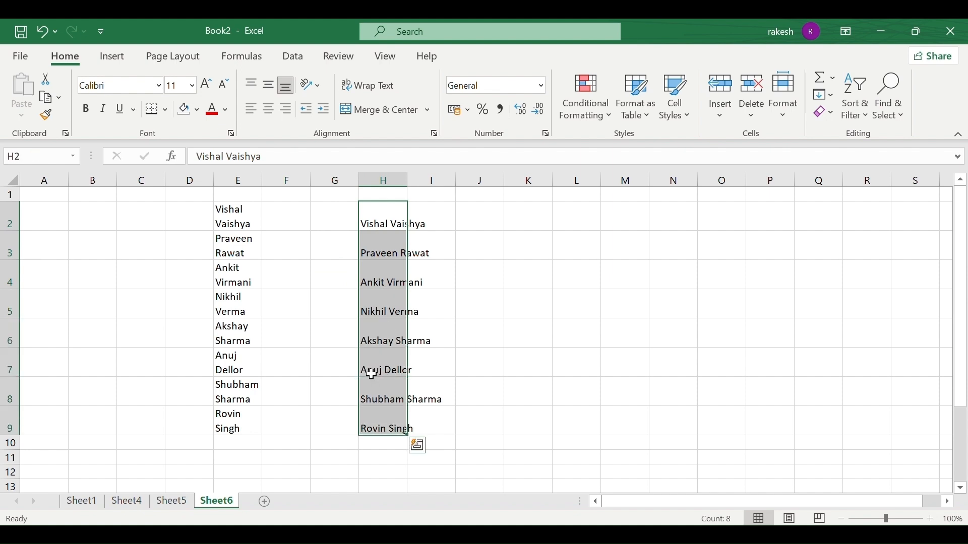
Compare the wrapped names in column E with the single-line copies, reselecting H2:H9.
{"action": "mouse_move", "coordinate": [245, 210]}
{"action": "left_mouse_down"}
{"action": "mouse_move", "coordinate": [240, 361]}
{"action": "mouse_move", "coordinate": [244, 212]}
{"action": "left_mouse_up"}
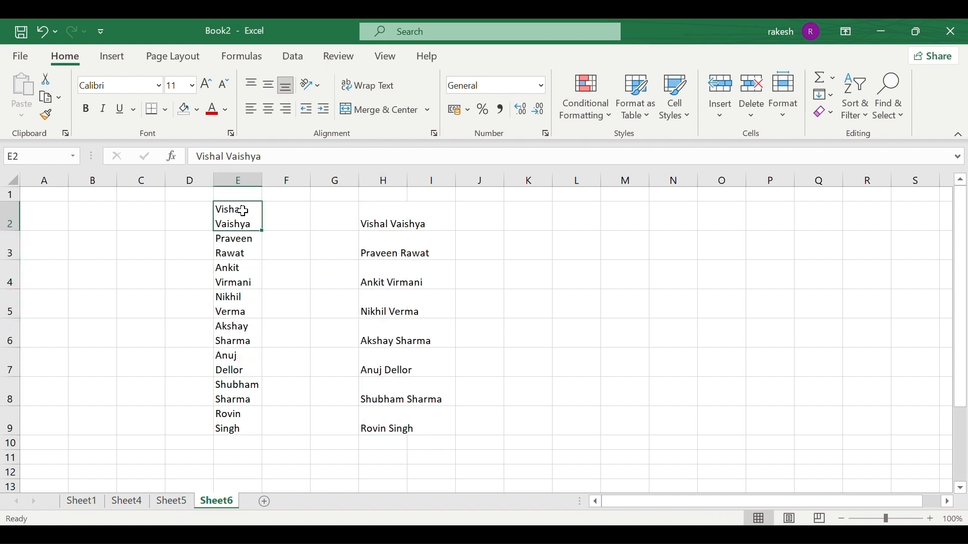
{"action": "left_click", "coordinate": [235, 182]}
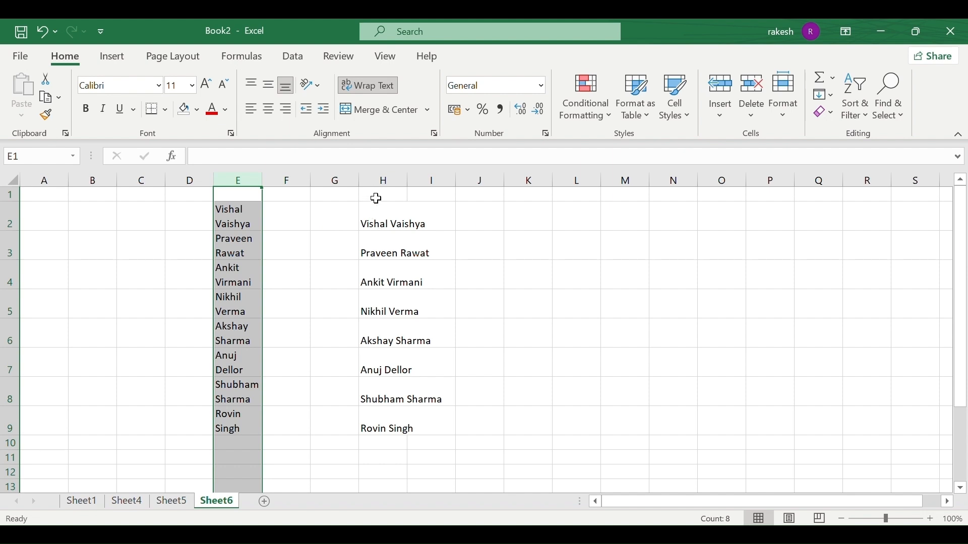
{"action": "left_click_drag", "start_coordinate": [388, 222], "coordinate": [395, 427]}
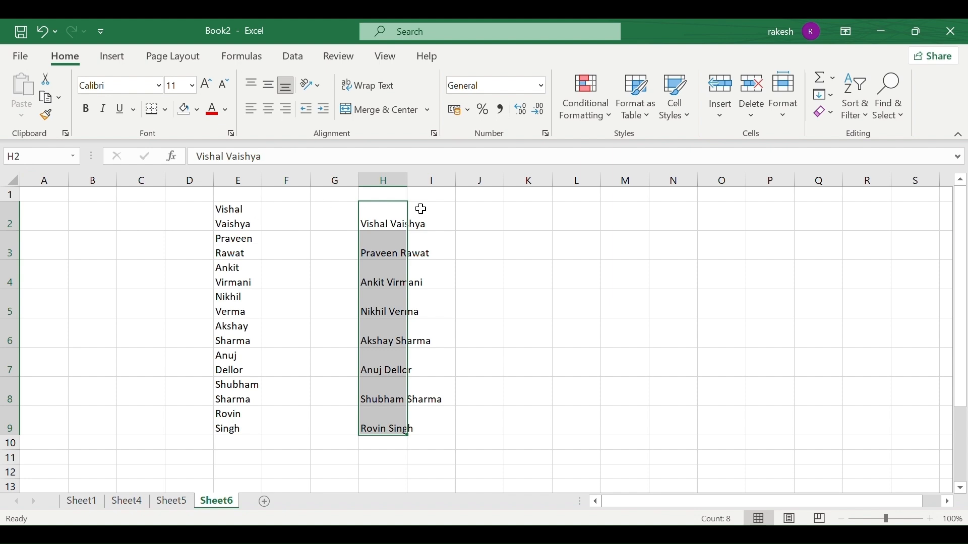
{"action": "left_click", "coordinate": [376, 176]}
{"action": "left_click", "coordinate": [387, 226]}
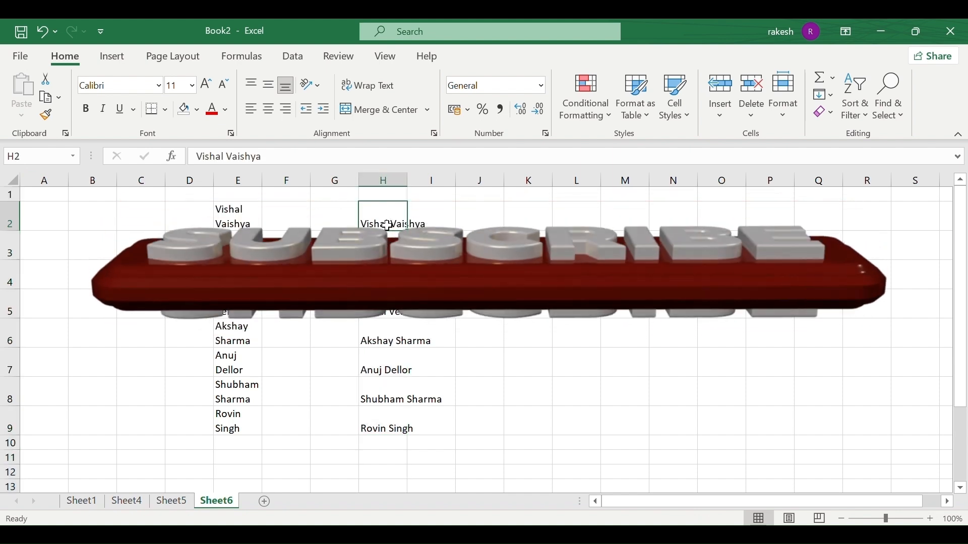
{"action": "key", "text": "Down"}
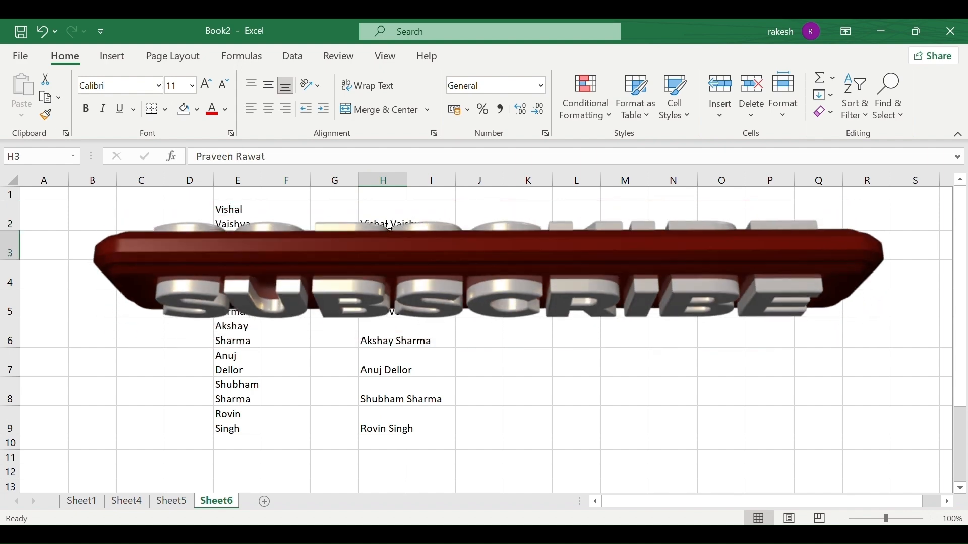
{"action": "left_click_drag", "start_coordinate": [388, 226], "coordinate": [393, 426]}
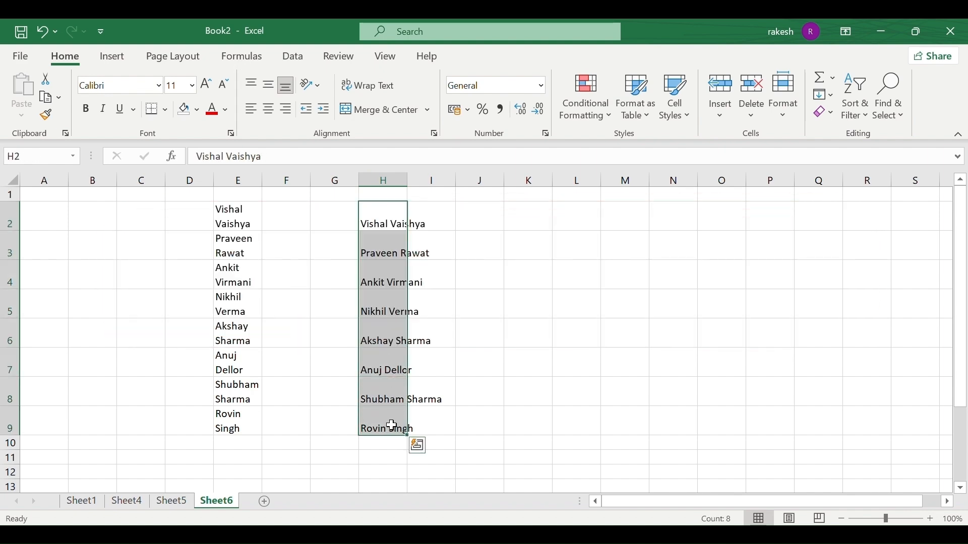
Apply Shrink to fit to the names in H2:H9 via Format Cells alignment.
{"action": "left_click", "coordinate": [434, 132]}
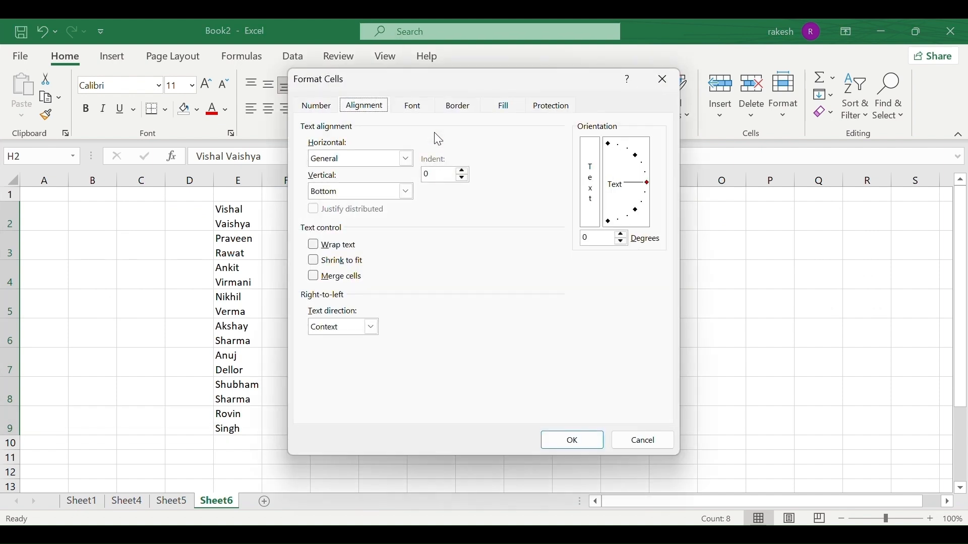
{"action": "left_click", "coordinate": [312, 261]}
{"action": "left_click", "coordinate": [582, 443]}
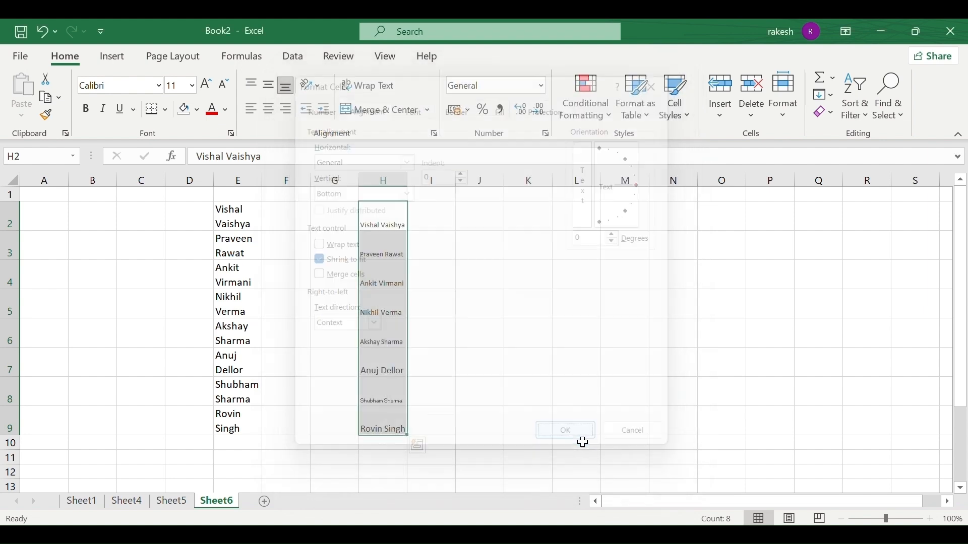
{"action": "left_click", "coordinate": [439, 341]}
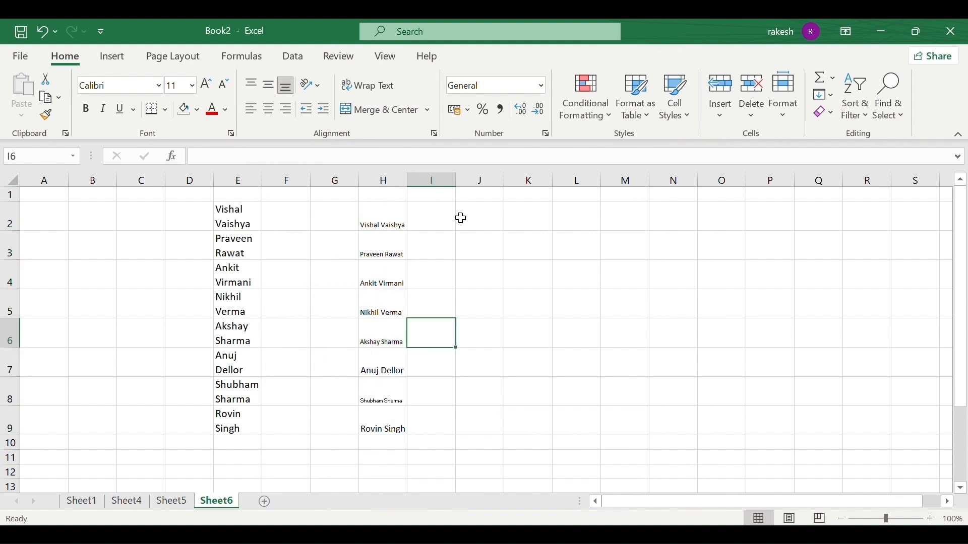
{"action": "left_click_drag", "start_coordinate": [401, 217], "coordinate": [380, 419]}
{"action": "left_click", "coordinate": [380, 420]}
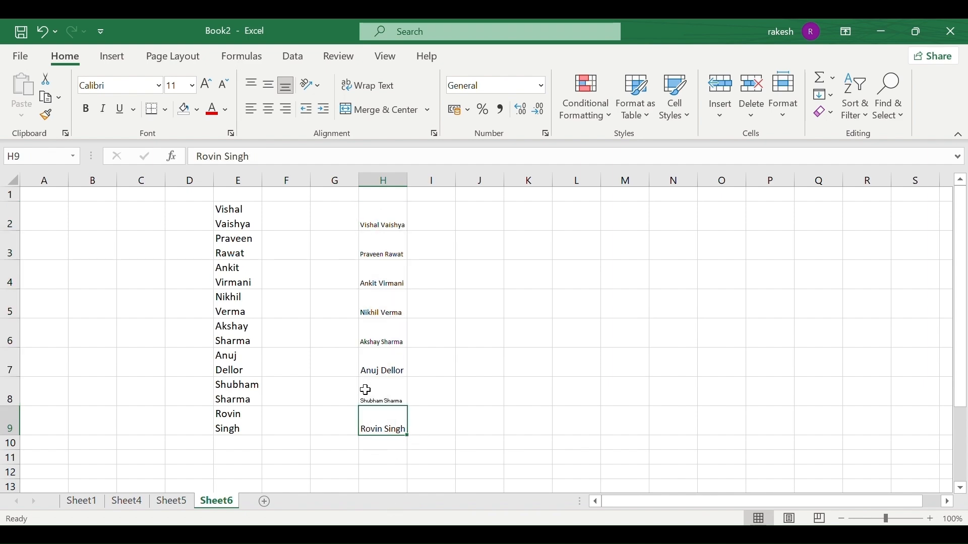
Zoom the sheet to 126% and scroll to show rows 2 to 9.
{"action": "scroll", "coordinate": [365, 390], "scroll_direction": "up", "scroll_amount": 4}
{"action": "scroll", "coordinate": [365, 389], "scroll_direction": "down", "scroll_amount": 5}
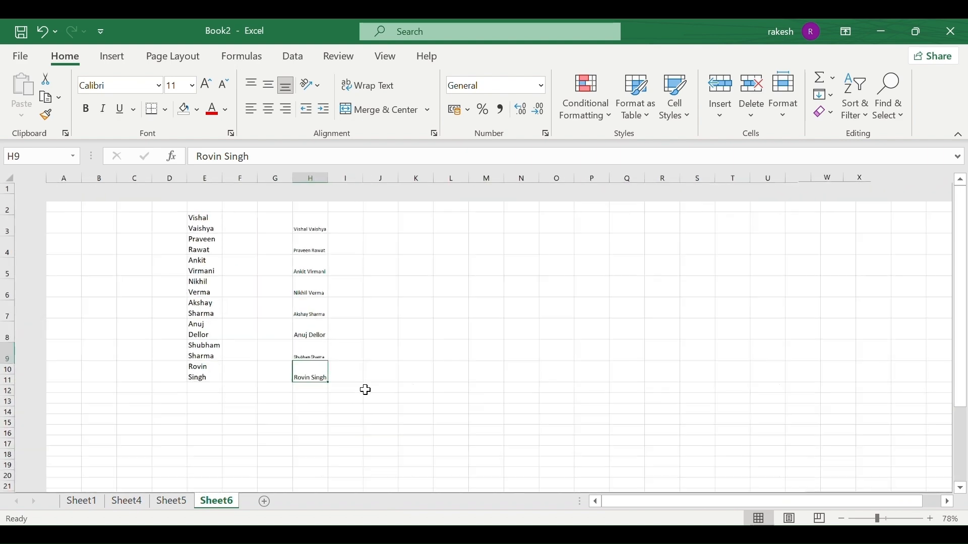
{"action": "scroll", "coordinate": [365, 390], "scroll_direction": "up", "scroll_amount": 4}
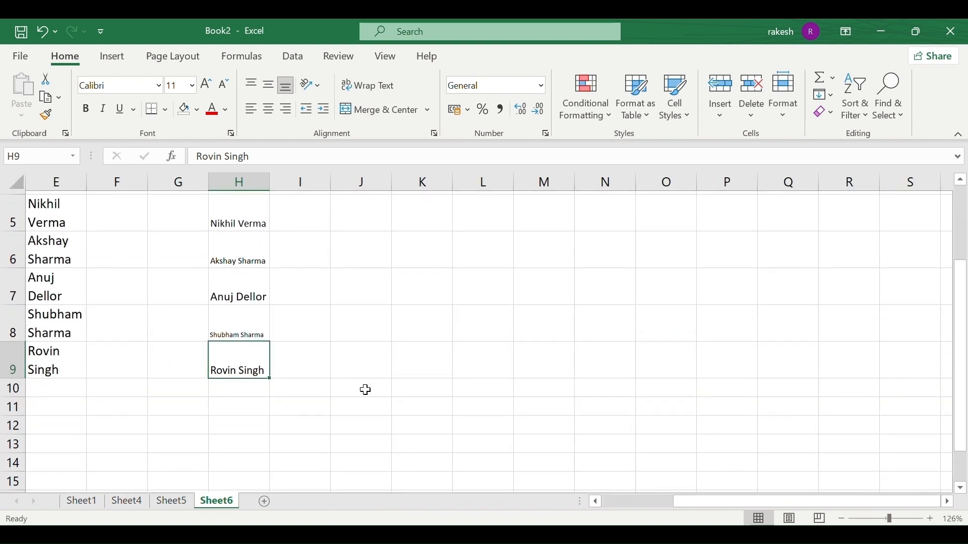
{"action": "scroll", "coordinate": [365, 390], "scroll_direction": "up", "scroll_amount": 1}
{"action": "scroll", "coordinate": [365, 390], "scroll_direction": "up", "scroll_amount": 2}
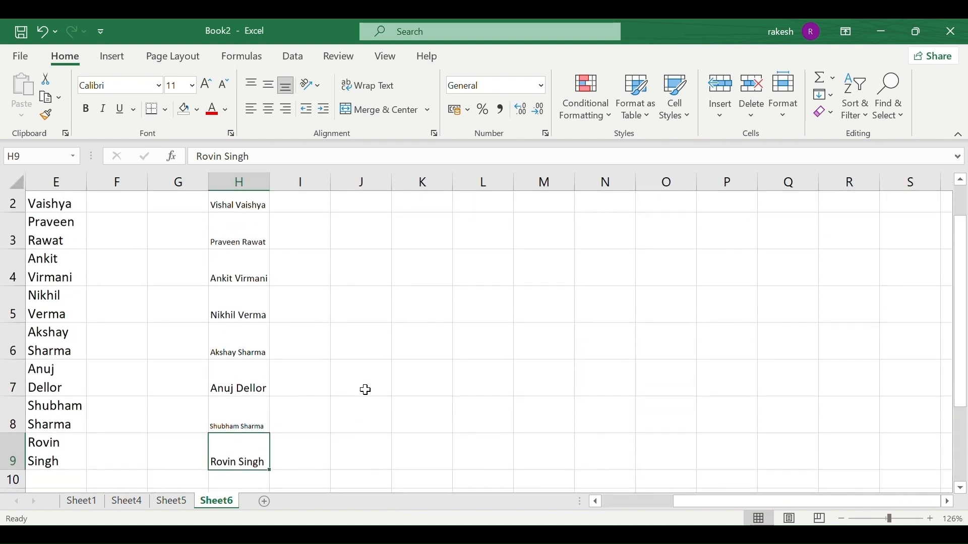
{"action": "scroll", "coordinate": [365, 389], "scroll_direction": "down", "scroll_amount": 1}
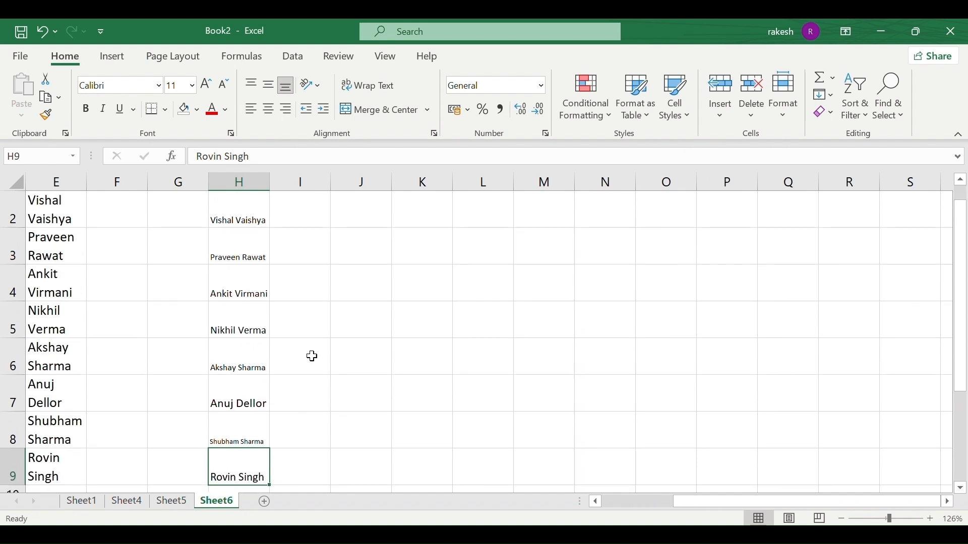
Confirm Shrink to fit is ticked in Format Cells without changes, then return to Sheet4 via Sheet5.
{"action": "left_click", "coordinate": [435, 134]}
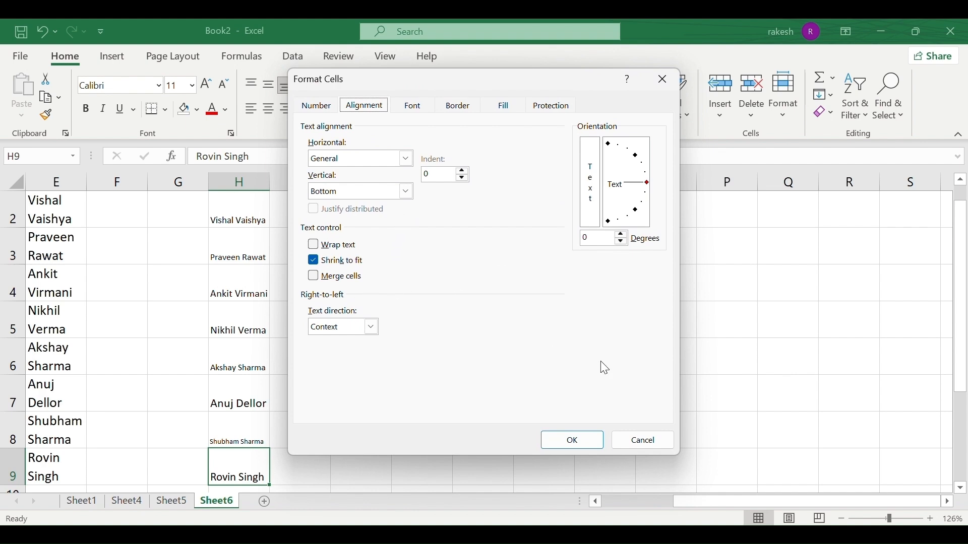
{"action": "left_click", "coordinate": [661, 440]}
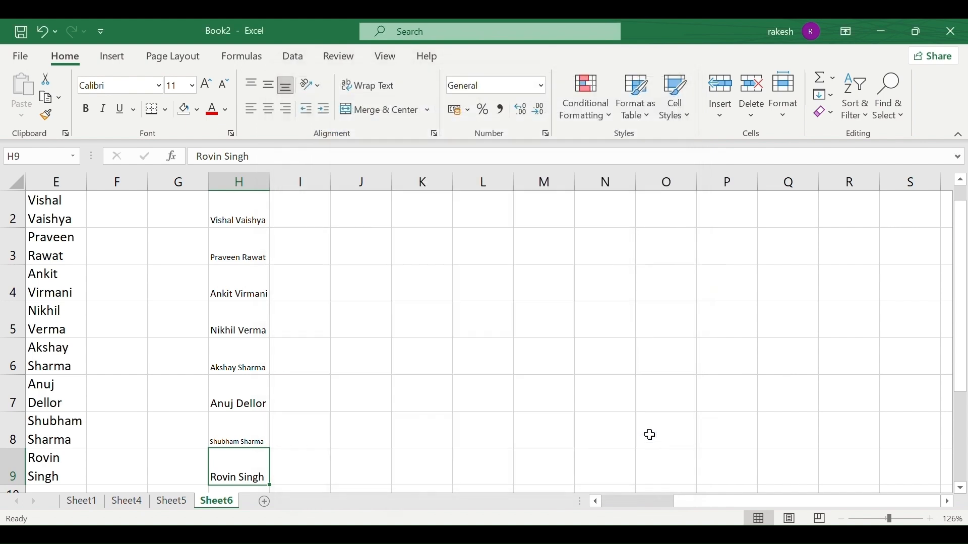
{"action": "left_click", "coordinate": [168, 504]}
{"action": "left_click", "coordinate": [127, 503]}
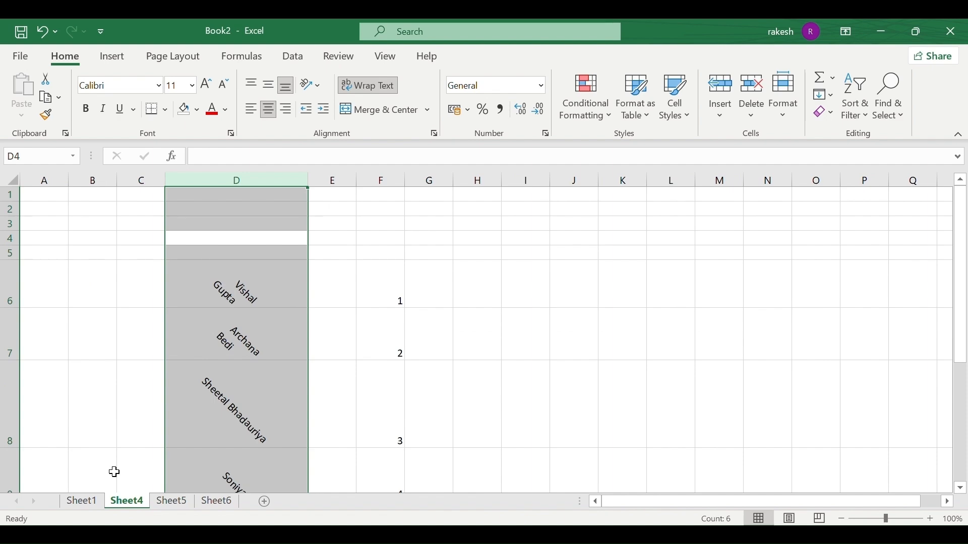
{"action": "left_click", "coordinate": [85, 508]}
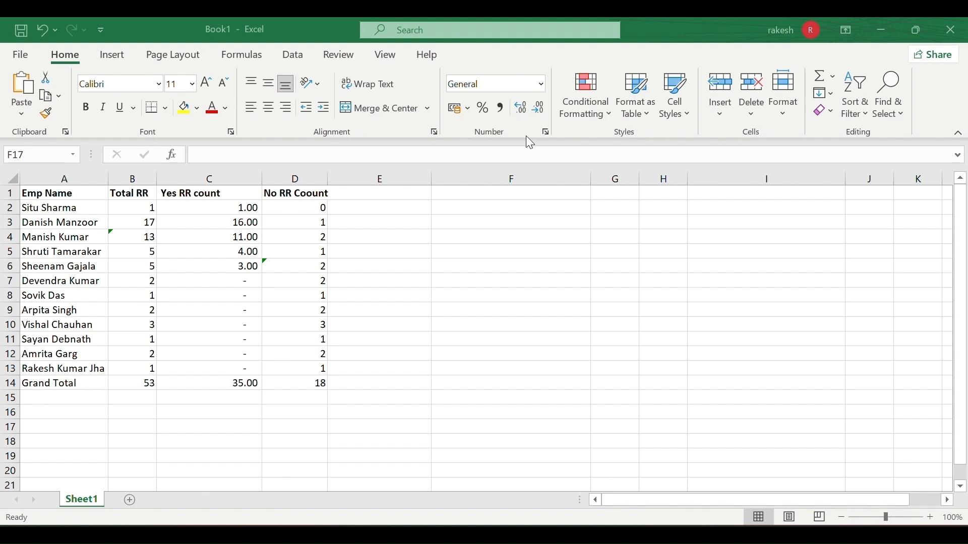
{"action": "left_click", "coordinate": [541, 85]}
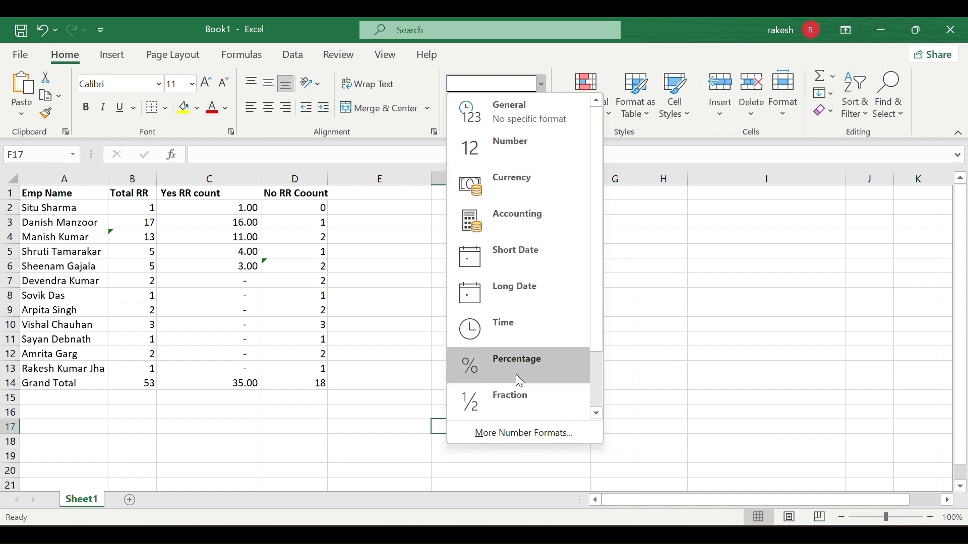
{"action": "scroll", "coordinate": [570, 320], "scroll_direction": "down", "scroll_amount": 1}
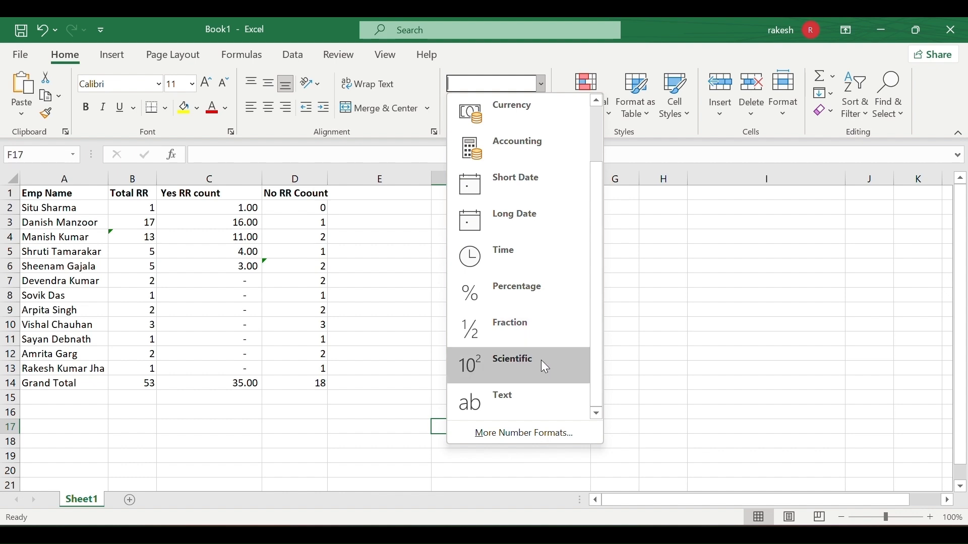
{"action": "left_click", "coordinate": [430, 296]}
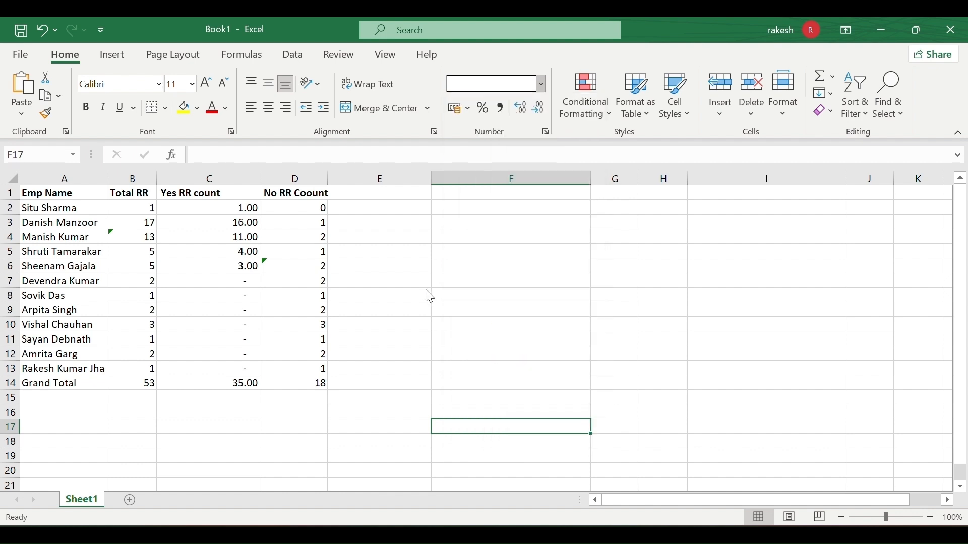
{"action": "left_click", "coordinate": [542, 84]}
{"action": "left_click", "coordinate": [399, 265]}
{"action": "left_click", "coordinate": [399, 264]}
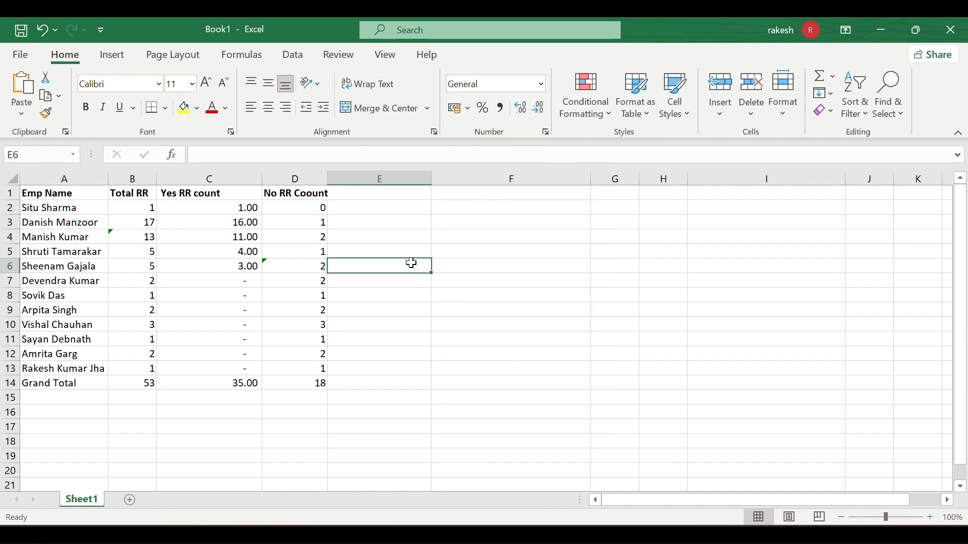
{"action": "left_click", "coordinate": [500, 292]}
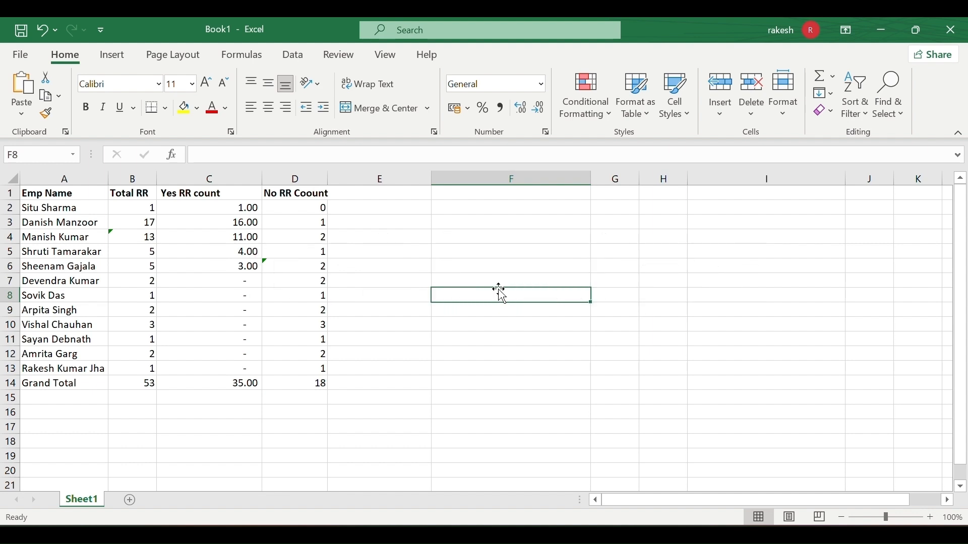
{"action": "type", "text": "987363"}
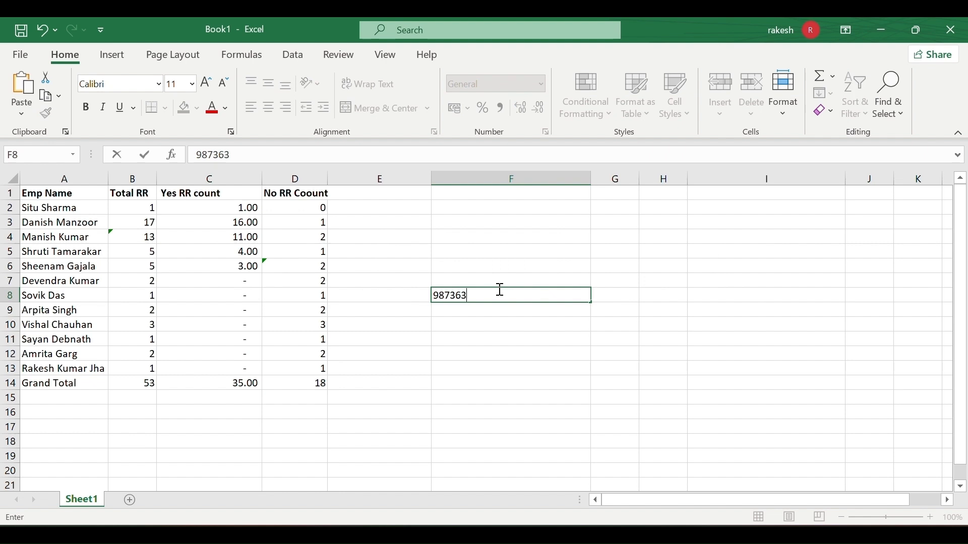
{"action": "type", "text": "53789"}
{"action": "left_click", "coordinate": [494, 309]}
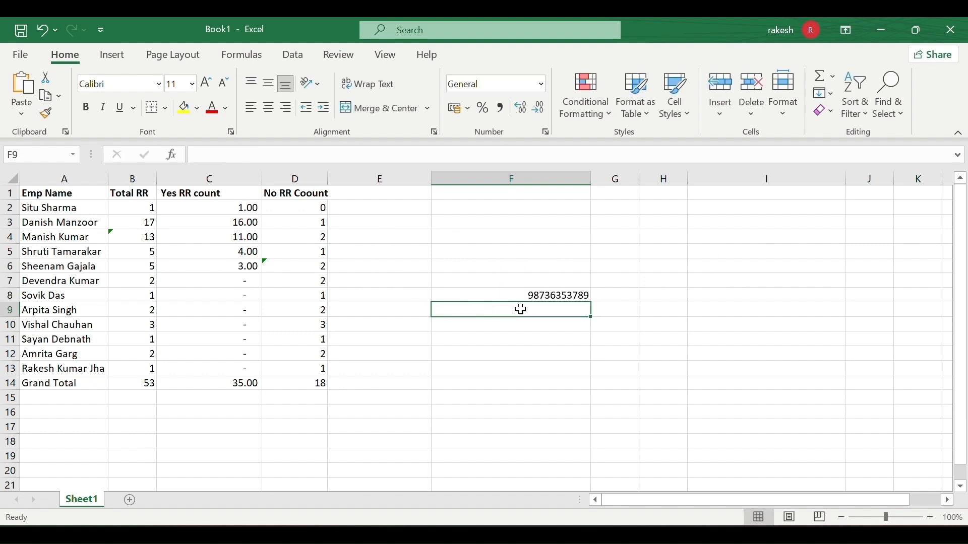
{"action": "left_click", "coordinate": [561, 296]}
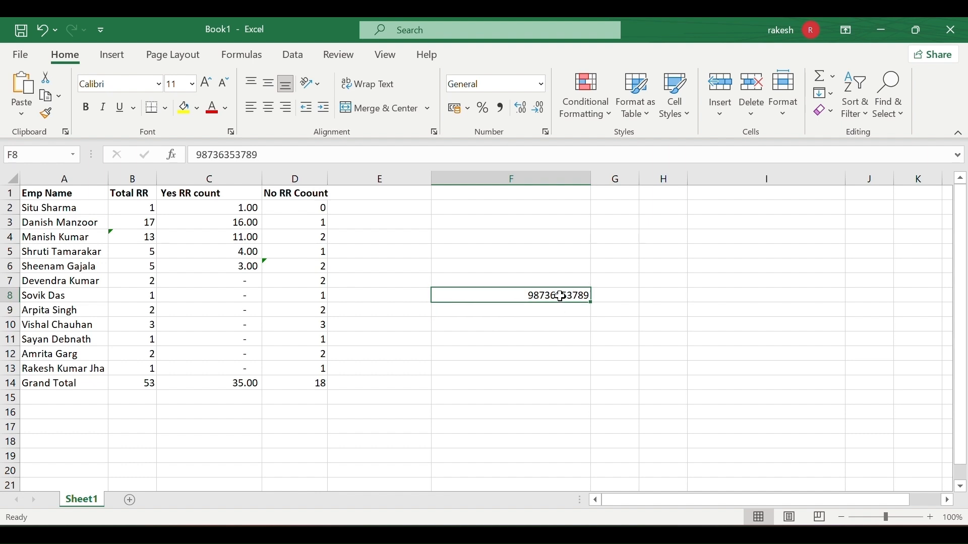
{"action": "double_click", "coordinate": [560, 296]}
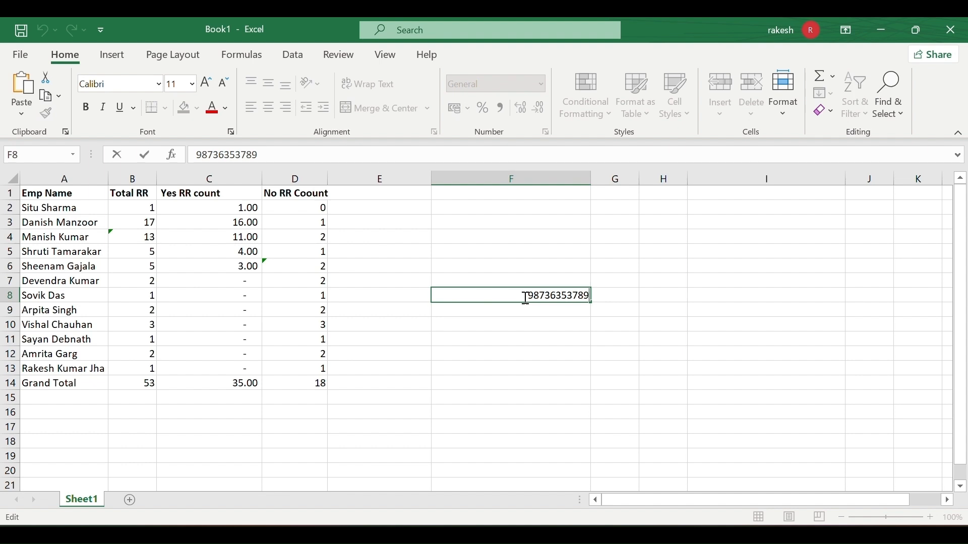
{"action": "left_click", "coordinate": [526, 309]}
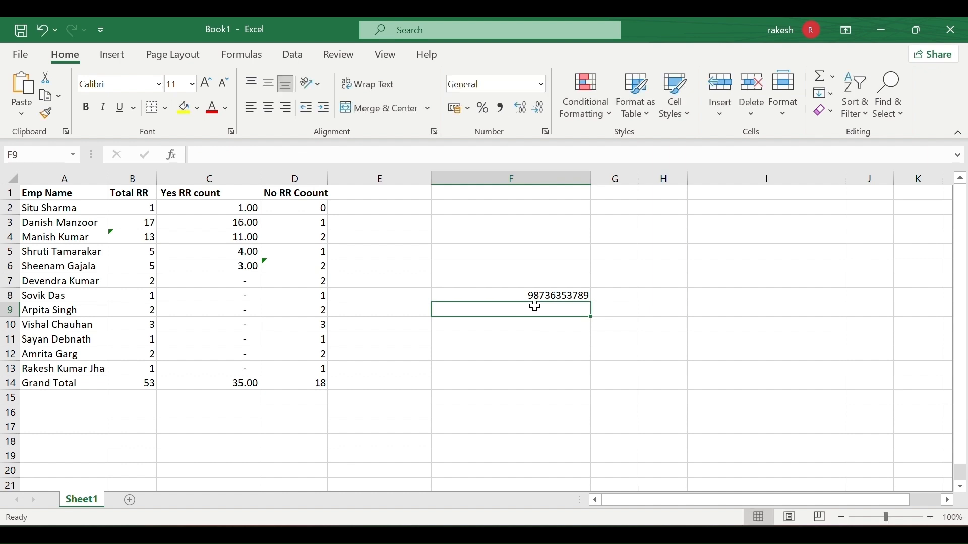
{"action": "left_click", "coordinate": [566, 296]}
{"action": "double_click", "coordinate": [568, 296]}
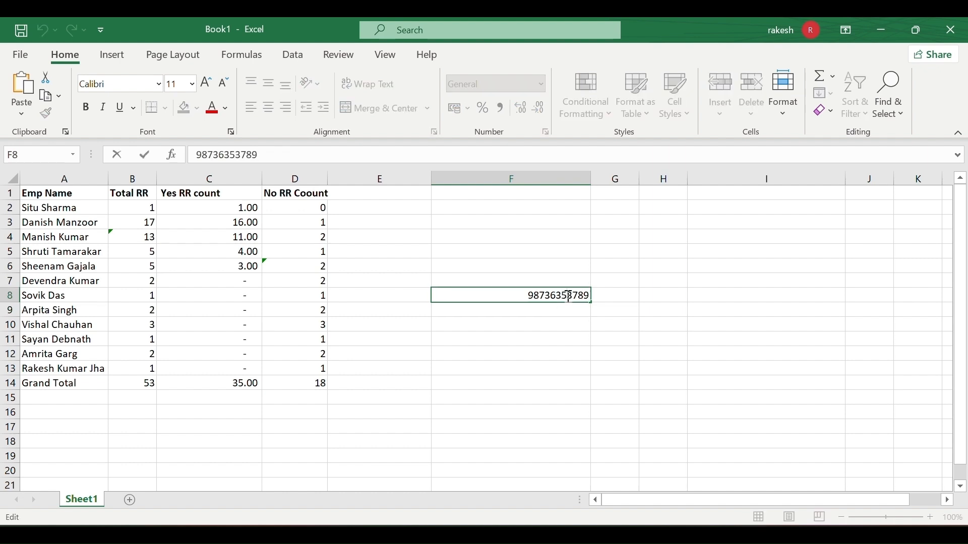
{"action": "left_click", "coordinate": [529, 326]}
{"action": "left_click", "coordinate": [557, 298]}
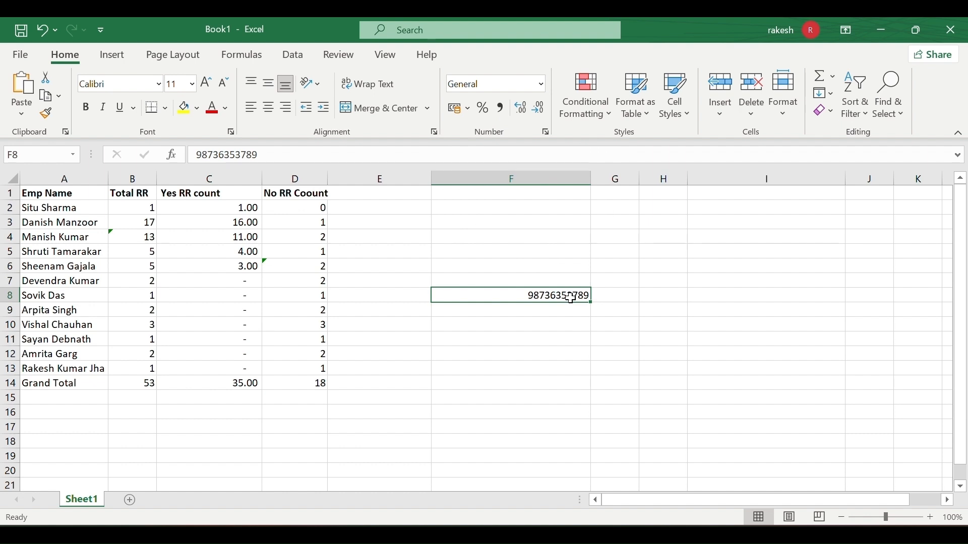
{"action": "double_click", "coordinate": [571, 298]}
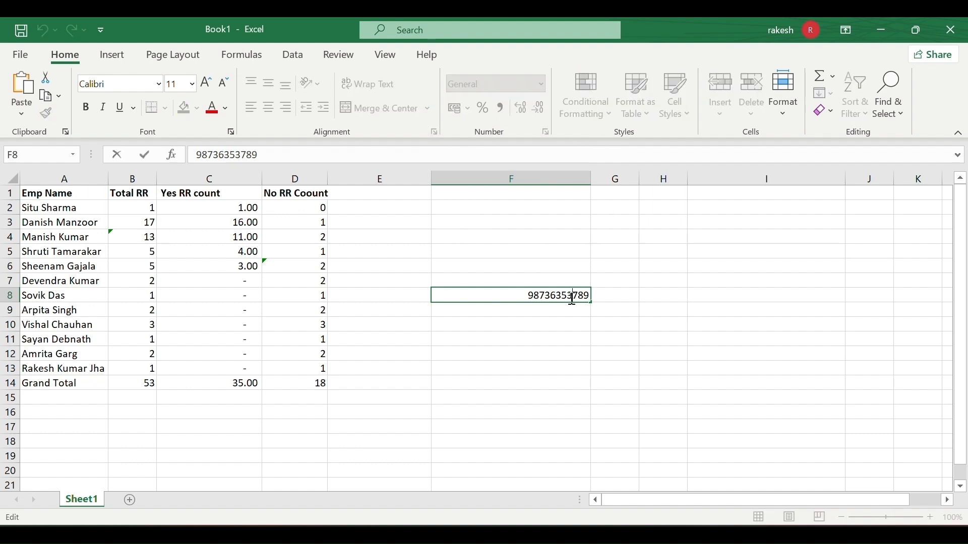
{"action": "type", "text": "5"}
{"action": "key", "text": "Return"}
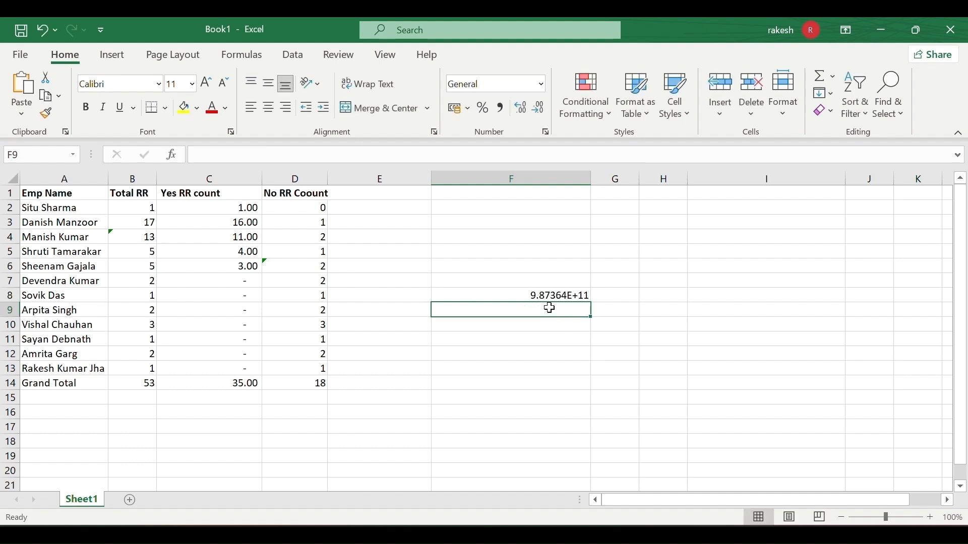
Look through the number format list for F8 without applying anything.
{"action": "left_click", "coordinate": [543, 297]}
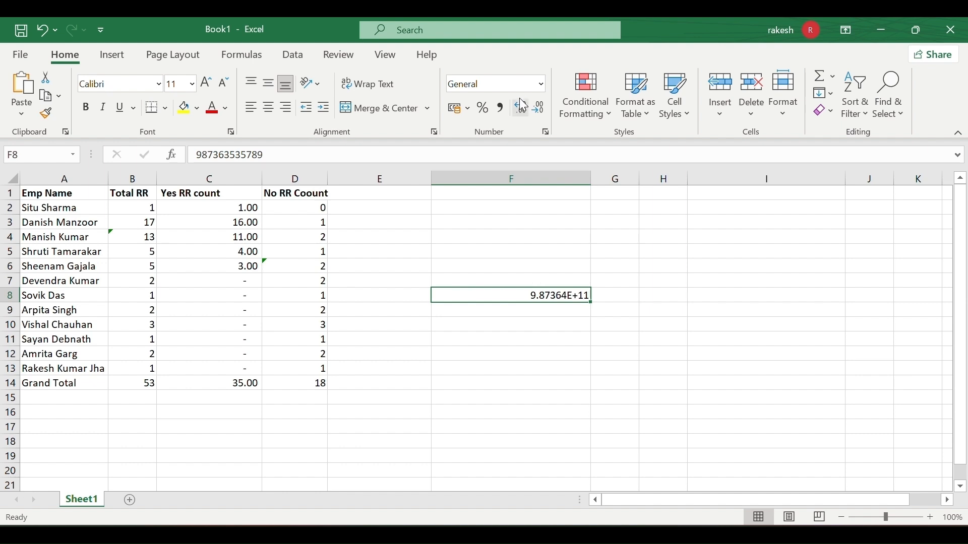
{"action": "left_click", "coordinate": [542, 83]}
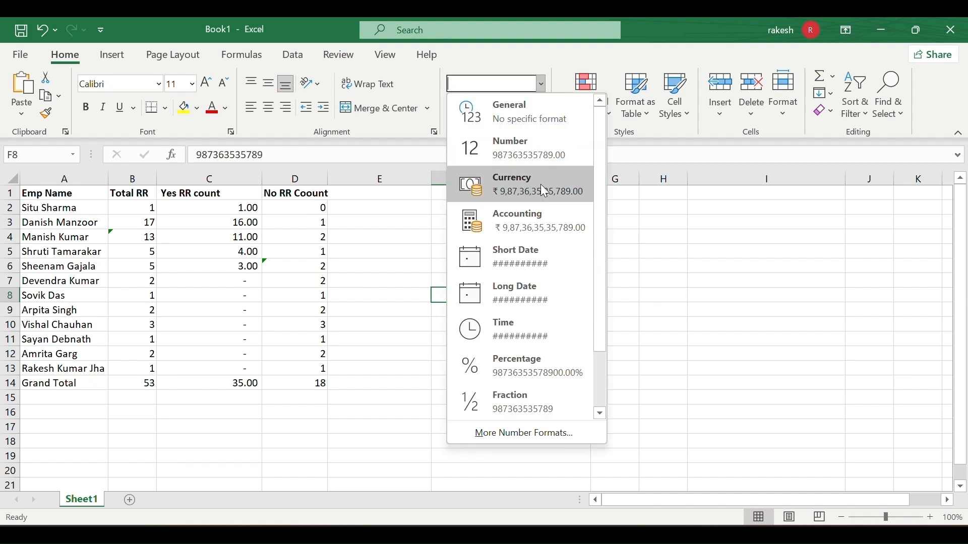
{"action": "scroll", "coordinate": [549, 262], "scroll_direction": "down", "scroll_amount": 2}
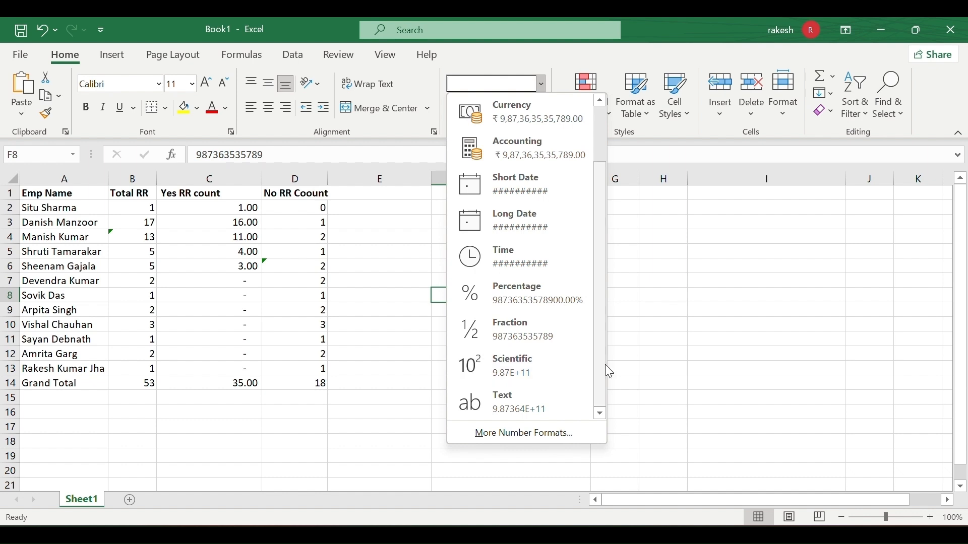
{"action": "key", "text": "Escape"}
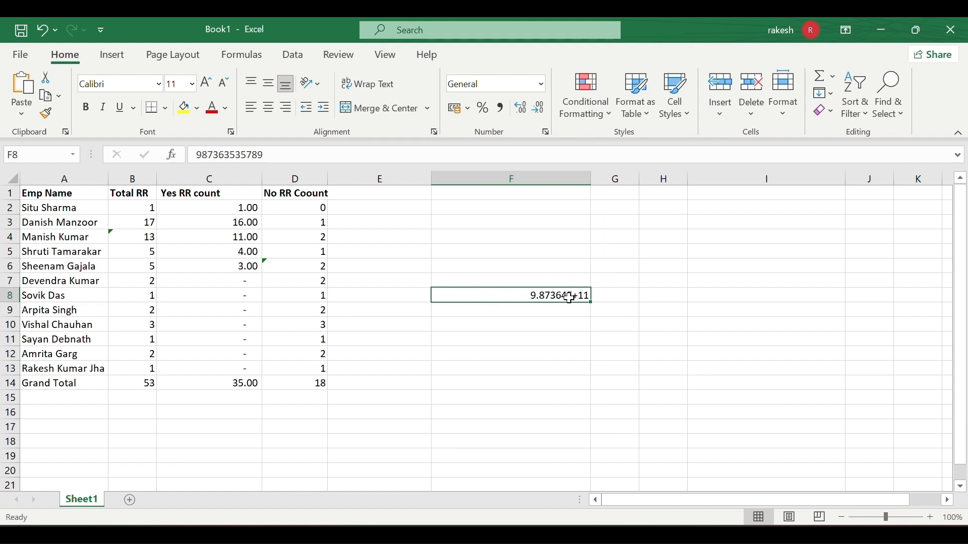
Apply the Number format to empty cell F10.
{"action": "left_click", "coordinate": [567, 314]}
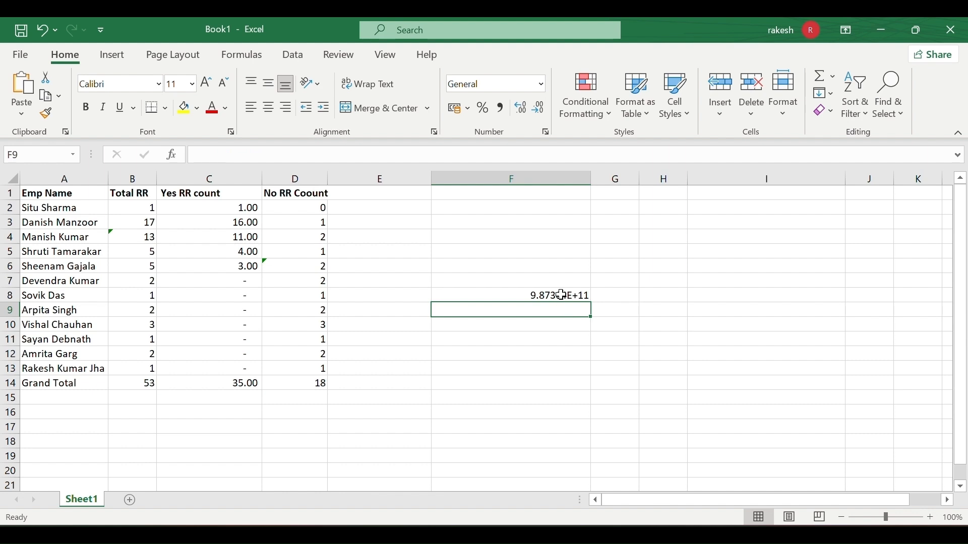
{"action": "left_click", "coordinate": [563, 296]}
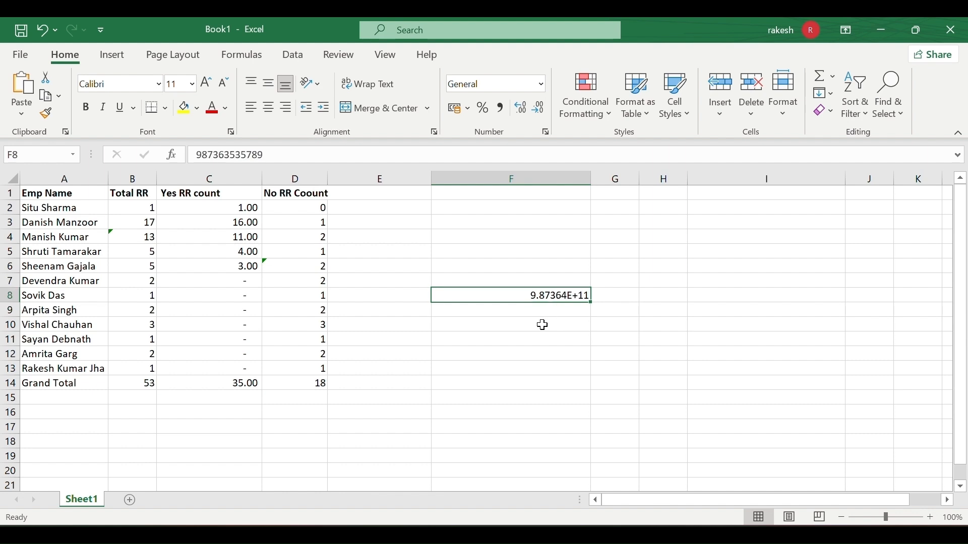
{"action": "left_click", "coordinate": [538, 331]}
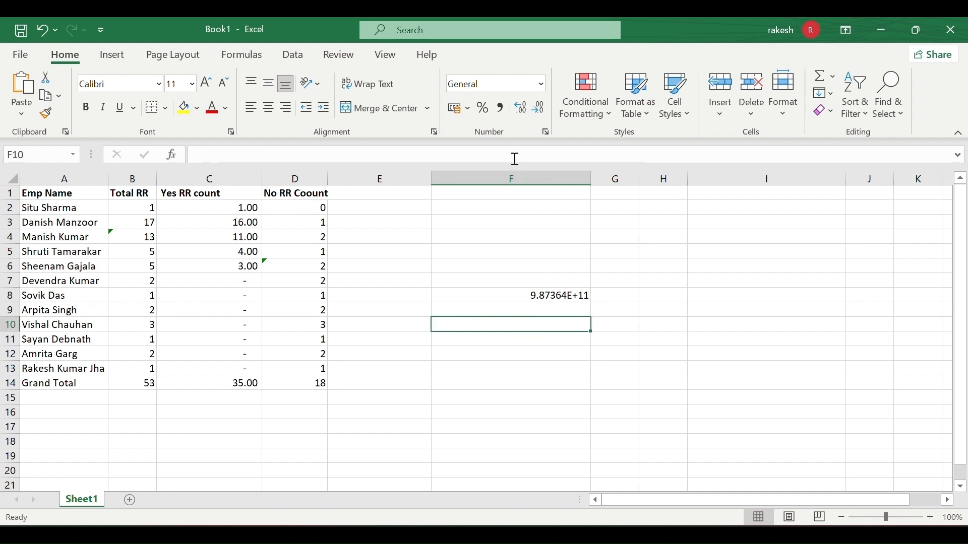
{"action": "left_click", "coordinate": [543, 84]}
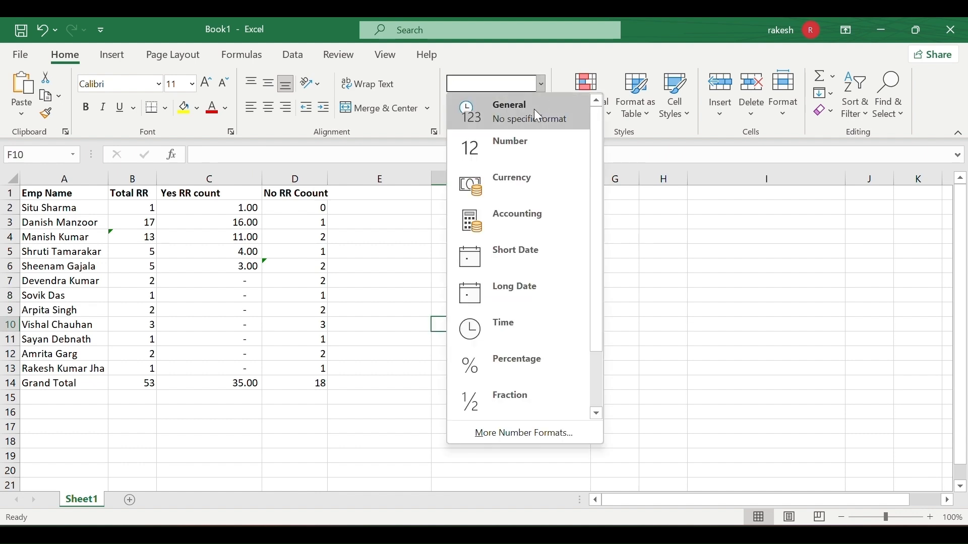
{"action": "left_click", "coordinate": [528, 147]}
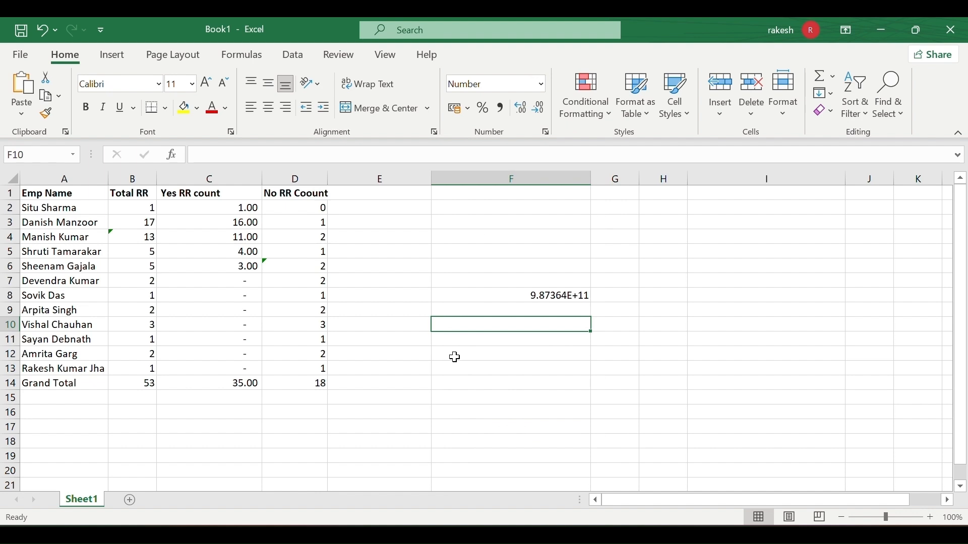
{"action": "type", "text": "9878"}
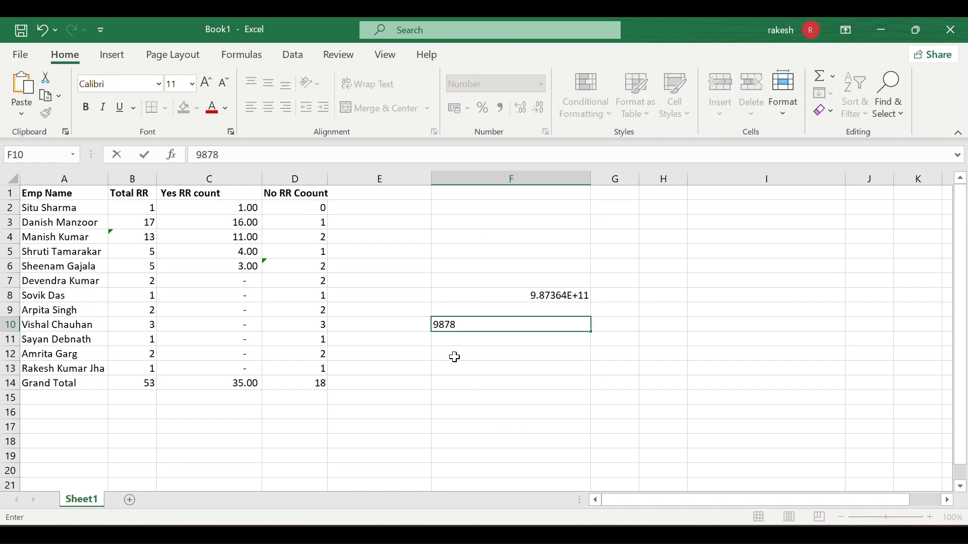
{"action": "type", "text": "9876567"}
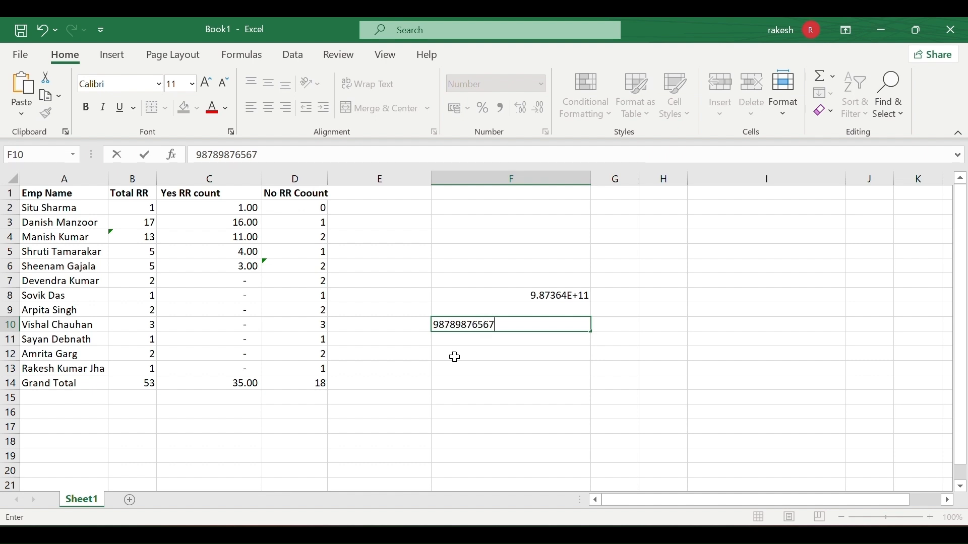
{"action": "left_click", "coordinate": [455, 357]}
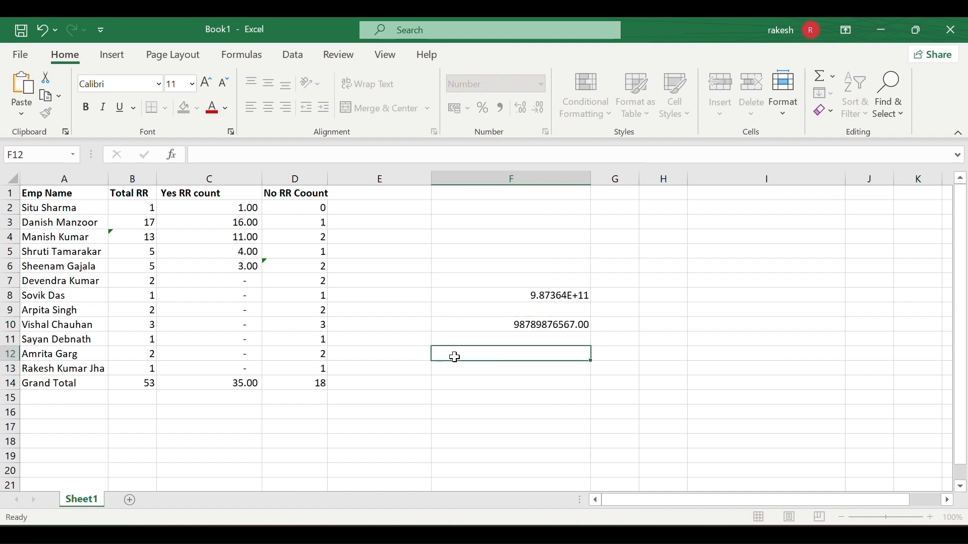
{"action": "left_click", "coordinate": [579, 323]}
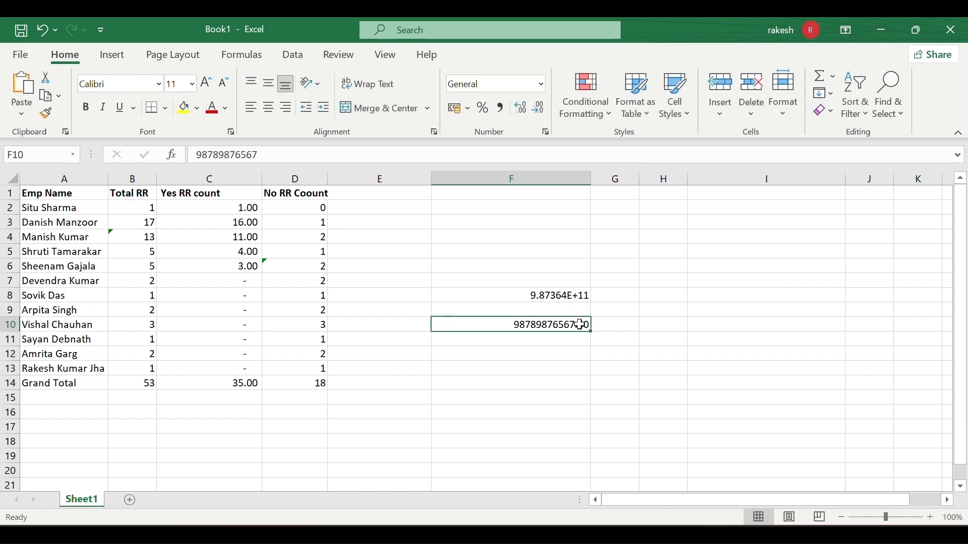
{"action": "double_click", "coordinate": [582, 325]}
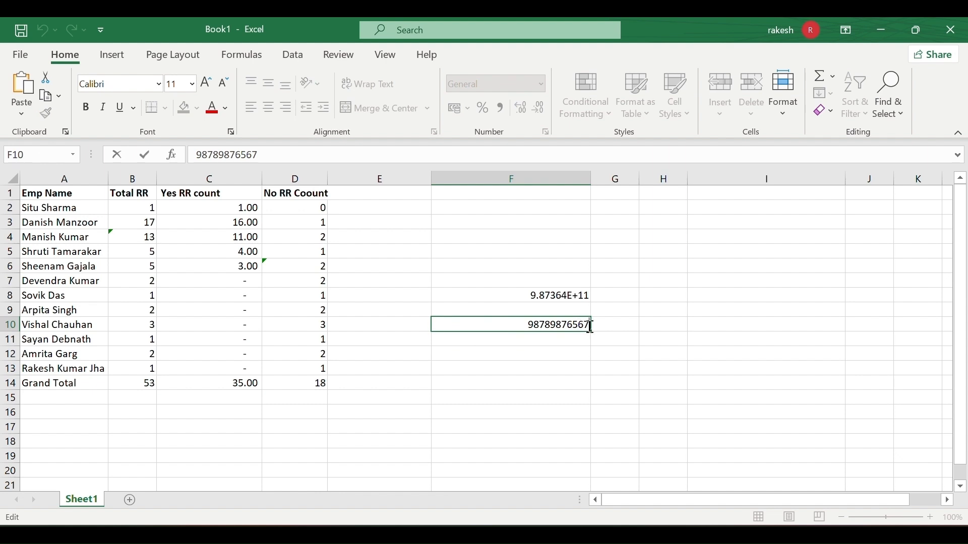
{"action": "type", "text": "2"}
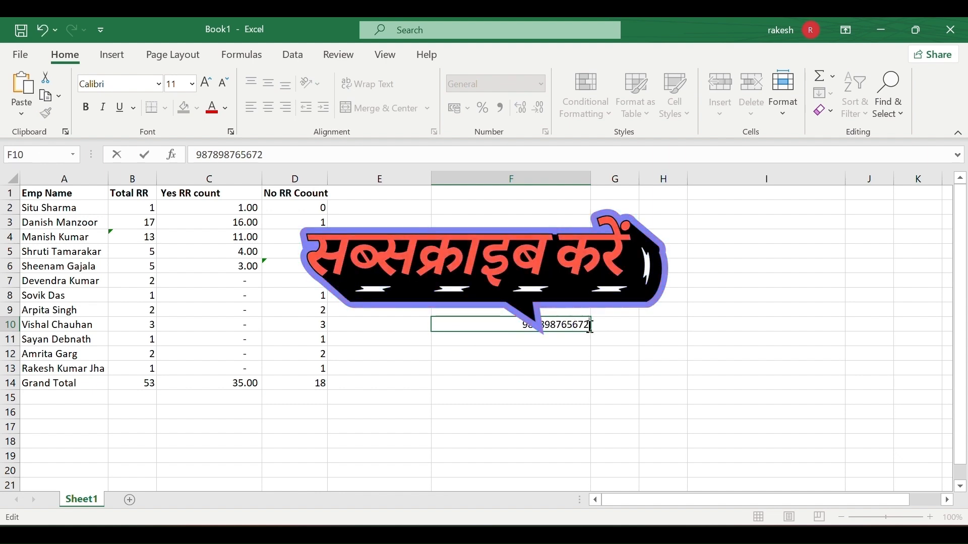
{"action": "left_click", "coordinate": [584, 350]}
Lengthen F10's number by inserting 222 twice.
{"action": "left_click", "coordinate": [582, 319]}
{"action": "left_click", "coordinate": [581, 316]}
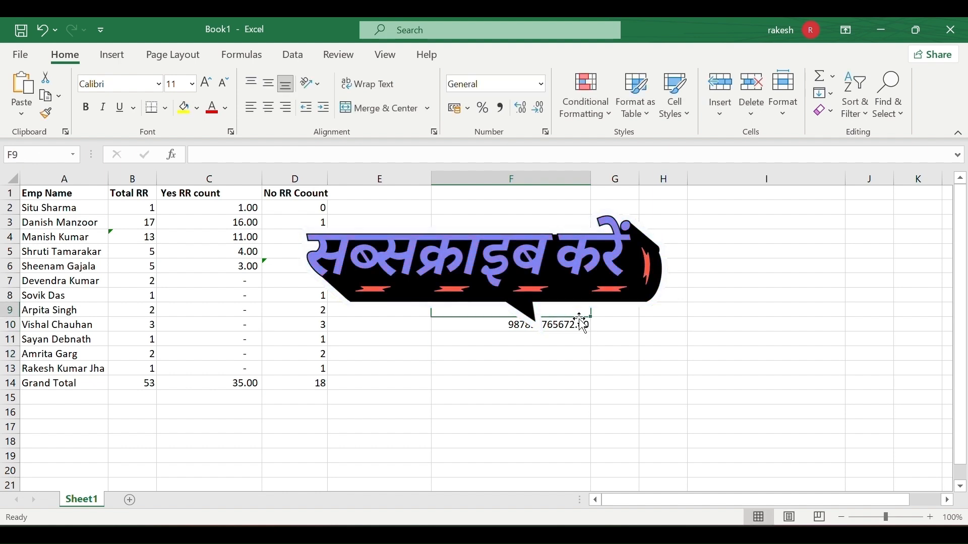
{"action": "double_click", "coordinate": [564, 324]}
{"action": "type", "text": "222"}
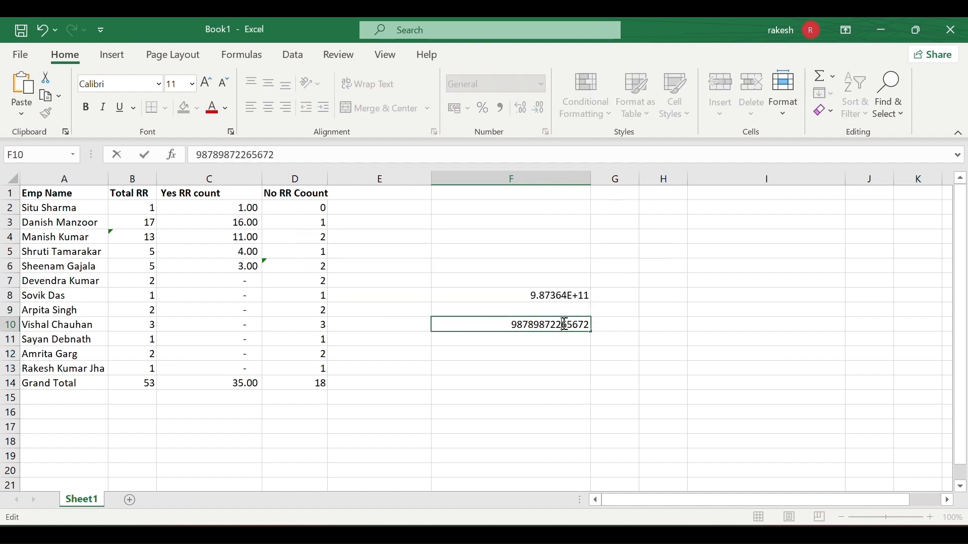
{"action": "left_click", "coordinate": [560, 351]}
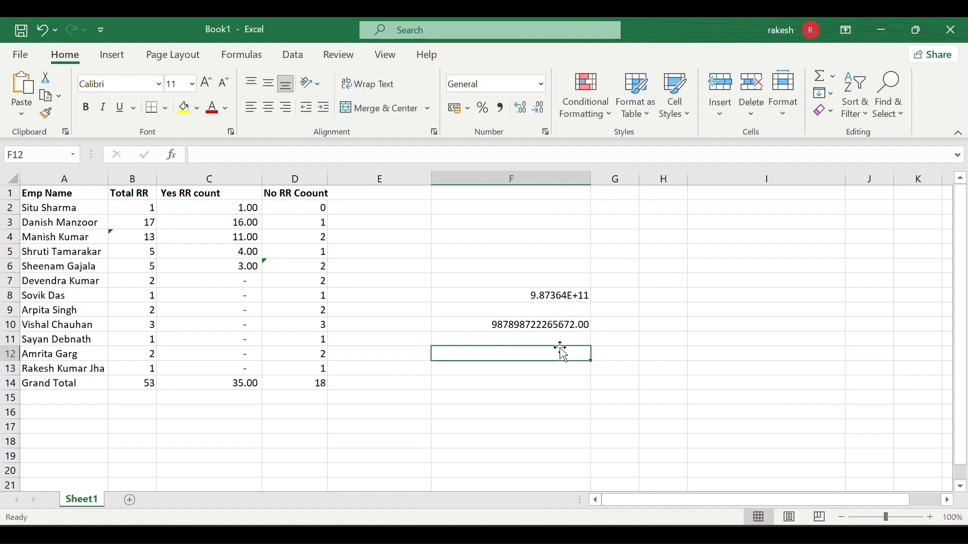
{"action": "double_click", "coordinate": [537, 327]}
{"action": "type", "text": "222"}
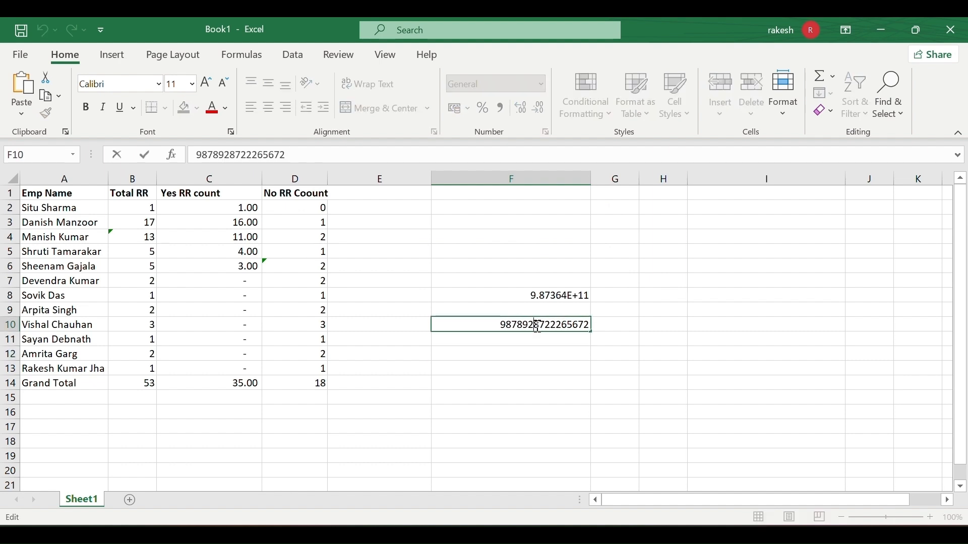
{"action": "left_click", "coordinate": [534, 364]}
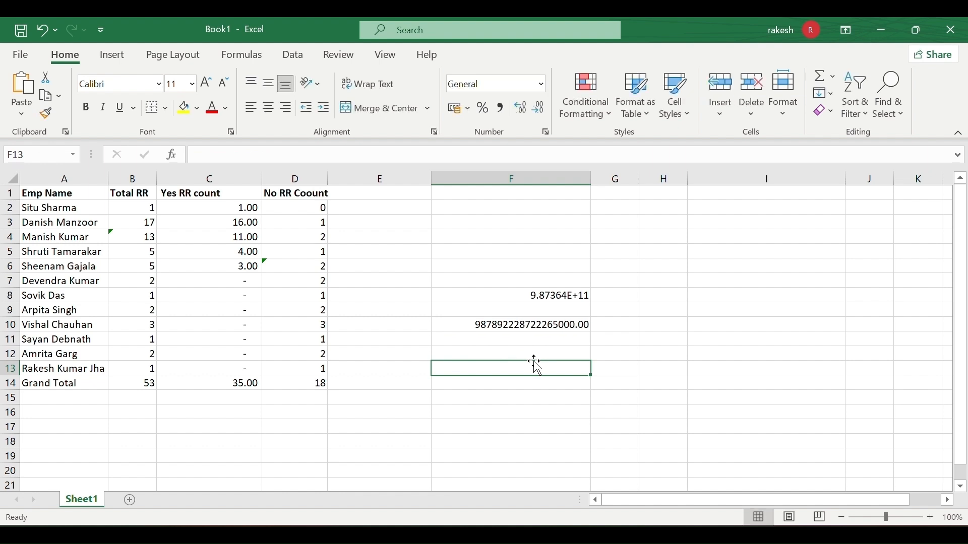
Insert 777888 and then 66 into F10's number, so its trailing digits display as zeros.
{"action": "left_click", "coordinate": [481, 325]}
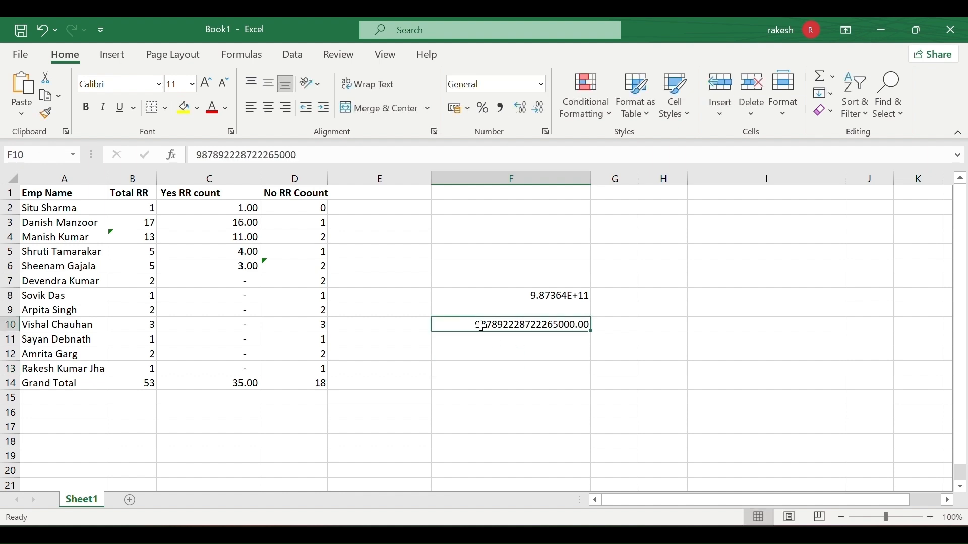
{"action": "double_click", "coordinate": [561, 328]}
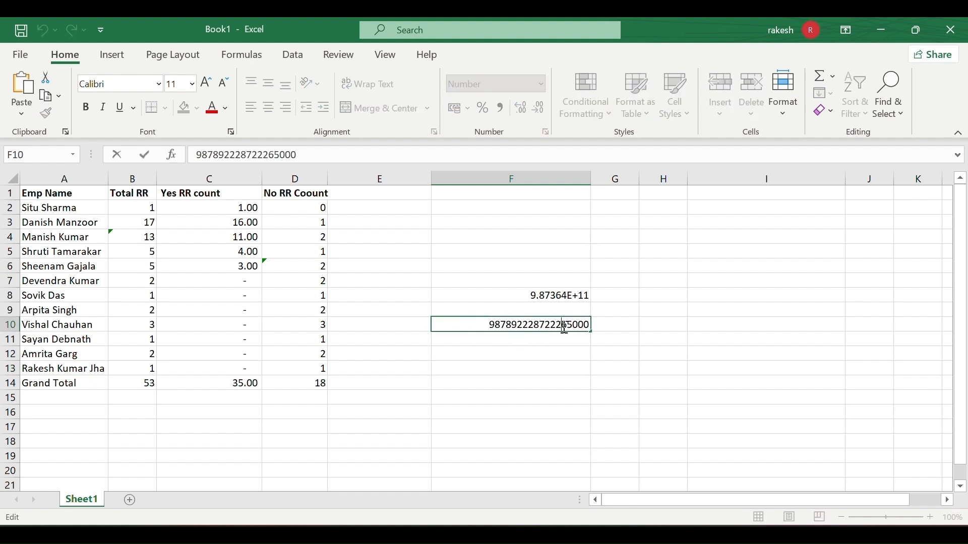
{"action": "left_click", "coordinate": [572, 340]}
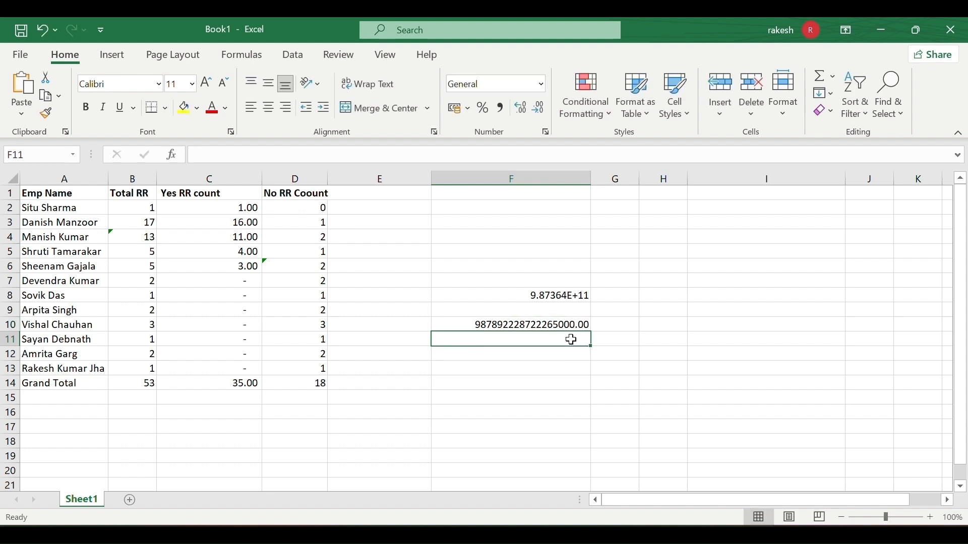
{"action": "double_click", "coordinate": [549, 325]}
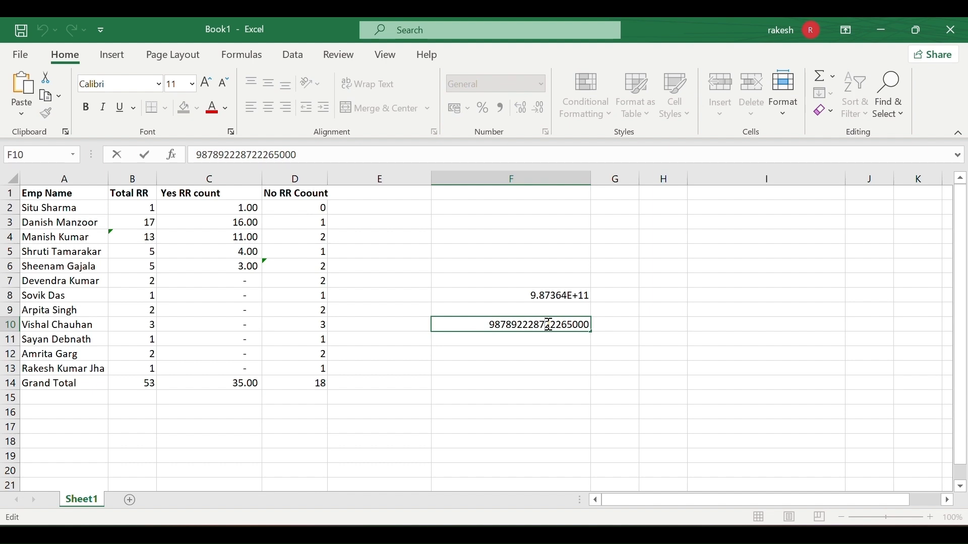
{"action": "type", "text": "777888"}
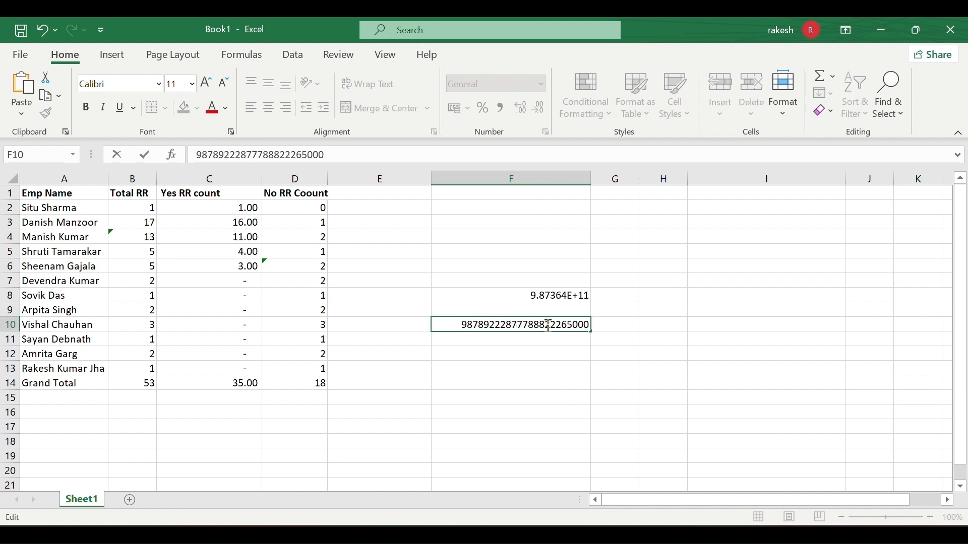
{"action": "left_click", "coordinate": [540, 355]}
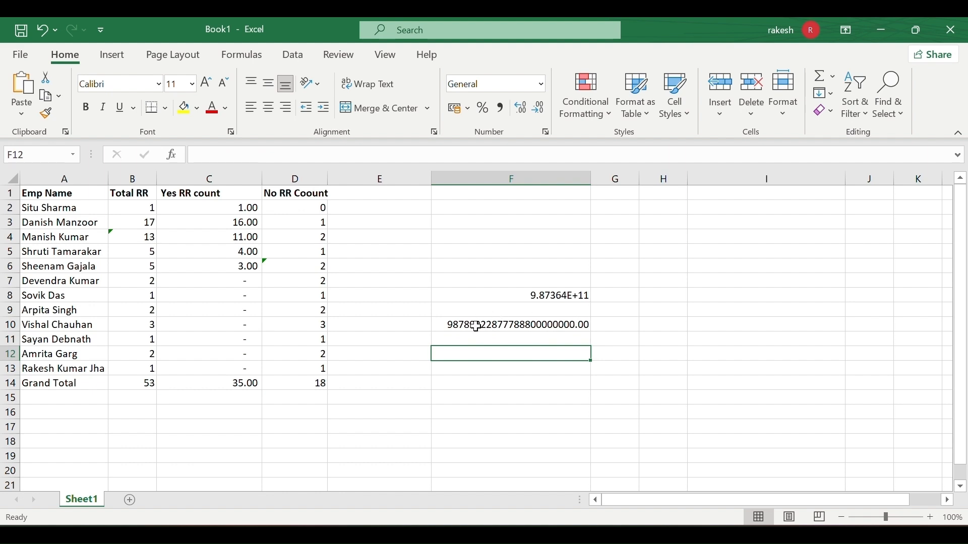
{"action": "double_click", "coordinate": [478, 326]}
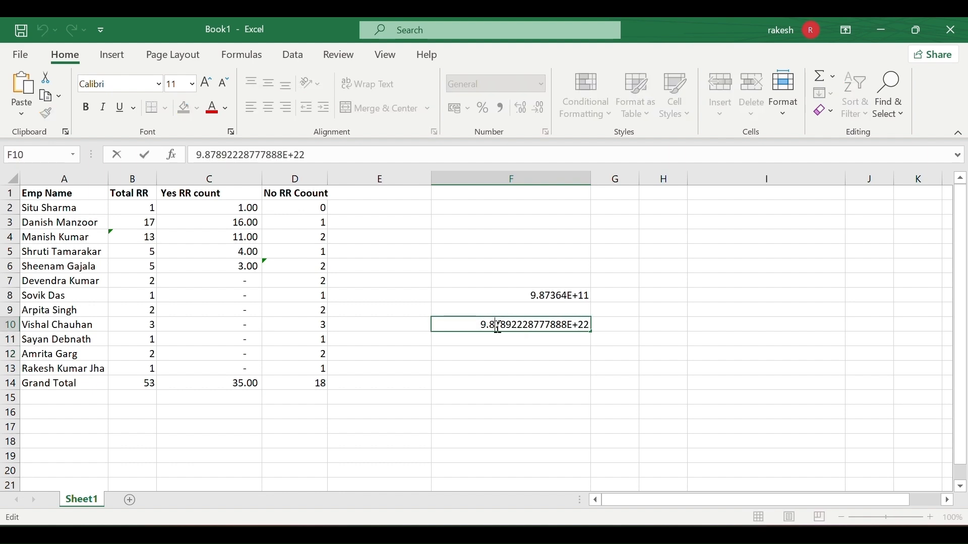
{"action": "left_click", "coordinate": [497, 327]}
{"action": "type", "text": "66"}
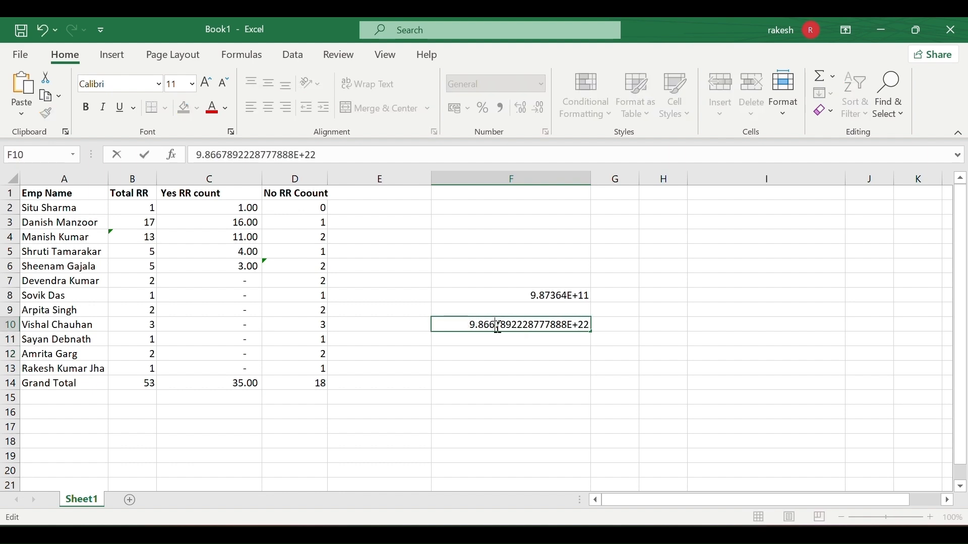
{"action": "left_click", "coordinate": [494, 353]}
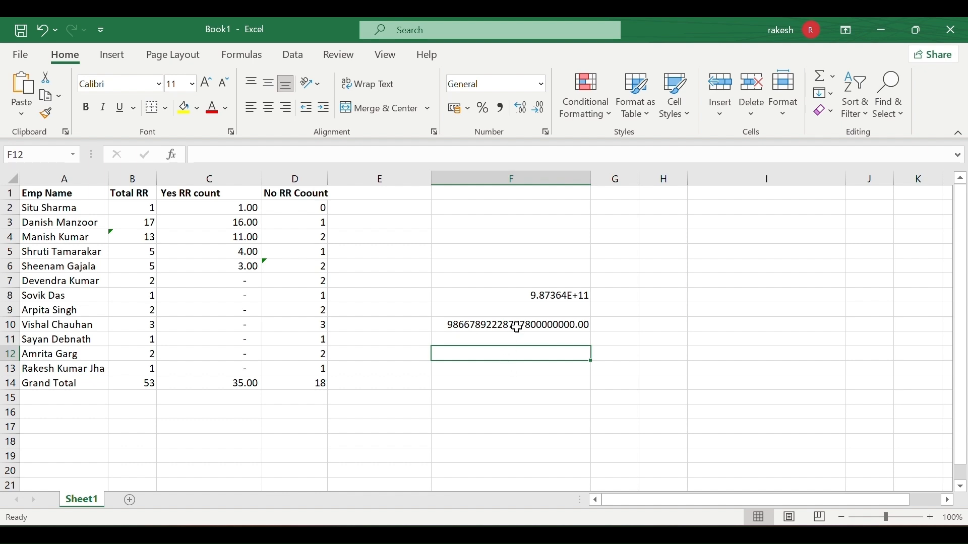
{"action": "left_click", "coordinate": [519, 325]}
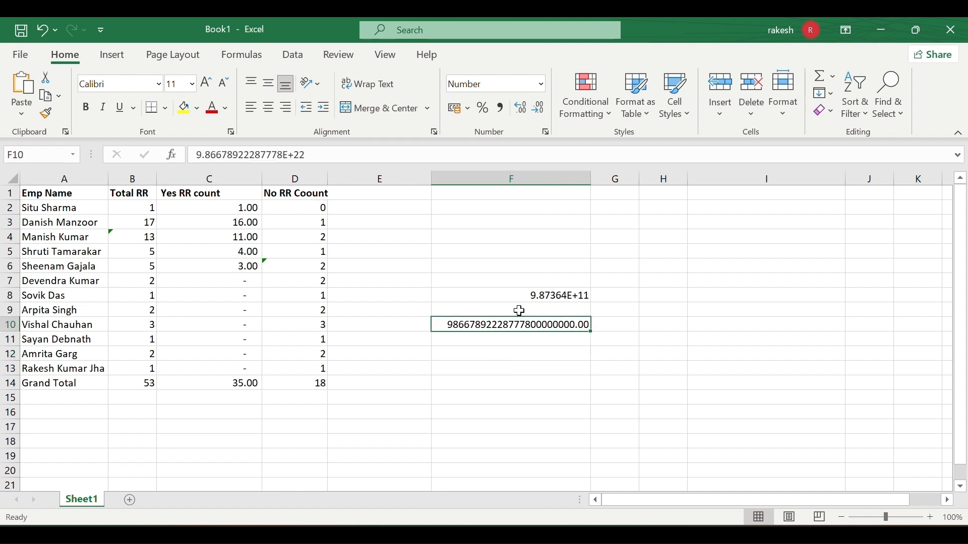
{"action": "left_click", "coordinate": [515, 251]}
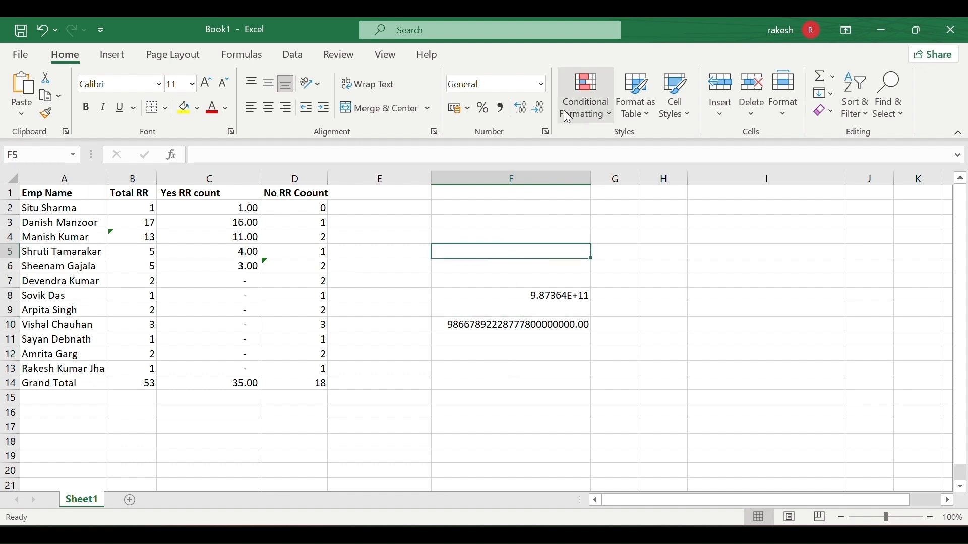
{"action": "left_click", "coordinate": [541, 84]}
{"action": "scroll", "coordinate": [550, 212], "scroll_direction": "down", "scroll_amount": 2}
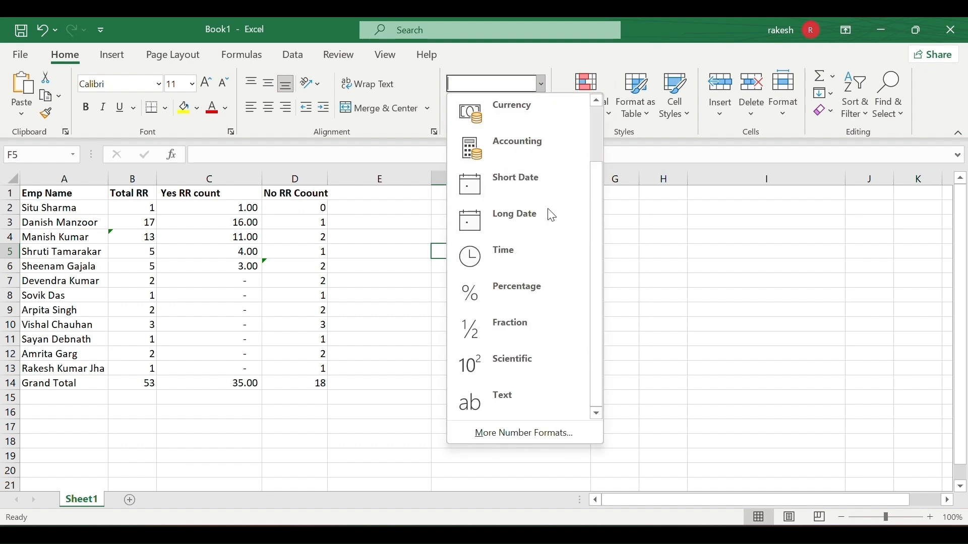
{"action": "left_click", "coordinate": [525, 392]}
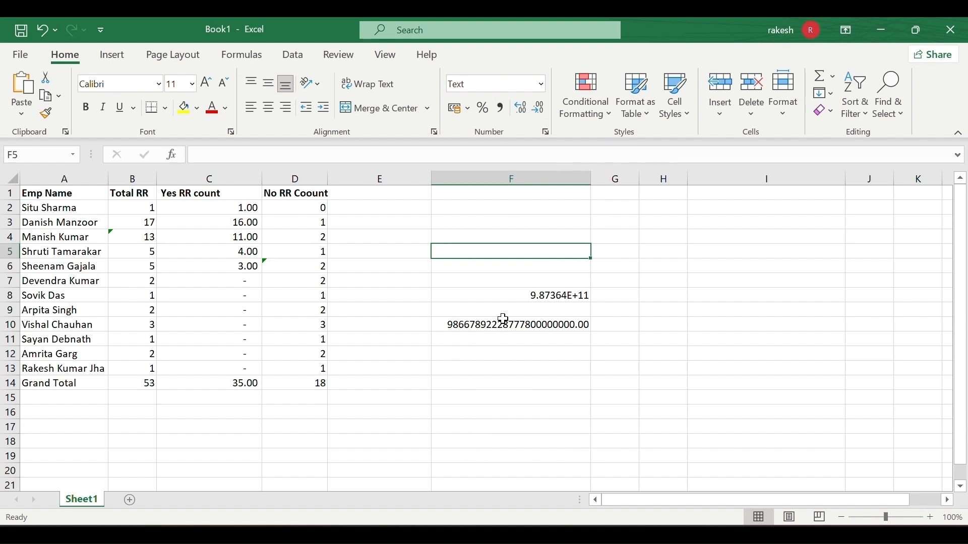
{"action": "type", "text": "68"}
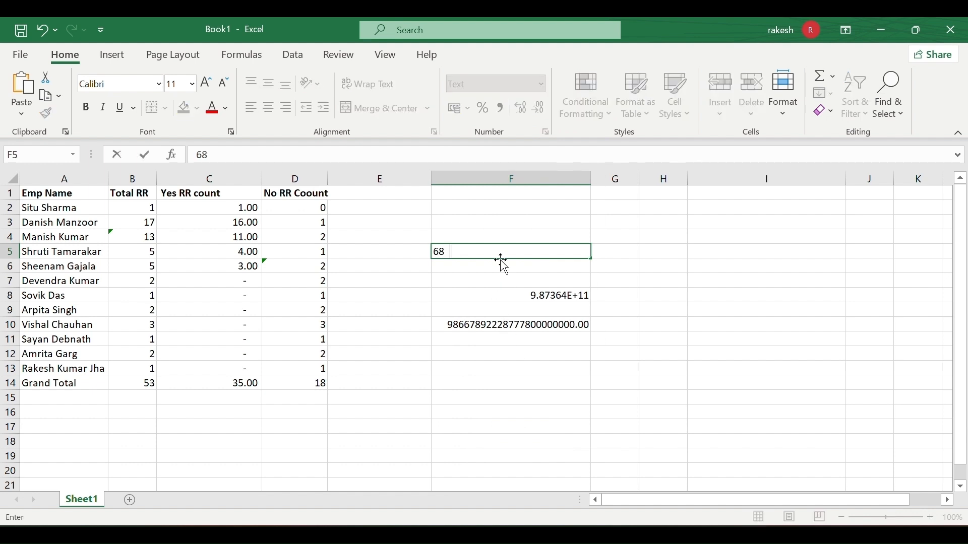
{"action": "type", "text": "943268879342798324789324879324732468932467"}
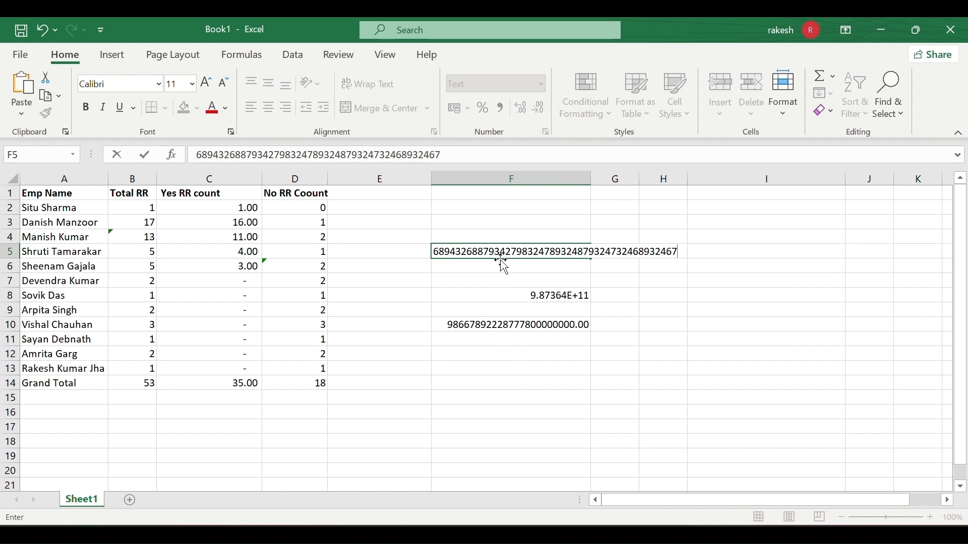
{"action": "left_click", "coordinate": [498, 293]}
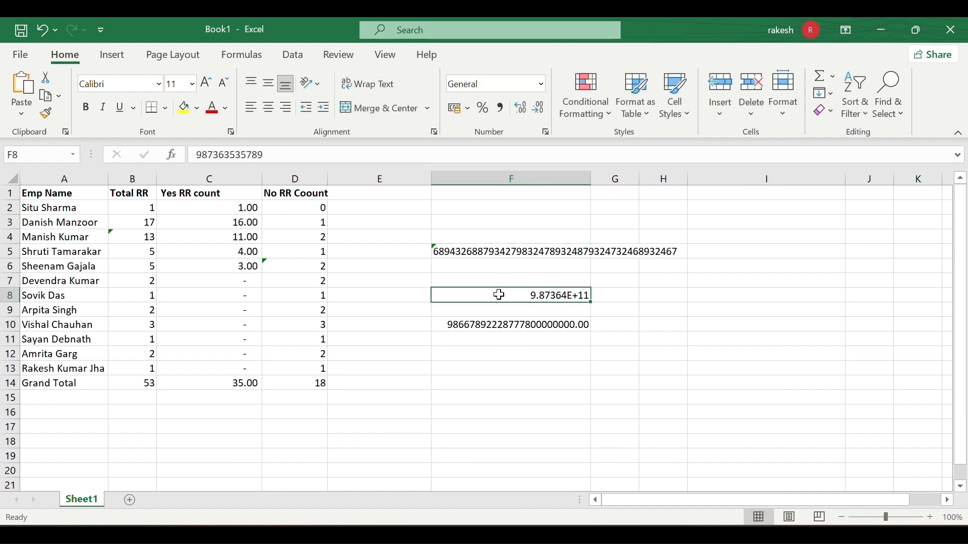
{"action": "left_click", "coordinate": [436, 250]}
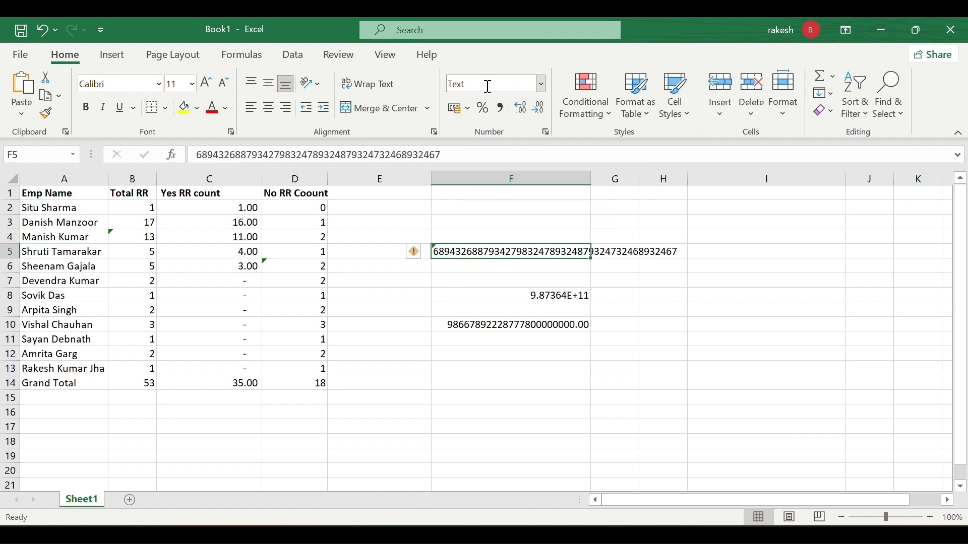
{"action": "left_click", "coordinate": [452, 266]}
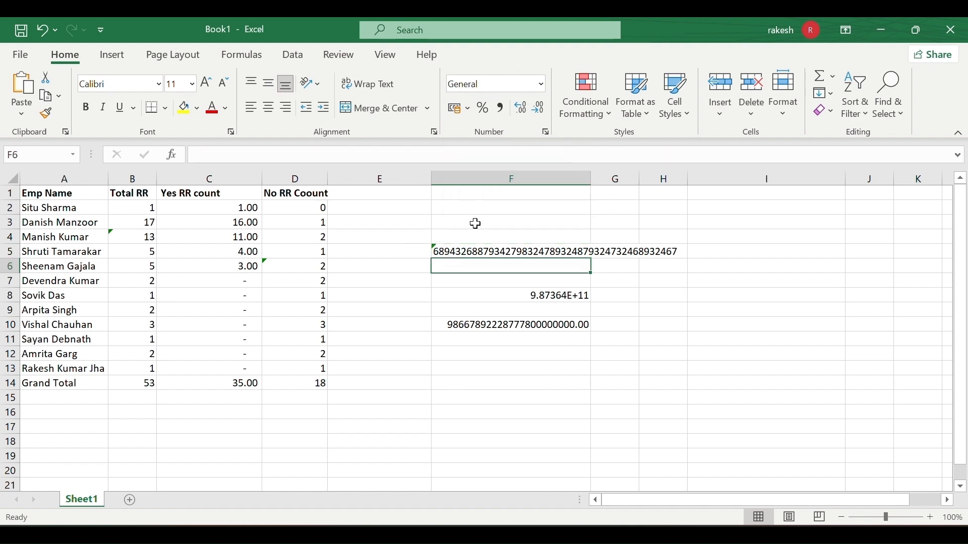
Browse the number format list without choosing anything, then check F10 and F5.
{"action": "left_click", "coordinate": [543, 85]}
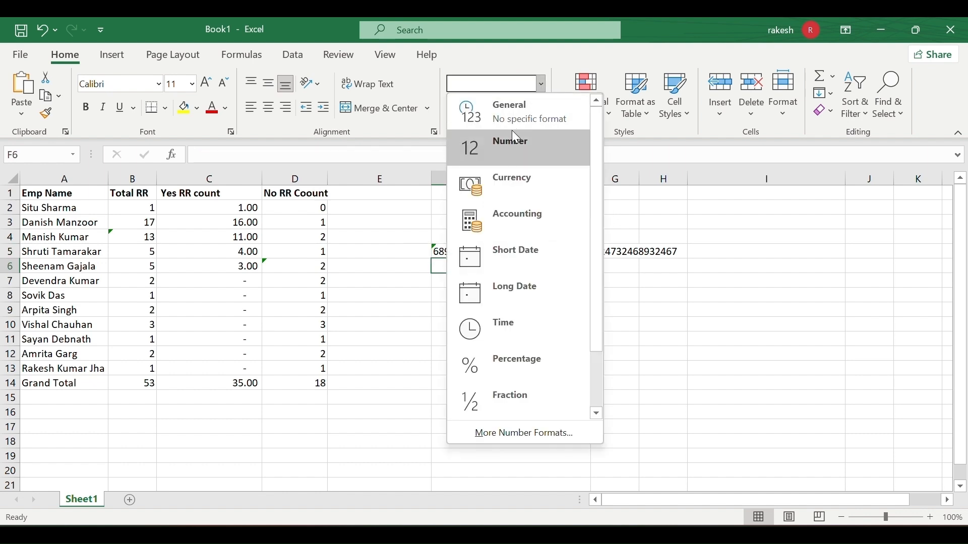
{"action": "scroll", "coordinate": [504, 309], "scroll_direction": "down", "scroll_amount": 2}
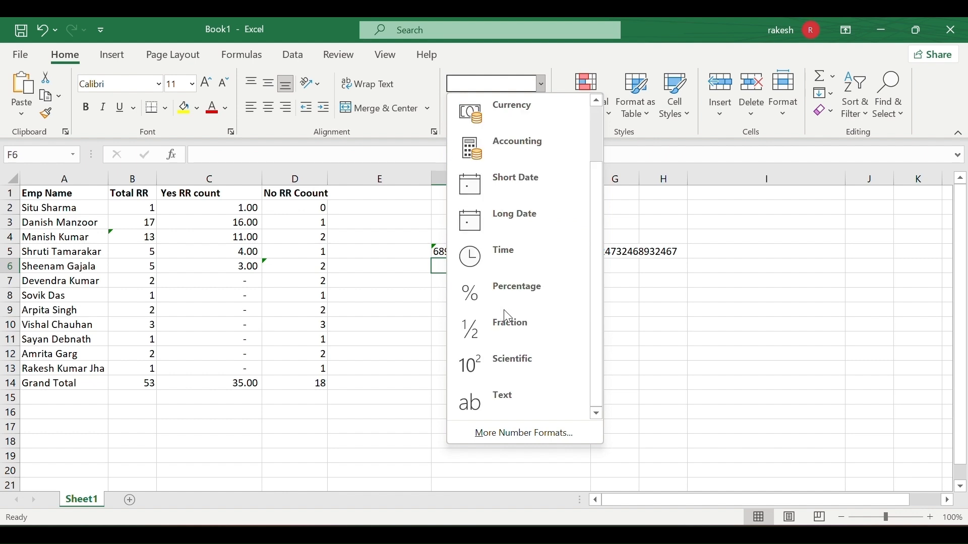
{"action": "scroll", "coordinate": [513, 200], "scroll_direction": "up", "scroll_amount": 2}
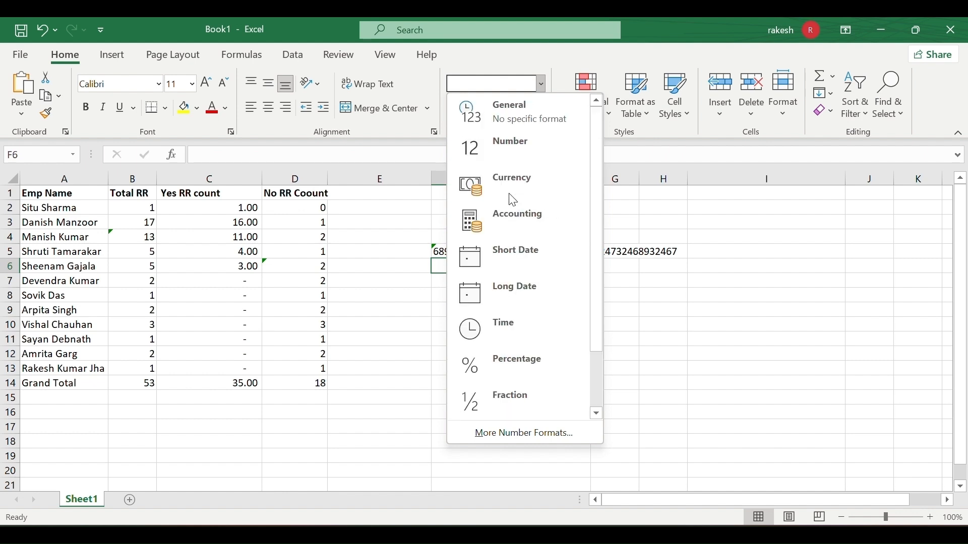
{"action": "left_click", "coordinate": [668, 280]}
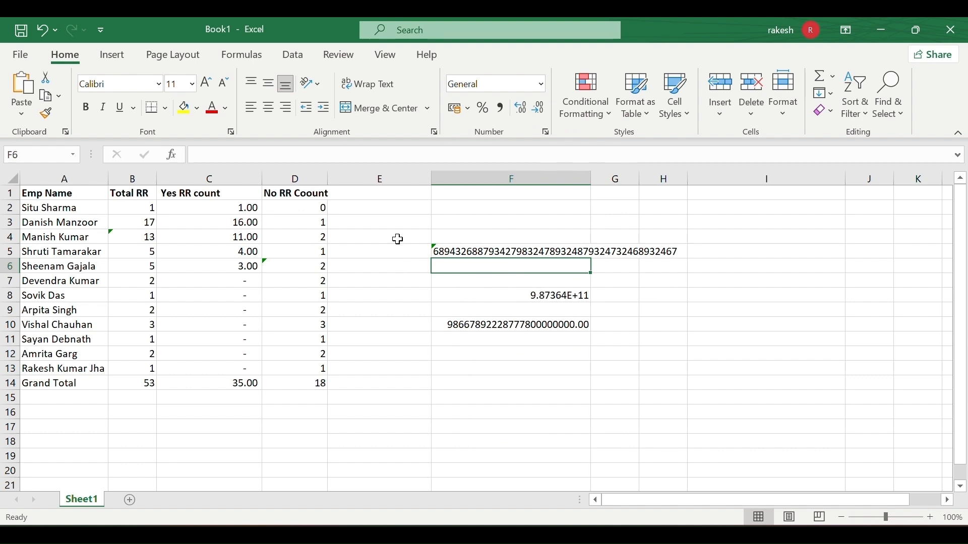
{"action": "left_click", "coordinate": [511, 327]}
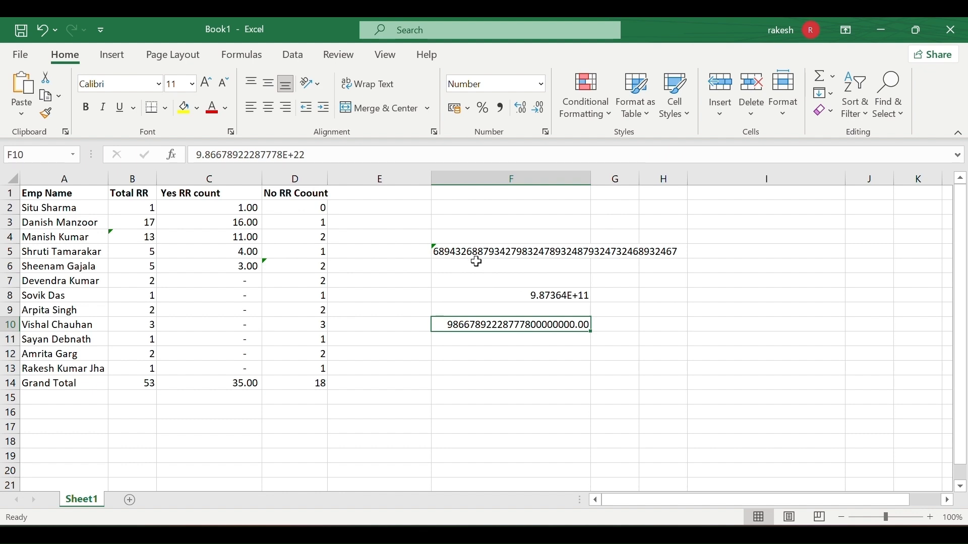
{"action": "left_click", "coordinate": [464, 250]}
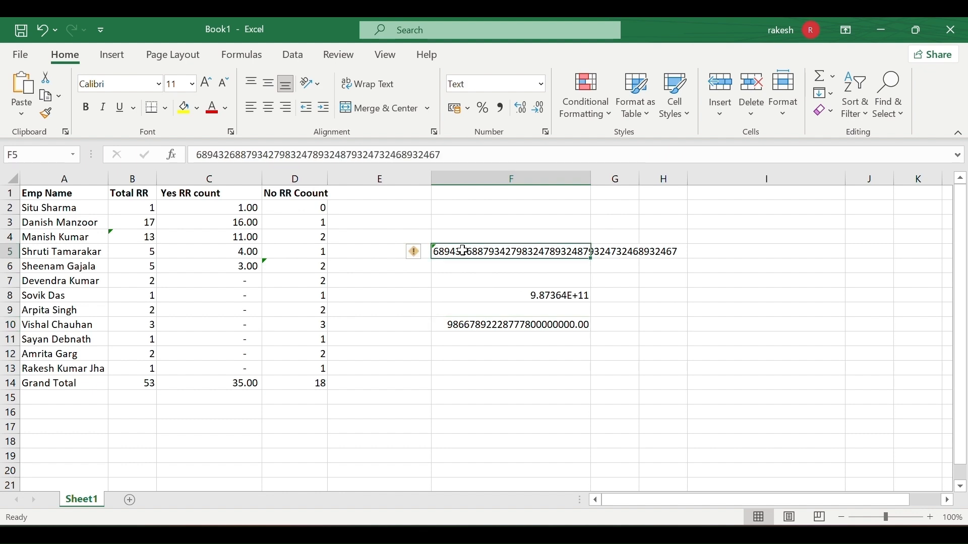
Switch F5 to Number format, compare with F8, then set F5 back to Text.
{"action": "left_click", "coordinate": [541, 84]}
{"action": "left_click", "coordinate": [532, 144]}
{"action": "left_click", "coordinate": [476, 290]}
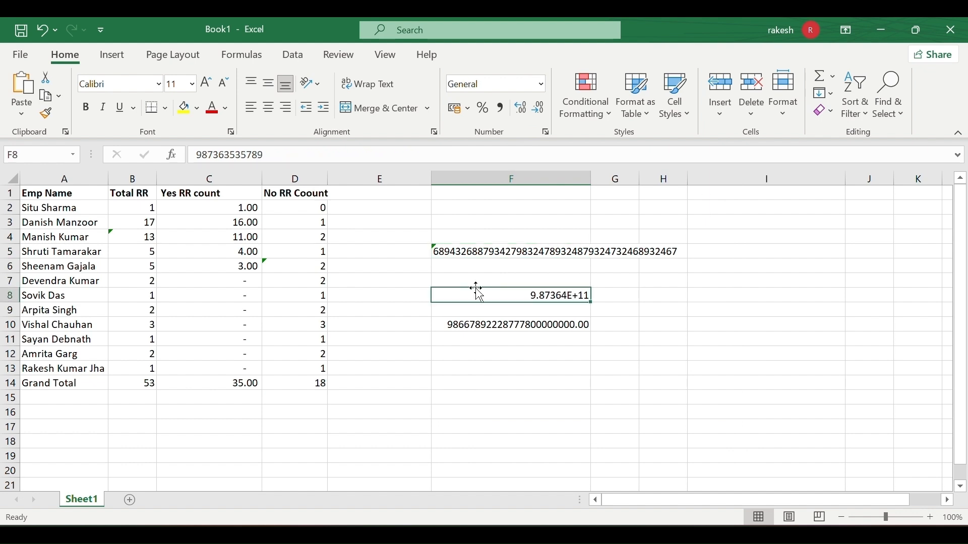
{"action": "left_click", "coordinate": [476, 252]}
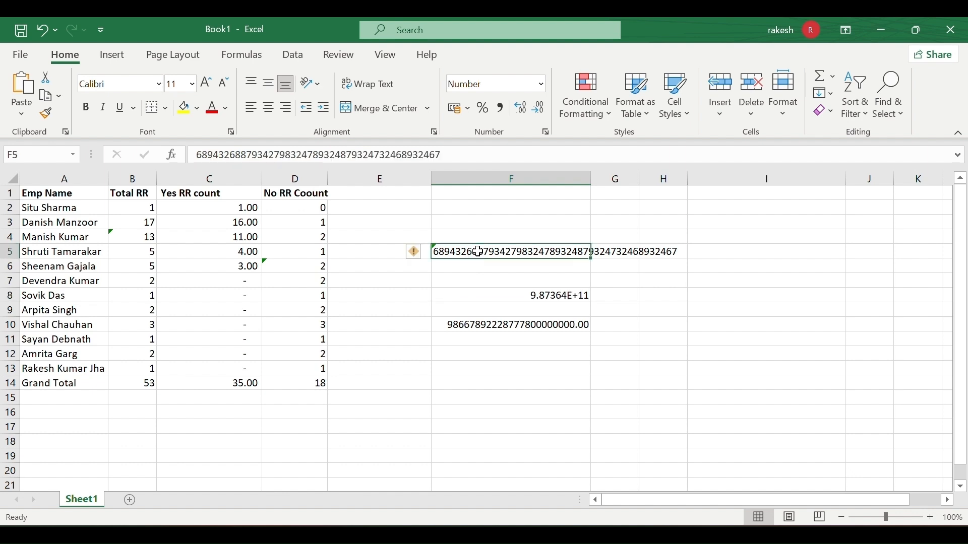
{"action": "left_click", "coordinate": [541, 84]}
{"action": "scroll", "coordinate": [572, 281], "scroll_direction": "down", "scroll_amount": 1}
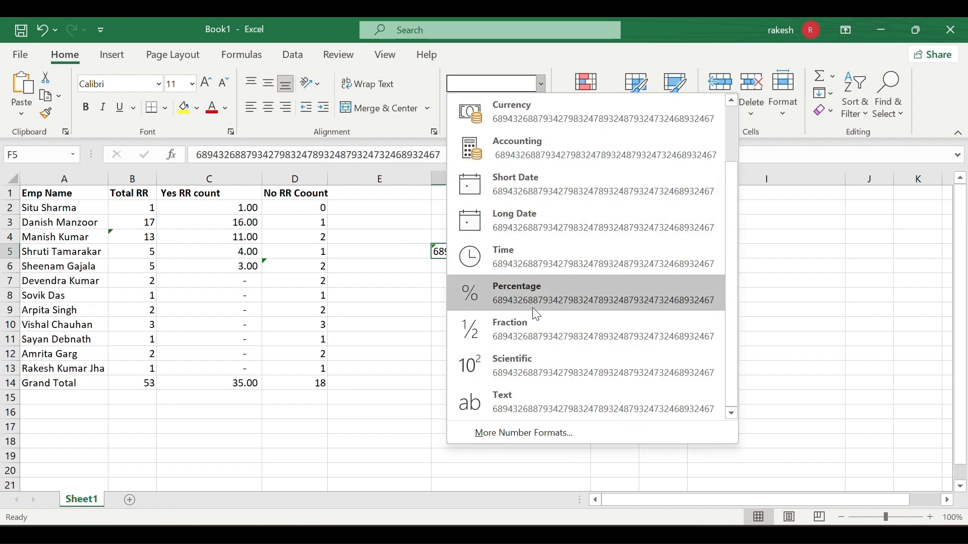
{"action": "left_click", "coordinate": [514, 400]}
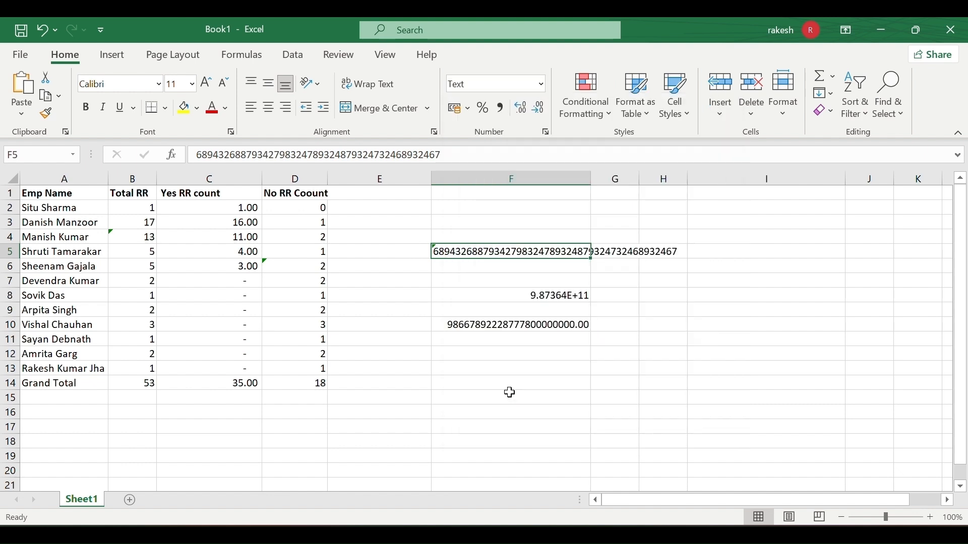
Review the number format options for F6 without changing anything.
{"action": "left_click", "coordinate": [463, 263]}
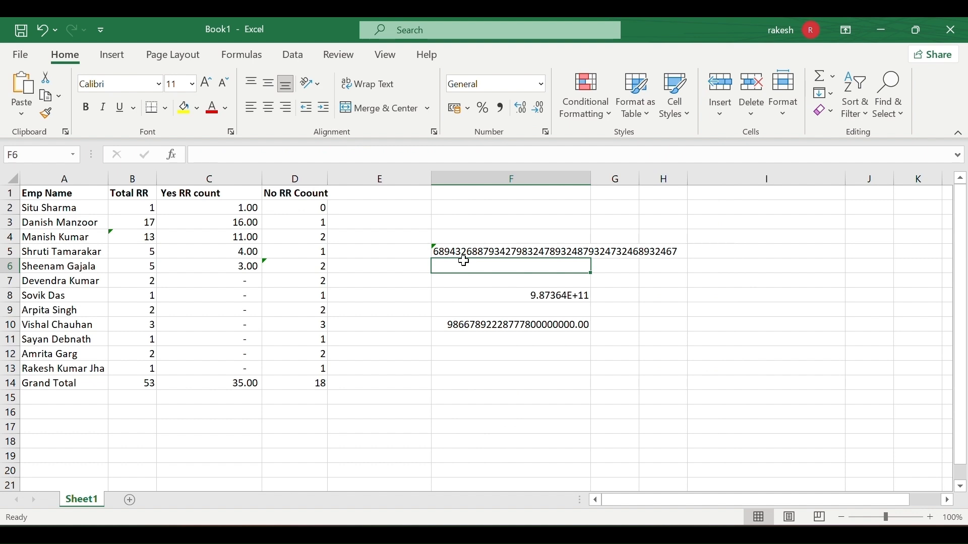
{"action": "left_click", "coordinate": [543, 86]}
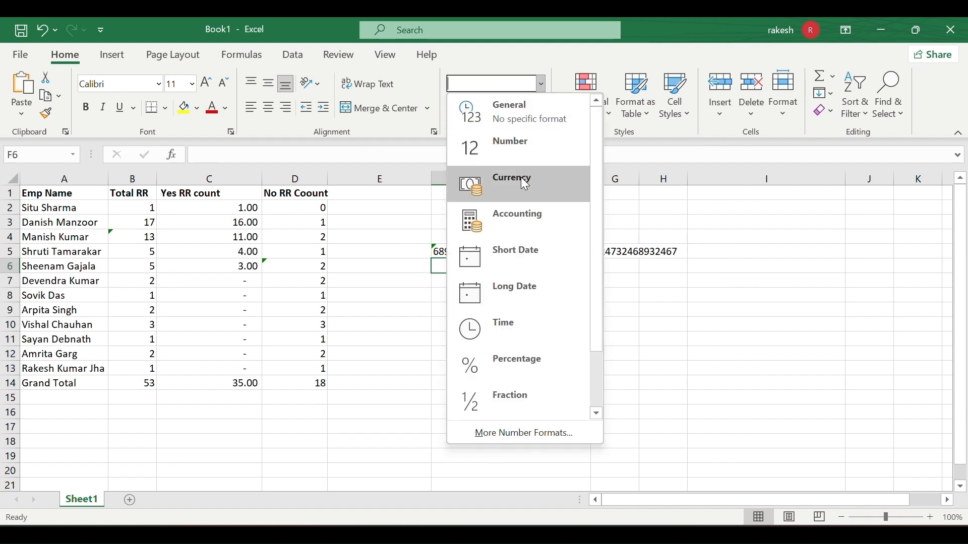
{"action": "left_click", "coordinate": [283, 262]}
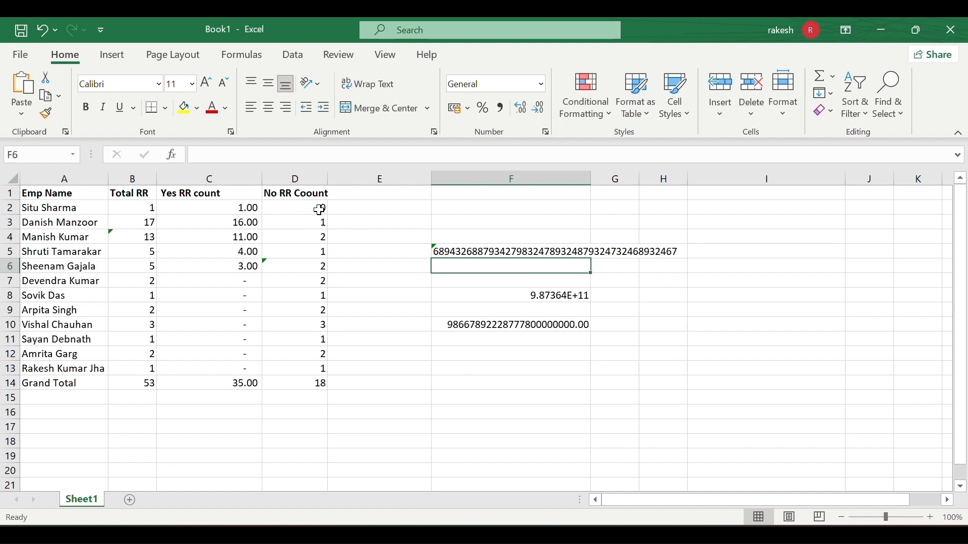
Apply rupee Currency format to the No RR Coount values in D2:D13.
{"action": "left_click_drag", "start_coordinate": [317, 210], "coordinate": [321, 369]}
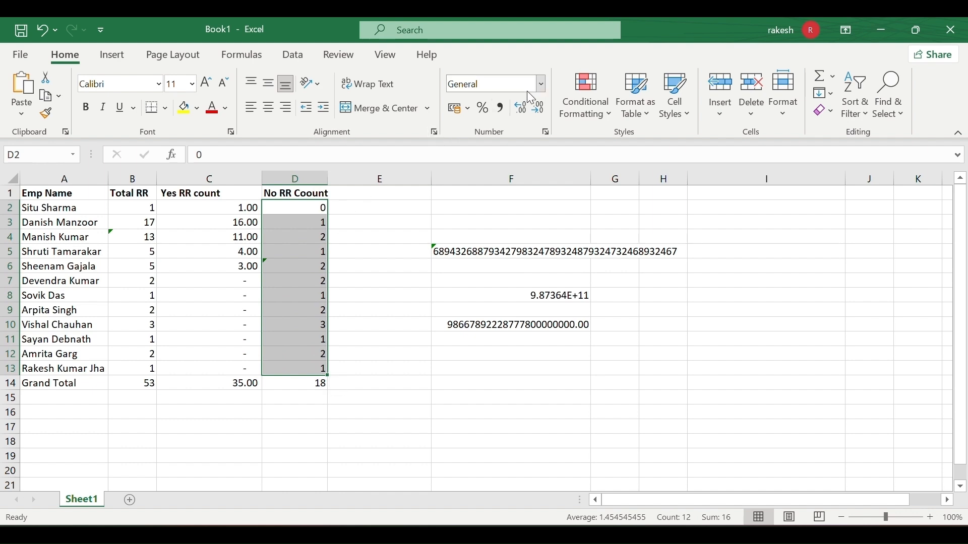
{"action": "left_click", "coordinate": [539, 86]}
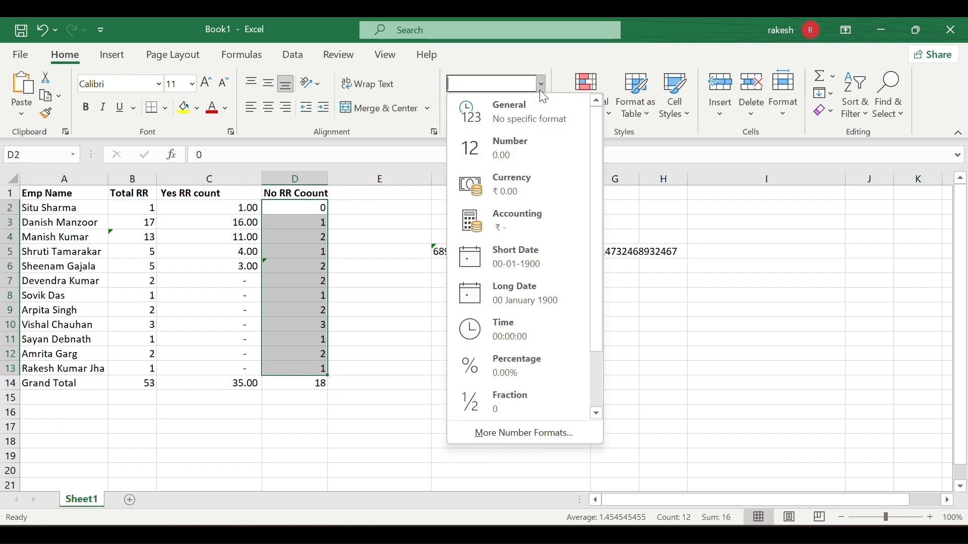
{"action": "left_click", "coordinate": [528, 177]}
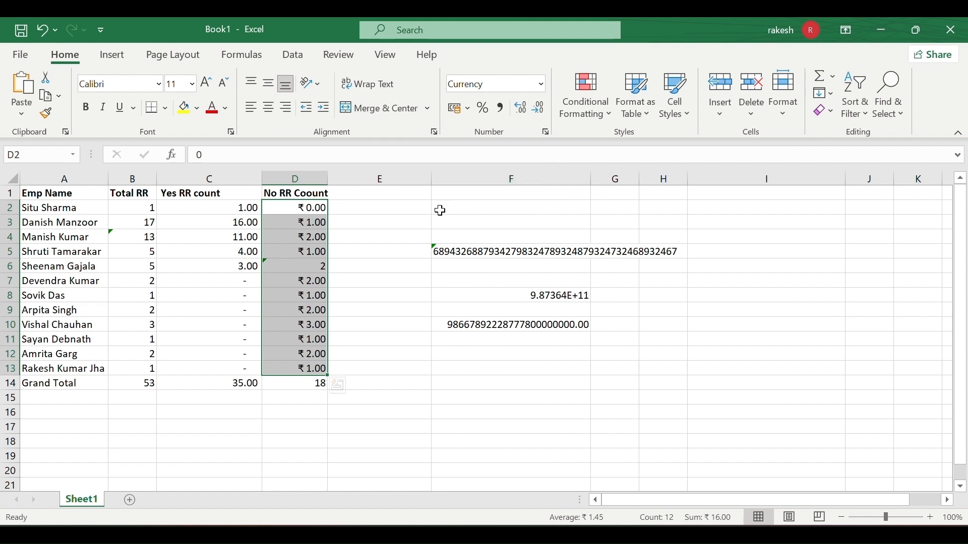
{"action": "left_click", "coordinate": [344, 269]}
{"action": "left_click_drag", "start_coordinate": [311, 209], "coordinate": [308, 371]}
Convert the text-stored number in C6 to a real number, 3.00.
{"action": "left_click_drag", "start_coordinate": [369, 335], "coordinate": [296, 262]}
{"action": "left_click", "coordinate": [296, 262]}
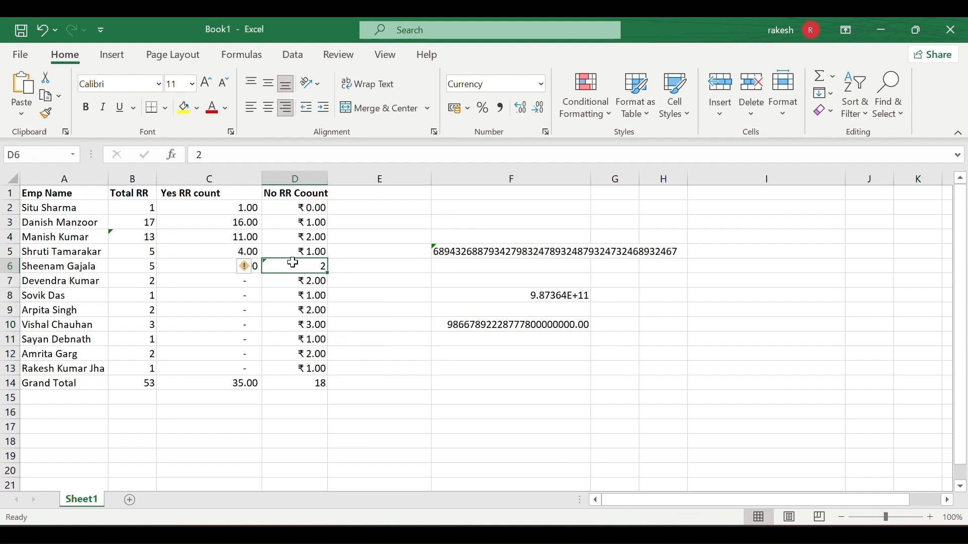
{"action": "left_click", "coordinate": [245, 268]}
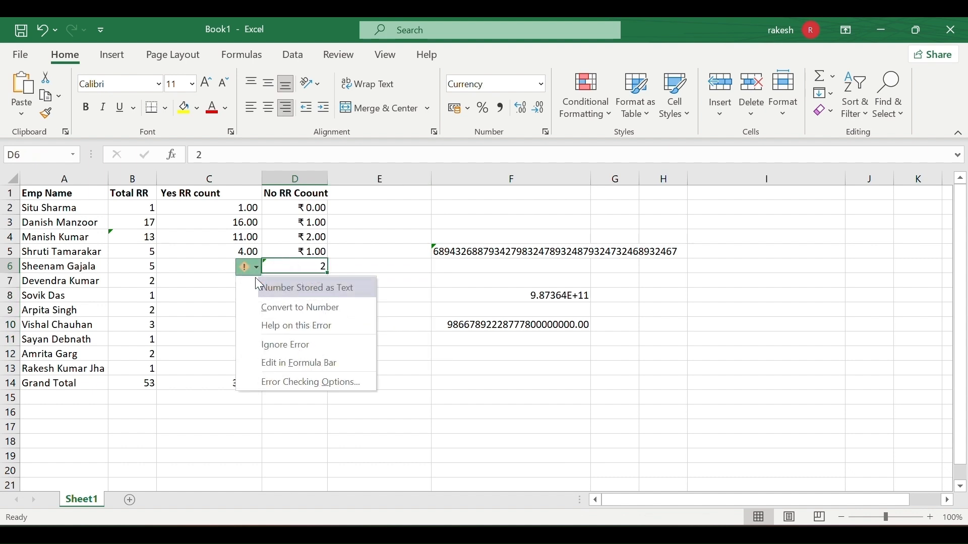
{"action": "left_click", "coordinate": [297, 308]}
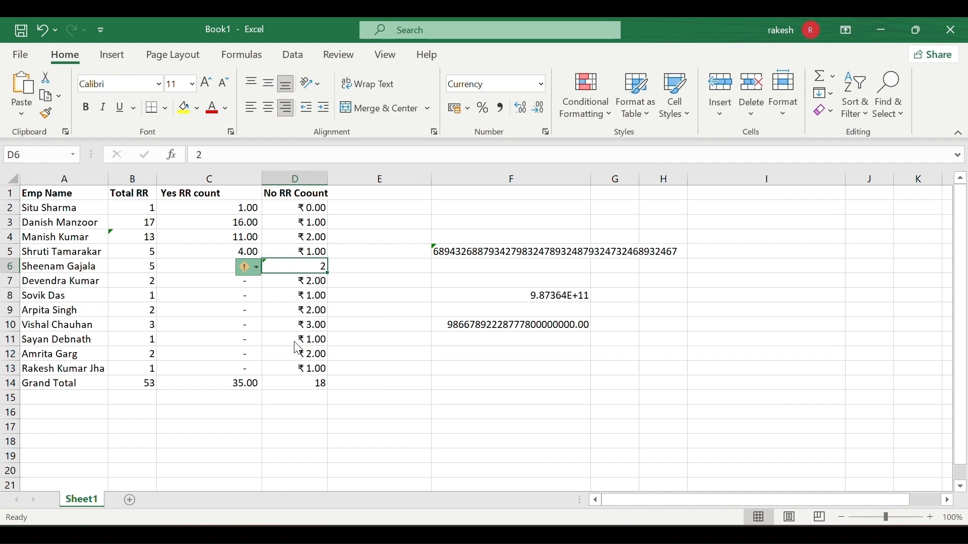
Give D6 currency format, then clear its contents so it is empty.
{"action": "left_click", "coordinate": [359, 303]}
{"action": "left_click", "coordinate": [316, 270]}
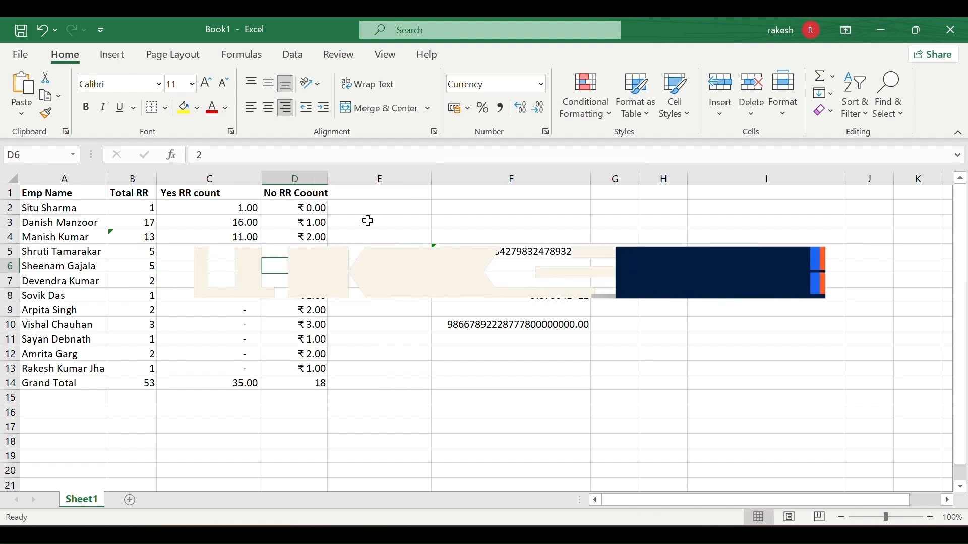
{"action": "left_click", "coordinate": [539, 85]}
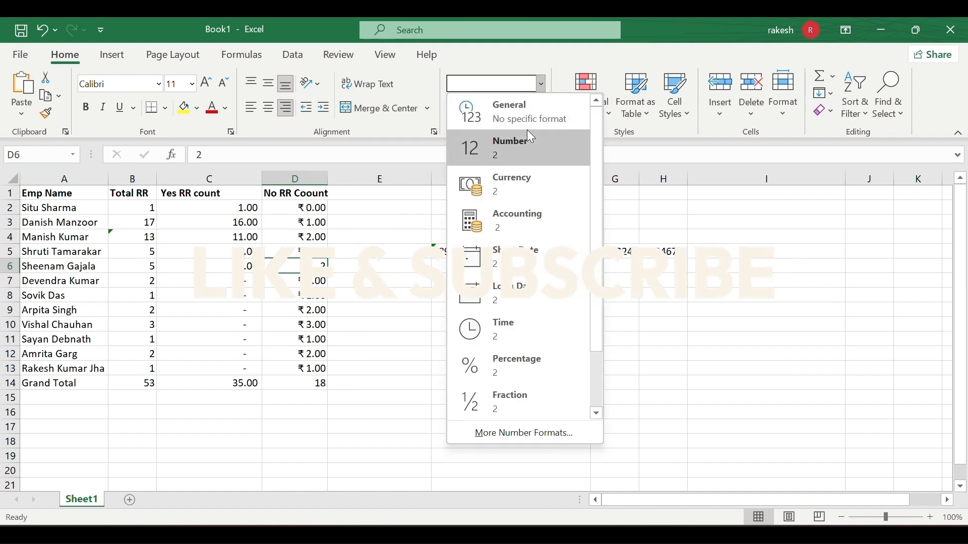
{"action": "left_click", "coordinate": [547, 183]}
{"action": "left_click", "coordinate": [353, 282]}
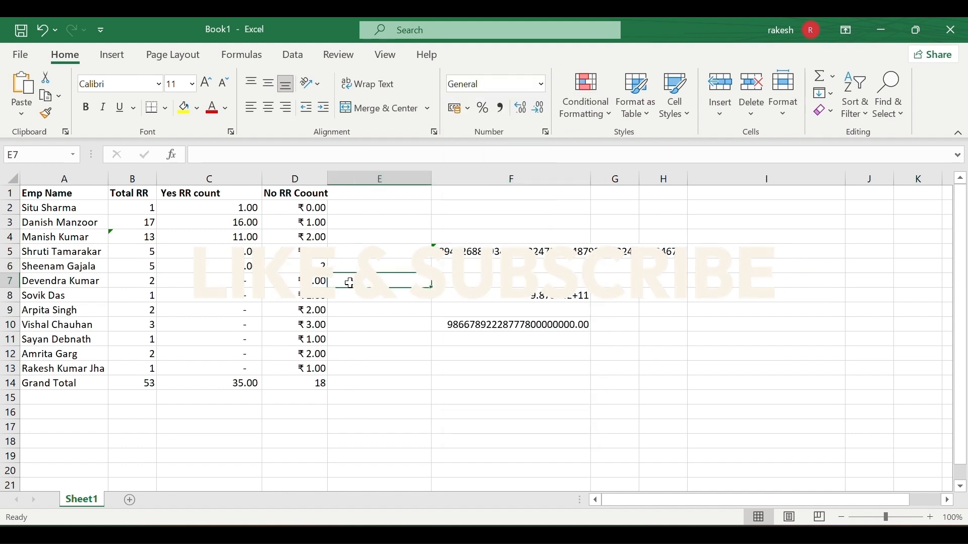
{"action": "left_click", "coordinate": [322, 266]}
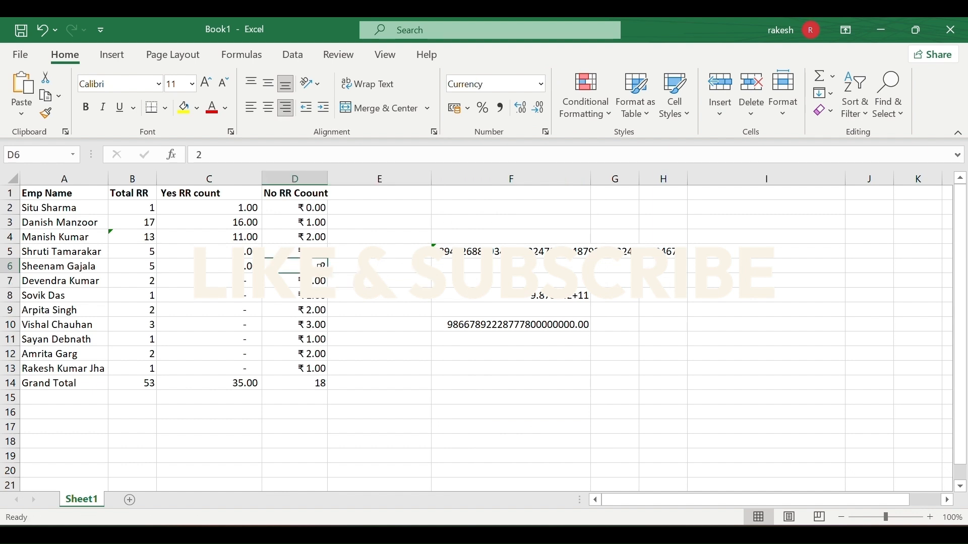
{"action": "right_click", "coordinate": [323, 266]}
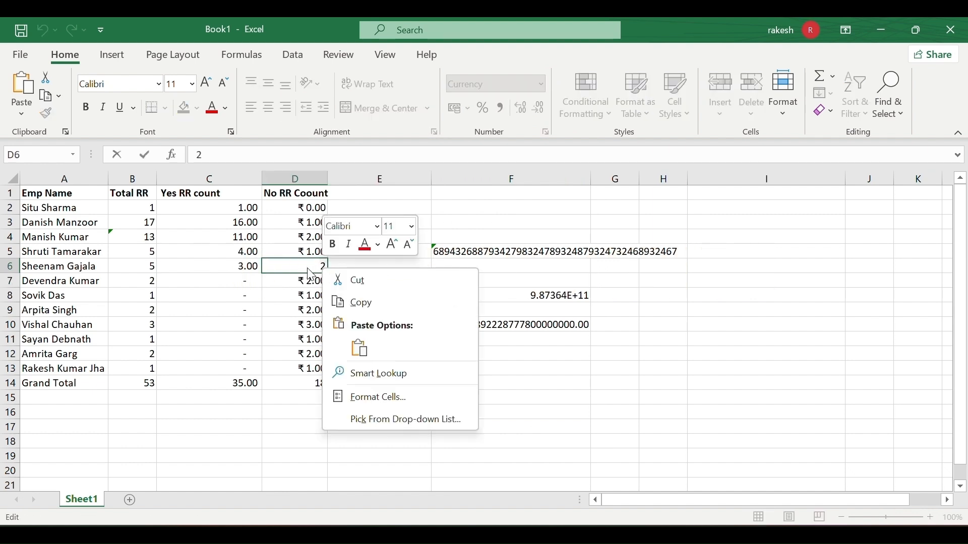
{"action": "double_click", "coordinate": [309, 268]}
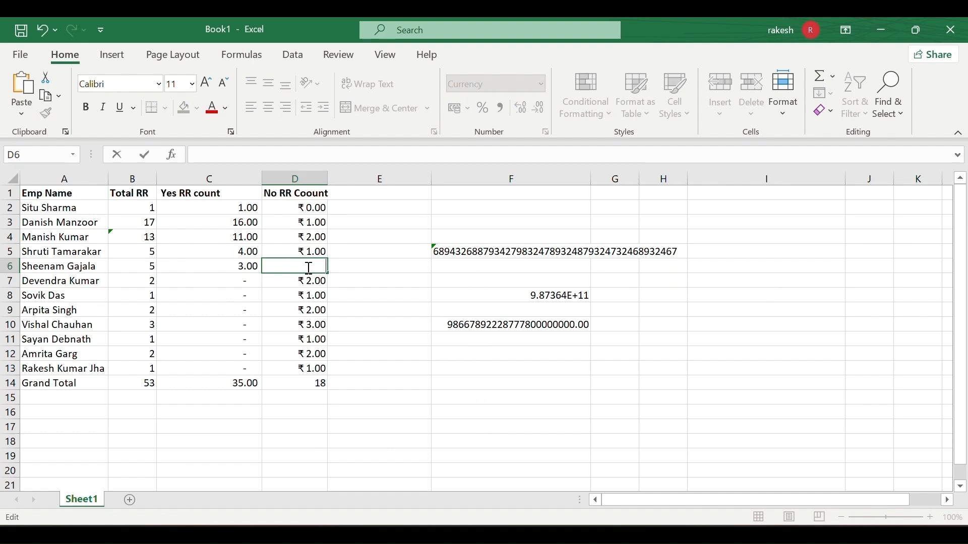
{"action": "left_click", "coordinate": [352, 269]}
Reselect the No RR Coount values in D2:D13.
{"action": "left_click", "coordinate": [324, 271]}
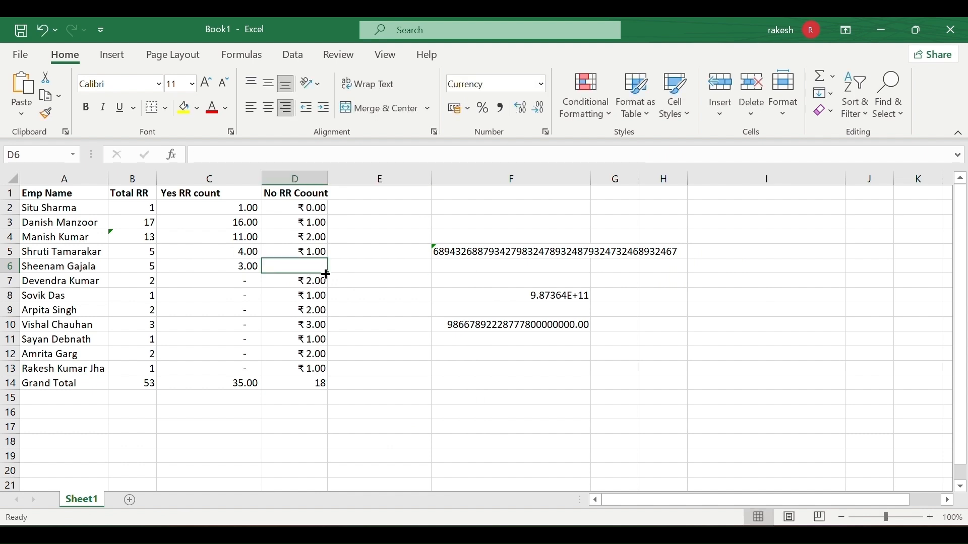
{"action": "left_click", "coordinate": [352, 276]}
{"action": "left_click", "coordinate": [310, 207]}
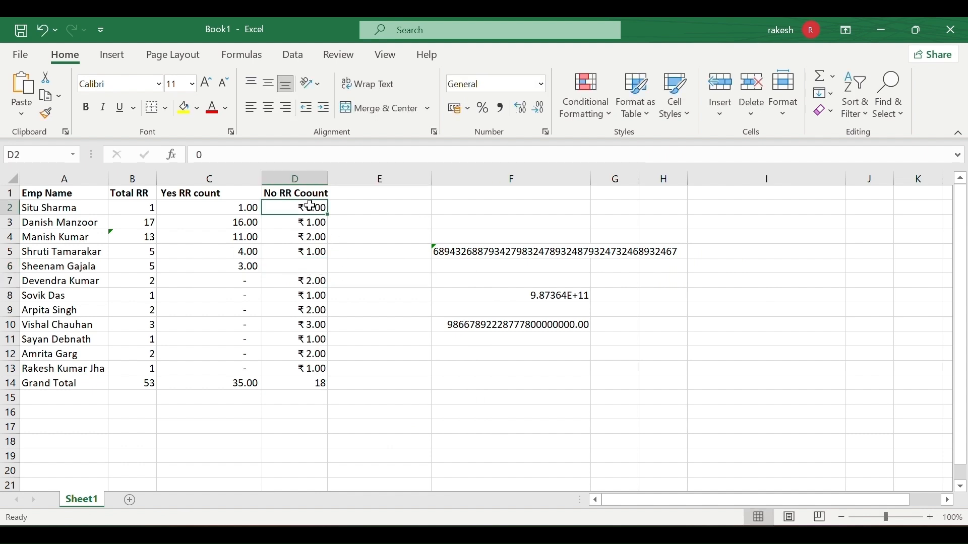
{"action": "left_click_drag", "start_coordinate": [310, 207], "coordinate": [305, 387]}
{"action": "left_click", "coordinate": [304, 370]}
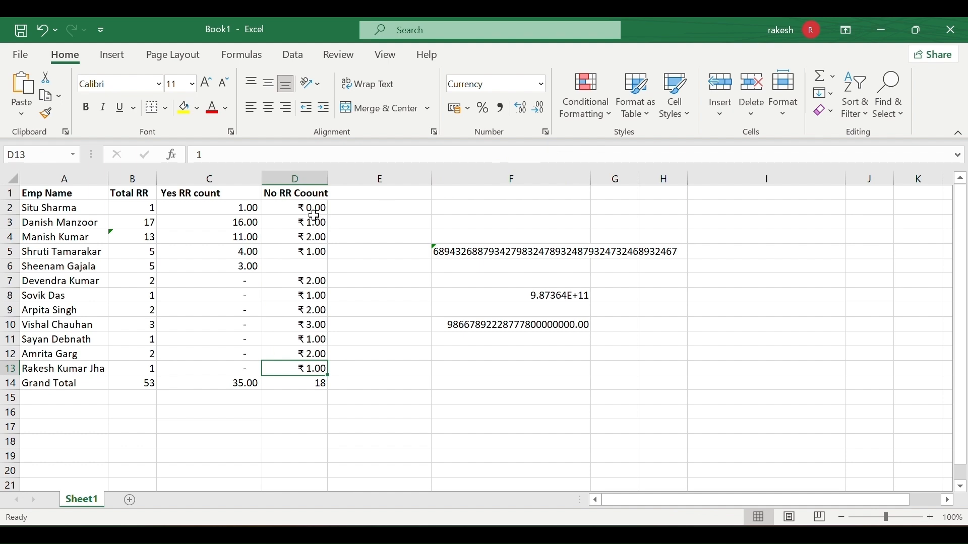
{"action": "left_click_drag", "start_coordinate": [315, 208], "coordinate": [321, 367]}
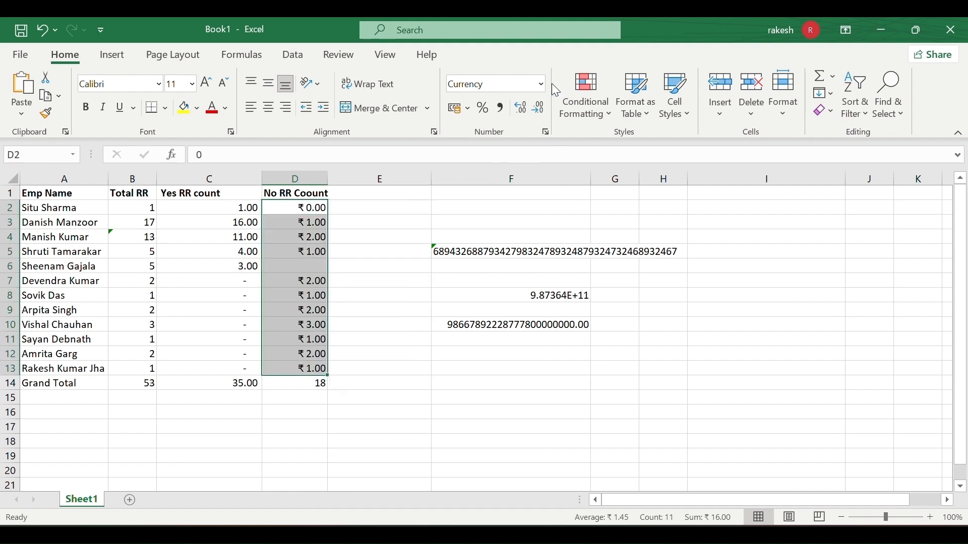
Change D2:D13's currency symbol to $ Chinese (Singapore) so values show as dollars.
{"action": "left_click", "coordinate": [546, 132]}
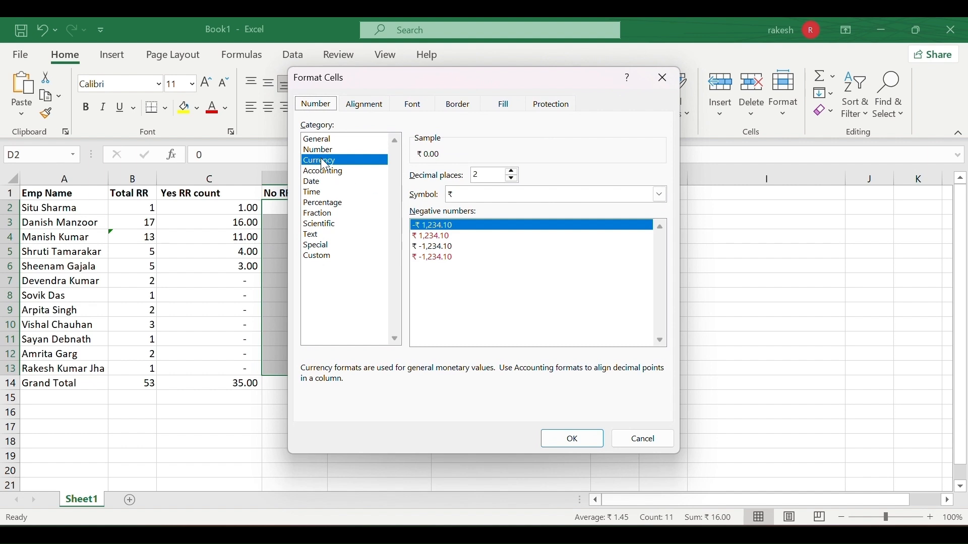
{"action": "left_click", "coordinate": [659, 194]}
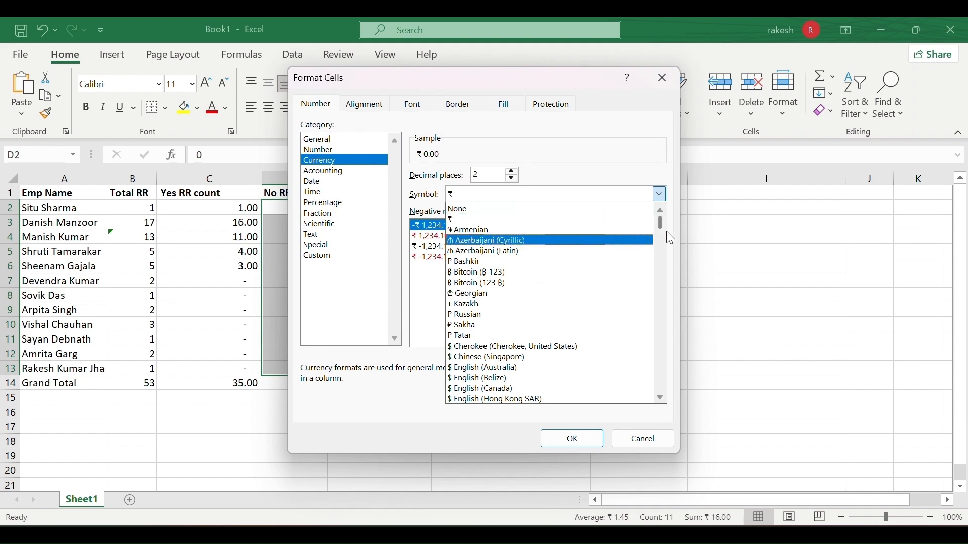
{"action": "mouse_move", "coordinate": [661, 222]}
{"action": "left_mouse_down"}
{"action": "mouse_move", "coordinate": [658, 242]}
{"action": "mouse_move", "coordinate": [654, 216]}
{"action": "left_mouse_up"}
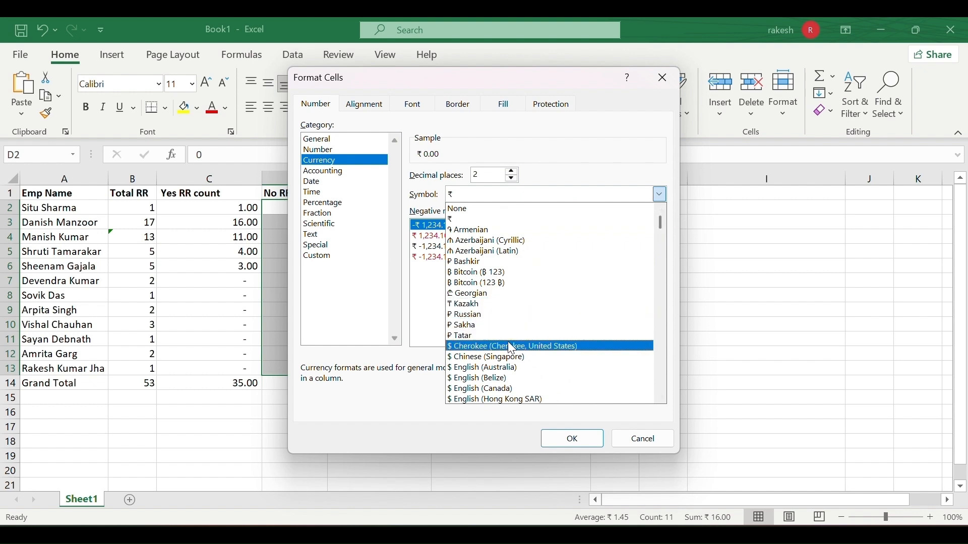
{"action": "left_click", "coordinate": [510, 357]}
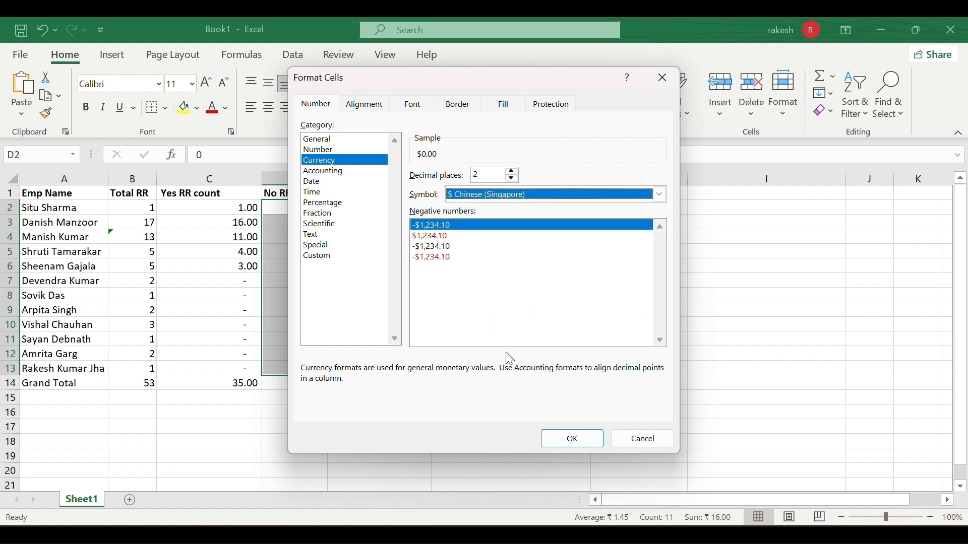
{"action": "left_click", "coordinate": [579, 437]}
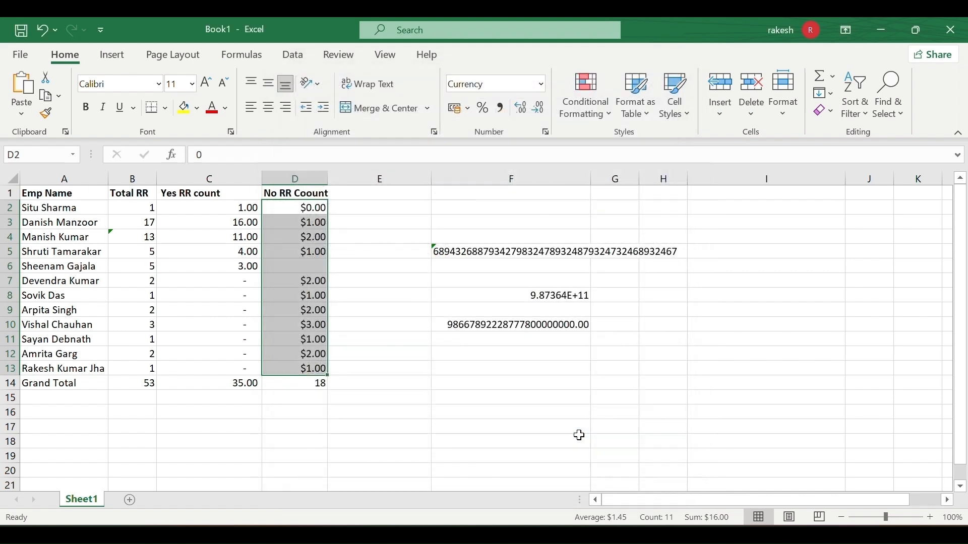
{"action": "left_click", "coordinate": [347, 328]}
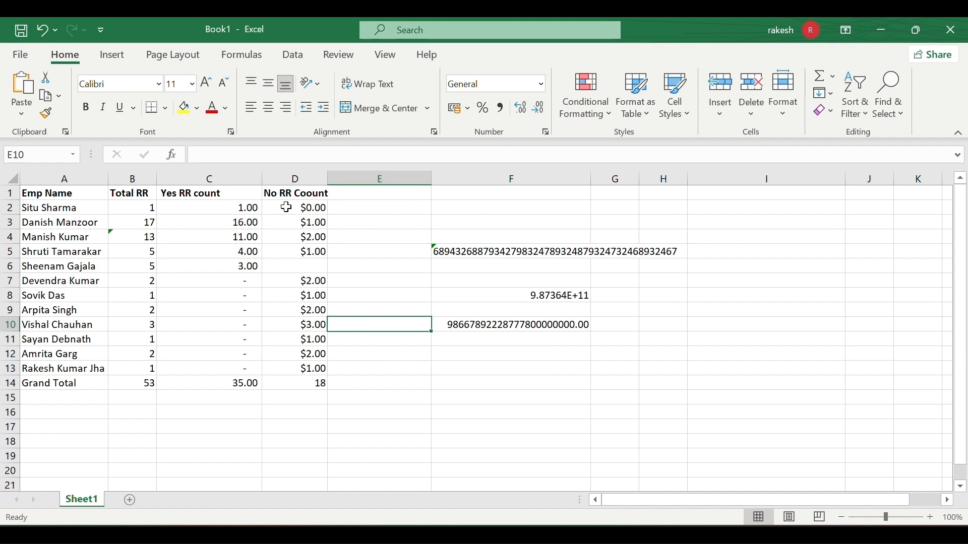
{"action": "left_click_drag", "start_coordinate": [303, 207], "coordinate": [300, 373]}
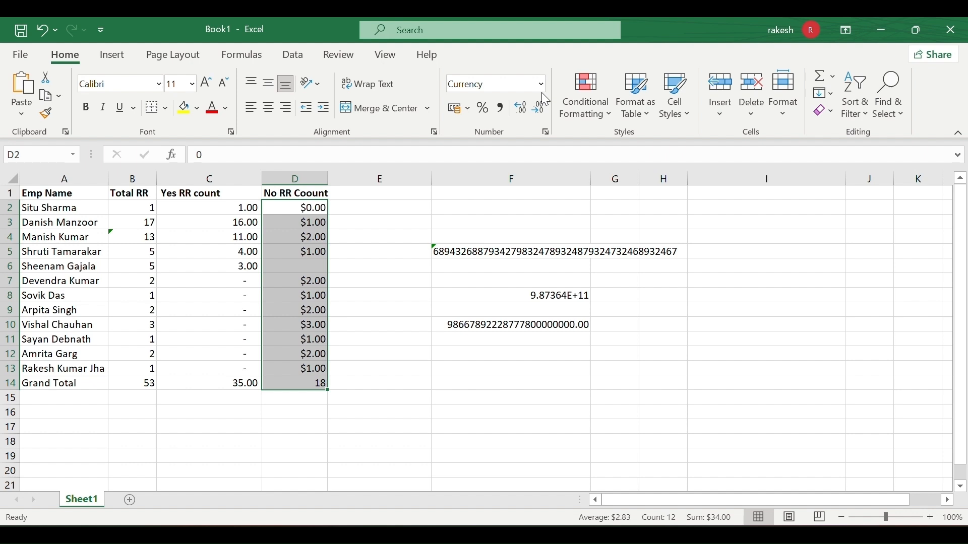
Format the No RR Coount values D2:D14 as Accounting, then as Currency, showing ₹ 18.00 total.
{"action": "left_click", "coordinate": [541, 85]}
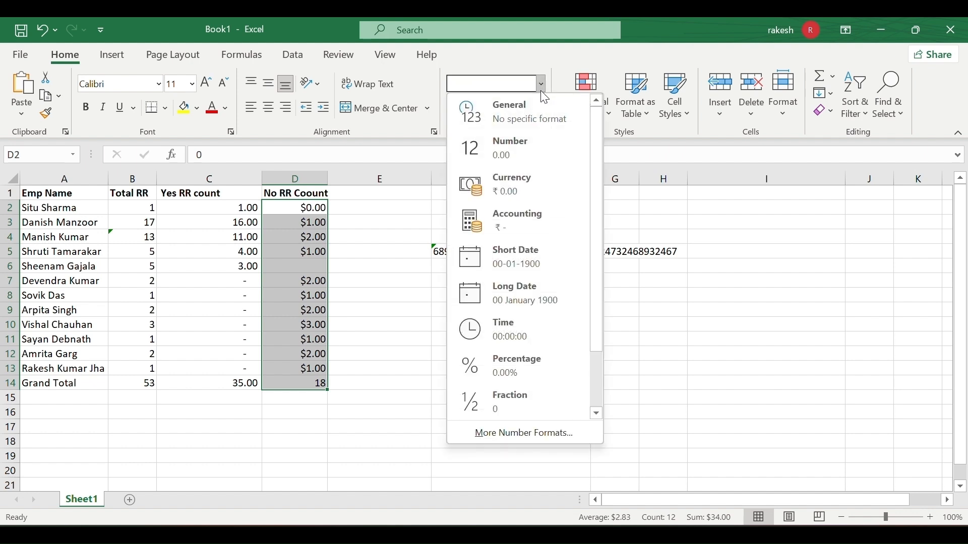
{"action": "left_click", "coordinate": [503, 222]}
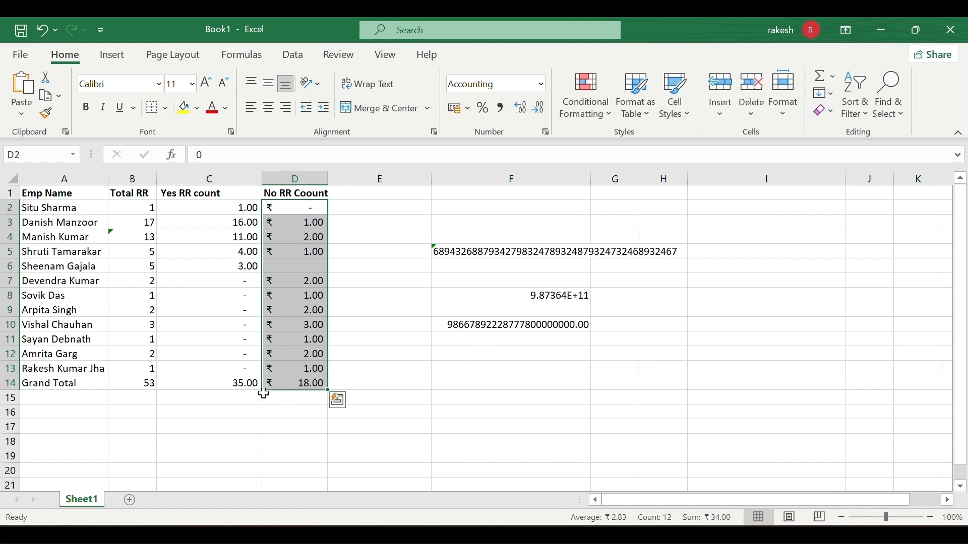
{"action": "left_click", "coordinate": [543, 82]}
{"action": "left_click", "coordinate": [519, 177]}
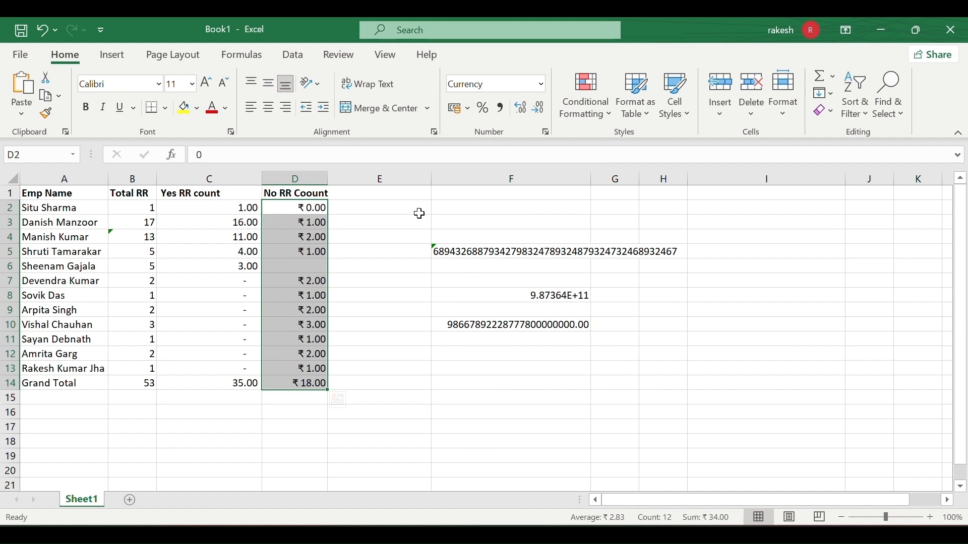
{"action": "left_click", "coordinate": [542, 84]}
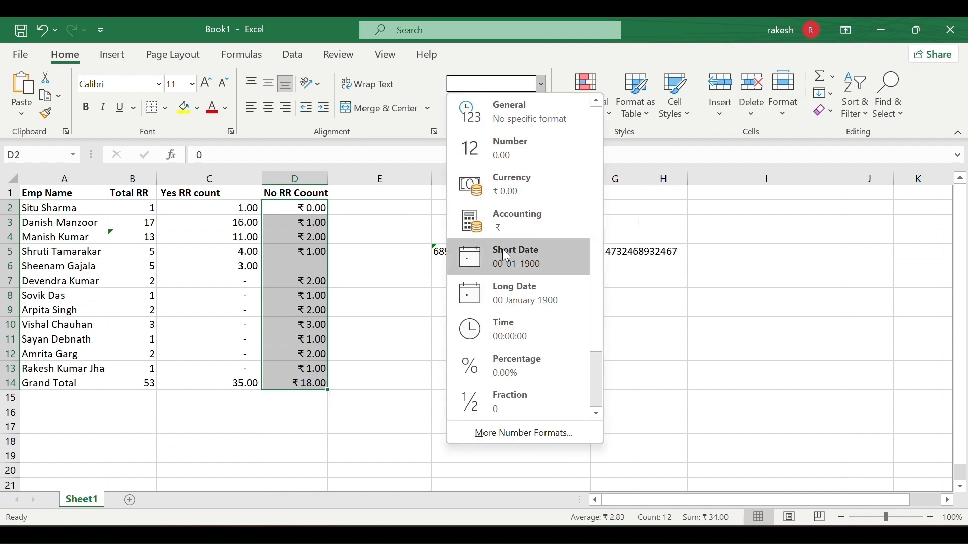
{"action": "left_click", "coordinate": [441, 284]}
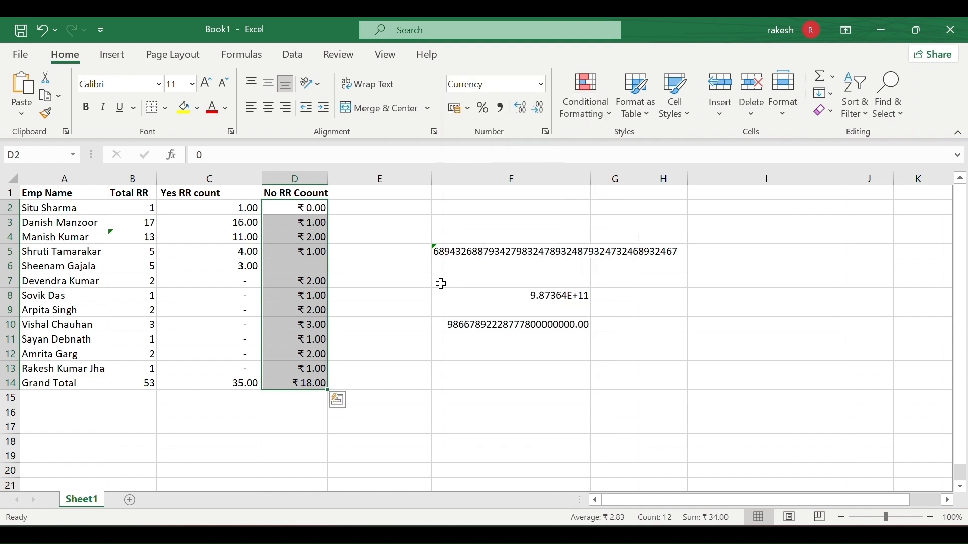
{"action": "left_click", "coordinate": [465, 355]}
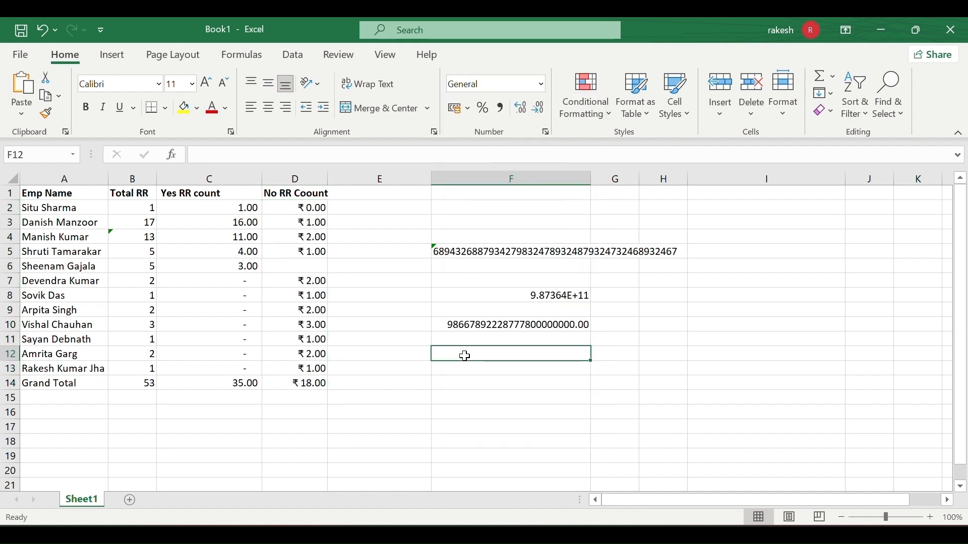
Enter 1\1\2025 in F12 and try the Short Date format on it.
{"action": "type", "text": "1\\1\\2025"}
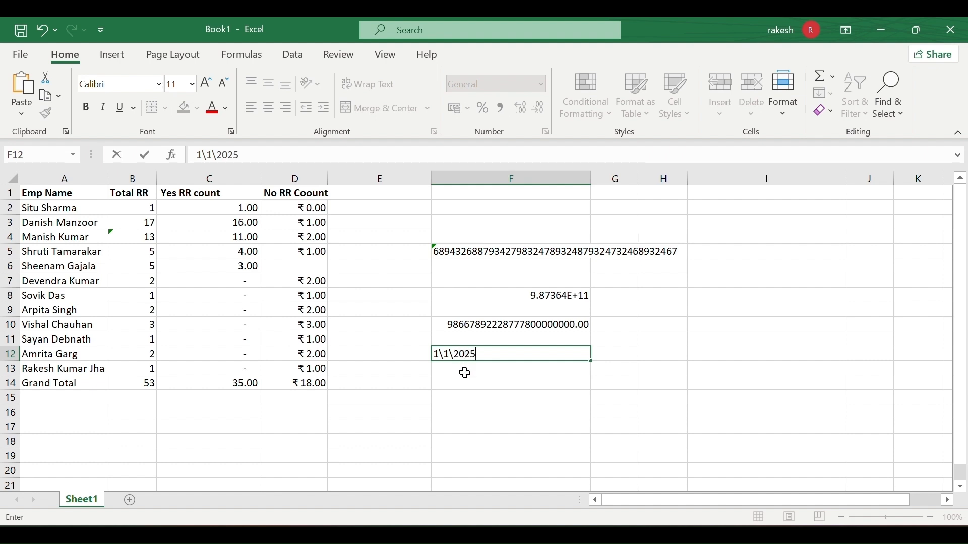
{"action": "left_click", "coordinate": [464, 371]}
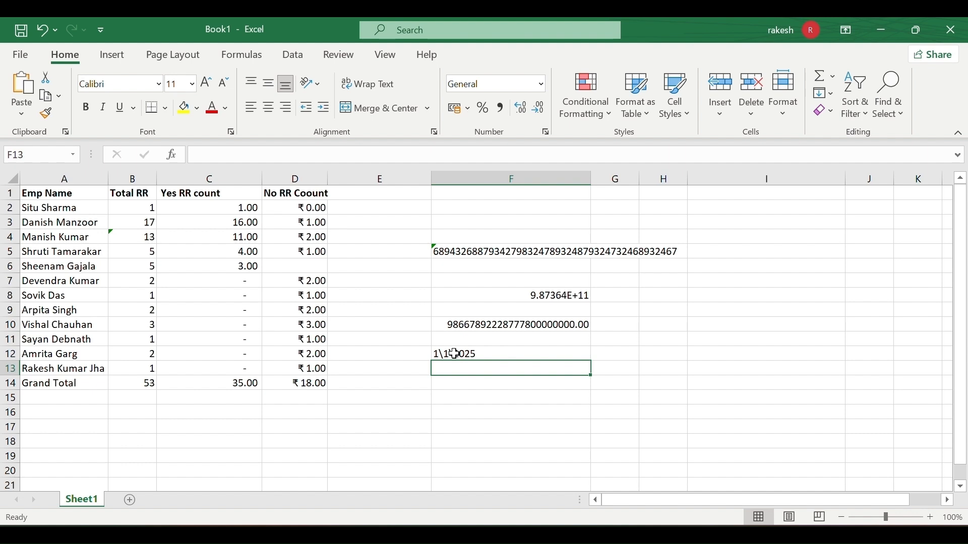
{"action": "left_click", "coordinate": [454, 354]}
{"action": "left_click", "coordinate": [540, 85]}
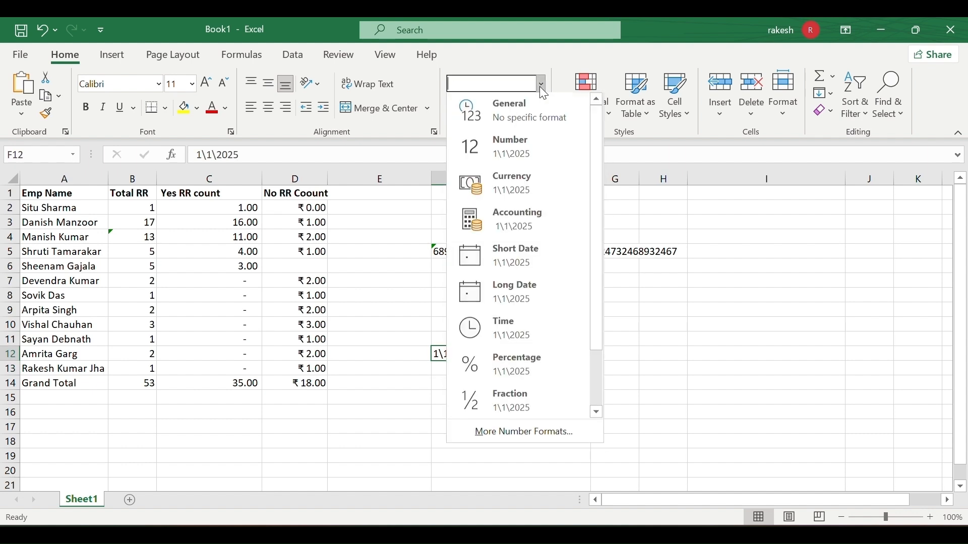
{"action": "left_click", "coordinate": [513, 262]}
Enter 1-01-2025 in F14, show it as Long Date (01 January 2025), and open More Number Formats.
{"action": "left_click", "coordinate": [479, 382]}
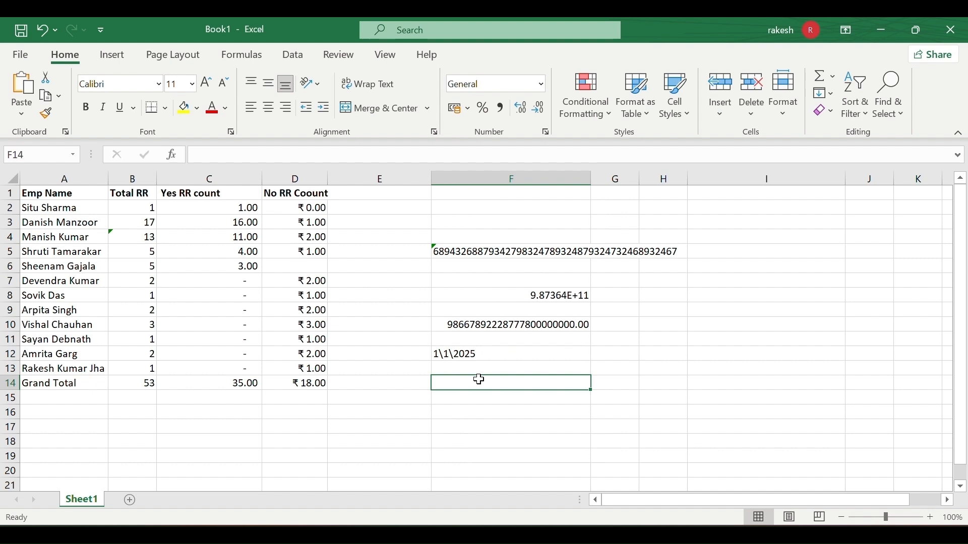
{"action": "type", "text": "1-1"}
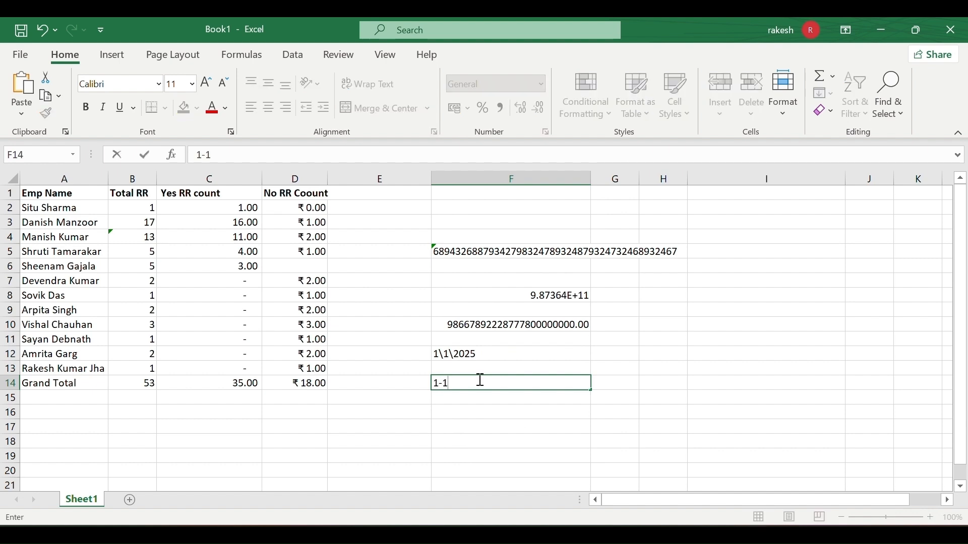
{"action": "type", "text": "-01-2025"}
{"action": "key", "text": "Return"}
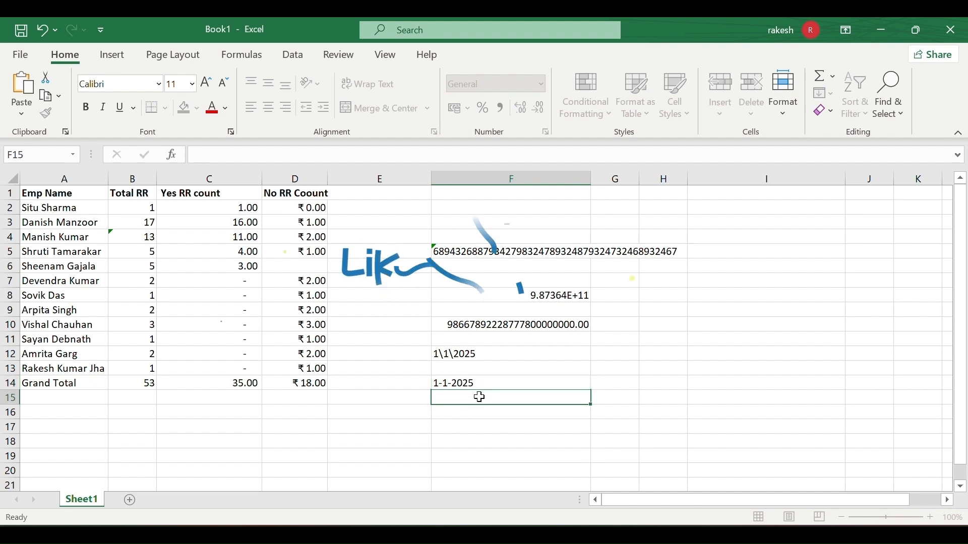
{"action": "left_click", "coordinate": [478, 383]}
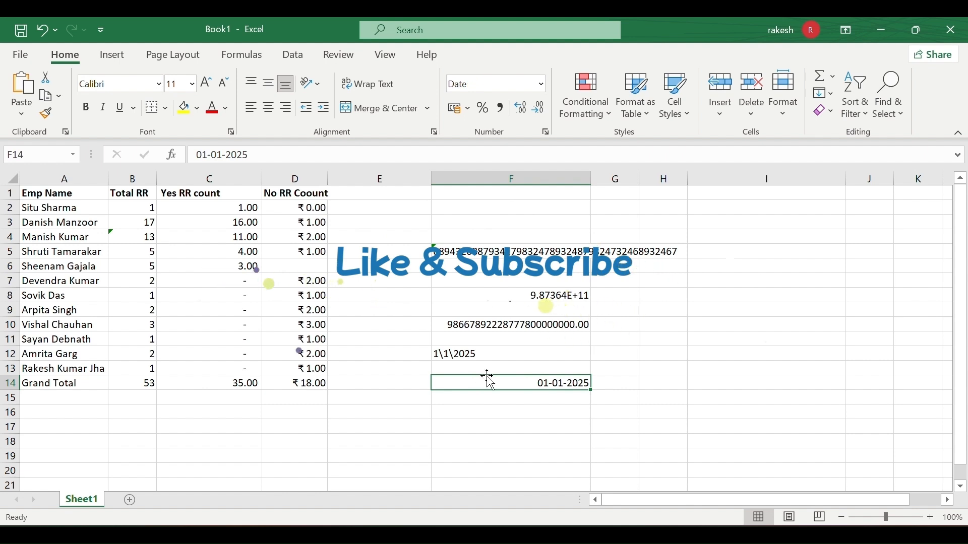
{"action": "left_click", "coordinate": [539, 85]}
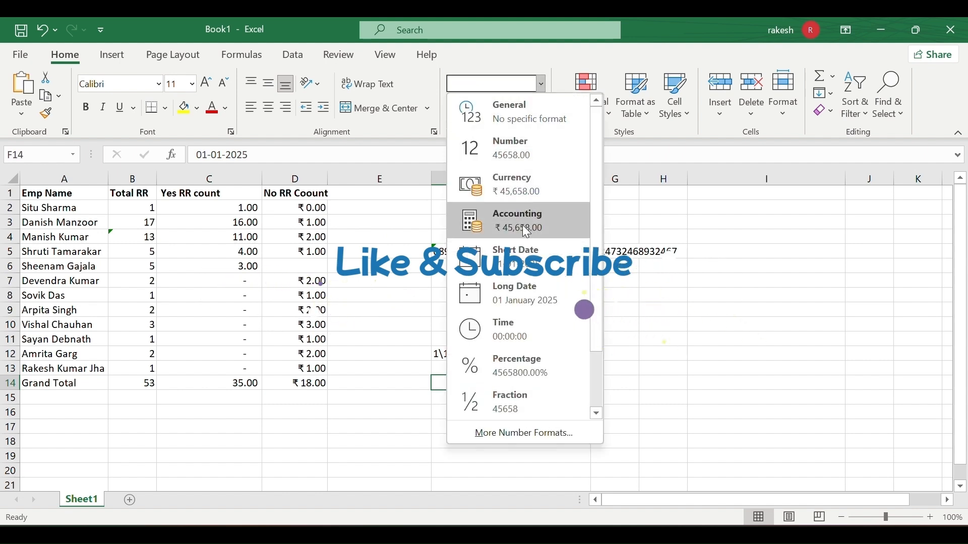
{"action": "left_click", "coordinate": [516, 252]}
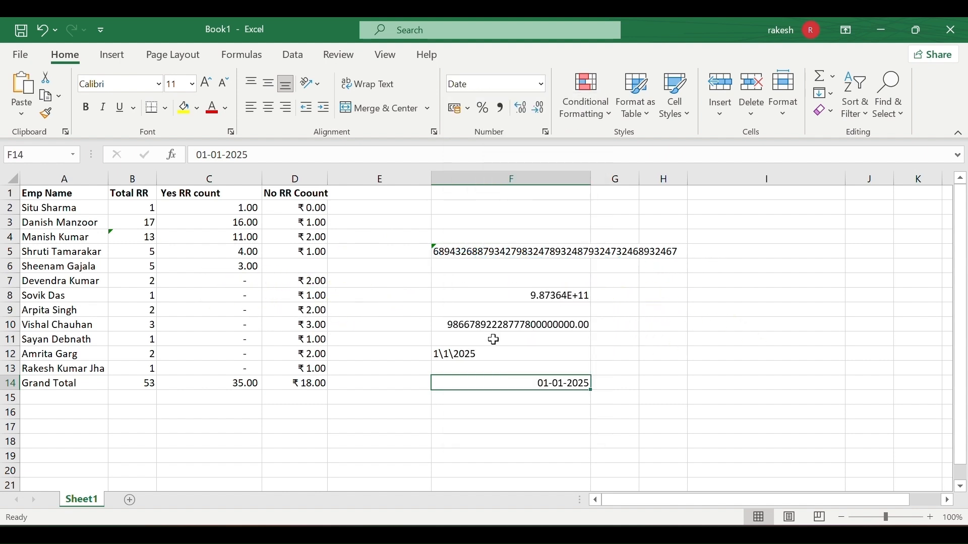
{"action": "left_click", "coordinate": [541, 85]}
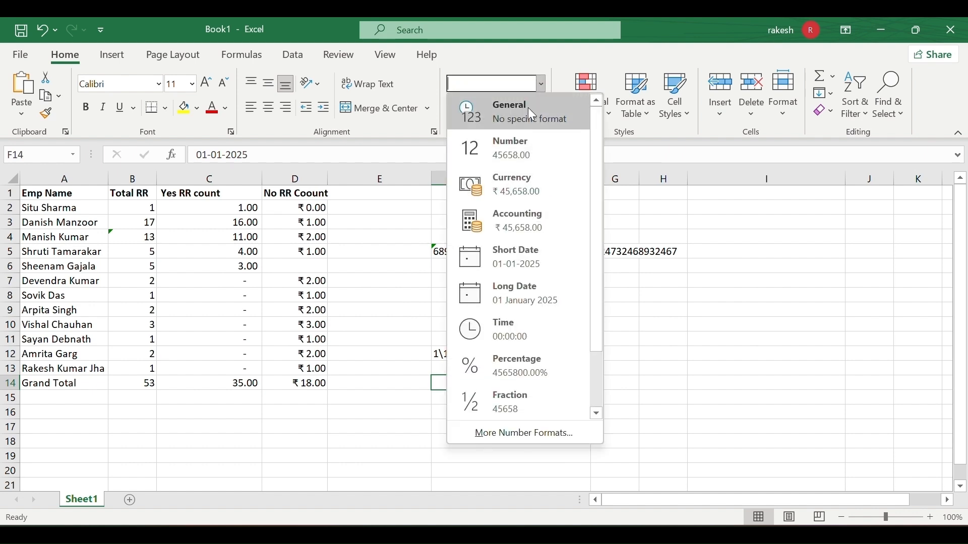
{"action": "left_click", "coordinate": [496, 253]}
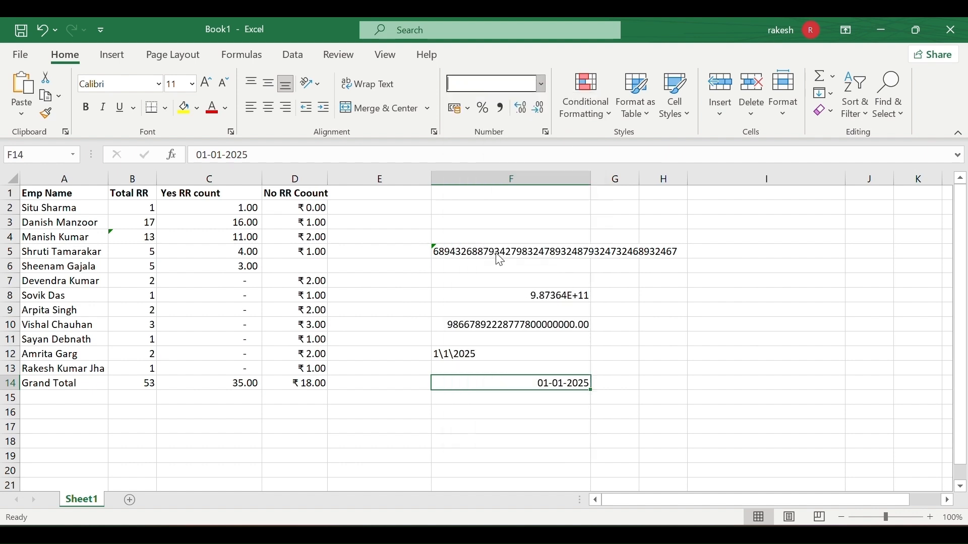
{"action": "left_click", "coordinate": [539, 86]}
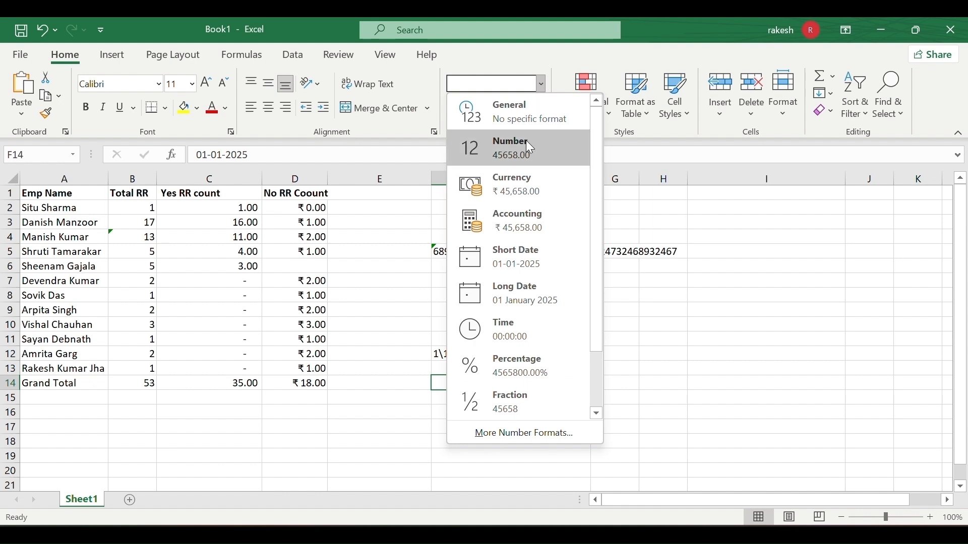
{"action": "left_click", "coordinate": [513, 296]}
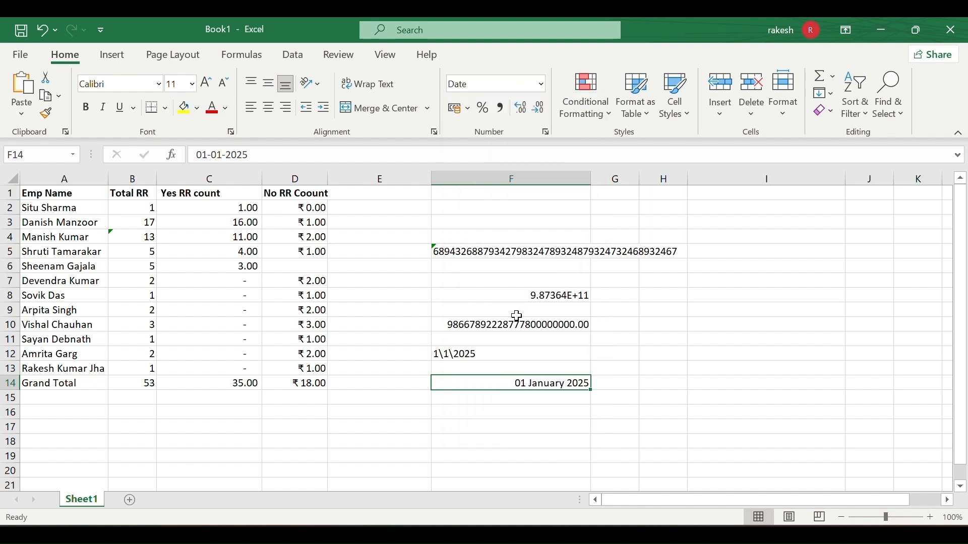
{"action": "left_click", "coordinate": [546, 133]}
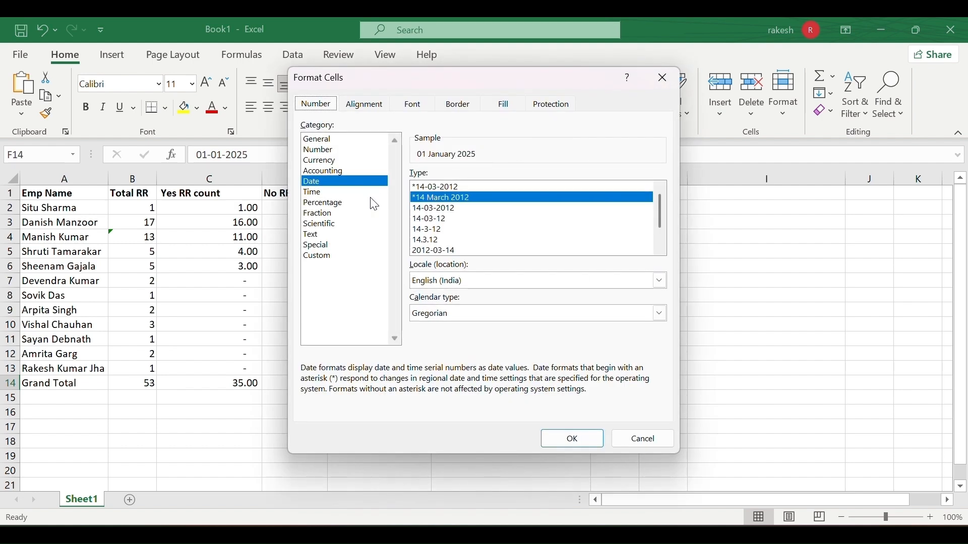
Preview date styles 14-03-2012, 14-3-12 and 14.3.12, then apply the weekday date style to F14.
{"action": "left_click", "coordinate": [510, 209]}
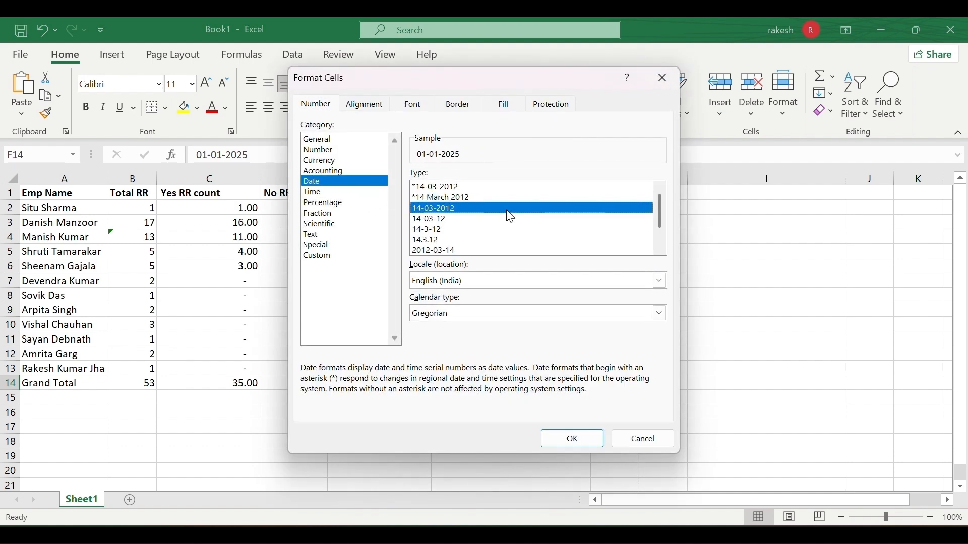
{"action": "left_click", "coordinate": [496, 231]}
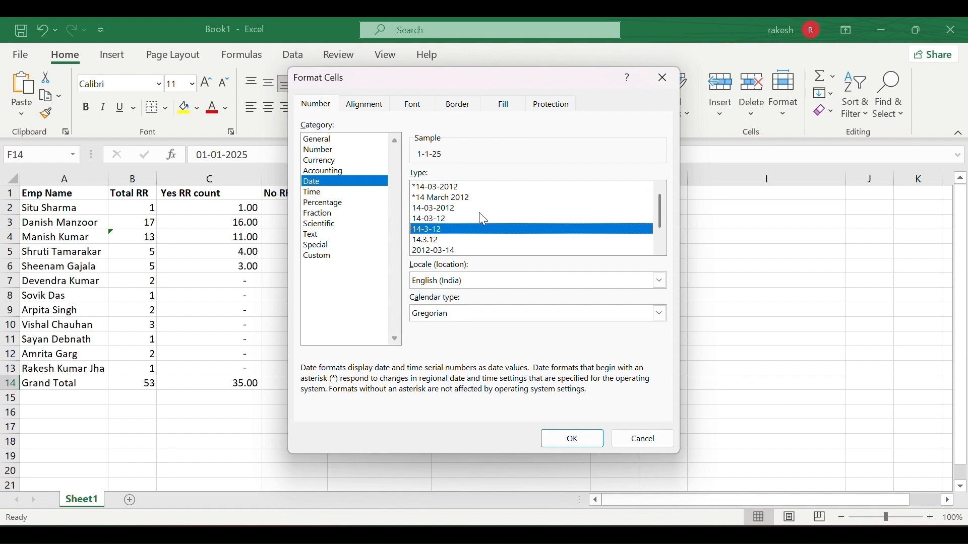
{"action": "left_click", "coordinate": [459, 240]}
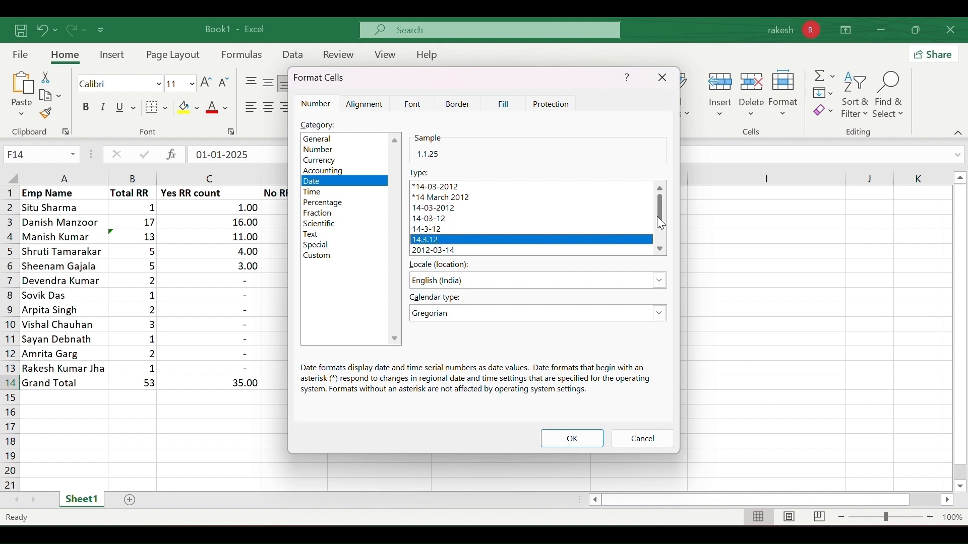
{"action": "left_click_drag", "start_coordinate": [657, 219], "coordinate": [663, 234]}
{"action": "left_click", "coordinate": [538, 252]}
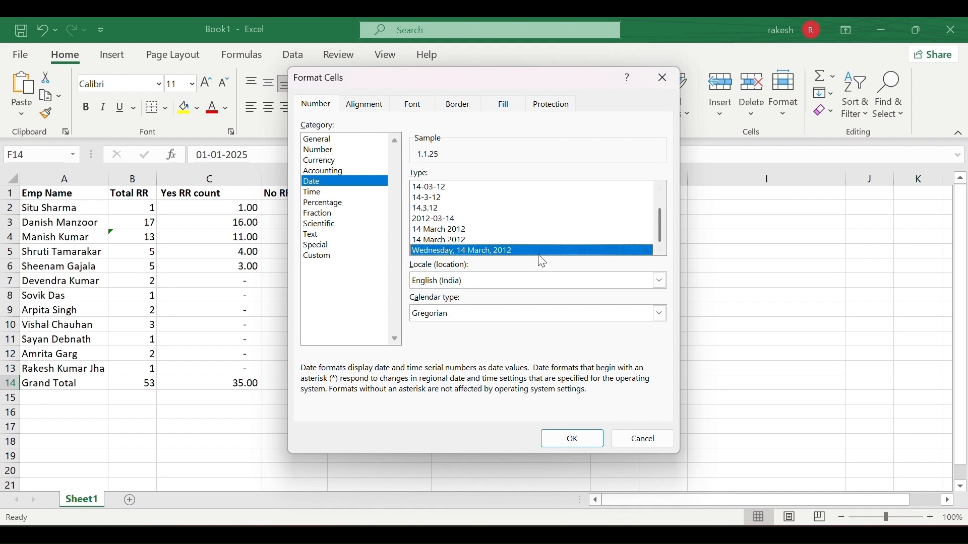
{"action": "left_click", "coordinate": [570, 438]}
Return F14 to Short Date (01-01-2025) and start editing empty cell H9.
{"action": "left_click", "coordinate": [568, 434]}
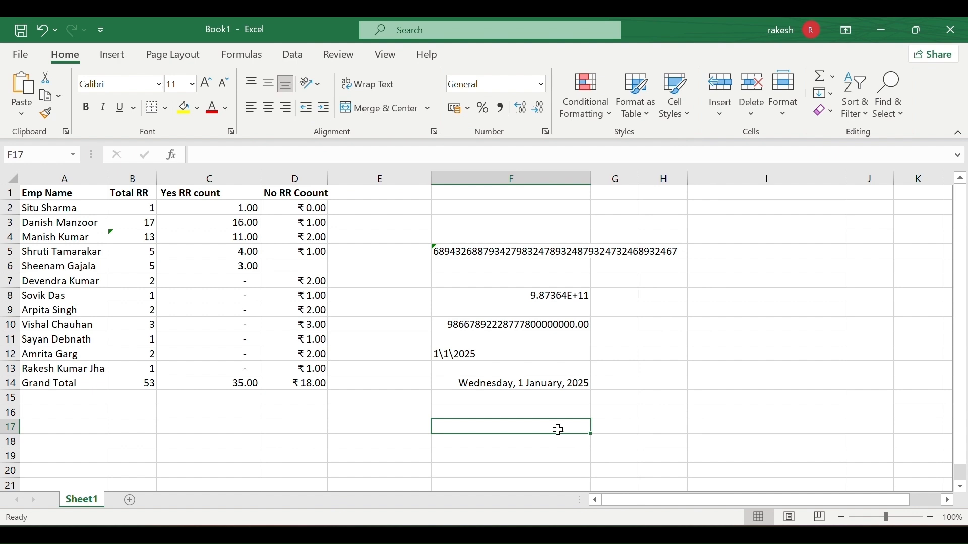
{"action": "left_click", "coordinate": [519, 383]}
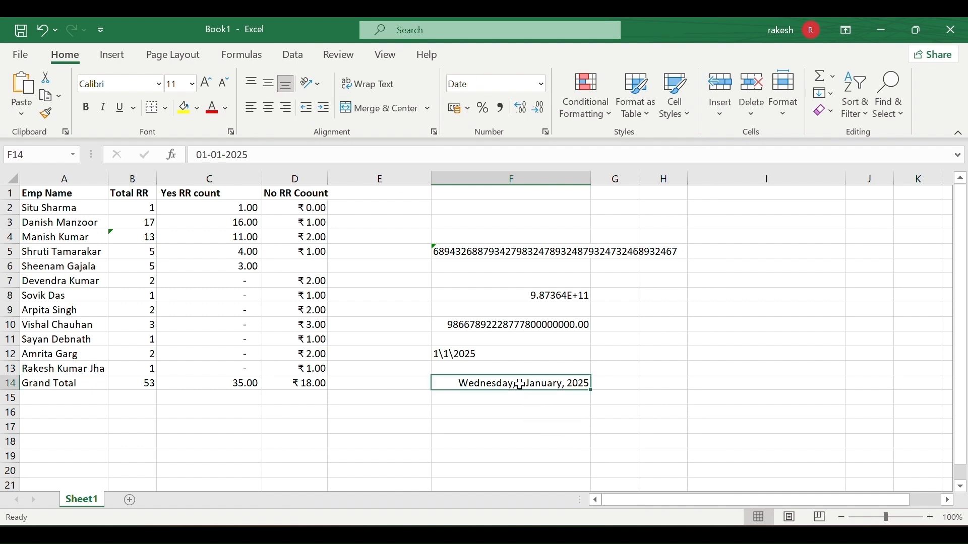
{"action": "left_click", "coordinate": [542, 84]}
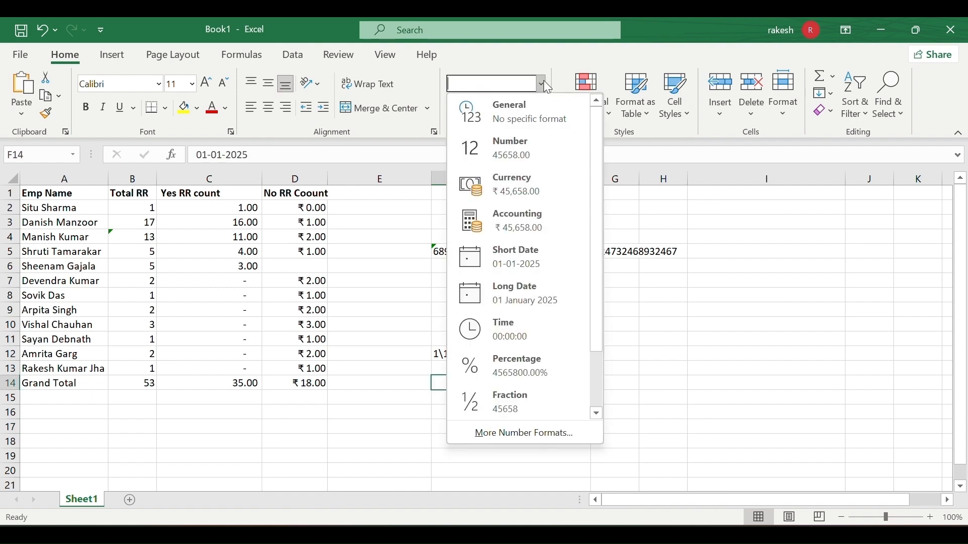
{"action": "left_click", "coordinate": [507, 263]}
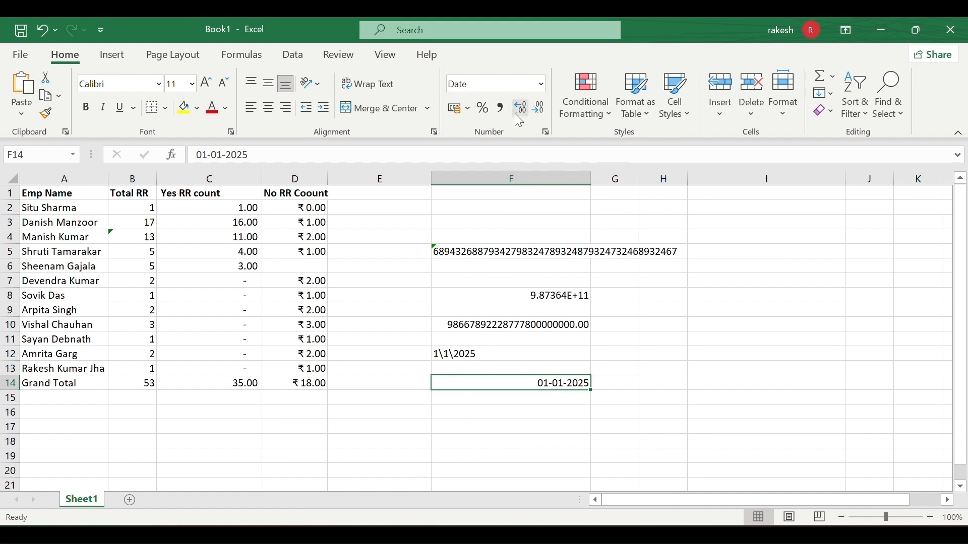
{"action": "left_click", "coordinate": [542, 84]}
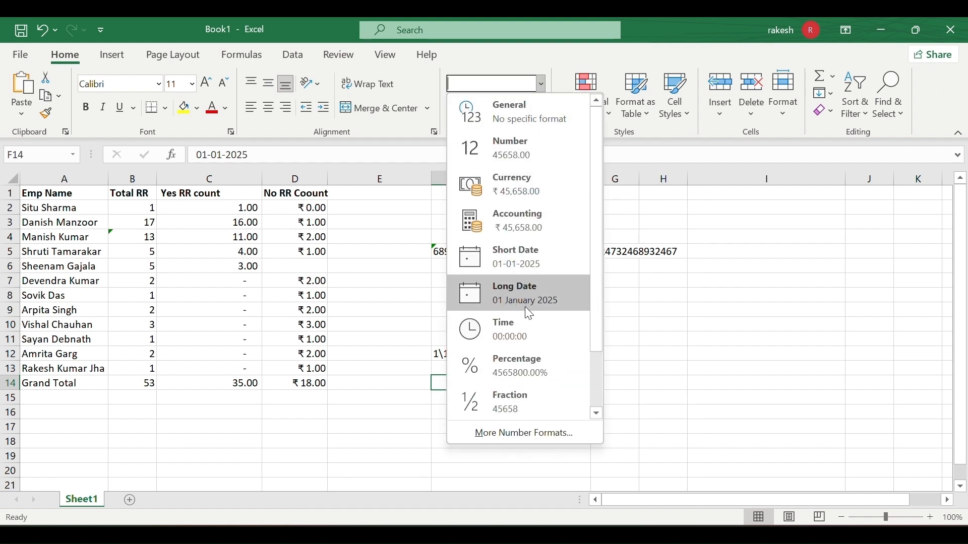
{"action": "left_click", "coordinate": [642, 312]}
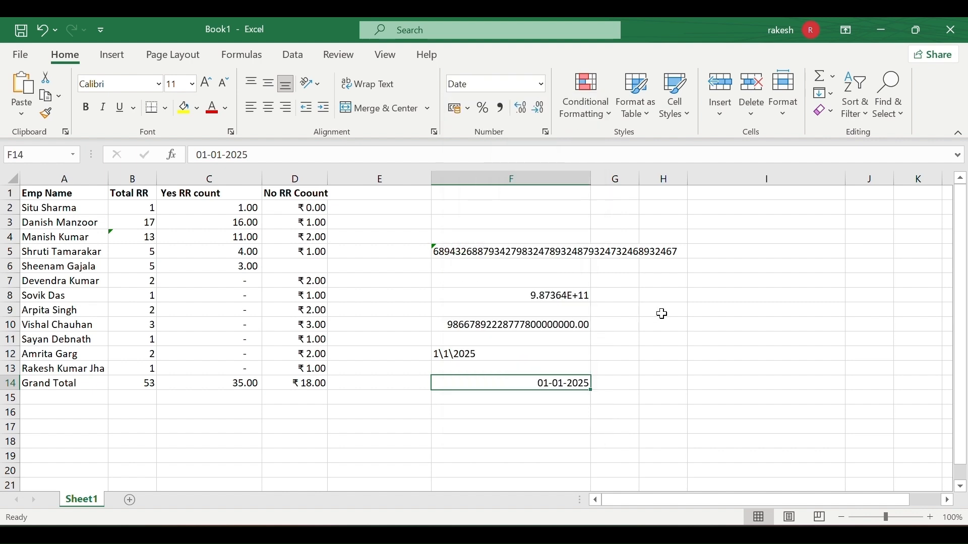
{"action": "left_click", "coordinate": [663, 314]}
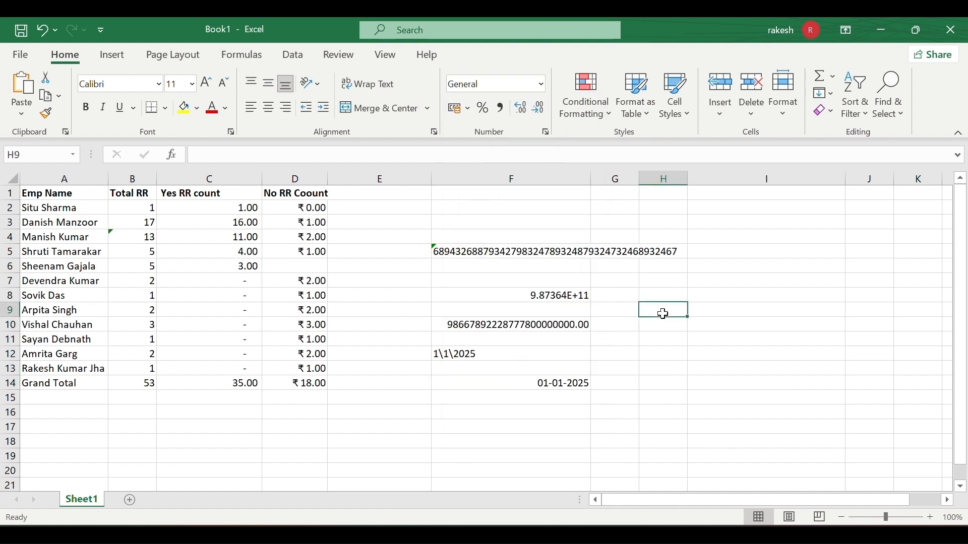
{"action": "double_click", "coordinate": [663, 314]}
Enter the time 20:14 in H9 and apply the Time number format.
{"action": "type", "text": "20"}
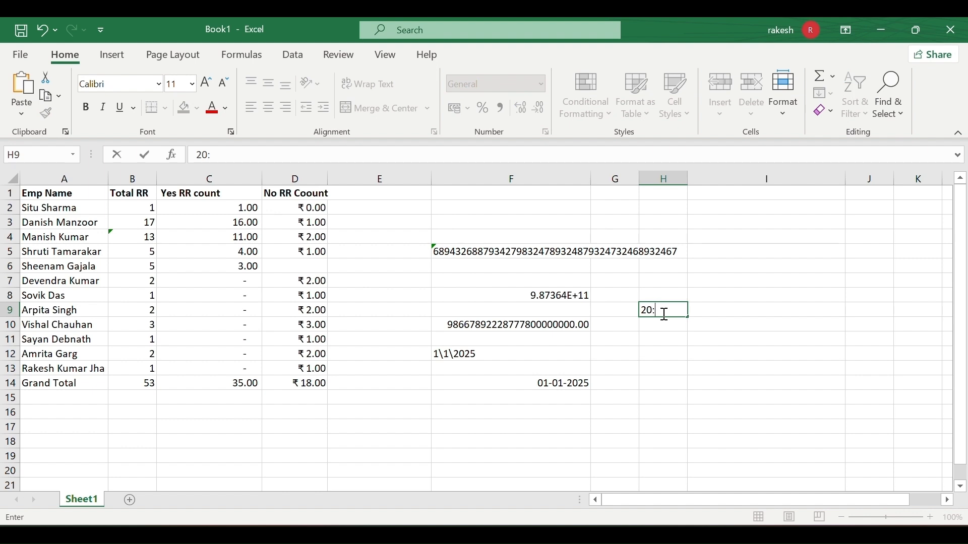
{"action": "type", "text": ":14"}
{"action": "left_click", "coordinate": [666, 336]}
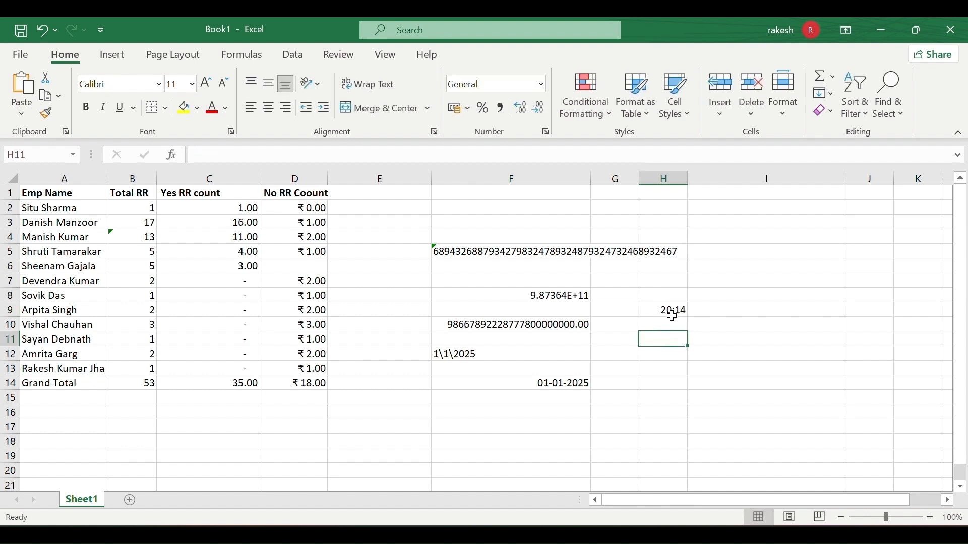
{"action": "left_click", "coordinate": [669, 312]}
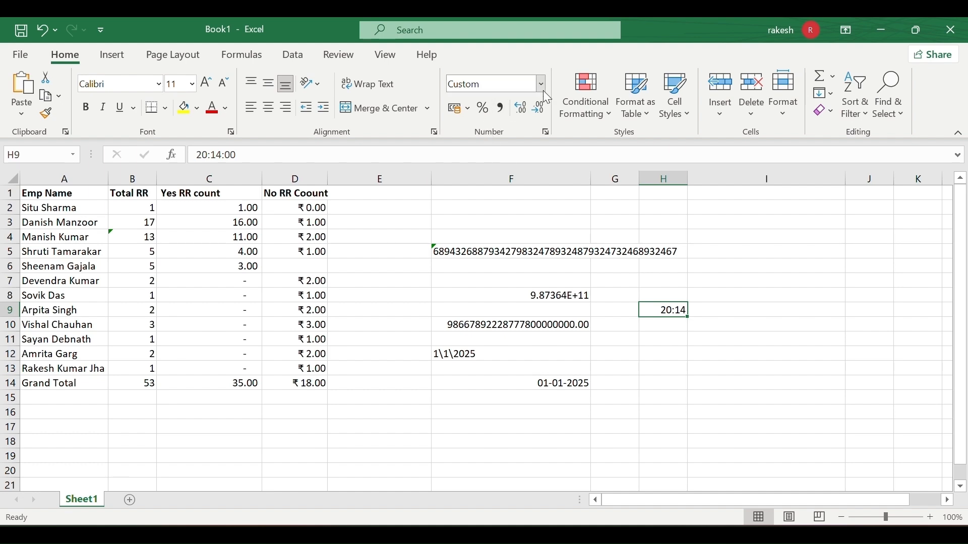
{"action": "left_click", "coordinate": [546, 133]}
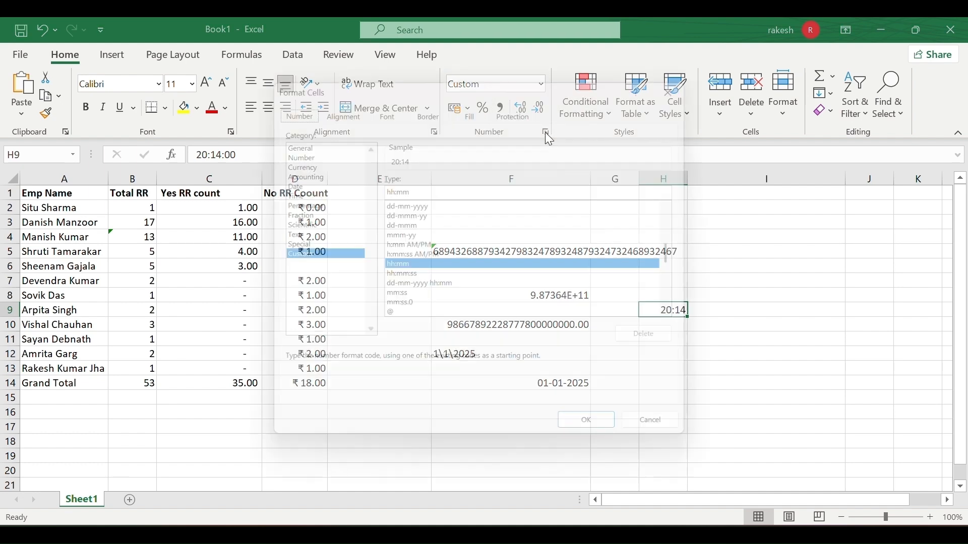
{"action": "left_click", "coordinate": [693, 77]}
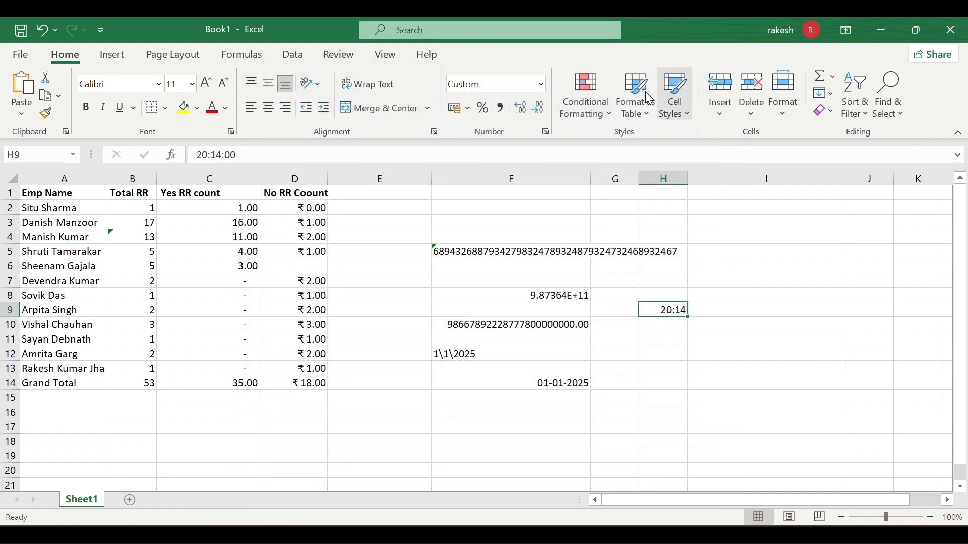
{"action": "left_click", "coordinate": [542, 84]}
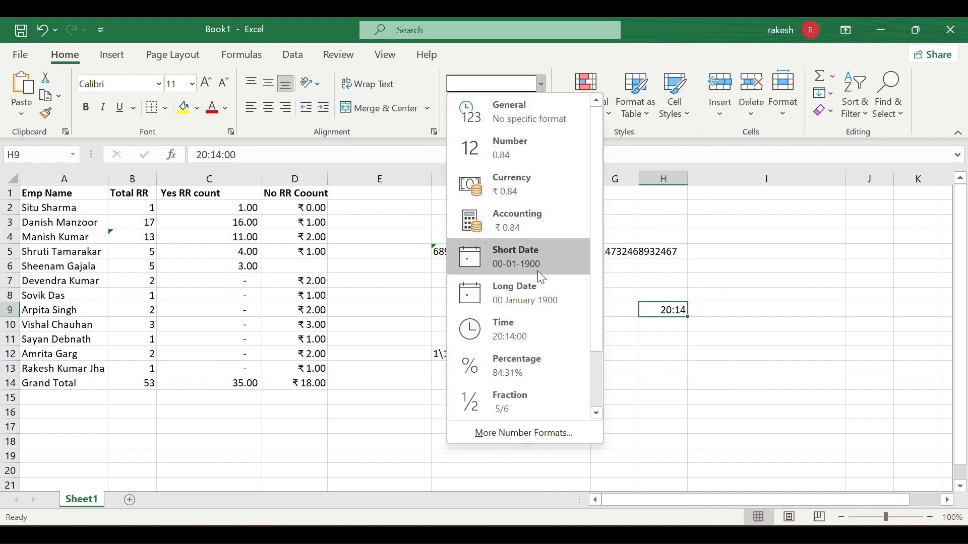
{"action": "left_click", "coordinate": [522, 338]}
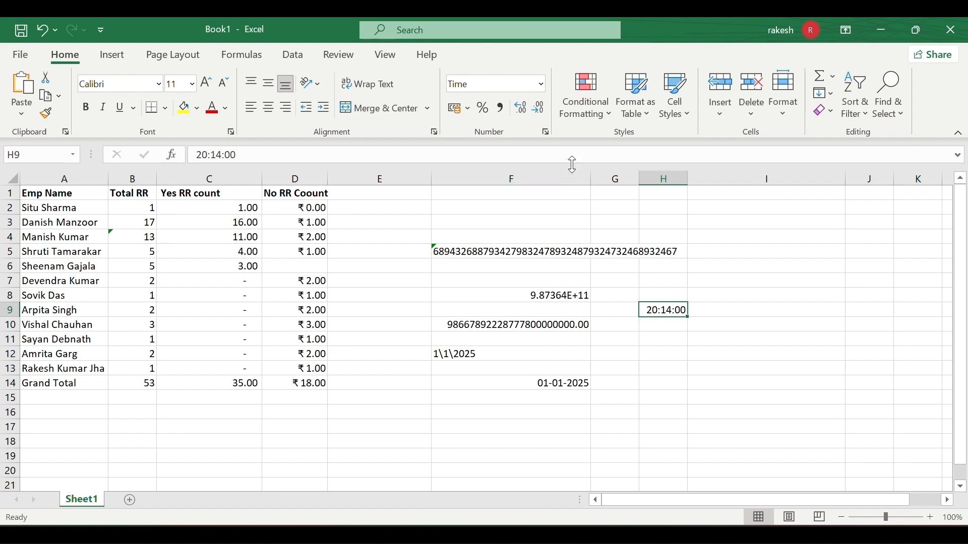
Give H9 the 01:30:55 PM time type so it shows 08:14:00 PM, and check its stored value.
{"action": "left_click", "coordinate": [547, 133]}
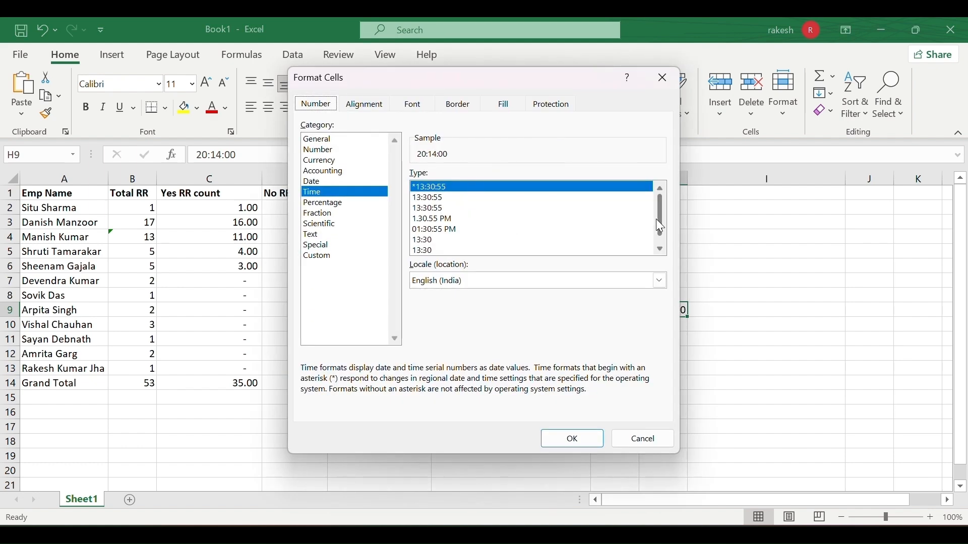
{"action": "left_click_drag", "start_coordinate": [656, 219], "coordinate": [659, 237]}
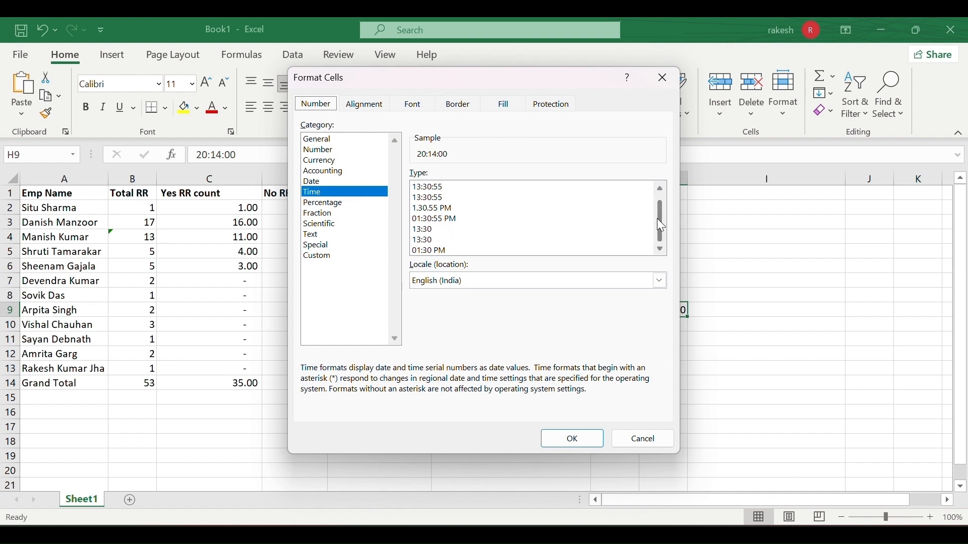
{"action": "left_click_drag", "start_coordinate": [658, 218], "coordinate": [658, 210]}
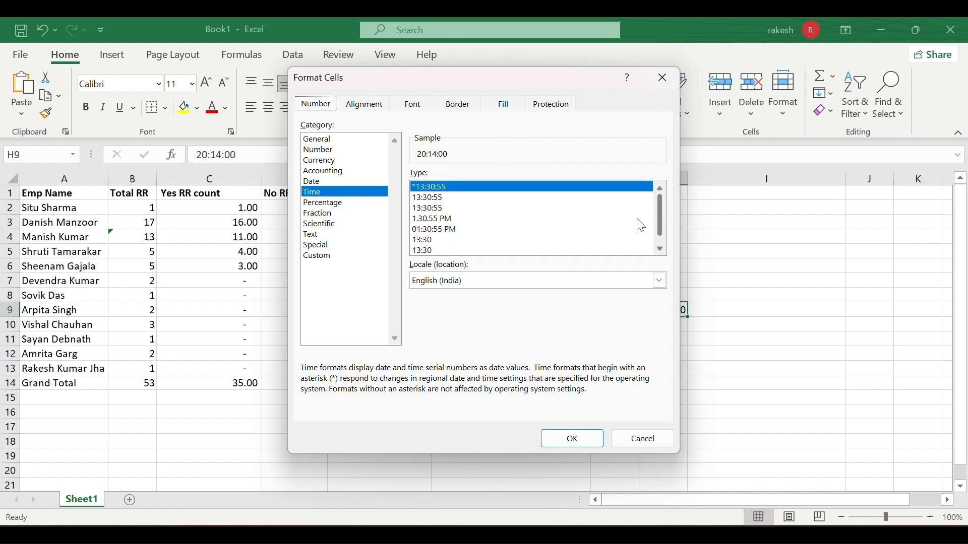
{"action": "left_click", "coordinate": [444, 230]}
{"action": "left_click", "coordinate": [585, 435]}
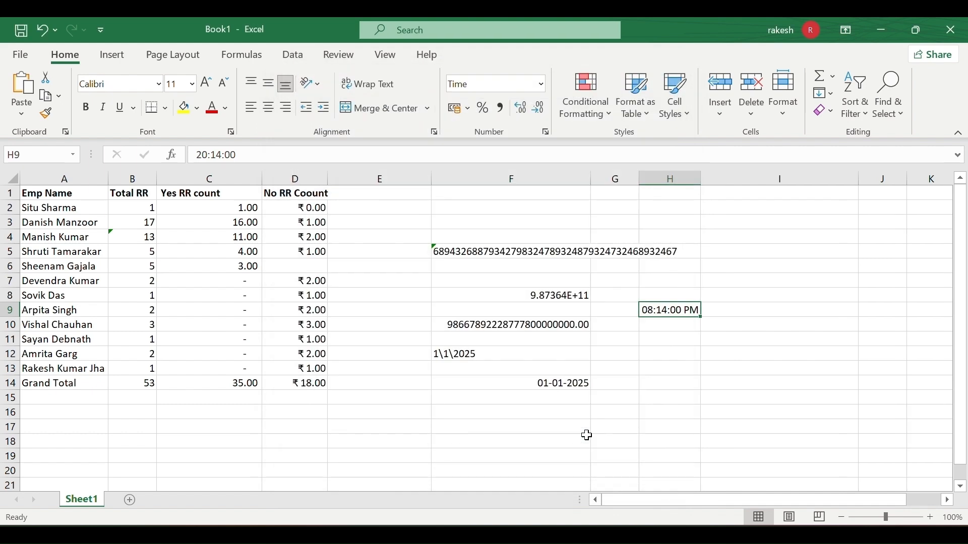
{"action": "left_click", "coordinate": [673, 368]}
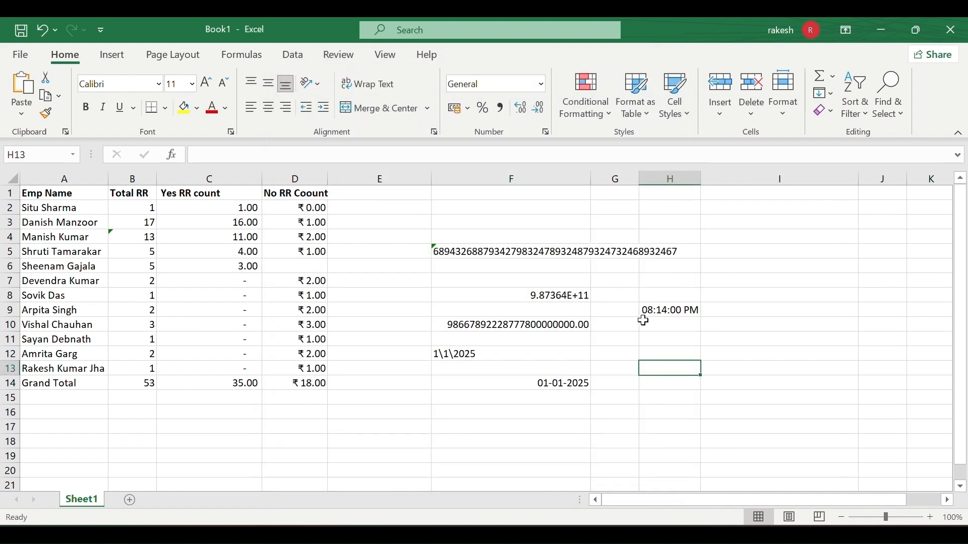
{"action": "double_click", "coordinate": [688, 311]}
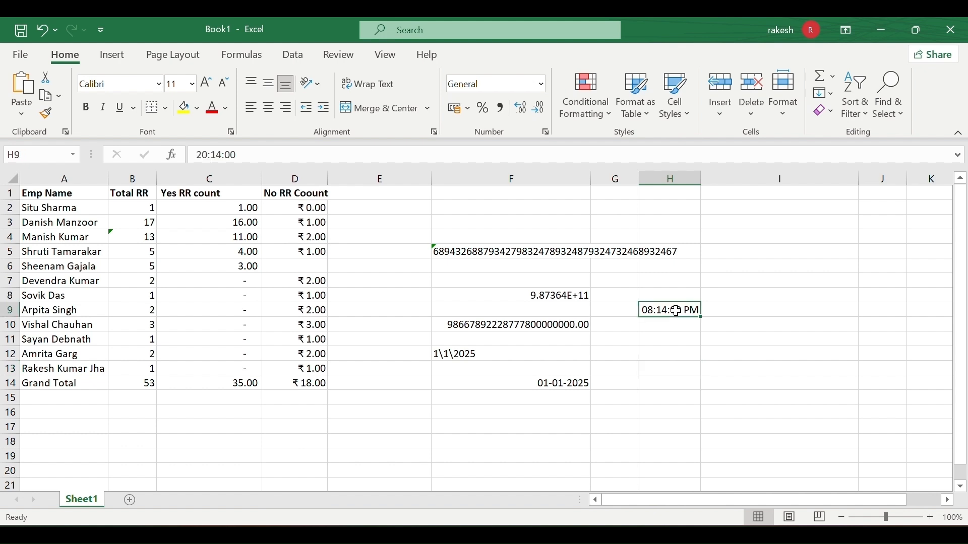
{"action": "left_click", "coordinate": [683, 335]}
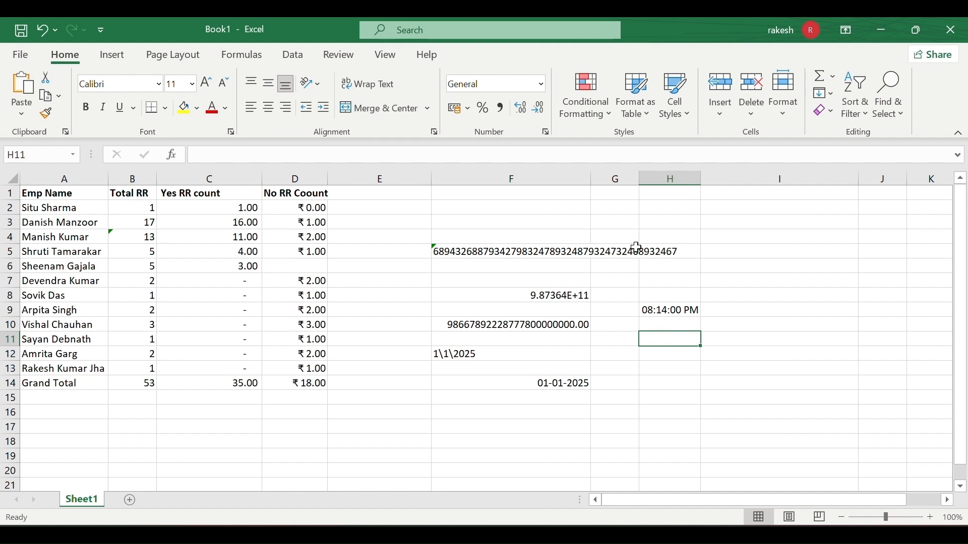
Format the Total RR values B2:B14 as Percentage.
{"action": "left_click", "coordinate": [543, 84]}
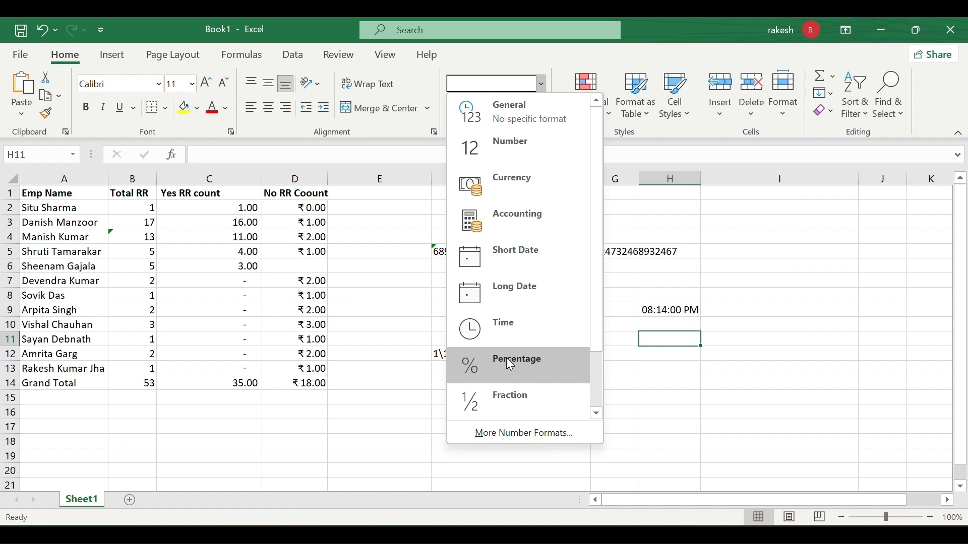
{"action": "left_click", "coordinate": [377, 348]}
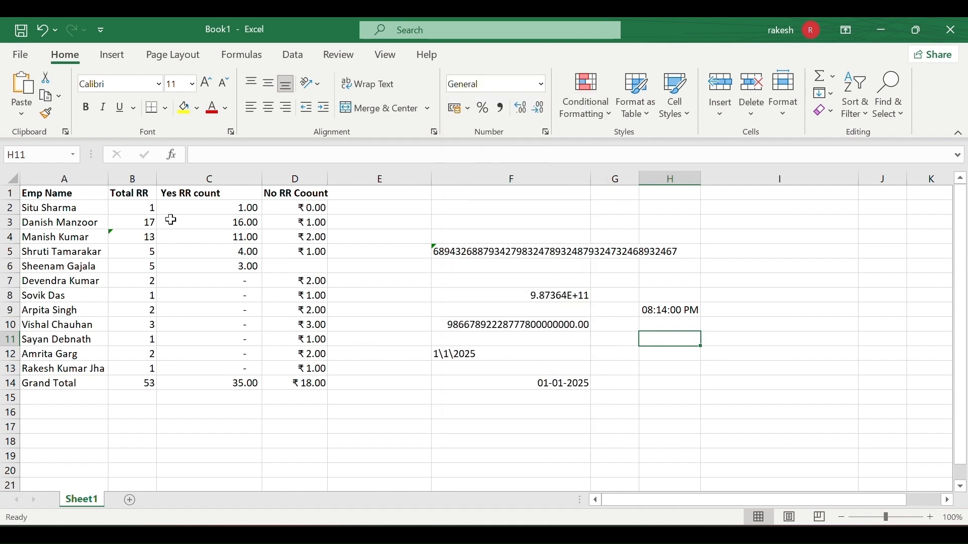
{"action": "left_click", "coordinate": [145, 210]}
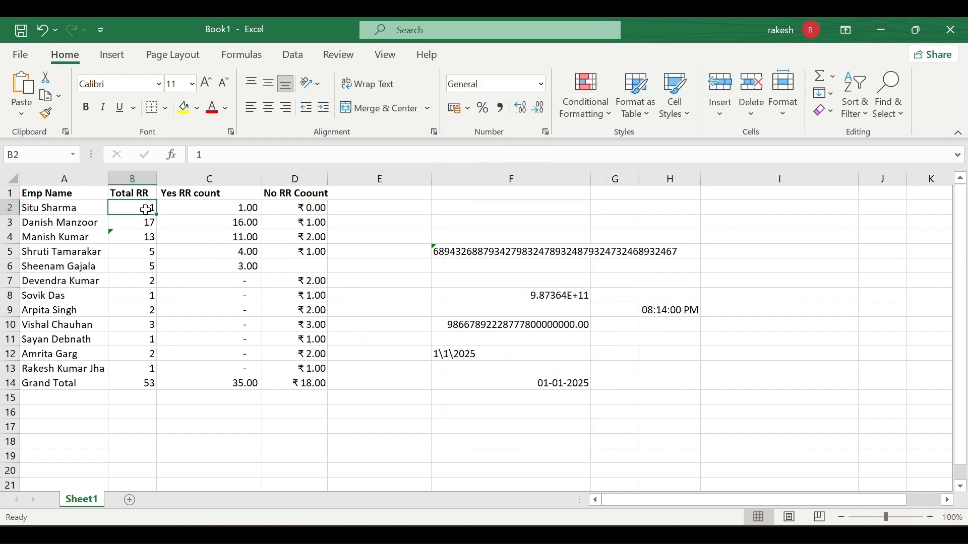
{"action": "left_click_drag", "start_coordinate": [145, 211], "coordinate": [143, 378]}
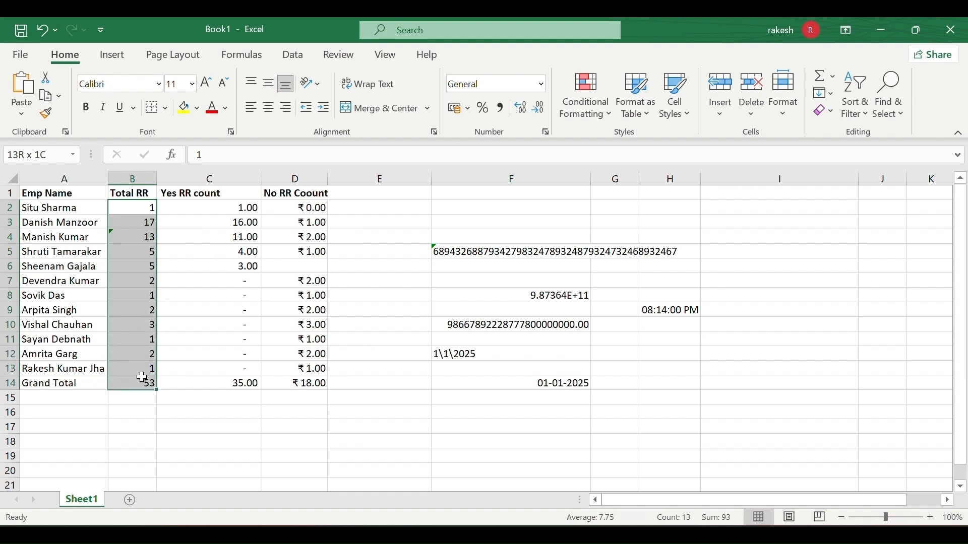
{"action": "left_click", "coordinate": [542, 84]}
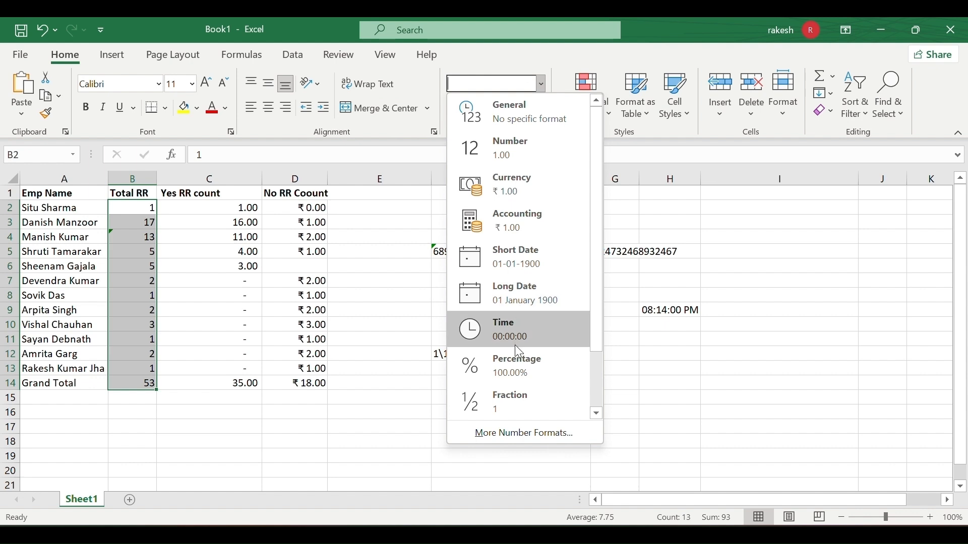
{"action": "left_click", "coordinate": [513, 354]}
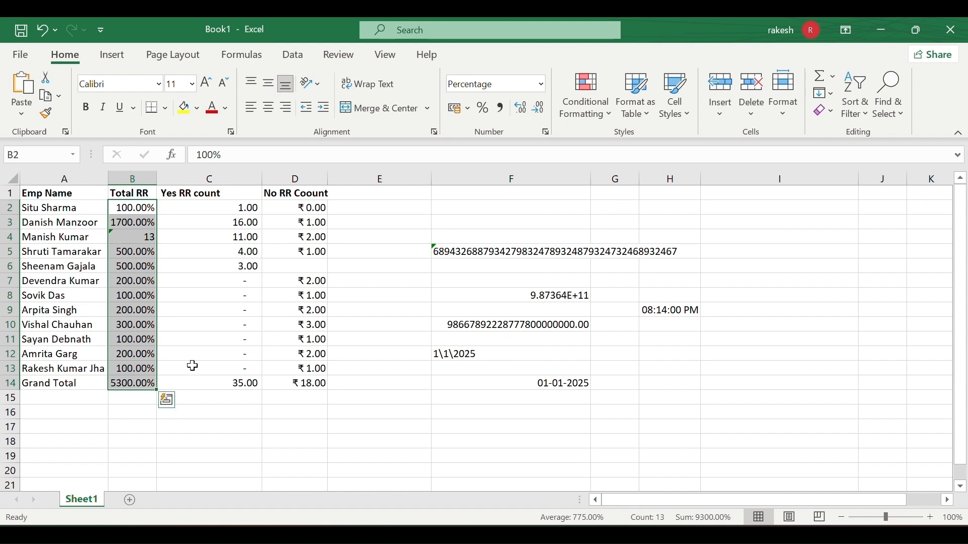
{"action": "left_click", "coordinate": [309, 467]}
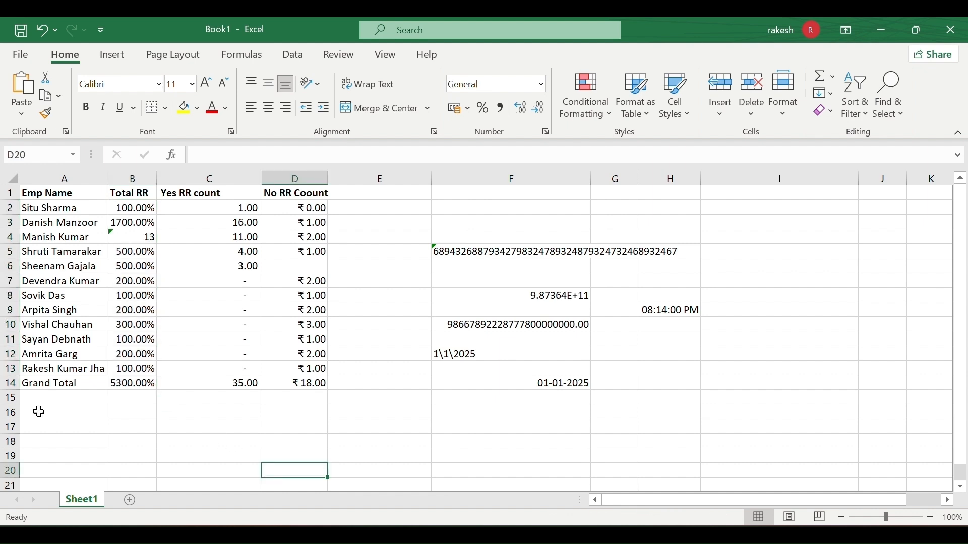
Adjust B2:B14's decimal places until percentages show as whole numbers, like 100% and 5300%.
{"action": "left_click", "coordinate": [144, 208]}
{"action": "left_click_drag", "start_coordinate": [143, 208], "coordinate": [119, 382]}
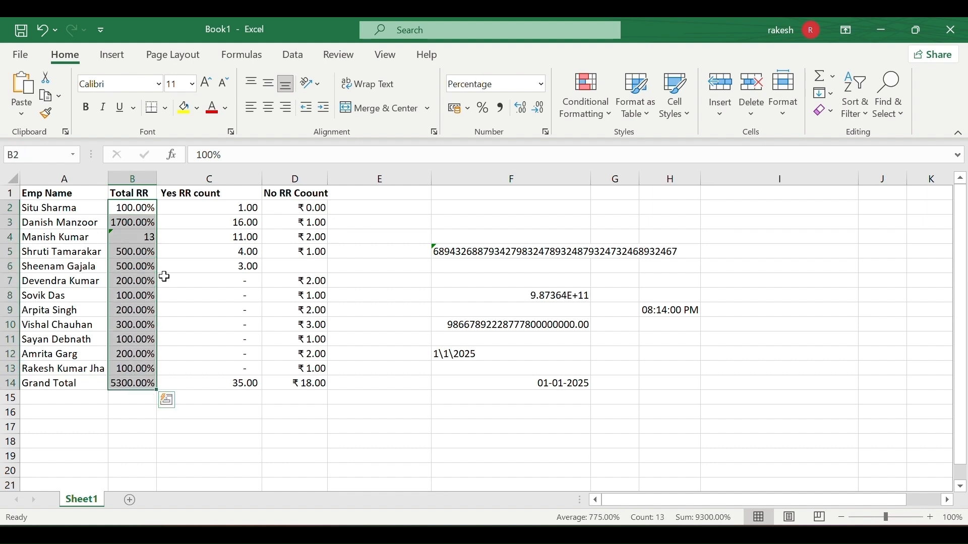
{"action": "left_click", "coordinate": [542, 112]}
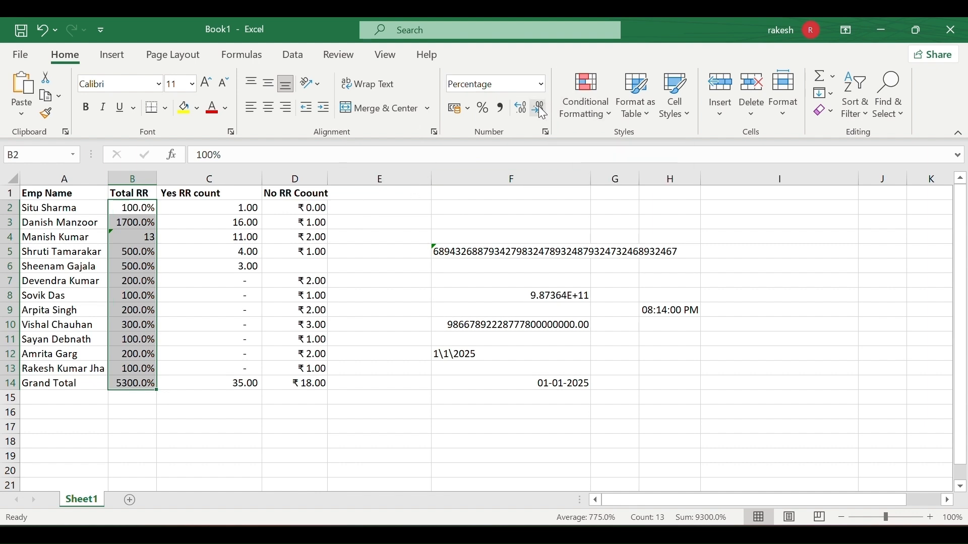
{"action": "left_click", "coordinate": [542, 112]}
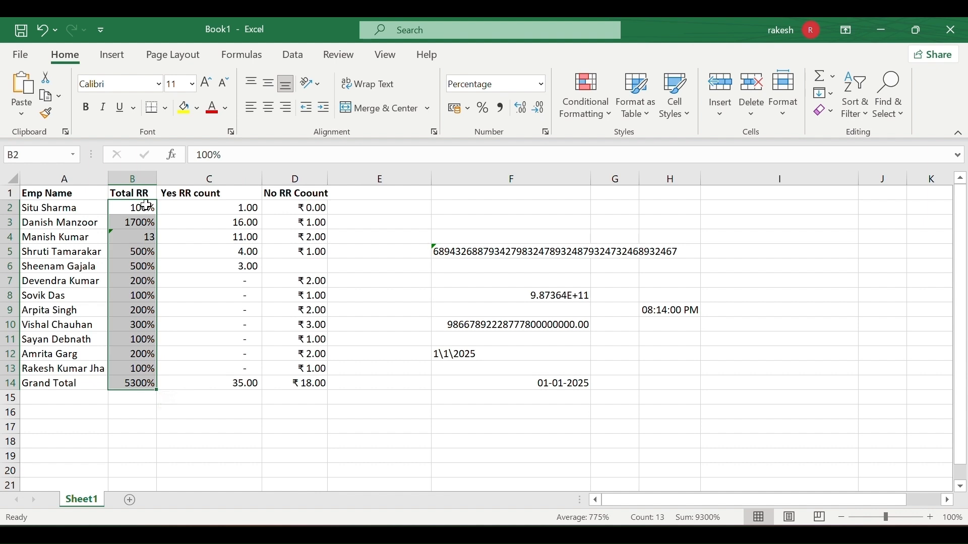
{"action": "left_click", "coordinate": [522, 108]}
{"action": "left_click", "coordinate": [522, 108]}
{"action": "left_click", "coordinate": [522, 108]}
{"action": "left_click", "coordinate": [522, 108]}
{"action": "left_click", "coordinate": [523, 109]}
{"action": "left_click", "coordinate": [522, 108]}
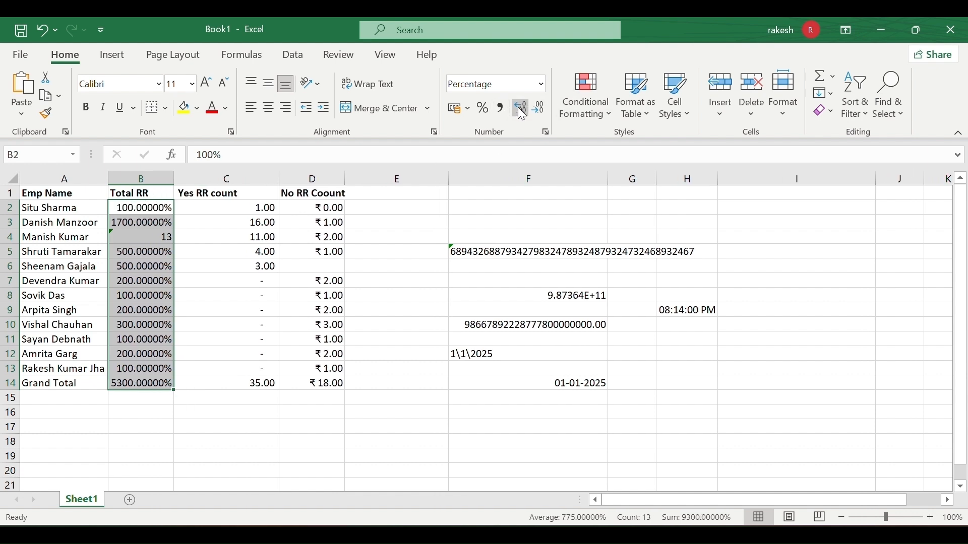
{"action": "left_click", "coordinate": [523, 108]}
{"action": "left_click", "coordinate": [523, 108]}
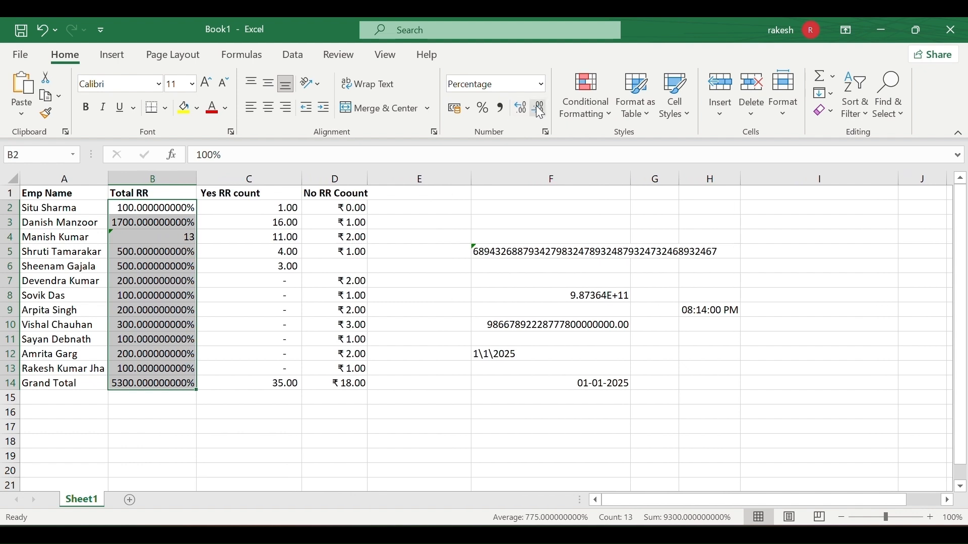
{"action": "left_click", "coordinate": [540, 108]}
{"action": "left_click", "coordinate": [540, 108]}
{"action": "left_click", "coordinate": [539, 108]}
{"action": "left_click", "coordinate": [539, 109]}
{"action": "left_click", "coordinate": [539, 108]}
{"action": "left_click", "coordinate": [539, 108]}
{"action": "left_click", "coordinate": [540, 109]}
{"action": "left_click", "coordinate": [539, 108]}
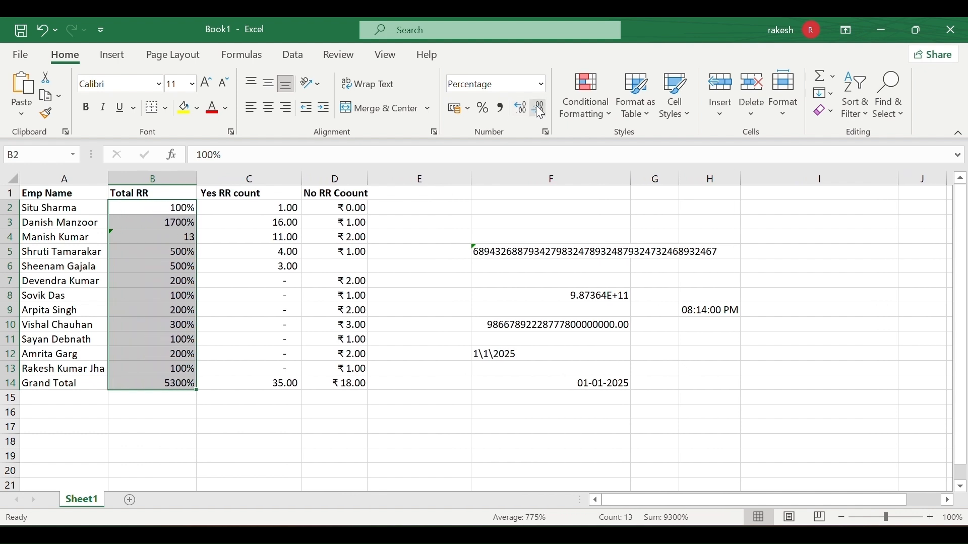
{"action": "left_click", "coordinate": [475, 262]}
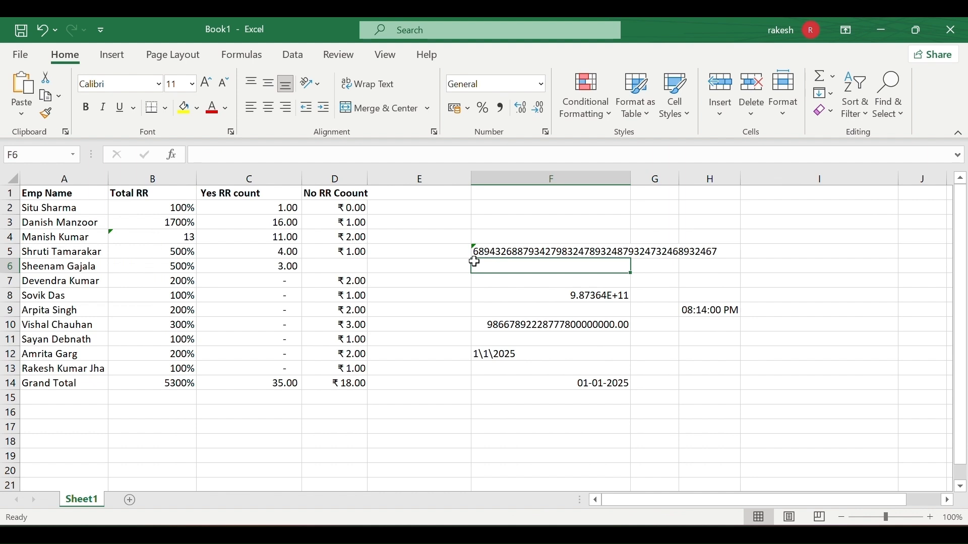
Enter 1/2 in E11 and 5/3 in E13, which Excel stores as dates 01-Feb and 05-Mar.
{"action": "left_click", "coordinate": [539, 81]}
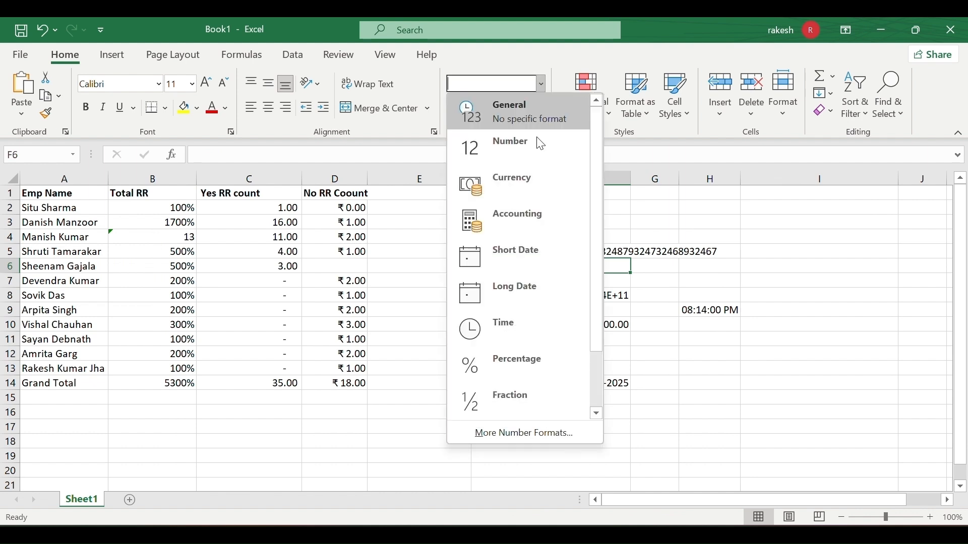
{"action": "scroll", "coordinate": [549, 335], "scroll_direction": "down", "scroll_amount": 1}
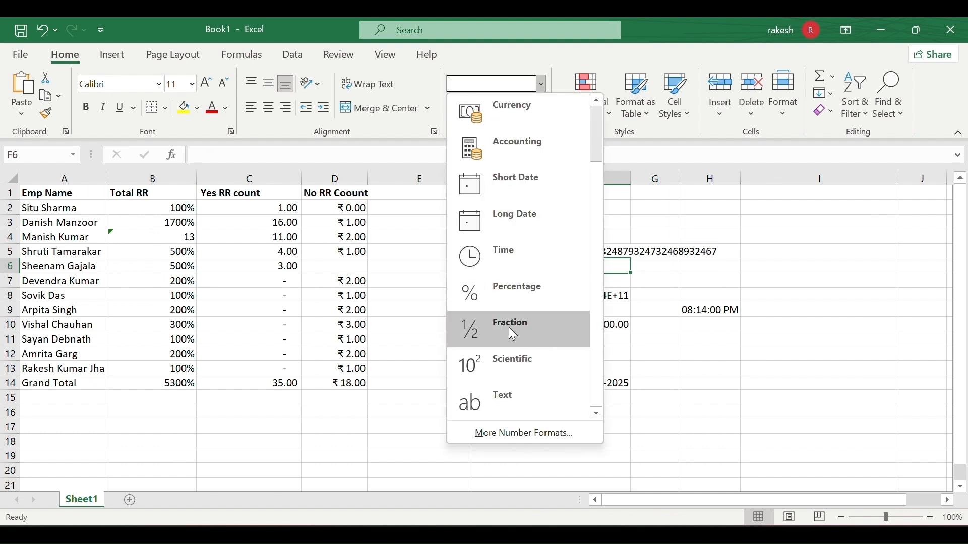
{"action": "left_click", "coordinate": [425, 346]}
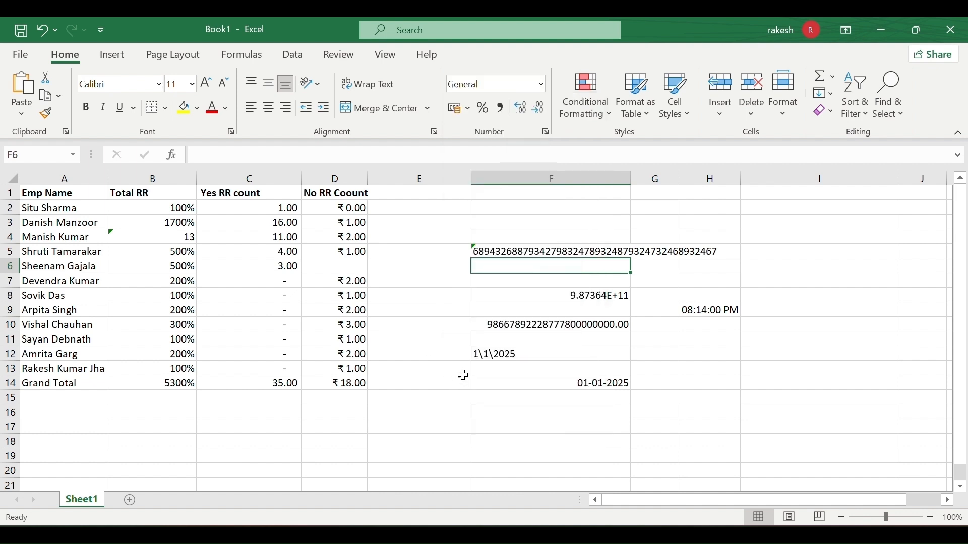
{"action": "left_click", "coordinate": [428, 336]}
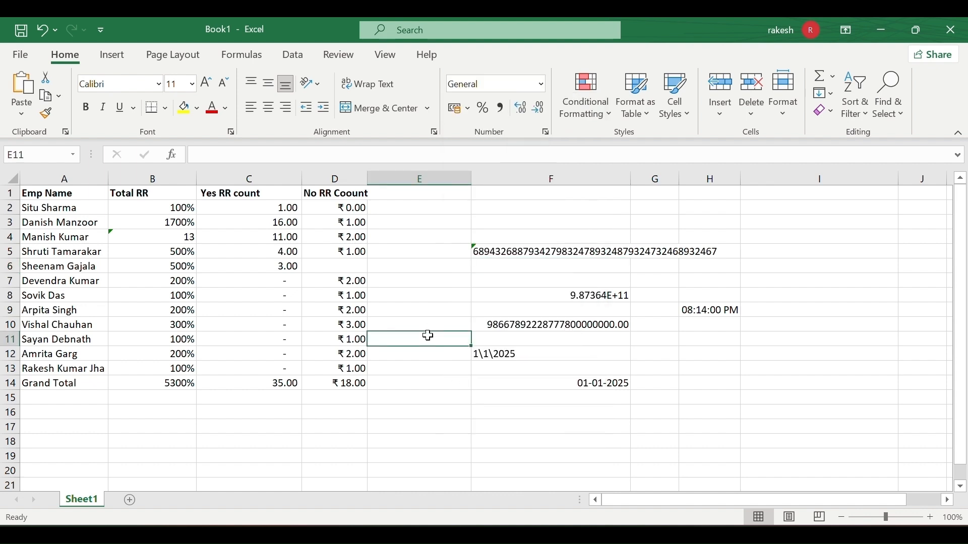
{"action": "double_click", "coordinate": [429, 336]}
{"action": "type", "text": "1/2"}
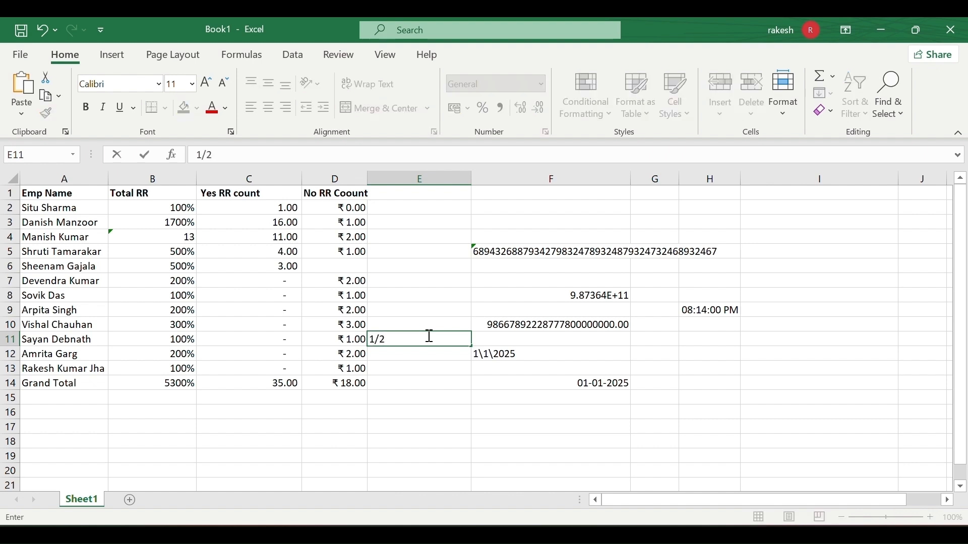
{"action": "left_click", "coordinate": [426, 356]}
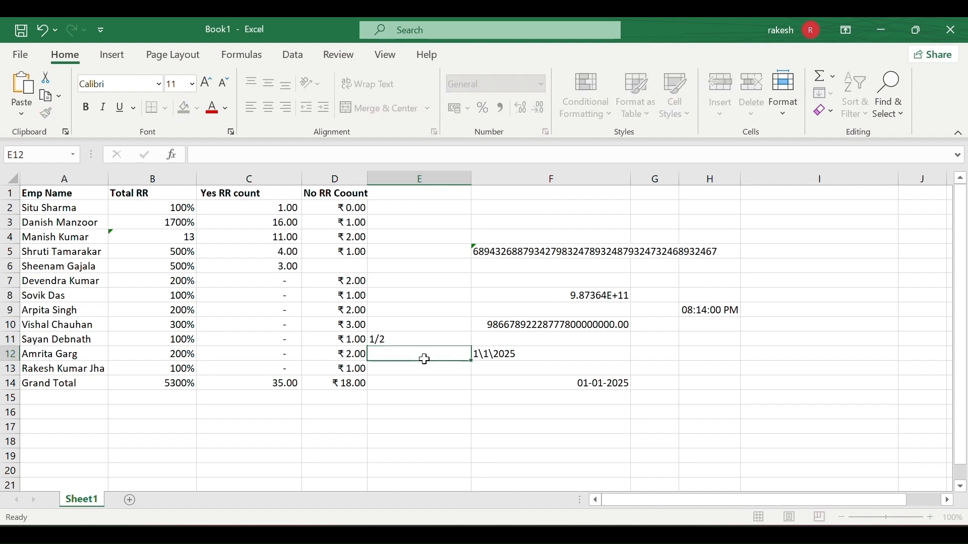
{"action": "left_click", "coordinate": [407, 337]}
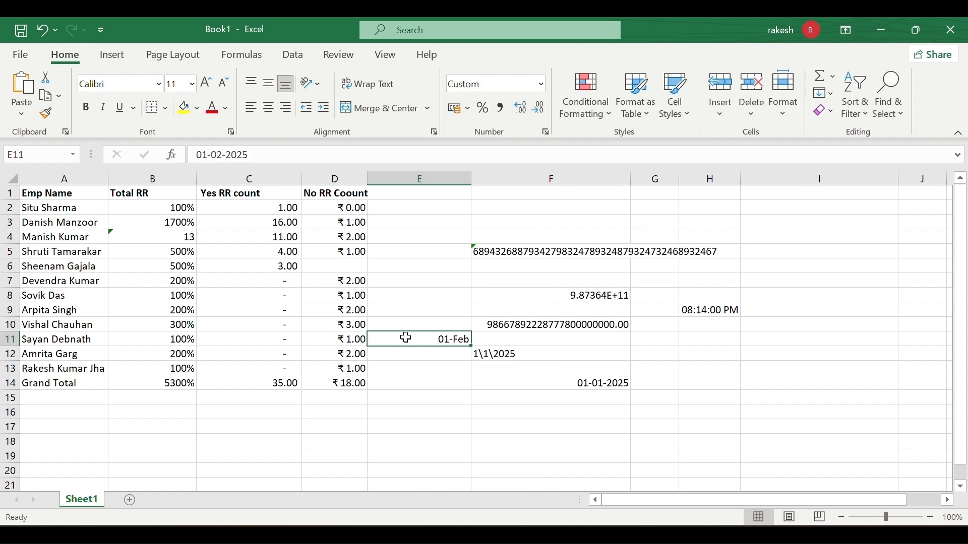
{"action": "left_click", "coordinate": [406, 370]}
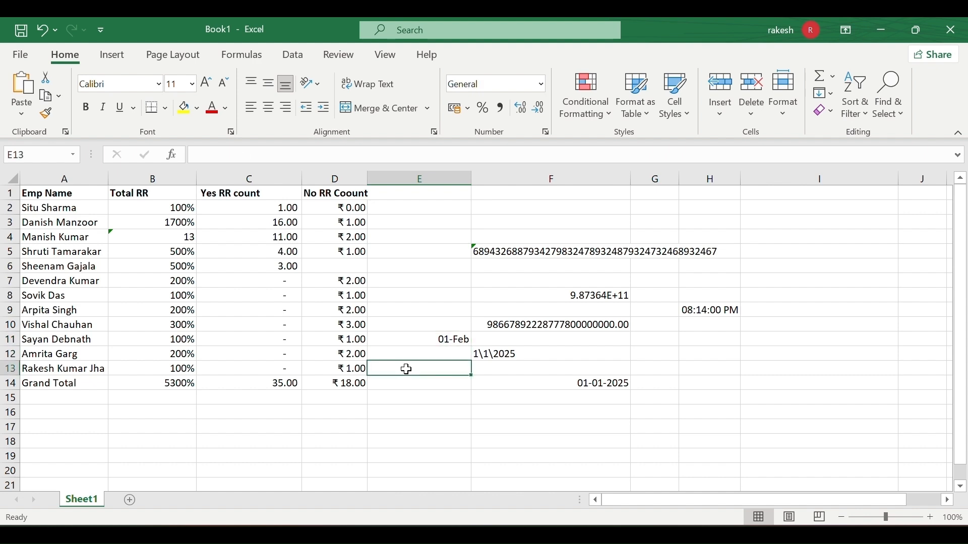
{"action": "type", "text": "5"}
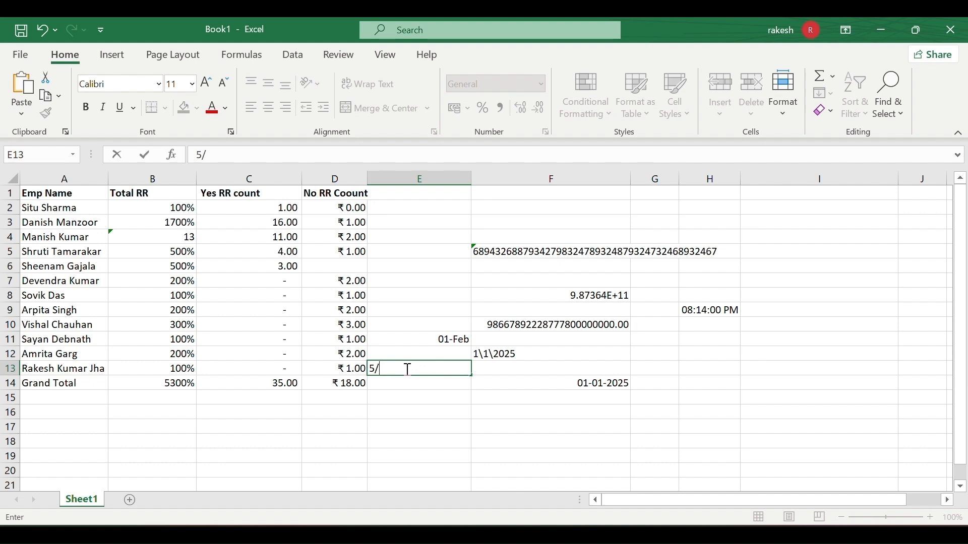
{"action": "type", "text": "/3"}
{"action": "key", "text": "Return"}
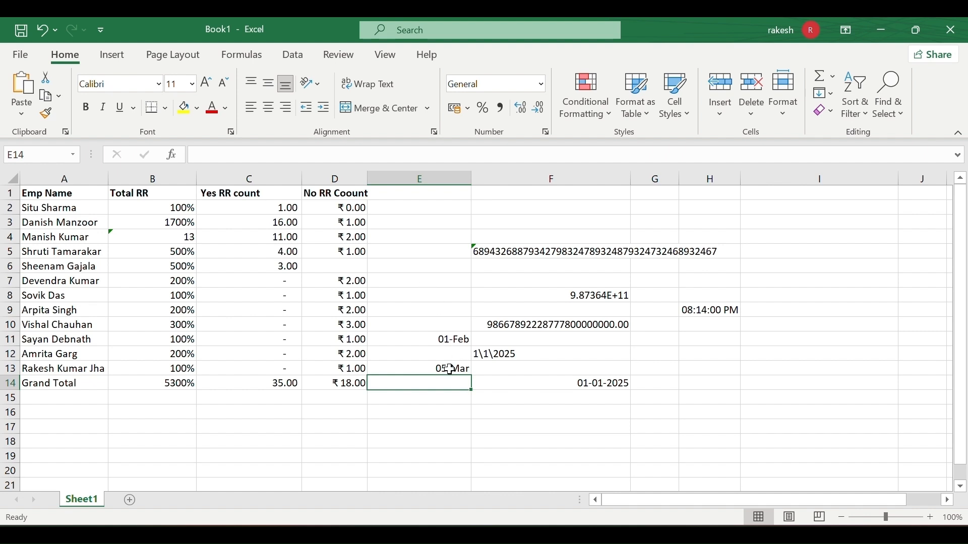
Apply Fraction format to E11, E13 and empty cell E7, revealing serials 45689 and 45721.
{"action": "left_click", "coordinate": [443, 341]}
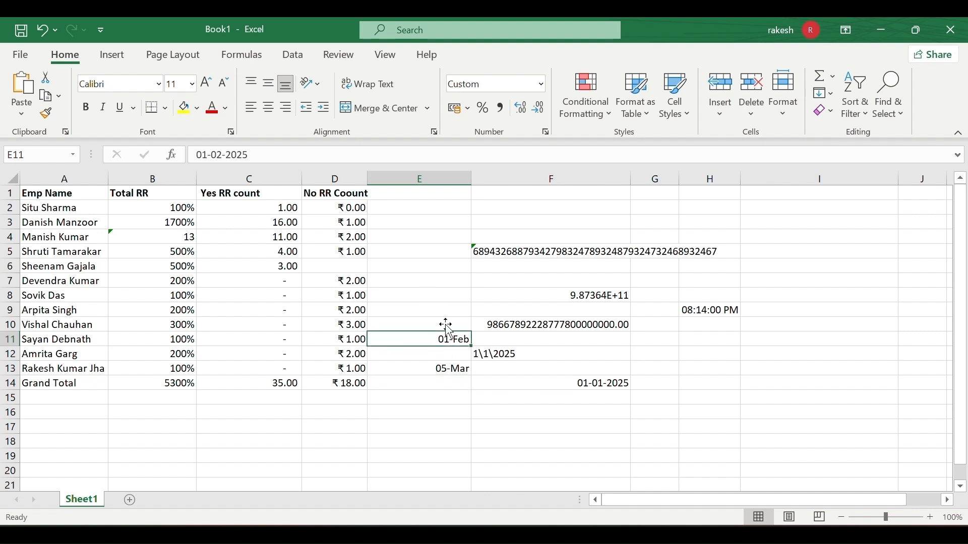
{"action": "left_click", "coordinate": [540, 85]}
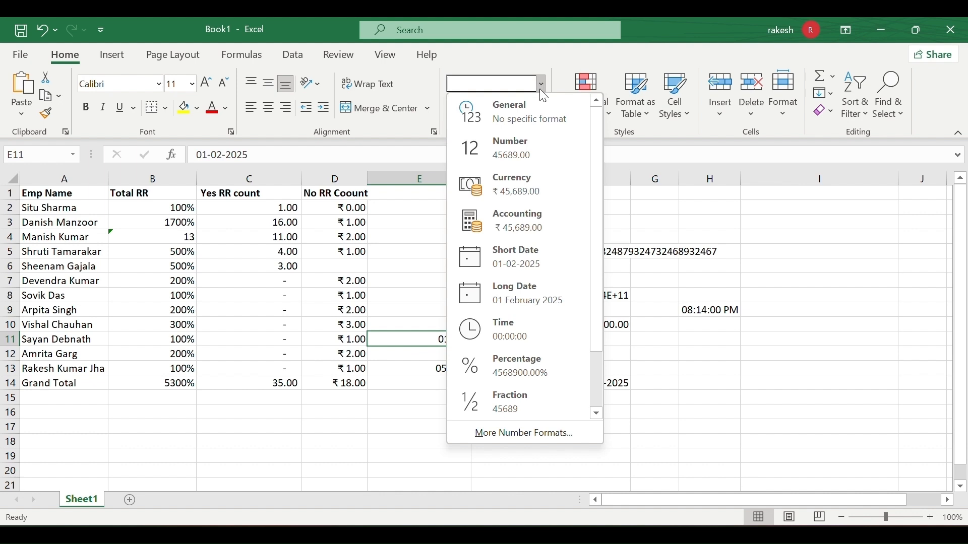
{"action": "left_click", "coordinate": [519, 399]}
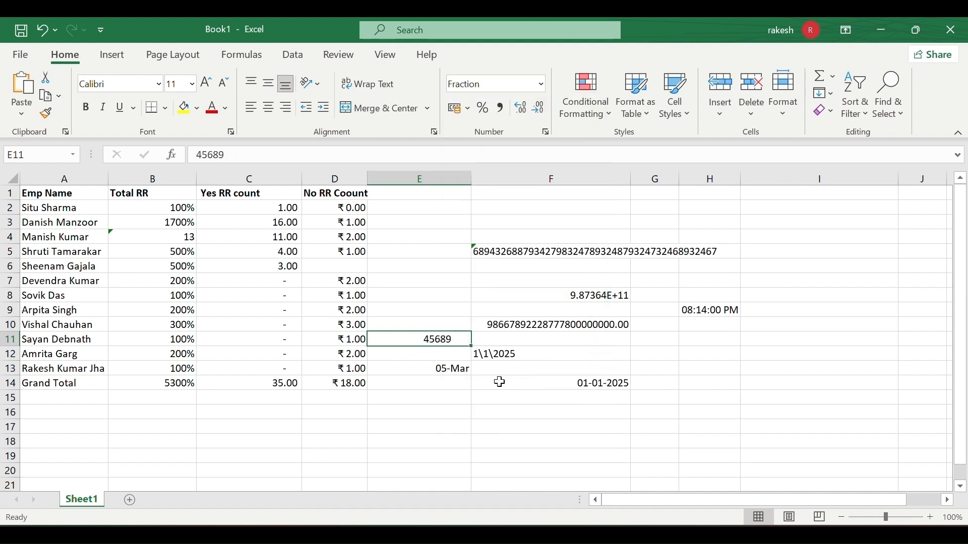
{"action": "left_click", "coordinate": [443, 375]}
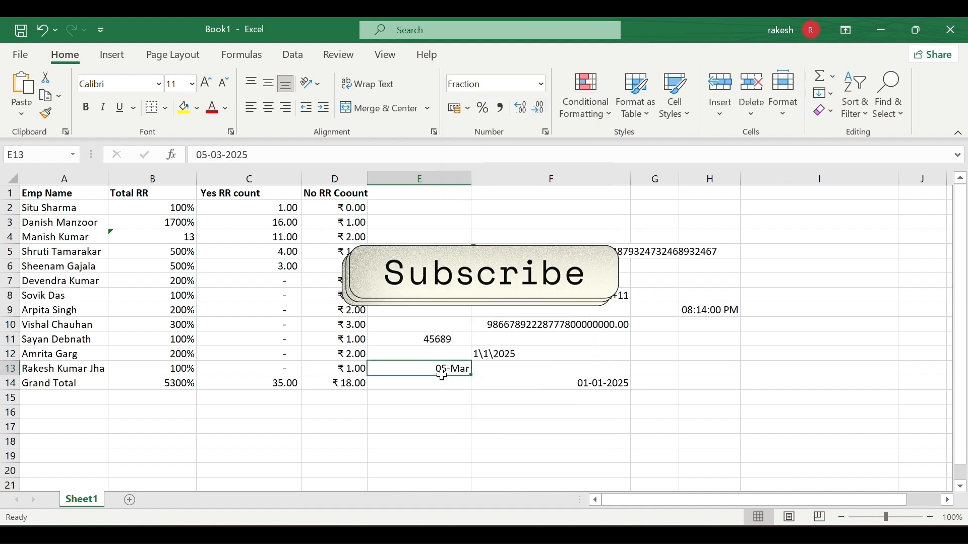
{"action": "left_click", "coordinate": [540, 85]}
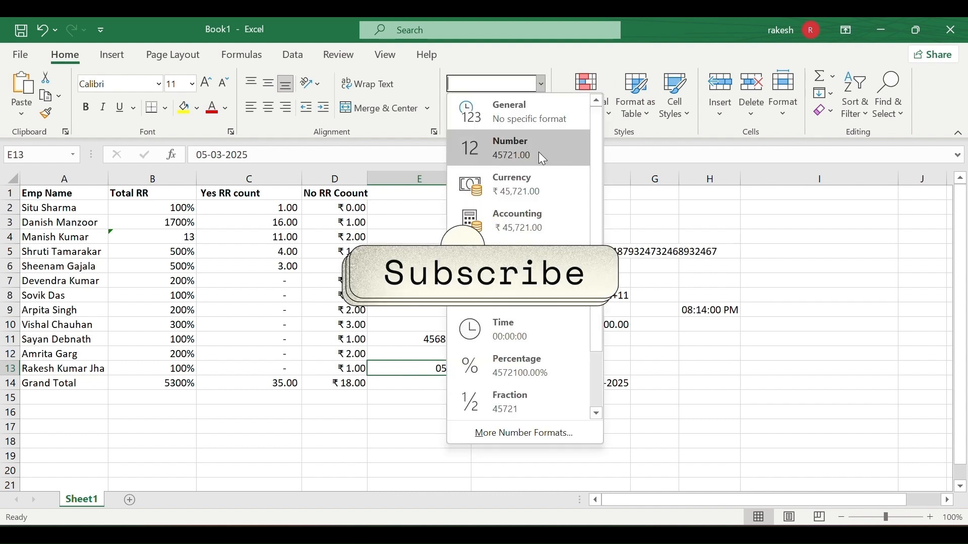
{"action": "left_click", "coordinate": [532, 404]}
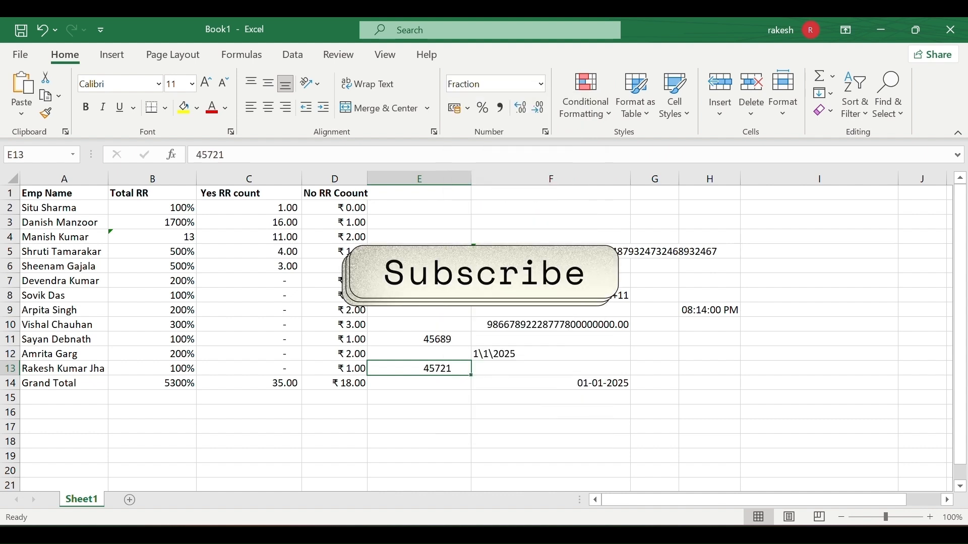
{"action": "left_click", "coordinate": [419, 281]}
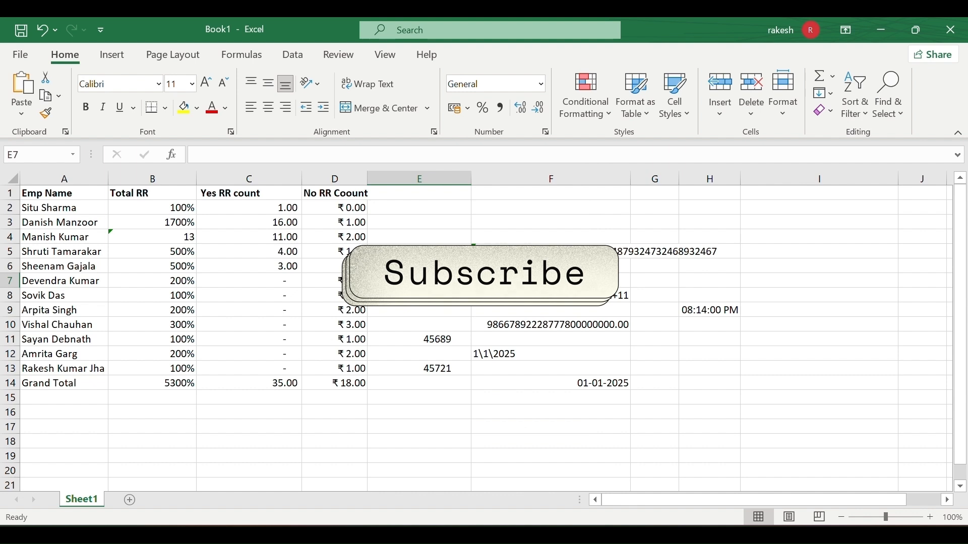
{"action": "left_click", "coordinate": [539, 85]}
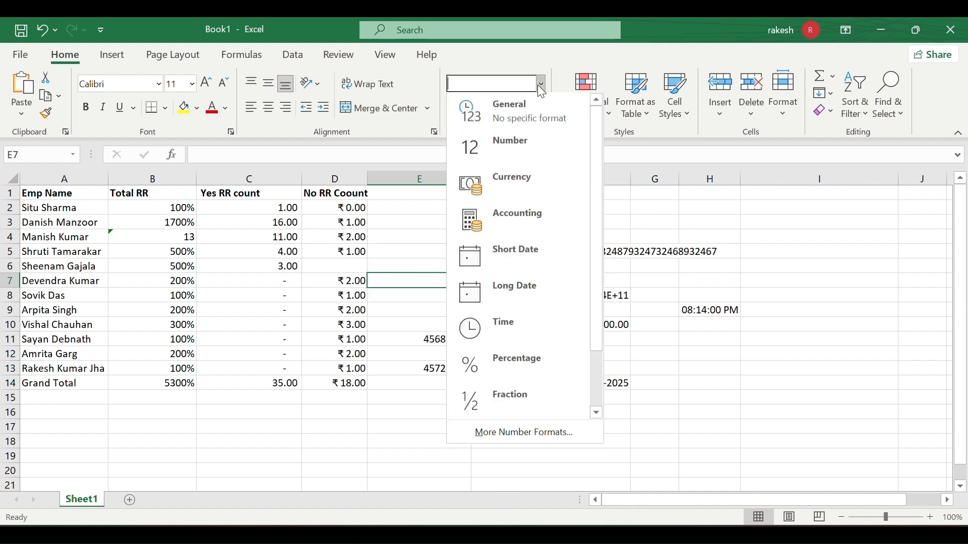
{"action": "left_click", "coordinate": [507, 387]}
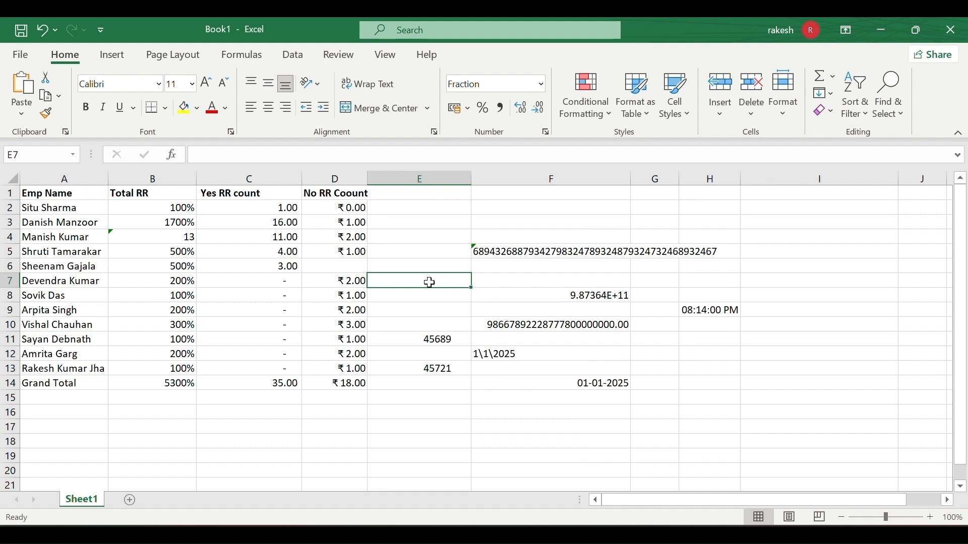
Enter 1/2 in fraction-formatted E7, then replace it with 5/7.
{"action": "type", "text": "1"}
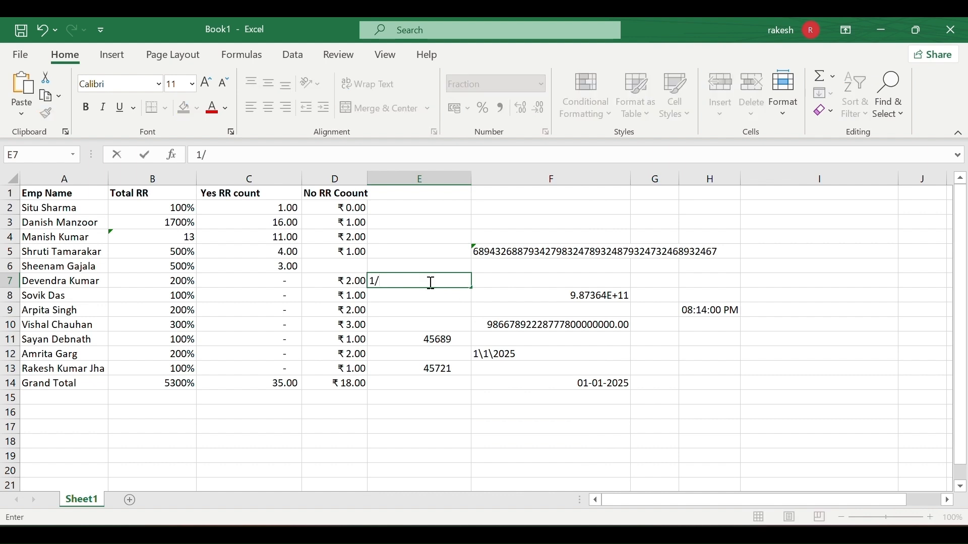
{"action": "type", "text": "/2"}
{"action": "key", "text": "Return"}
{"action": "left_click", "coordinate": [438, 339]}
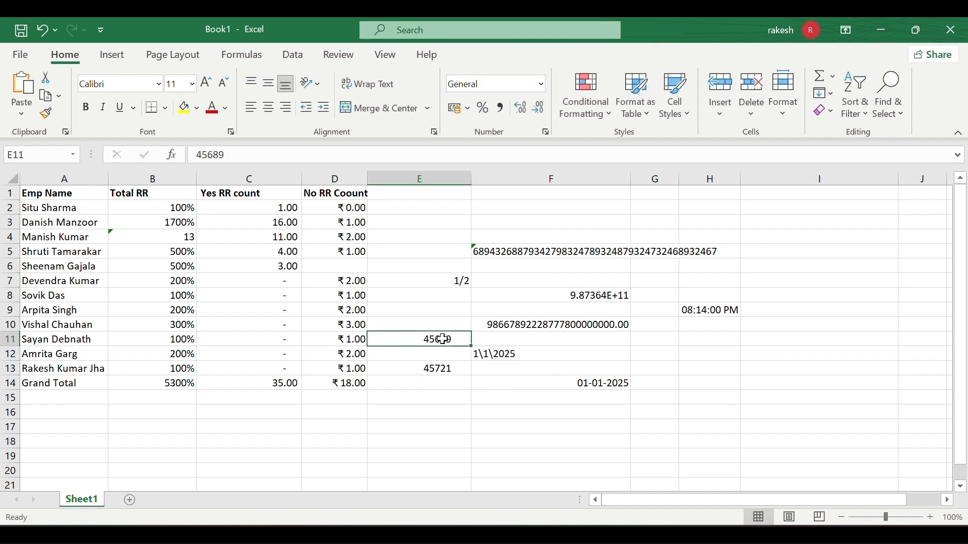
{"action": "left_click", "coordinate": [462, 283]}
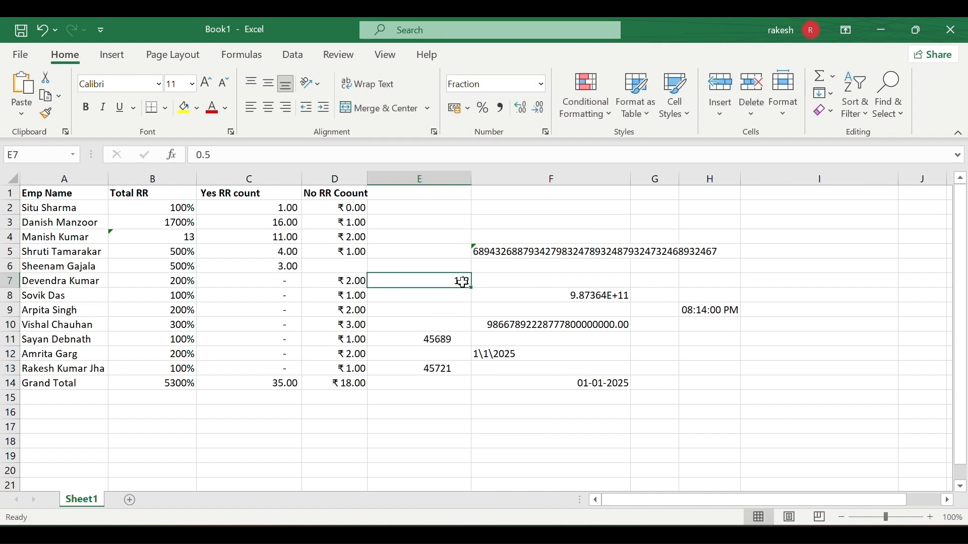
{"action": "double_click", "coordinate": [463, 283]}
{"action": "key", "text": "BackSpace"}
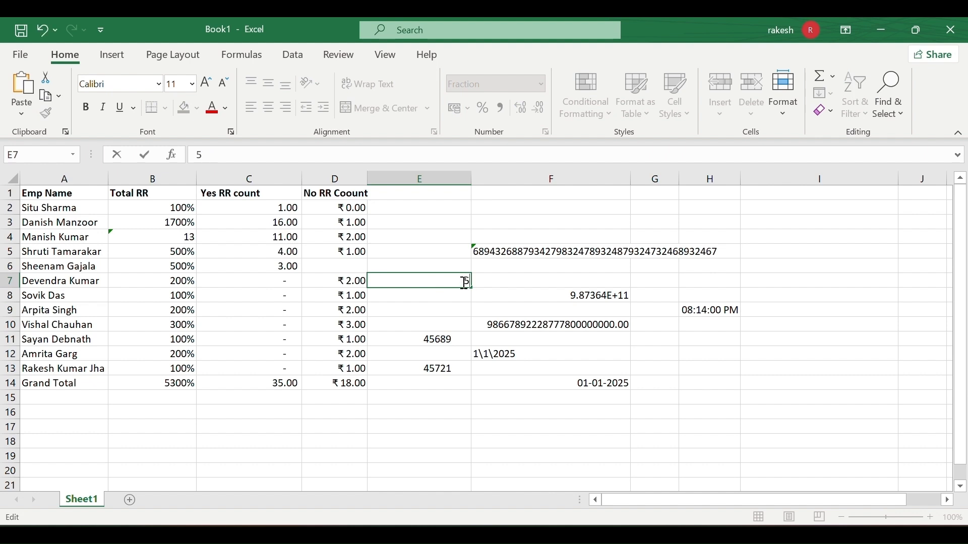
{"action": "type", "text": "5/7"}
{"action": "key", "text": "Return"}
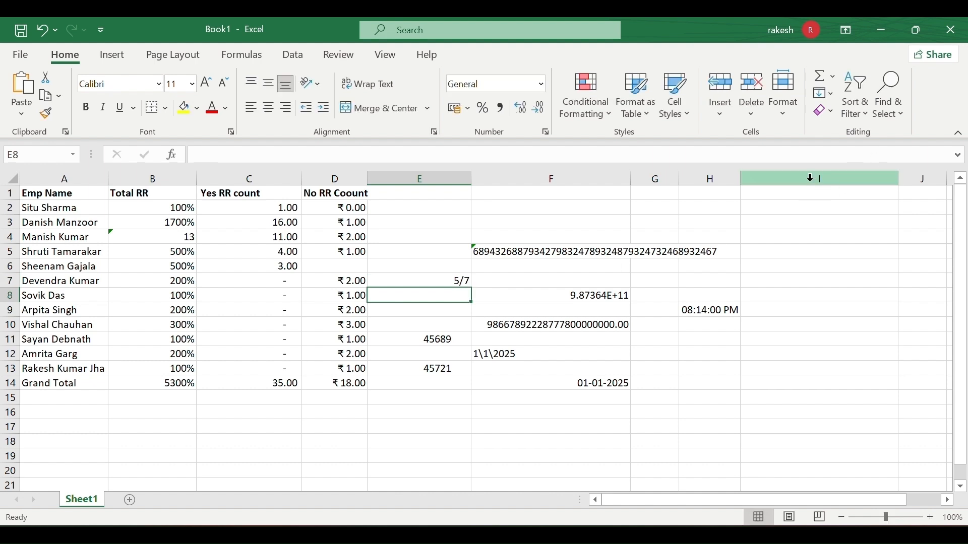
Format column I as Fraction, enter 4/5 in I2 and 33/44 in I3, which displays 3/4.
{"action": "left_click", "coordinate": [809, 178]}
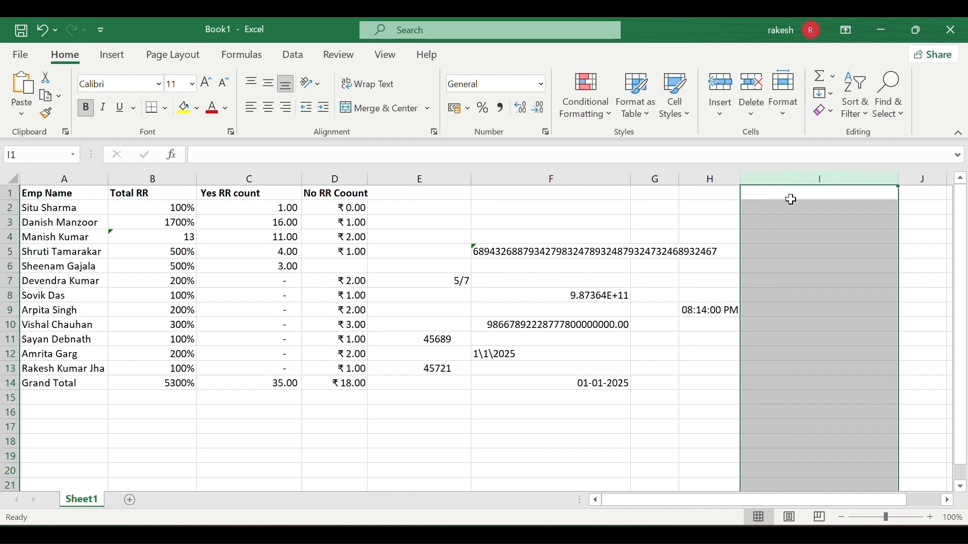
{"action": "left_click", "coordinate": [542, 85]}
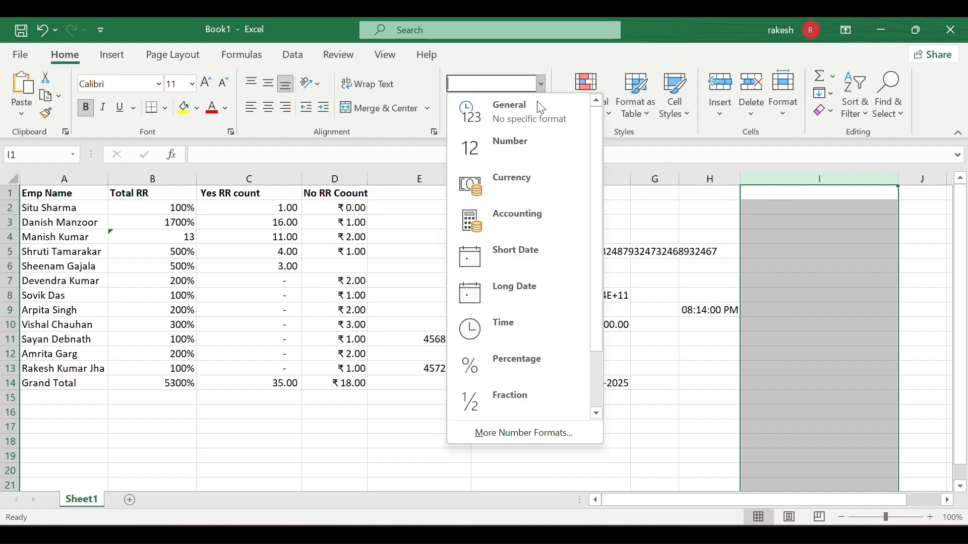
{"action": "left_click", "coordinate": [495, 387]}
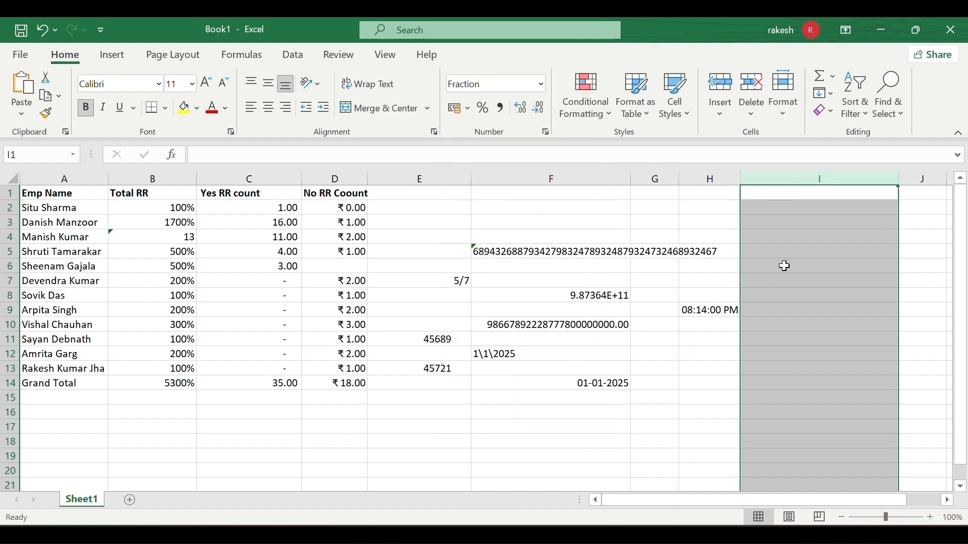
{"action": "left_click", "coordinate": [785, 211]}
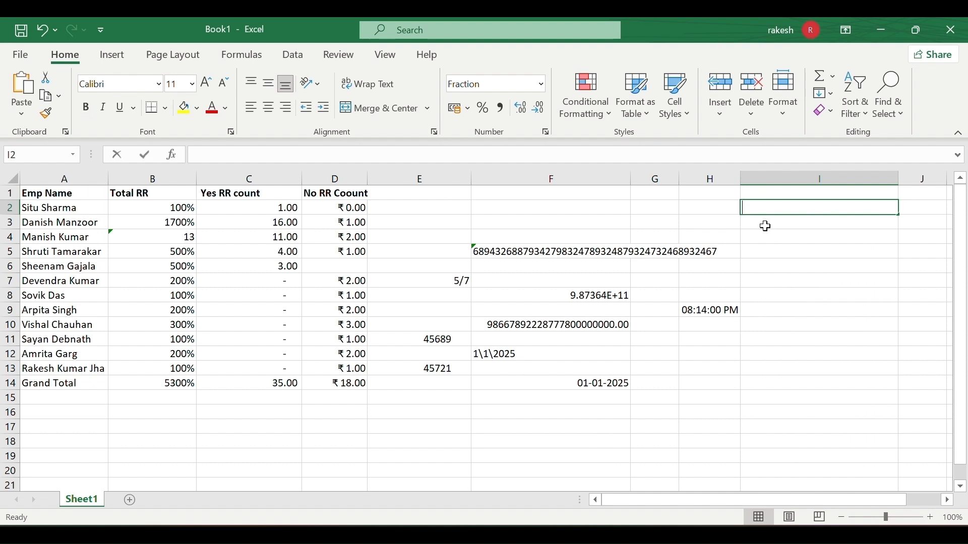
{"action": "type", "text": "4/"}
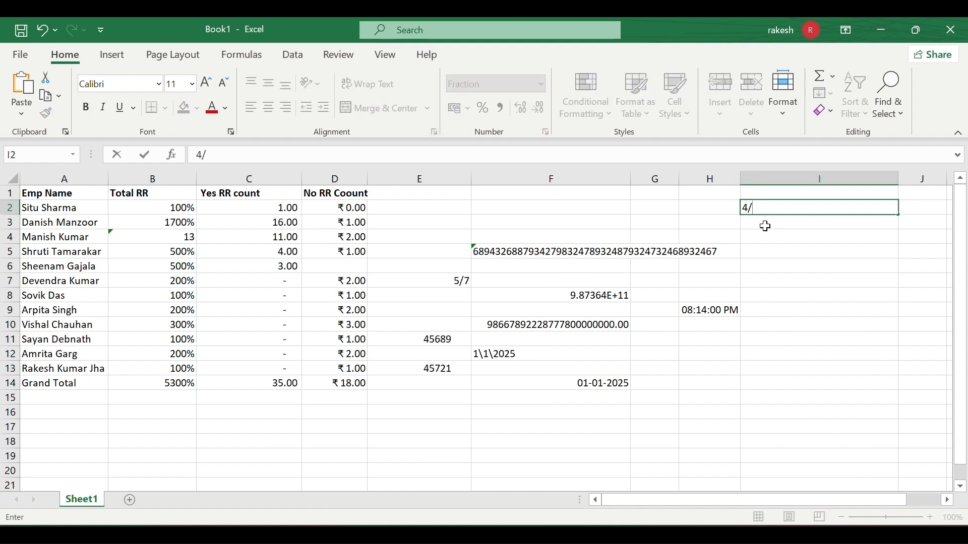
{"action": "type", "text": "5"}
{"action": "key", "text": "Return"}
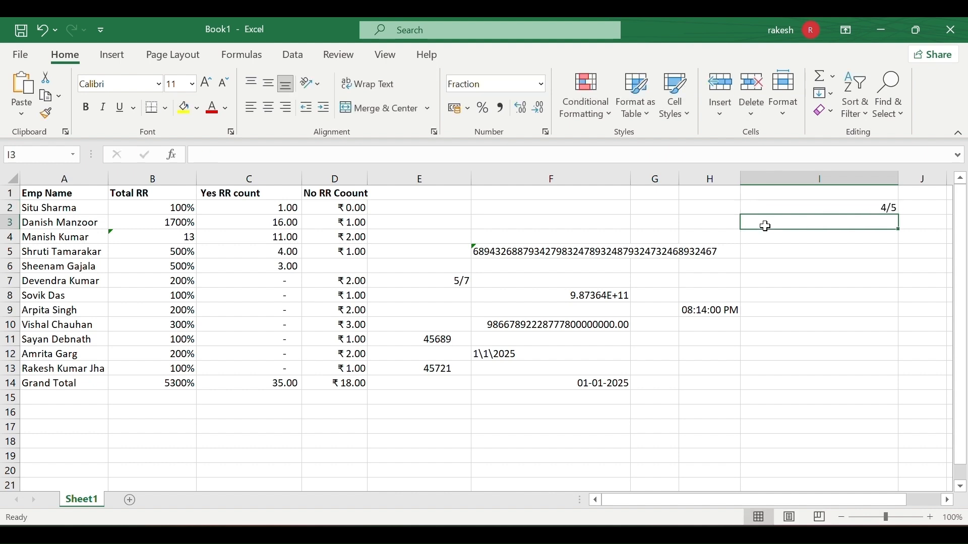
{"action": "type", "text": "33"}
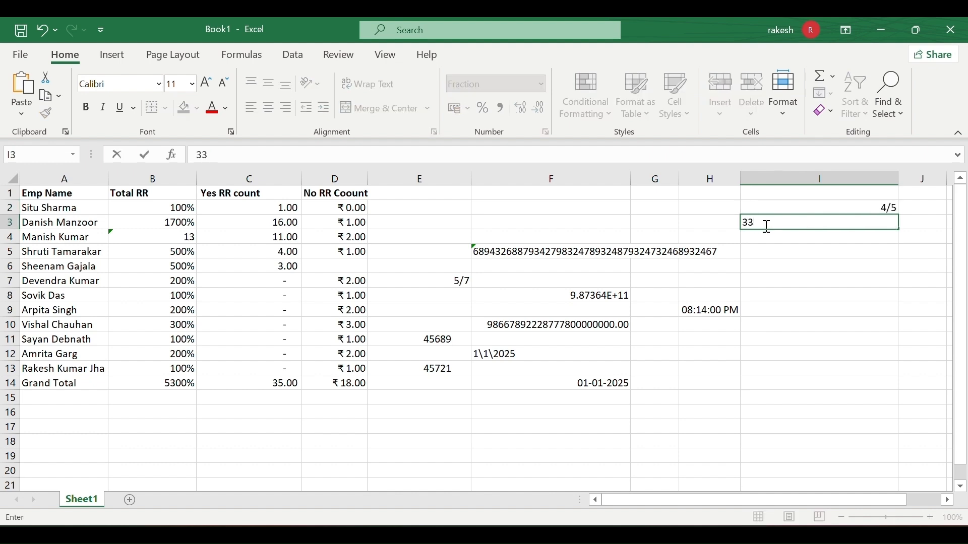
{"action": "type", "text": "/44"}
{"action": "key", "text": "Return"}
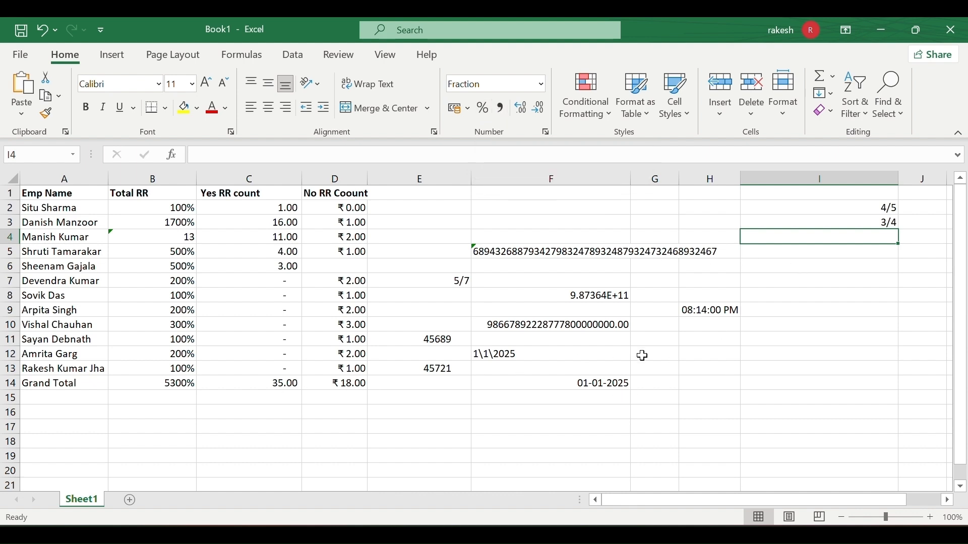
{"action": "scroll", "coordinate": [642, 356], "scroll_direction": "down", "scroll_amount": 4}
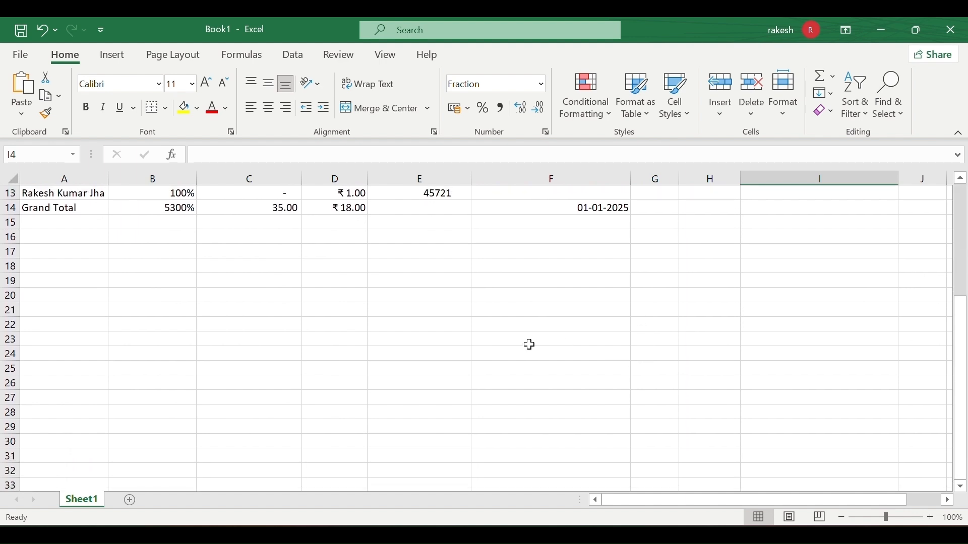
Enter 25940 in F23 and apply Comma Style so it shows 25,940.00.
{"action": "left_click", "coordinate": [530, 343]}
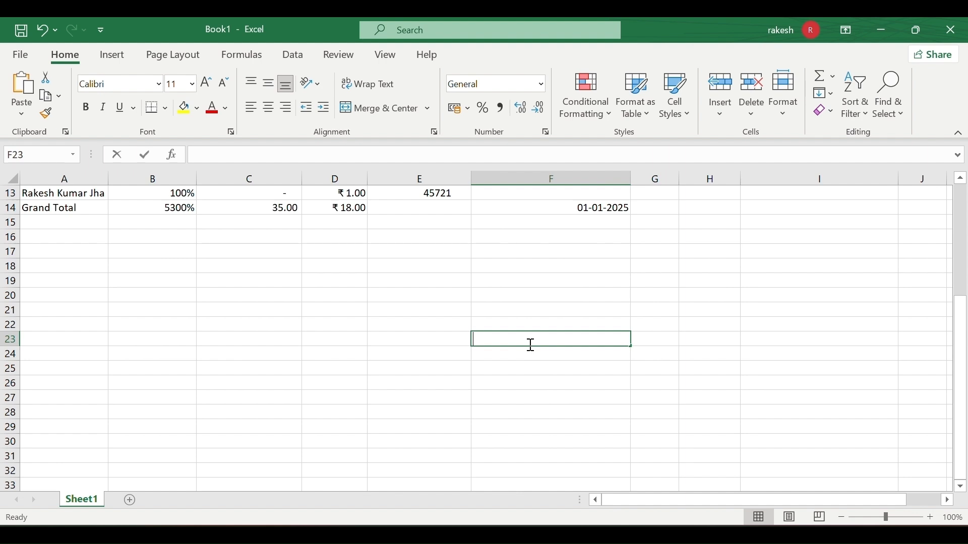
{"action": "type", "text": "259"}
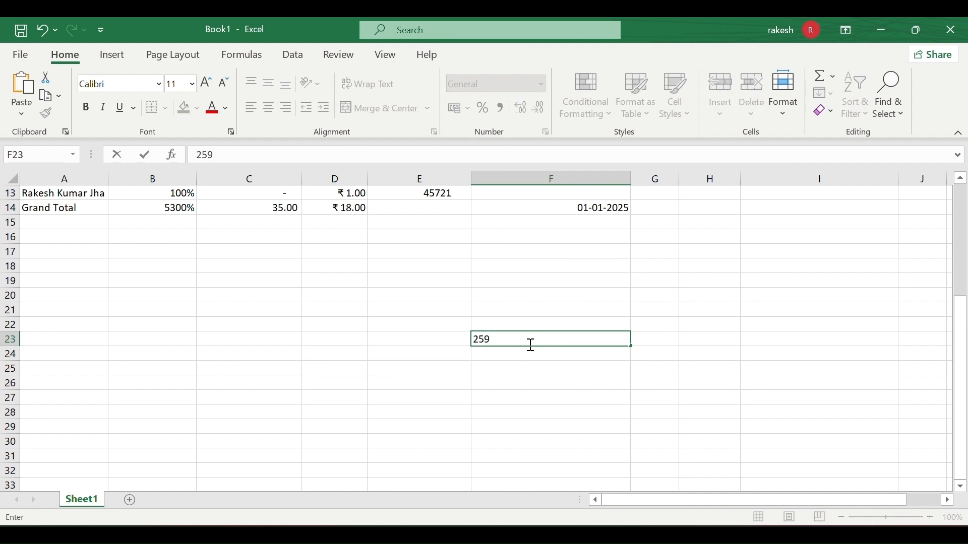
{"action": "type", "text": "40"}
{"action": "key", "text": "Return"}
{"action": "left_click", "coordinate": [567, 342]}
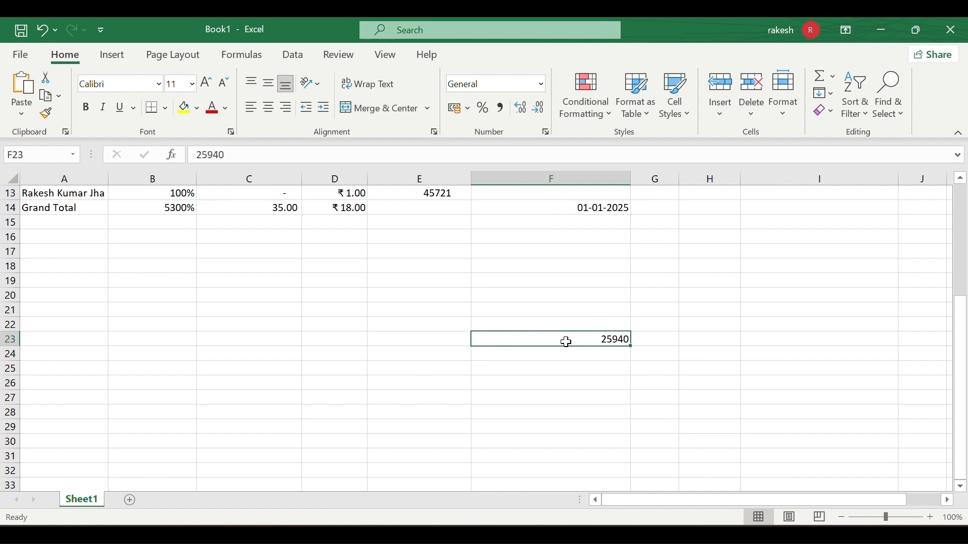
{"action": "left_click", "coordinate": [500, 108]}
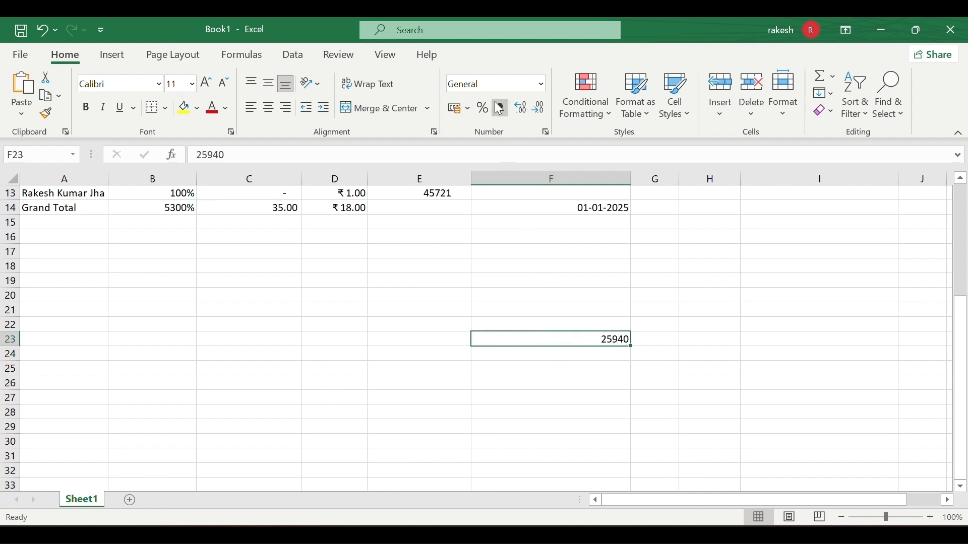
{"action": "left_click", "coordinate": [640, 384]}
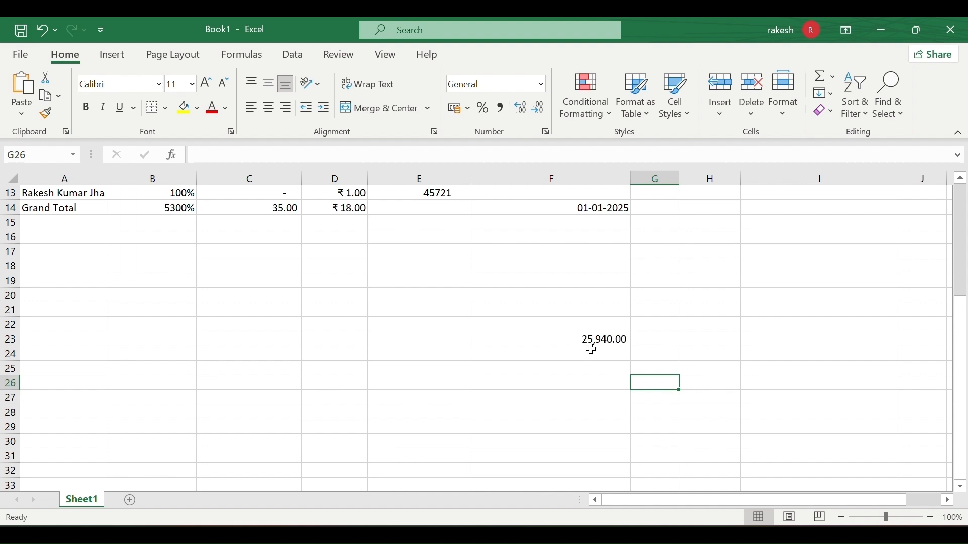
{"action": "scroll", "coordinate": [624, 352], "scroll_direction": "up", "scroll_amount": 2}
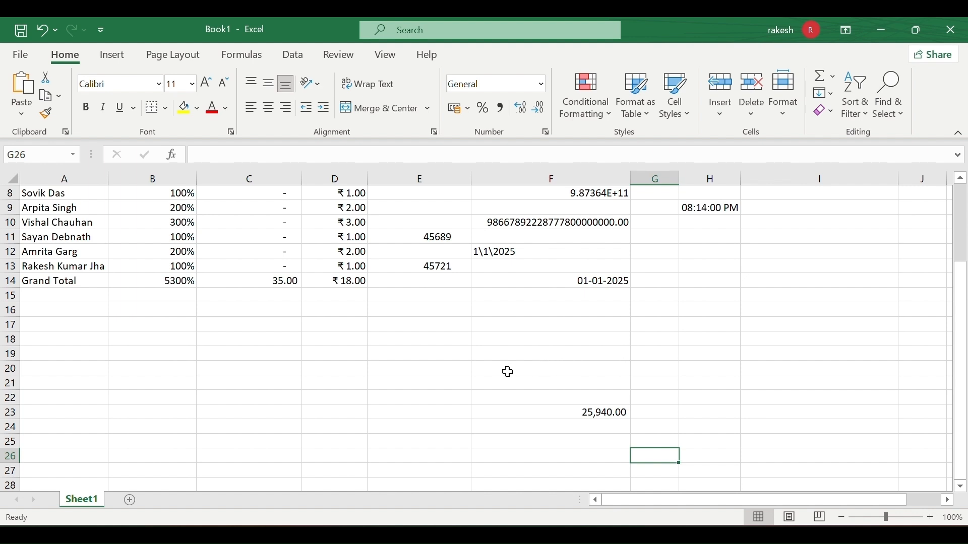
{"action": "scroll", "coordinate": [508, 372], "scroll_direction": "up", "scroll_amount": 2}
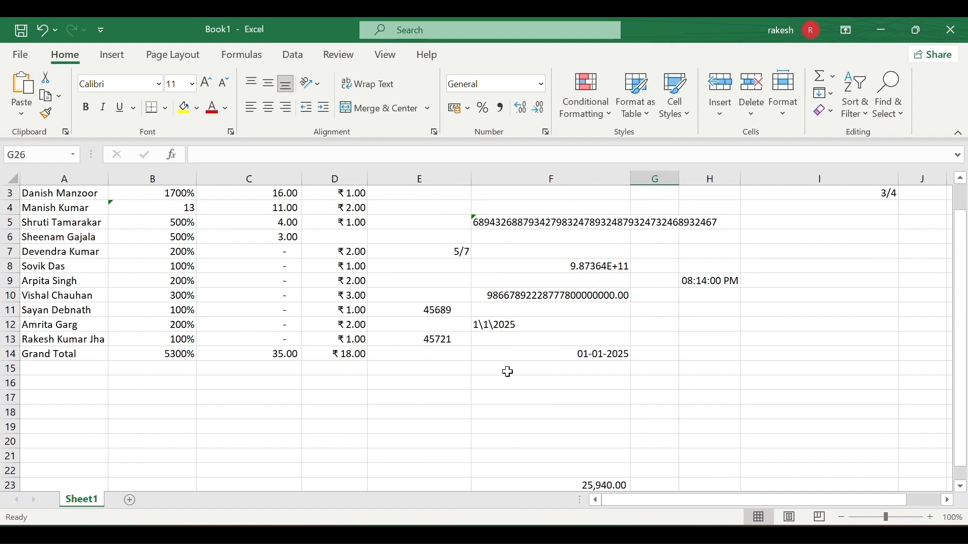
Enter a ten-digit number in F17 and apply Comma Style for Indian grouping with two decimals.
{"action": "left_click", "coordinate": [523, 398]}
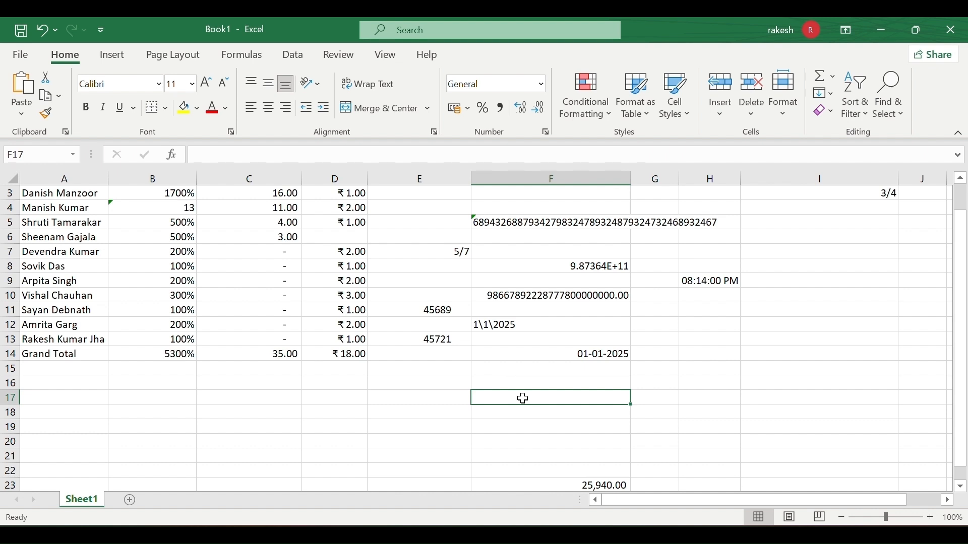
{"action": "left_click", "coordinate": [525, 427]}
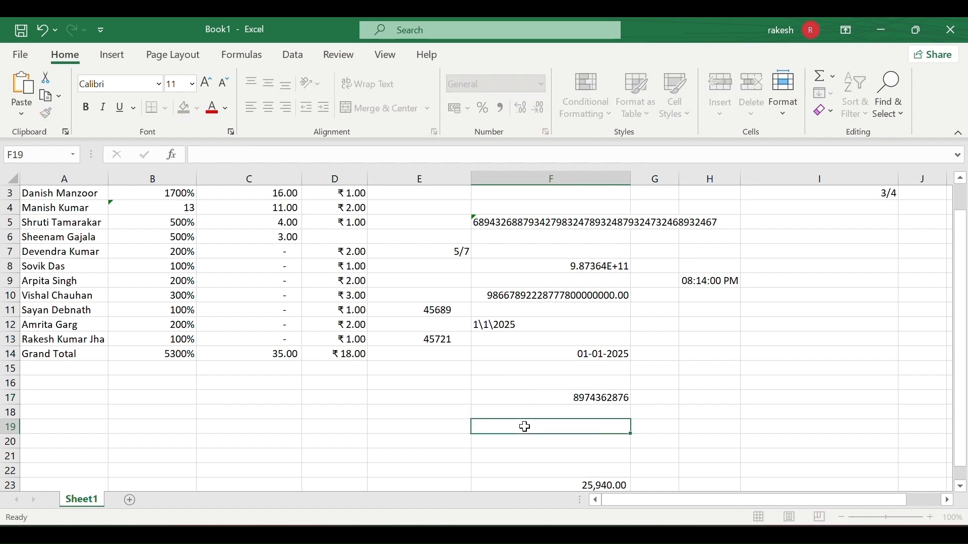
{"action": "left_click", "coordinate": [573, 398]}
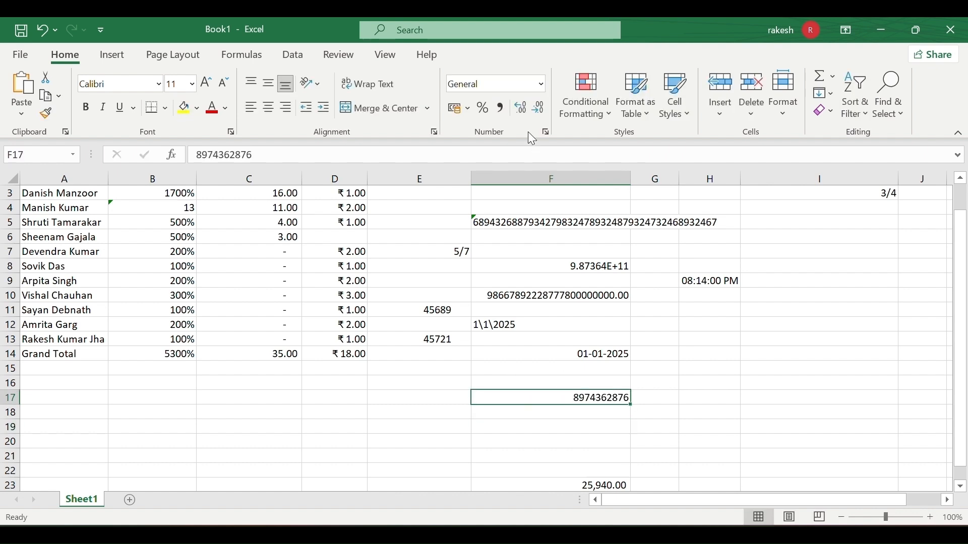
{"action": "left_click", "coordinate": [494, 110]}
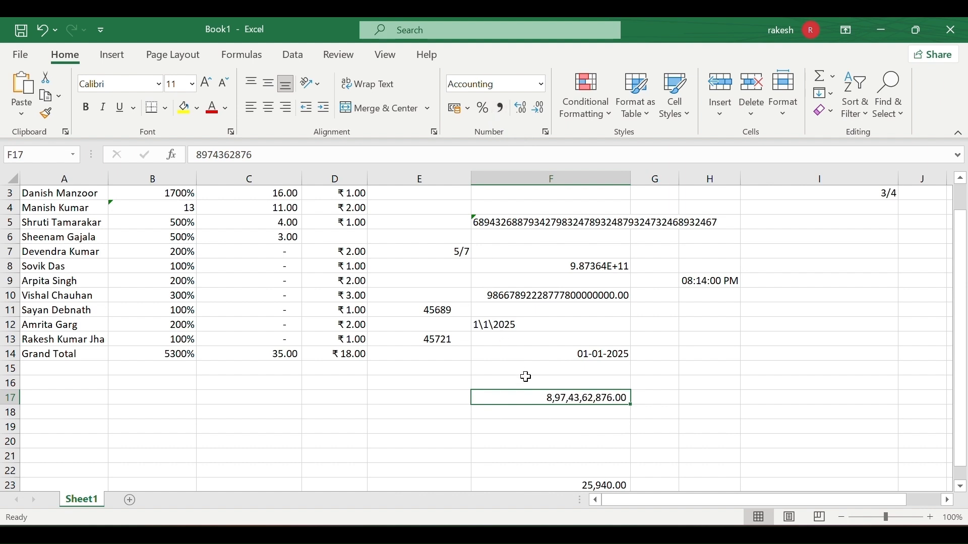
{"action": "left_click", "coordinate": [549, 414]}
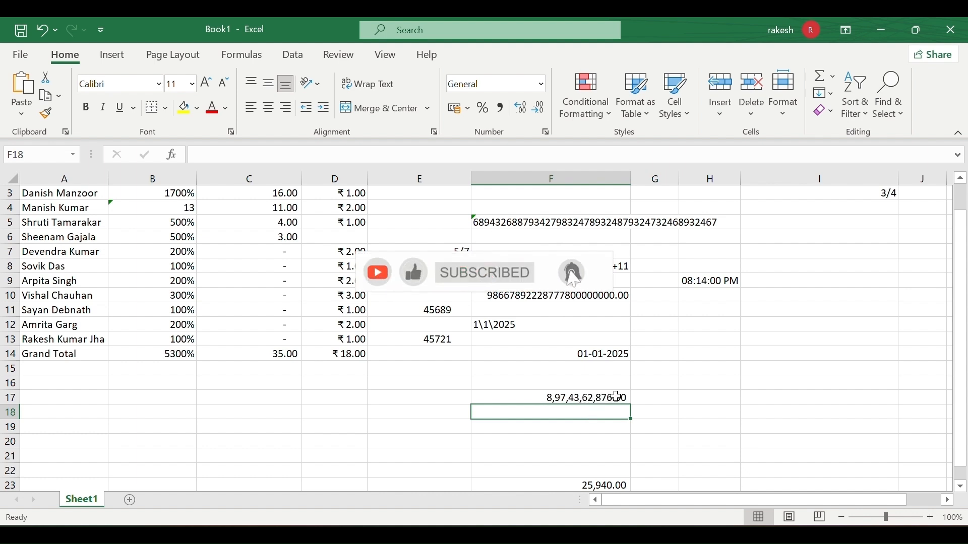
{"action": "left_click", "coordinate": [609, 400]}
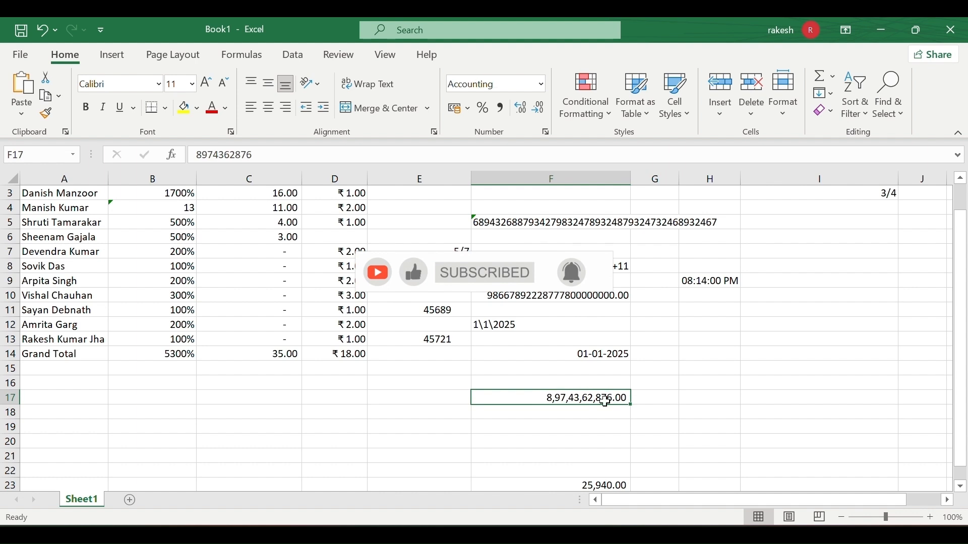
{"action": "left_click", "coordinate": [582, 425]}
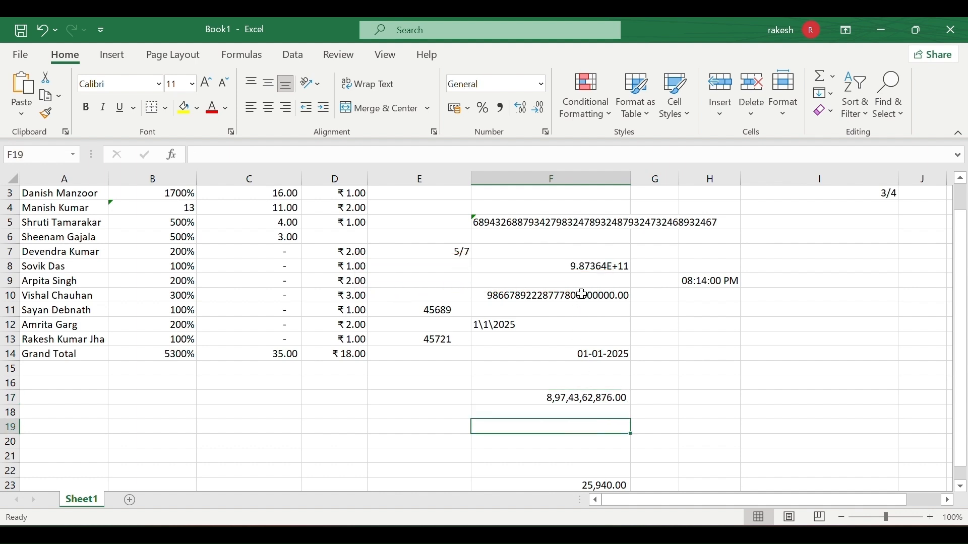
{"action": "left_click", "coordinate": [545, 132]}
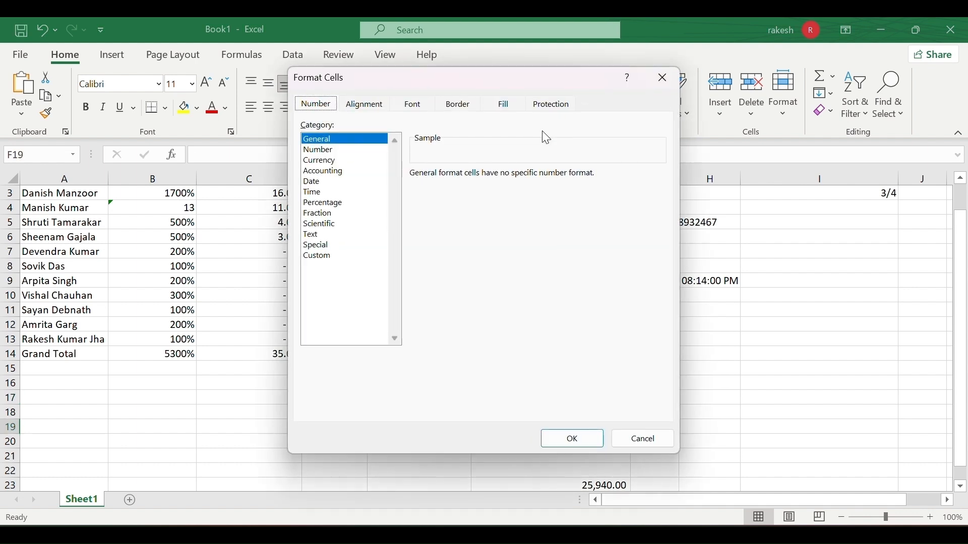
{"action": "left_click", "coordinate": [320, 149]}
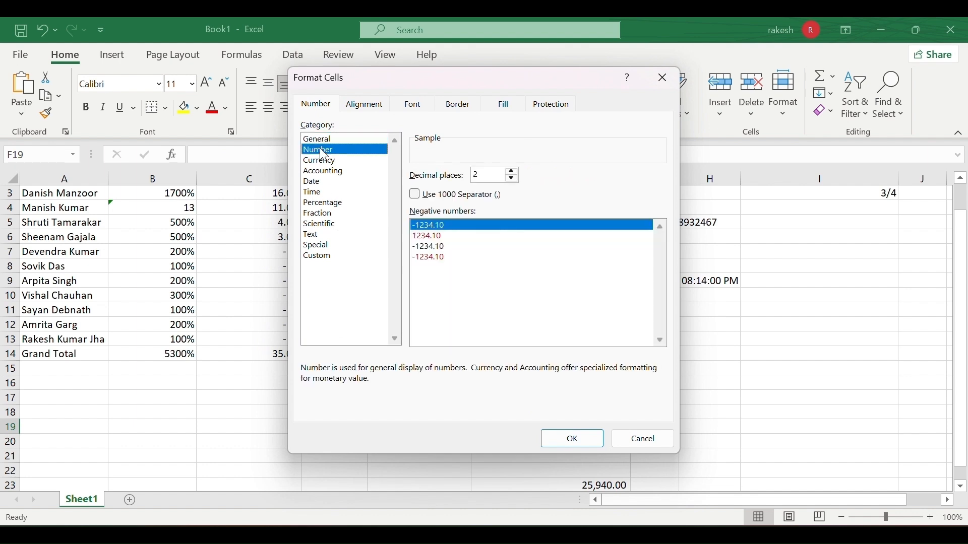
{"action": "left_click", "coordinate": [322, 158]}
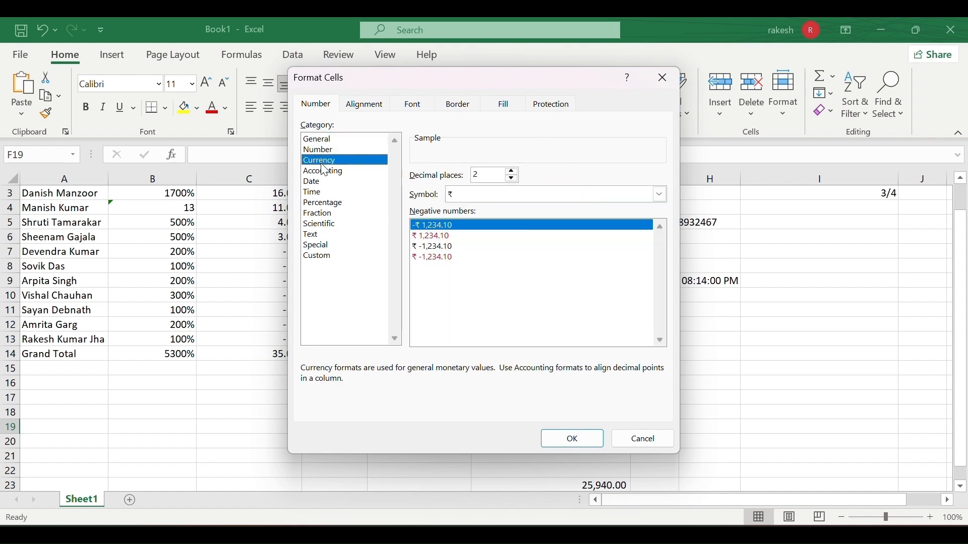
{"action": "left_click", "coordinate": [325, 182]}
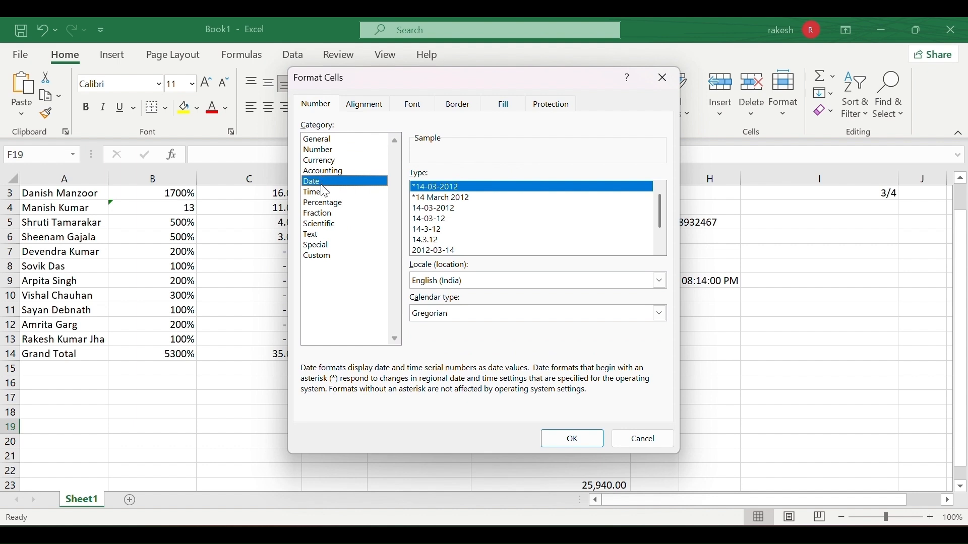
{"action": "left_click", "coordinate": [324, 191]}
{"action": "left_click", "coordinate": [326, 204]}
{"action": "left_click", "coordinate": [325, 213]}
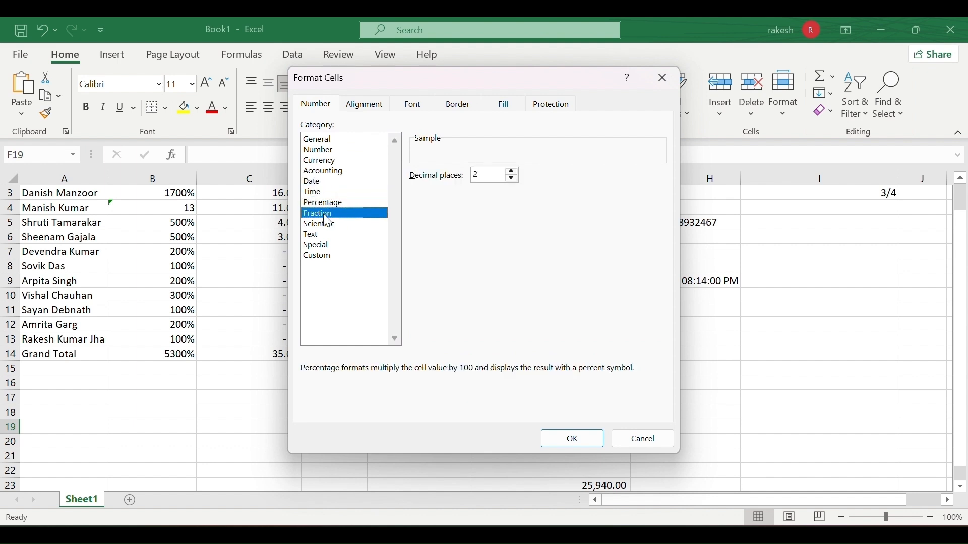
{"action": "left_click", "coordinate": [327, 224]}
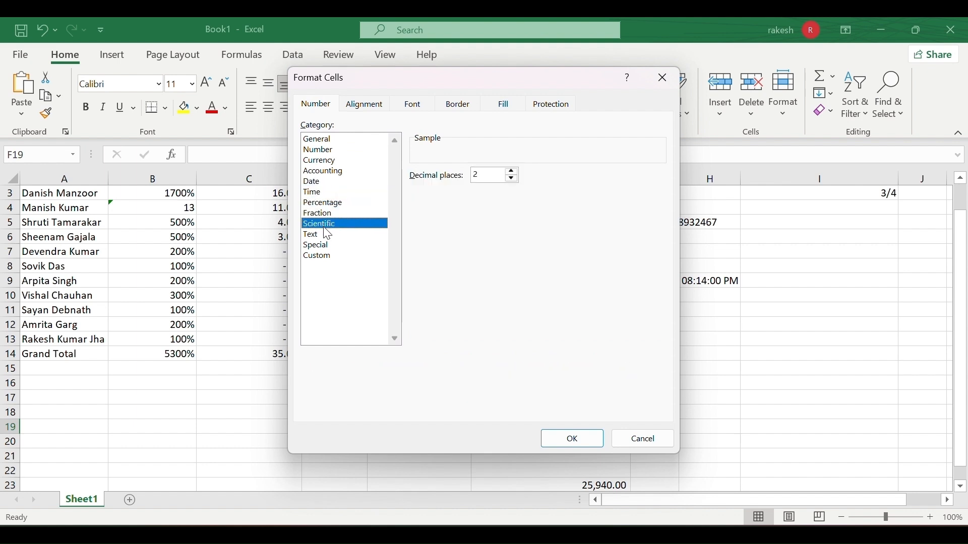
{"action": "left_click", "coordinate": [664, 78]}
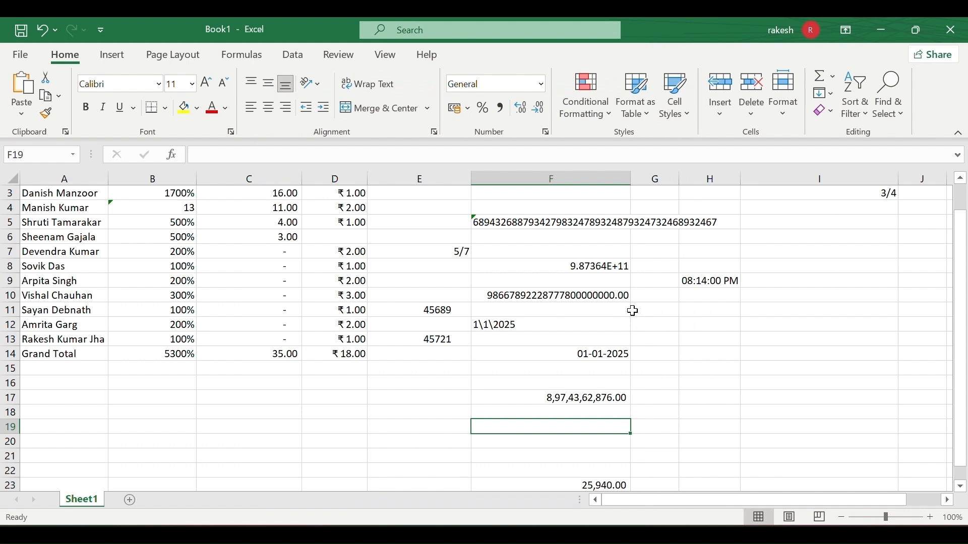
Inspect F10's long number and compare the number formats of F17, F20 and F13.
{"action": "left_click", "coordinate": [526, 297]}
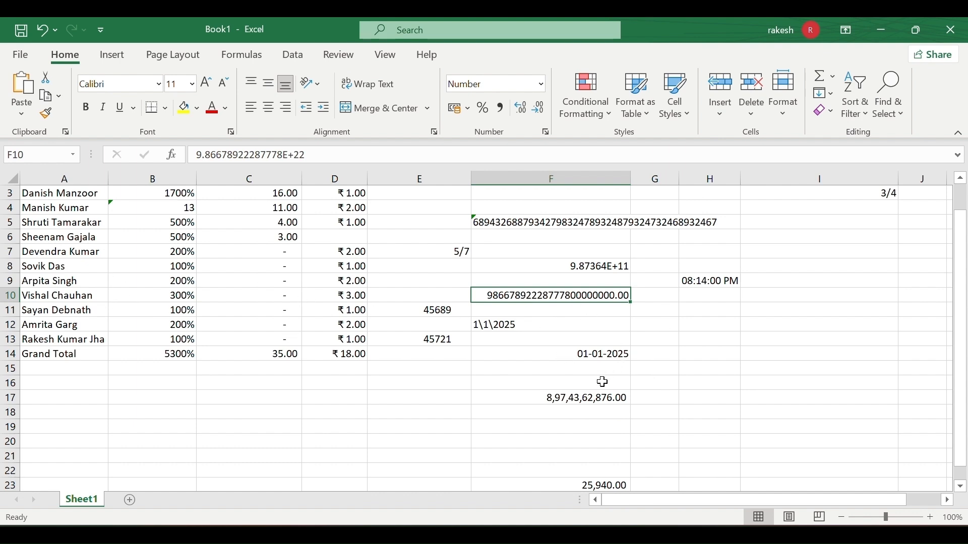
{"action": "left_click", "coordinate": [551, 399]}
{"action": "double_click", "coordinate": [551, 399]}
{"action": "left_click", "coordinate": [555, 416]}
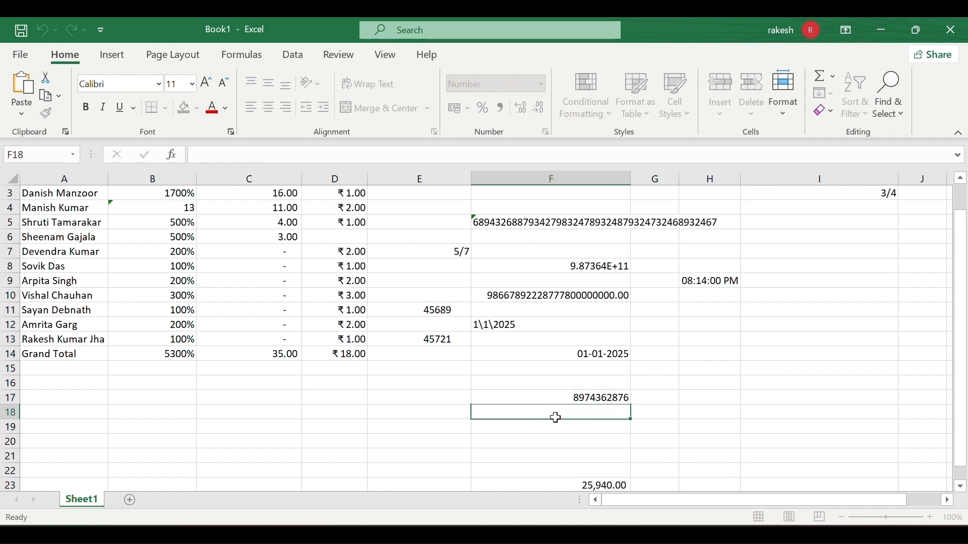
{"action": "left_click", "coordinate": [575, 398]}
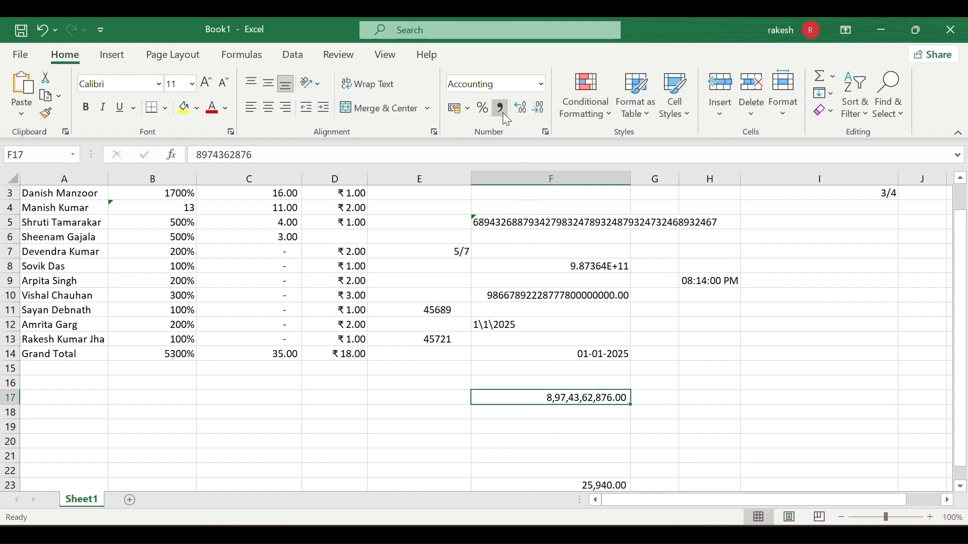
{"action": "left_click", "coordinate": [557, 440]}
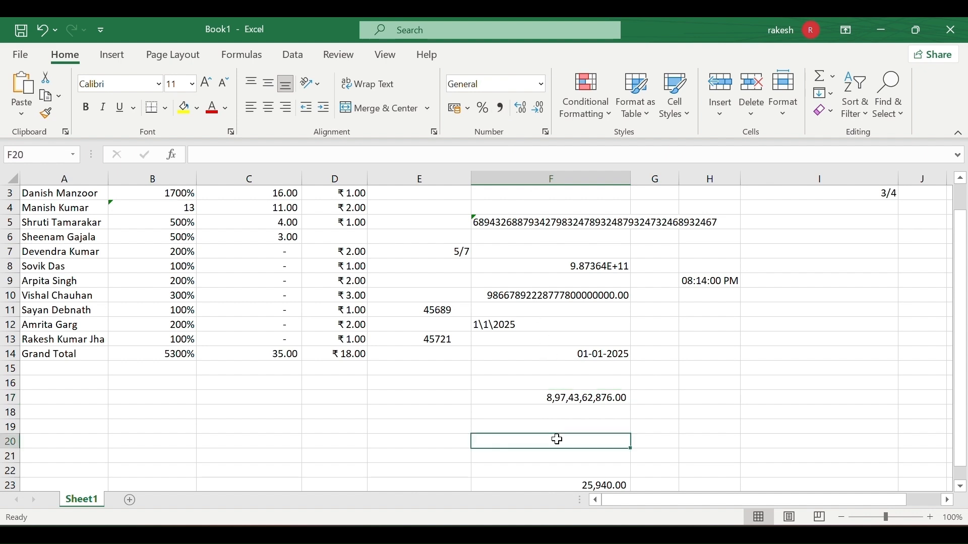
{"action": "left_click", "coordinate": [573, 394]}
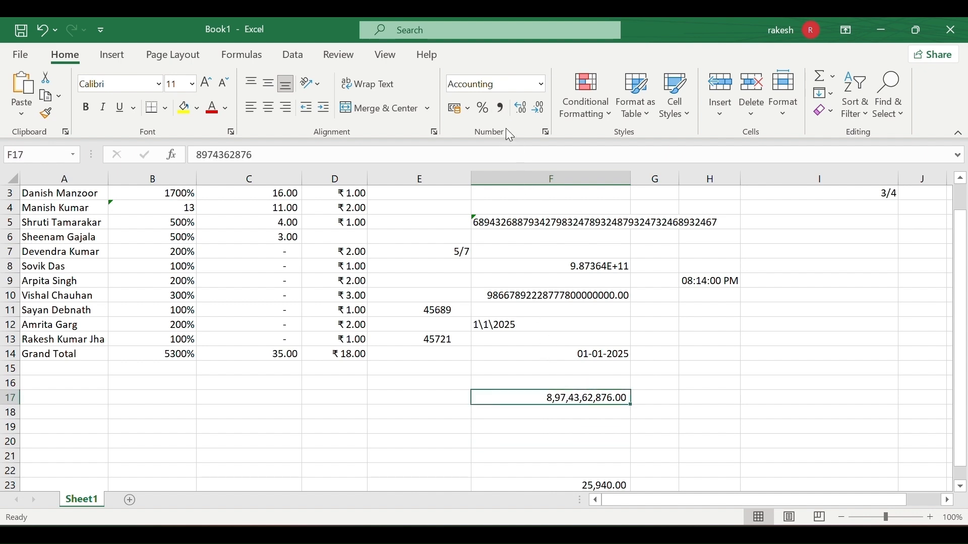
{"action": "left_click", "coordinate": [548, 341]}
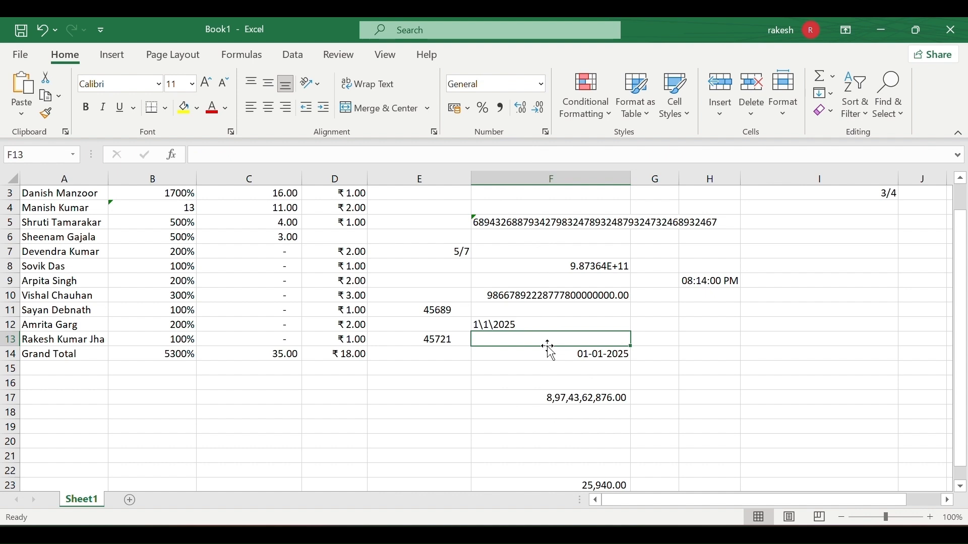
{"action": "left_click", "coordinate": [543, 397]}
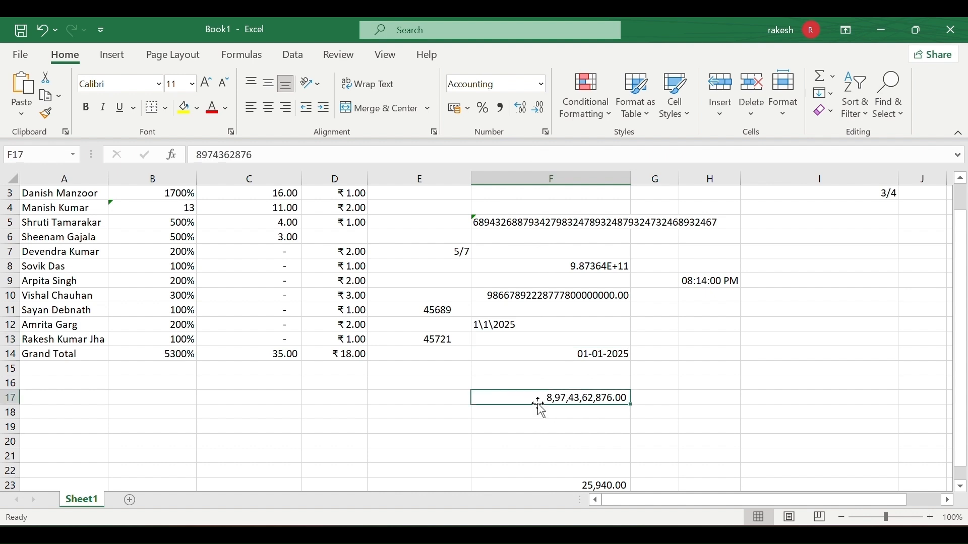
Switch F17 to the General number format and check the result.
{"action": "left_click", "coordinate": [542, 85]}
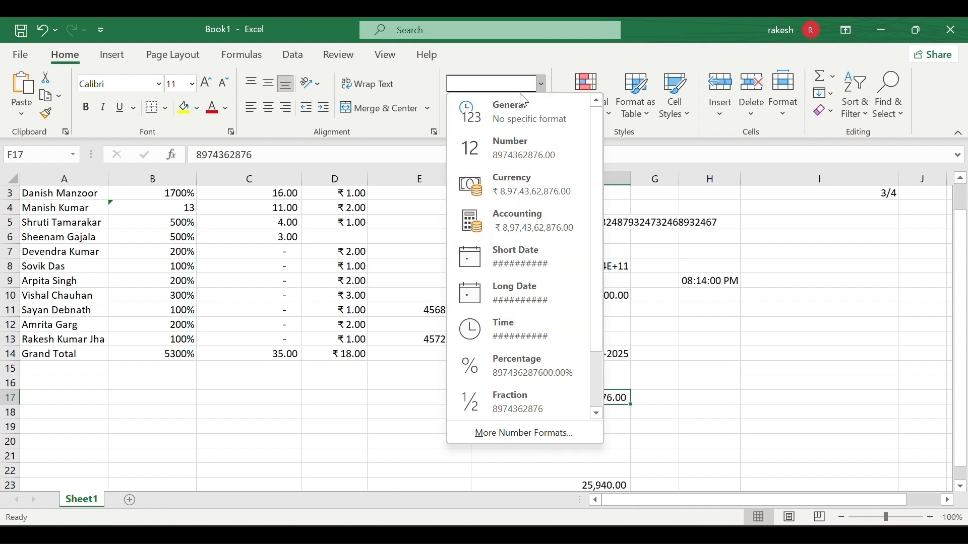
{"action": "left_click", "coordinate": [514, 109]}
{"action": "left_click", "coordinate": [530, 444]}
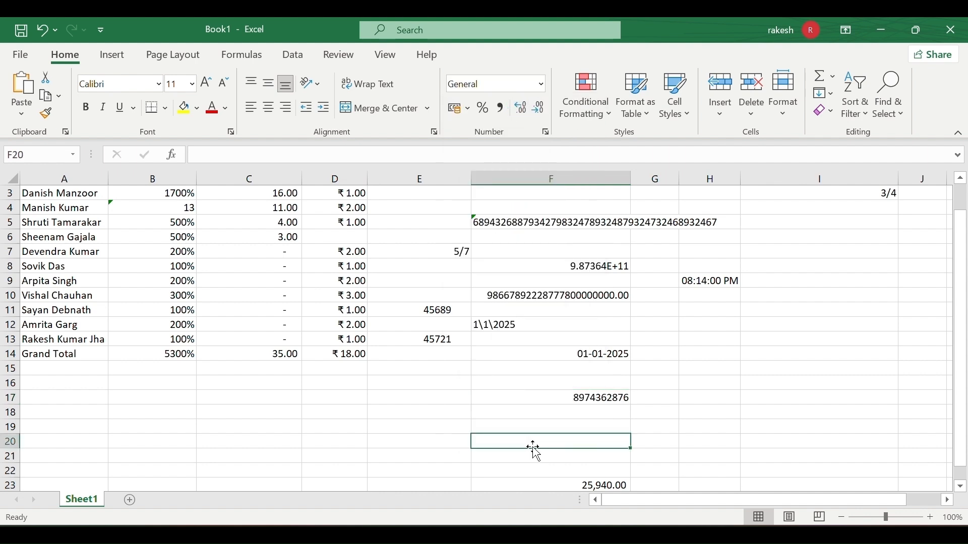
{"action": "left_click", "coordinate": [601, 398]}
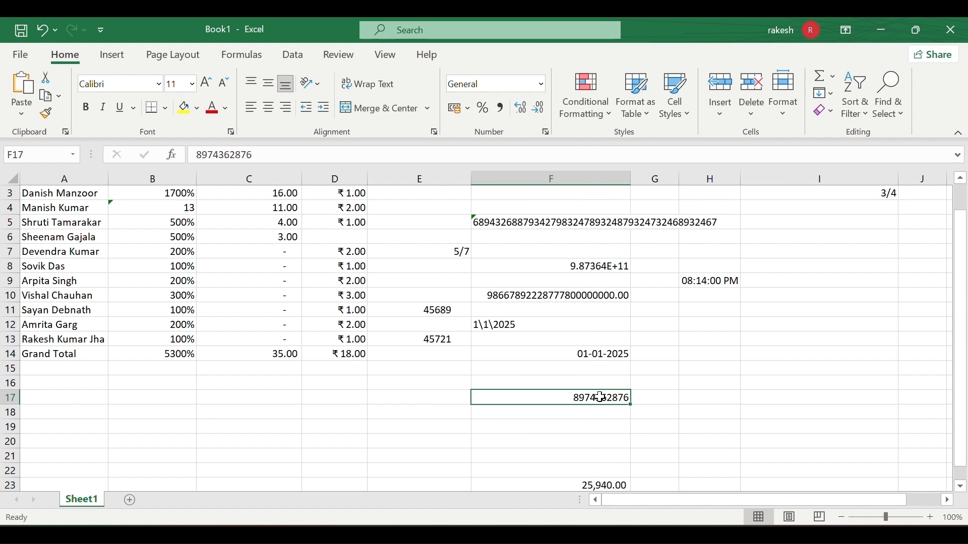
Apply Scientific format to F17 so it shows 8.97E+09.
{"action": "left_click", "coordinate": [542, 84]}
{"action": "scroll", "coordinate": [531, 247], "scroll_direction": "down", "scroll_amount": 1}
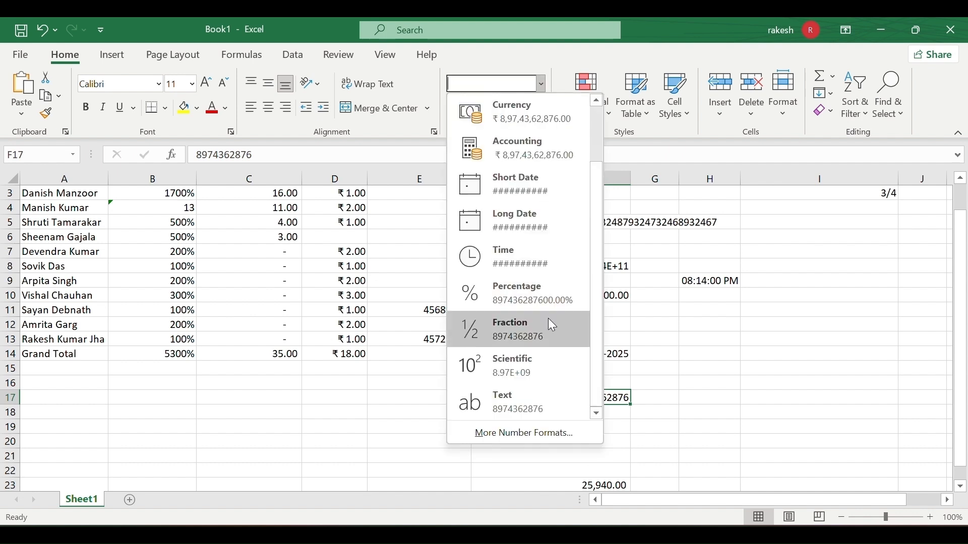
{"action": "left_click", "coordinate": [525, 361]}
{"action": "left_click", "coordinate": [514, 429]}
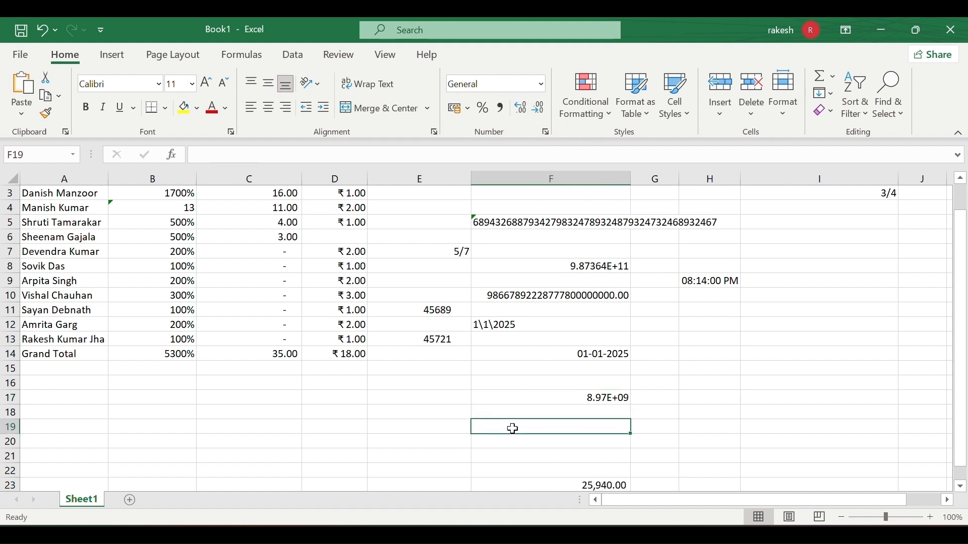
{"action": "left_click", "coordinate": [593, 400]}
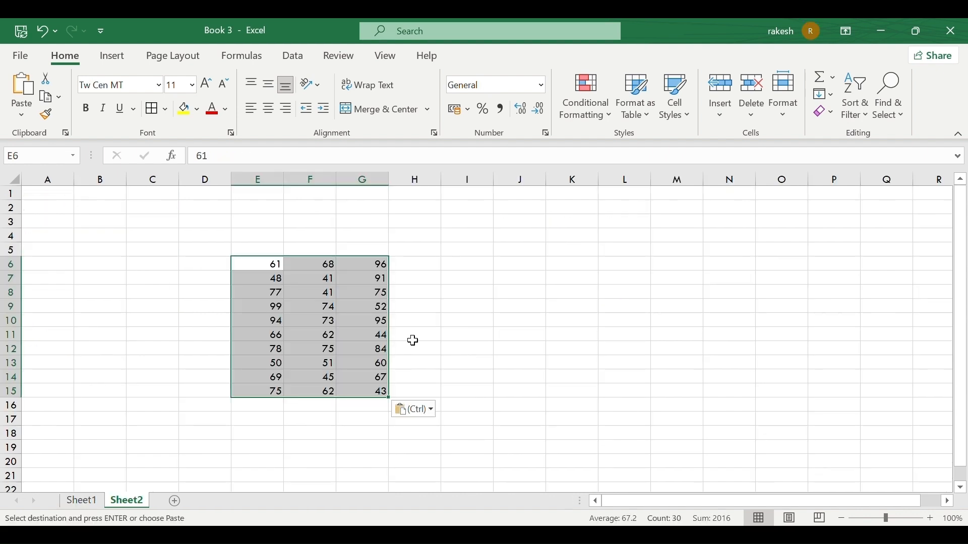
Fill row 10's values E10:G10 (94, 73, 95) with yellow.
{"action": "left_click", "coordinate": [417, 336]}
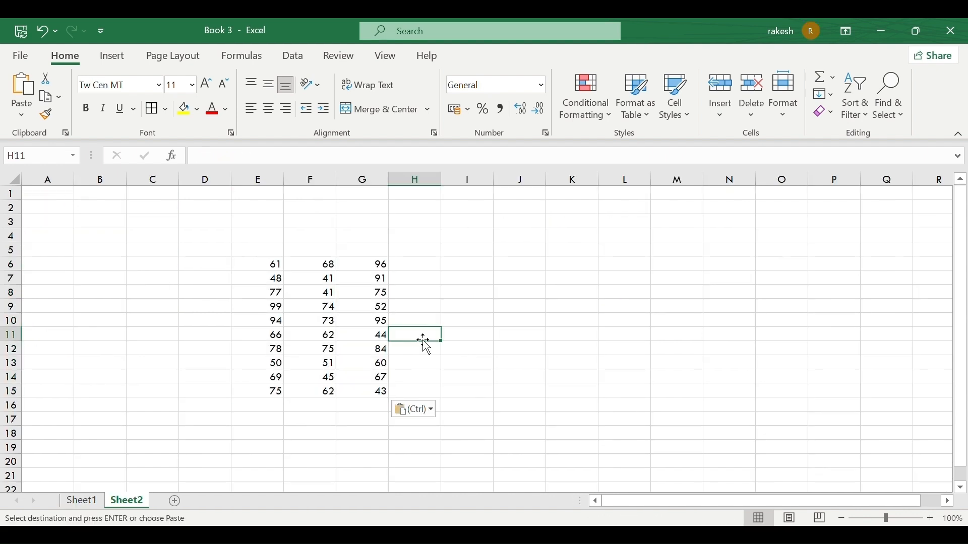
{"action": "left_click", "coordinate": [326, 320]}
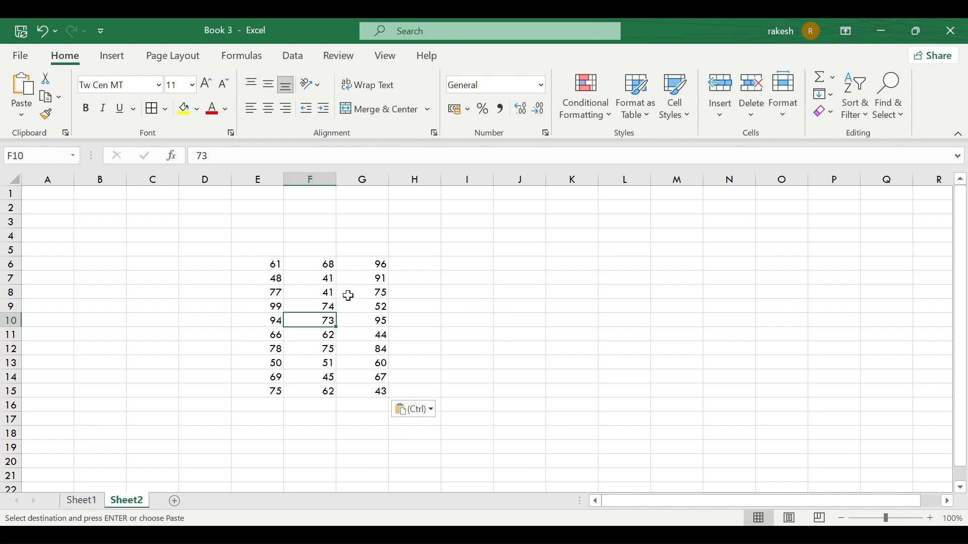
{"action": "left_click_drag", "start_coordinate": [261, 323], "coordinate": [370, 321]}
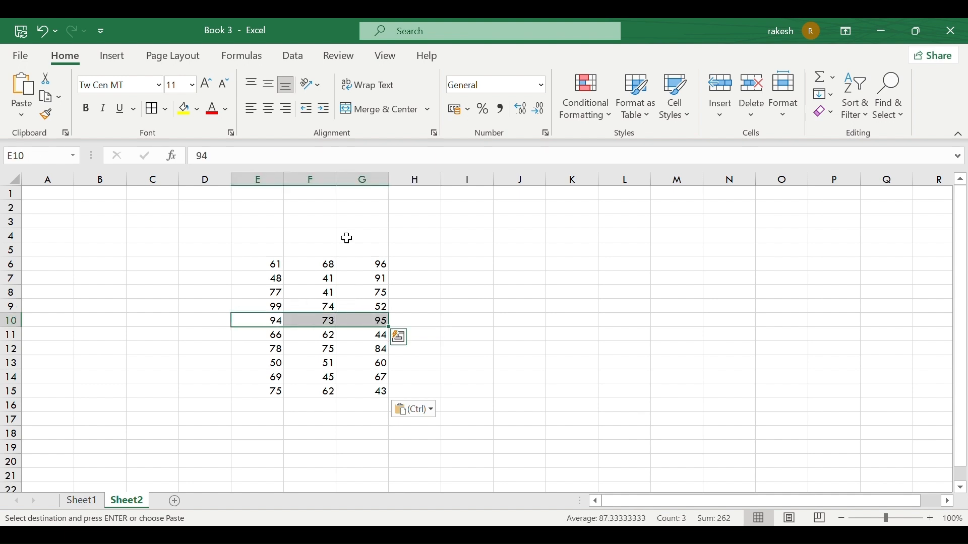
{"action": "left_click", "coordinate": [184, 108]}
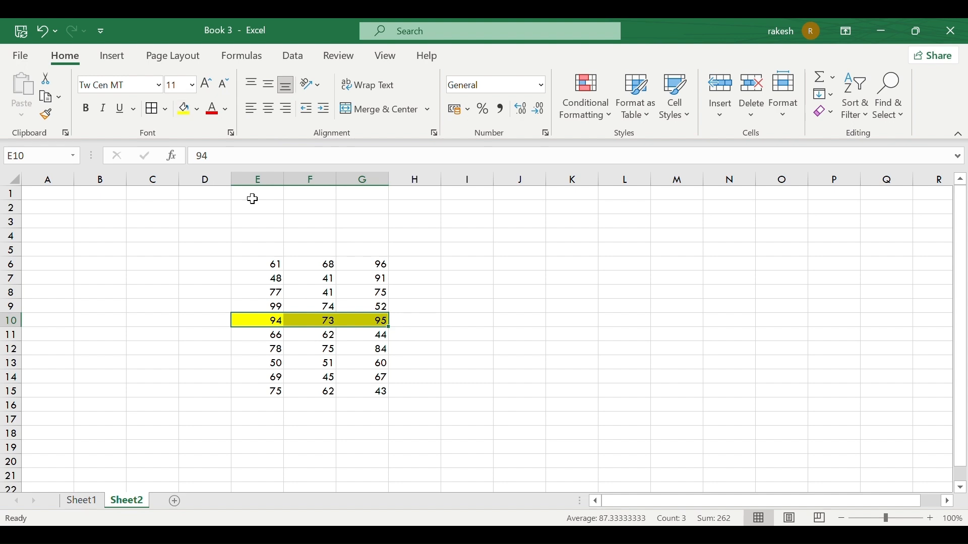
{"action": "left_click", "coordinate": [398, 337]}
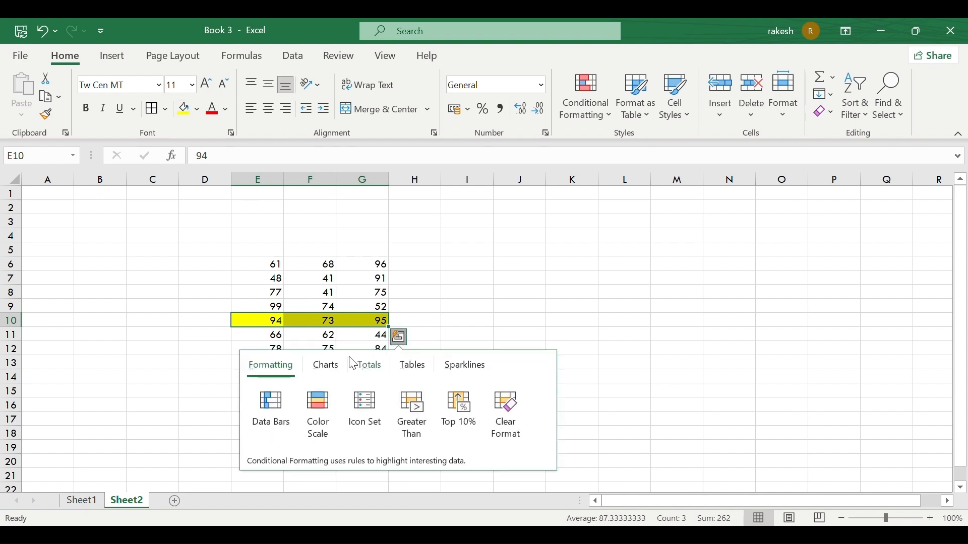
{"action": "left_click", "coordinate": [370, 365]}
{"action": "left_click", "coordinate": [447, 311]}
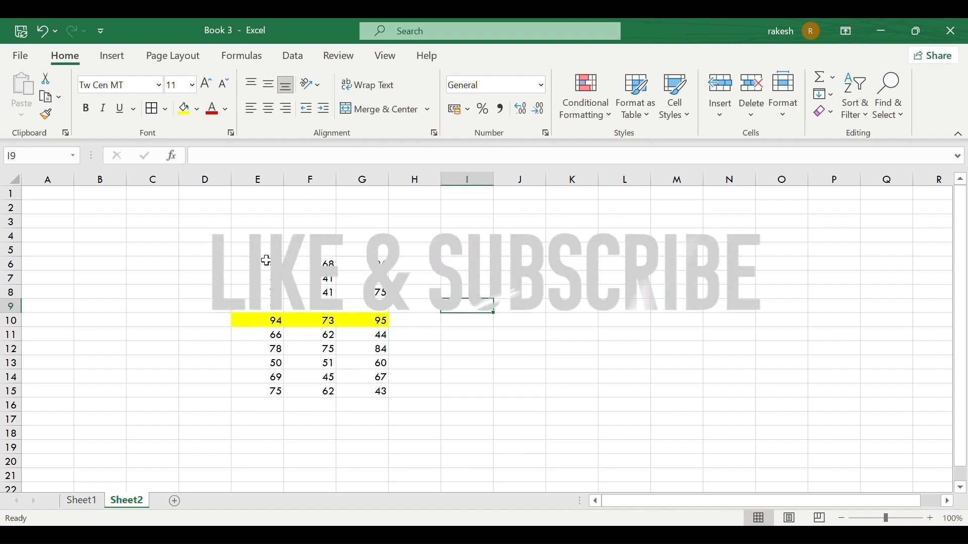
Centre-align all numbers in the block E6:G15.
{"action": "left_click_drag", "start_coordinate": [266, 261], "coordinate": [363, 385]}
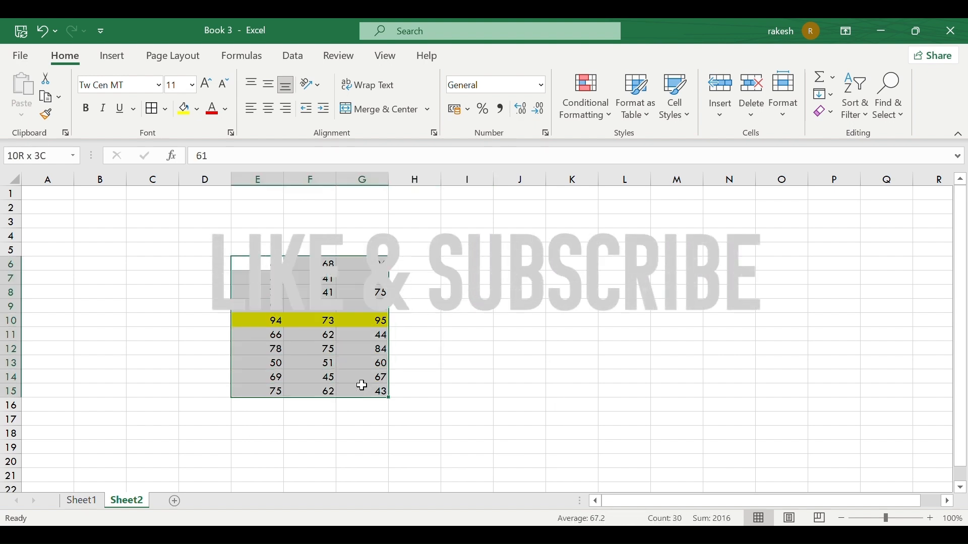
{"action": "left_click", "coordinate": [266, 109]}
{"action": "left_click", "coordinate": [286, 333]}
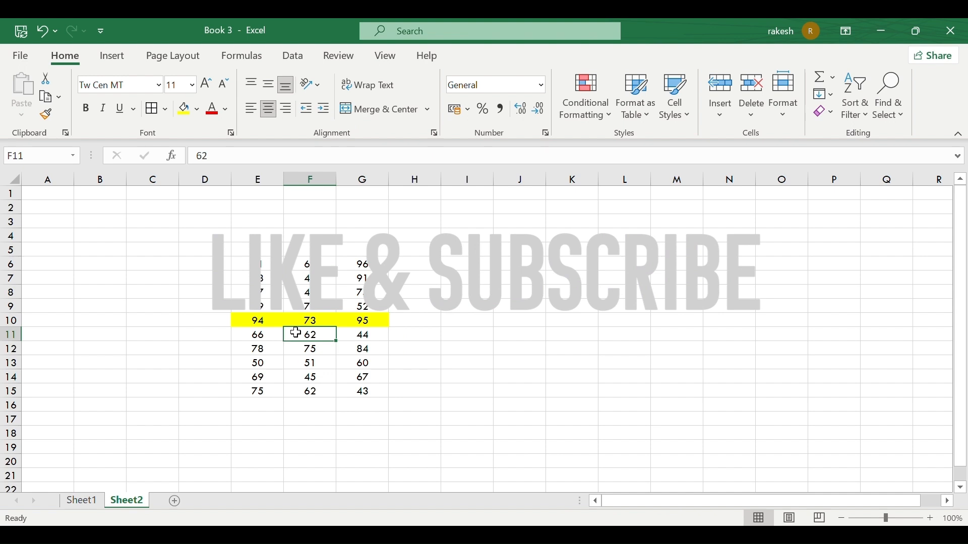
{"action": "left_click", "coordinate": [322, 323]}
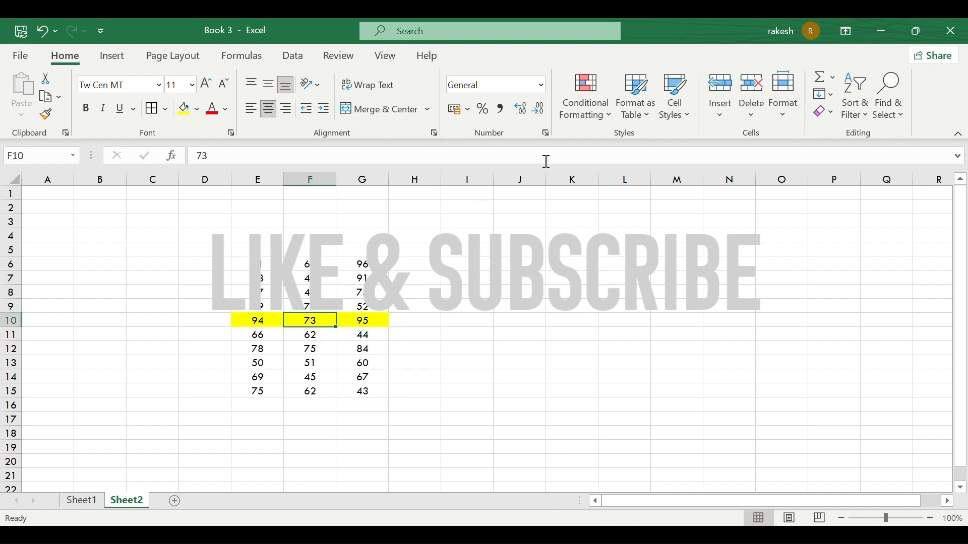
{"action": "left_click", "coordinate": [726, 116]}
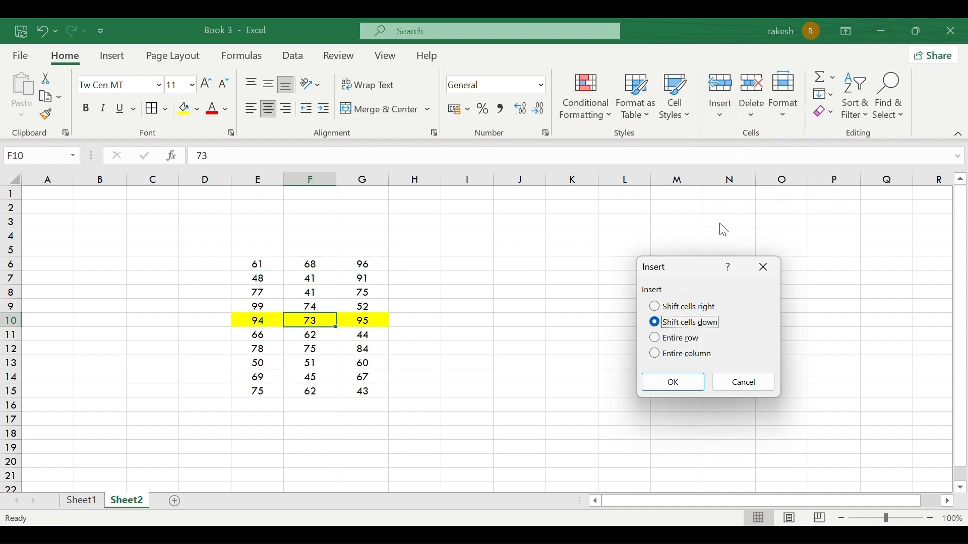
{"action": "left_click", "coordinate": [693, 311]}
{"action": "left_click", "coordinate": [674, 384]}
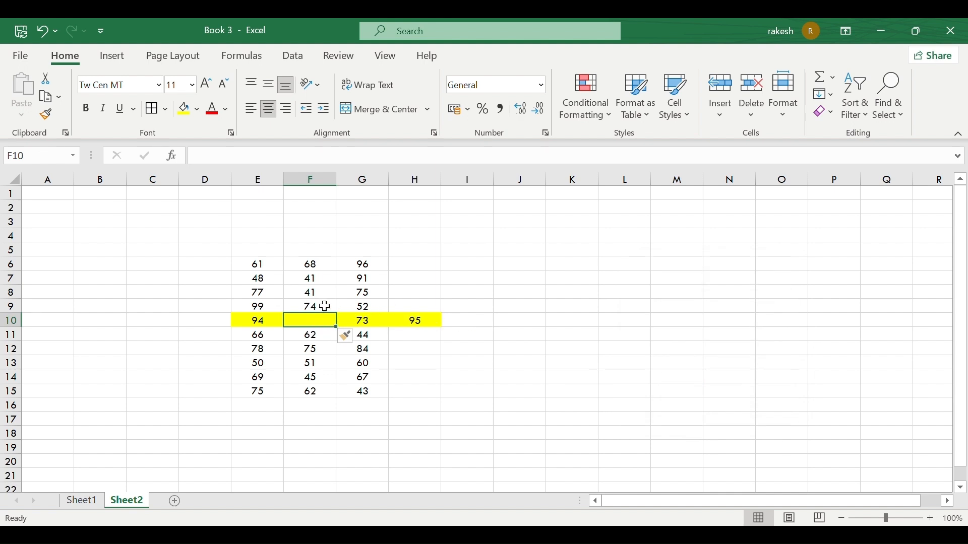
{"action": "left_click", "coordinate": [721, 108]}
{"action": "left_click", "coordinate": [754, 134]}
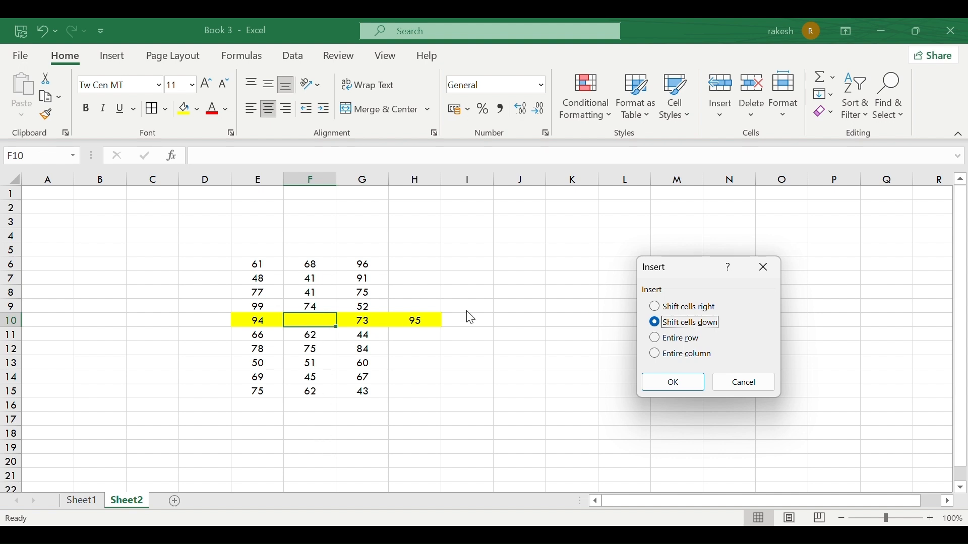
{"action": "left_click", "coordinate": [686, 385]}
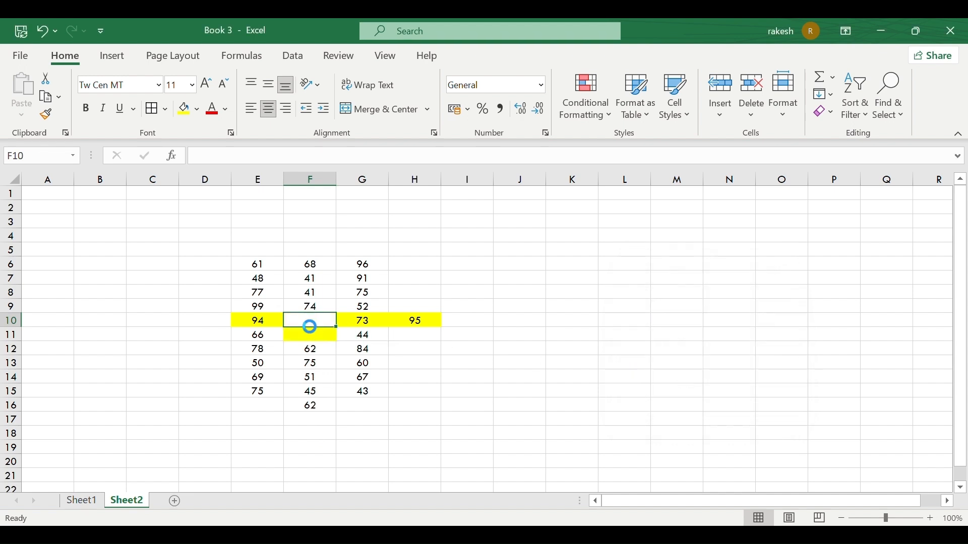
{"action": "key", "text": "ctrl+z"}
{"action": "key", "text": "ctrl+z"}
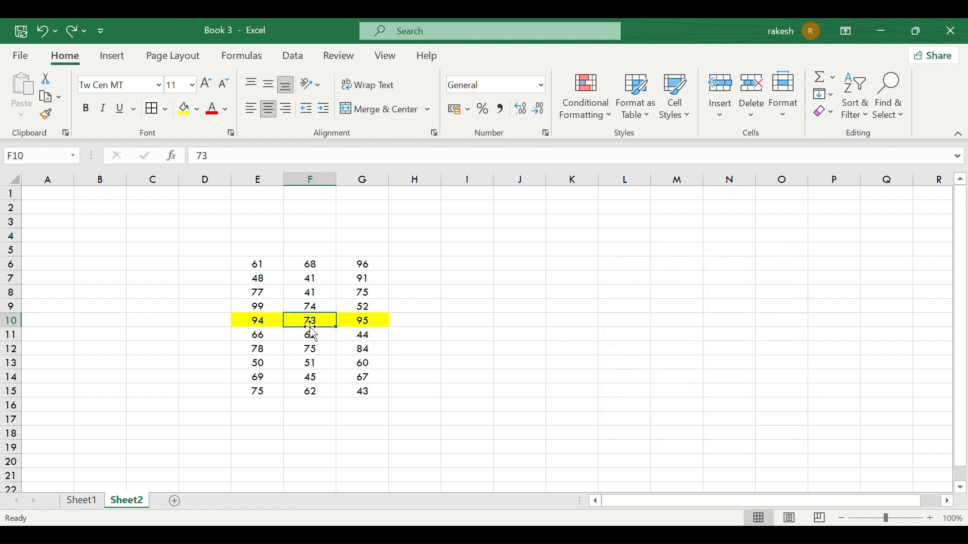
Insert an entire blank row 10 above the yellow row via Insert Cells.
{"action": "left_click", "coordinate": [718, 117]}
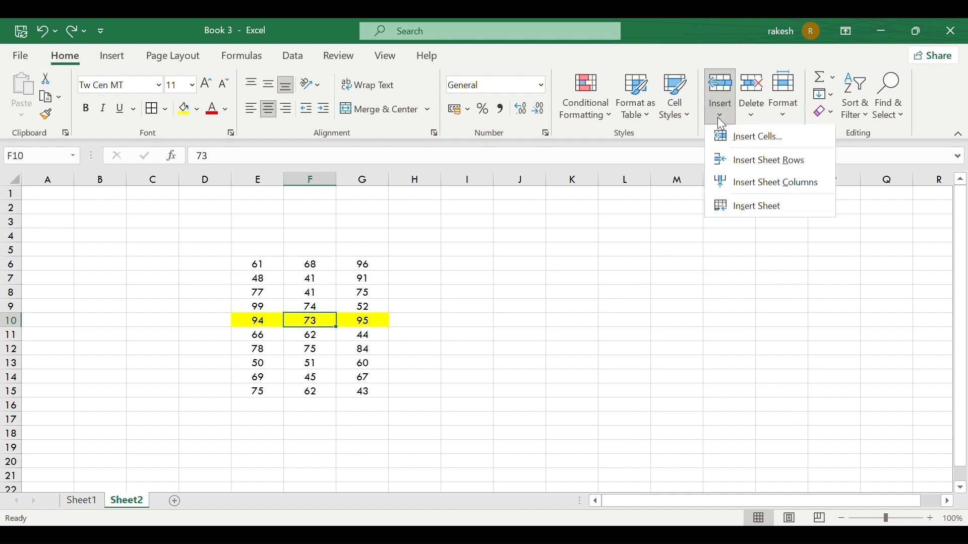
{"action": "left_click", "coordinate": [737, 136]}
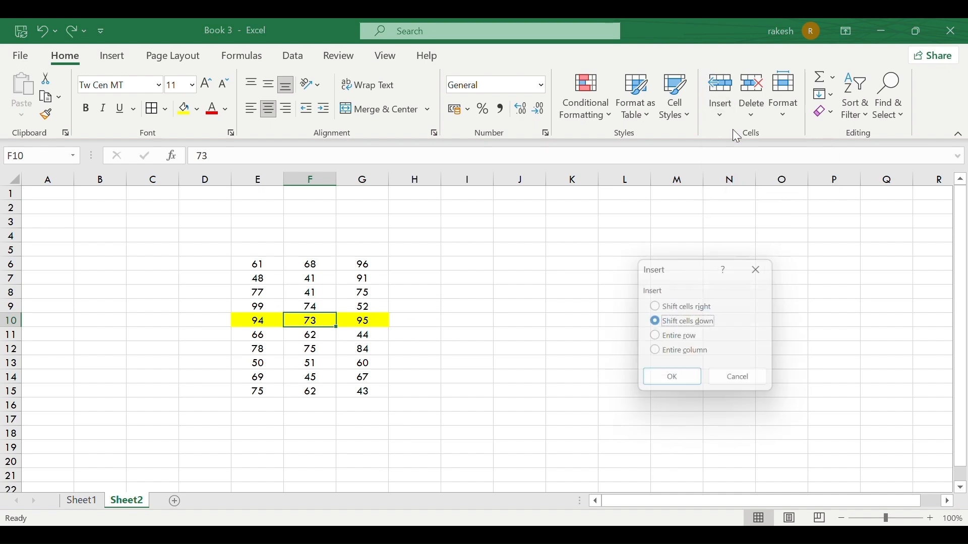
{"action": "left_click", "coordinate": [683, 340]}
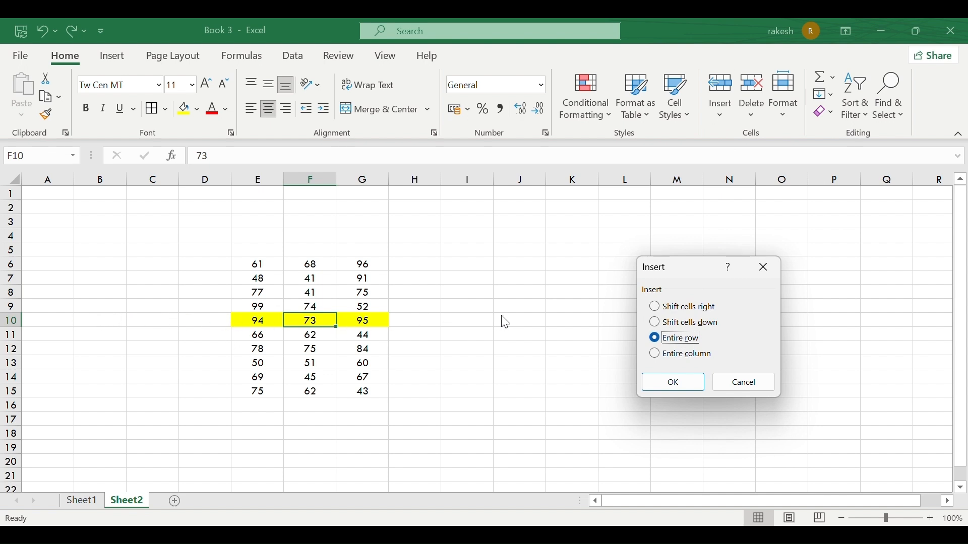
{"action": "left_click", "coordinate": [673, 383]}
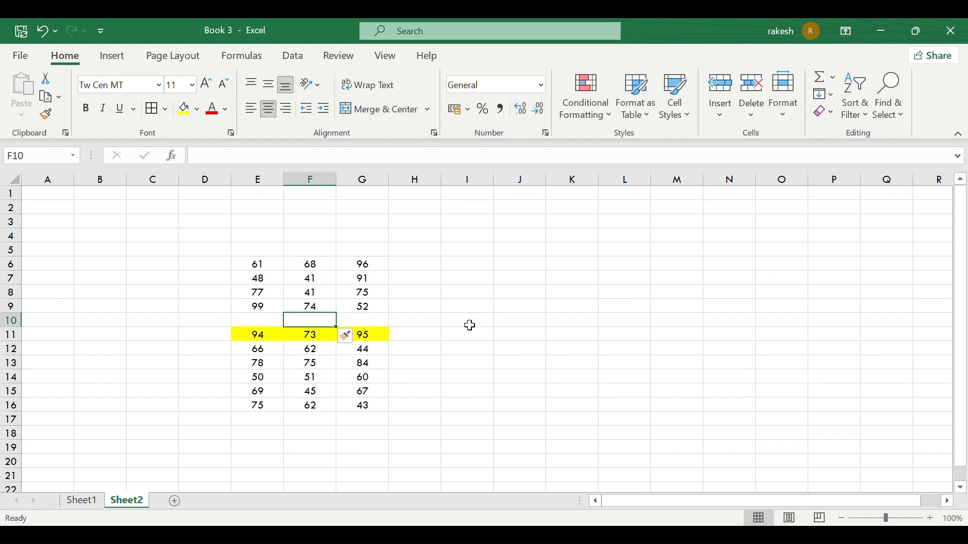
Insert an entire blank column F into the number block via Insert Cells.
{"action": "left_click", "coordinate": [719, 116]}
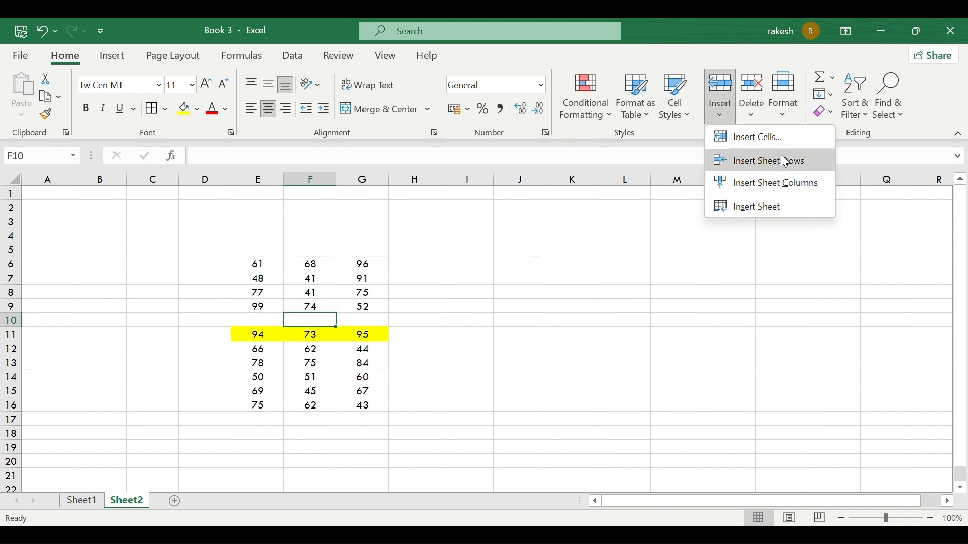
{"action": "left_click", "coordinate": [769, 141]}
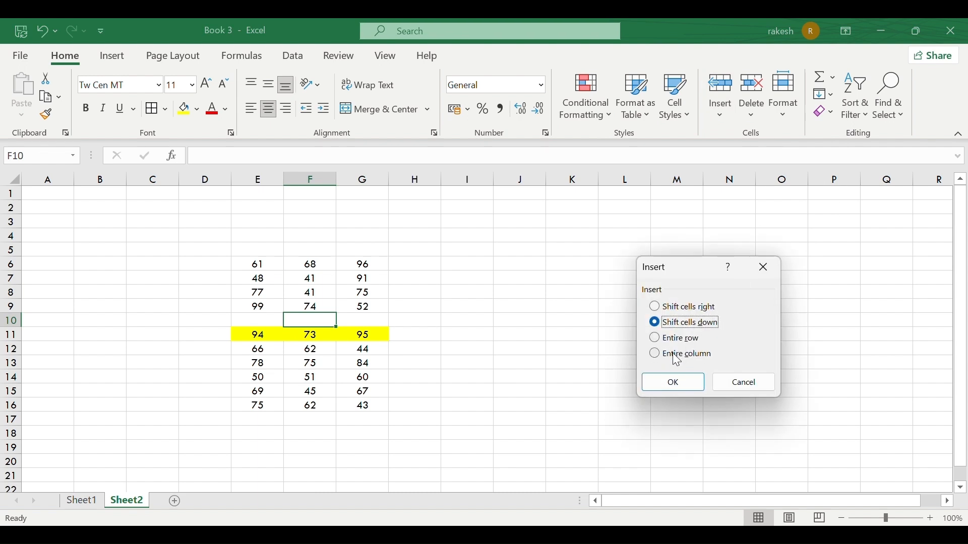
{"action": "left_click", "coordinate": [674, 356]}
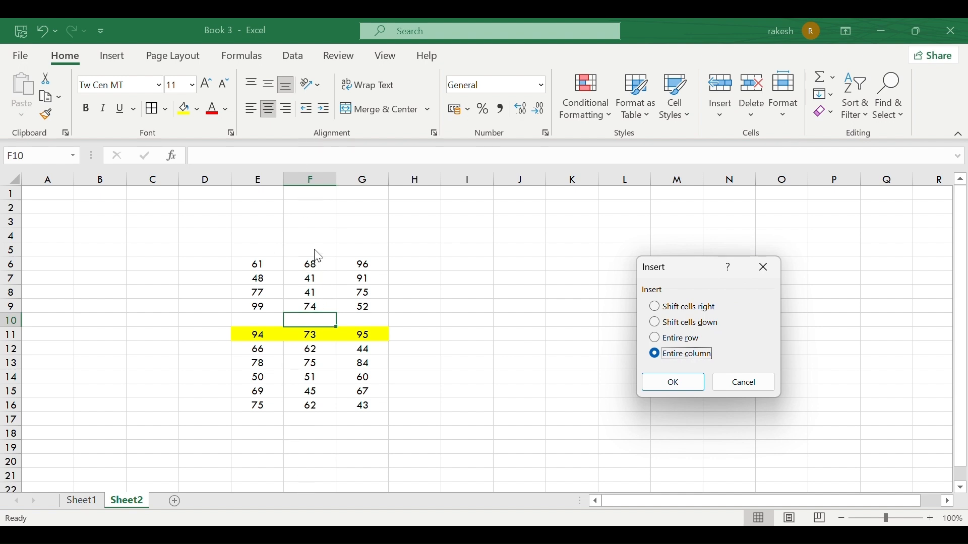
{"action": "left_click", "coordinate": [658, 386]}
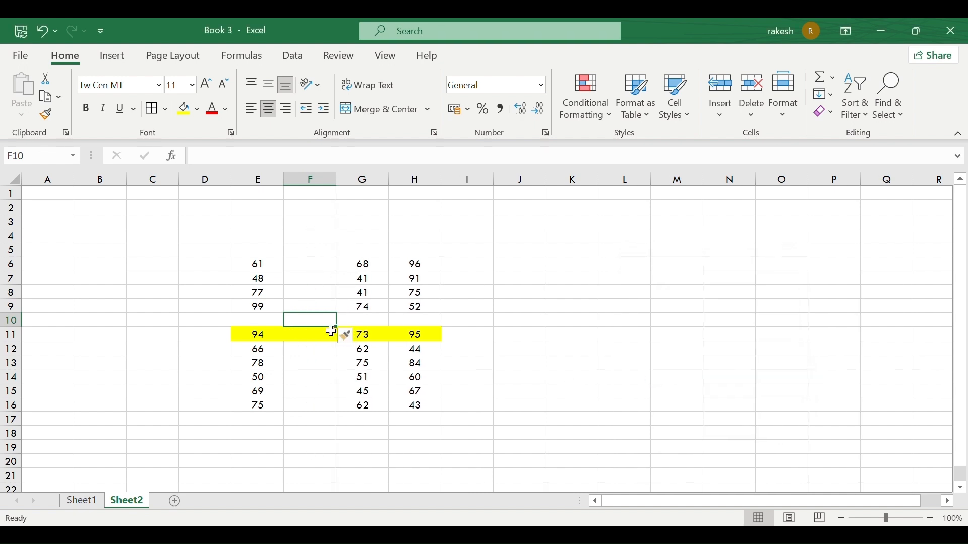
Cancel the Insert Cells dialog and insert a new blank worksheet, Sheet3.
{"action": "left_click", "coordinate": [728, 121]}
{"action": "left_click", "coordinate": [757, 149]}
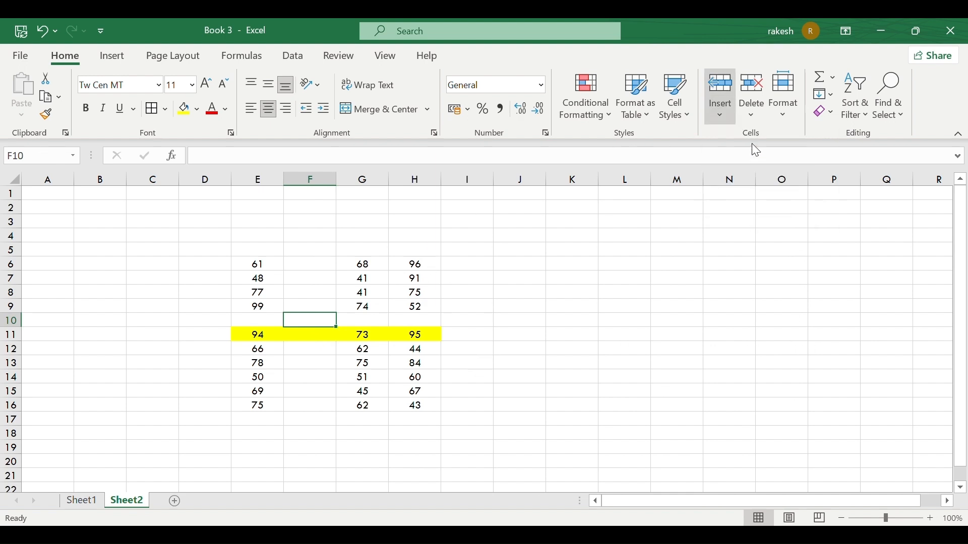
{"action": "left_click", "coordinate": [748, 384]}
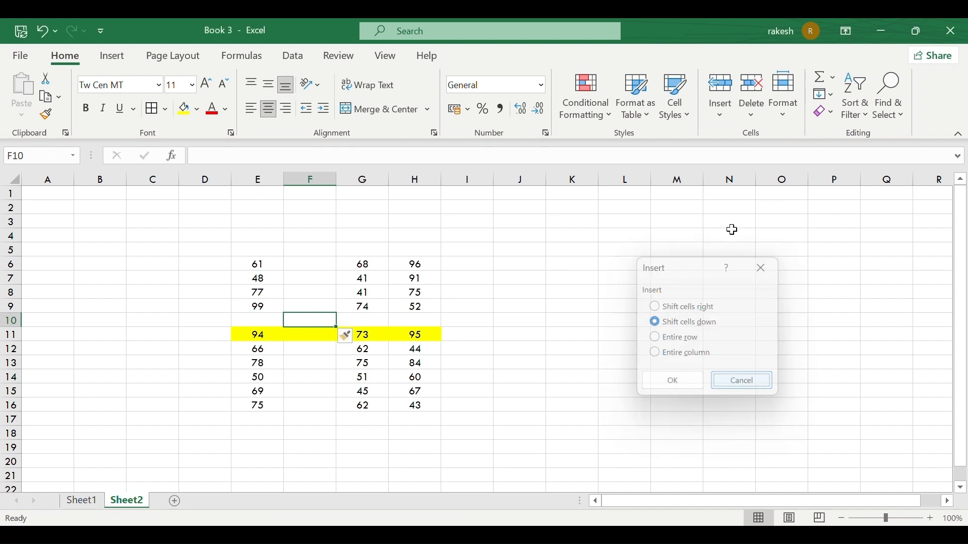
{"action": "left_click", "coordinate": [722, 120]}
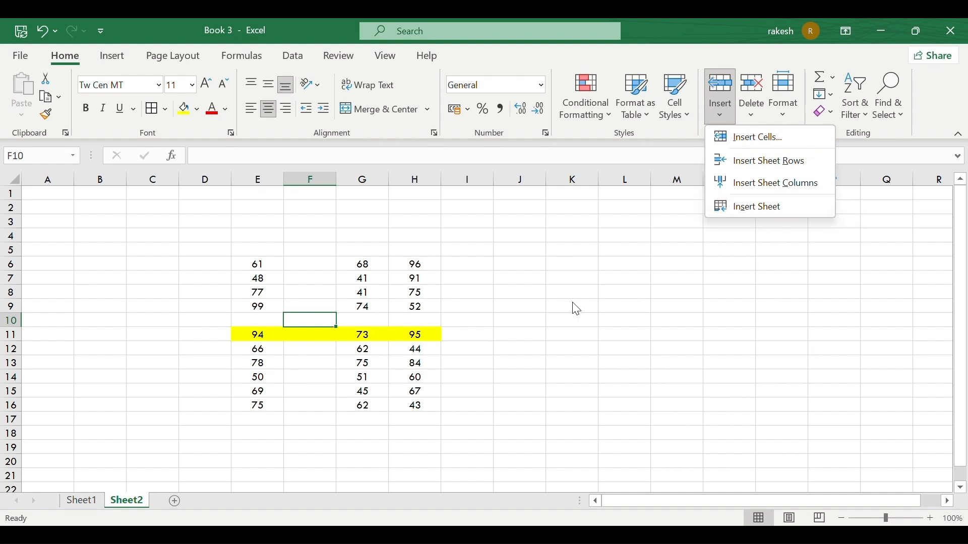
{"action": "left_click", "coordinate": [751, 207]}
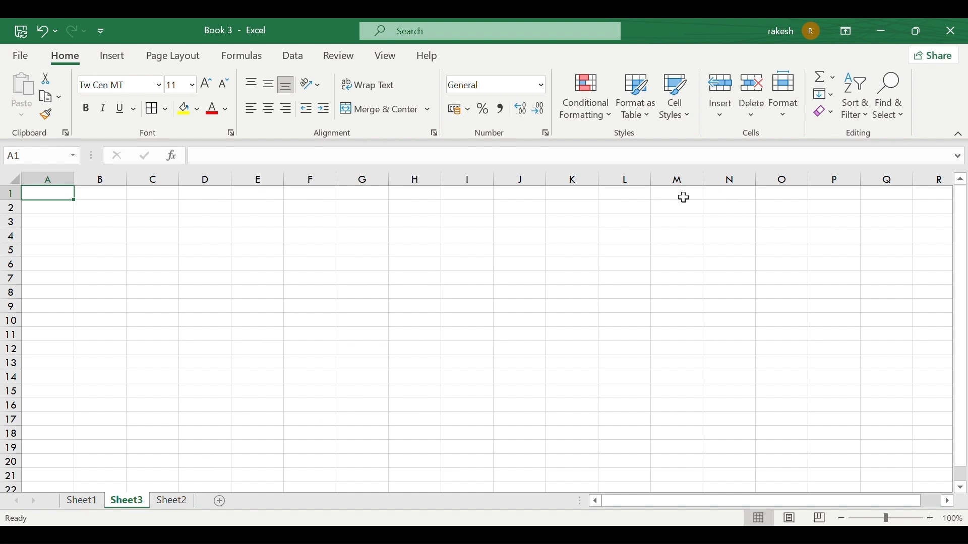
Return to Sheet1's REPORT CARD table.
{"action": "left_click", "coordinate": [718, 121]}
{"action": "left_click", "coordinate": [718, 121]}
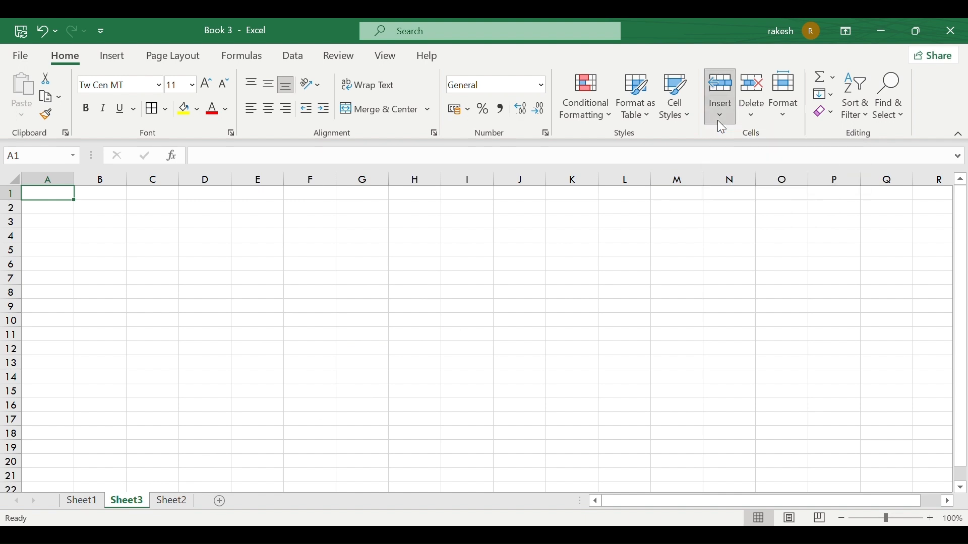
{"action": "left_click", "coordinate": [756, 110]}
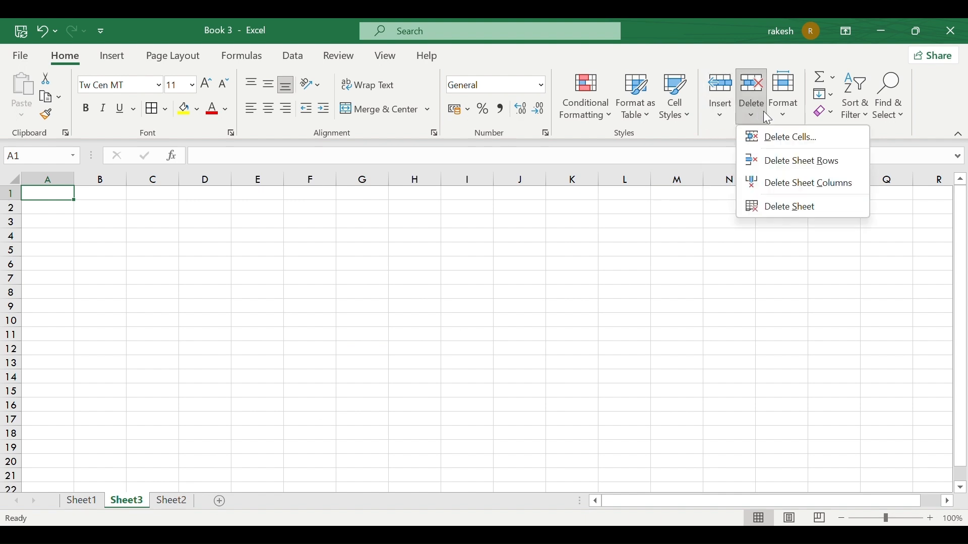
{"action": "left_click", "coordinate": [89, 496]}
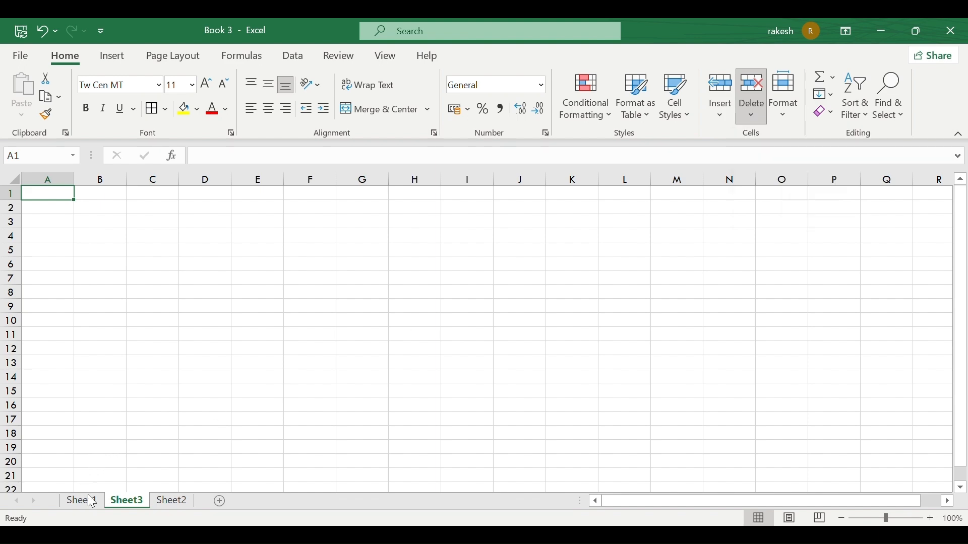
{"action": "left_click", "coordinate": [91, 502]}
{"action": "left_click", "coordinate": [423, 320]}
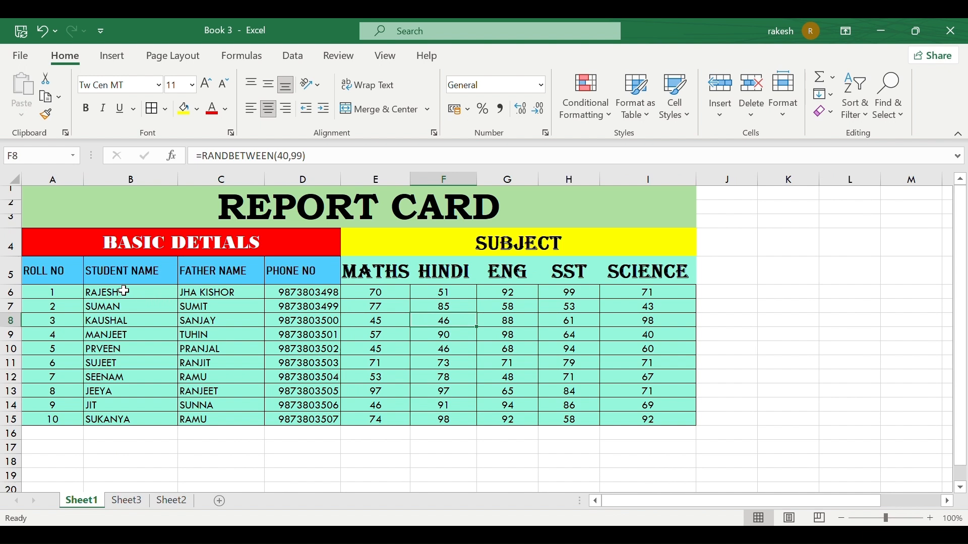
{"action": "left_click_drag", "start_coordinate": [130, 290], "coordinate": [312, 416]}
{"action": "left_click", "coordinate": [312, 417]}
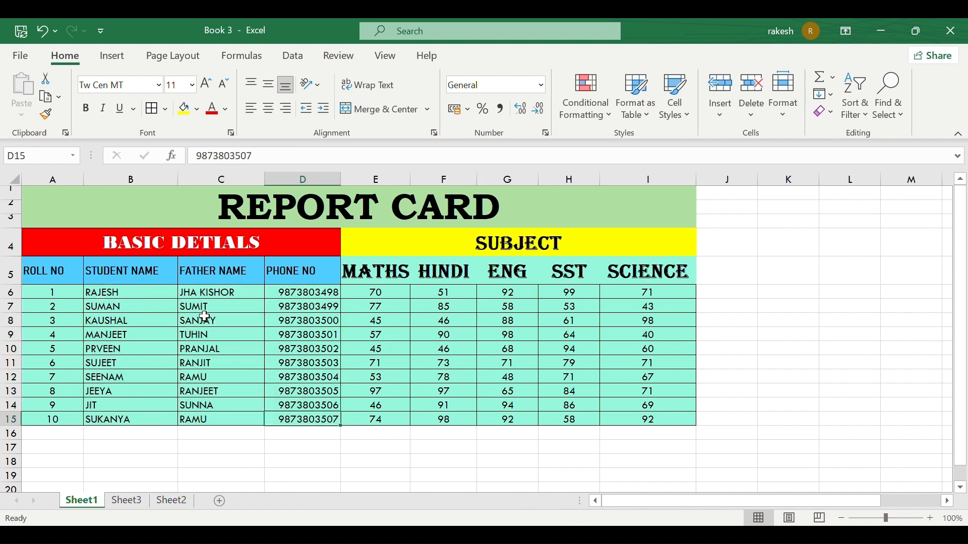
{"action": "left_click", "coordinate": [204, 335]}
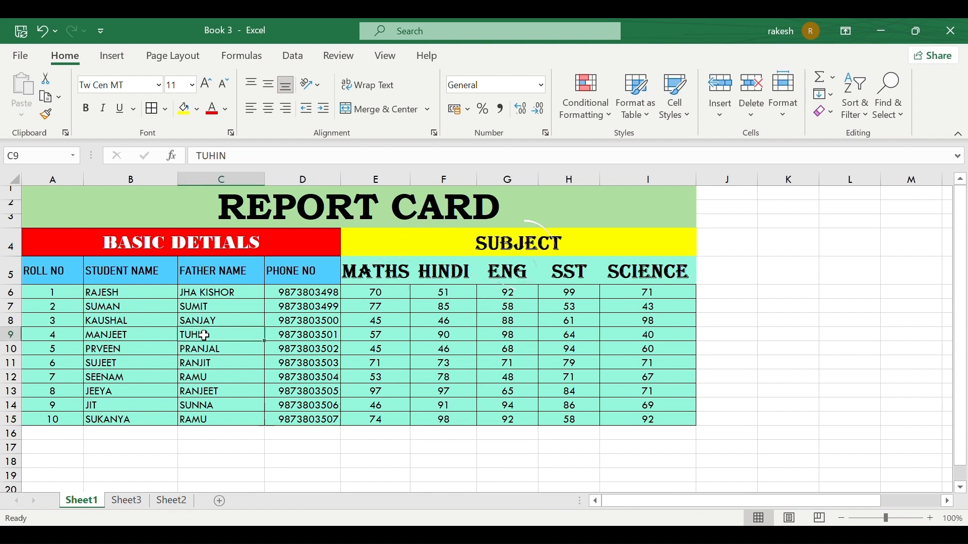
{"action": "left_click", "coordinate": [750, 114]}
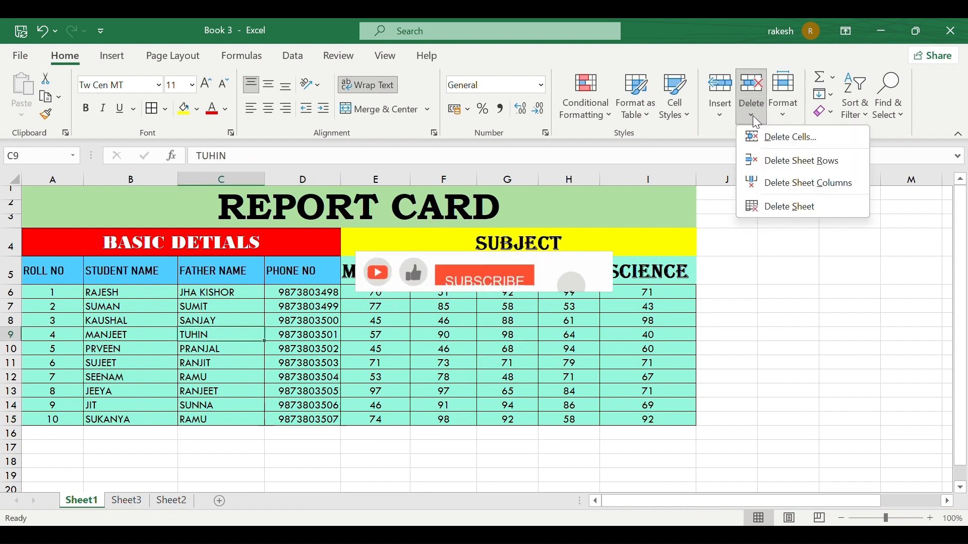
{"action": "key", "text": "Escape"}
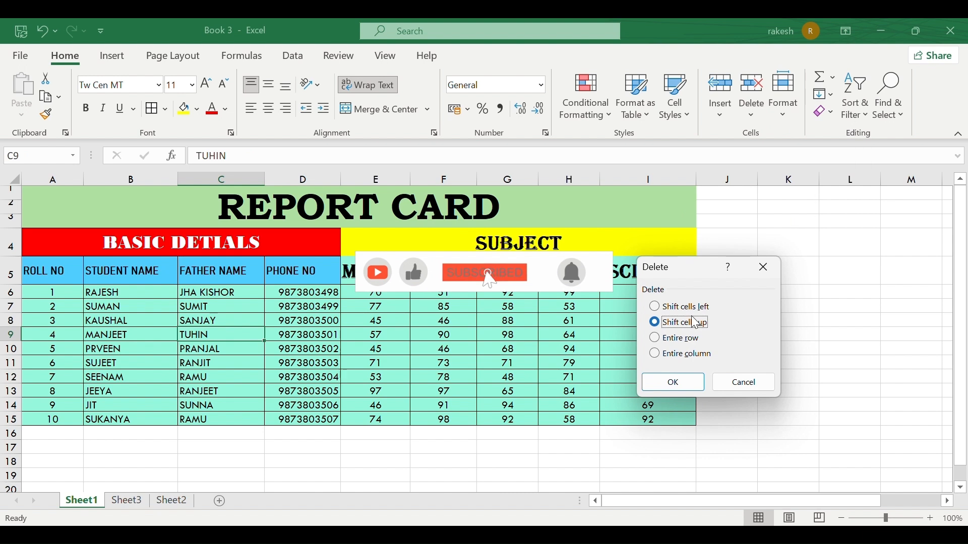
{"action": "left_click", "coordinate": [664, 308]}
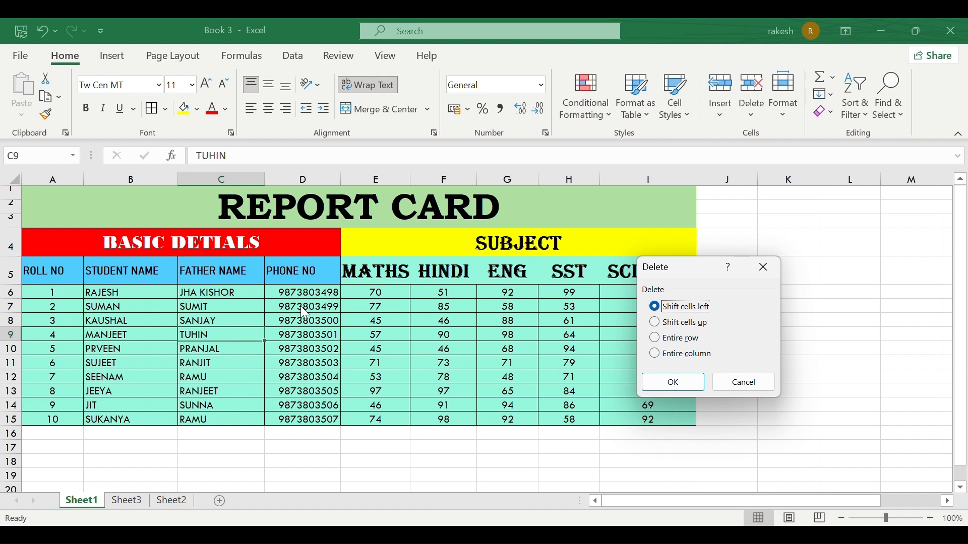
{"action": "left_click", "coordinate": [685, 379]}
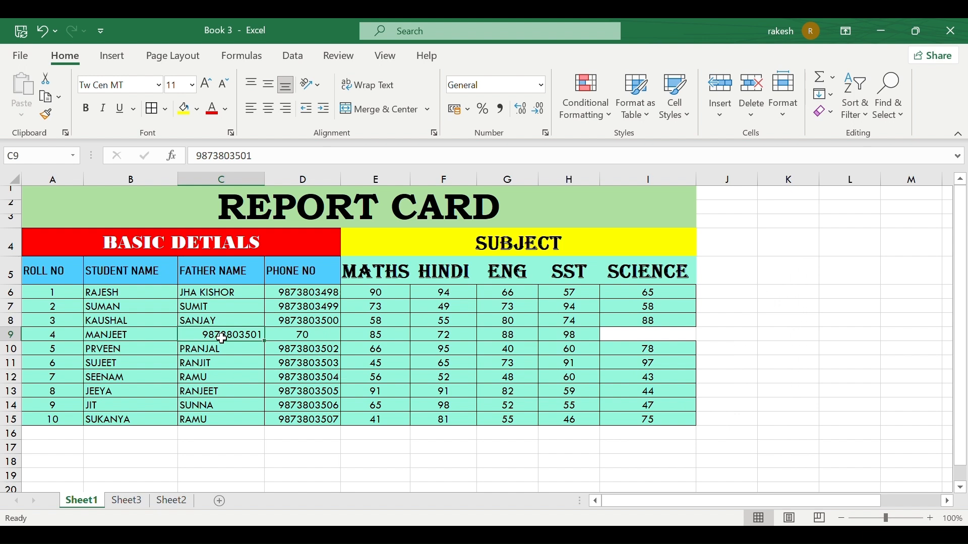
{"action": "key", "text": "ctrl+z"}
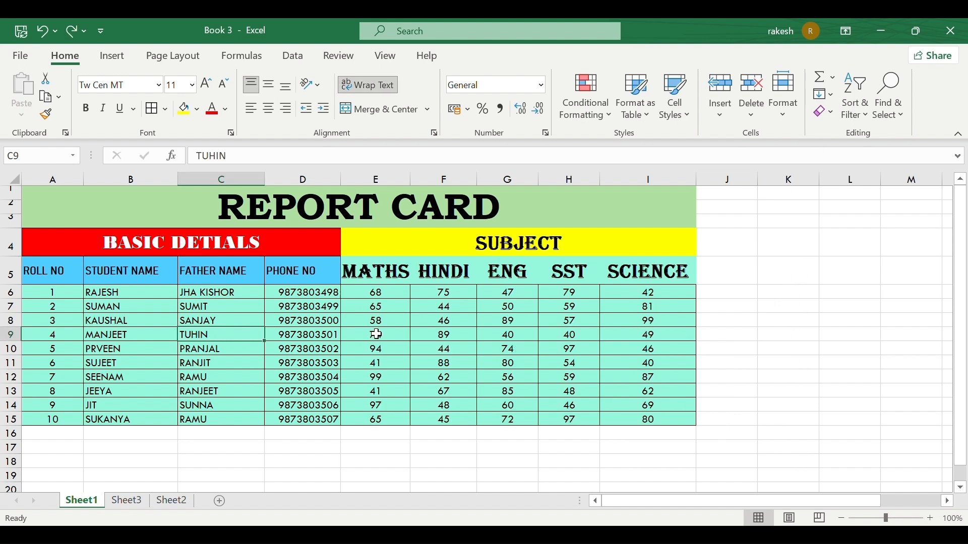
{"action": "left_click", "coordinate": [753, 112]}
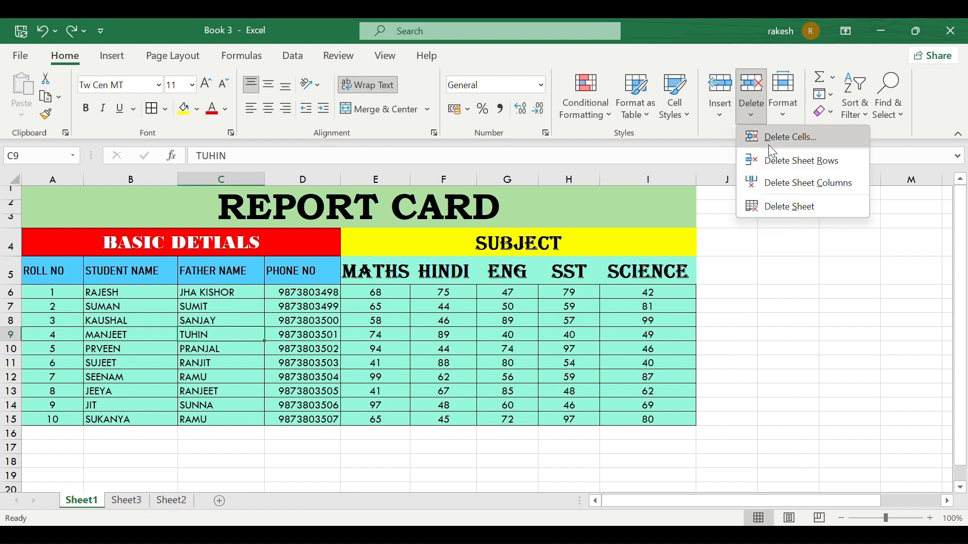
{"action": "left_click", "coordinate": [771, 148]}
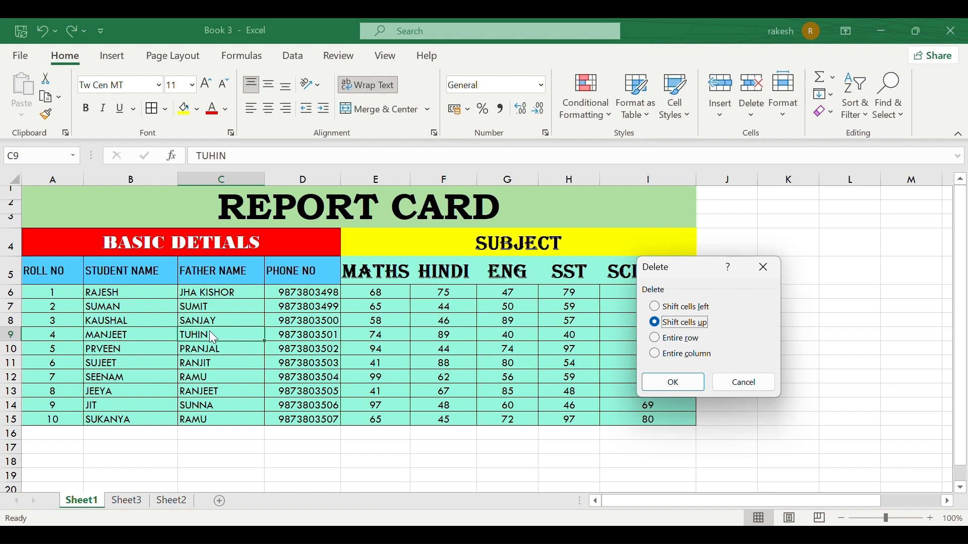
{"action": "left_click", "coordinate": [673, 382]}
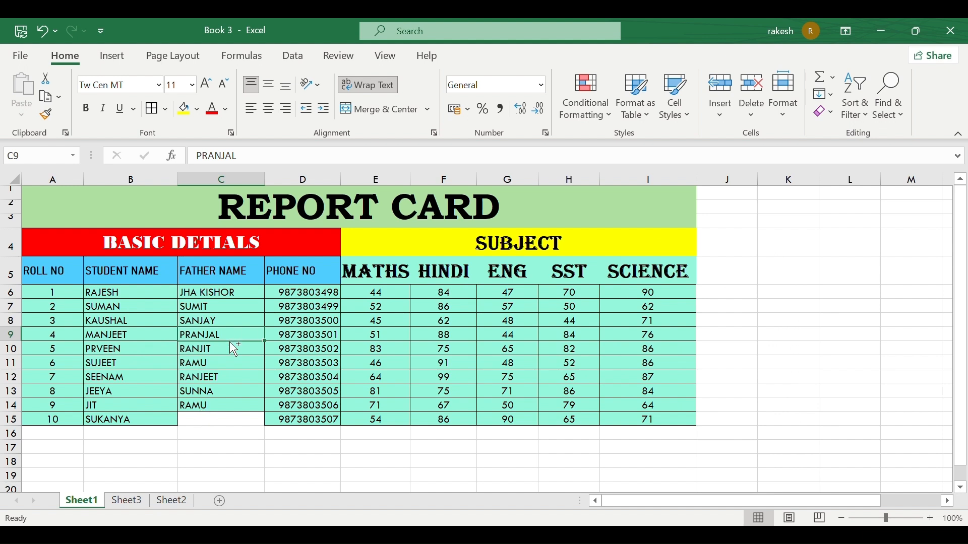
{"action": "key", "text": "ctrl+z"}
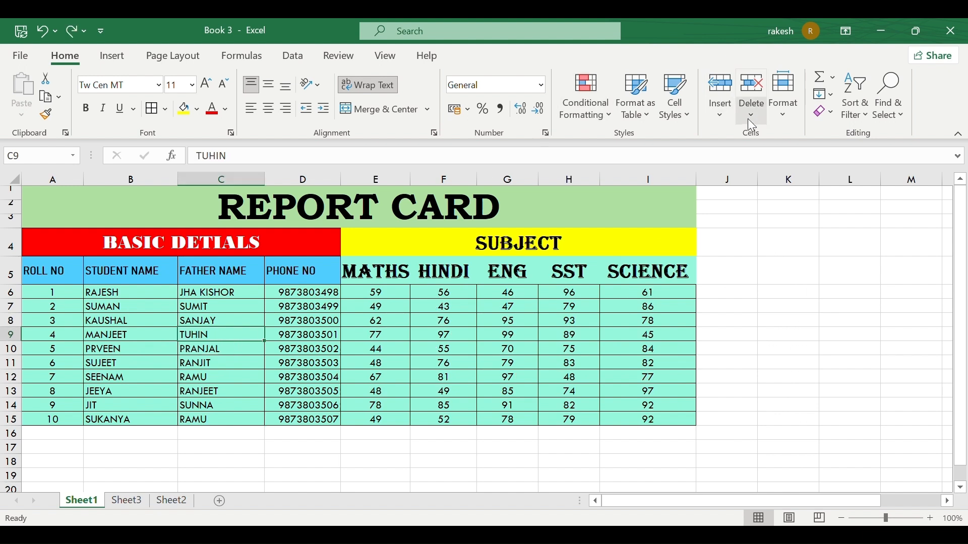
{"action": "left_click", "coordinate": [751, 123]}
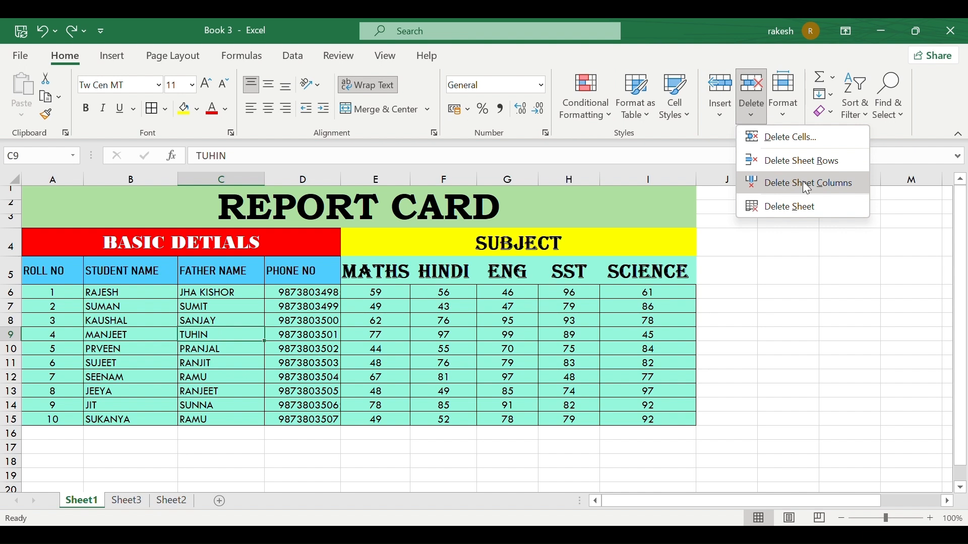
{"action": "left_click", "coordinate": [821, 136]}
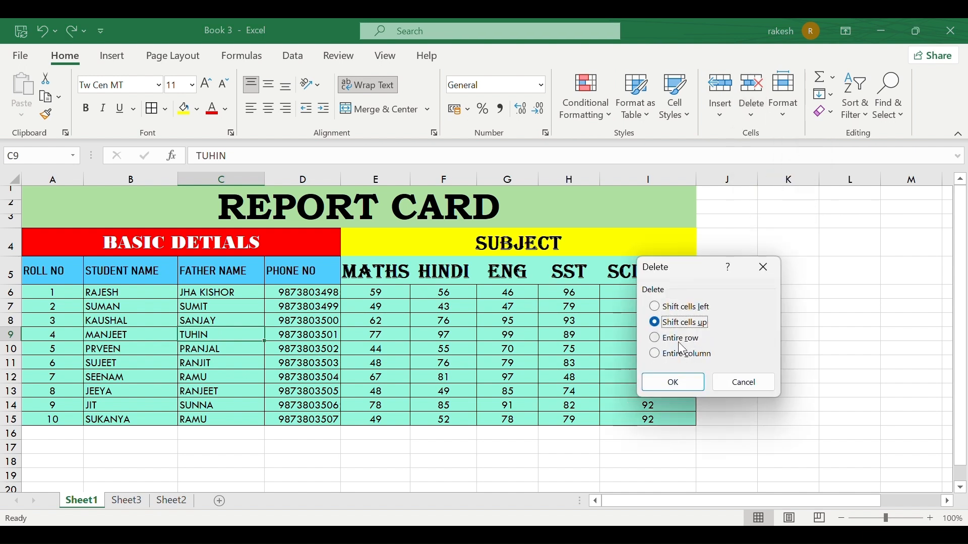
{"action": "left_click", "coordinate": [745, 383]}
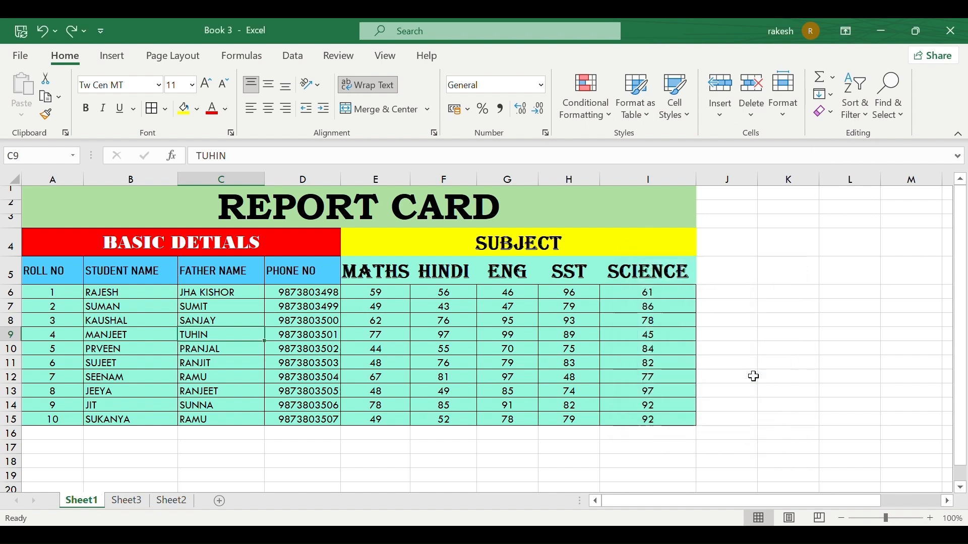
{"action": "left_click_drag", "start_coordinate": [772, 230], "coordinate": [786, 447]}
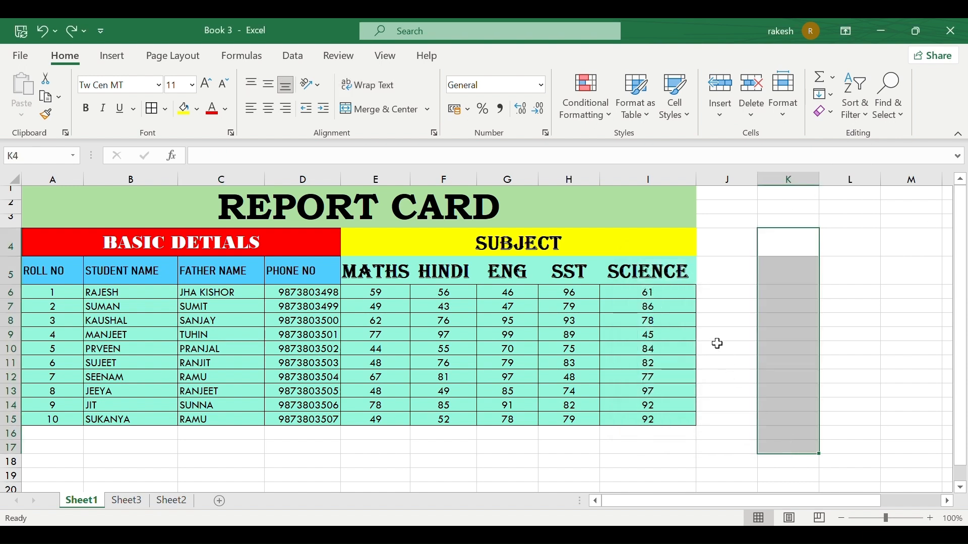
Browse the delete options, then move to Sheet2 with the score data.
{"action": "left_click_drag", "start_coordinate": [716, 345], "coordinate": [902, 332]}
{"action": "left_click", "coordinate": [806, 251]}
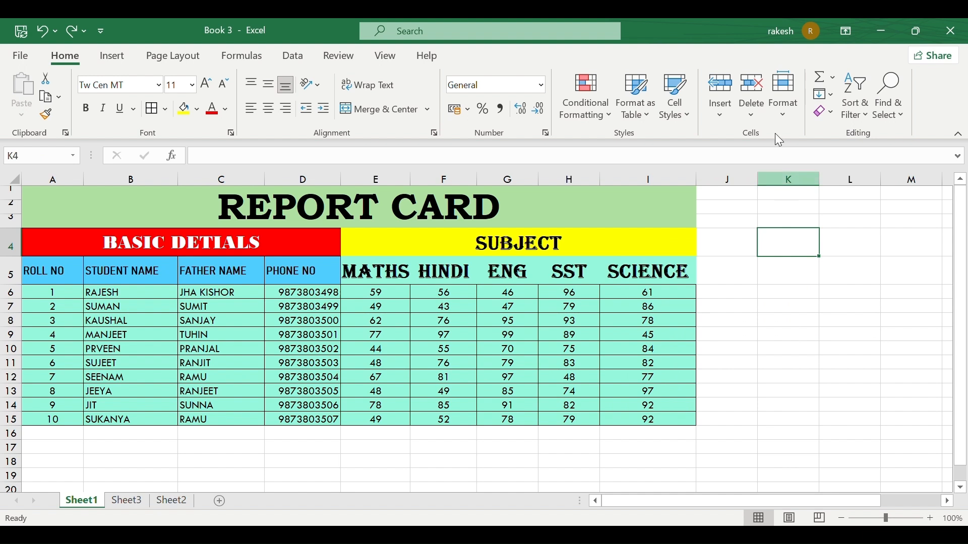
{"action": "left_click", "coordinate": [756, 120]}
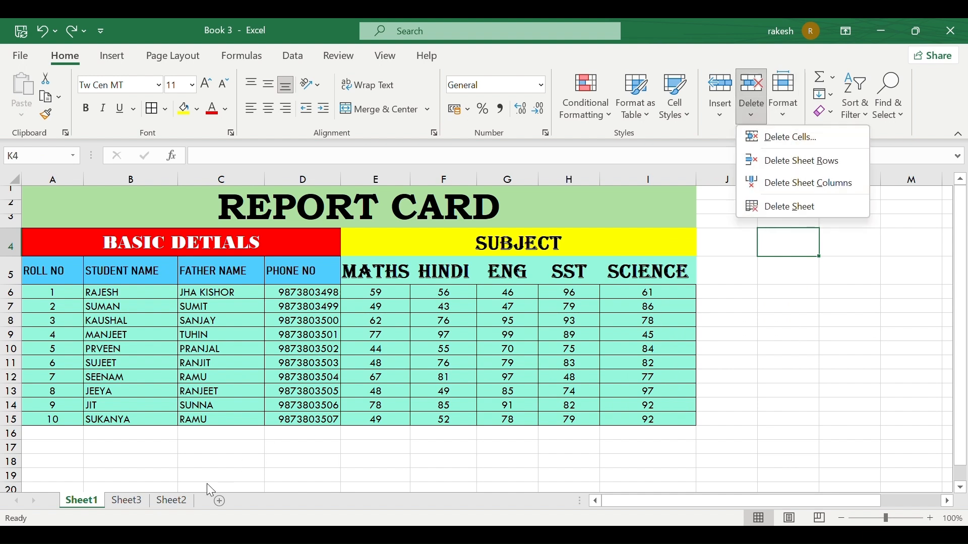
{"action": "left_click", "coordinate": [179, 500]}
{"action": "left_click", "coordinate": [127, 500]}
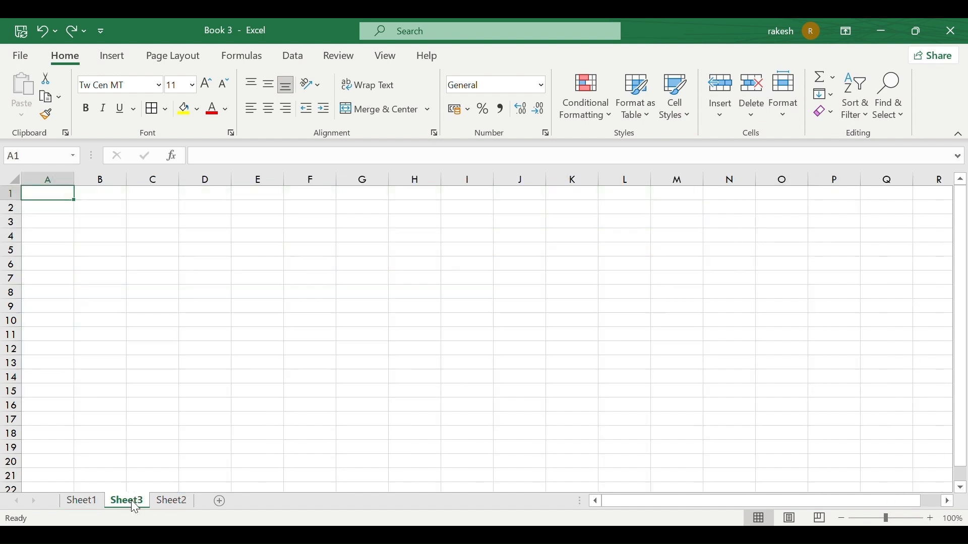
{"action": "left_click", "coordinate": [157, 500]}
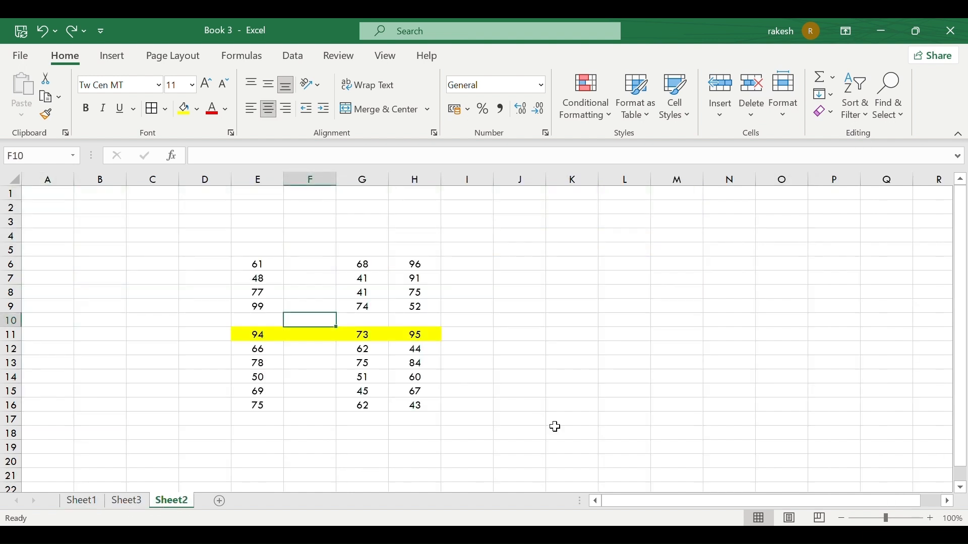
Permanently delete Sheet2 and go back to the Sheet1 report card.
{"action": "left_click", "coordinate": [752, 104]}
{"action": "left_click", "coordinate": [778, 206]}
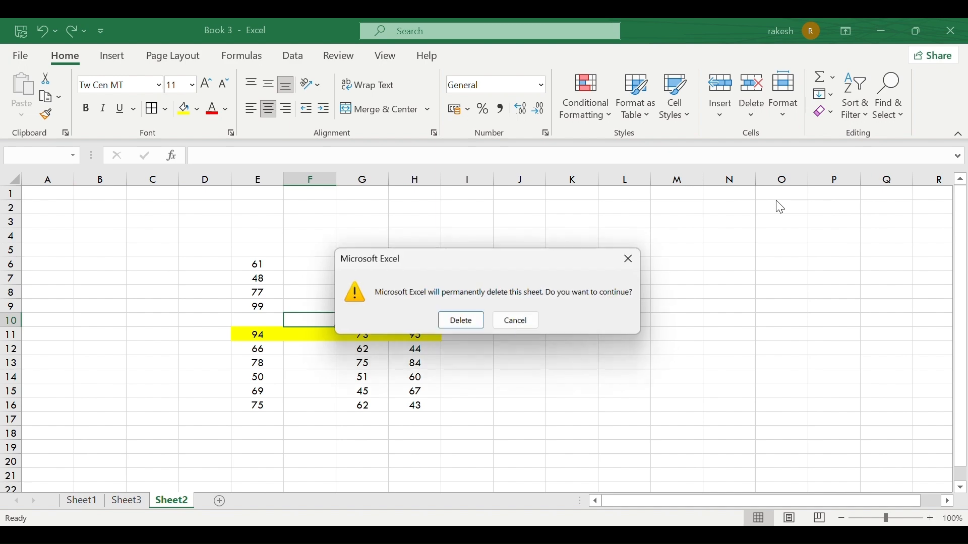
{"action": "left_click", "coordinate": [470, 323]}
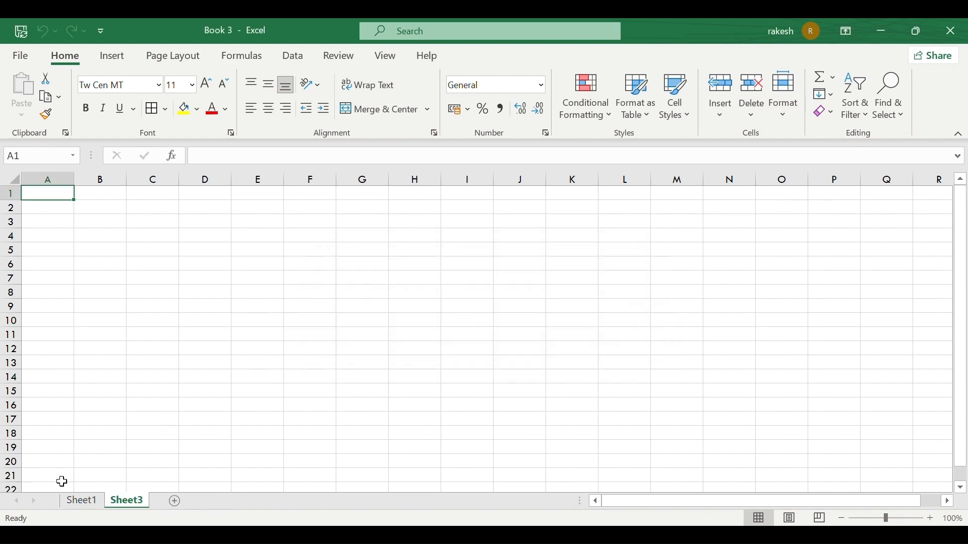
{"action": "left_click", "coordinate": [75, 505]}
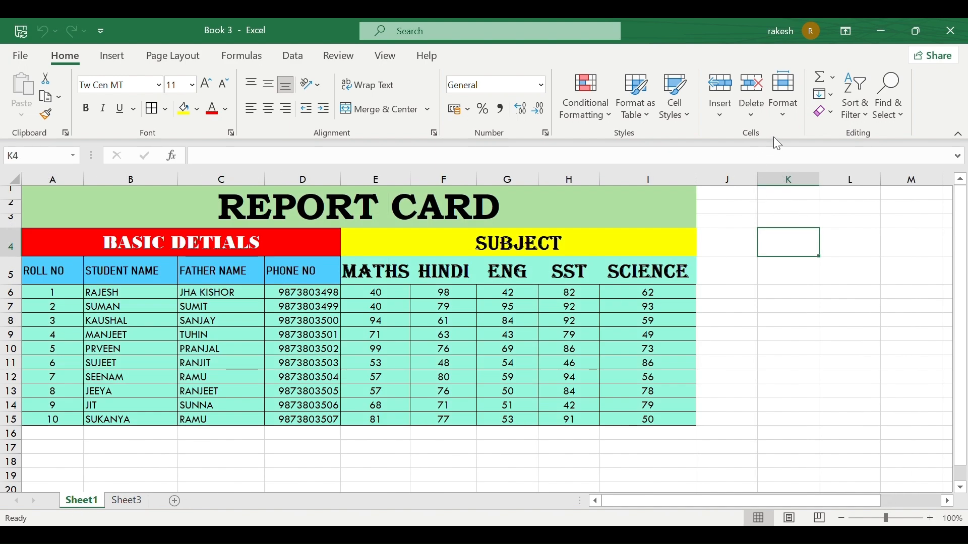
Raise row 4's height from 28 to 40 for the BASIC DETIALS and SUBJECT headings.
{"action": "left_click", "coordinate": [782, 105]}
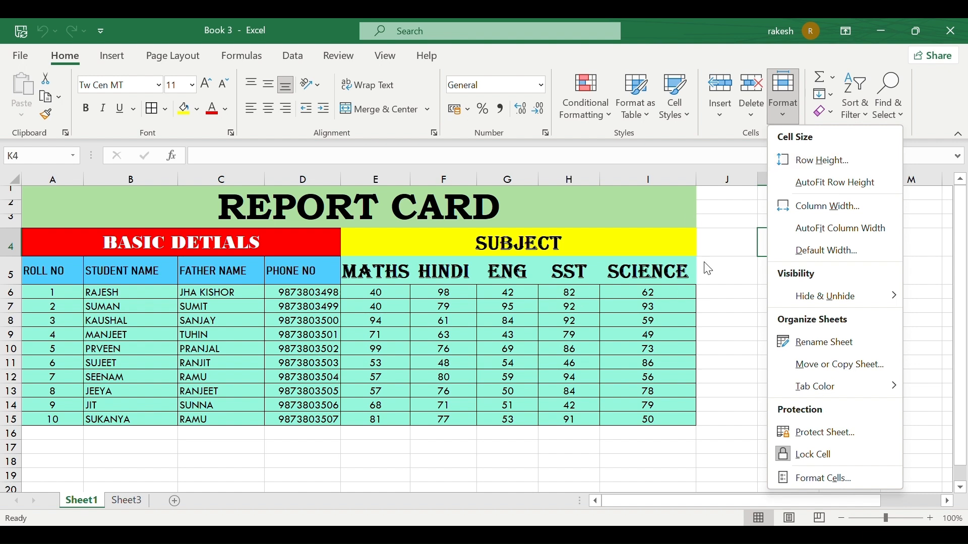
{"action": "left_click", "coordinate": [836, 166]}
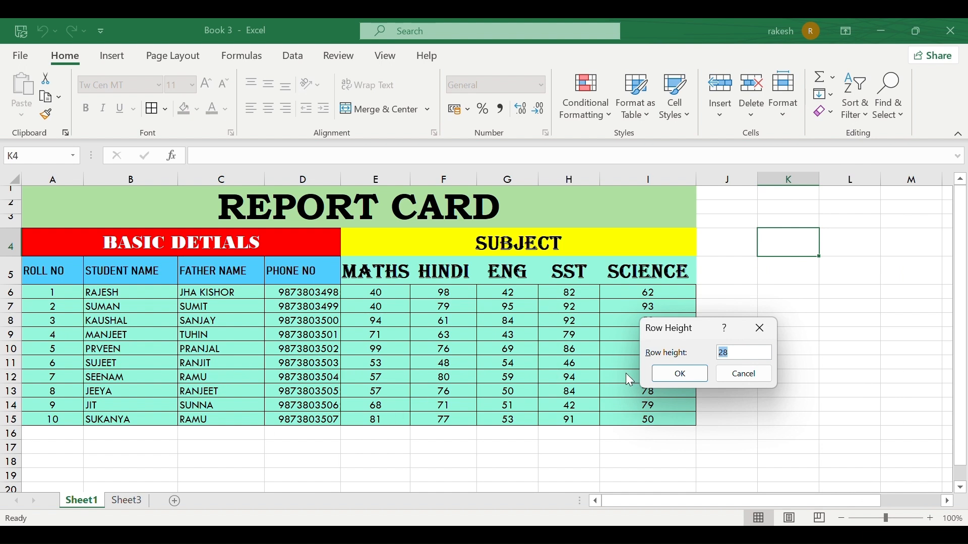
{"action": "left_click", "coordinate": [747, 350]}
{"action": "type", "text": "40"}
{"action": "left_click", "coordinate": [662, 374]}
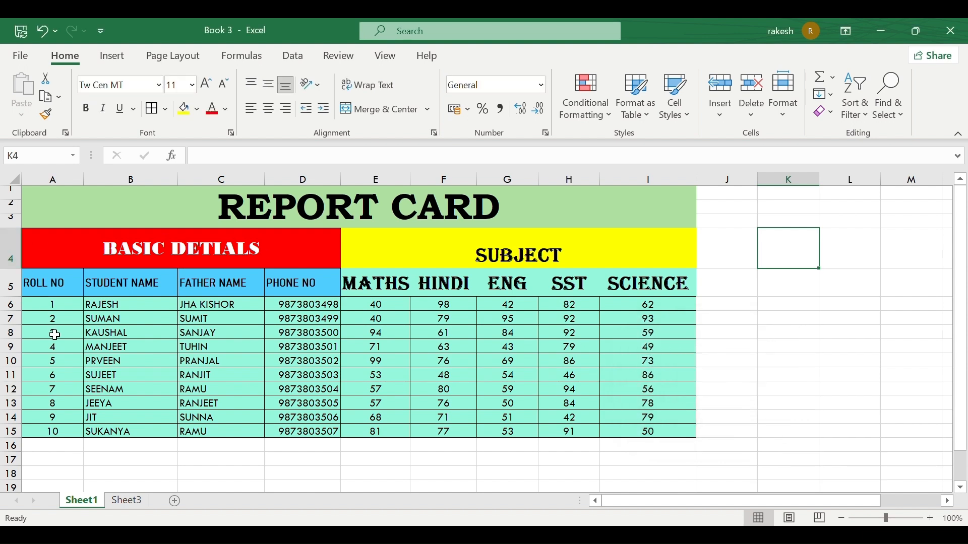
{"action": "left_click", "coordinate": [40, 361]}
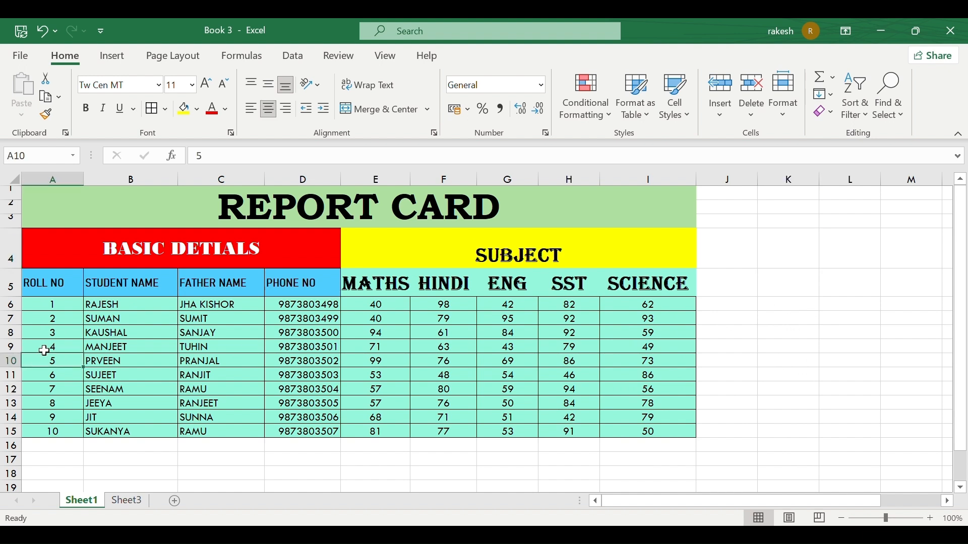
Set the student rows A6:I15 to a row height of 20.
{"action": "left_click_drag", "start_coordinate": [49, 308], "coordinate": [658, 432]}
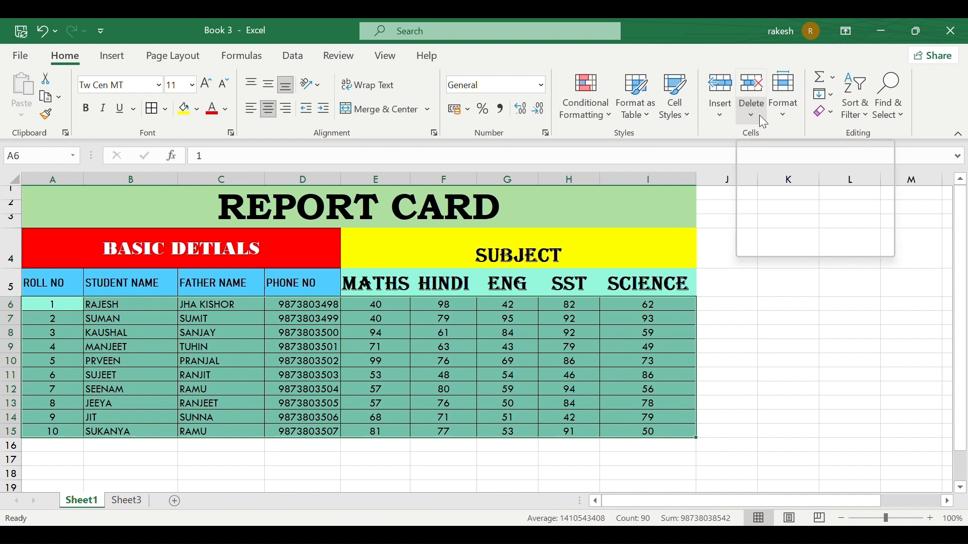
{"action": "left_click", "coordinate": [783, 119]}
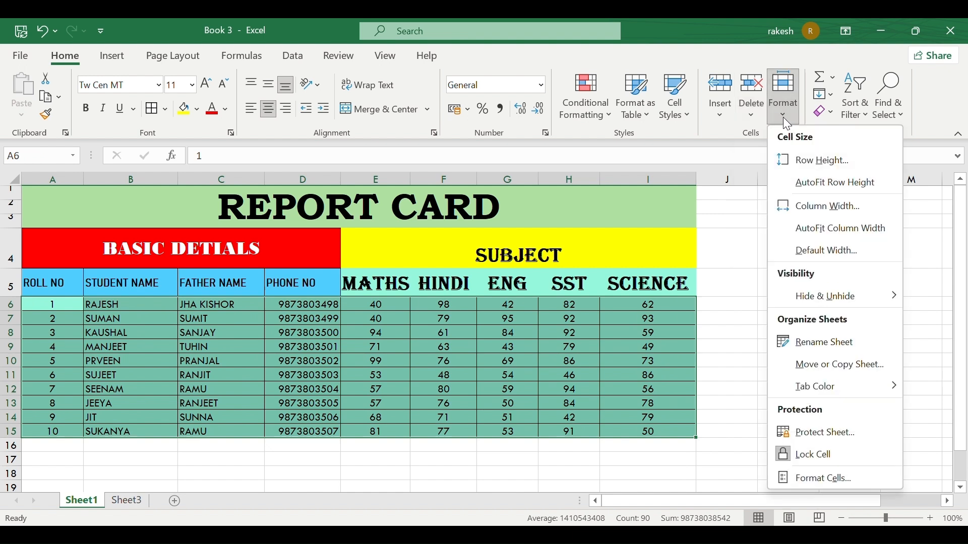
{"action": "left_click", "coordinate": [820, 160]}
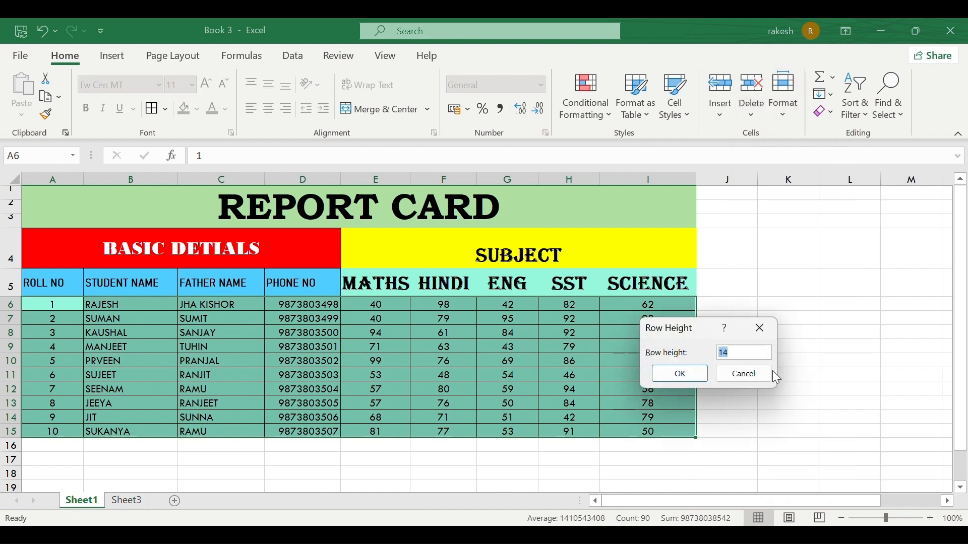
{"action": "key", "text": "BackSpace"}
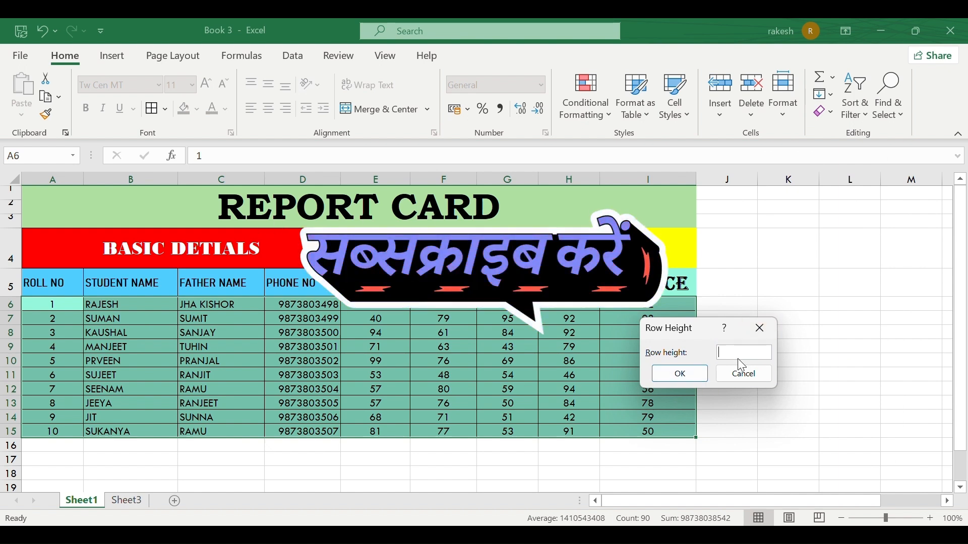
{"action": "type", "text": "20"}
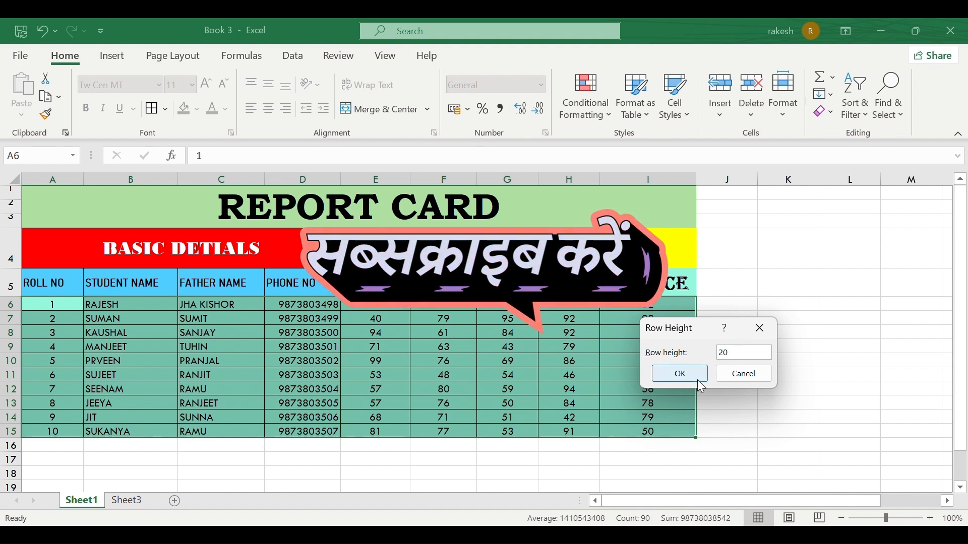
{"action": "left_click", "coordinate": [672, 374]}
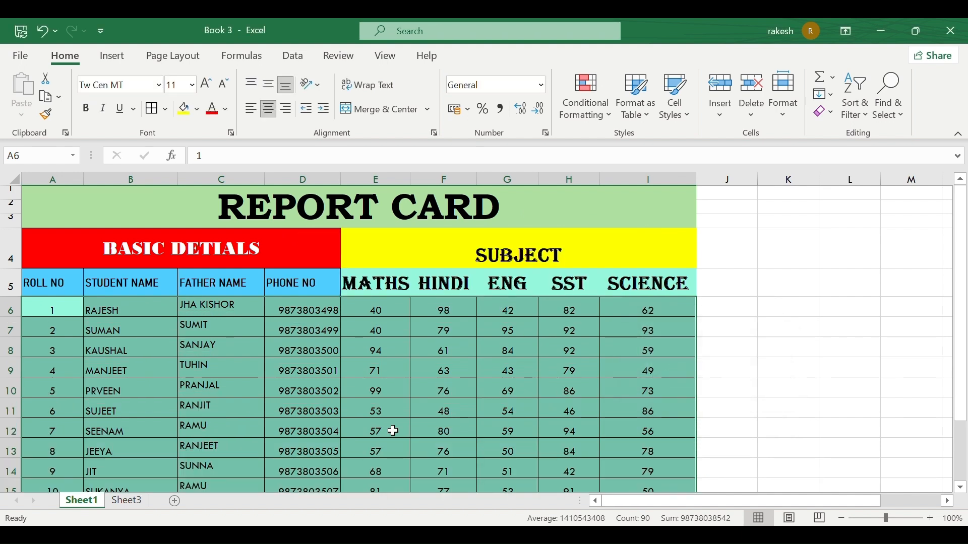
{"action": "scroll", "coordinate": [393, 430], "scroll_direction": "down", "scroll_amount": 3}
{"action": "scroll", "coordinate": [393, 430], "scroll_direction": "up", "scroll_amount": 2}
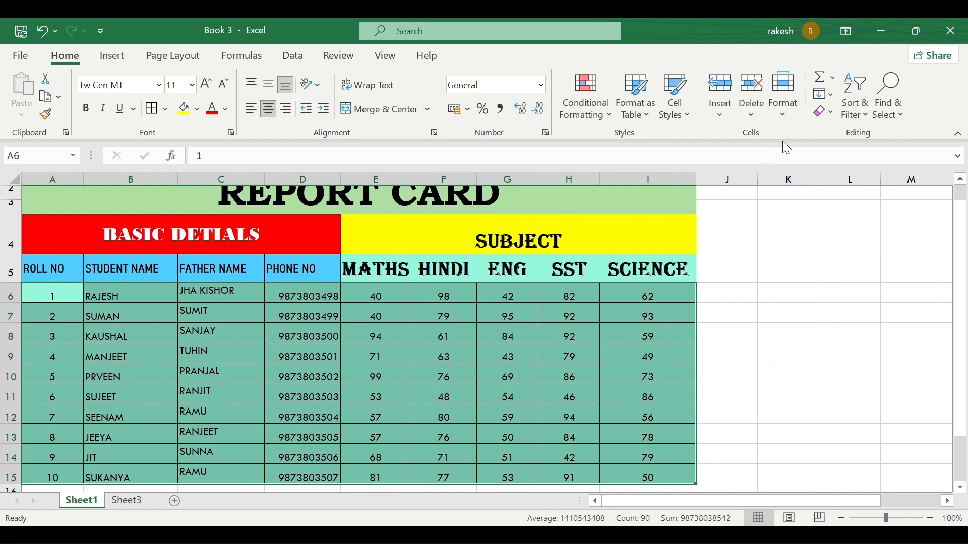
AutoFit the height of rows 6–15 and dismiss the Column Width dialog unchanged.
{"action": "left_click", "coordinate": [784, 120]}
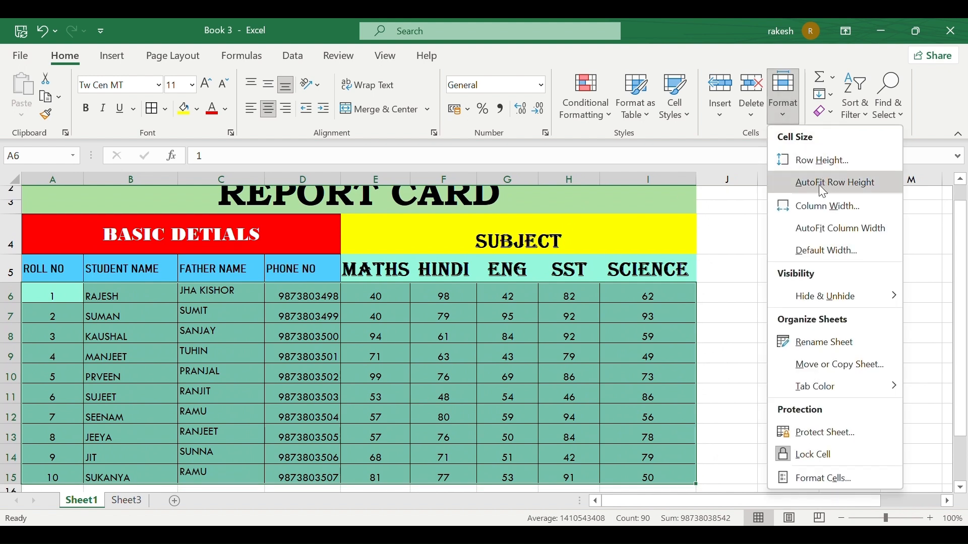
{"action": "left_click", "coordinate": [845, 183]}
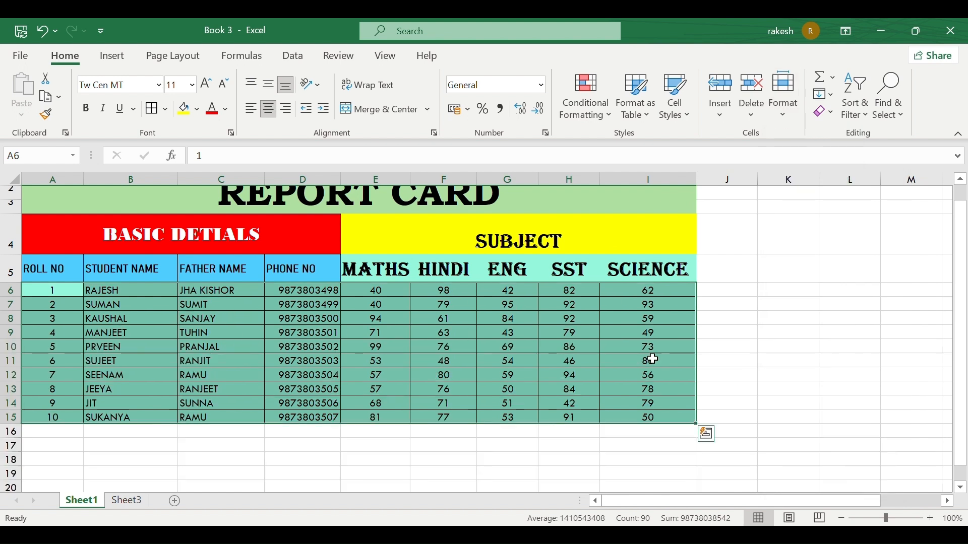
{"action": "left_click", "coordinate": [785, 124]}
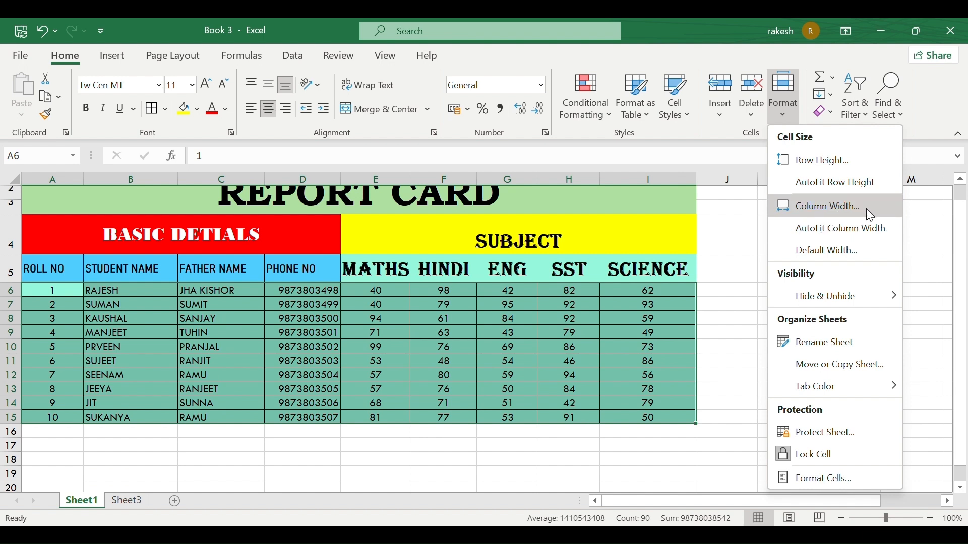
{"action": "left_click", "coordinate": [866, 208]}
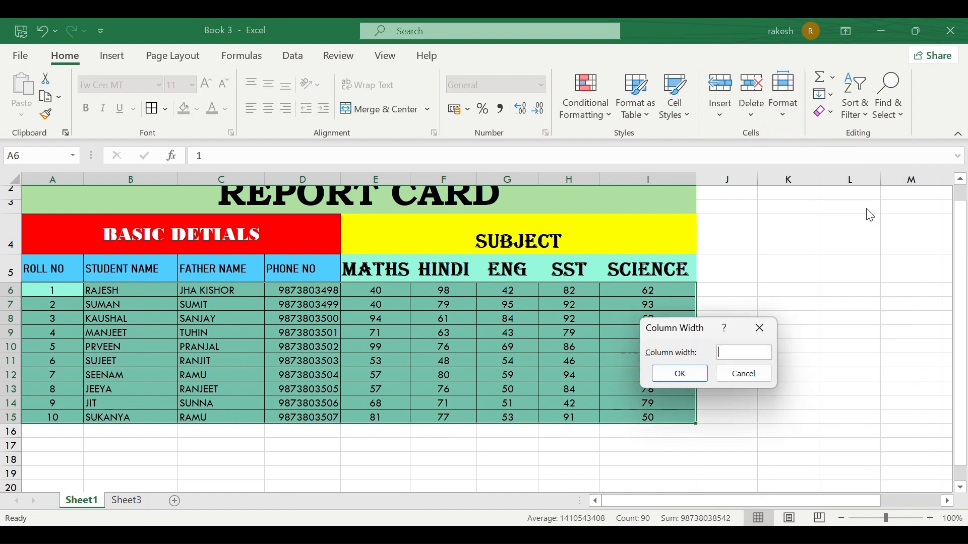
{"action": "left_click", "coordinate": [766, 334]}
{"action": "scroll", "coordinate": [383, 334], "scroll_direction": "up", "scroll_amount": 1}
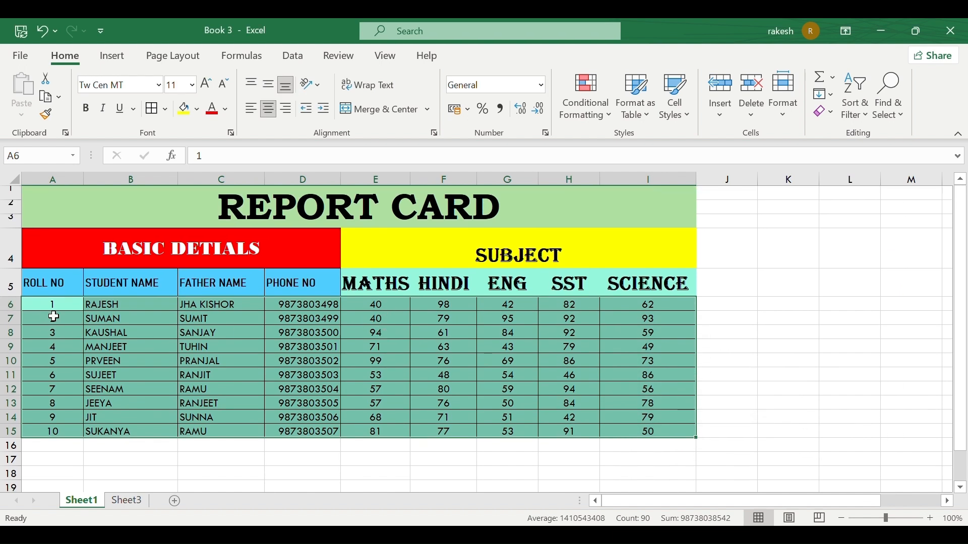
{"action": "left_click", "coordinate": [61, 310]}
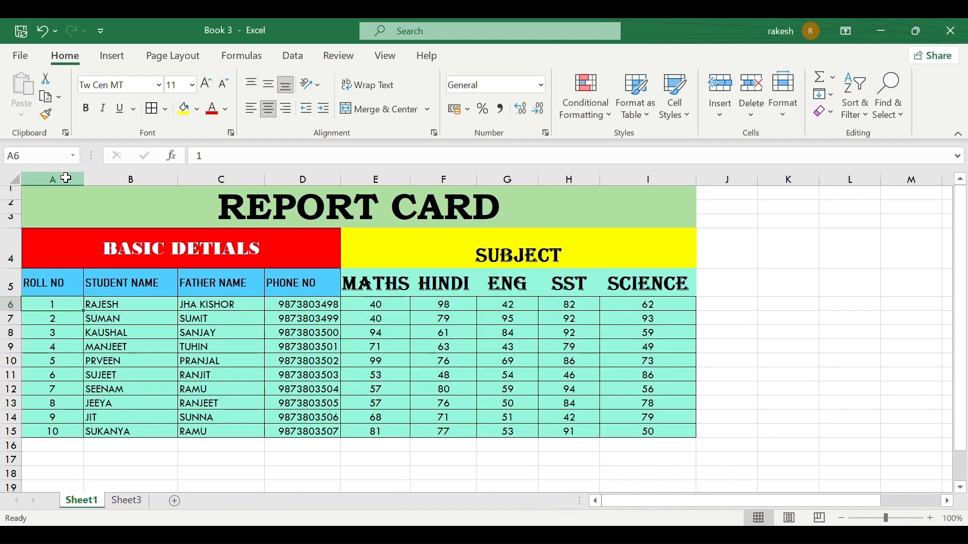
Select columns A to I and close the Column Width dialog without changes.
{"action": "left_click_drag", "start_coordinate": [65, 177], "coordinate": [637, 186]}
{"action": "left_click", "coordinate": [792, 122]}
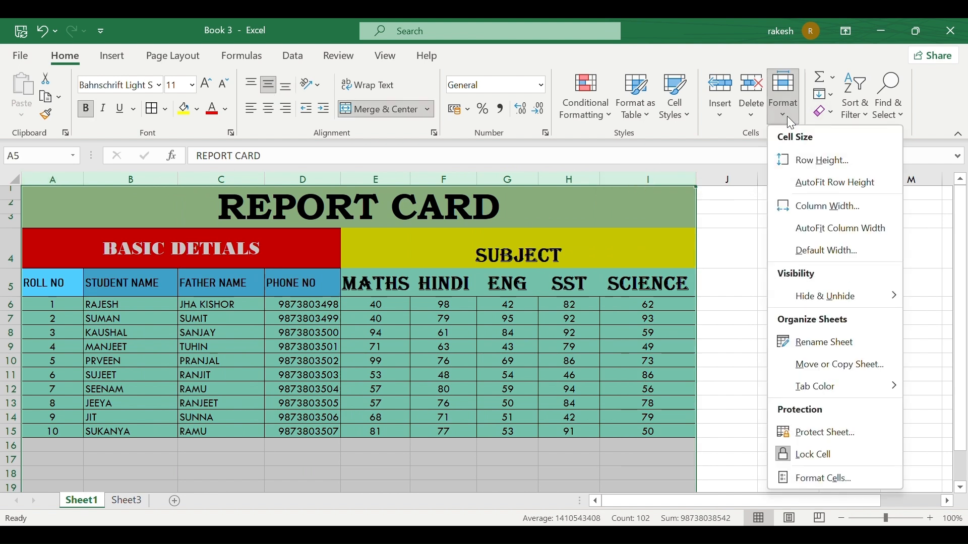
{"action": "left_click", "coordinate": [841, 207]}
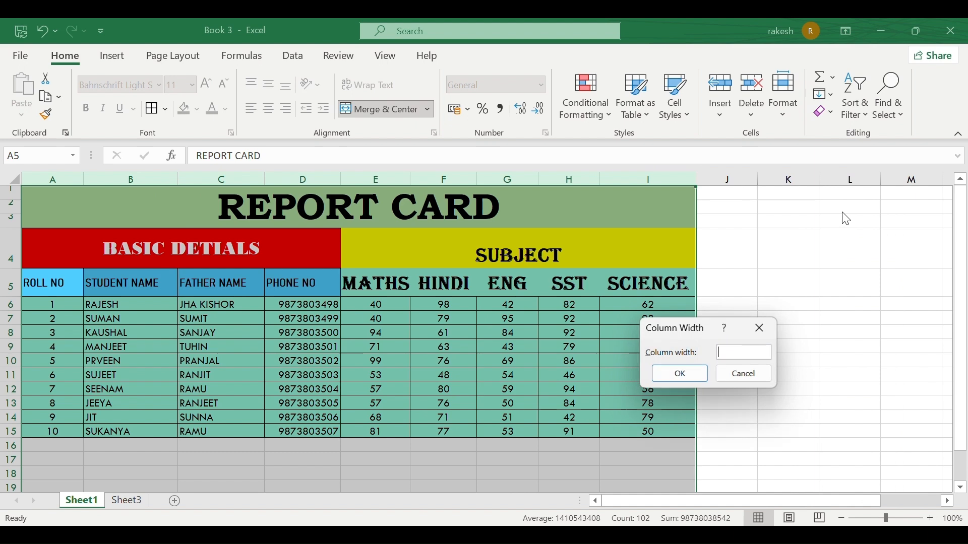
{"action": "left_click", "coordinate": [760, 329]}
{"action": "left_click_drag", "start_coordinate": [765, 333], "coordinate": [877, 341]}
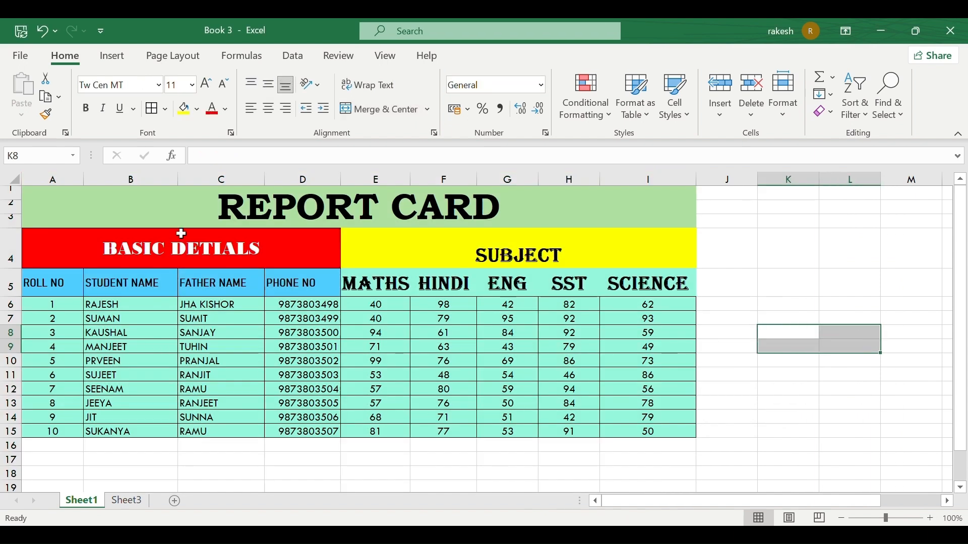
Set the report card range A1:I15 to a column width of 25.
{"action": "left_click_drag", "start_coordinate": [35, 223], "coordinate": [468, 432]}
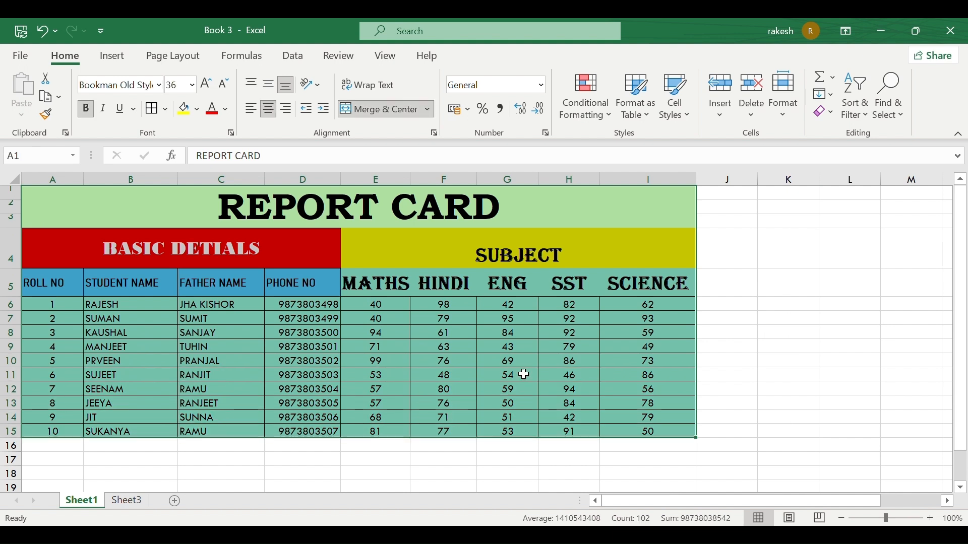
{"action": "left_click", "coordinate": [782, 116]}
{"action": "left_click", "coordinate": [833, 207]}
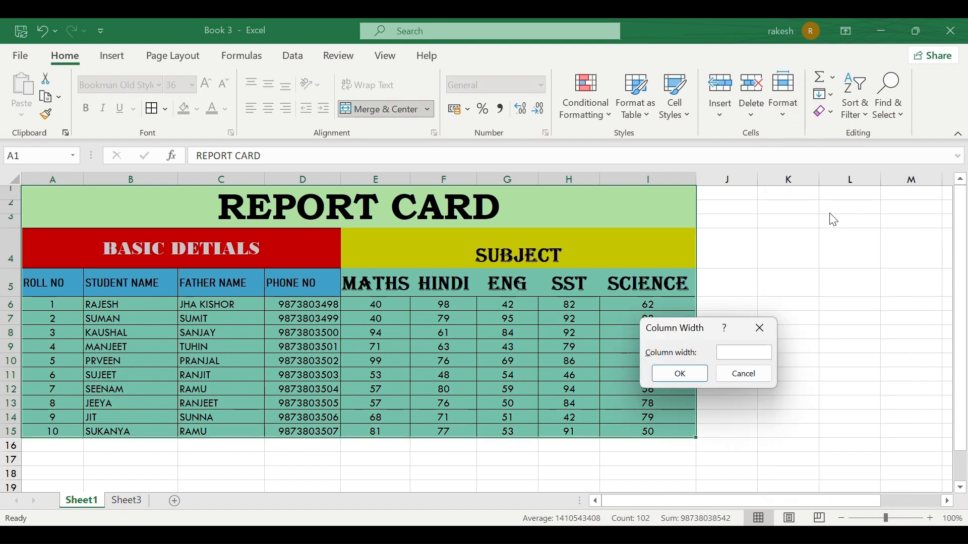
{"action": "type", "text": "25"}
{"action": "left_click", "coordinate": [686, 374]}
Review the widened table, then undo the column width change with Ctrl+Z.
{"action": "scroll", "coordinate": [749, 284], "scroll_direction": "right", "scroll_amount": 5}
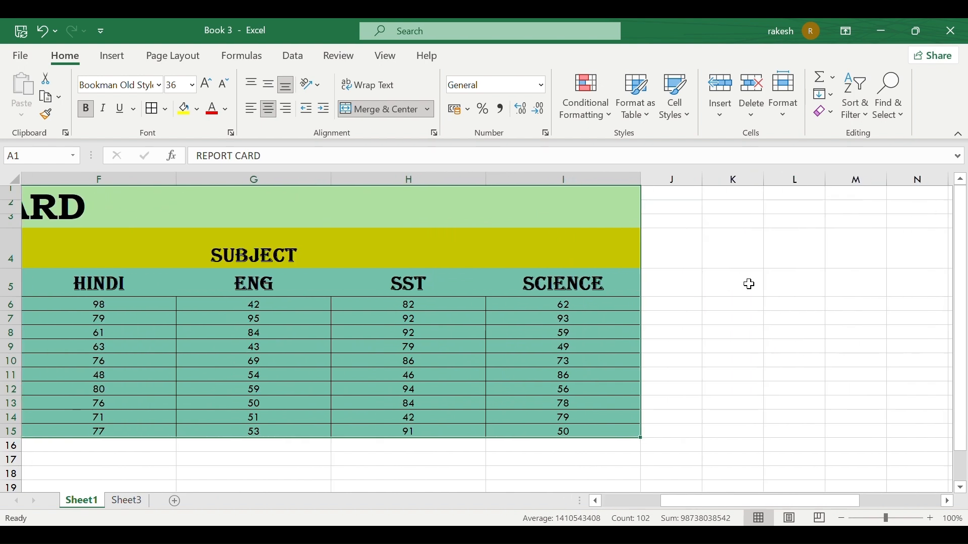
{"action": "scroll", "coordinate": [748, 283], "scroll_direction": "left", "scroll_amount": 4}
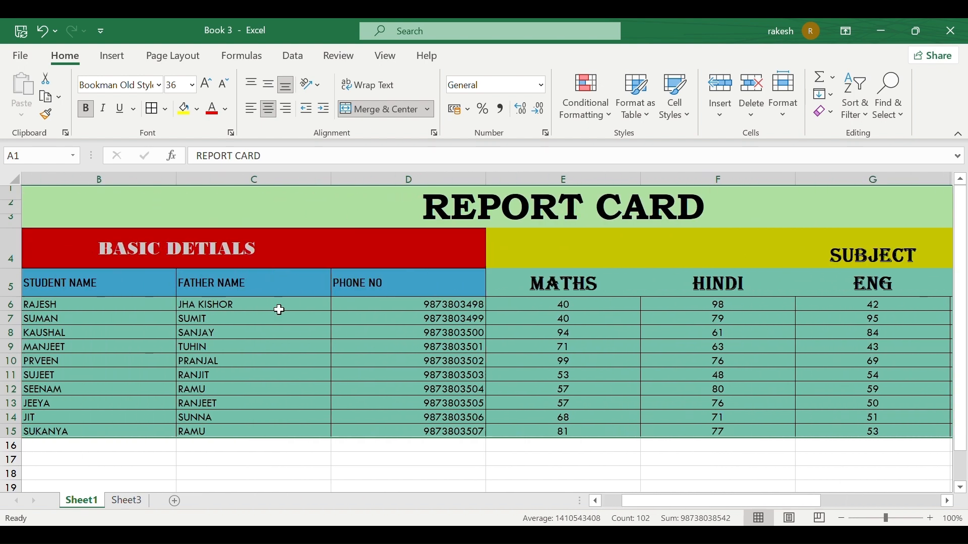
{"action": "scroll", "coordinate": [770, 291], "scroll_direction": "right", "scroll_amount": 3}
{"action": "scroll", "coordinate": [769, 291], "scroll_direction": "left", "scroll_amount": 3}
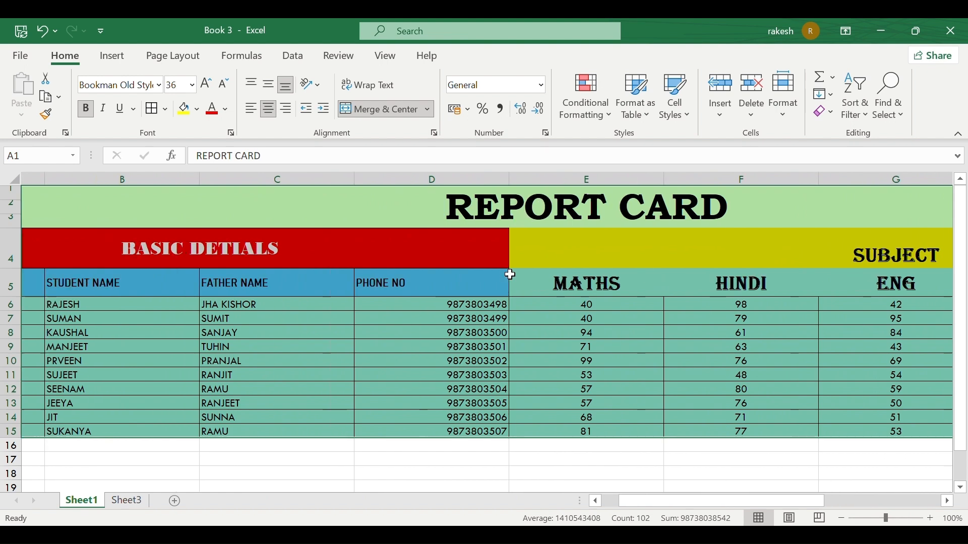
{"action": "key", "text": "ctrl+z"}
{"action": "left_click", "coordinate": [794, 120]}
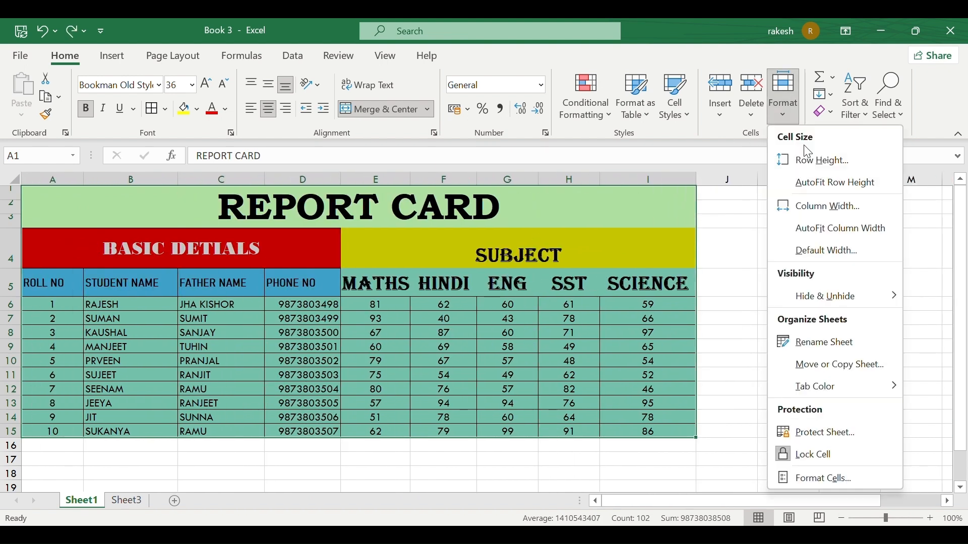
{"action": "left_click", "coordinate": [826, 250]}
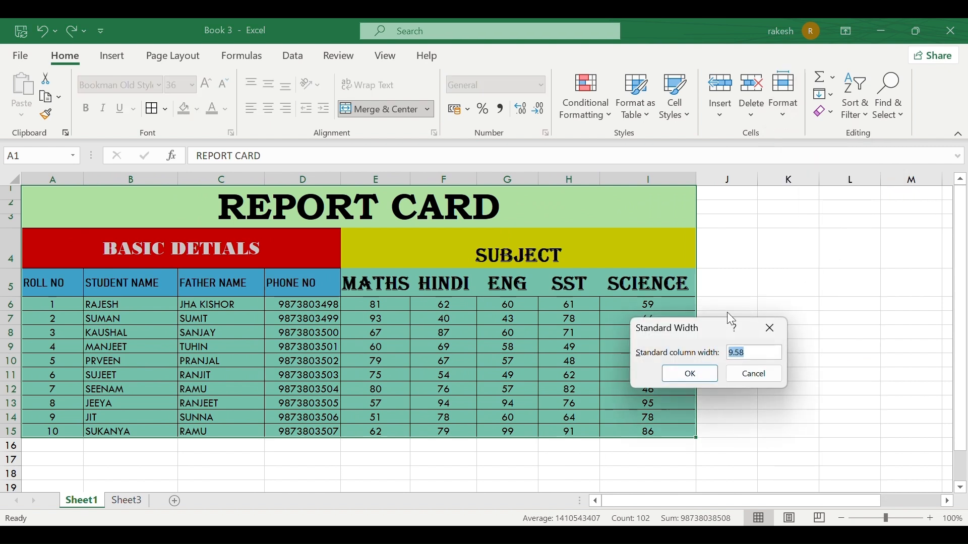
{"action": "left_click", "coordinate": [760, 355]}
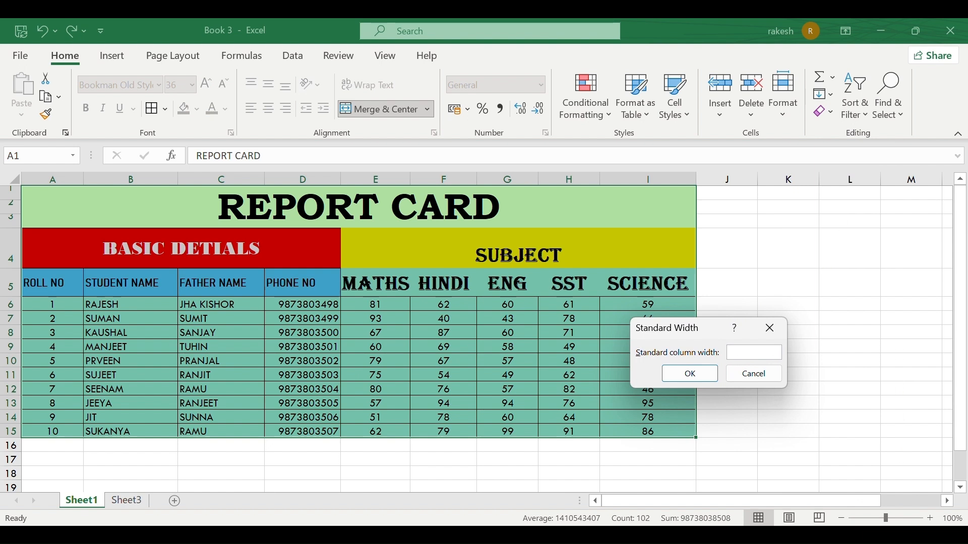
{"action": "type", "text": "12"}
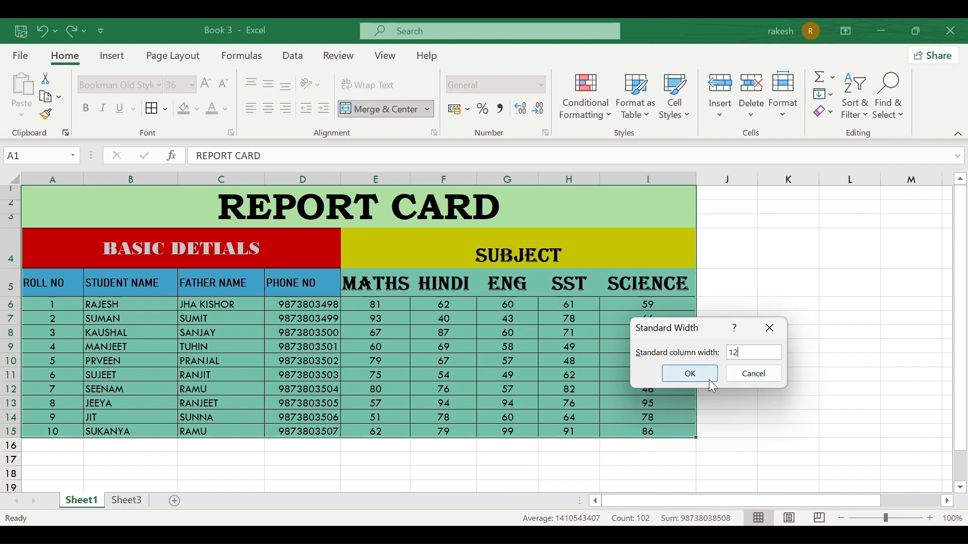
{"action": "left_click", "coordinate": [689, 374]}
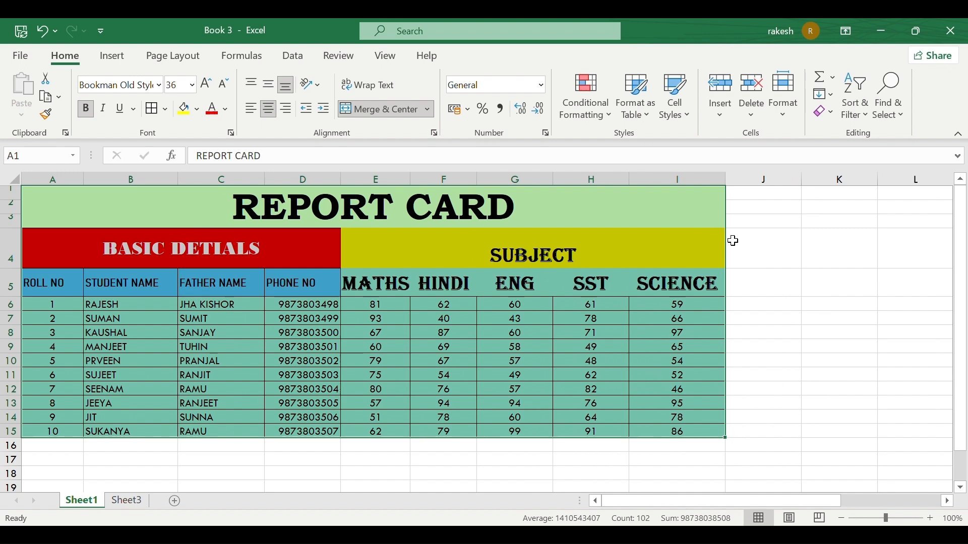
{"action": "scroll", "coordinate": [732, 240], "scroll_direction": "right", "scroll_amount": 12}
{"action": "scroll", "coordinate": [733, 241], "scroll_direction": "right", "scroll_amount": 20}
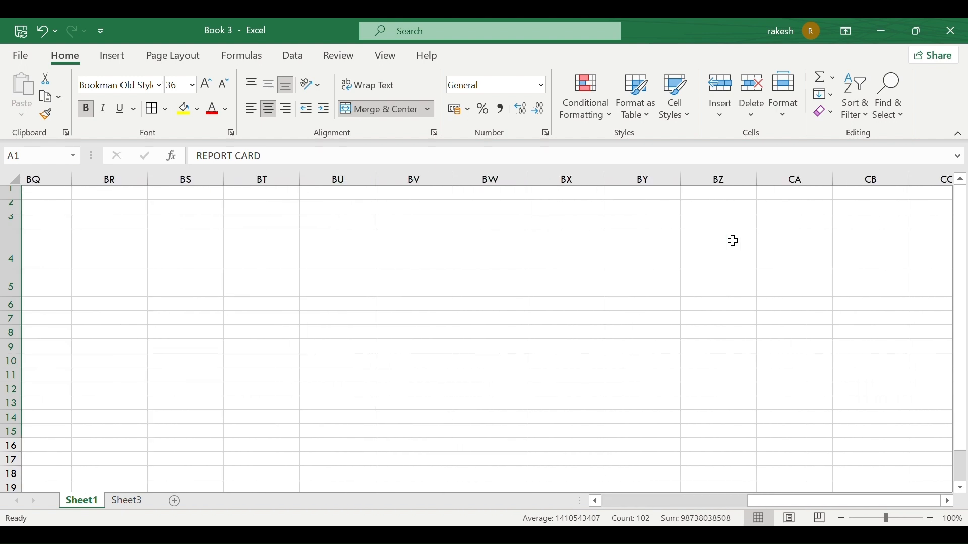
{"action": "scroll", "coordinate": [733, 241], "scroll_direction": "left", "scroll_amount": 17}
{"action": "scroll", "coordinate": [733, 241], "scroll_direction": "left", "scroll_amount": 15}
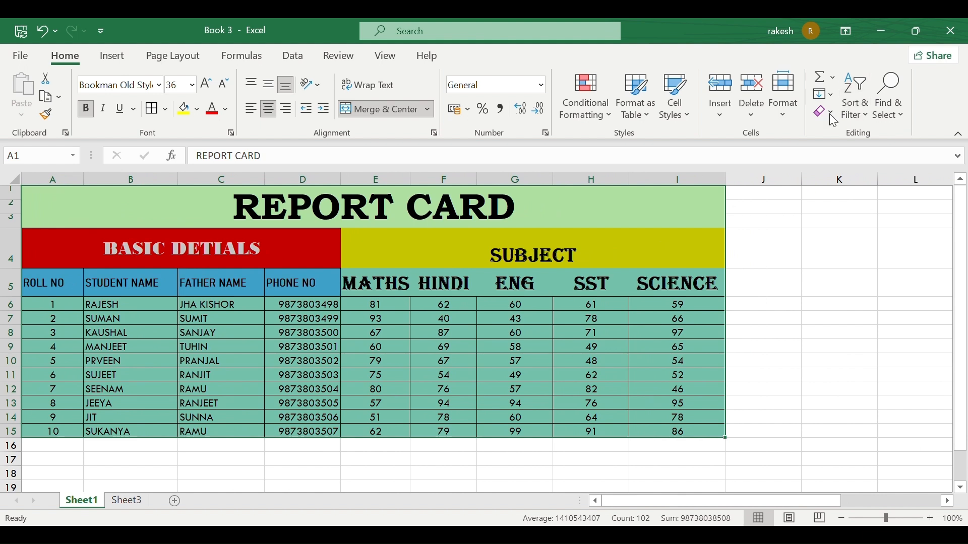
Look through the Format options and dismiss them without choosing anything.
{"action": "left_click", "coordinate": [784, 96]}
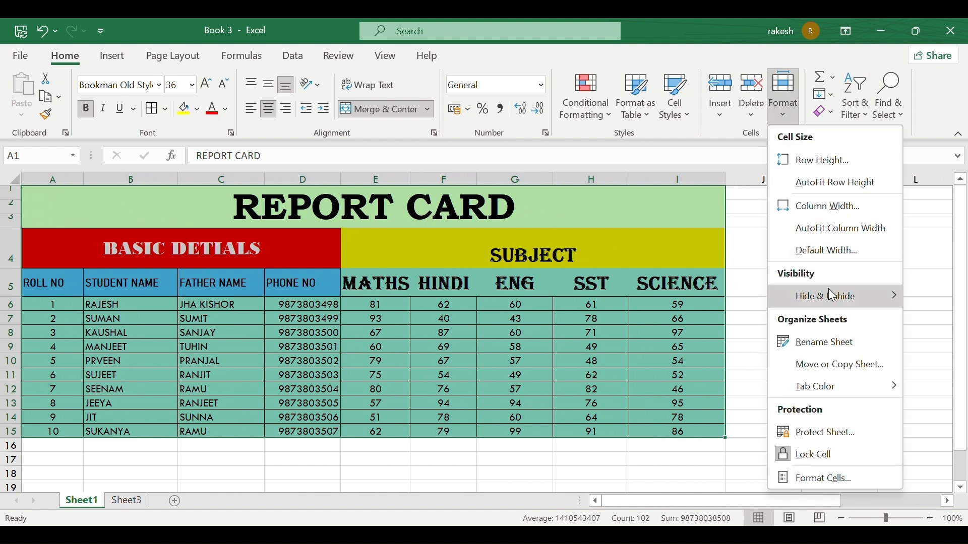
{"action": "mouse_move", "coordinate": [834, 296]}
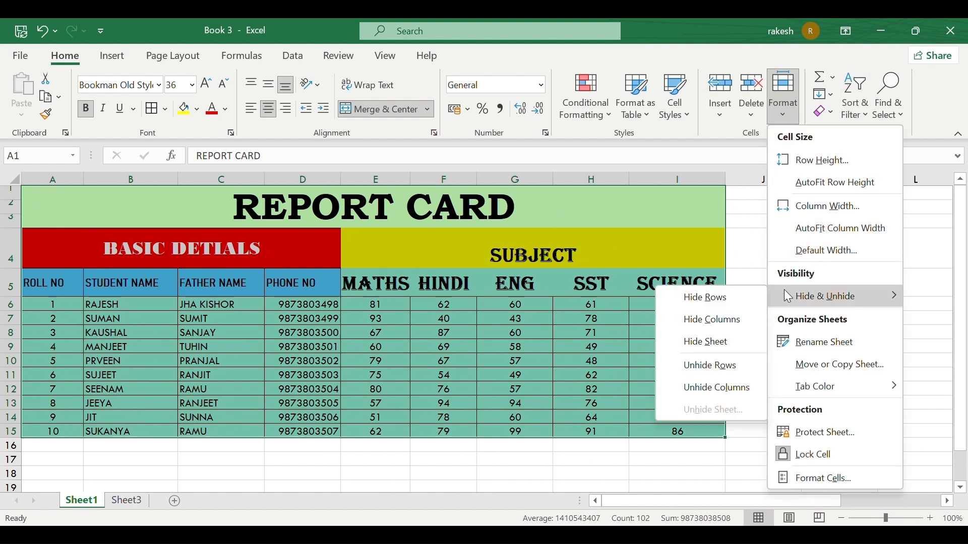
{"action": "left_click", "coordinate": [275, 393]}
{"action": "left_click", "coordinate": [369, 335]}
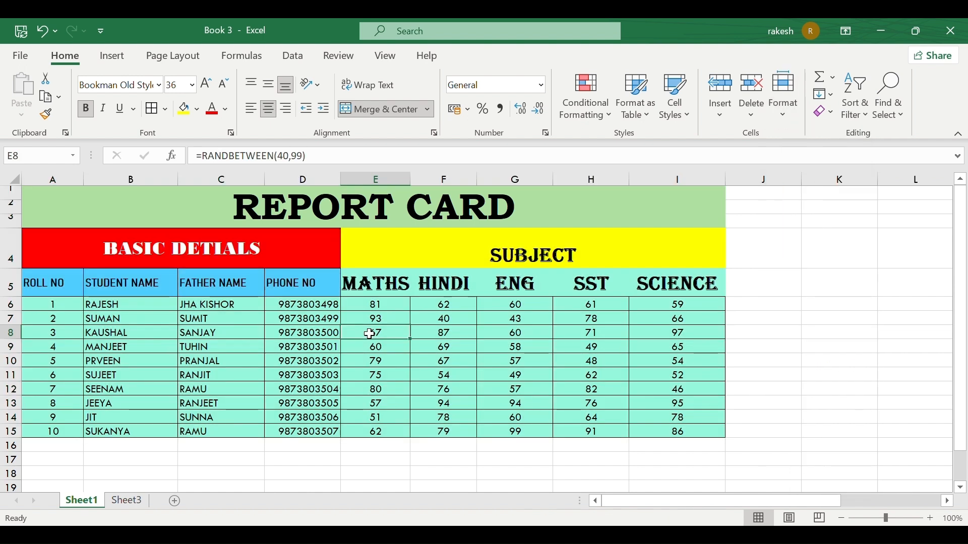
Hide row 5 holding the ROLL NO to SCIENCE headings.
{"action": "left_click", "coordinate": [64, 283]}
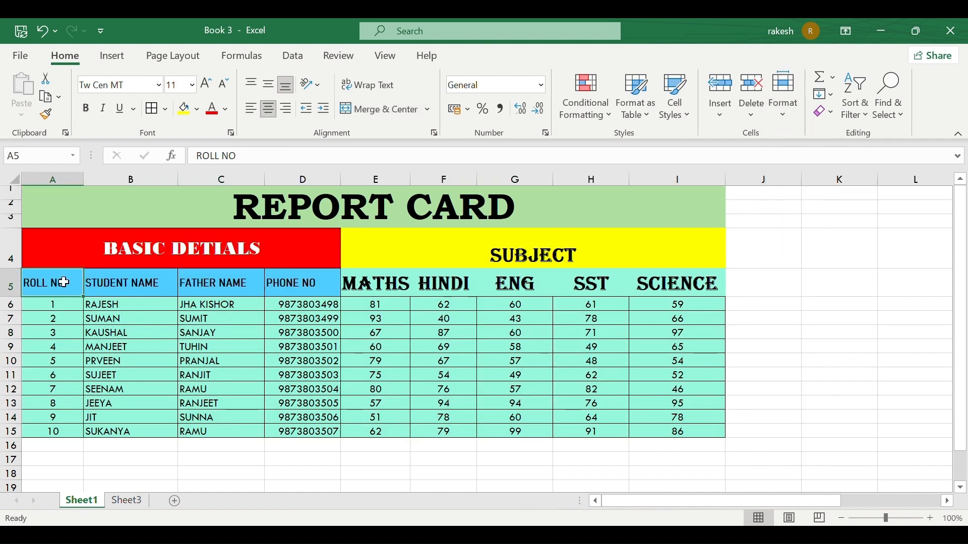
{"action": "left_click", "coordinate": [10, 283]}
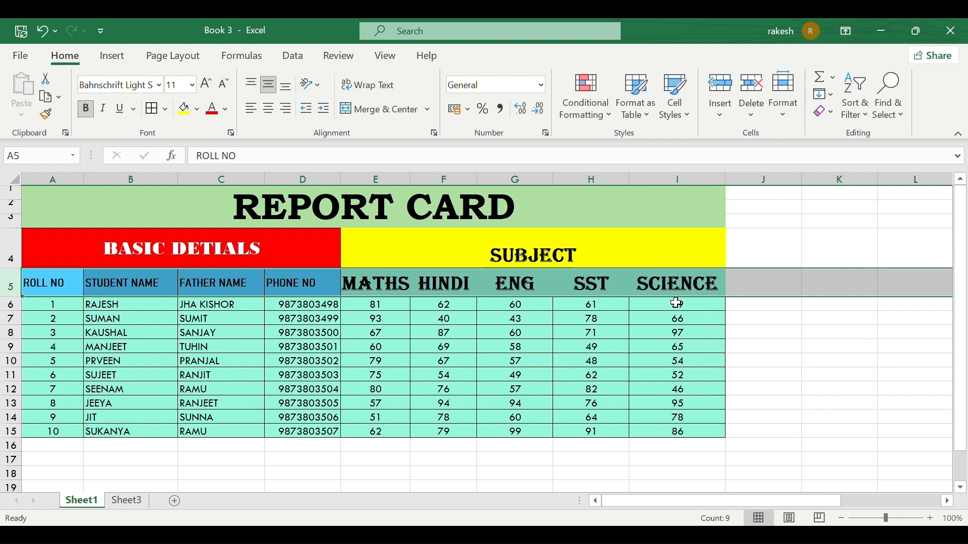
{"action": "left_click", "coordinate": [791, 116]}
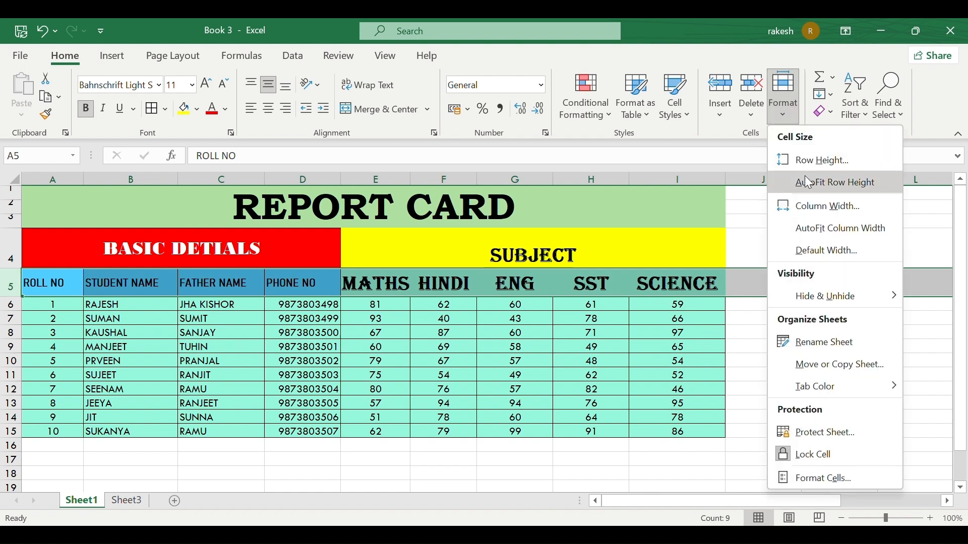
{"action": "mouse_move", "coordinate": [789, 295]}
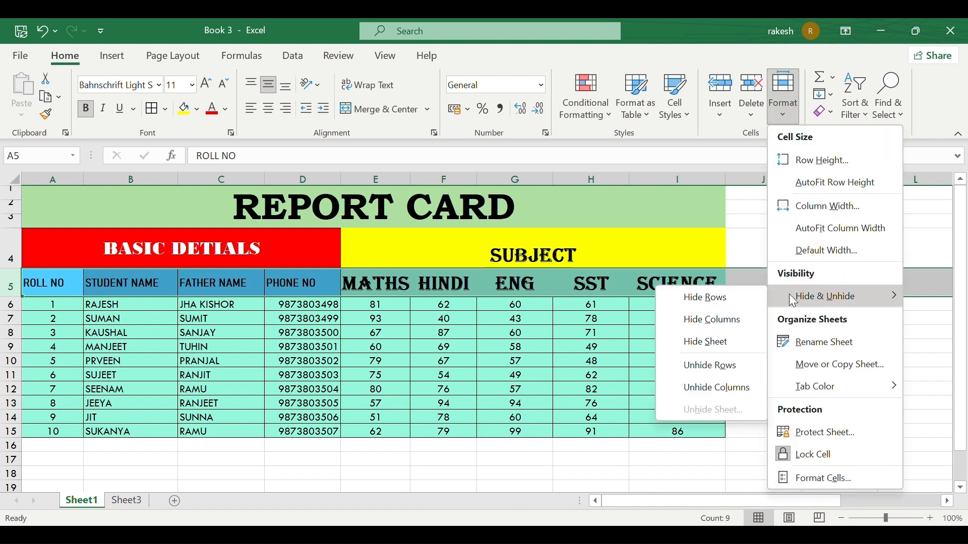
{"action": "left_click", "coordinate": [704, 297]}
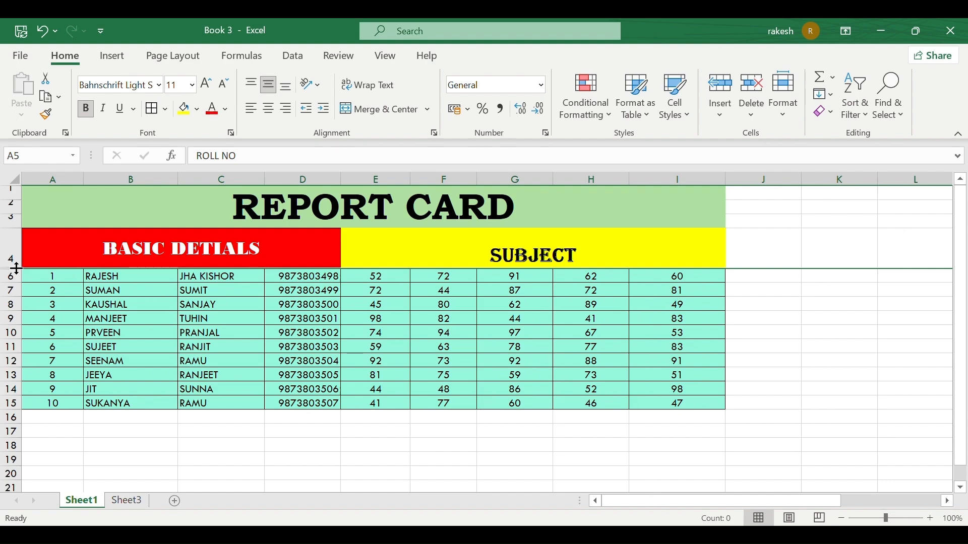
{"action": "scroll", "coordinate": [10, 269], "scroll_direction": "up", "scroll_amount": 2, "text": "ctrl"}
Restore the hidden headings row 5 by double-clicking its row border.
{"action": "scroll", "coordinate": [16, 269], "scroll_direction": "up", "scroll_amount": 6, "text": "ctrl"}
{"action": "scroll", "coordinate": [60, 238], "scroll_direction": "up", "scroll_amount": 2}
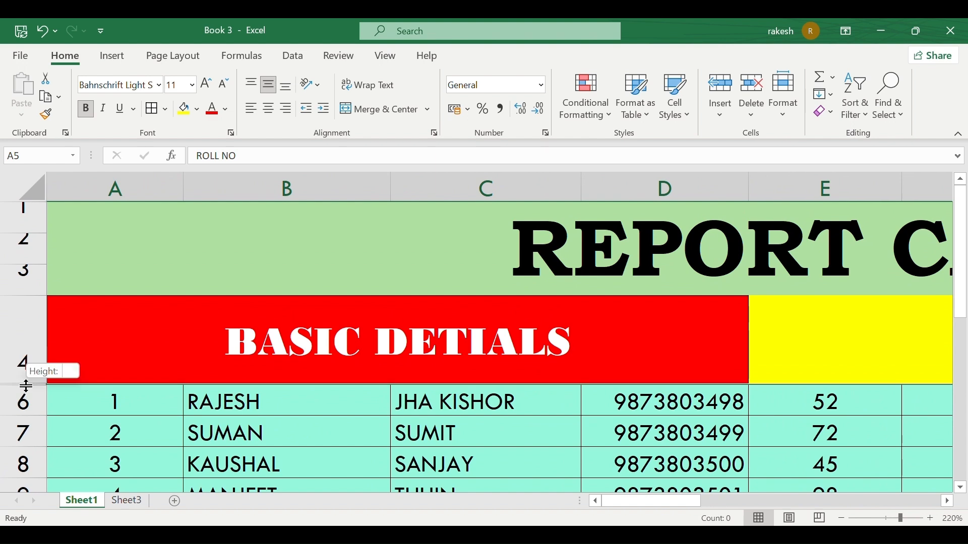
{"action": "double_click", "coordinate": [27, 385]}
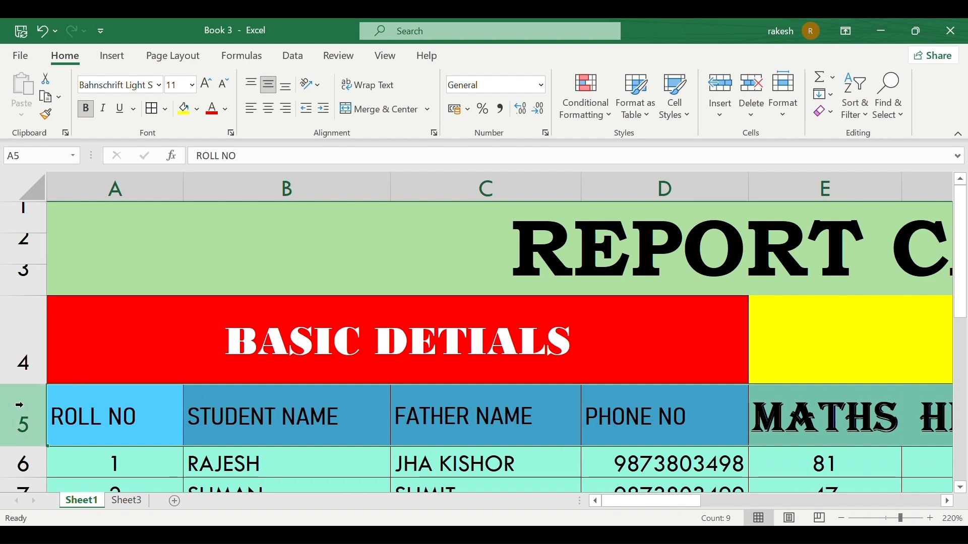
{"action": "scroll", "coordinate": [247, 430], "scroll_direction": "down", "scroll_amount": 4, "text": "ctrl"}
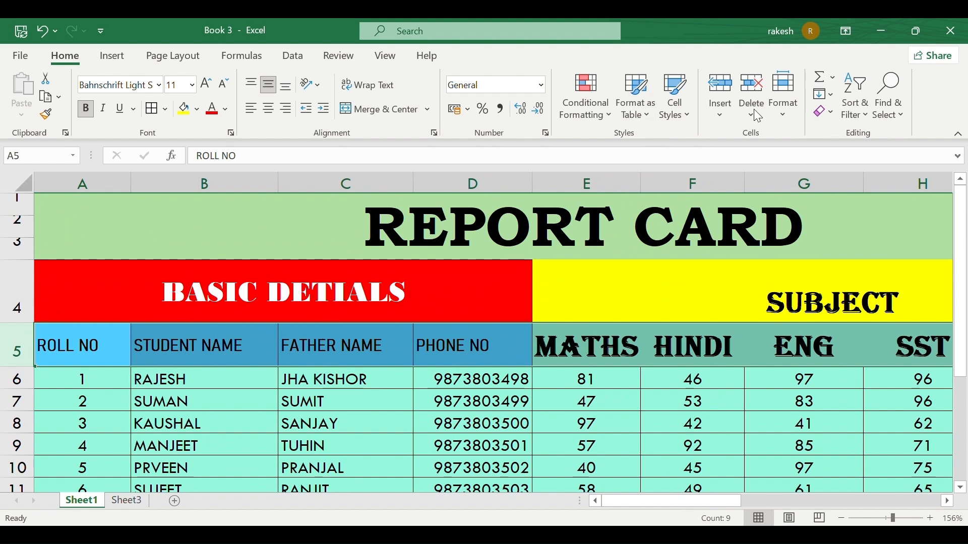
Hide row 5 again with Format > Hide & Unhide > Hide Rows, then reopen Hide & Unhide.
{"action": "left_click", "coordinate": [783, 98]}
{"action": "mouse_move", "coordinate": [837, 295]}
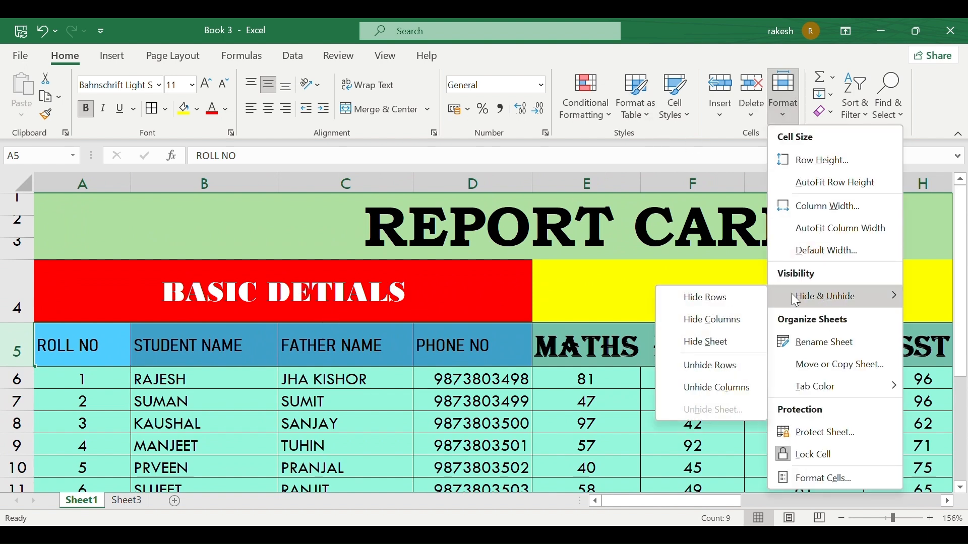
{"action": "left_click", "coordinate": [703, 298]}
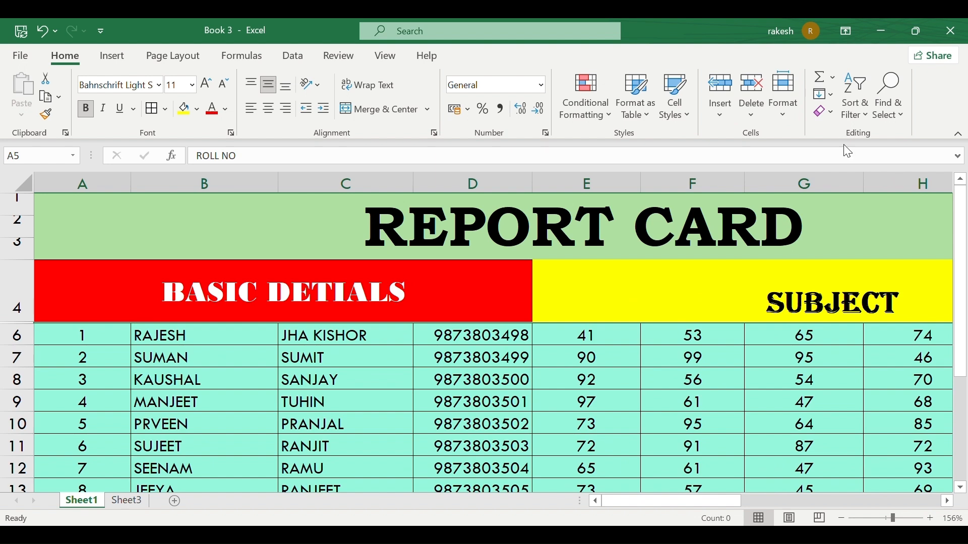
{"action": "left_click", "coordinate": [784, 101]}
Unhide row 5, then hide the FATHER NAME column C and restore it at full width.
{"action": "mouse_move", "coordinate": [842, 304]}
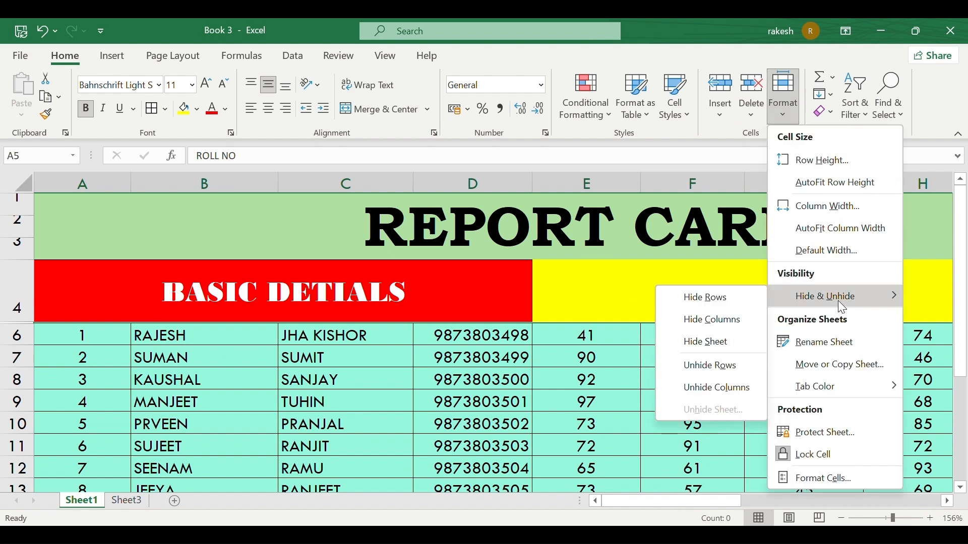
{"action": "left_click", "coordinate": [717, 368]}
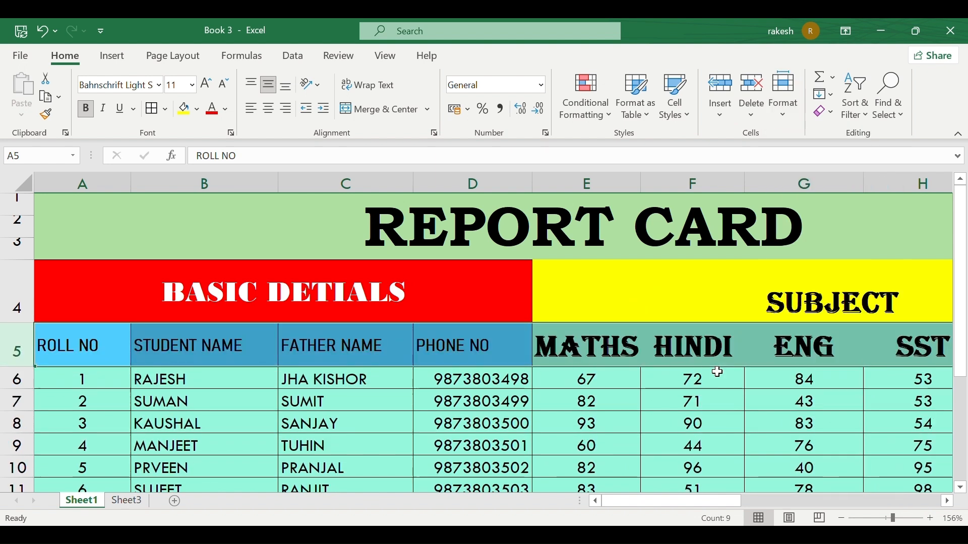
{"action": "left_click", "coordinate": [346, 184]}
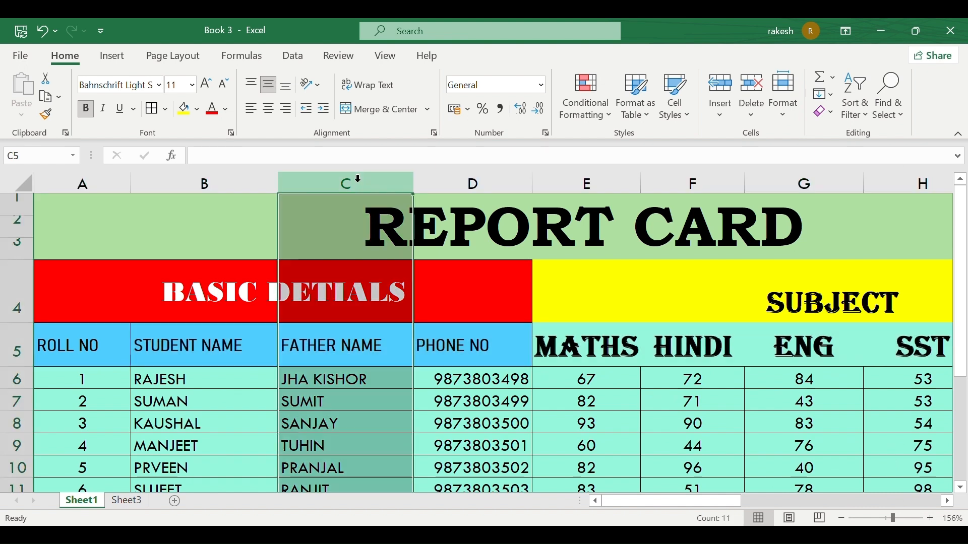
{"action": "left_click", "coordinate": [791, 114]}
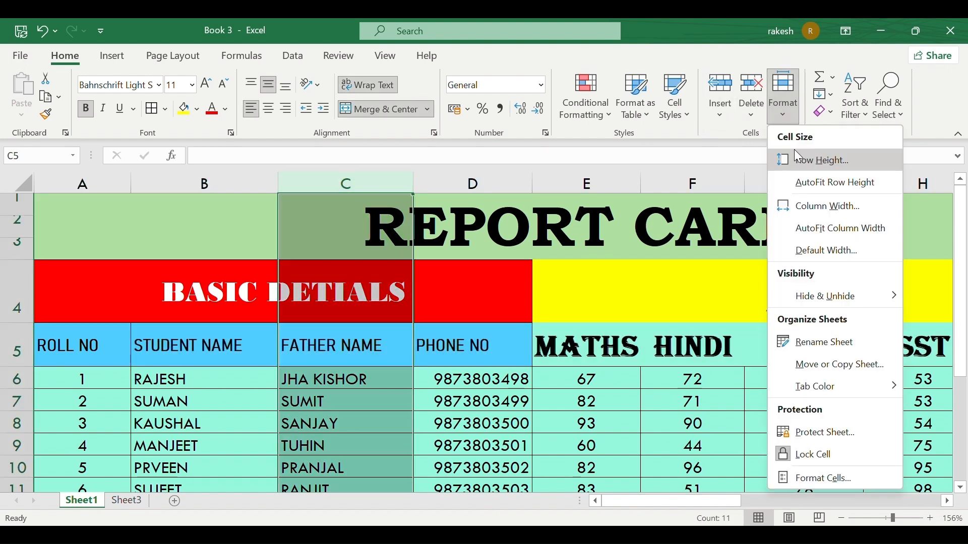
{"action": "mouse_move", "coordinate": [807, 299]}
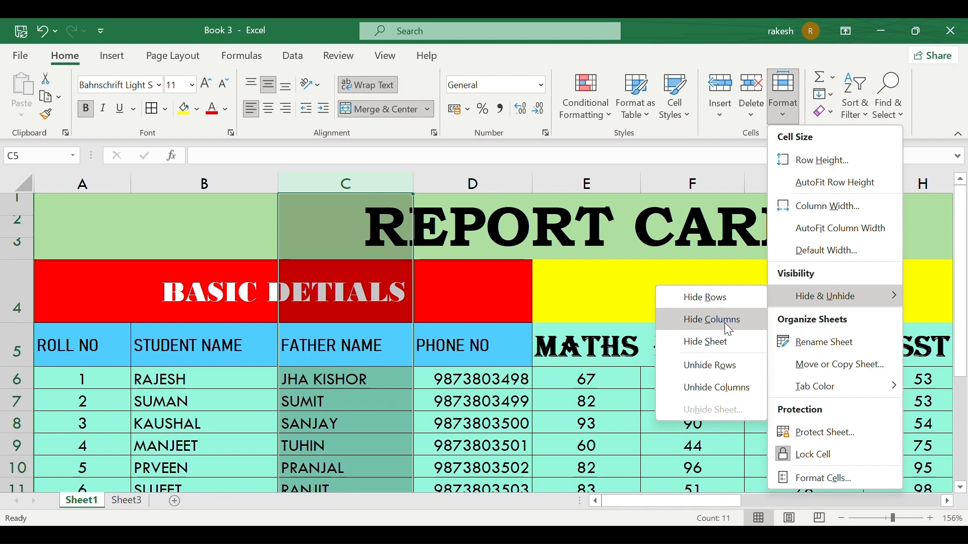
{"action": "left_click", "coordinate": [725, 322]}
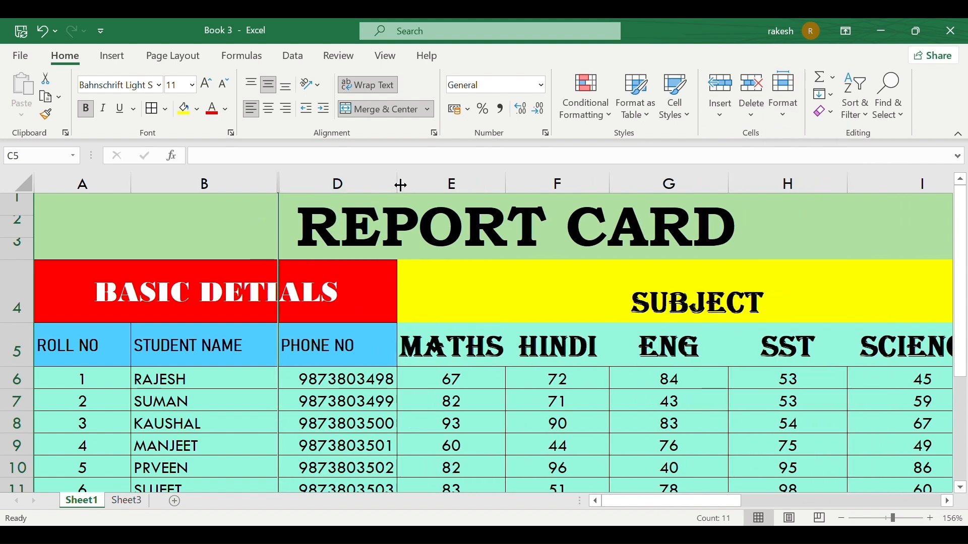
{"action": "left_click_drag", "start_coordinate": [280, 185], "coordinate": [281, 185]}
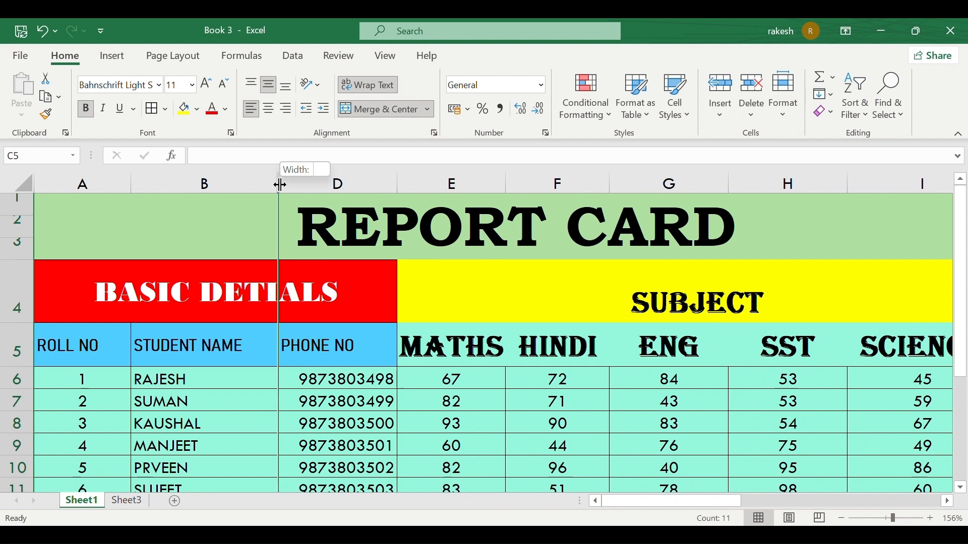
{"action": "double_click", "coordinate": [280, 185]}
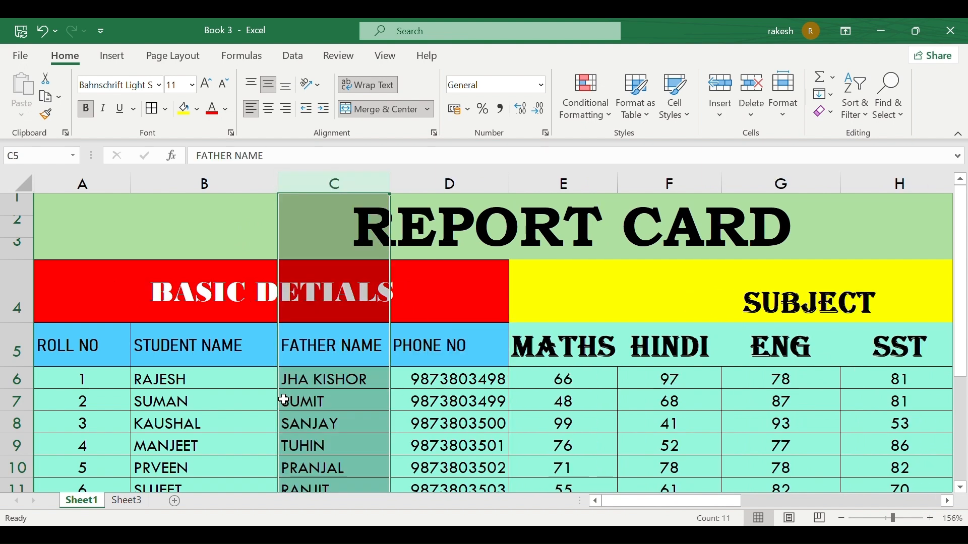
Hide the Sheet1 worksheet with Hide & Unhide > Hide Sheet.
{"action": "left_click", "coordinate": [782, 115]}
{"action": "mouse_move", "coordinate": [825, 301]}
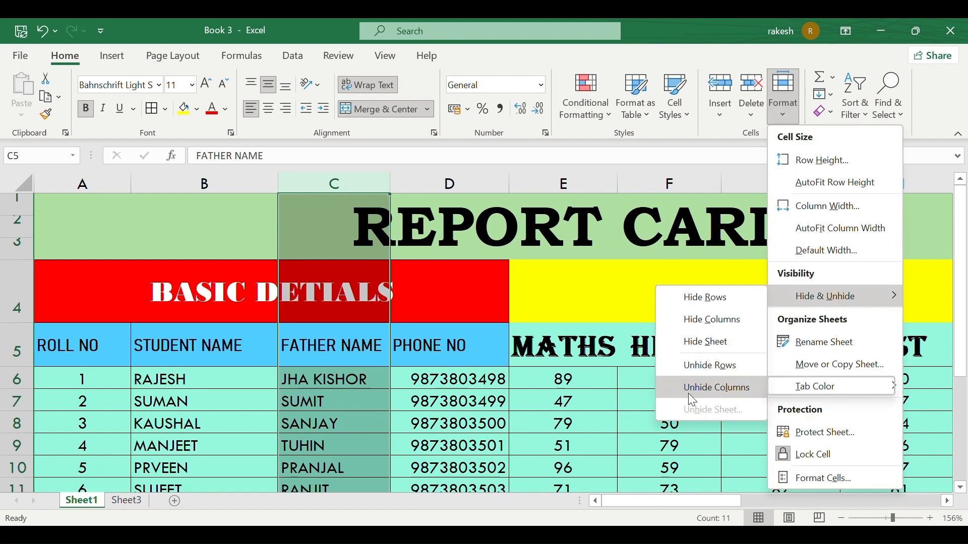
{"action": "left_click", "coordinate": [707, 348]}
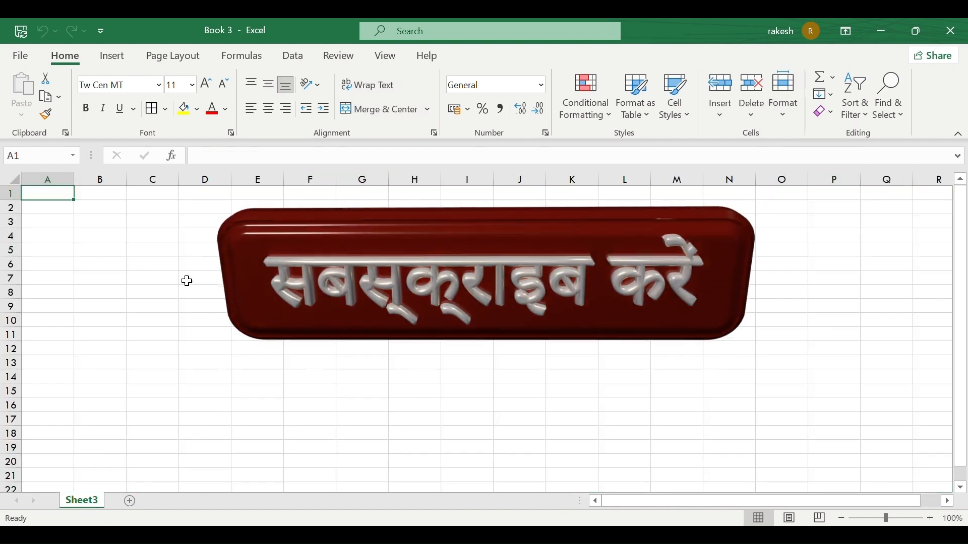
Unhide Sheet1 from the sheet tab's right-click menu.
{"action": "right_click", "coordinate": [87, 501]}
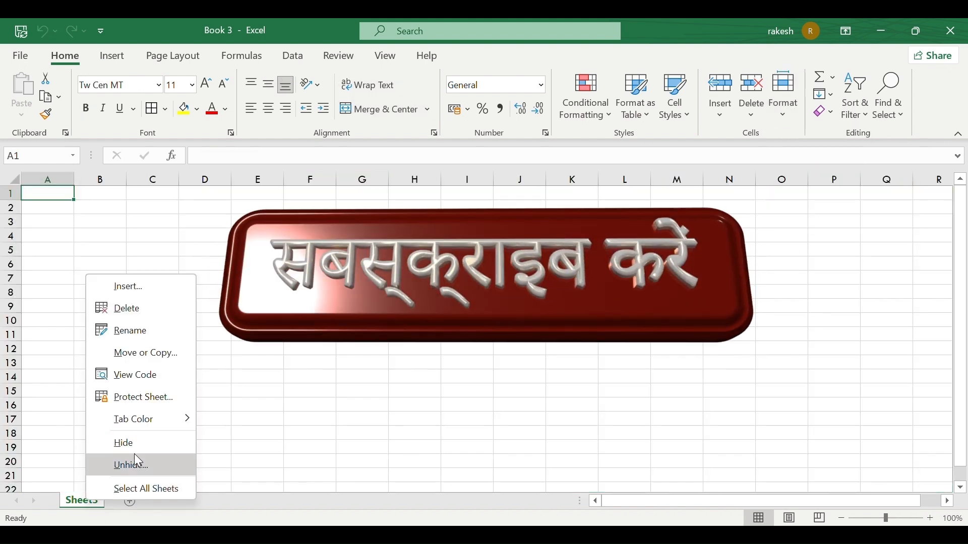
{"action": "left_click", "coordinate": [139, 467]}
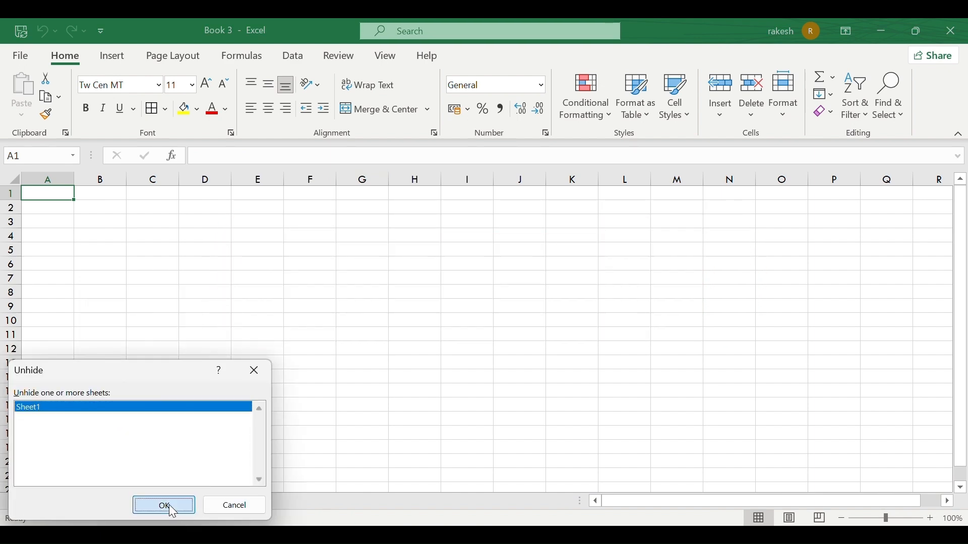
{"action": "left_click", "coordinate": [164, 505]}
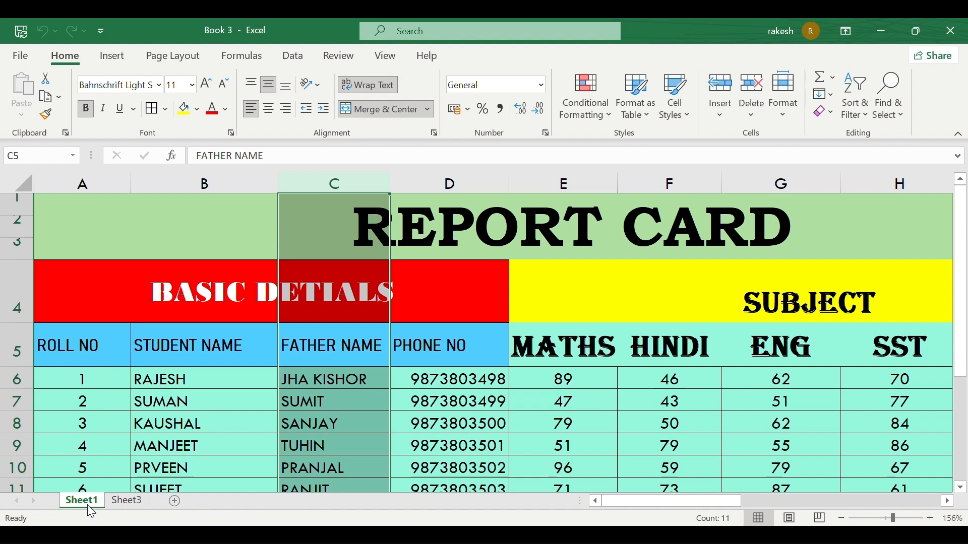
Hide Sheet1 again from Format > Hide & Unhide > Hide Sheet.
{"action": "left_click", "coordinate": [786, 116]}
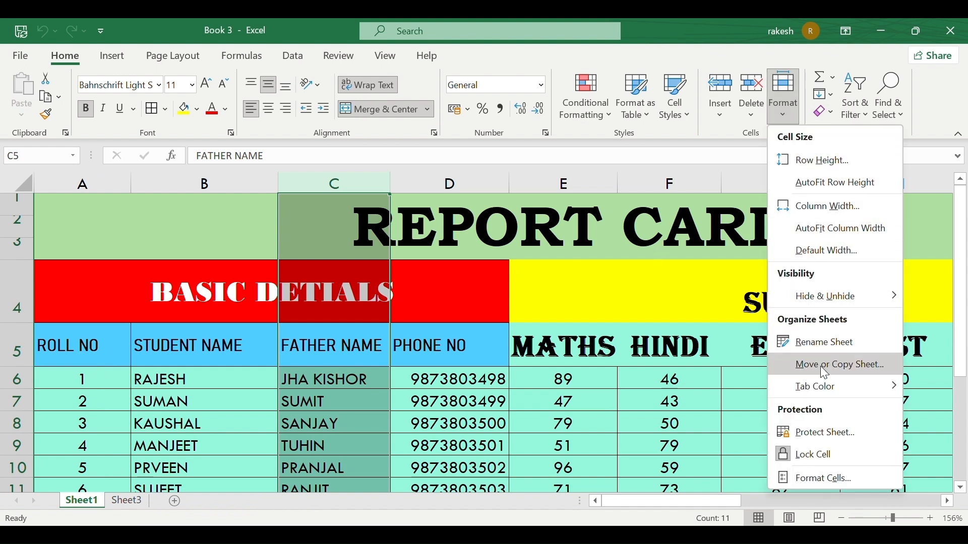
{"action": "mouse_move", "coordinate": [830, 297]}
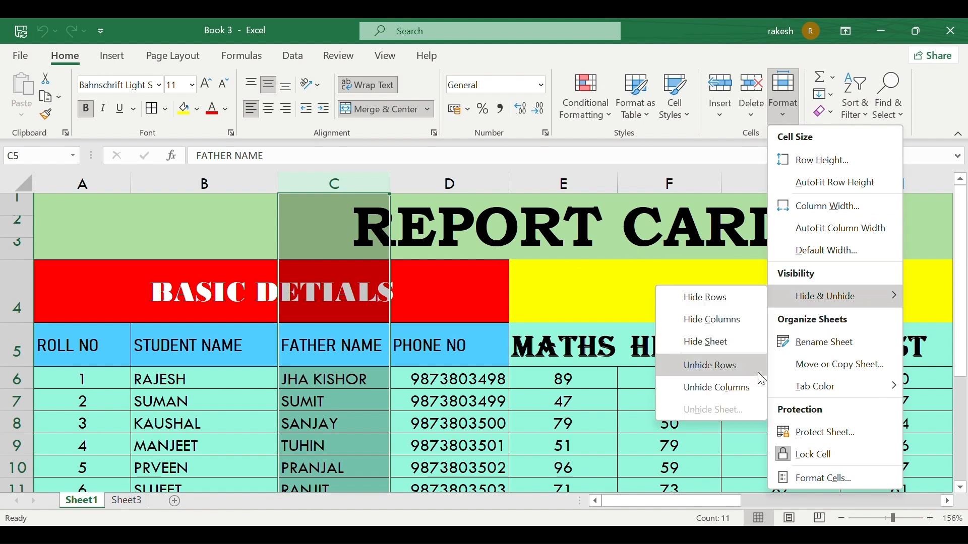
{"action": "left_click", "coordinate": [708, 343]}
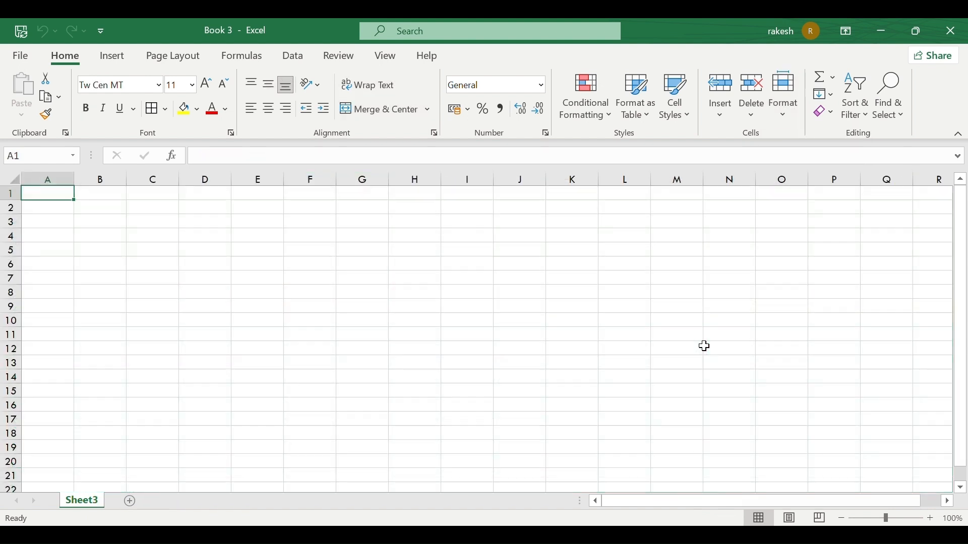
Unhide Sheet1 via Format > Hide & Unhide > Unhide Sheet, then reopen the Format menu.
{"action": "left_click", "coordinate": [779, 118]}
{"action": "mouse_move", "coordinate": [822, 302]}
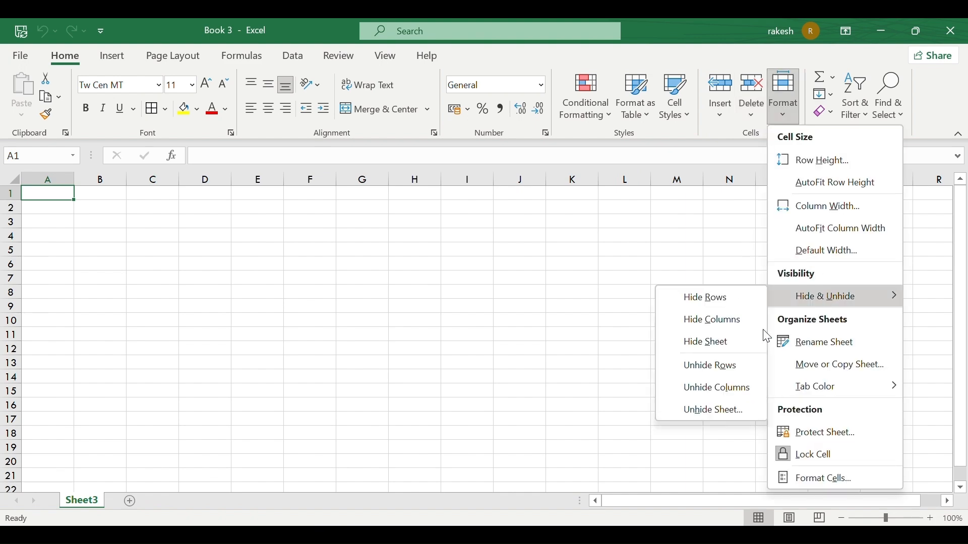
{"action": "left_click", "coordinate": [701, 403]}
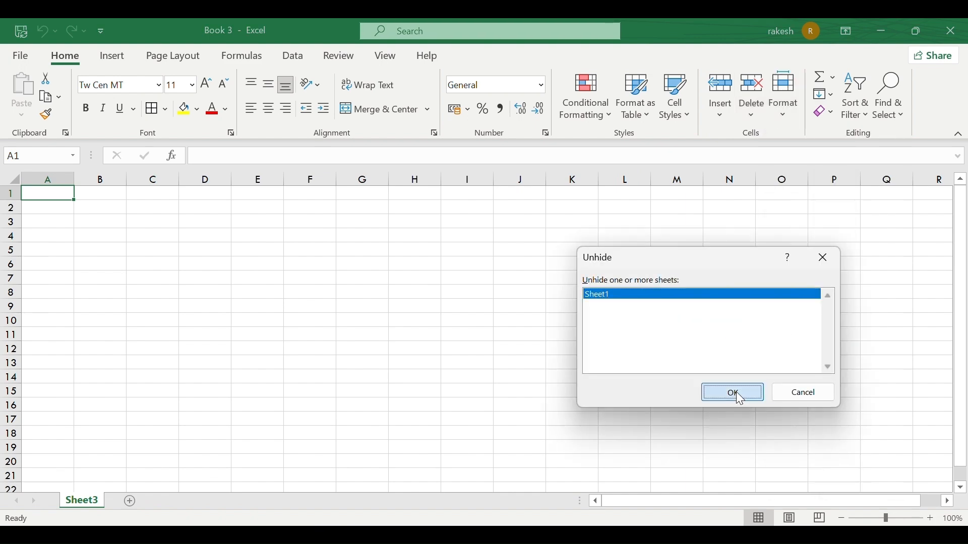
{"action": "left_click", "coordinate": [734, 394]}
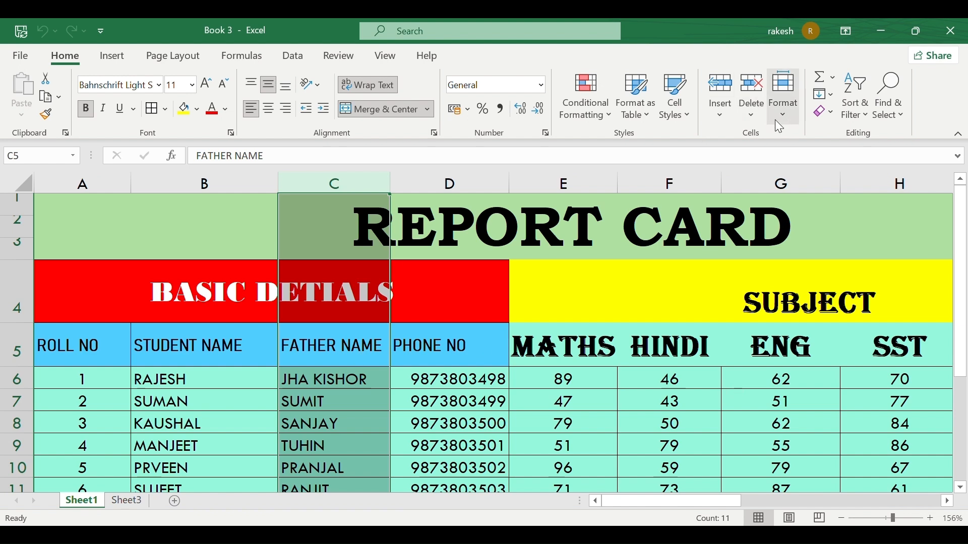
{"action": "left_click", "coordinate": [784, 117]}
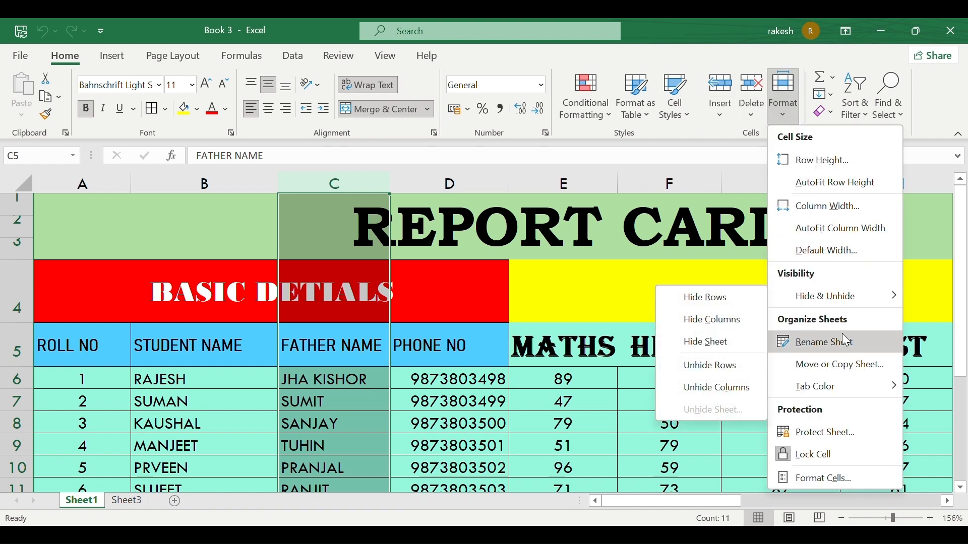
Rename Sheet1 to 'report'.
{"action": "left_click", "coordinate": [832, 342]}
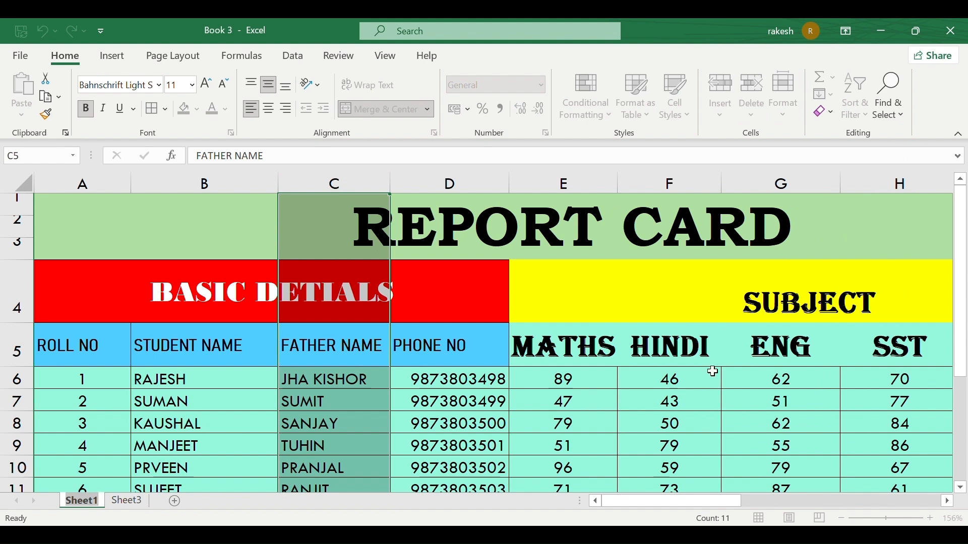
{"action": "key", "text": "BackSpace"}
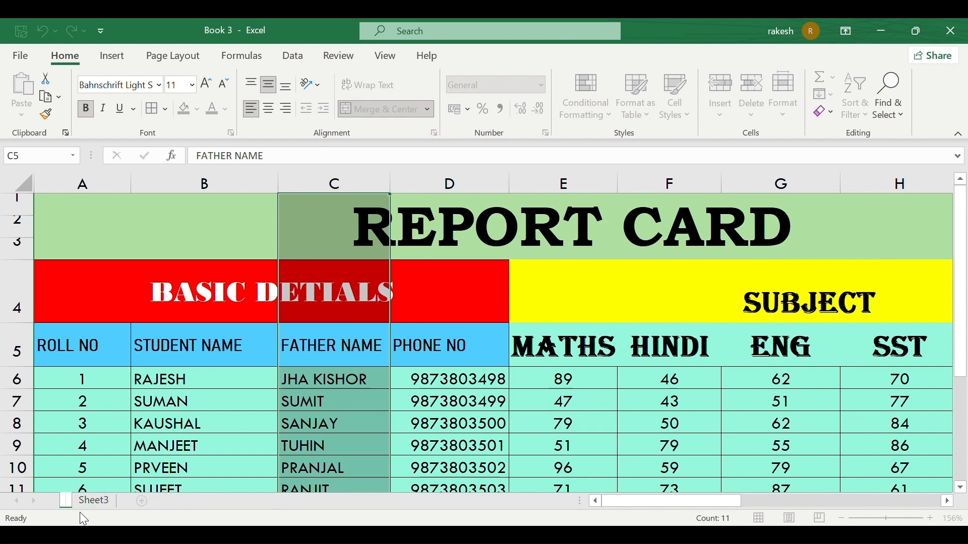
{"action": "type", "text": "re"}
{"action": "type", "text": "port"}
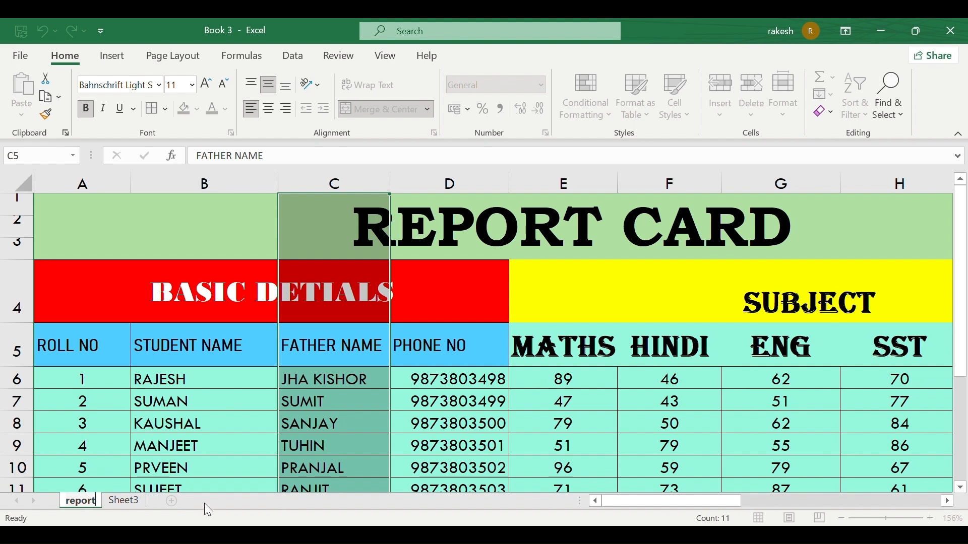
{"action": "key", "text": "Return"}
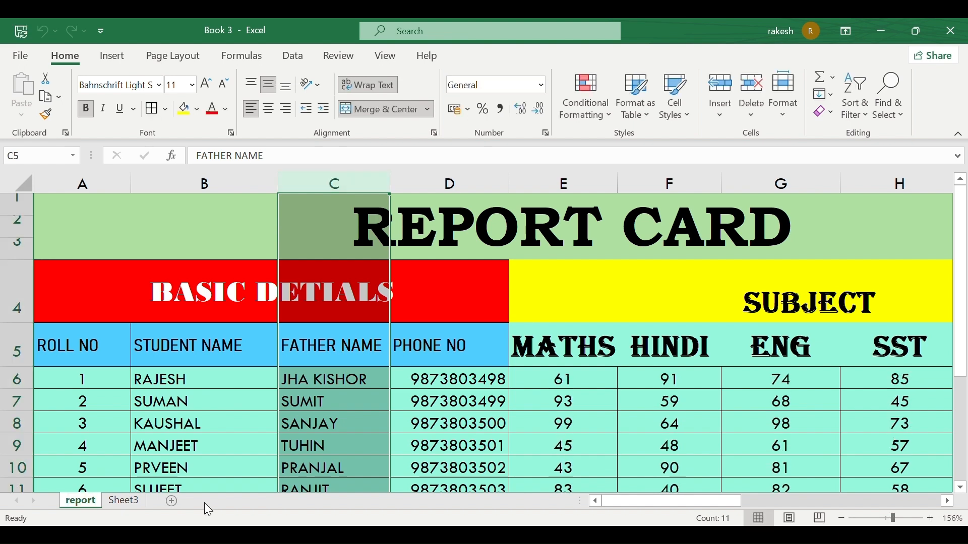
Narrow column F slightly at the F/G border, select cell E7, and open the Format menu.
{"action": "scroll", "coordinate": [649, 372], "scroll_direction": "down", "scroll_amount": 1}
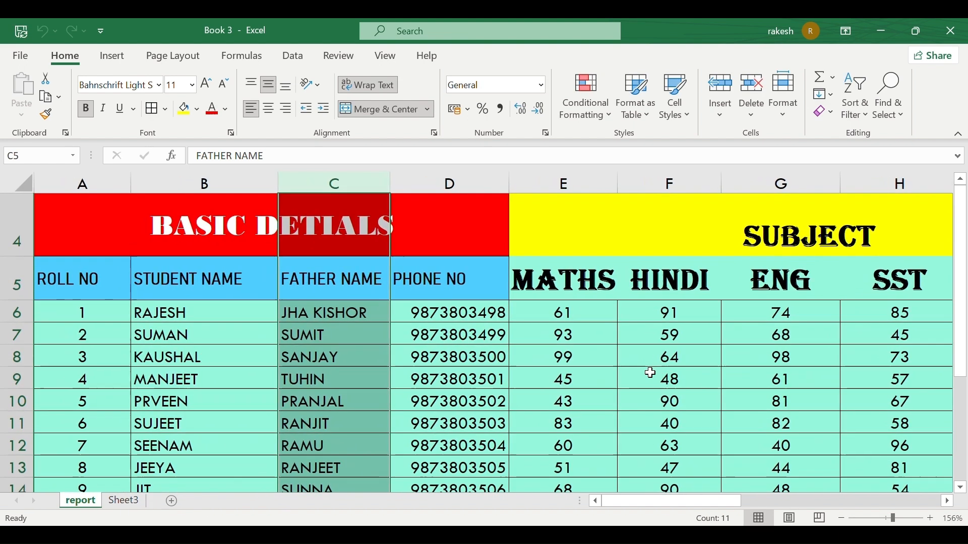
{"action": "scroll", "coordinate": [648, 371], "scroll_direction": "right", "scroll_amount": 3}
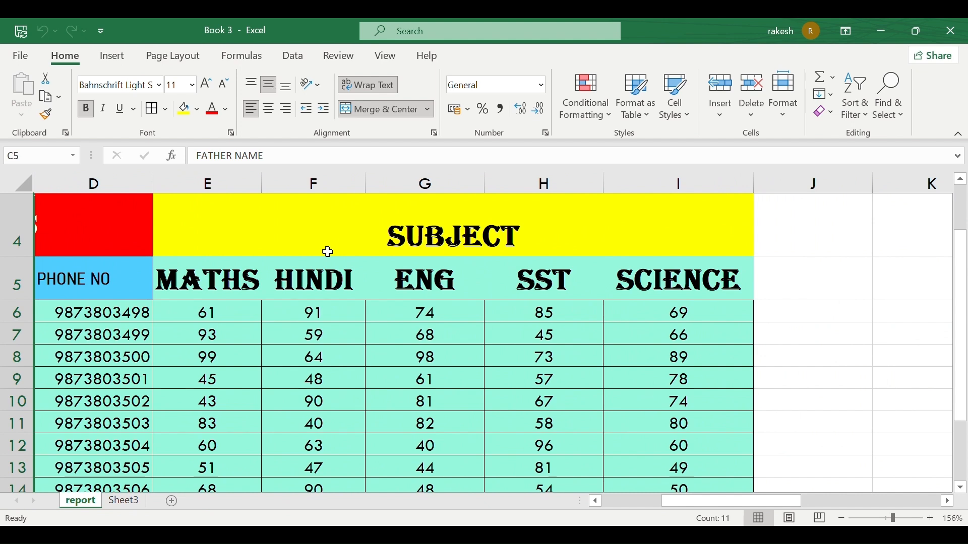
{"action": "left_click_drag", "start_coordinate": [363, 183], "coordinate": [359, 177]}
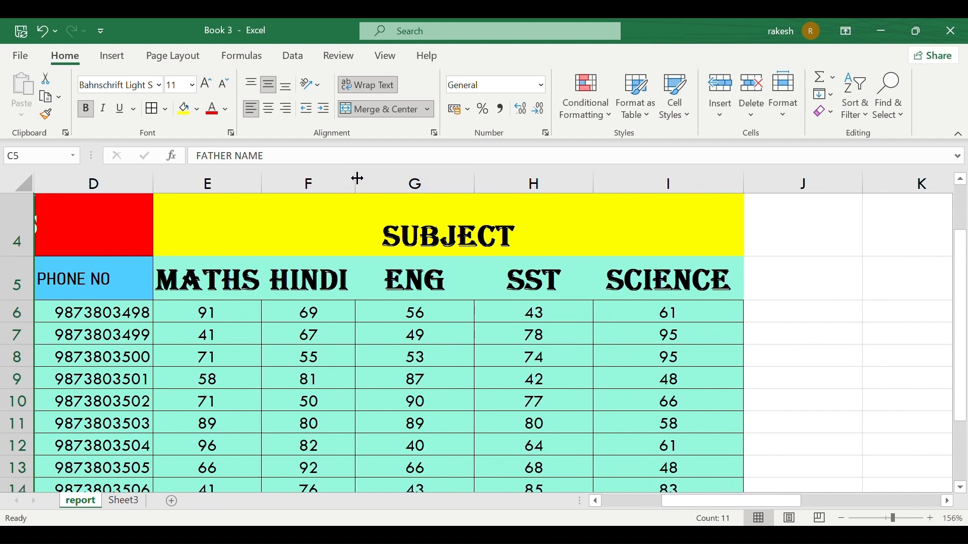
{"action": "left_click", "coordinate": [206, 328]}
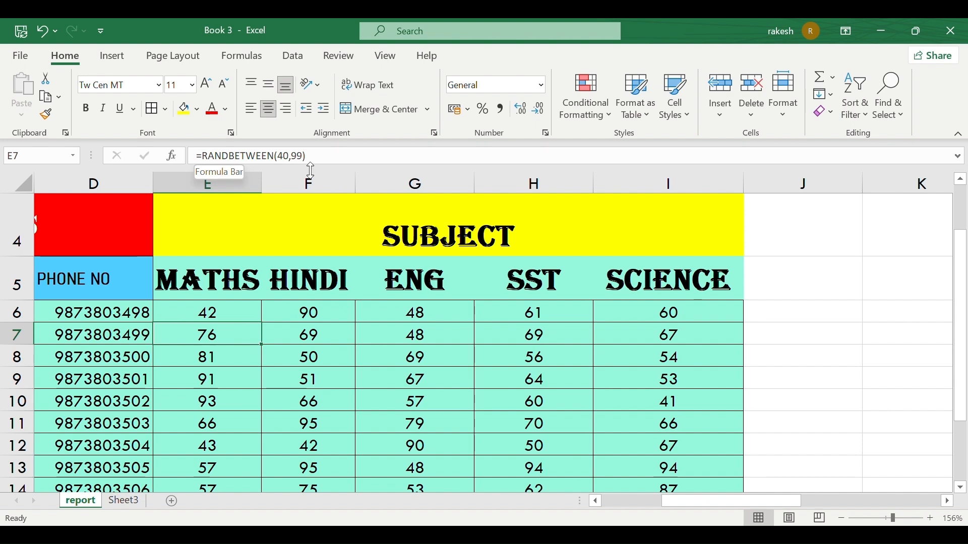
{"action": "scroll", "coordinate": [401, 258], "scroll_direction": "down", "scroll_amount": 4}
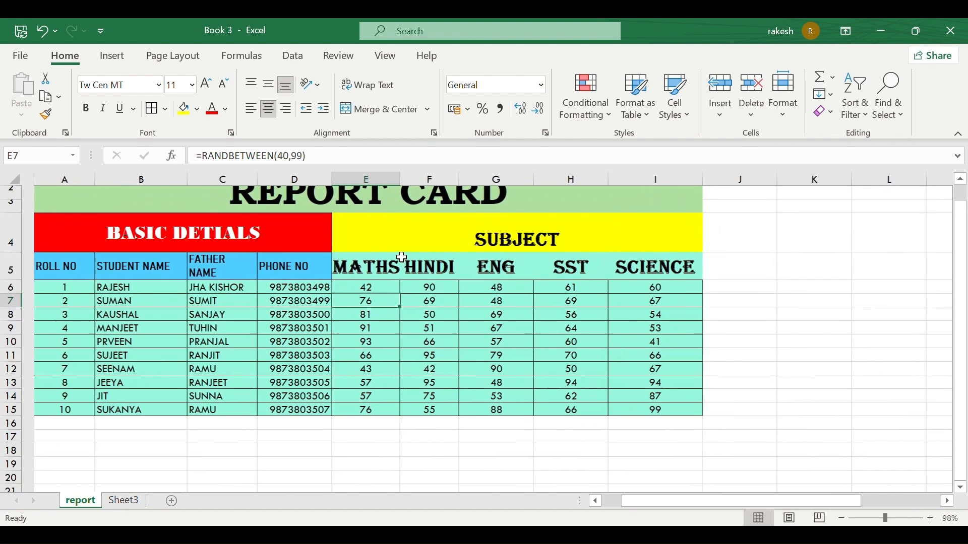
{"action": "scroll", "coordinate": [402, 258], "scroll_direction": "right", "scroll_amount": 1}
{"action": "scroll", "coordinate": [402, 258], "scroll_direction": "up", "scroll_amount": 1}
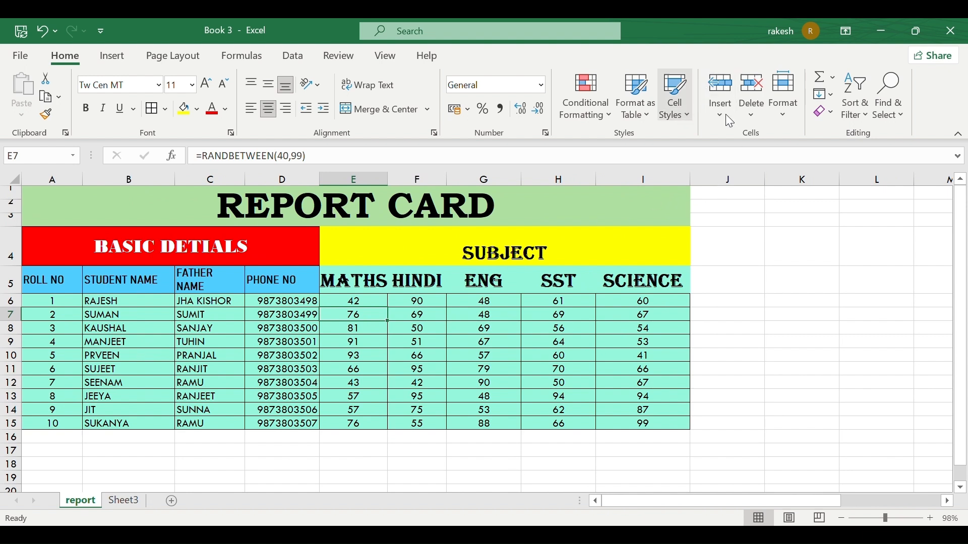
{"action": "left_click", "coordinate": [783, 110]}
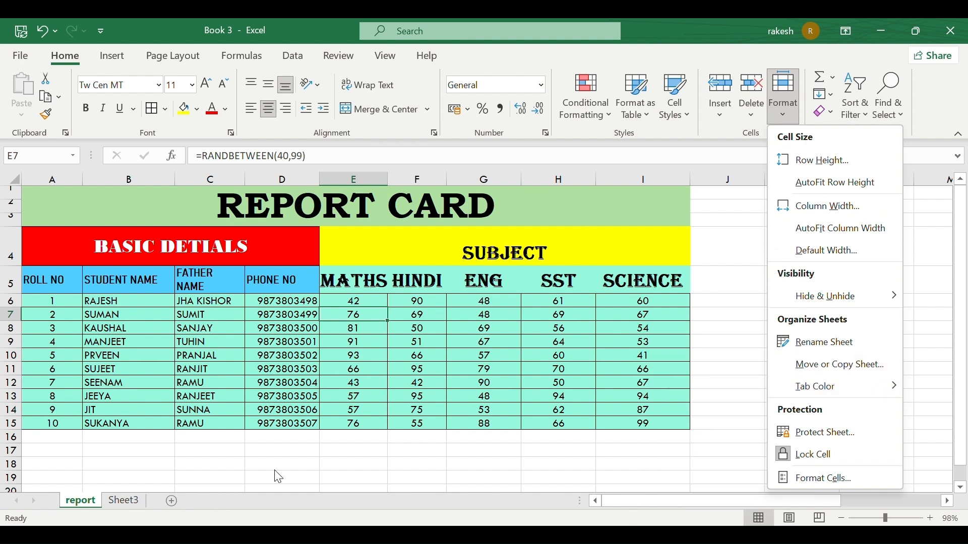
Duplicate the report sheet with Move or Copy Sheet, ticking Create a copy.
{"action": "mouse_move", "coordinate": [814, 305]}
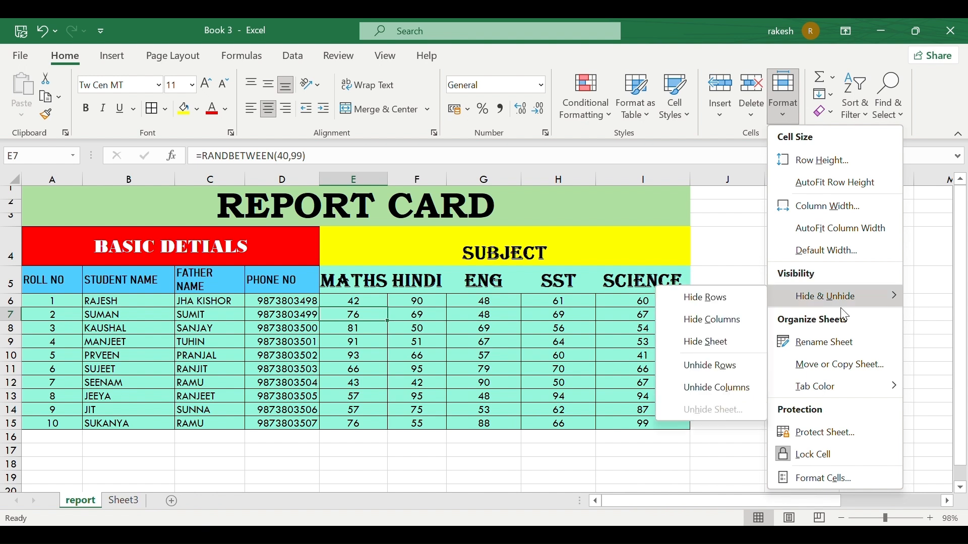
{"action": "left_click", "coordinate": [836, 365]}
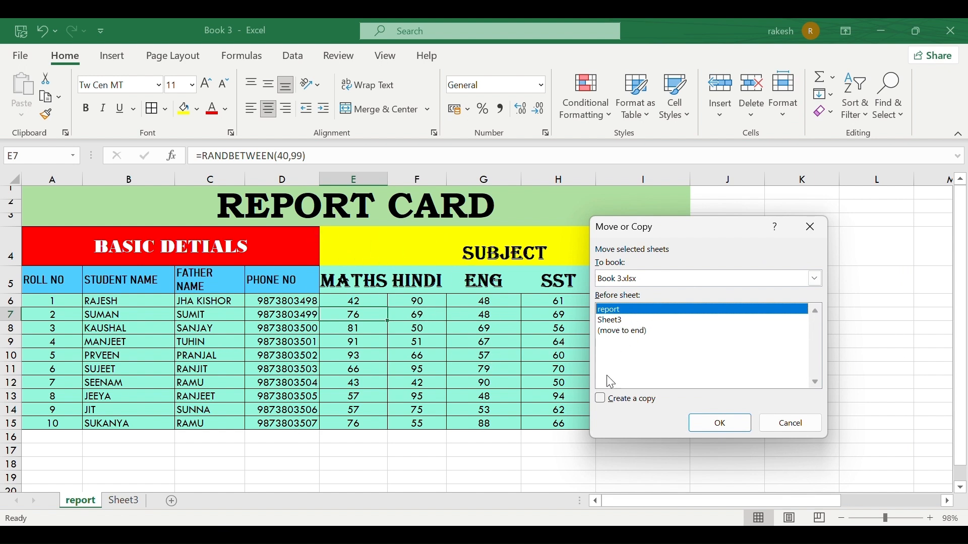
{"action": "left_click", "coordinate": [635, 399]}
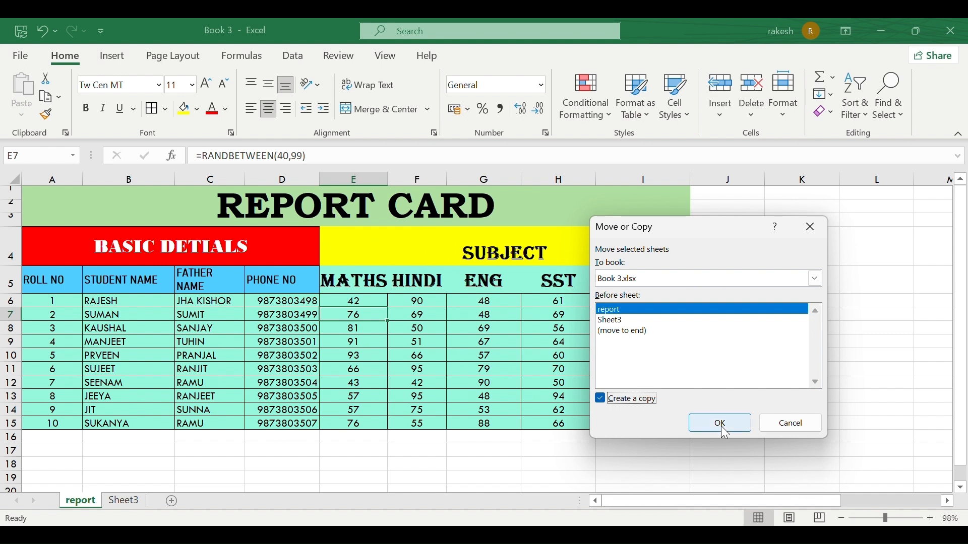
{"action": "left_click", "coordinate": [722, 428]}
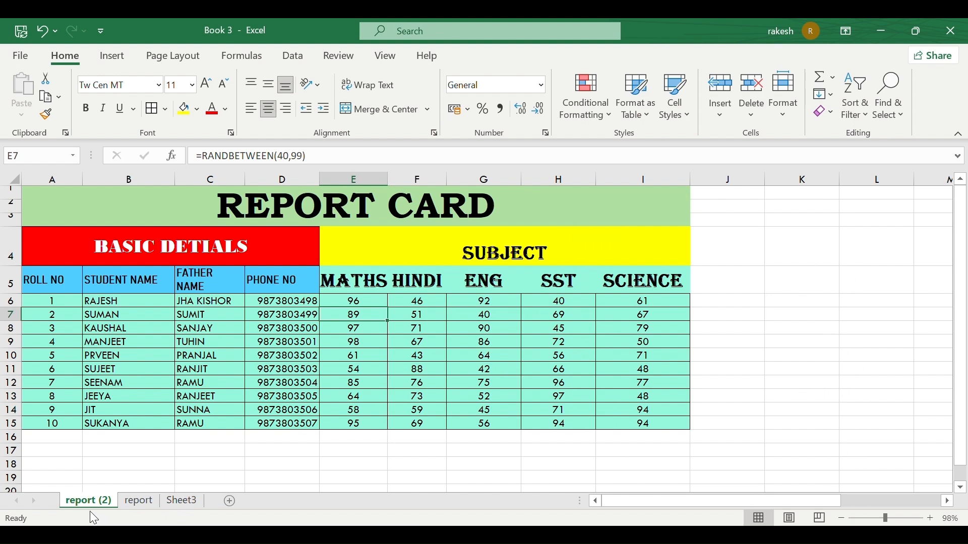
Switch between the report and report (2) tabs, then reopen the Move or Copy dialog.
{"action": "left_click", "coordinate": [127, 504]}
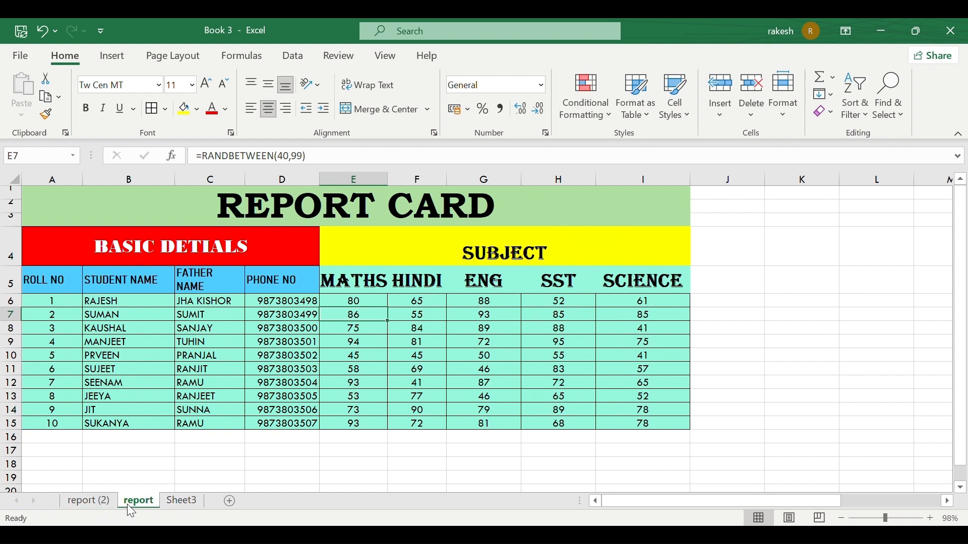
{"action": "left_click", "coordinate": [103, 504]}
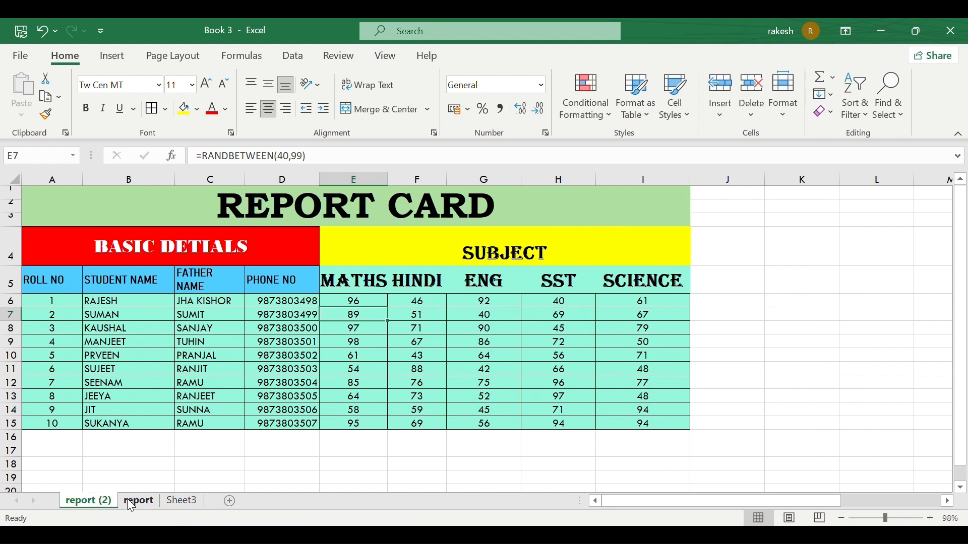
{"action": "left_click", "coordinate": [132, 505]}
{"action": "left_click", "coordinate": [105, 504]}
{"action": "left_click", "coordinate": [132, 505]}
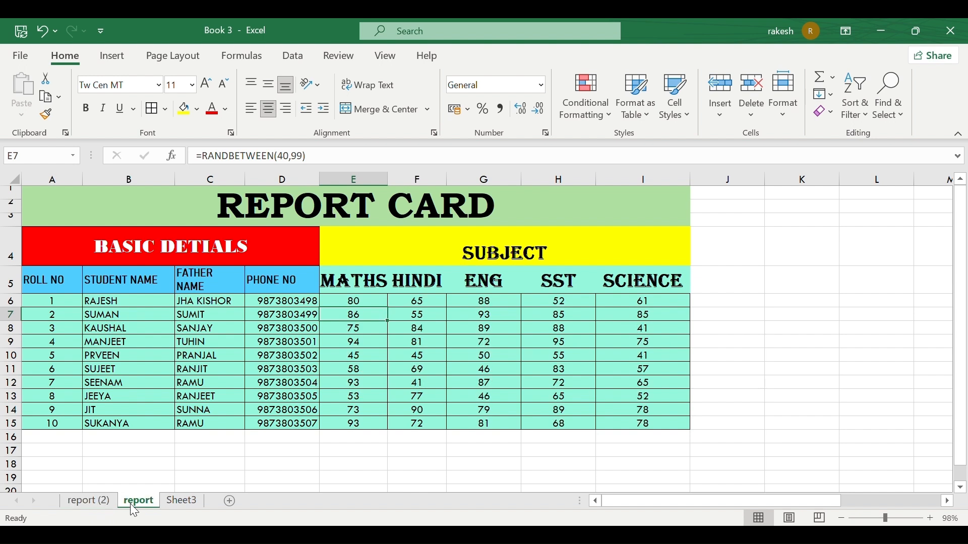
{"action": "left_click", "coordinate": [91, 502]}
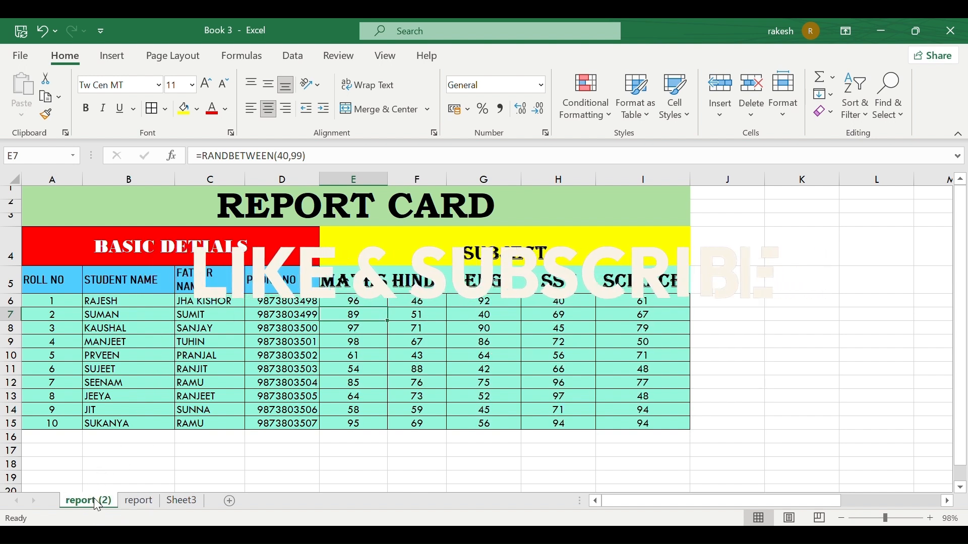
{"action": "left_click", "coordinate": [137, 500]}
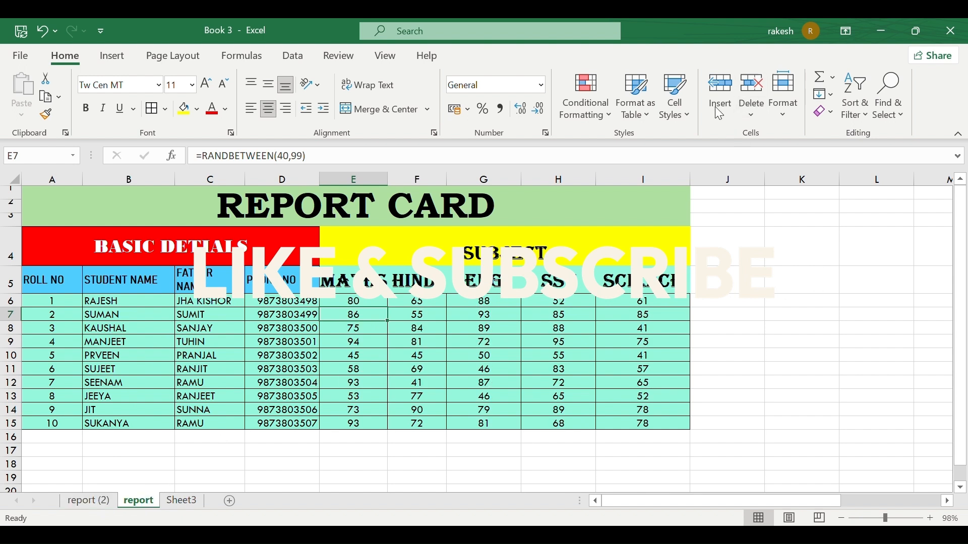
{"action": "left_click", "coordinate": [783, 115]}
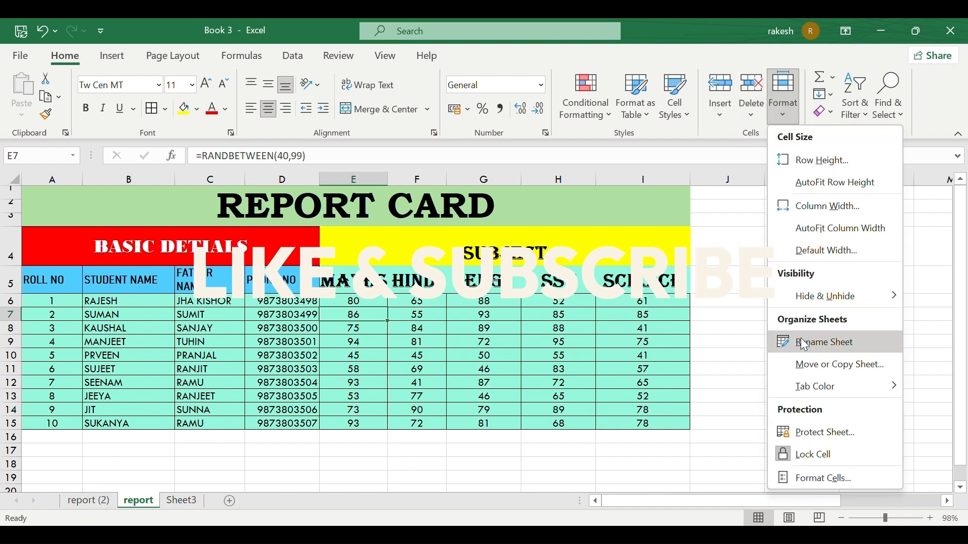
{"action": "left_click", "coordinate": [822, 366]}
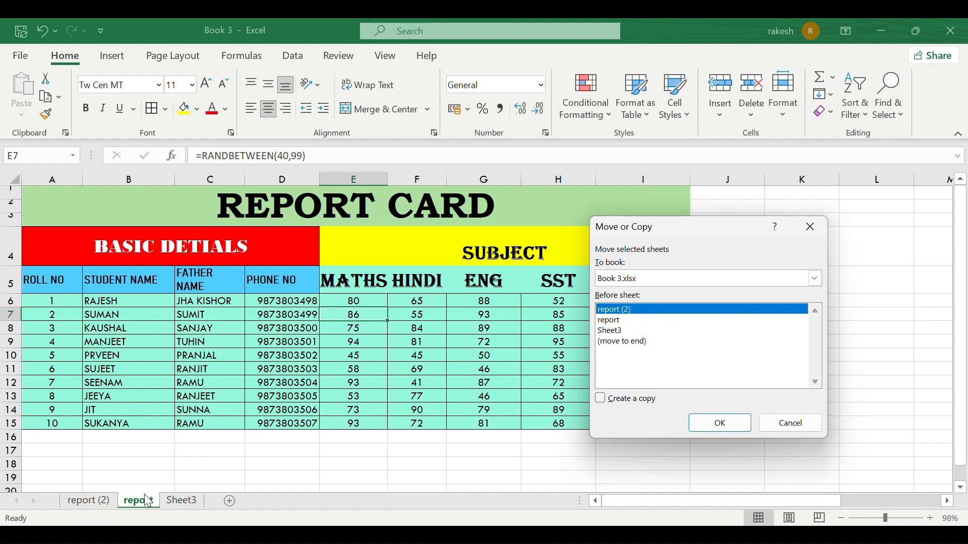
Move the report sheet to the front, ahead of report (2) and Sheet3.
{"action": "left_click", "coordinate": [736, 427]}
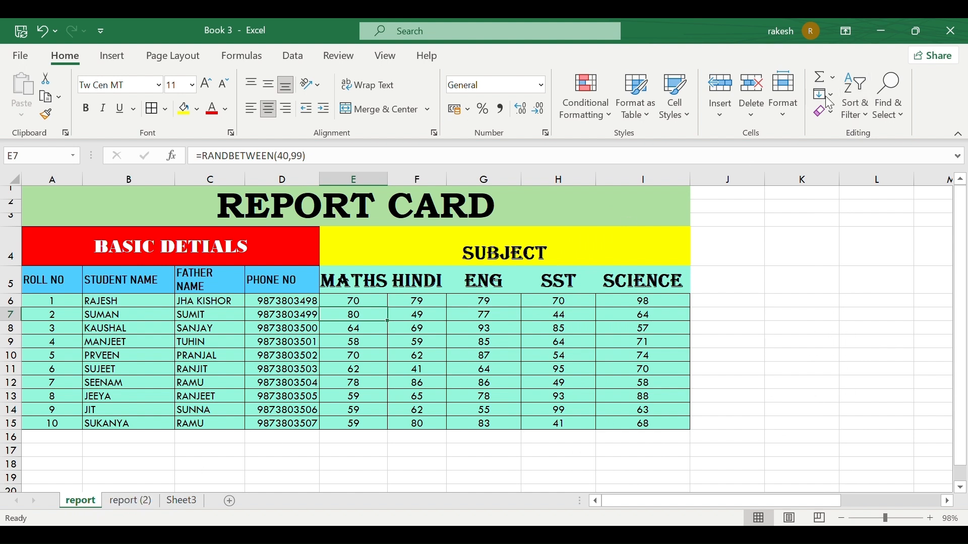
Colour the report tab teal and the report (2) tab green via Format > Tab Color.
{"action": "left_click", "coordinate": [780, 119]}
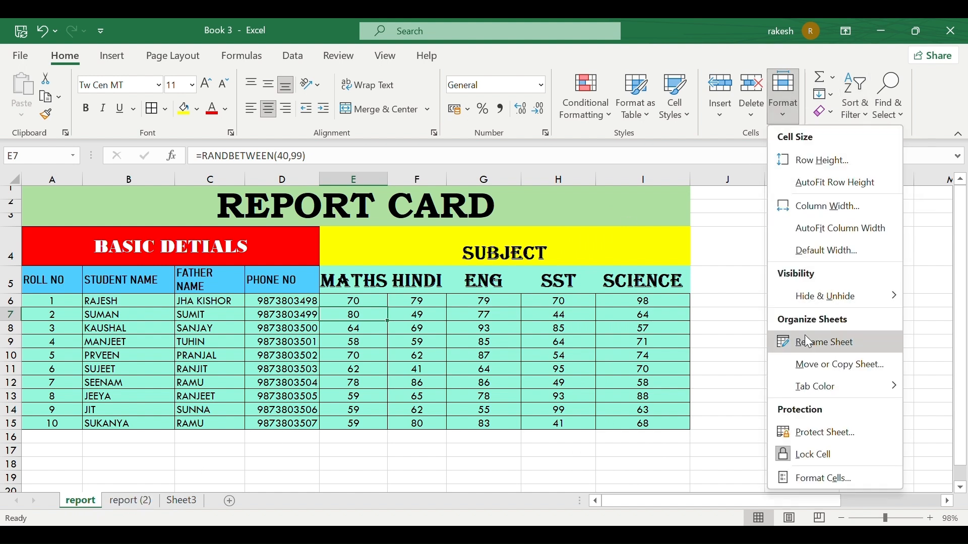
{"action": "mouse_move", "coordinate": [809, 387]}
{"action": "left_click", "coordinate": [731, 393]}
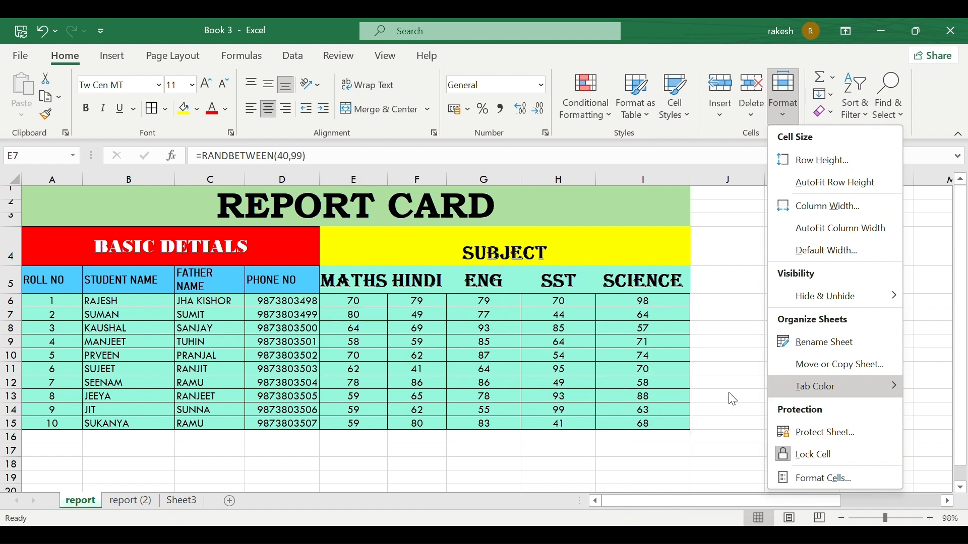
{"action": "left_click", "coordinate": [130, 502]}
{"action": "left_click", "coordinate": [782, 113]}
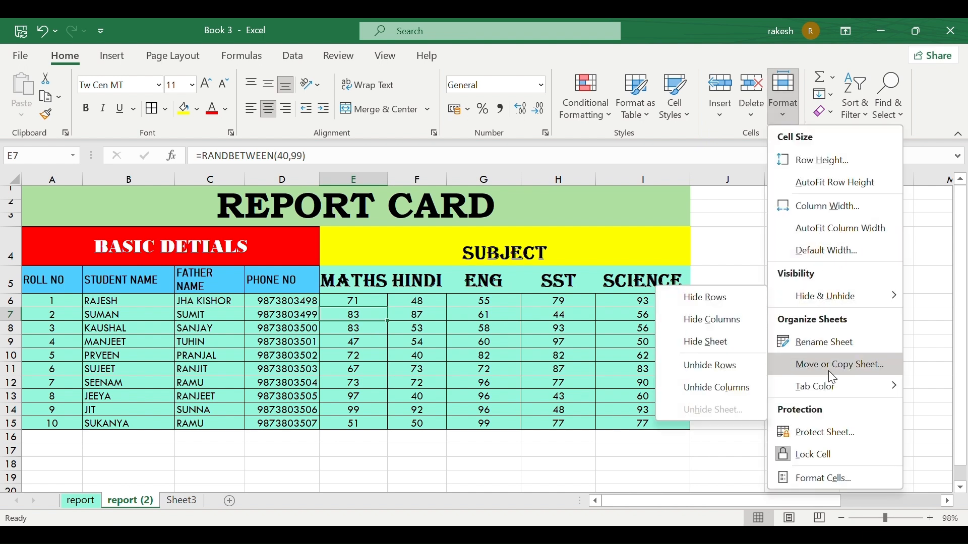
{"action": "mouse_move", "coordinate": [827, 387]}
{"action": "left_click", "coordinate": [748, 401]}
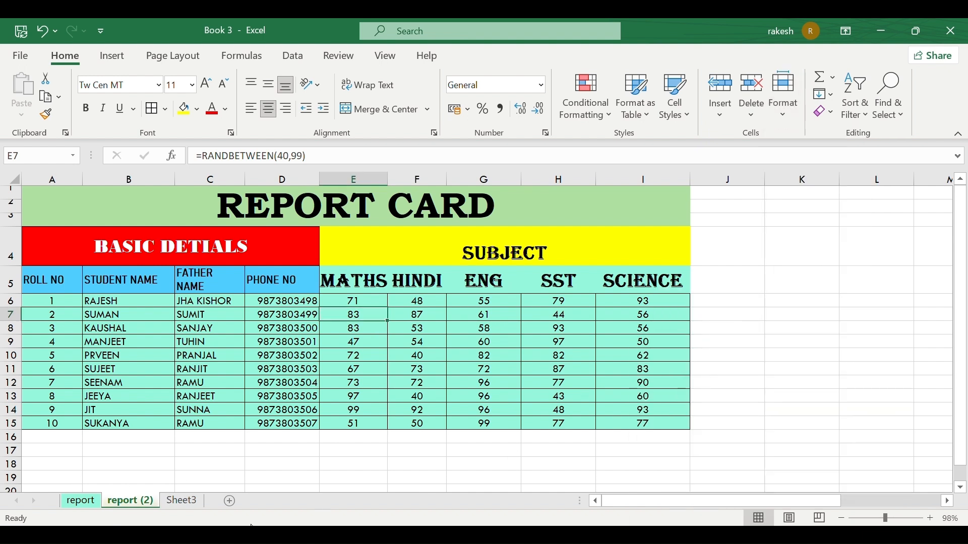
Colour the Sheet3 tab blue from its tab menu, then return to the report sheet.
{"action": "left_click", "coordinate": [180, 502]}
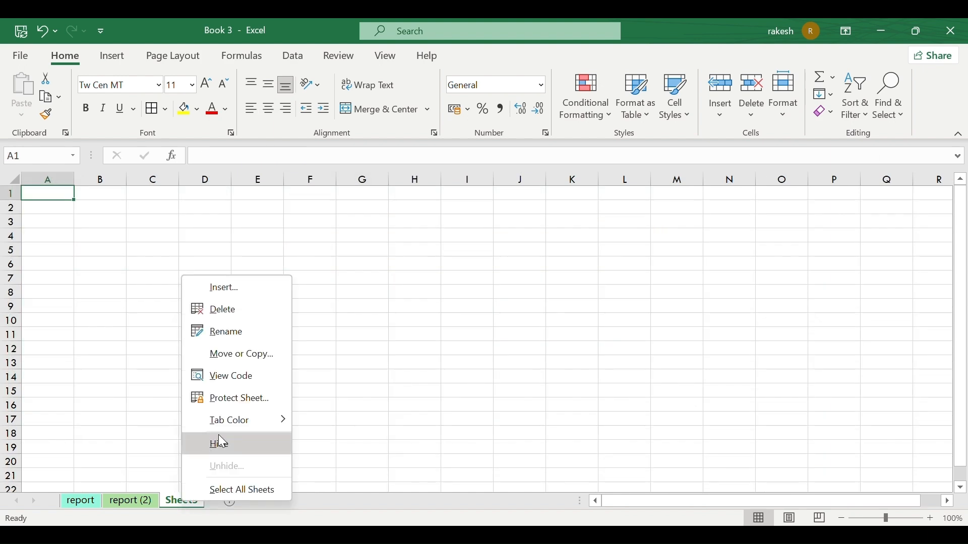
{"action": "mouse_move", "coordinate": [252, 420]}
{"action": "left_click", "coordinate": [373, 410]}
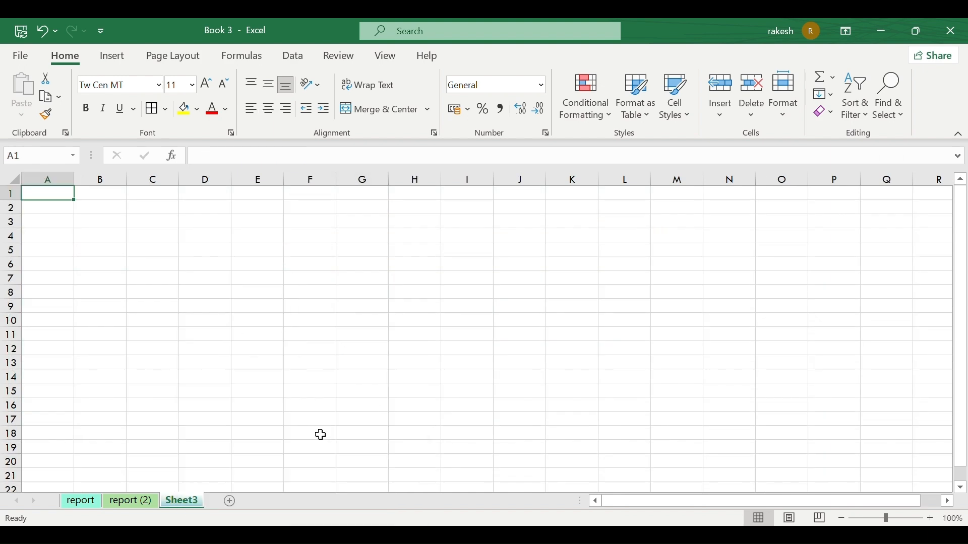
{"action": "left_click", "coordinate": [230, 462]}
{"action": "left_click", "coordinate": [85, 501]}
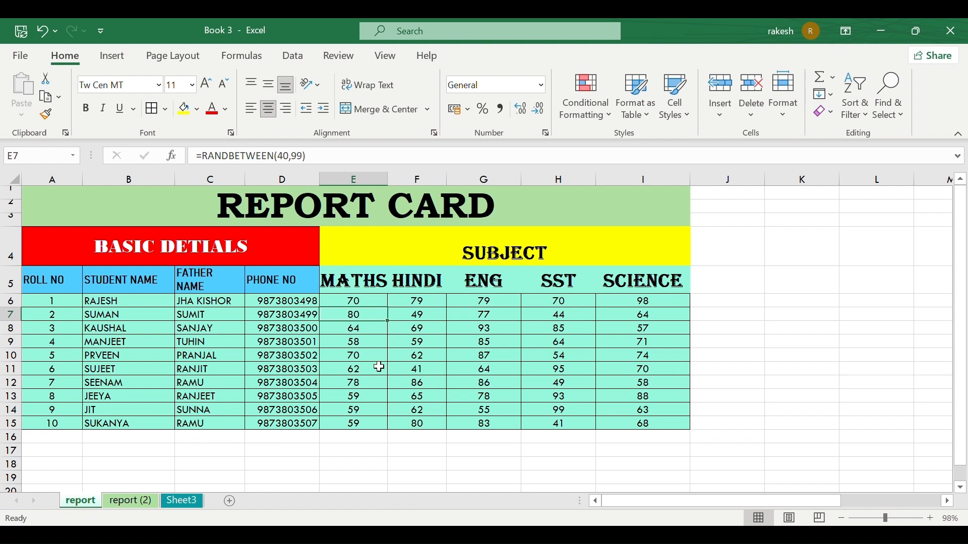
{"action": "left_click", "coordinate": [779, 115]}
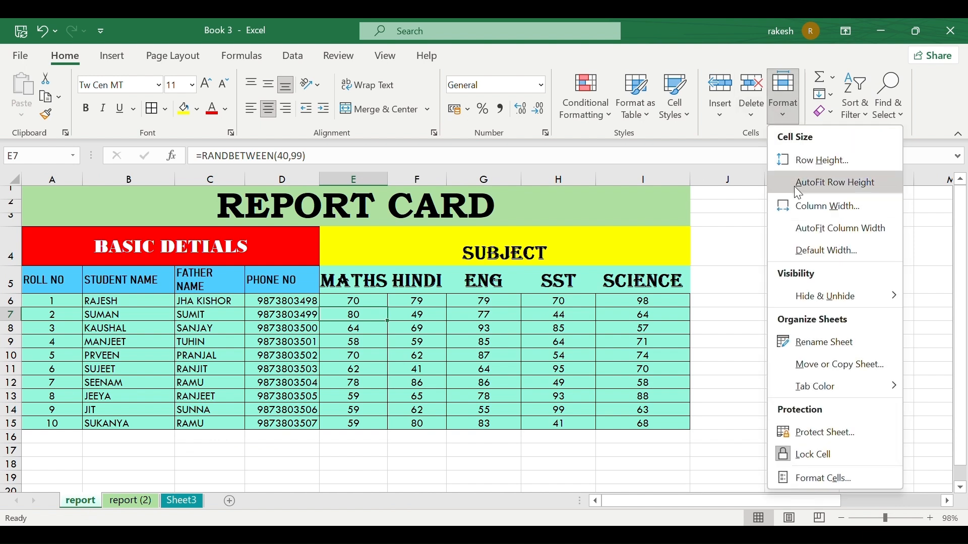
Protect the report sheet with a password, entering it twice to confirm.
{"action": "left_click", "coordinate": [837, 423]}
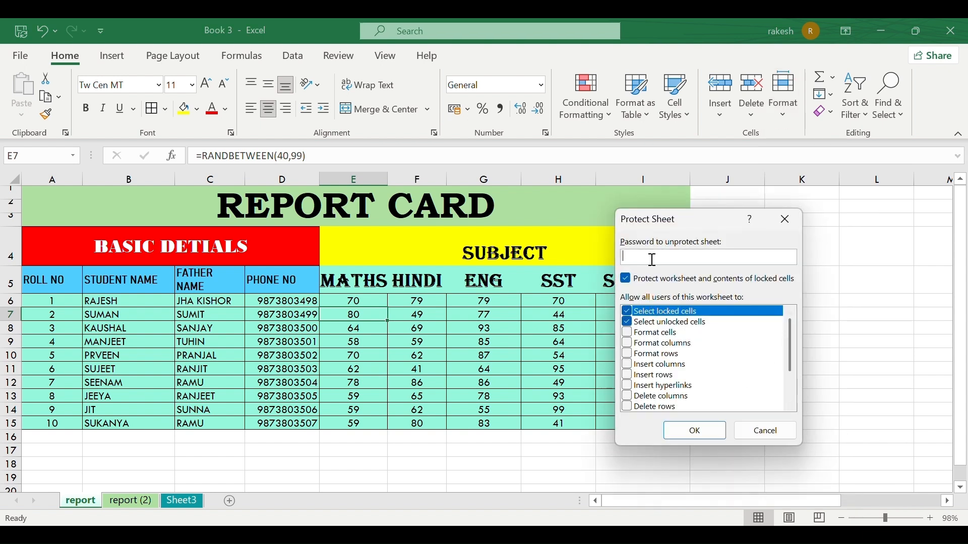
{"action": "type", "text": "••••"}
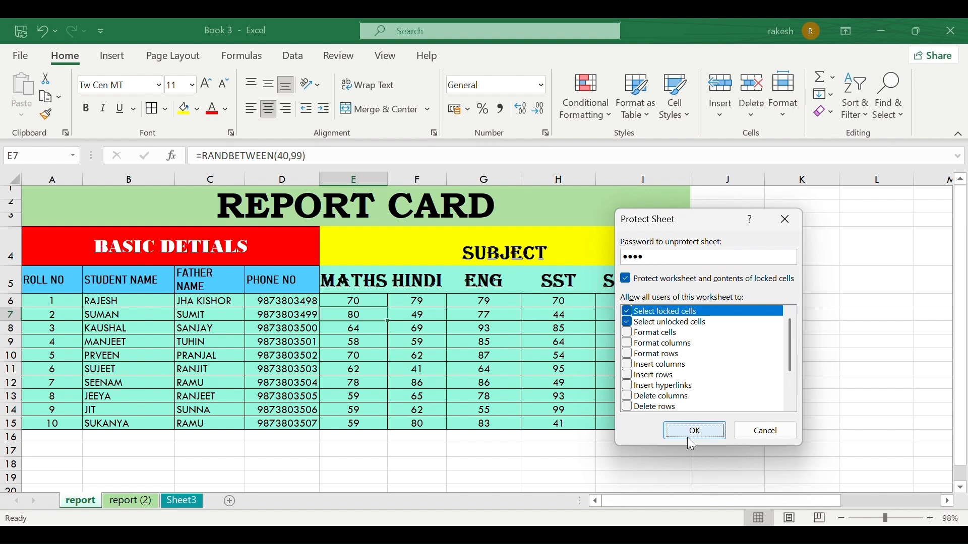
{"action": "left_click", "coordinate": [688, 437]}
{"action": "type", "text": "••"}
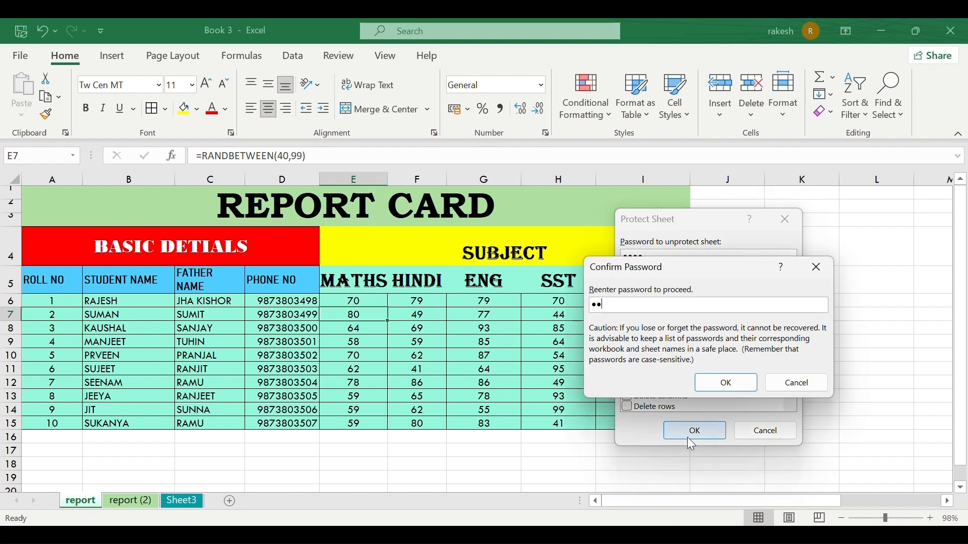
{"action": "type", "text": "••"}
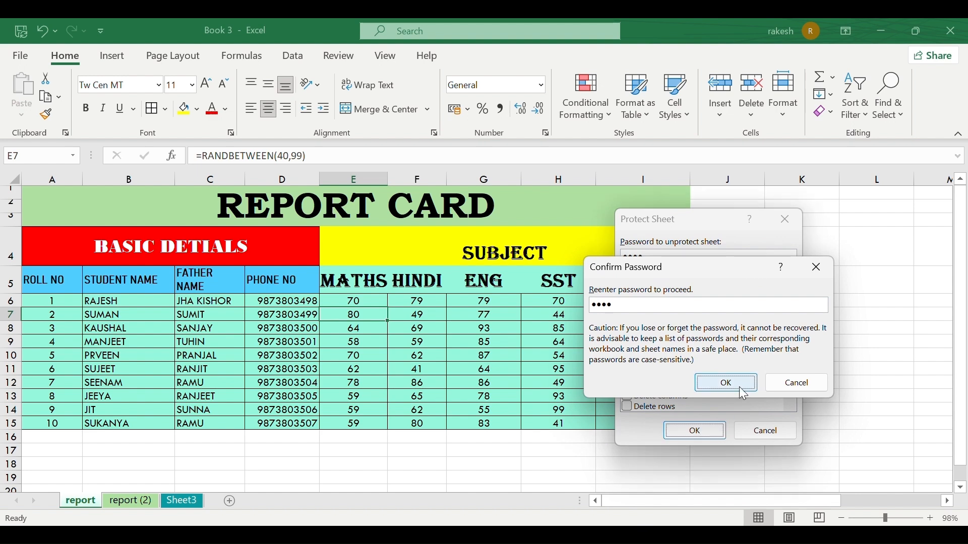
{"action": "left_click", "coordinate": [739, 386]}
Try editing the PHONE NO header and G7, dismissing each protected-sheet warning.
{"action": "left_click", "coordinate": [255, 279]}
{"action": "double_click", "coordinate": [255, 285]}
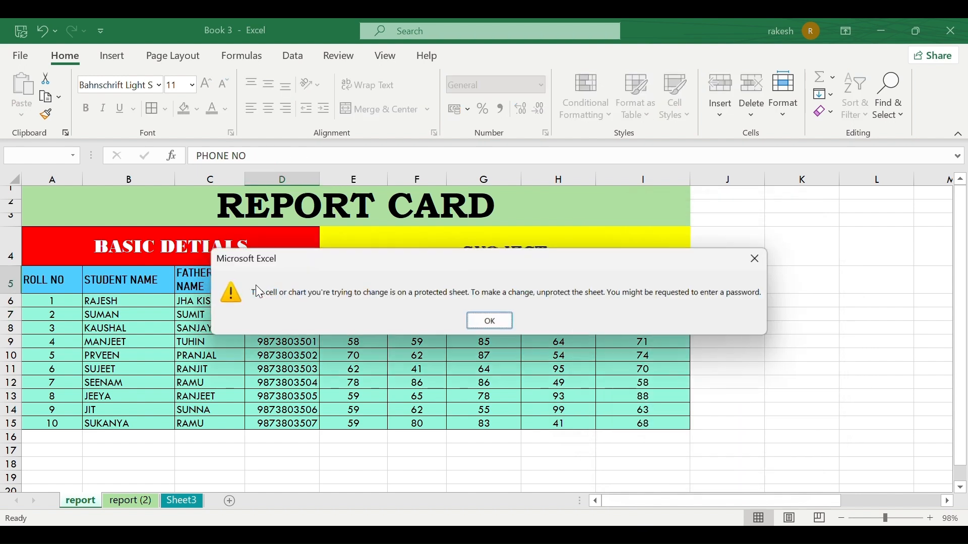
{"action": "left_click", "coordinate": [489, 323]}
{"action": "left_click", "coordinate": [485, 317]}
{"action": "double_click", "coordinate": [493, 329]}
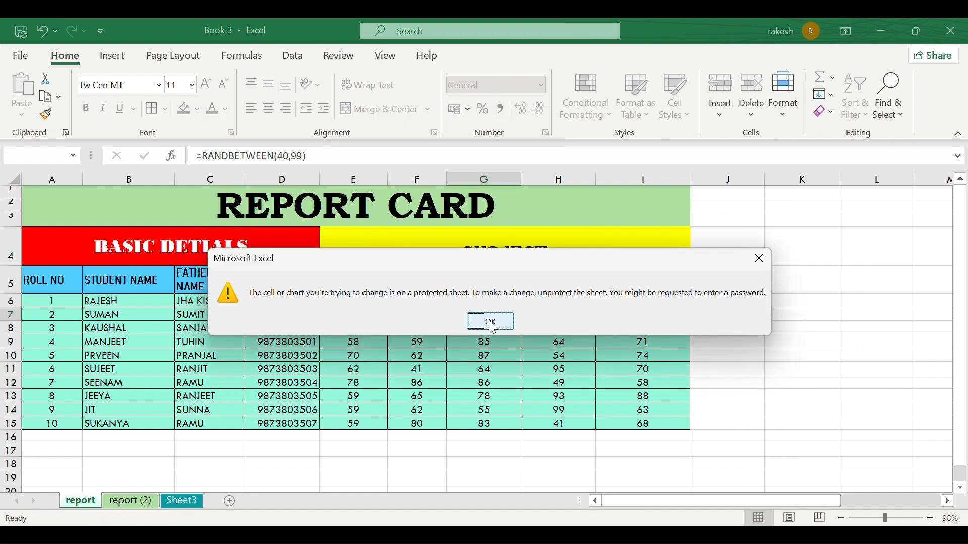
{"action": "left_click", "coordinate": [492, 325]}
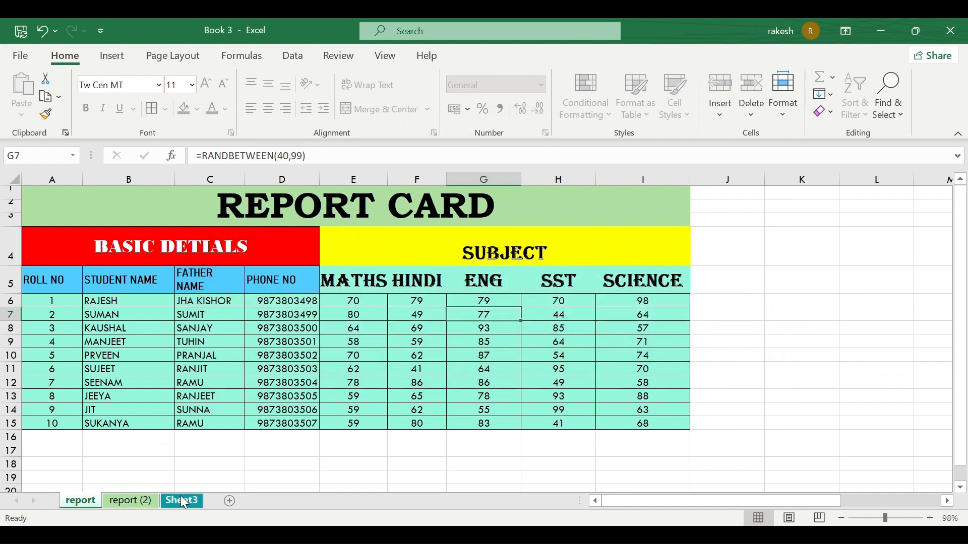
Type 'ihi' in Sheet3's H12, retry editing E7 on report, then select A1:I15.
{"action": "left_click", "coordinate": [182, 502]}
{"action": "left_click", "coordinate": [394, 352]}
{"action": "type", "text": "ihi"}
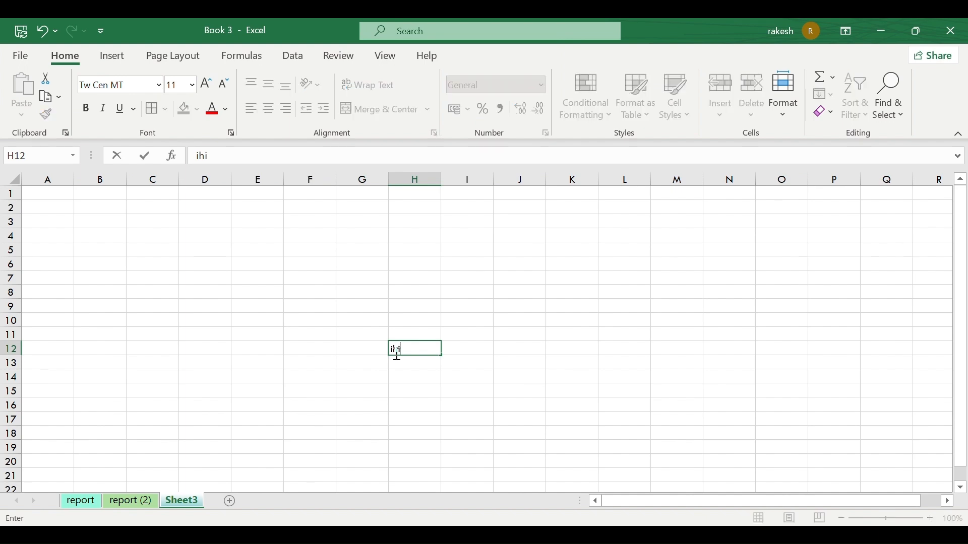
{"action": "left_click", "coordinate": [80, 502]}
{"action": "left_click", "coordinate": [333, 320]}
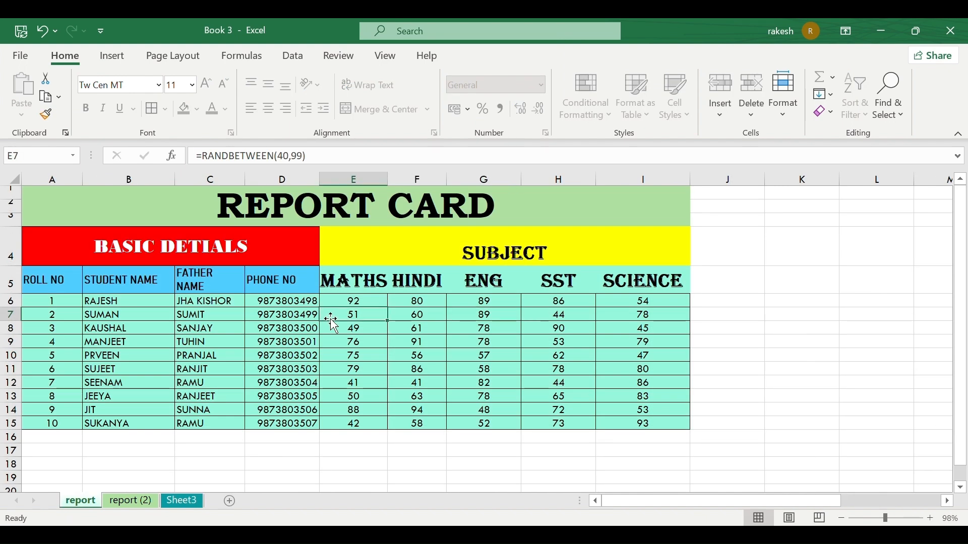
{"action": "double_click", "coordinate": [333, 323]}
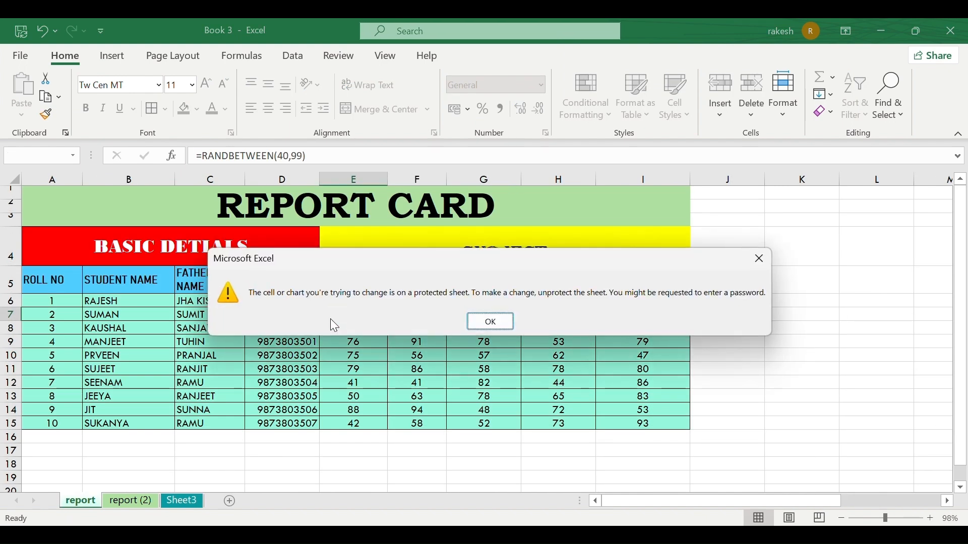
{"action": "left_click", "coordinate": [491, 323]}
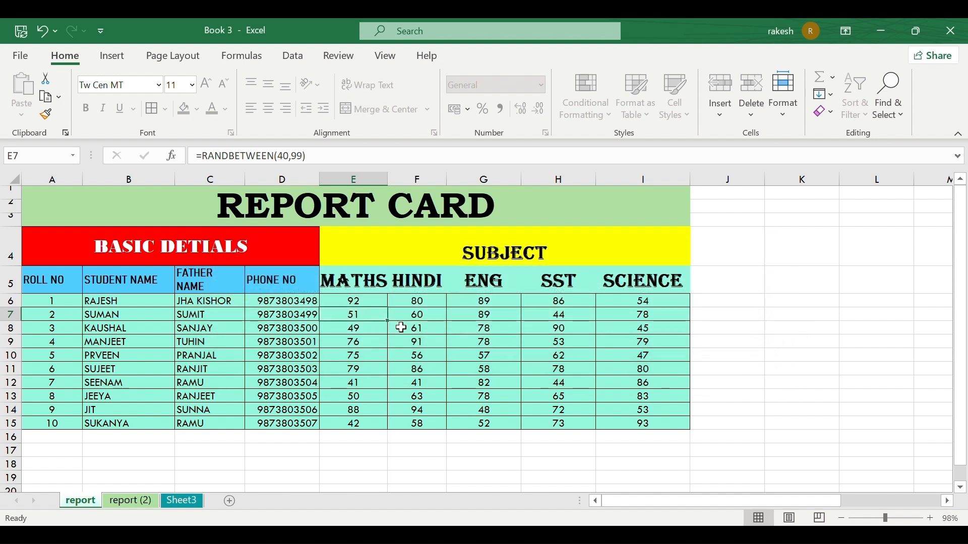
{"action": "left_click", "coordinate": [83, 214]}
{"action": "left_click_drag", "start_coordinate": [83, 214], "coordinate": [495, 418]}
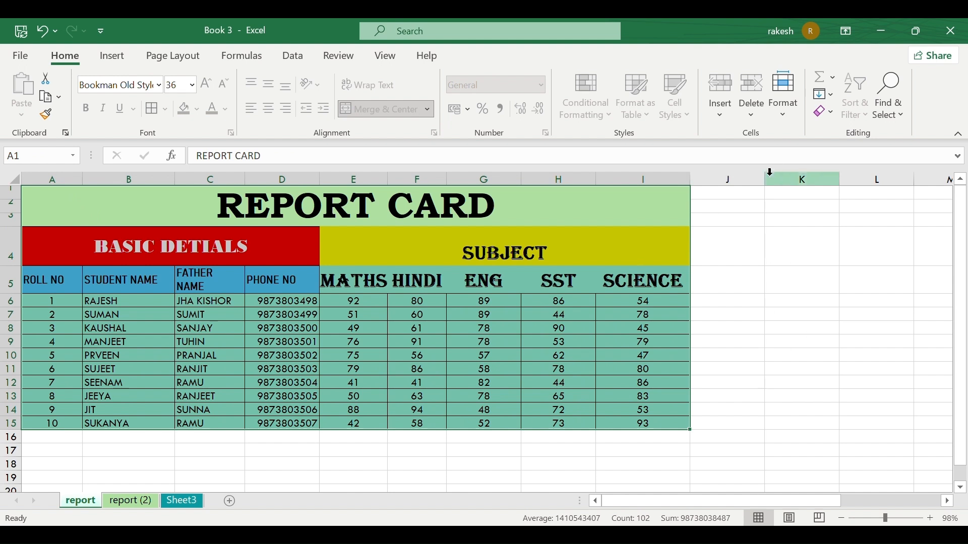
Unprotect the report sheet by entering its password.
{"action": "left_click", "coordinate": [791, 112]}
{"action": "left_click", "coordinate": [821, 433]}
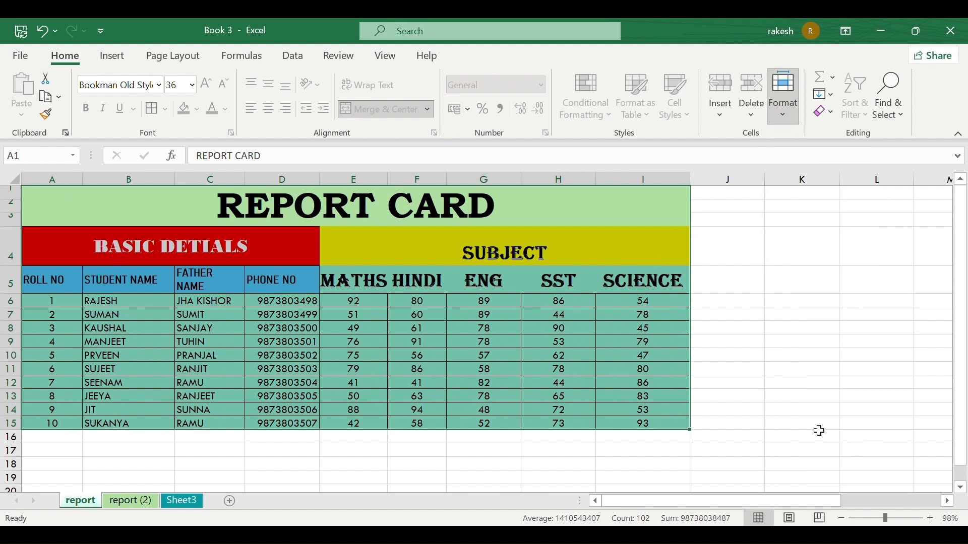
{"action": "type", "text": "1234"}
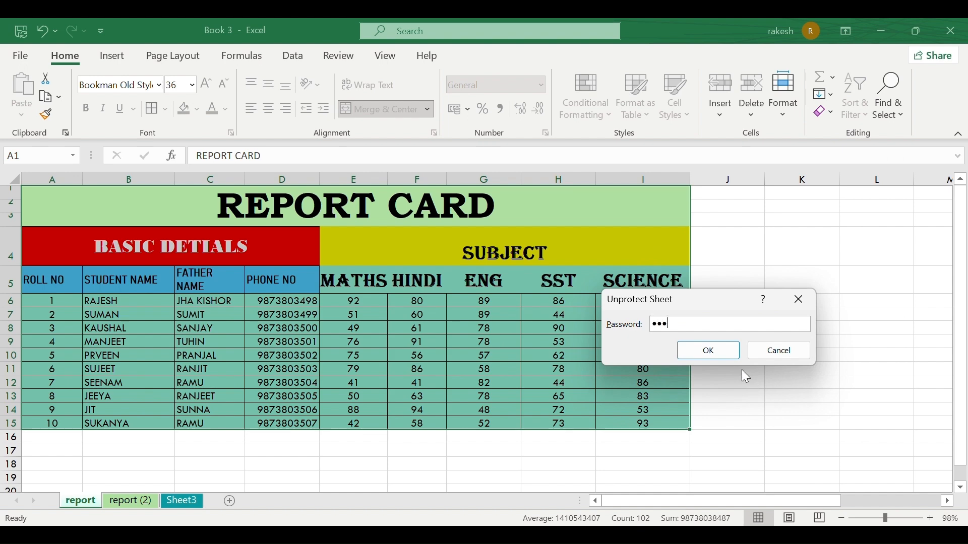
{"action": "left_click", "coordinate": [720, 348]}
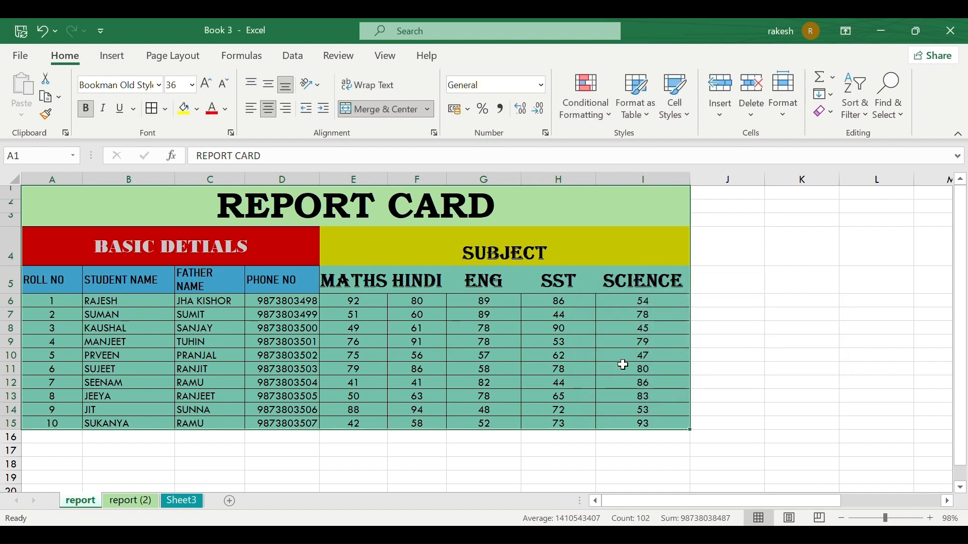
Confirm cells are editable by typing 'k' in K8, then select student names B6:B15.
{"action": "left_click", "coordinate": [498, 360]}
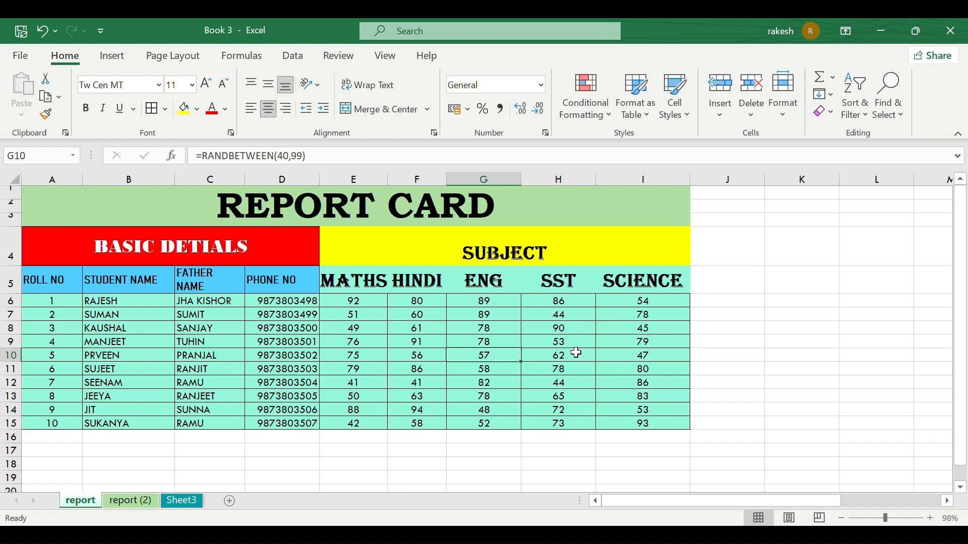
{"action": "left_click", "coordinate": [791, 330]}
{"action": "type", "text": "k"}
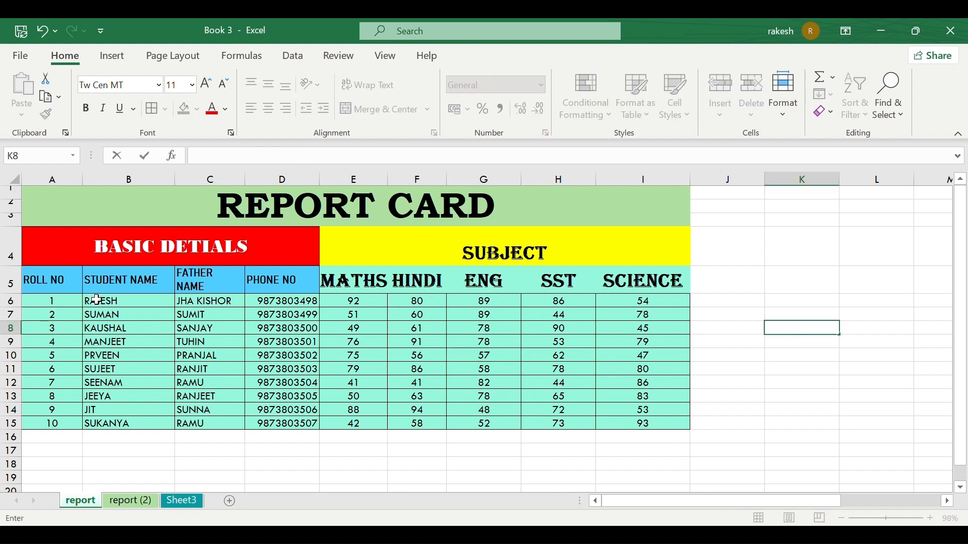
{"action": "left_click_drag", "start_coordinate": [97, 300], "coordinate": [101, 421]}
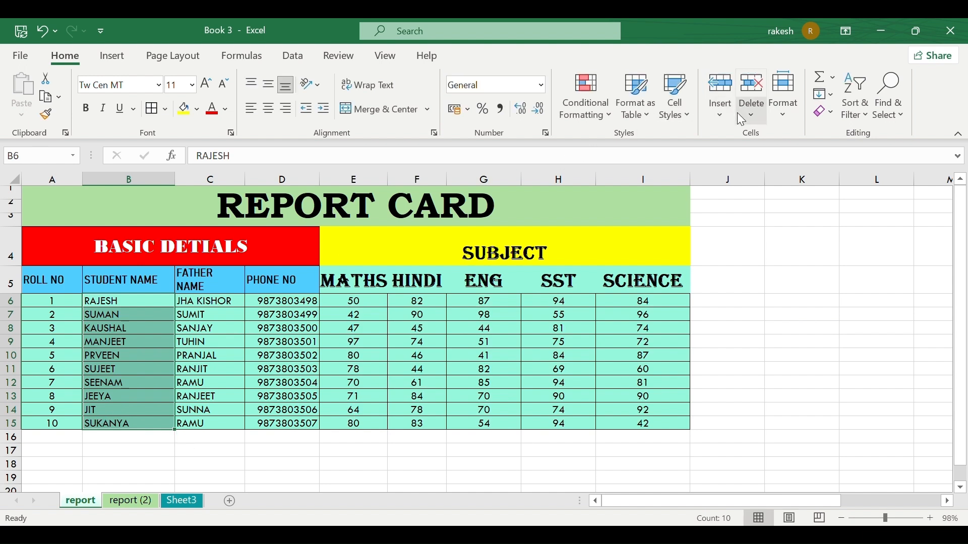
Lock the student-name cells B6:B15, then select the entire worksheet.
{"action": "left_click", "coordinate": [779, 111]}
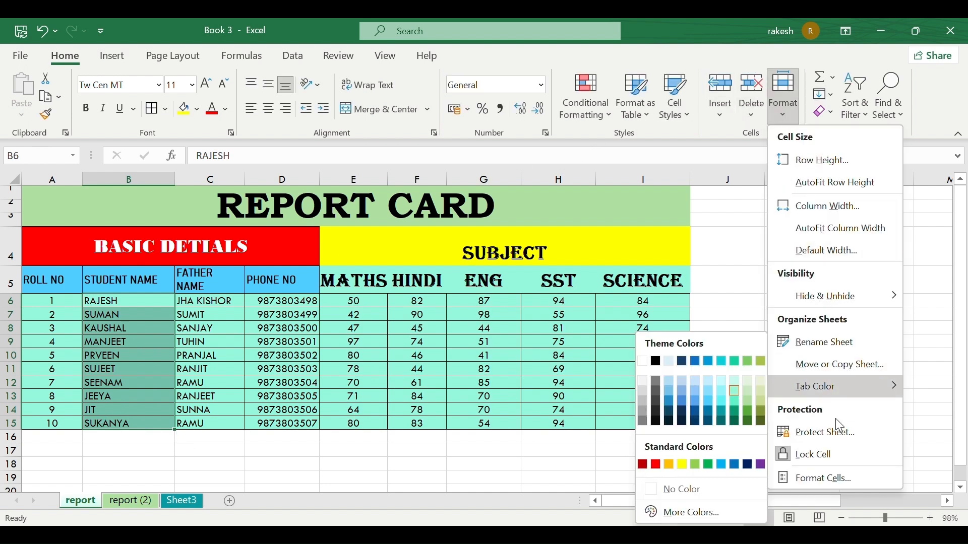
{"action": "left_click", "coordinate": [809, 454]}
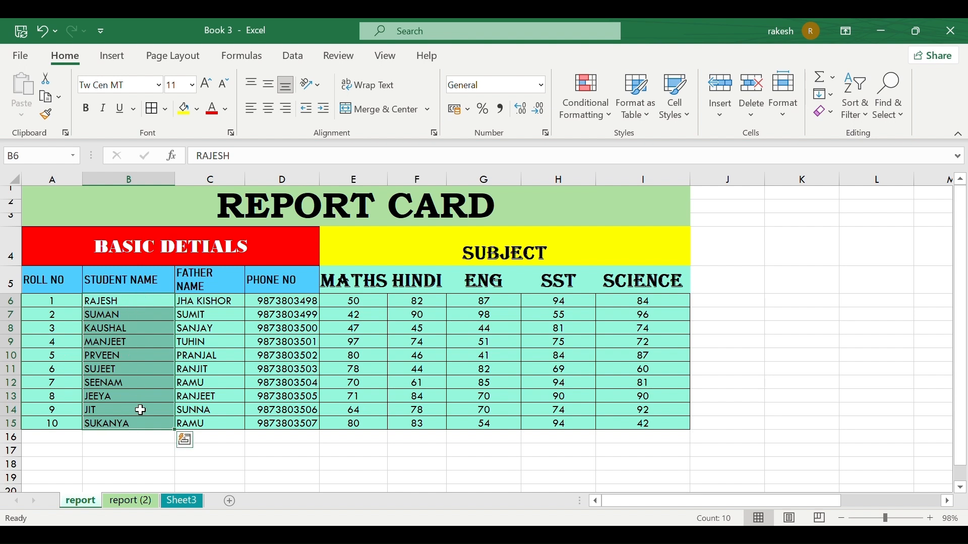
{"action": "left_click", "coordinate": [11, 180]}
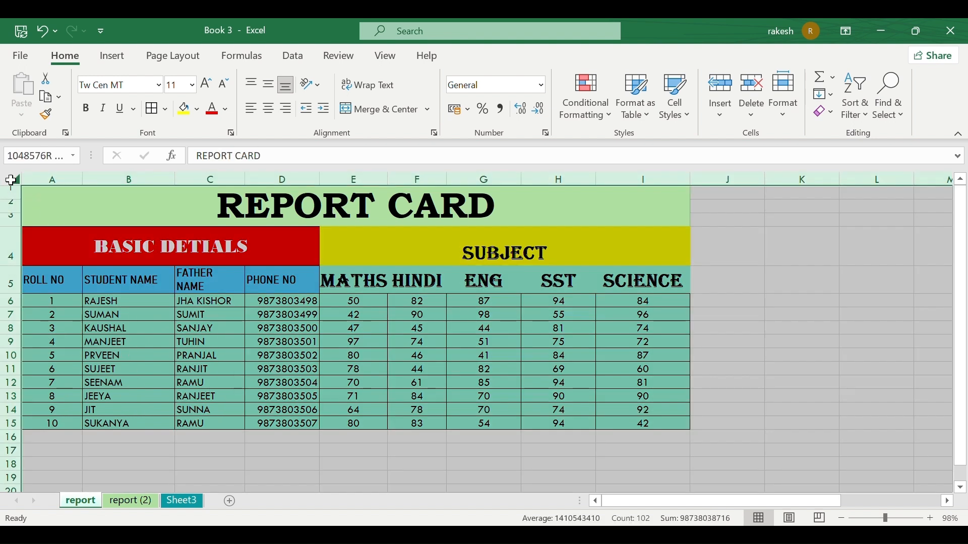
{"action": "left_click", "coordinate": [75, 188]}
{"action": "left_click", "coordinate": [785, 119]}
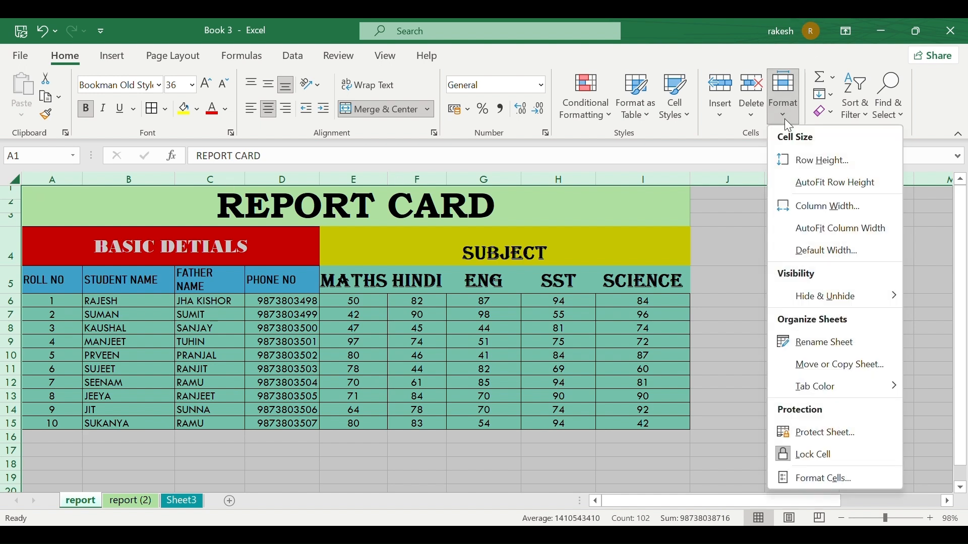
Protect the sheet allowing only selecting locked and unlocked cells, then start =MAX(D3:D14) in D15.
{"action": "left_click", "coordinate": [824, 432]}
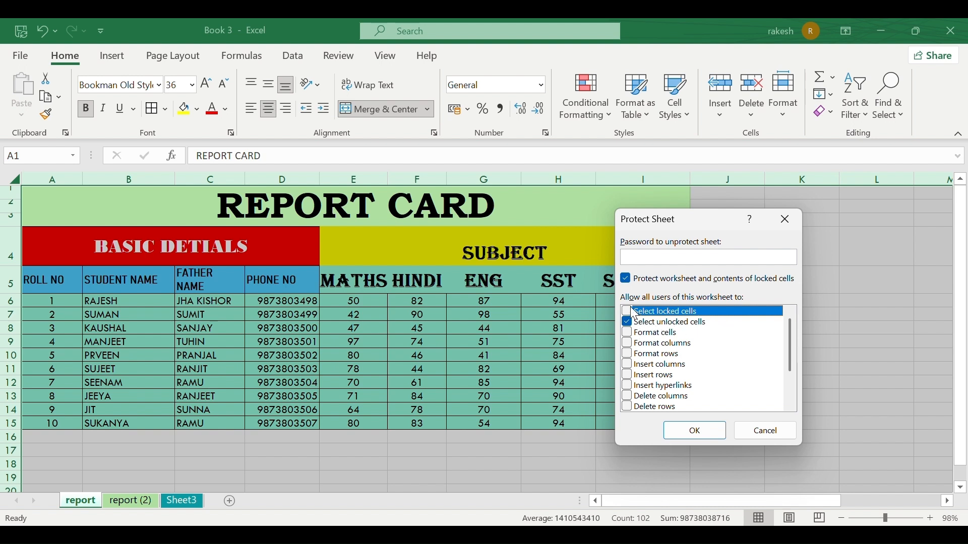
{"action": "left_click", "coordinate": [628, 312]}
{"action": "left_click", "coordinate": [629, 324]}
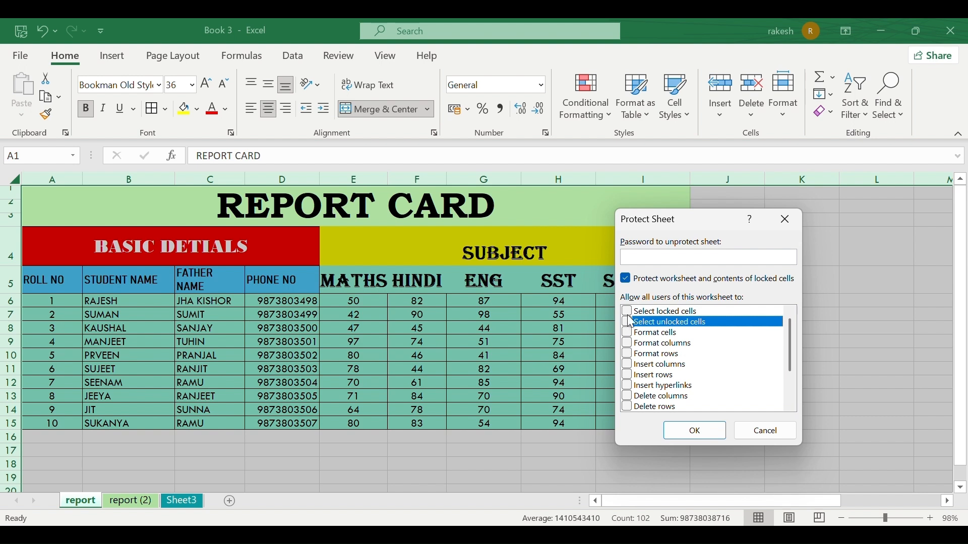
{"action": "left_click", "coordinate": [629, 314]}
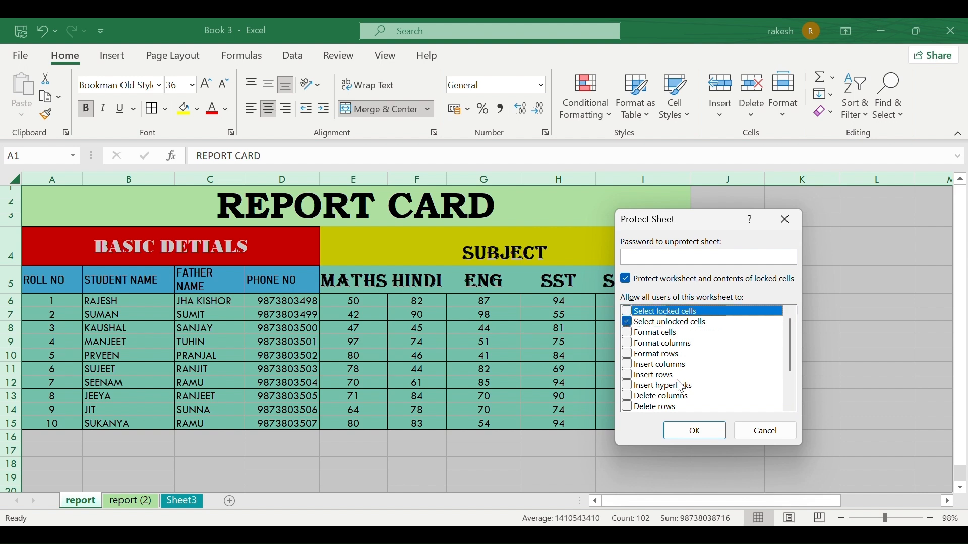
{"action": "left_click", "coordinate": [693, 435]}
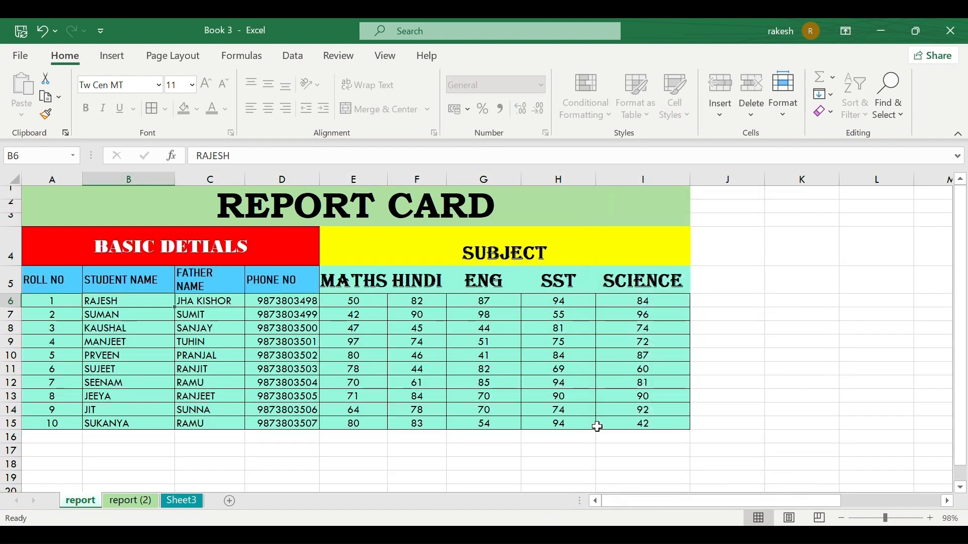
{"action": "left_click", "coordinate": [135, 327]}
{"action": "type", "text": "lkkkg"}
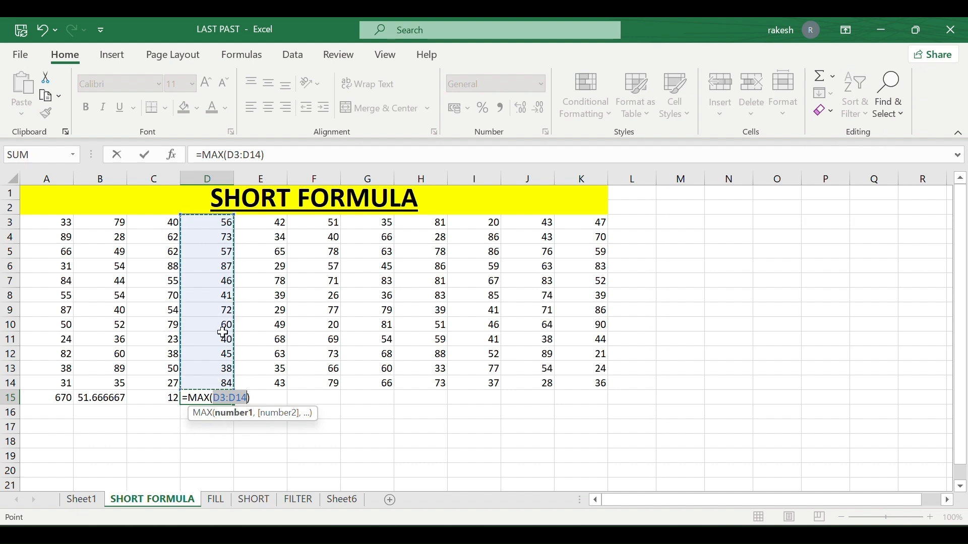
Enter the MAX formula in D15 (87) and AutoSum =MIN(E3:E14) into E15, showing 29.
{"action": "key", "text": "Return"}
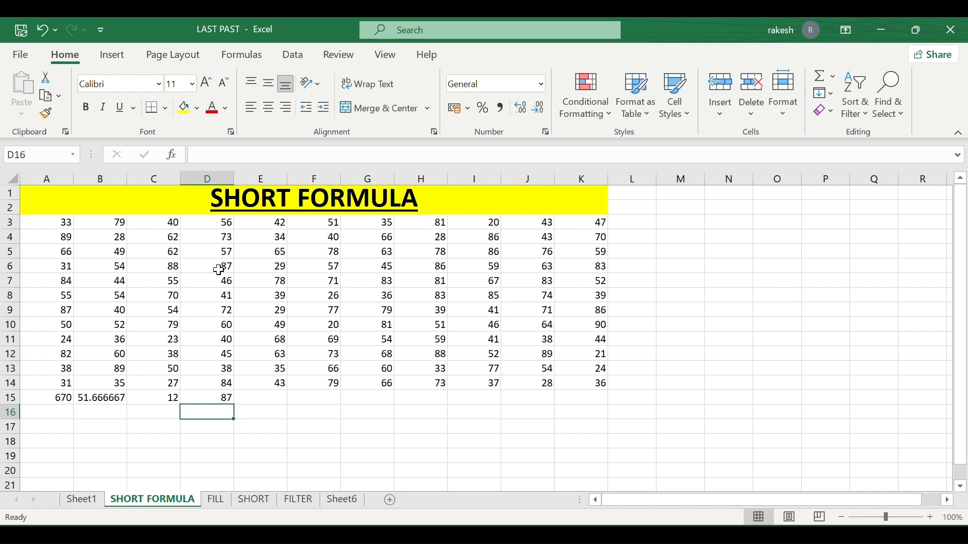
{"action": "left_click", "coordinate": [274, 402]}
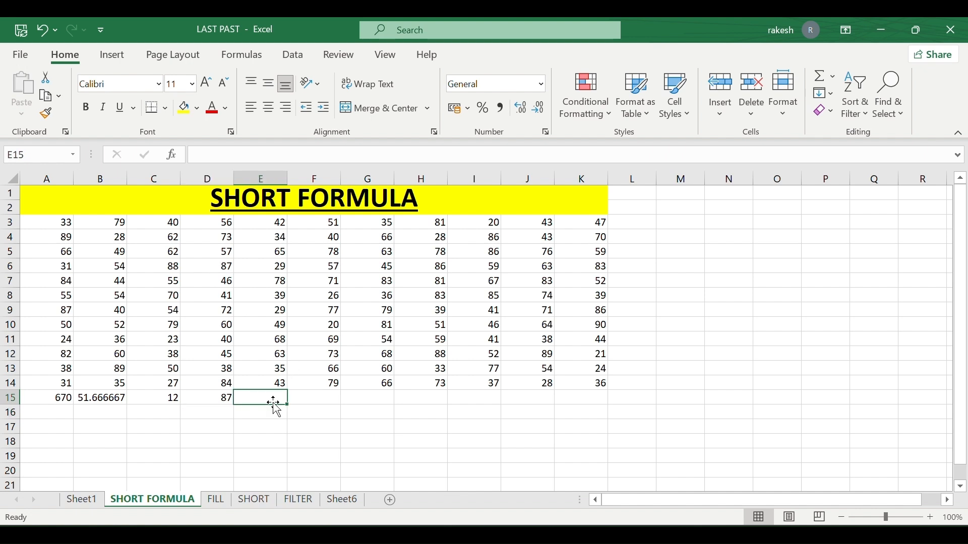
{"action": "left_click", "coordinate": [832, 77]}
{"action": "left_click", "coordinate": [853, 182]}
{"action": "key", "text": "Return"}
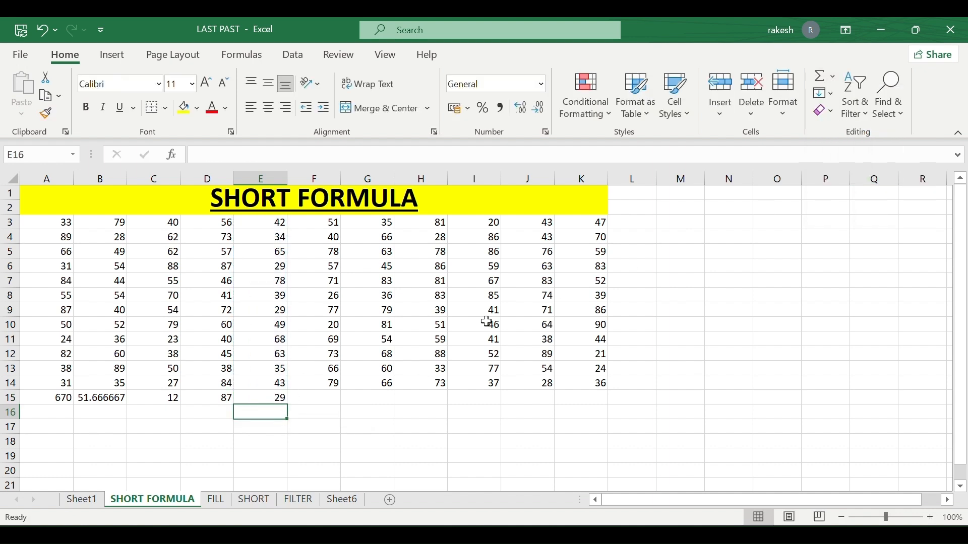
{"action": "left_click", "coordinate": [277, 397]}
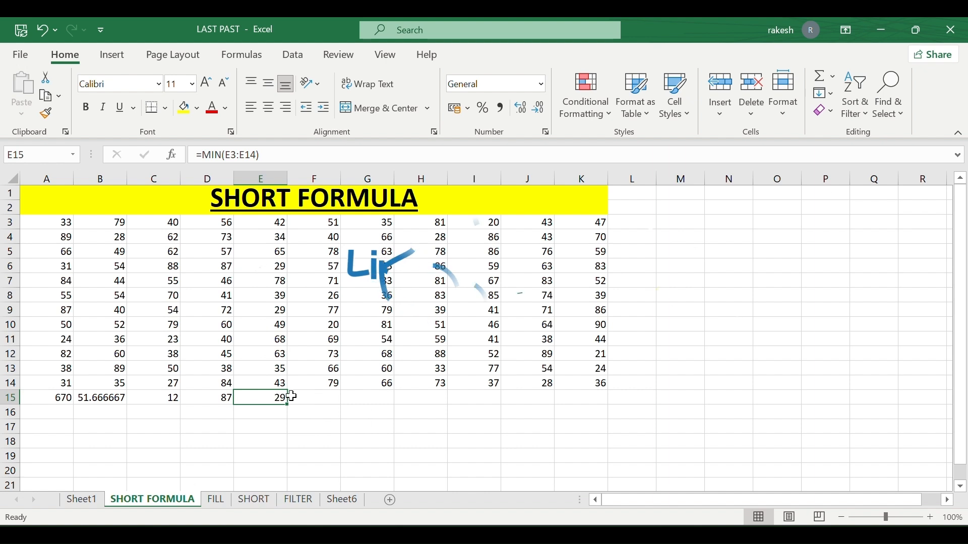
{"action": "left_click", "coordinate": [327, 400]}
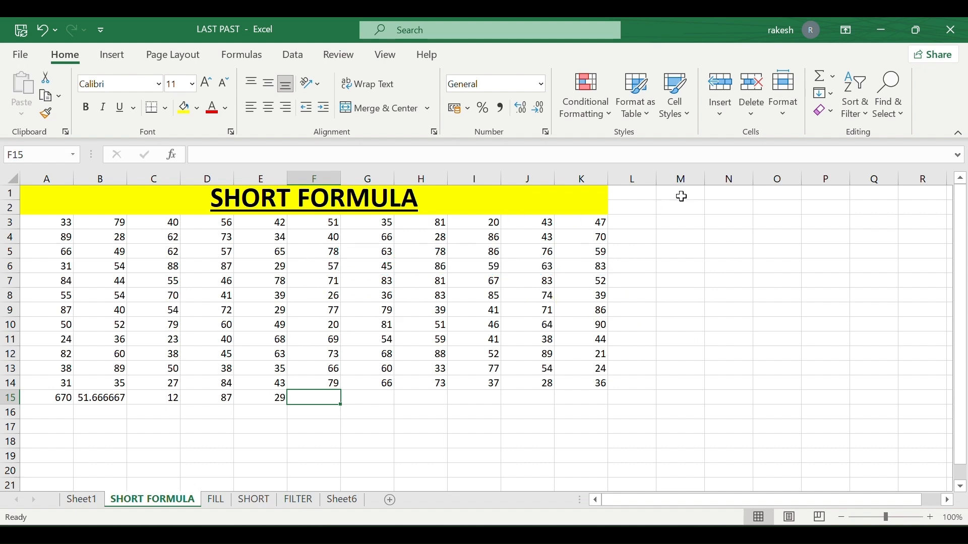
Browse the Insert Function dialog with category set to All, then cancel without inserting.
{"action": "left_click", "coordinate": [839, 78]}
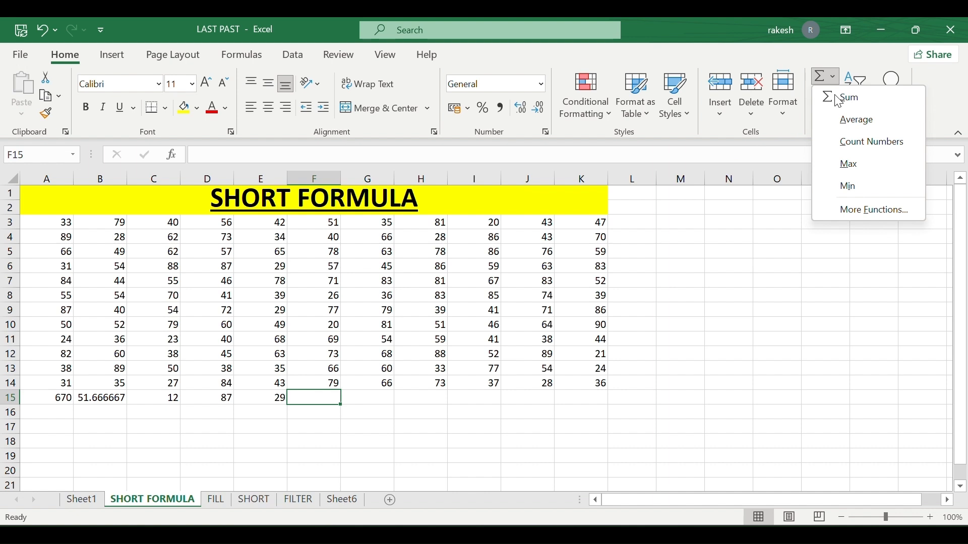
{"action": "left_click", "coordinate": [849, 210]}
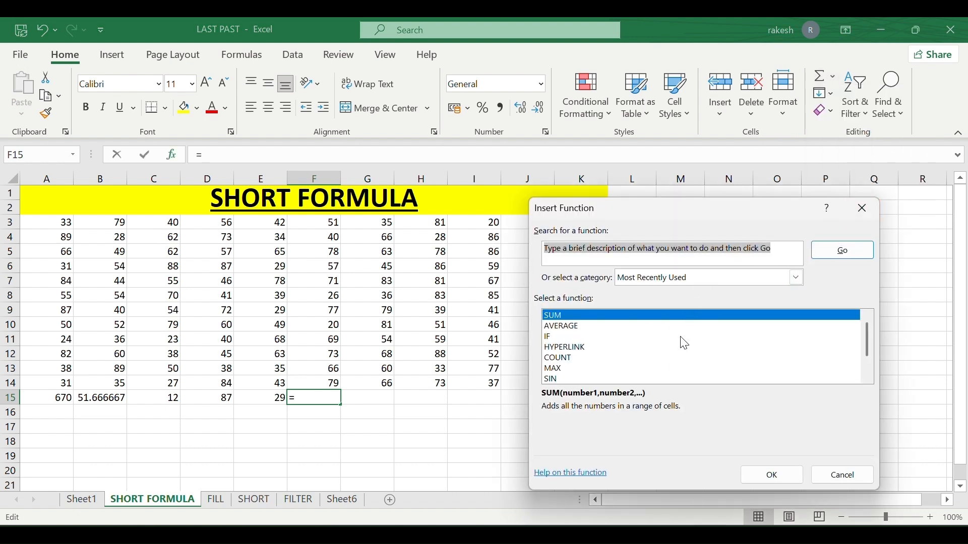
{"action": "scroll", "coordinate": [681, 337], "scroll_direction": "down", "scroll_amount": 1}
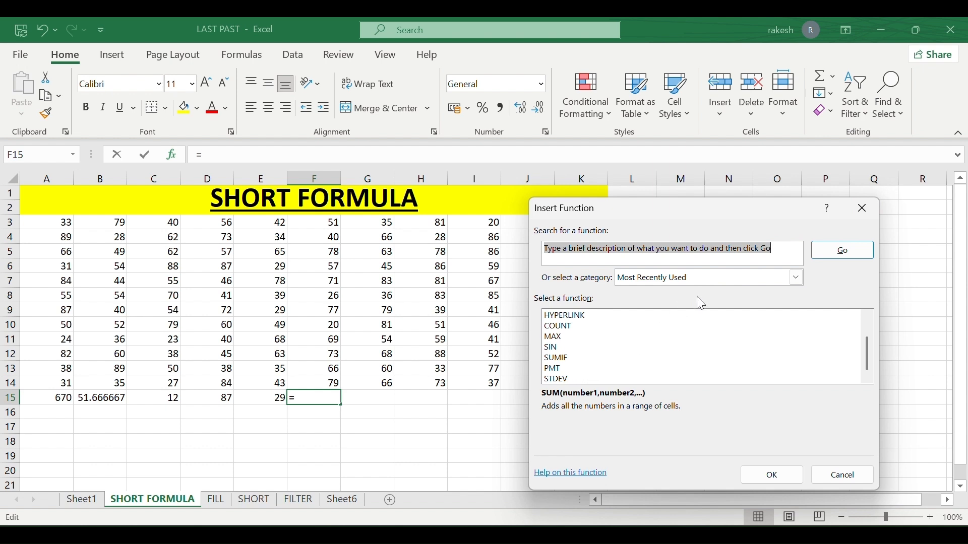
{"action": "scroll", "coordinate": [688, 324], "scroll_direction": "up", "scroll_amount": 1}
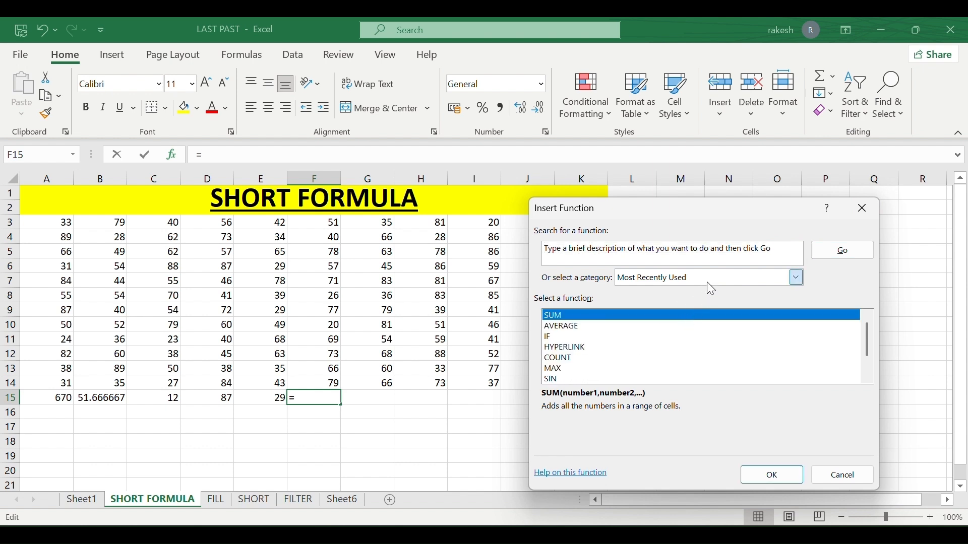
{"action": "left_click", "coordinate": [707, 283]}
{"action": "left_click", "coordinate": [691, 301]}
{"action": "scroll", "coordinate": [696, 320], "scroll_direction": "down", "scroll_amount": 20}
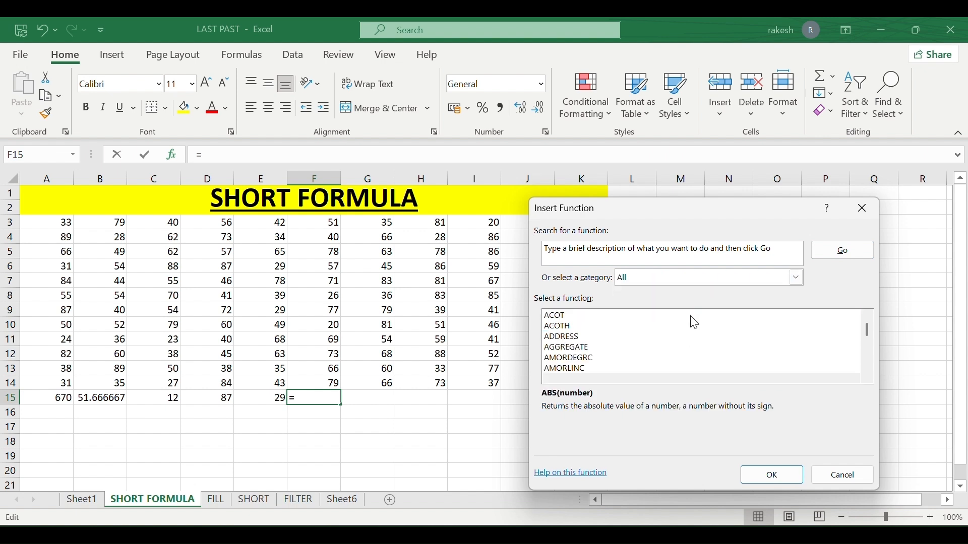
{"action": "scroll", "coordinate": [696, 322], "scroll_direction": "down", "scroll_amount": 20}
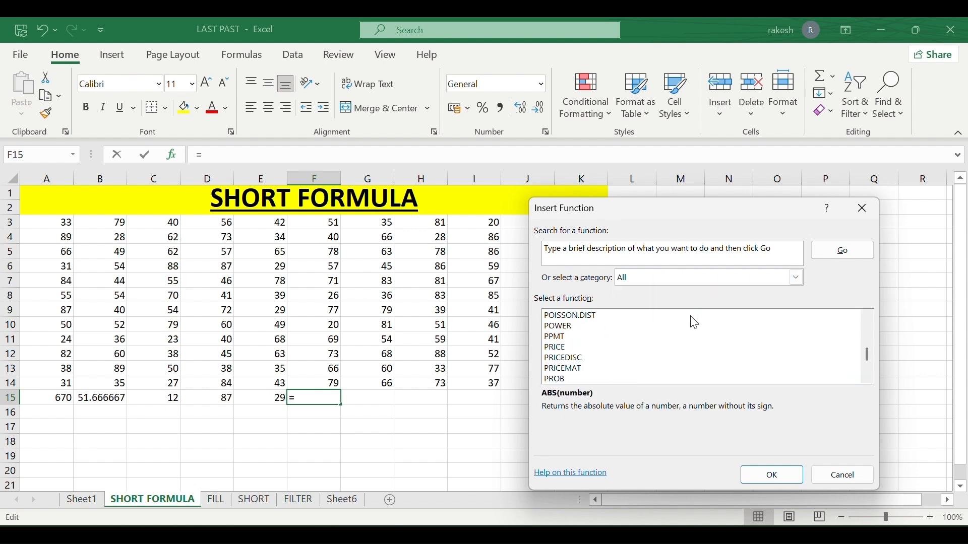
{"action": "scroll", "coordinate": [695, 323], "scroll_direction": "up", "scroll_amount": 20}
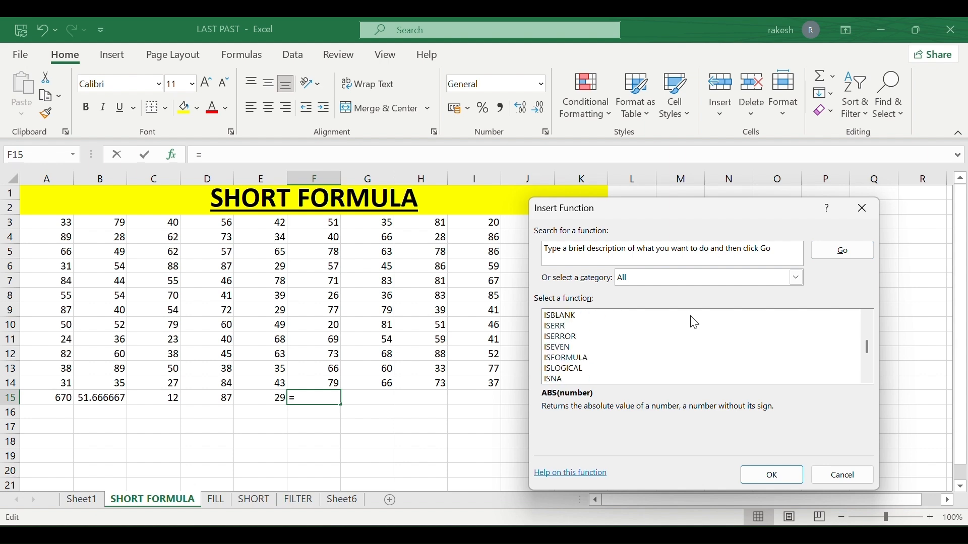
{"action": "left_click", "coordinate": [831, 476]}
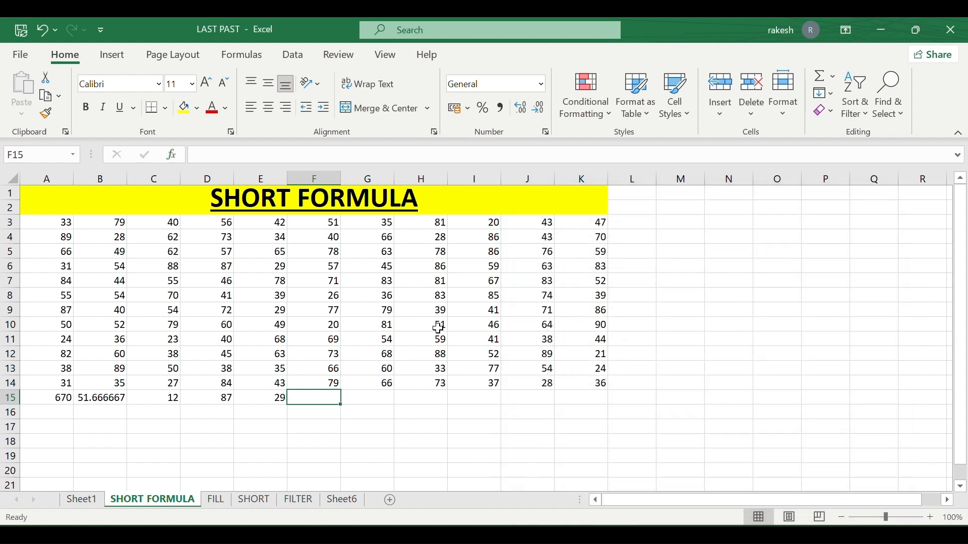
Glance at the Fill menu, then switch to the FILL sheet.
{"action": "left_click", "coordinate": [830, 94]}
{"action": "left_click", "coordinate": [830, 94]}
{"action": "left_click", "coordinate": [222, 501]}
Fill the 1 in A5 down through A16 with Fill > Down.
{"action": "scroll", "coordinate": [259, 358], "scroll_direction": "left", "scroll_amount": 2}
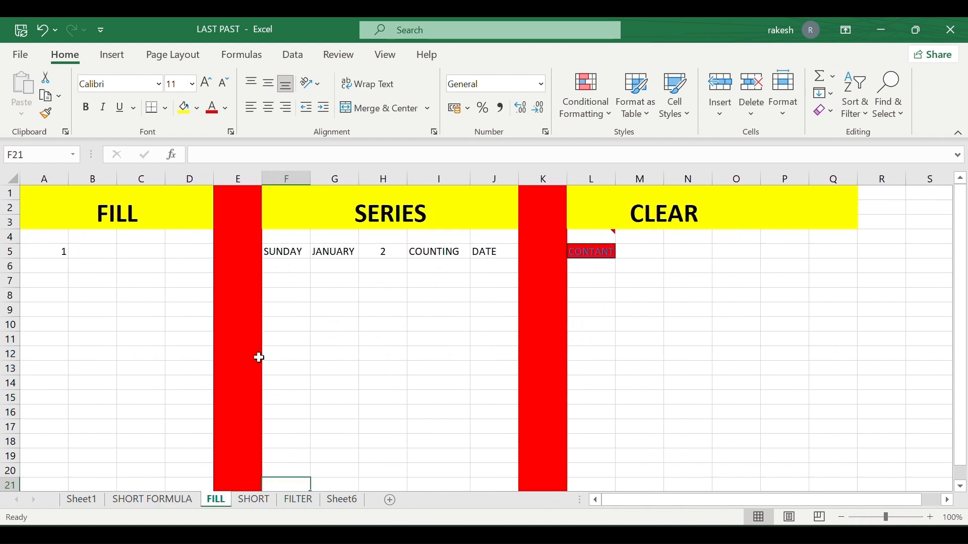
{"action": "left_click", "coordinate": [51, 255]}
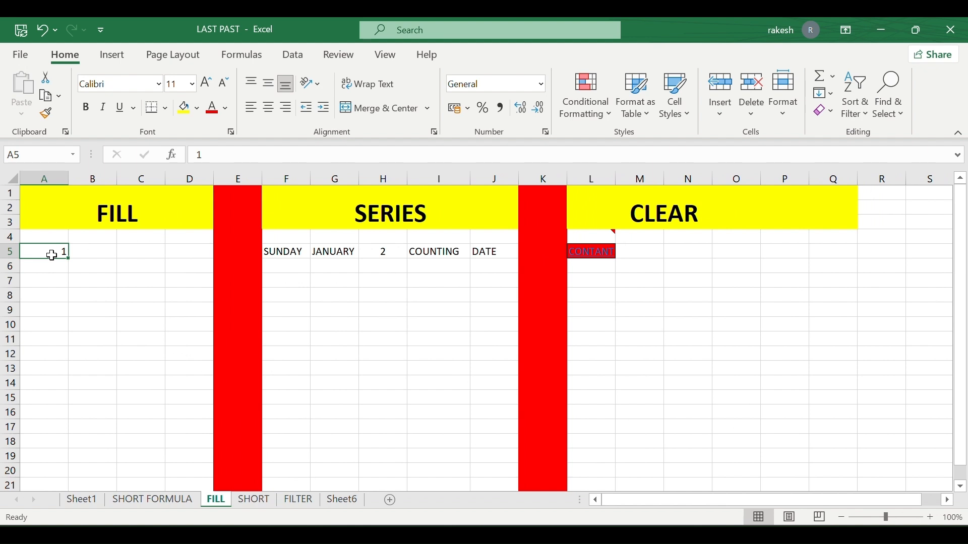
{"action": "left_click_drag", "start_coordinate": [50, 259], "coordinate": [48, 413]}
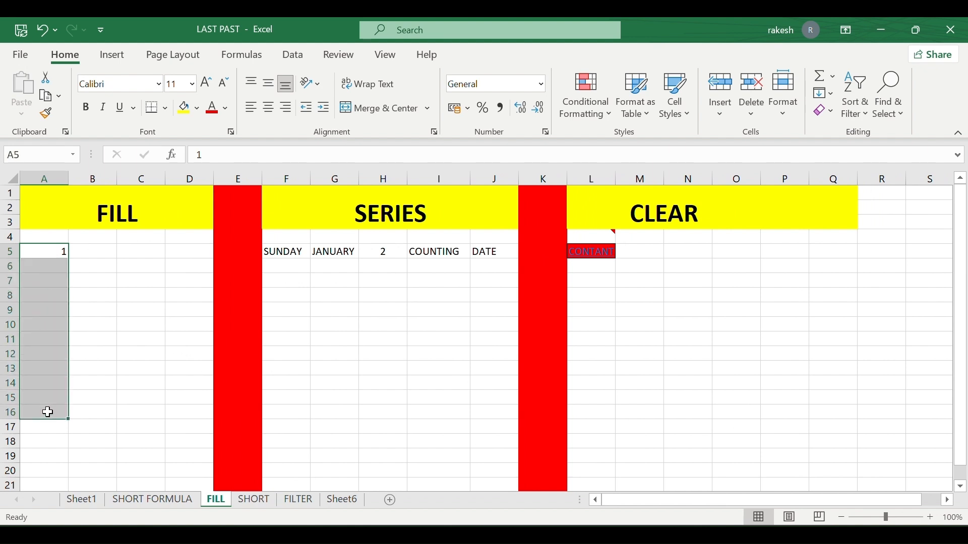
{"action": "left_click", "coordinate": [832, 93]}
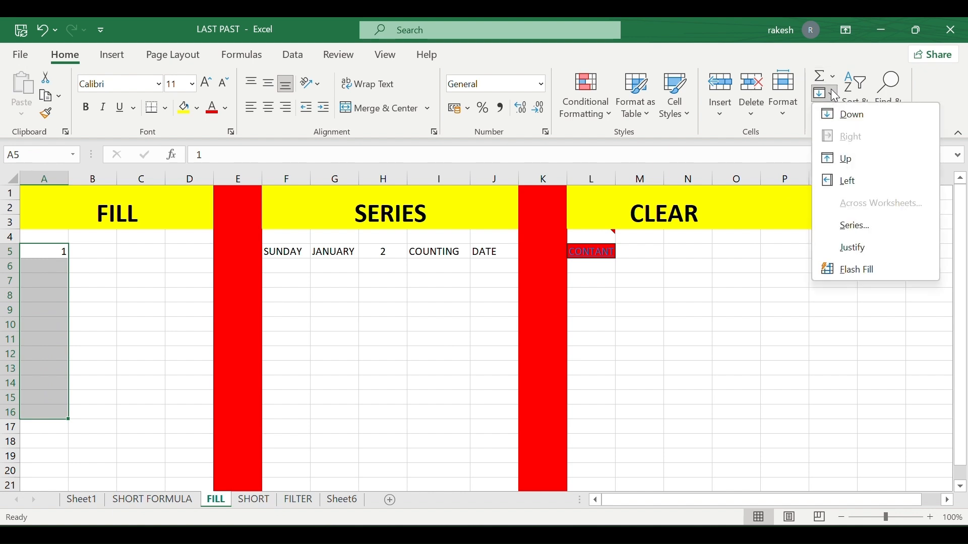
{"action": "left_click", "coordinate": [847, 115]}
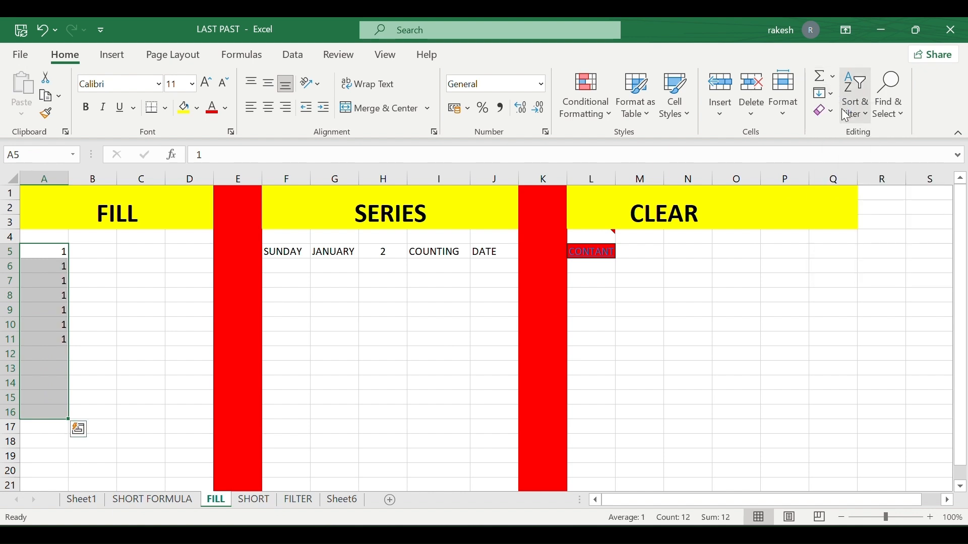
{"action": "left_click", "coordinate": [111, 306]}
Fill the 1 rightward across B5:D5 with Fill > Right.
{"action": "left_click_drag", "start_coordinate": [61, 252], "coordinate": [170, 252]}
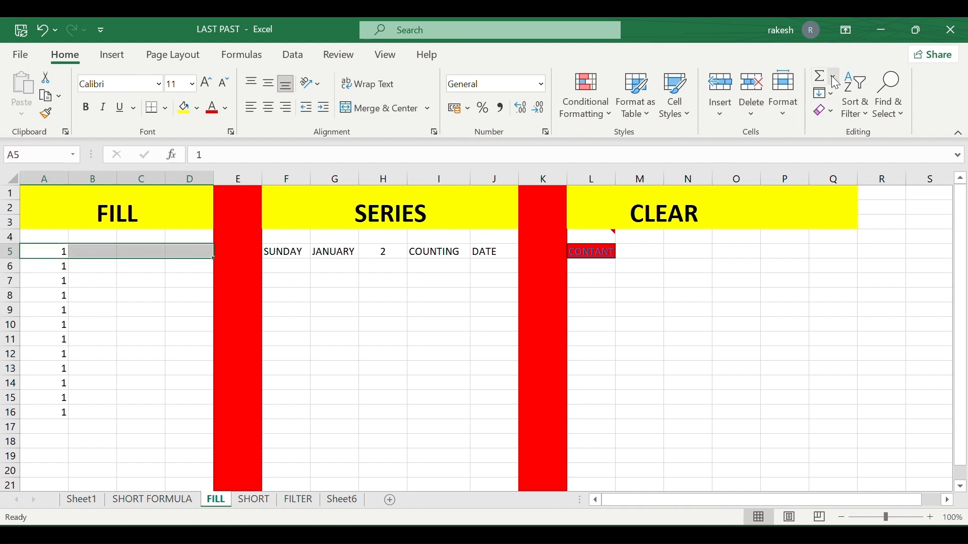
{"action": "left_click", "coordinate": [836, 101]}
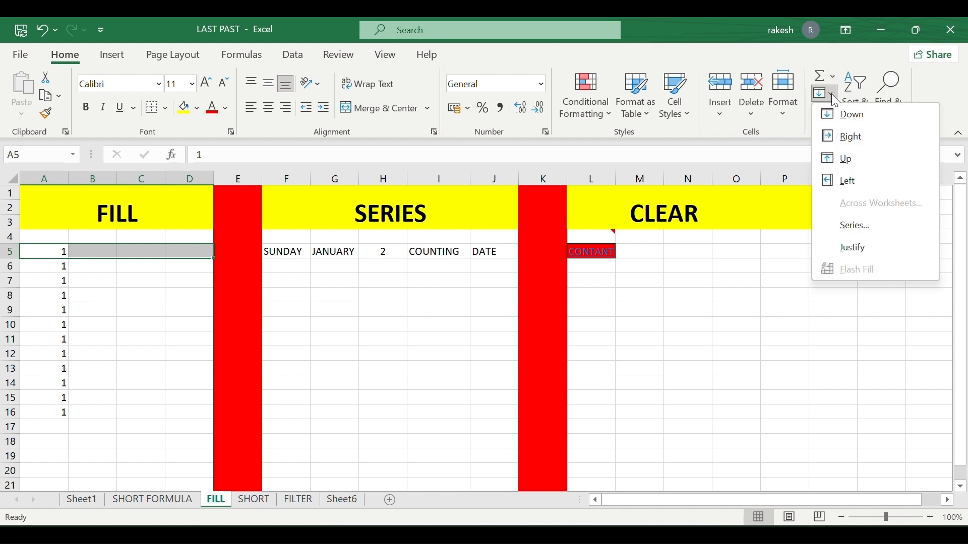
{"action": "left_click", "coordinate": [851, 135]}
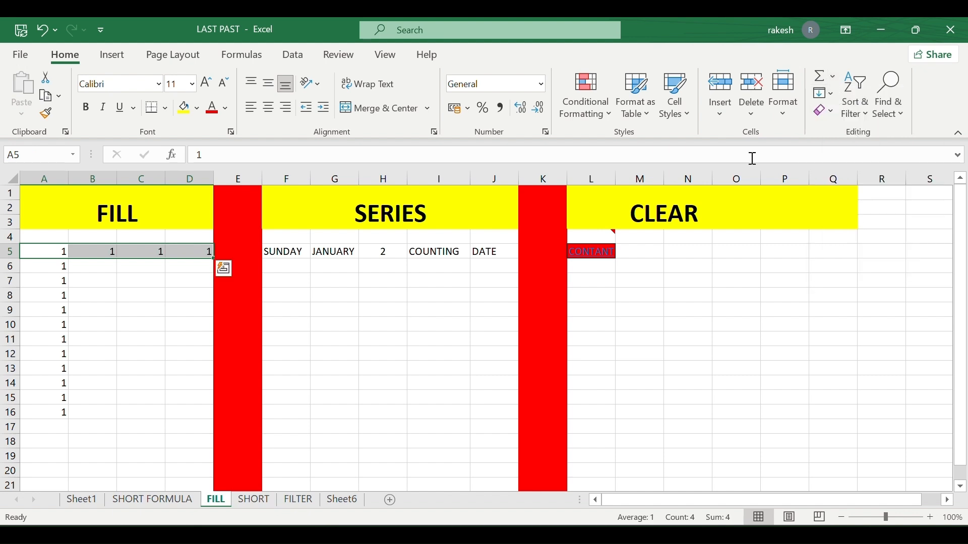
{"action": "left_click", "coordinate": [160, 345]}
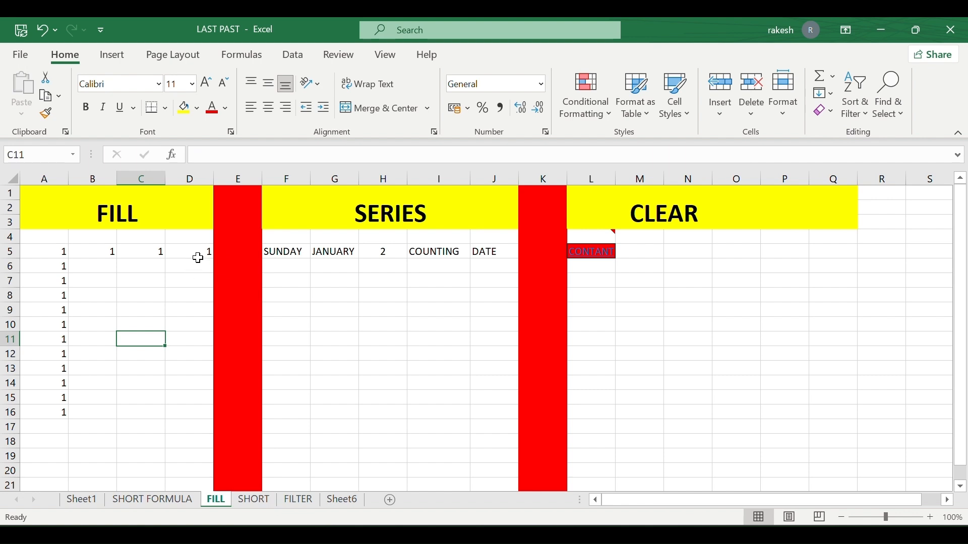
Fill the 1 in D5 down through D15 with Fill > Down.
{"action": "left_click_drag", "start_coordinate": [198, 257], "coordinate": [177, 400]}
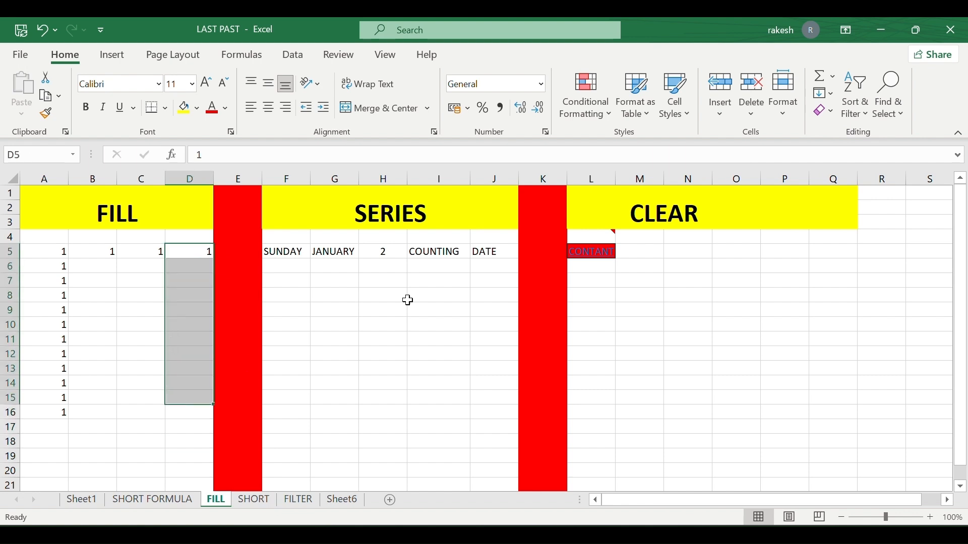
{"action": "left_click", "coordinate": [824, 93]}
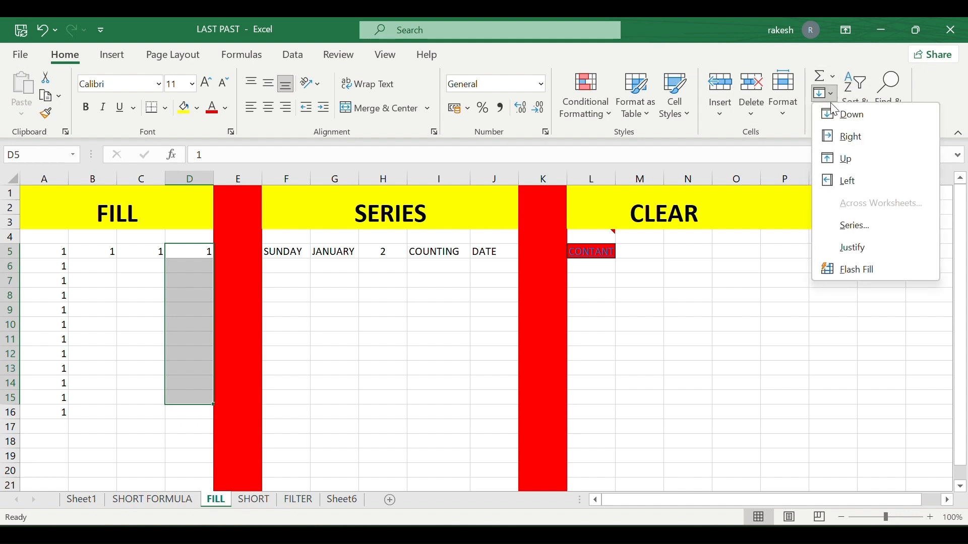
{"action": "left_click", "coordinate": [847, 115]}
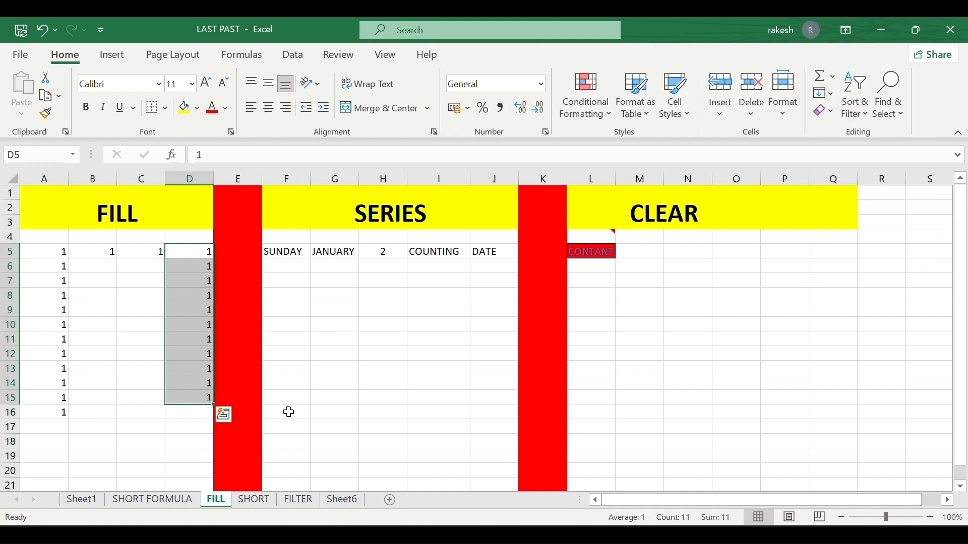
{"action": "left_click", "coordinate": [140, 323]}
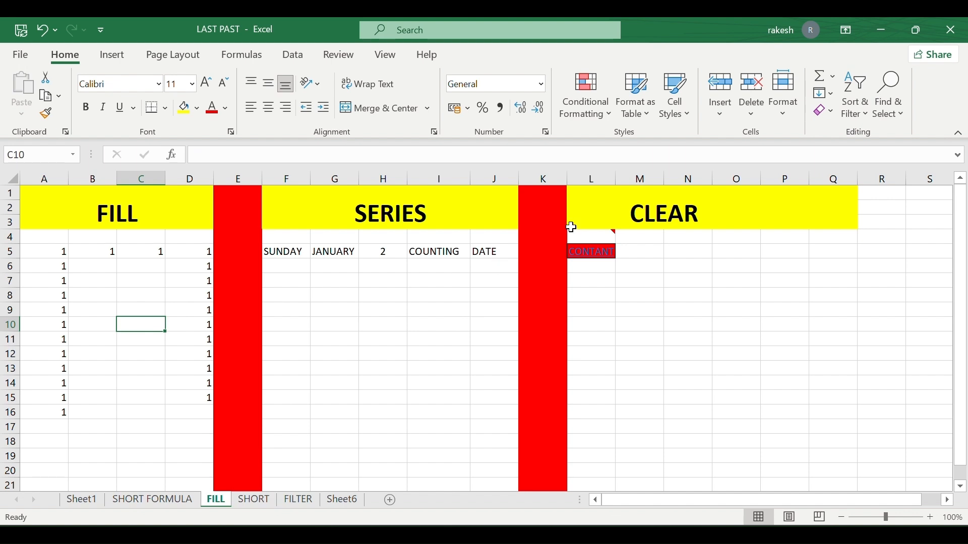
{"action": "left_click", "coordinate": [825, 93]}
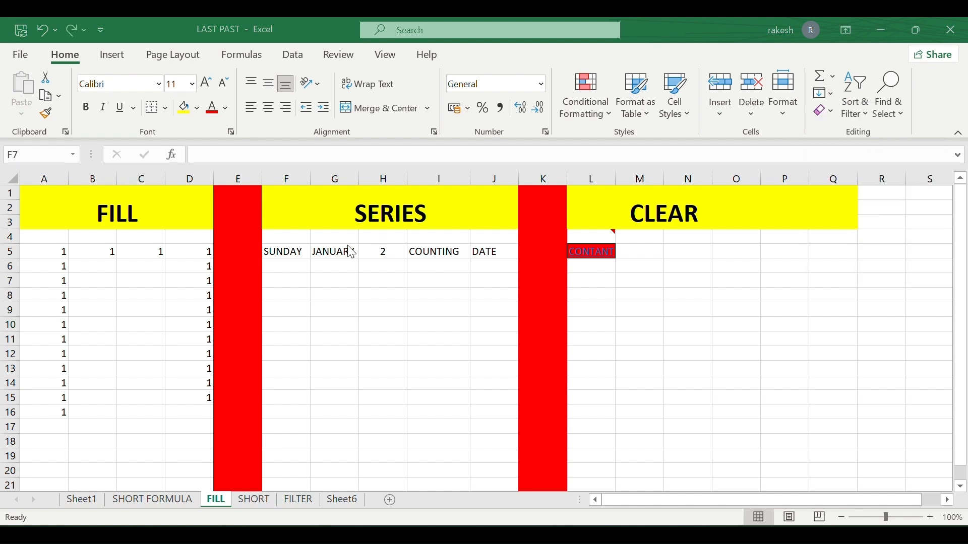
{"action": "left_click", "coordinate": [302, 248]}
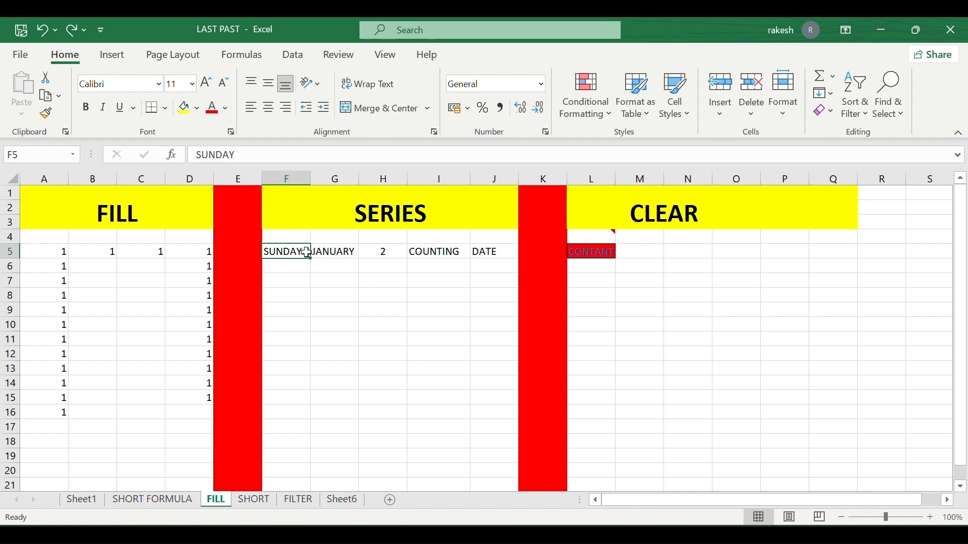
{"action": "left_click", "coordinate": [380, 251]}
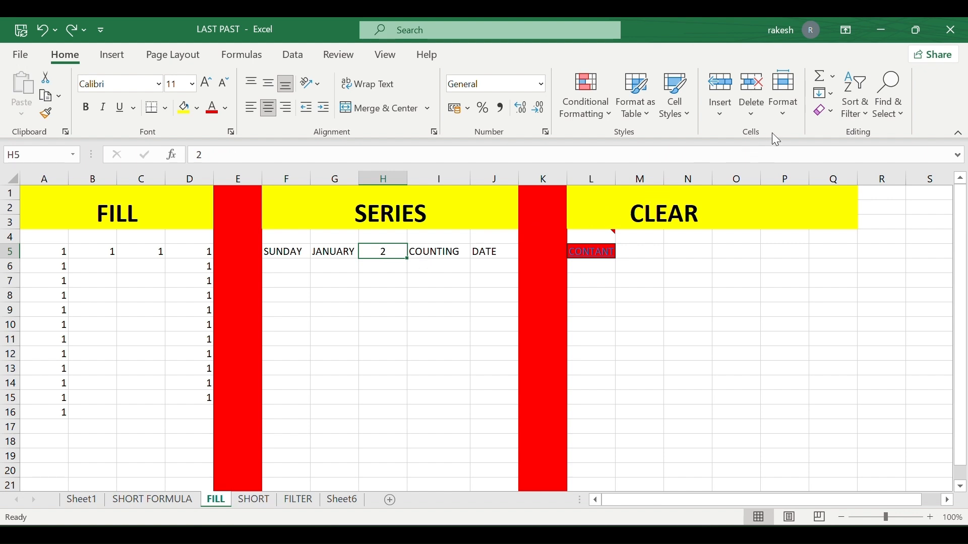
{"action": "left_click", "coordinate": [824, 92]}
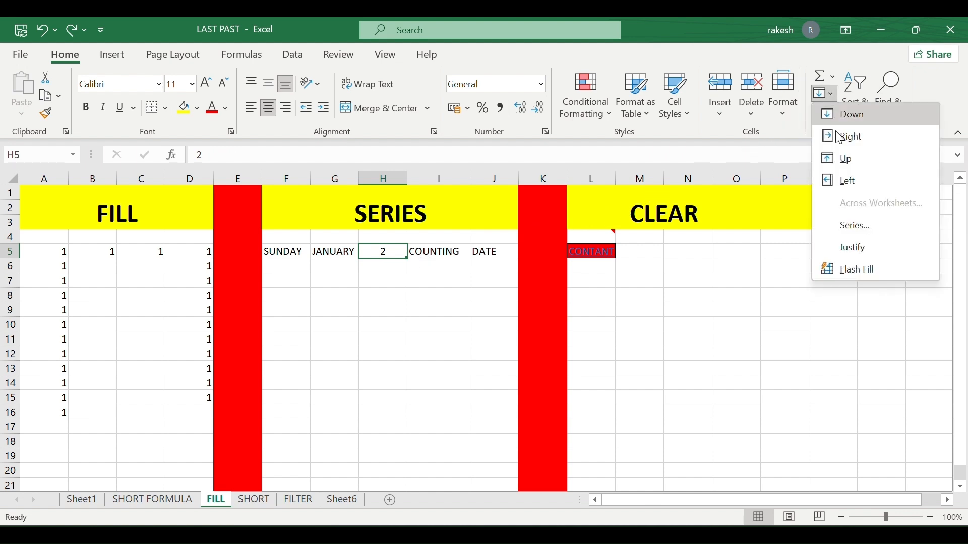
{"action": "left_click", "coordinate": [852, 225]}
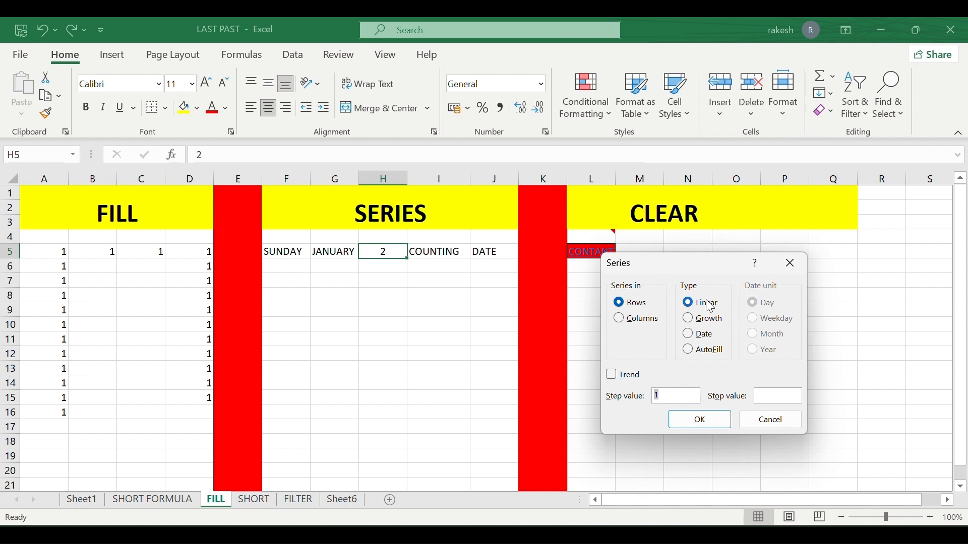
{"action": "left_click", "coordinate": [643, 318]}
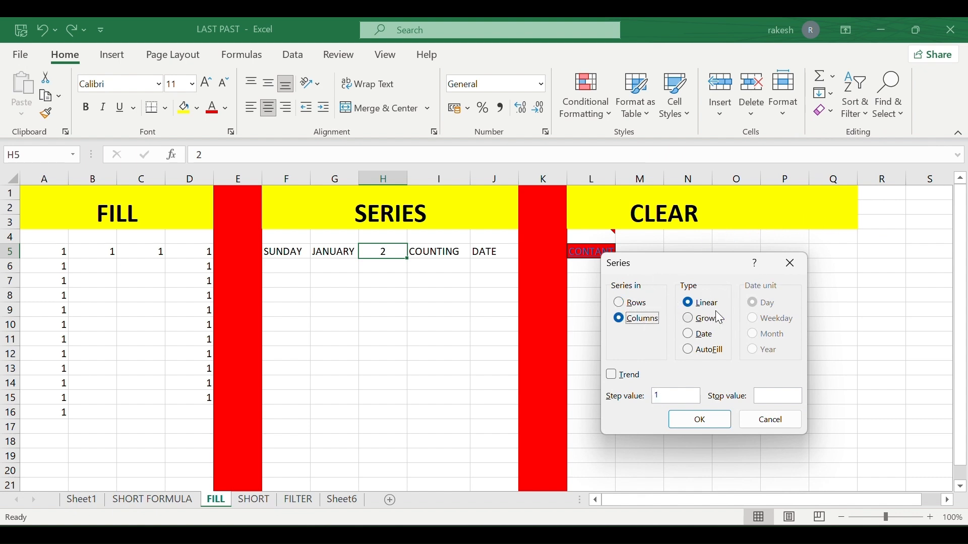
{"action": "left_click", "coordinate": [769, 392]}
{"action": "left_click", "coordinate": [690, 422]}
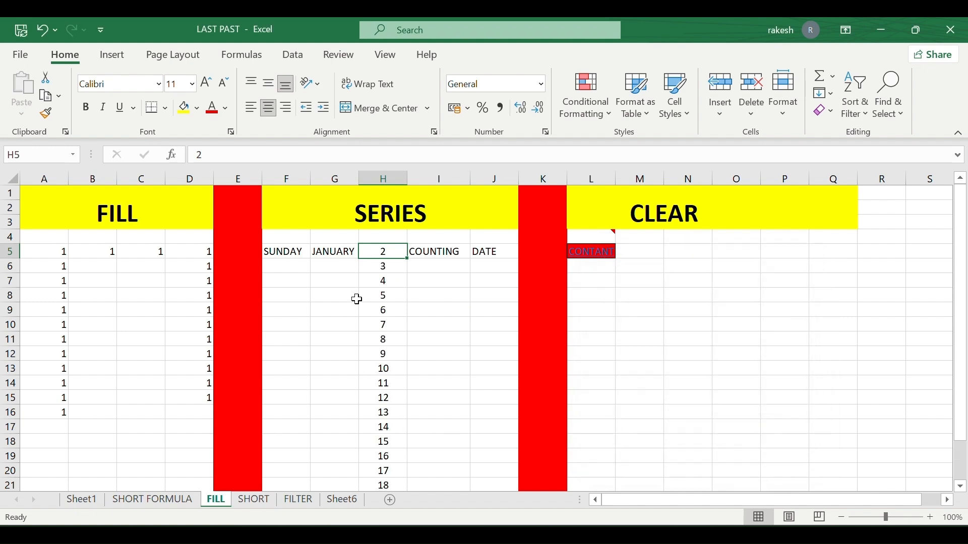
{"action": "scroll", "coordinate": [376, 333], "scroll_direction": "down", "scroll_amount": 2}
{"action": "scroll", "coordinate": [379, 349], "scroll_direction": "down", "scroll_amount": 3}
{"action": "scroll", "coordinate": [378, 348], "scroll_direction": "up", "scroll_amount": 2}
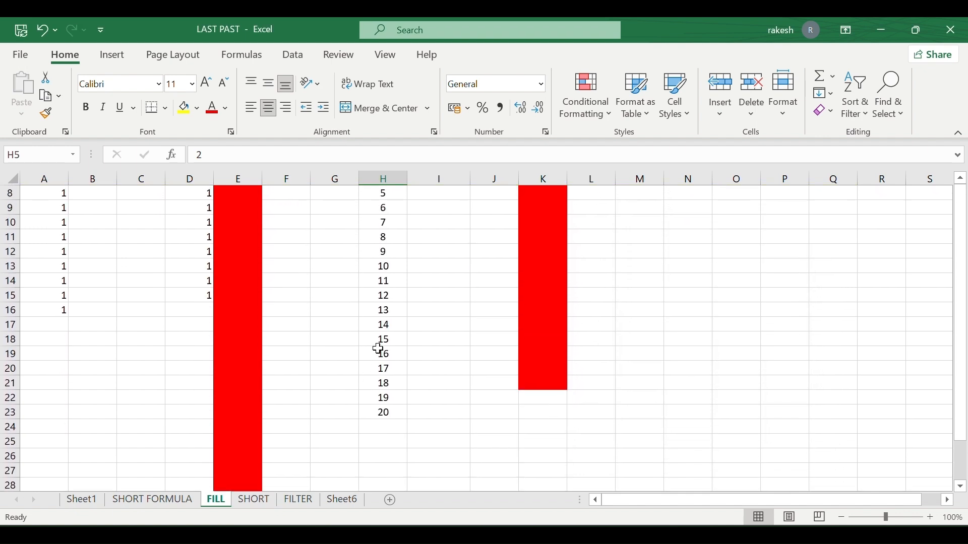
{"action": "scroll", "coordinate": [389, 406], "scroll_direction": "up", "scroll_amount": 2}
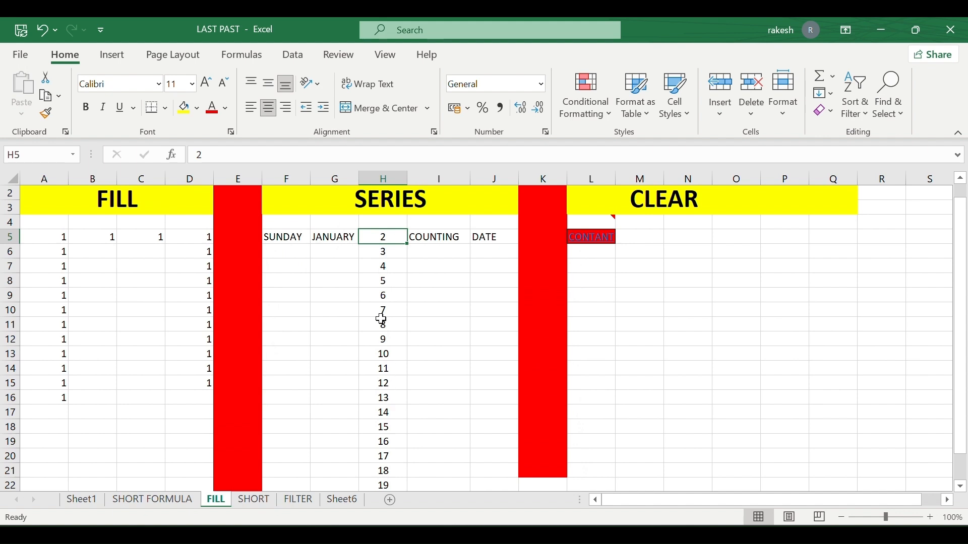
{"action": "key", "text": "ctrl+z"}
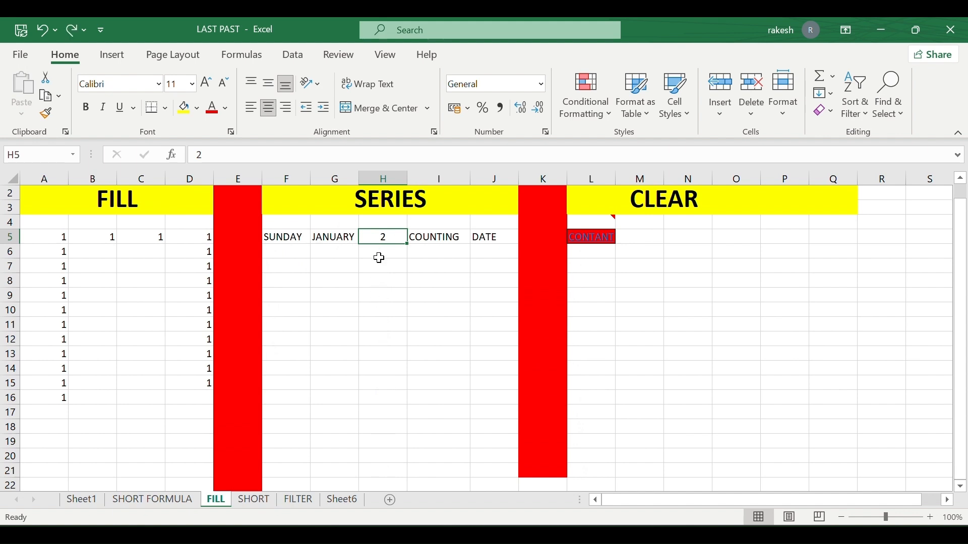
Create a column series with a stop value of 500.
{"action": "left_click", "coordinate": [827, 93]}
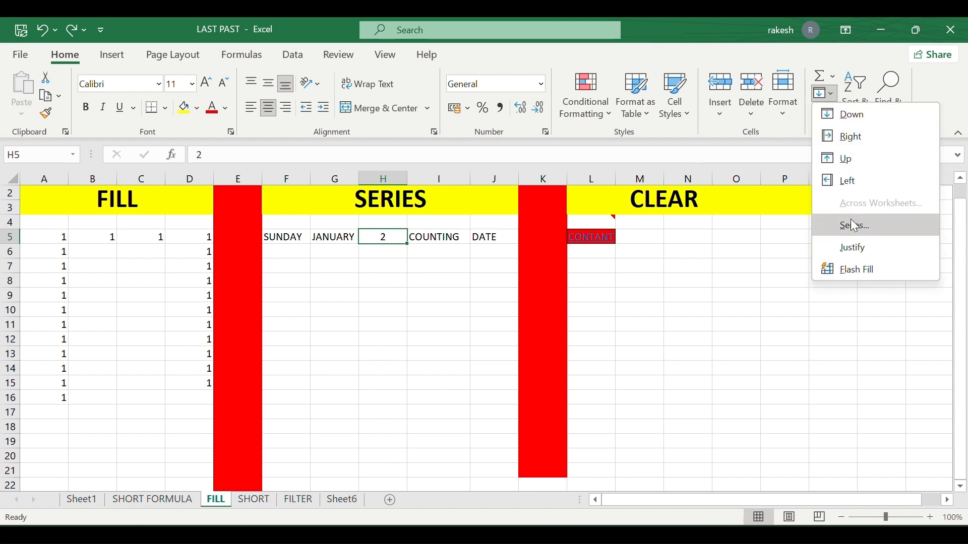
{"action": "left_click", "coordinate": [855, 226]}
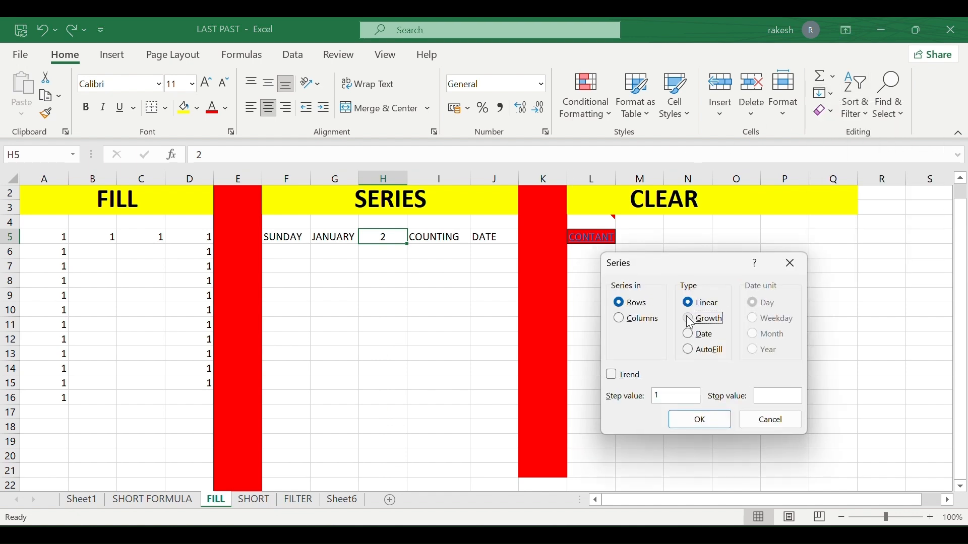
{"action": "left_click", "coordinate": [620, 319]}
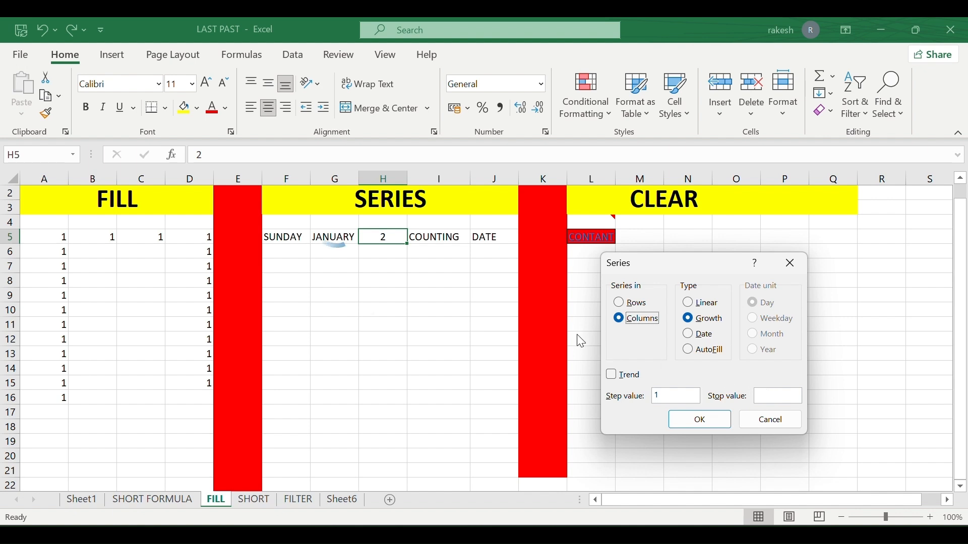
{"action": "left_click", "coordinate": [790, 396]}
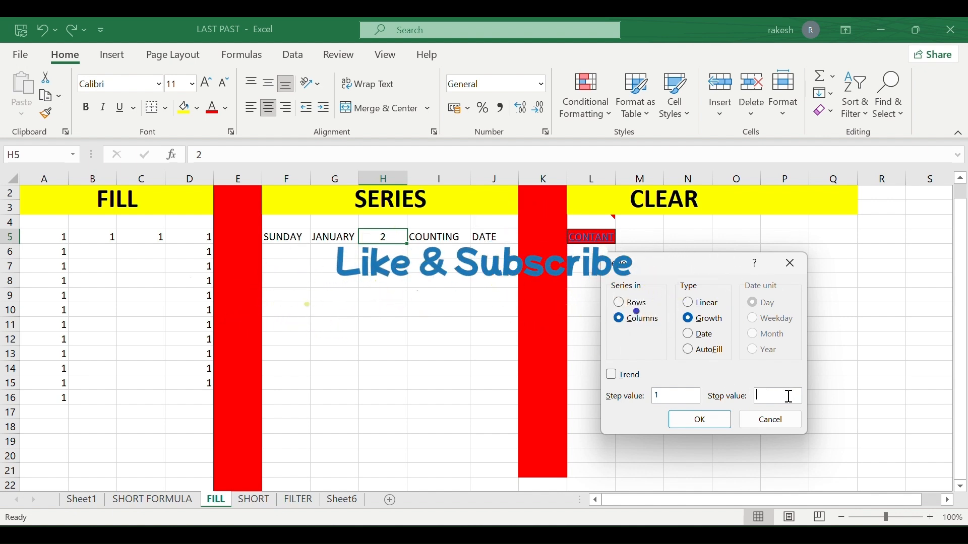
{"action": "type", "text": "500"}
{"action": "left_click", "coordinate": [711, 424]}
Select H5:H20 and fill it as a Growth series.
{"action": "left_click", "coordinate": [367, 298]}
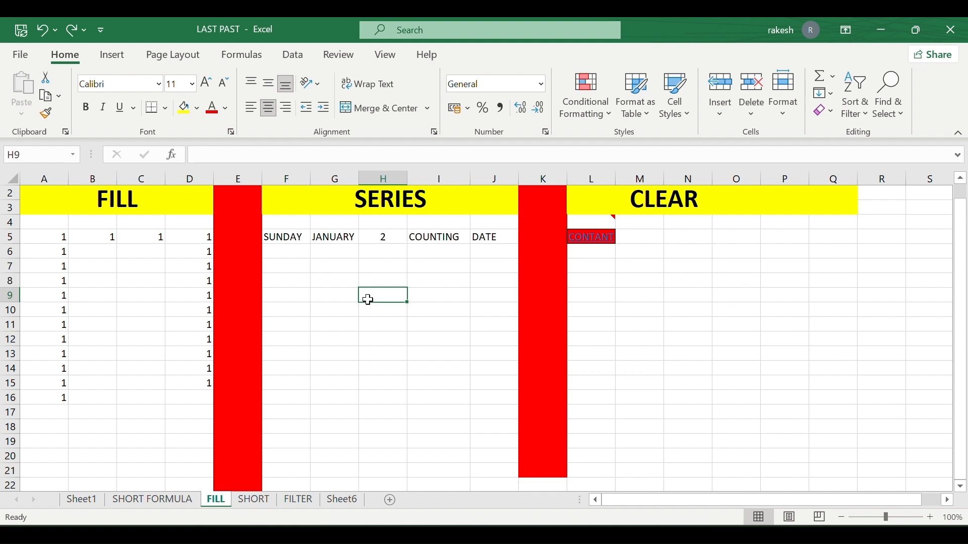
{"action": "left_click", "coordinate": [389, 238]}
{"action": "left_click_drag", "start_coordinate": [389, 238], "coordinate": [400, 454]}
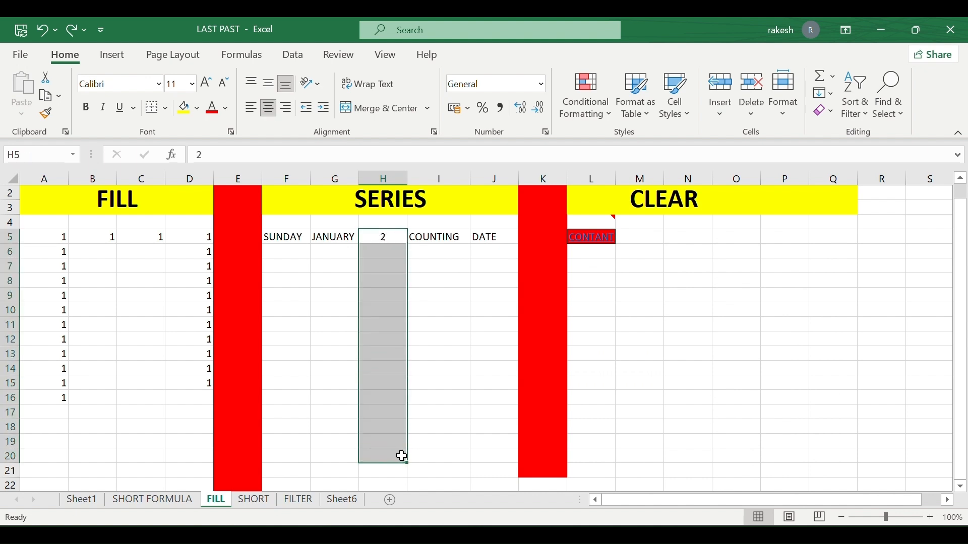
{"action": "left_click", "coordinate": [839, 95]}
{"action": "left_click", "coordinate": [862, 225]}
{"action": "left_click", "coordinate": [689, 318]}
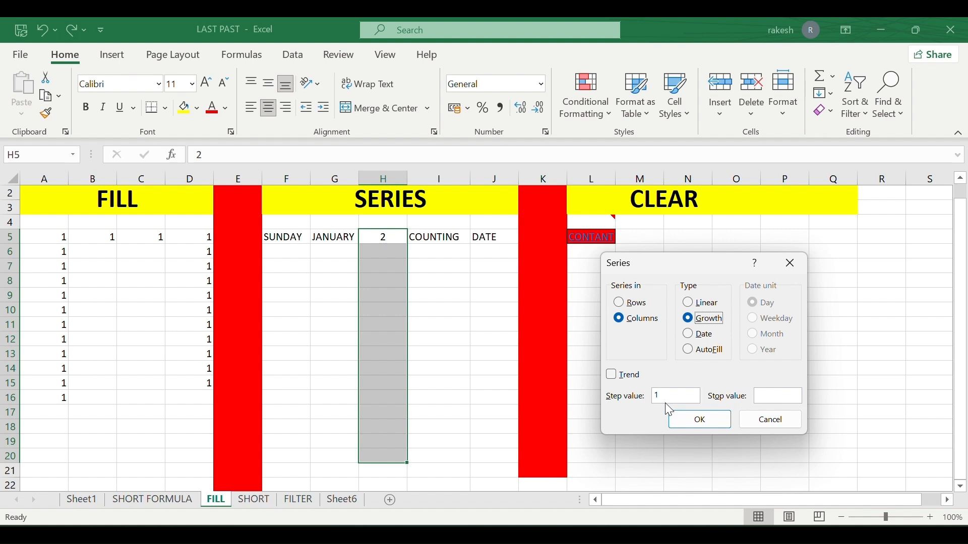
{"action": "left_click", "coordinate": [700, 420]}
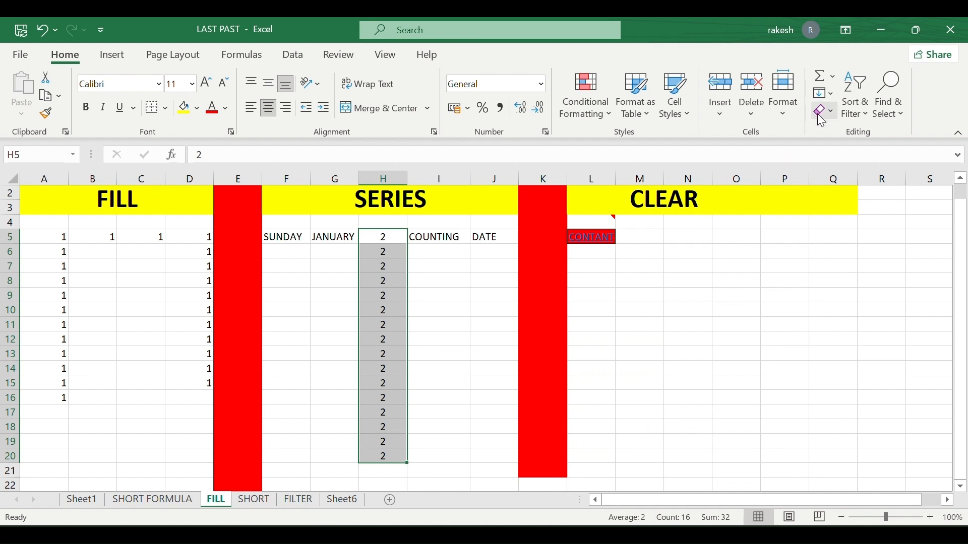
Reapply the Growth series with step 2 so H5:H20 doubles from 2 to 65536.
{"action": "left_click", "coordinate": [832, 90]}
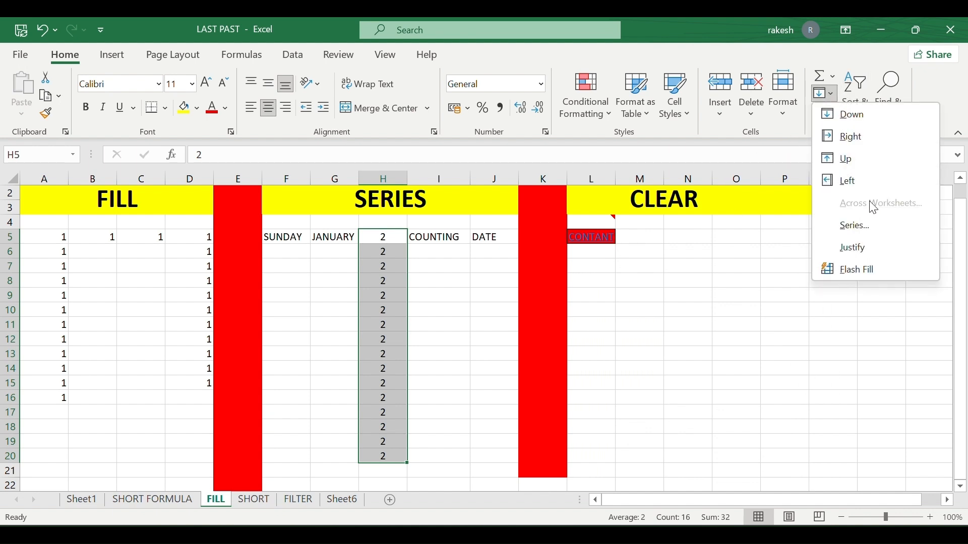
{"action": "left_click", "coordinate": [872, 225]}
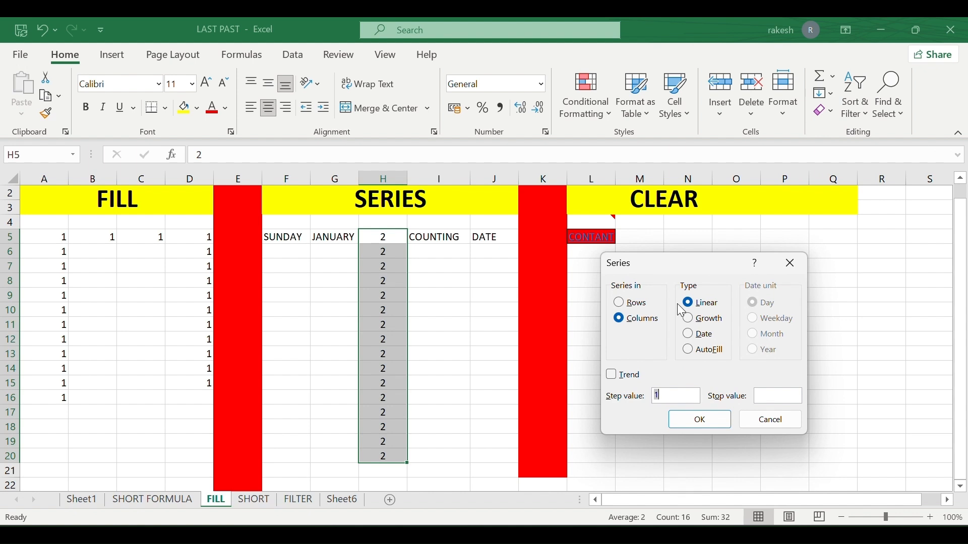
{"action": "left_click", "coordinate": [692, 318]}
{"action": "left_click", "coordinate": [696, 421]}
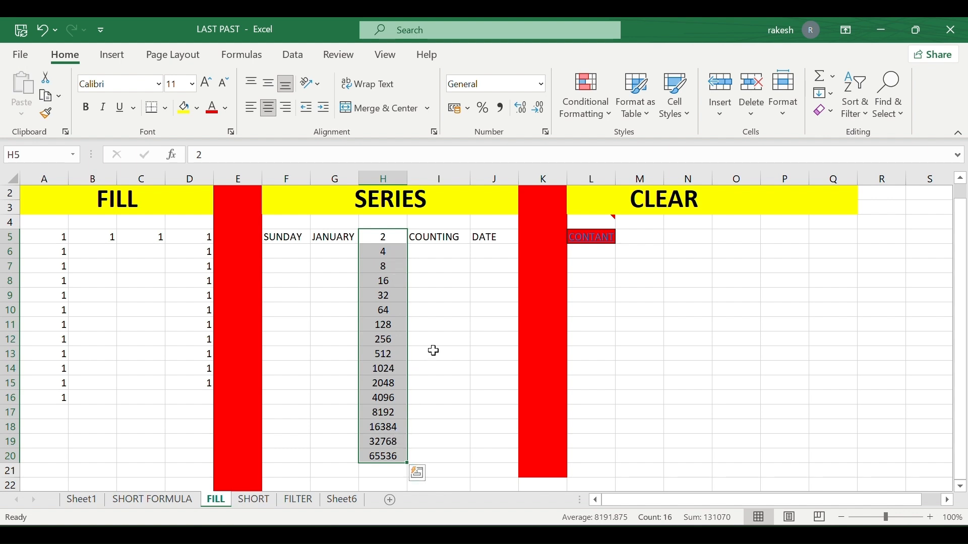
AutoFill weekday names from SUNDAY down F5:F19 using Fill > Series.
{"action": "left_click", "coordinate": [296, 238]}
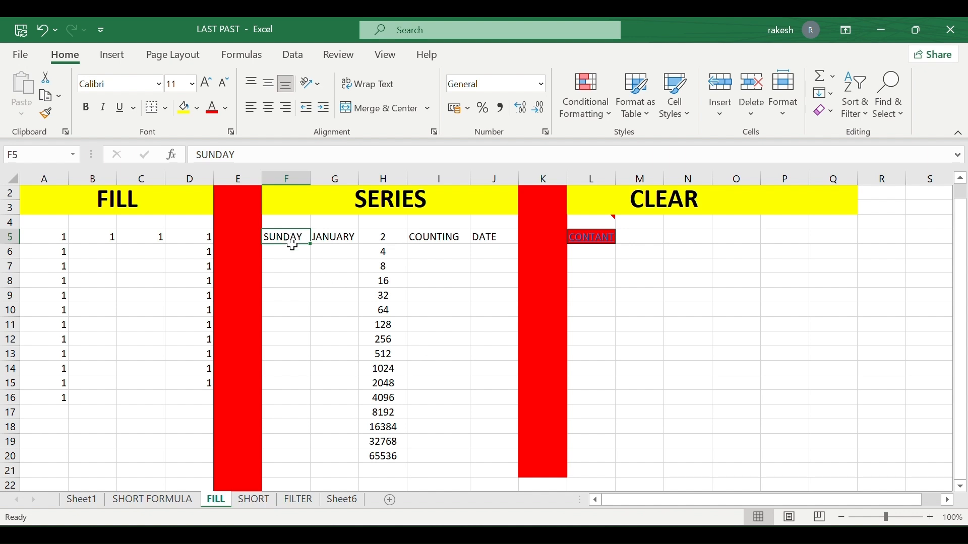
{"action": "left_click_drag", "start_coordinate": [292, 246], "coordinate": [296, 442]}
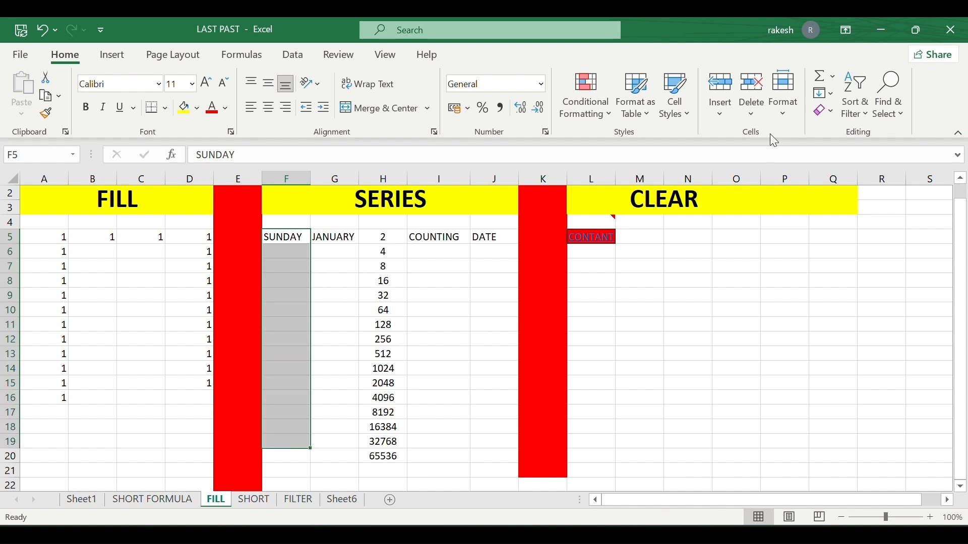
{"action": "left_click", "coordinate": [824, 92]}
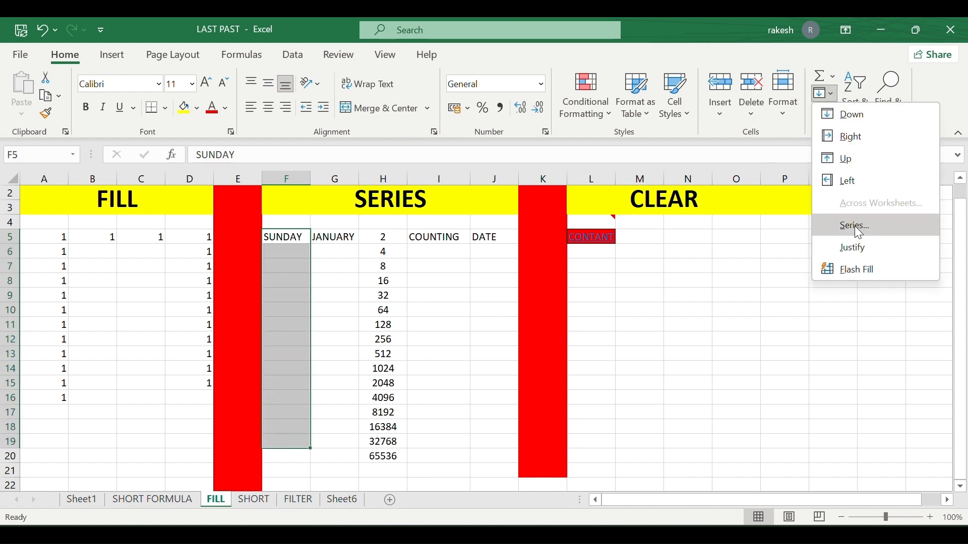
{"action": "left_click", "coordinate": [859, 232]}
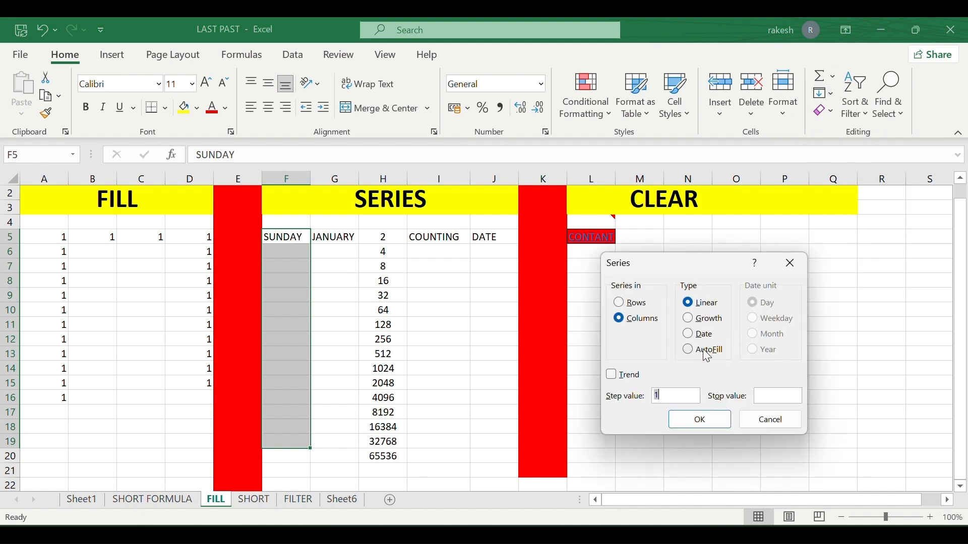
{"action": "left_click", "coordinate": [703, 349]}
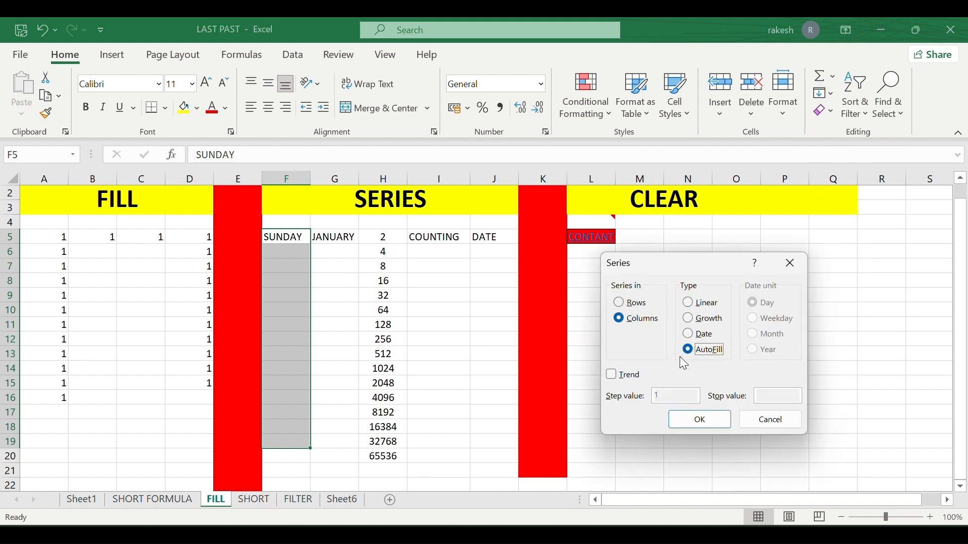
{"action": "left_click", "coordinate": [716, 423]}
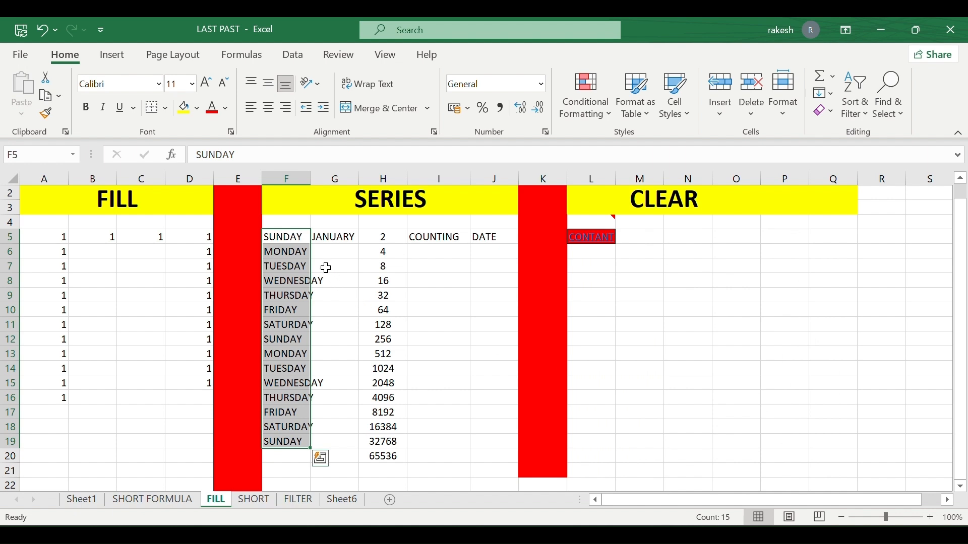
{"action": "left_click", "coordinate": [319, 428]}
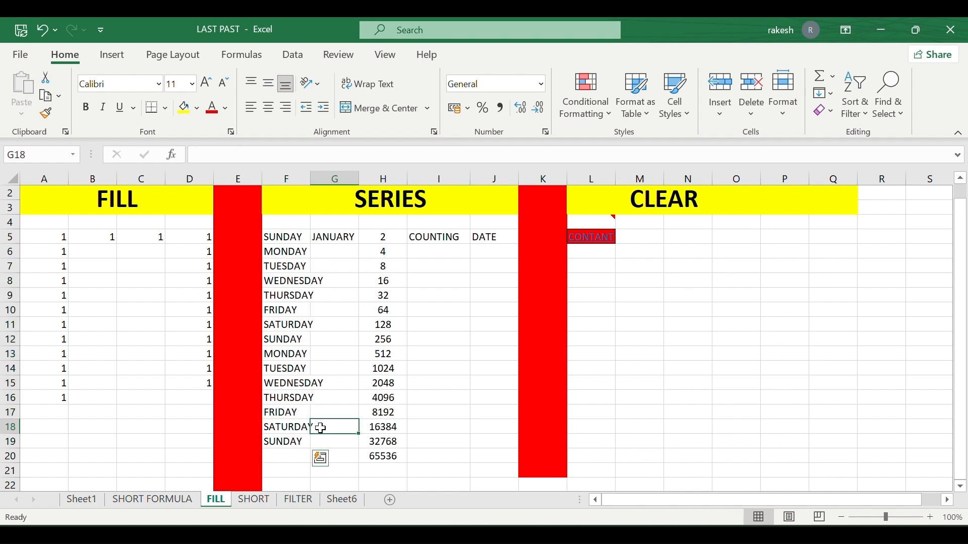
AutoFill month names from JANUARY down G5:G19 using Fill > Series.
{"action": "left_click", "coordinate": [334, 237]}
{"action": "left_click_drag", "start_coordinate": [334, 236], "coordinate": [356, 437]}
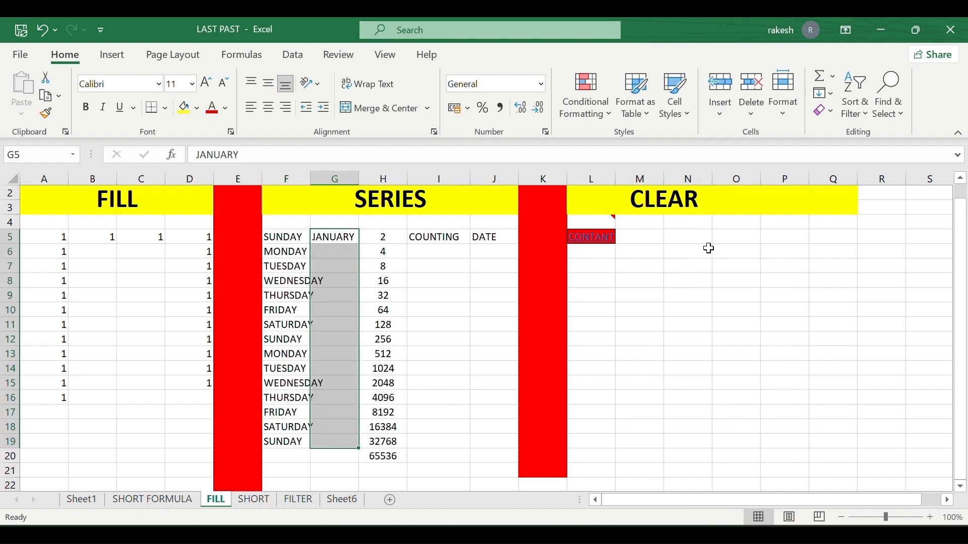
{"action": "left_click", "coordinate": [830, 93]}
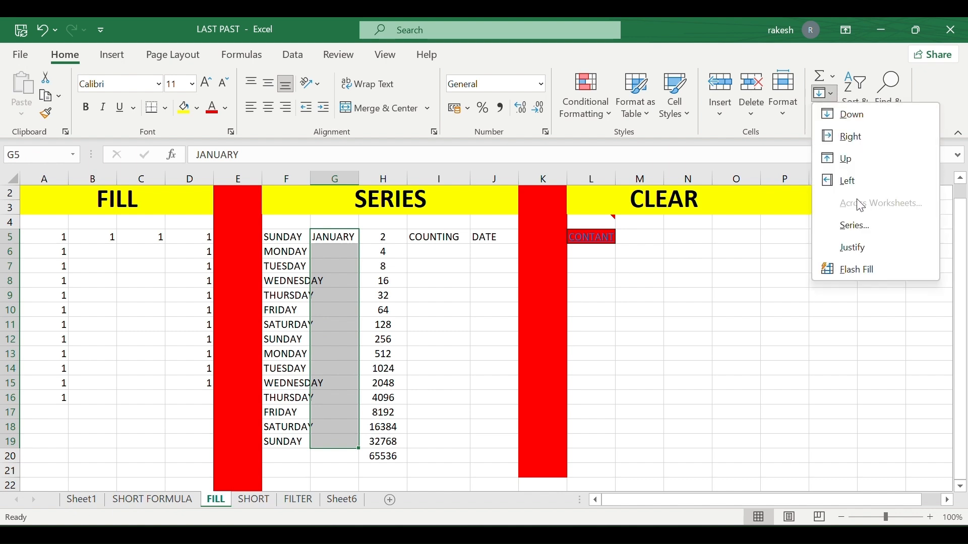
{"action": "left_click", "coordinate": [866, 227]}
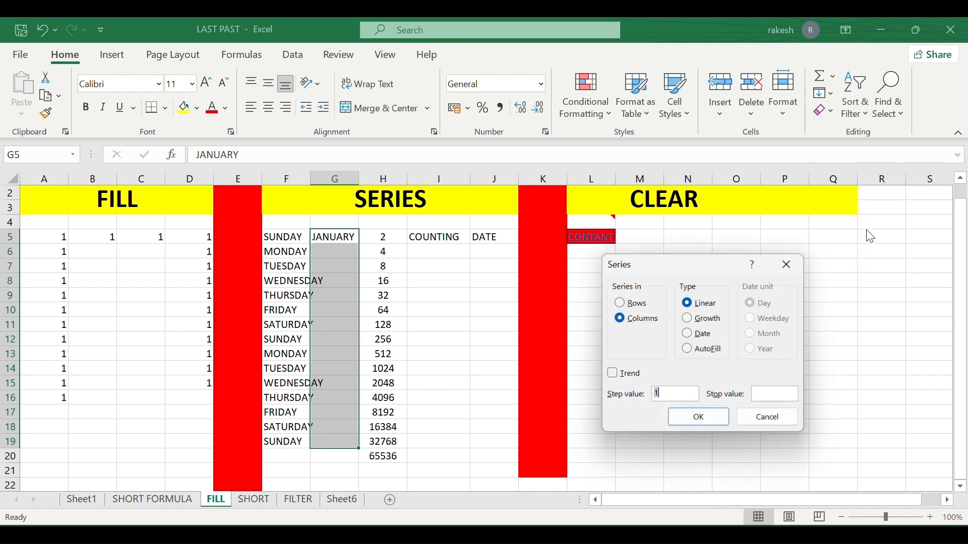
{"action": "left_click", "coordinate": [705, 349]}
{"action": "left_click", "coordinate": [708, 426]}
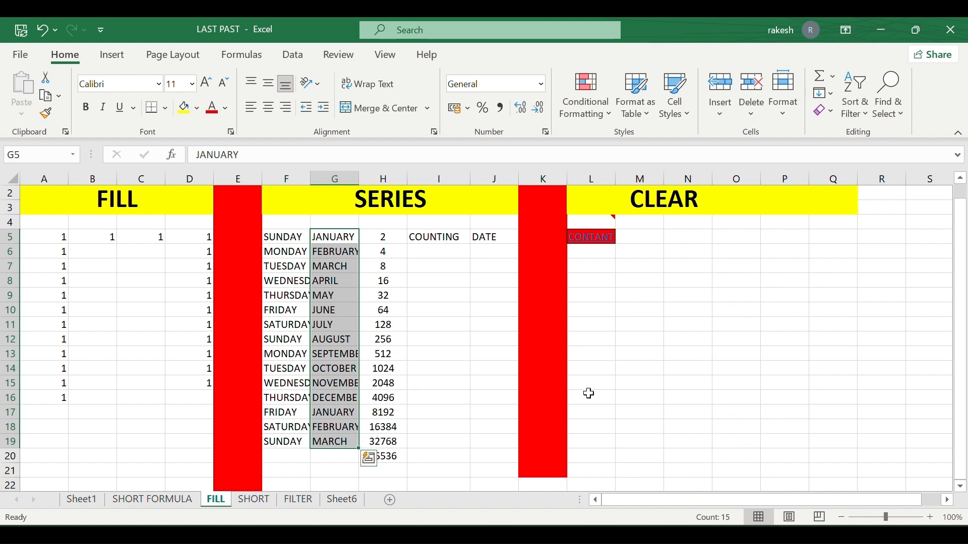
{"action": "left_click", "coordinate": [426, 242]}
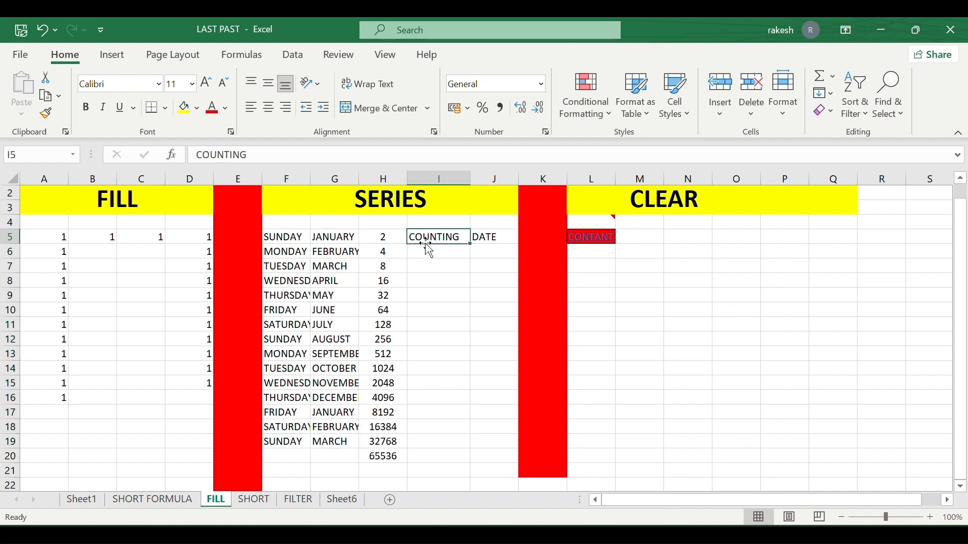
Enter 2 in I6 and fill a linear series stepping by 2 up to 20 in I6:I15.
{"action": "left_click", "coordinate": [426, 250]}
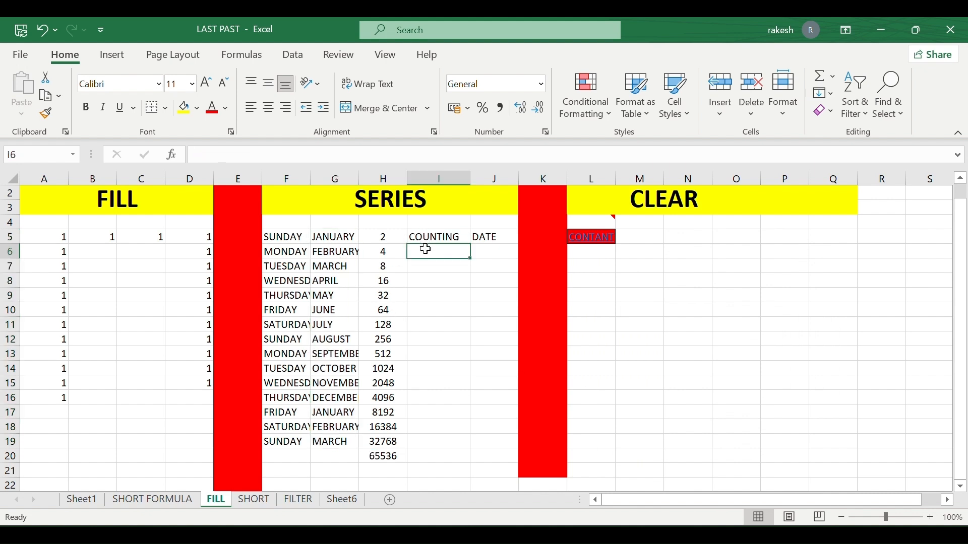
{"action": "type", "text": "2"}
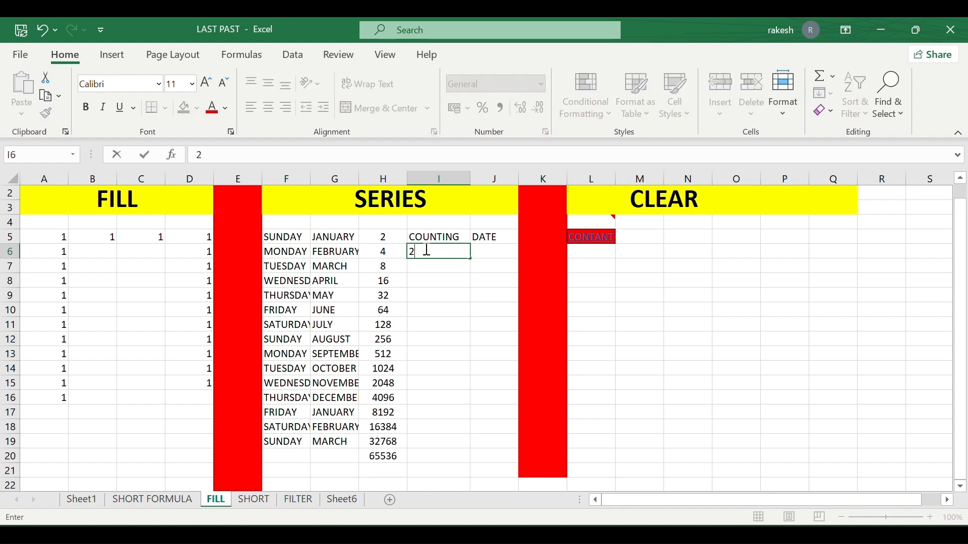
{"action": "key", "text": "Return"}
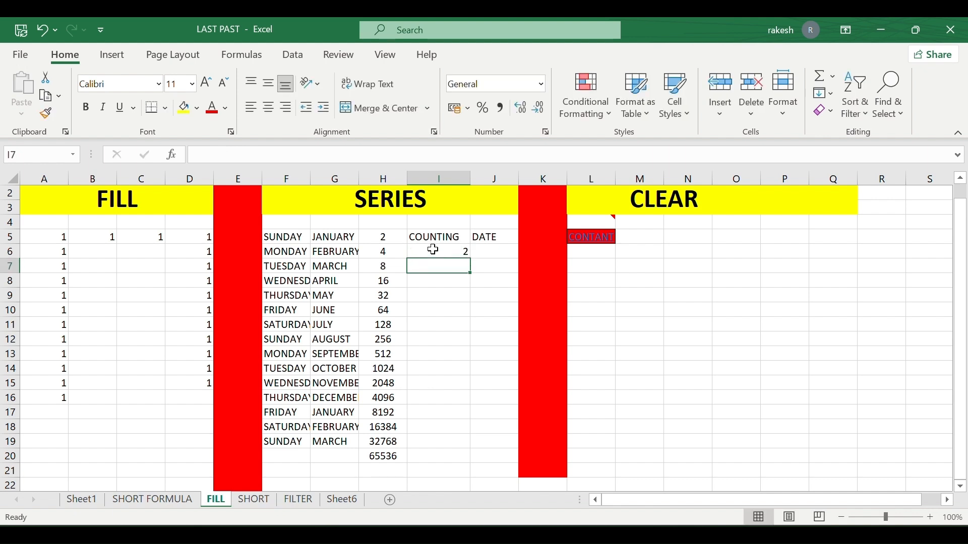
{"action": "left_click_drag", "start_coordinate": [434, 251], "coordinate": [425, 456]}
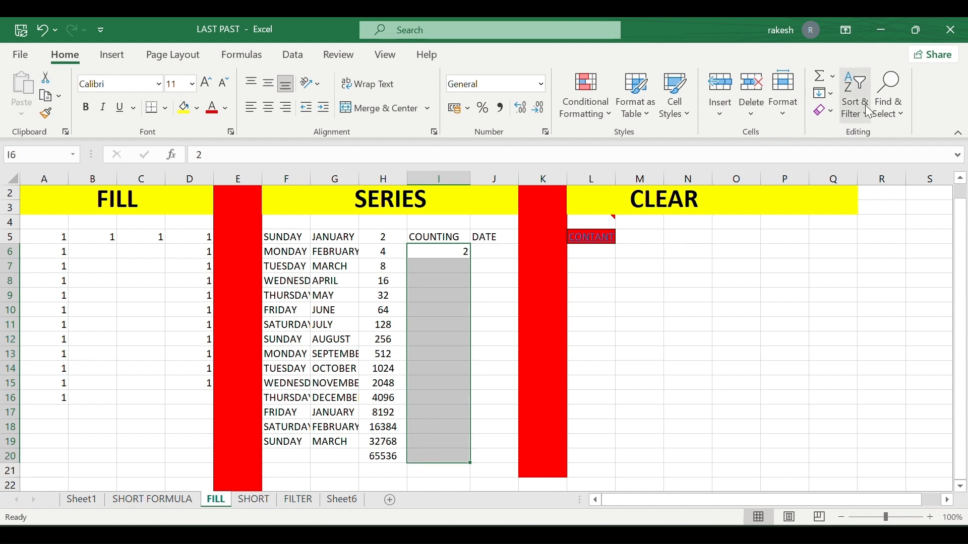
{"action": "left_click", "coordinate": [831, 92]}
{"action": "left_click", "coordinate": [862, 230]}
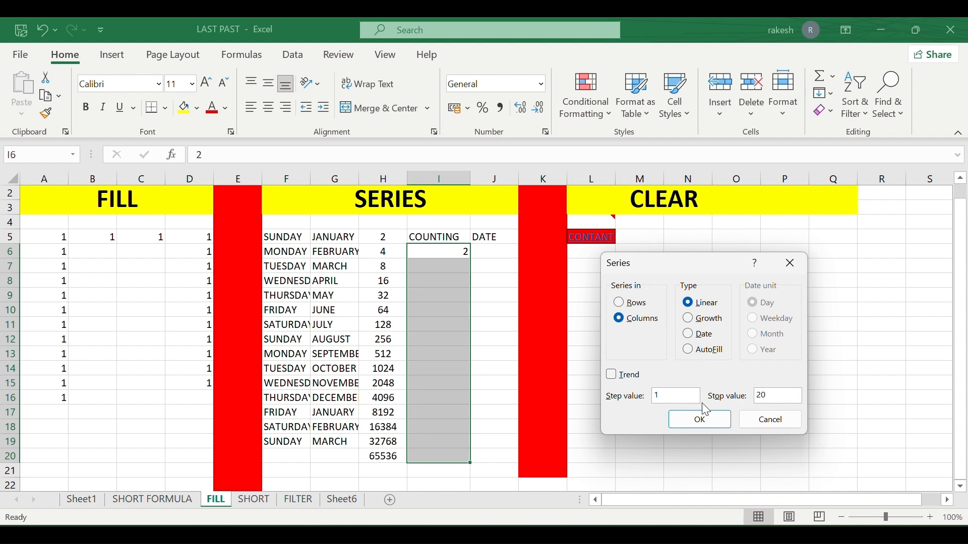
{"action": "left_click", "coordinate": [682, 398]}
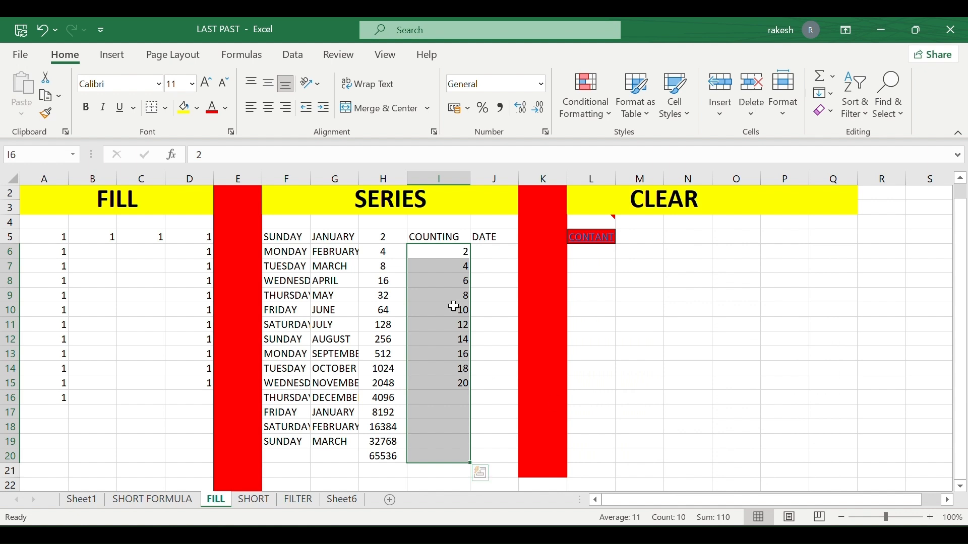
{"action": "left_click", "coordinate": [462, 398]}
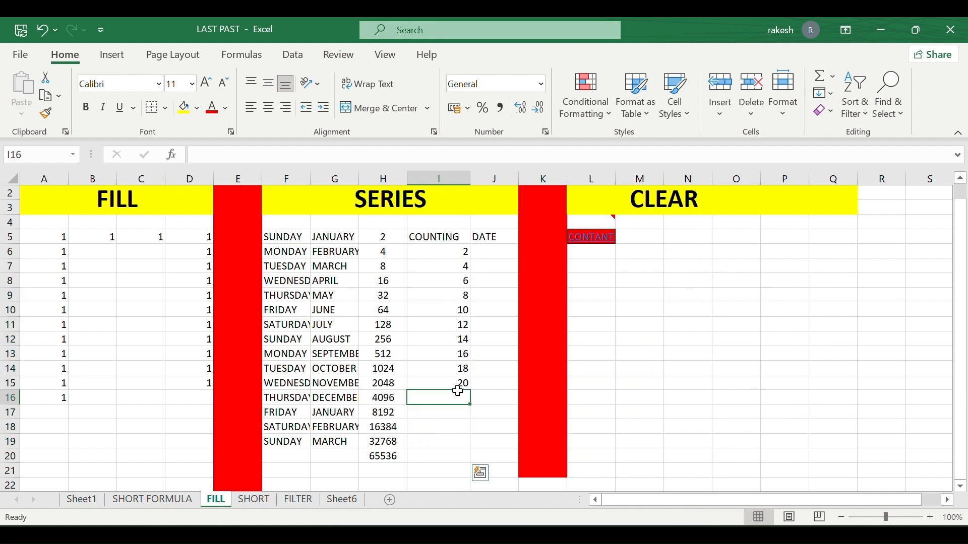
{"action": "left_click", "coordinate": [495, 251]}
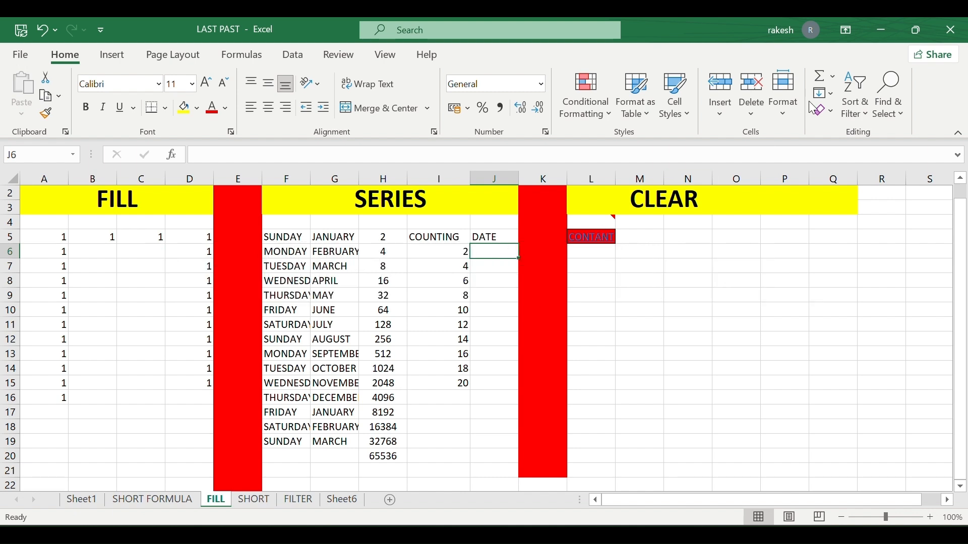
{"action": "left_click", "coordinate": [830, 93]}
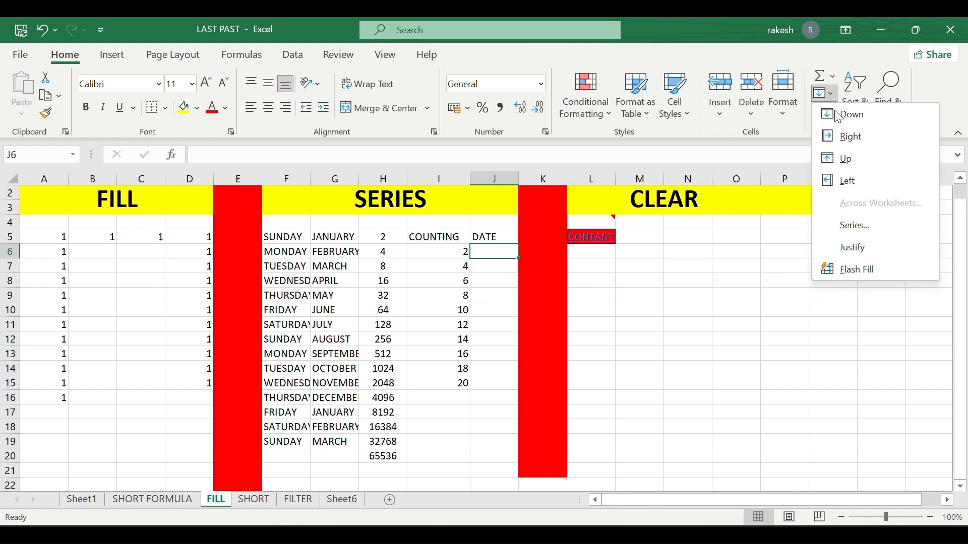
{"action": "left_click", "coordinate": [859, 246]}
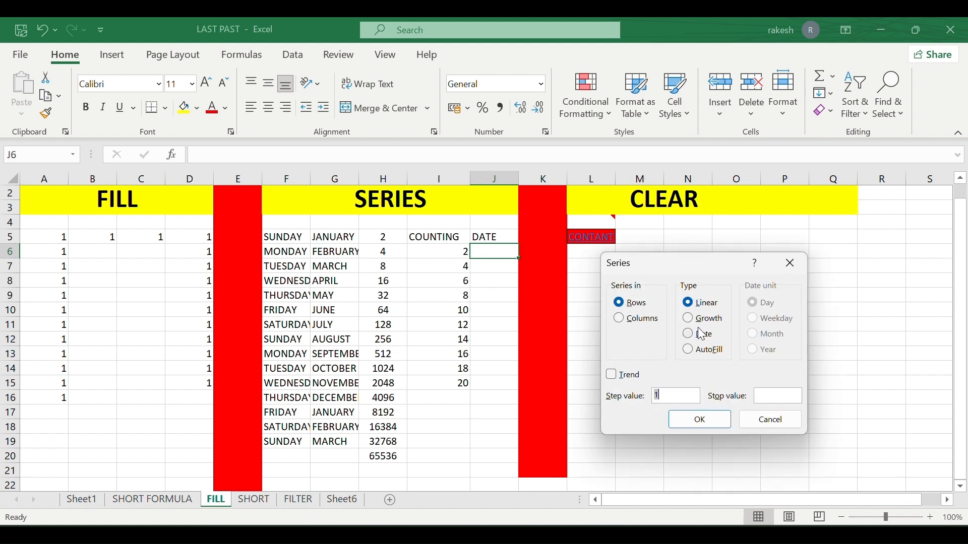
{"action": "left_click", "coordinate": [702, 334]}
{"action": "left_click", "coordinate": [645, 320]}
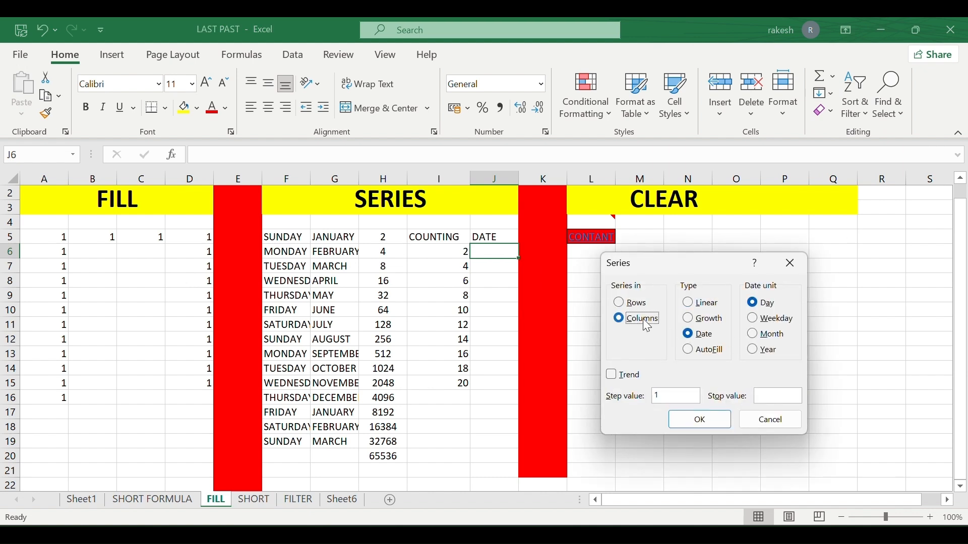
{"action": "left_click", "coordinate": [774, 326]}
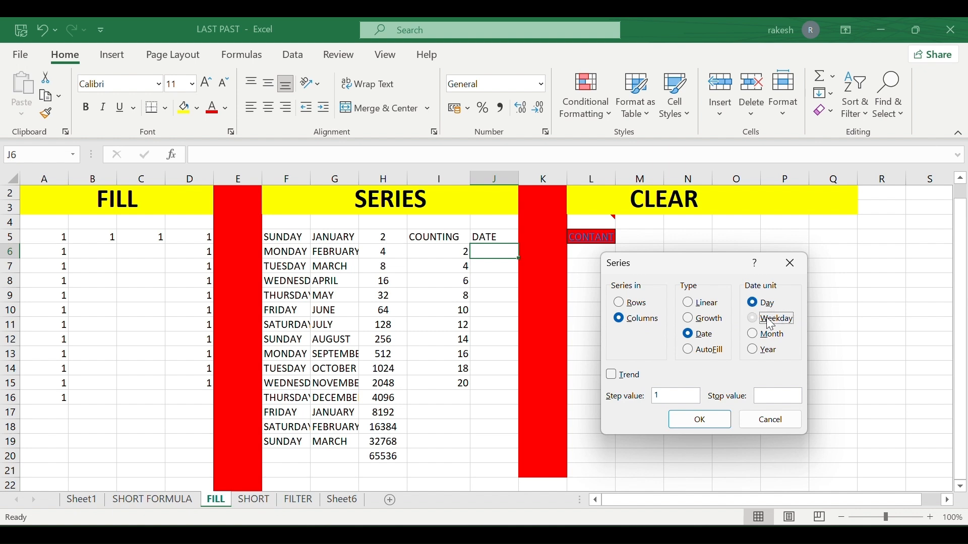
{"action": "left_click", "coordinate": [691, 422]}
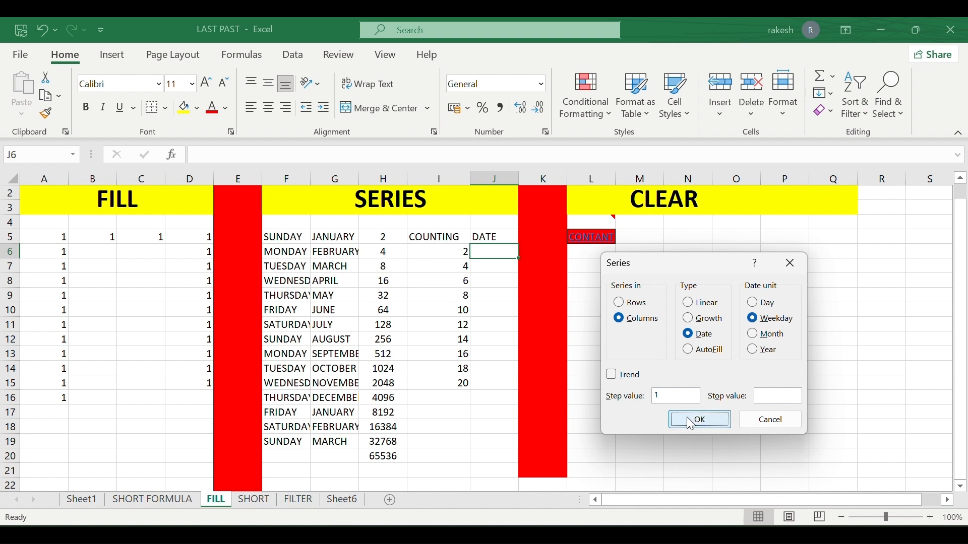
{"action": "left_click", "coordinate": [512, 293]}
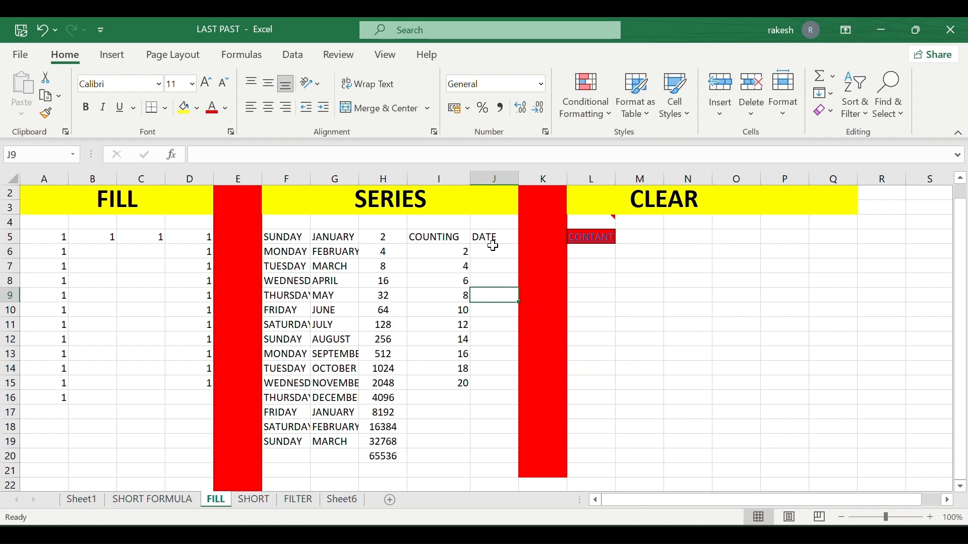
{"action": "left_click_drag", "start_coordinate": [493, 250], "coordinate": [494, 411]}
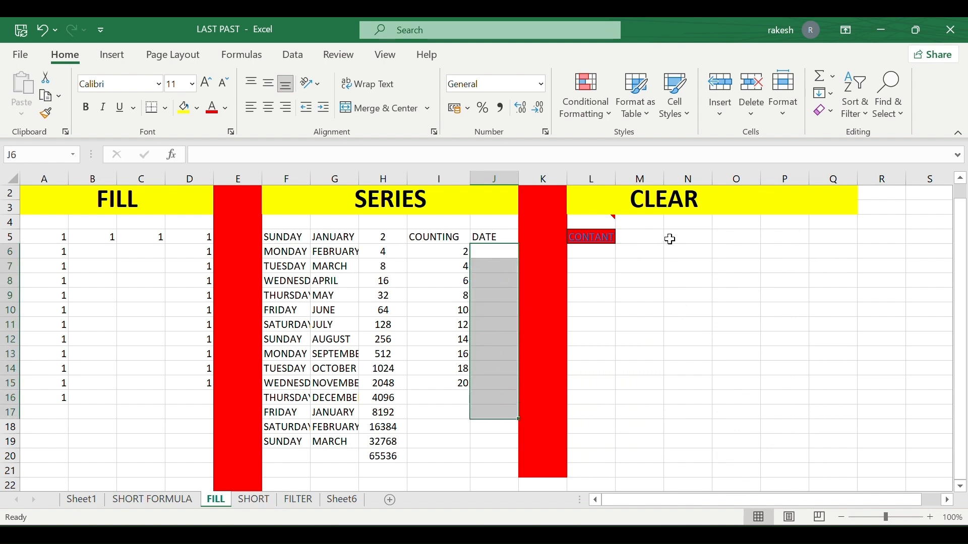
{"action": "left_click", "coordinate": [829, 94]}
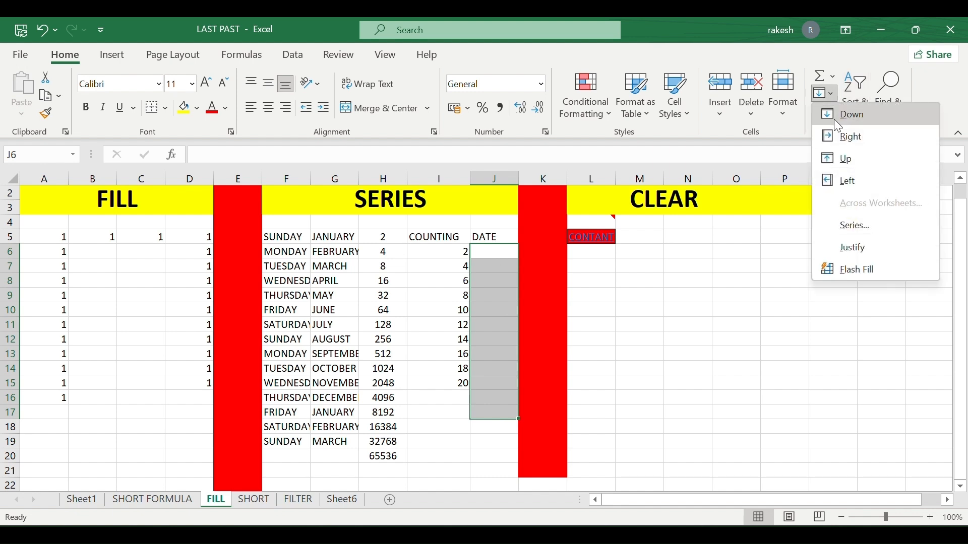
{"action": "left_click", "coordinate": [849, 226]}
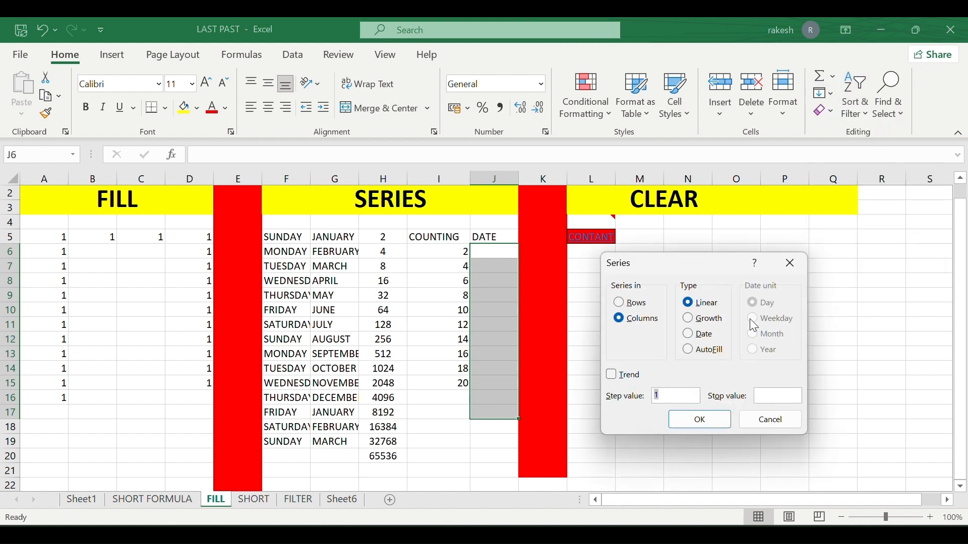
{"action": "left_click", "coordinate": [711, 337]}
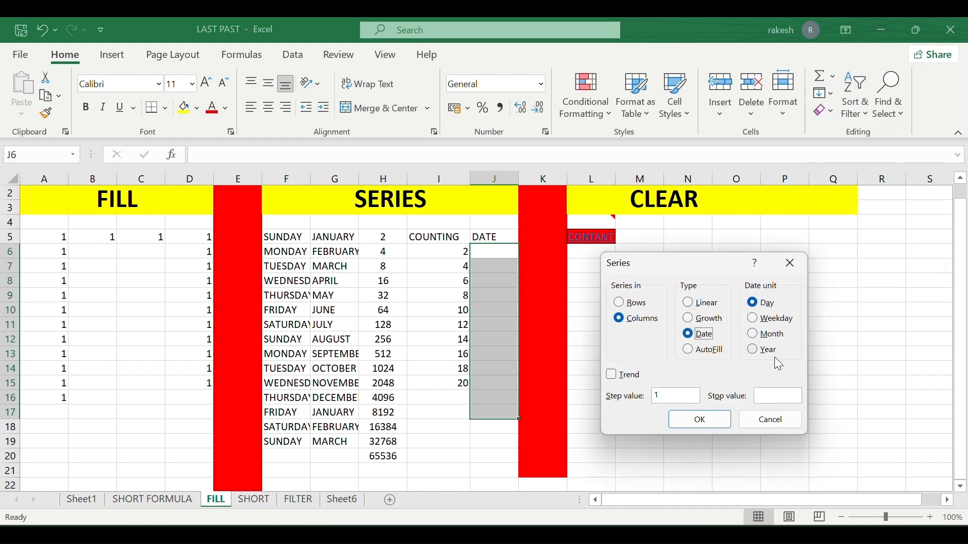
{"action": "left_click", "coordinate": [718, 426]}
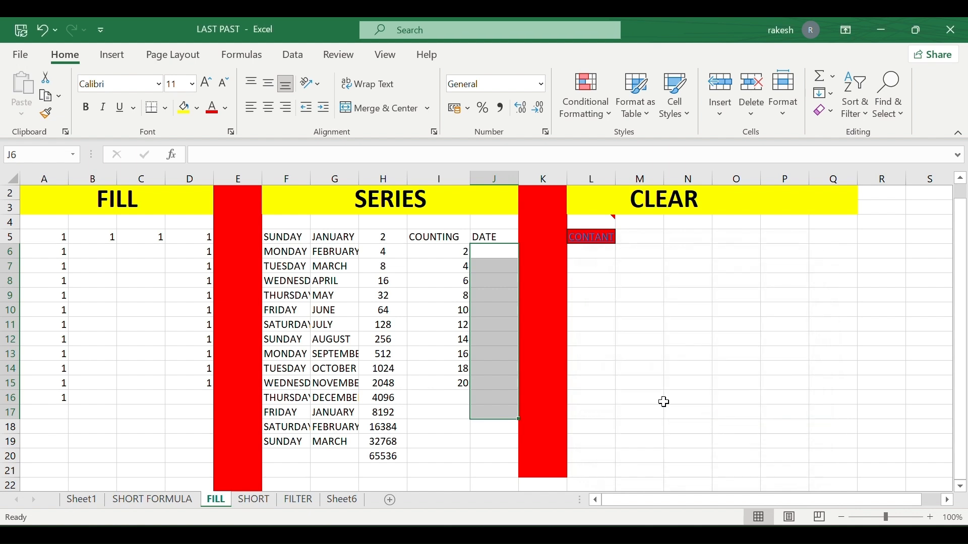
{"action": "left_click", "coordinate": [497, 251]}
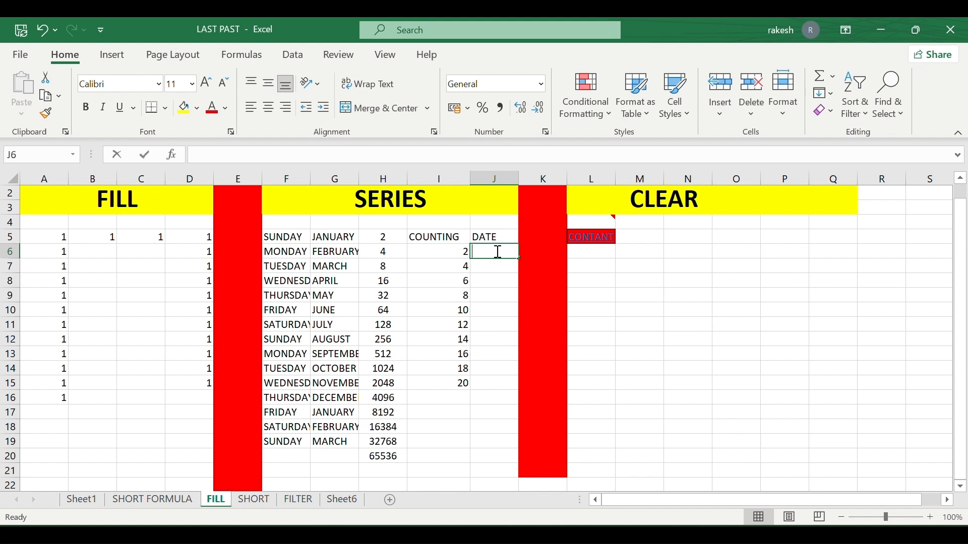
Fill J6:J18 with a daily date series from 05-01-2025 to 17-01-2025, step 1.
{"action": "type", "text": "05-"}
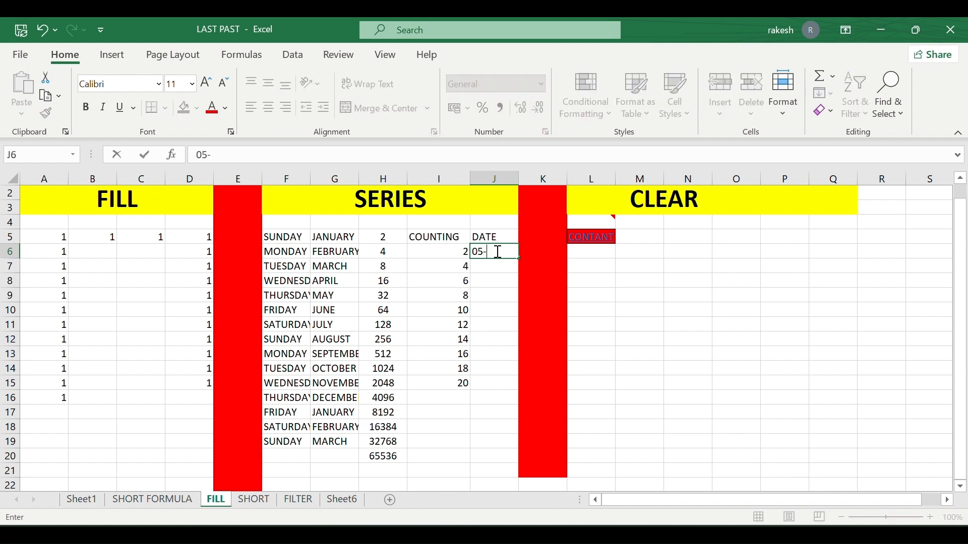
{"action": "type", "text": "01-2025"}
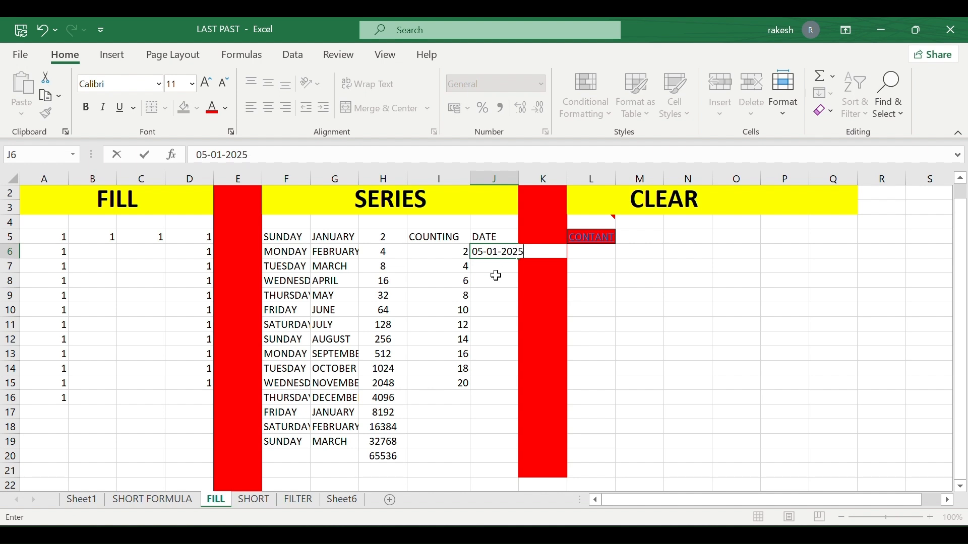
{"action": "left_click", "coordinate": [495, 268]}
{"action": "left_click", "coordinate": [498, 251]}
{"action": "left_click_drag", "start_coordinate": [498, 251], "coordinate": [499, 433]}
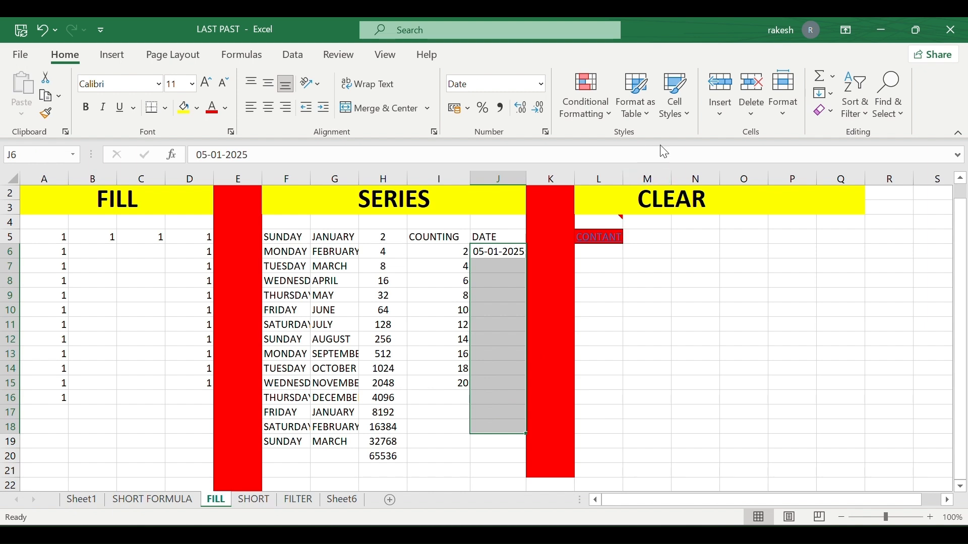
{"action": "left_click", "coordinate": [830, 91]}
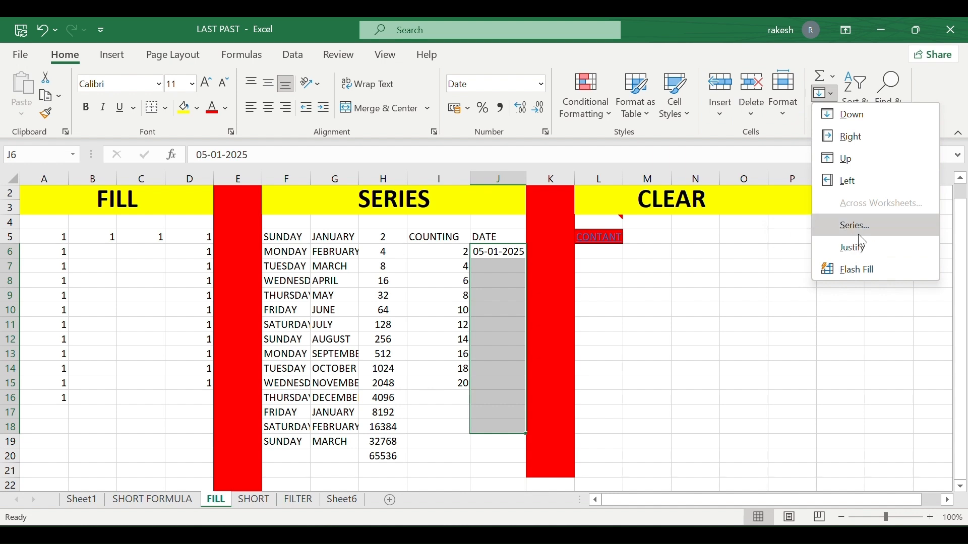
{"action": "left_click", "coordinate": [855, 226]}
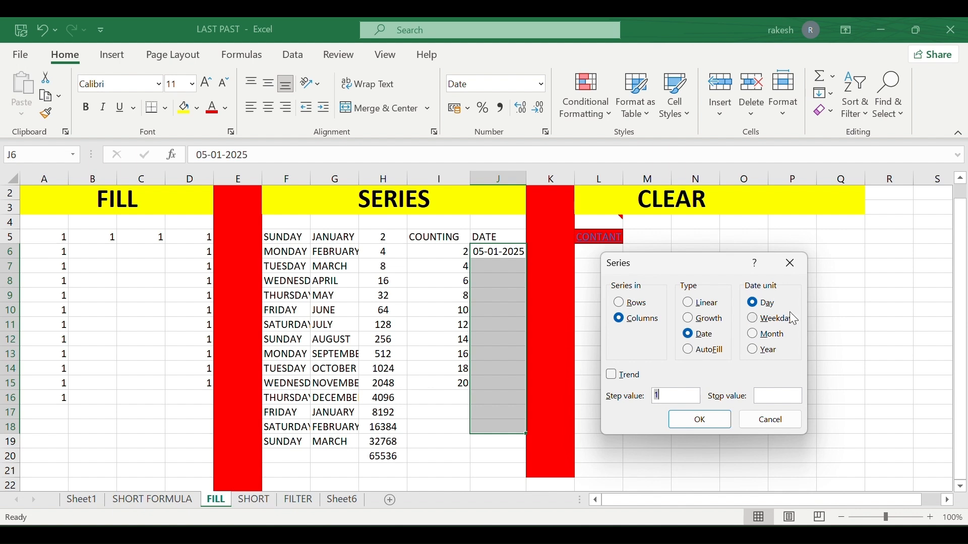
{"action": "left_click", "coordinate": [721, 425]}
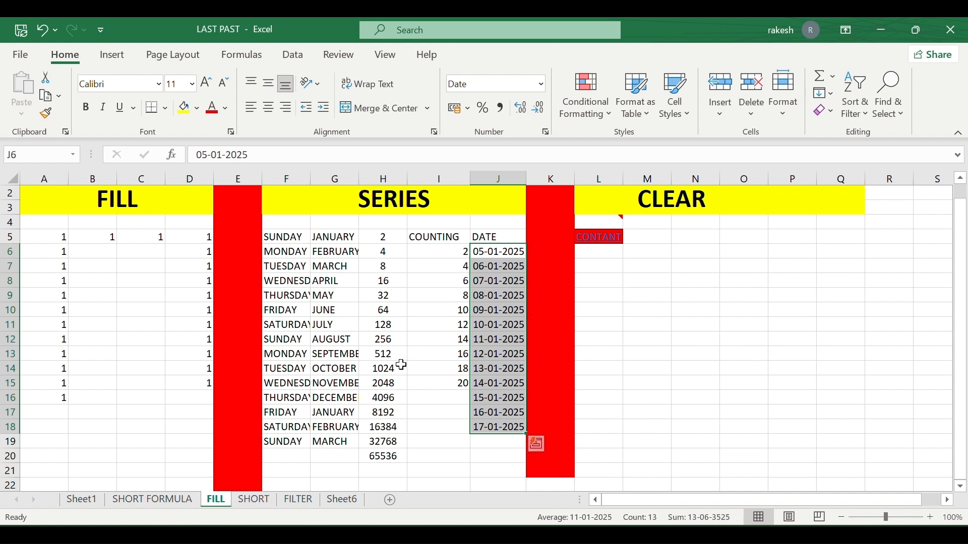
{"action": "left_click", "coordinate": [411, 377]}
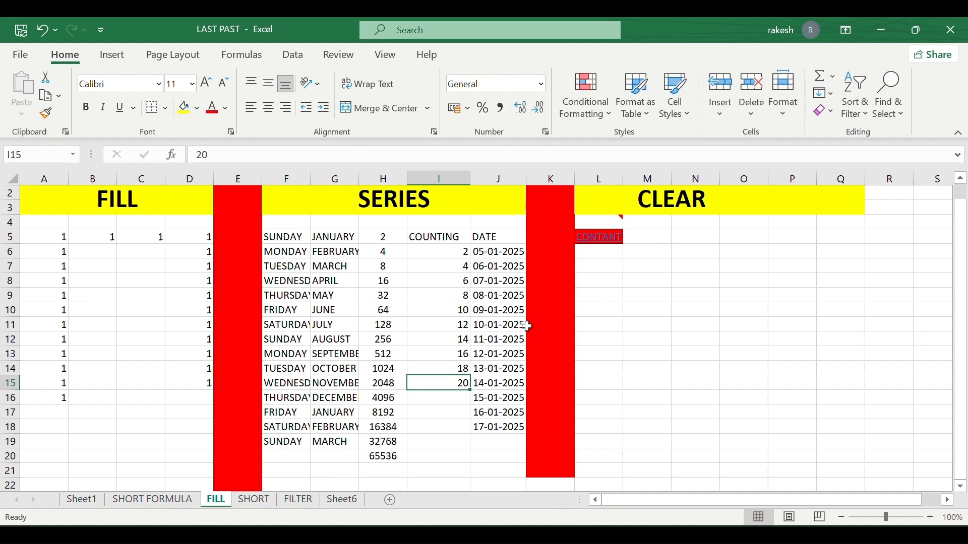
{"action": "scroll", "coordinate": [743, 365], "scroll_direction": "right", "scroll_amount": 5}
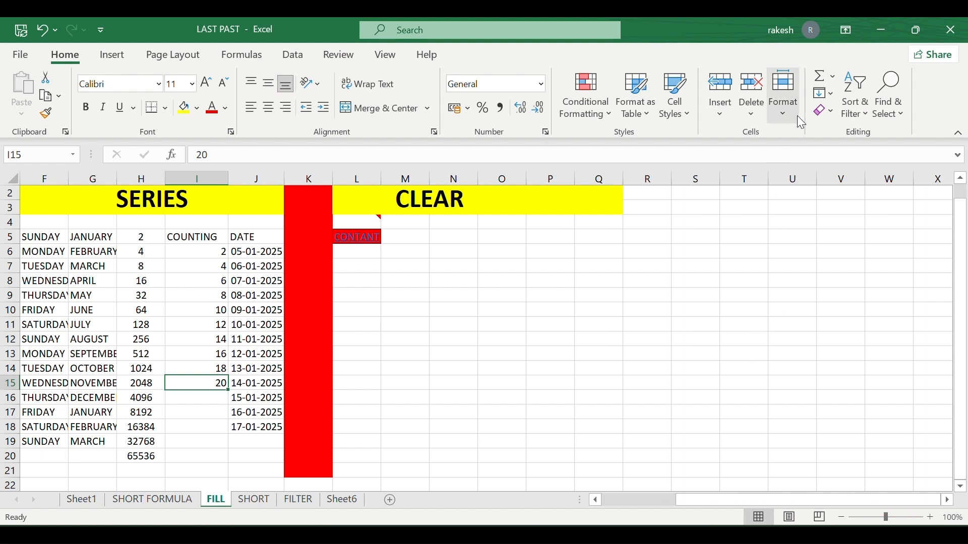
{"action": "left_click", "coordinate": [835, 96]}
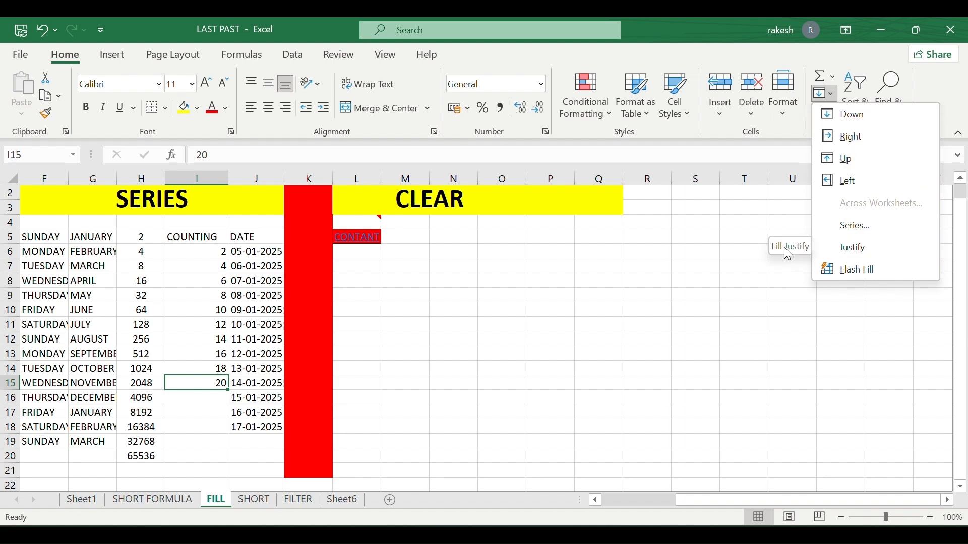
{"action": "left_click", "coordinate": [651, 269]}
{"action": "scroll", "coordinate": [650, 269], "scroll_direction": "left", "scroll_amount": 3}
{"action": "scroll", "coordinate": [651, 269], "scroll_direction": "left", "scroll_amount": 2}
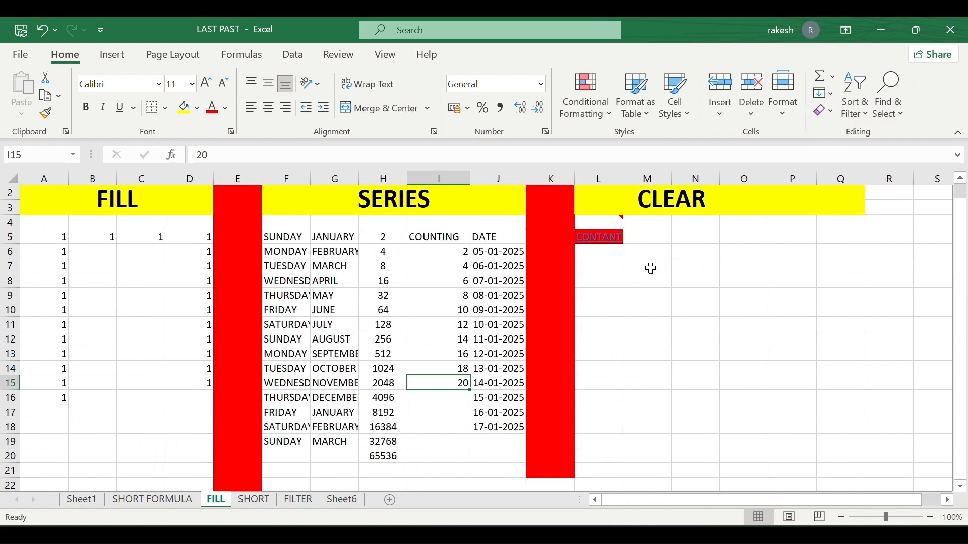
{"action": "scroll", "coordinate": [650, 269], "scroll_direction": "right", "scroll_amount": 6}
{"action": "scroll", "coordinate": [651, 269], "scroll_direction": "left", "scroll_amount": 4}
{"action": "scroll", "coordinate": [650, 269], "scroll_direction": "left", "scroll_amount": 3}
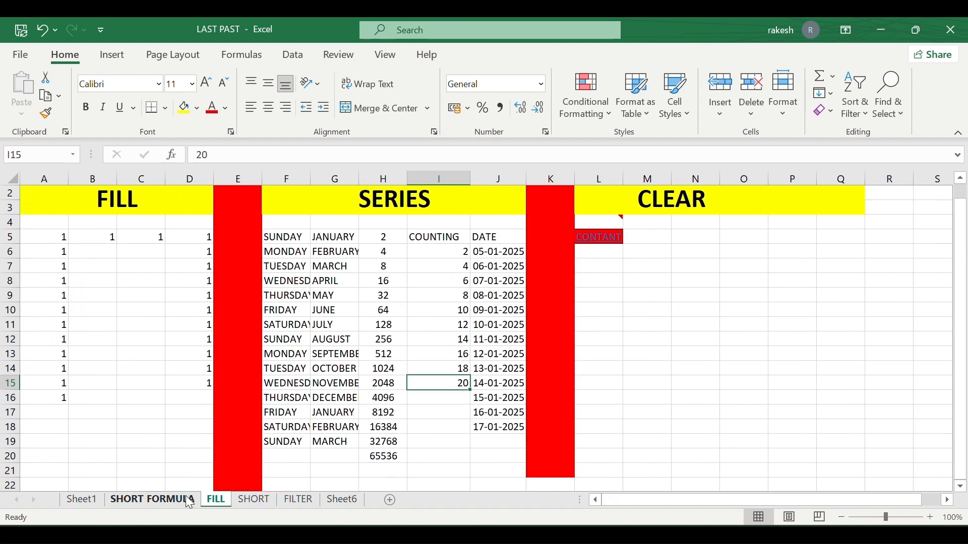
{"action": "left_click", "coordinate": [255, 500]}
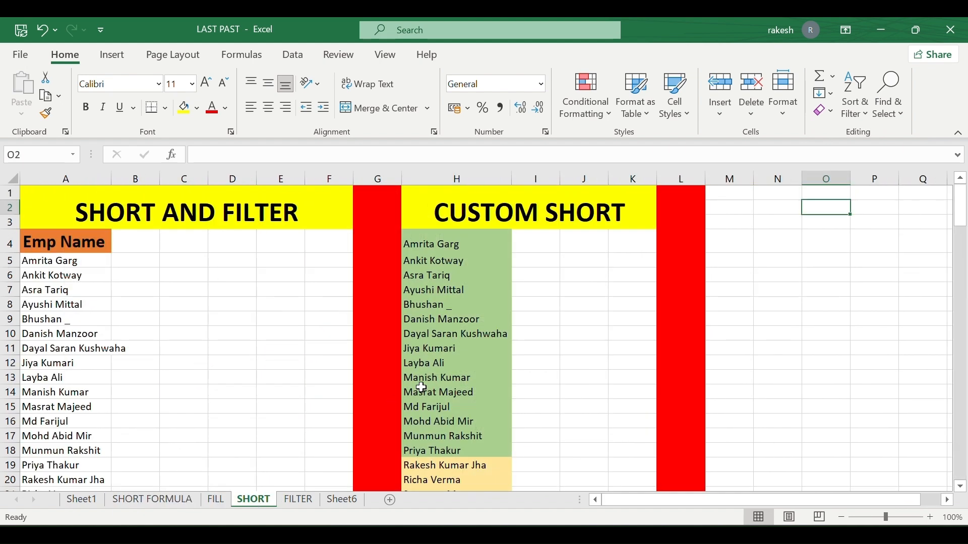
{"action": "scroll", "coordinate": [422, 387], "scroll_direction": "right", "scroll_amount": 5}
{"action": "scroll", "coordinate": [422, 387], "scroll_direction": "left", "scroll_amount": 5}
{"action": "left_click", "coordinate": [219, 501]}
{"action": "scroll", "coordinate": [403, 345], "scroll_direction": "right", "scroll_amount": 3}
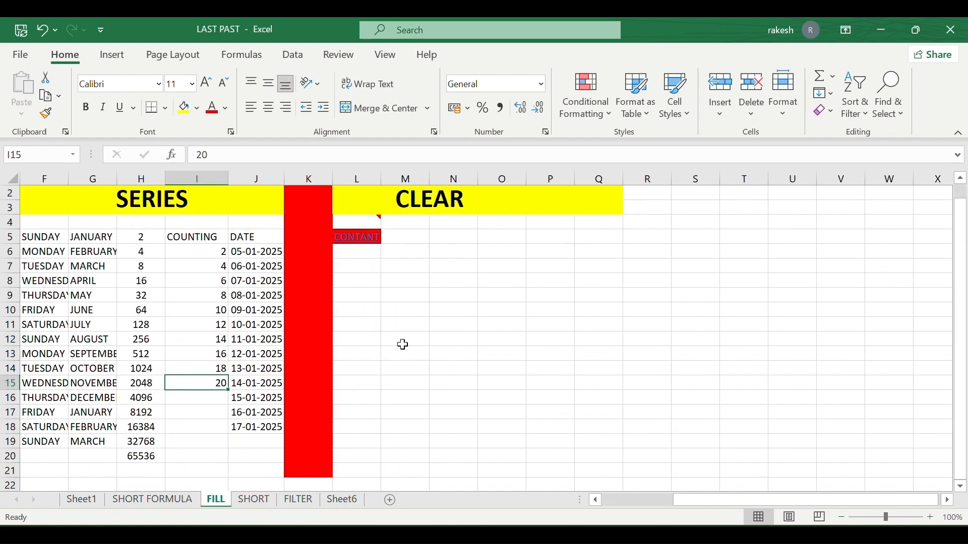
{"action": "left_click", "coordinate": [502, 237]}
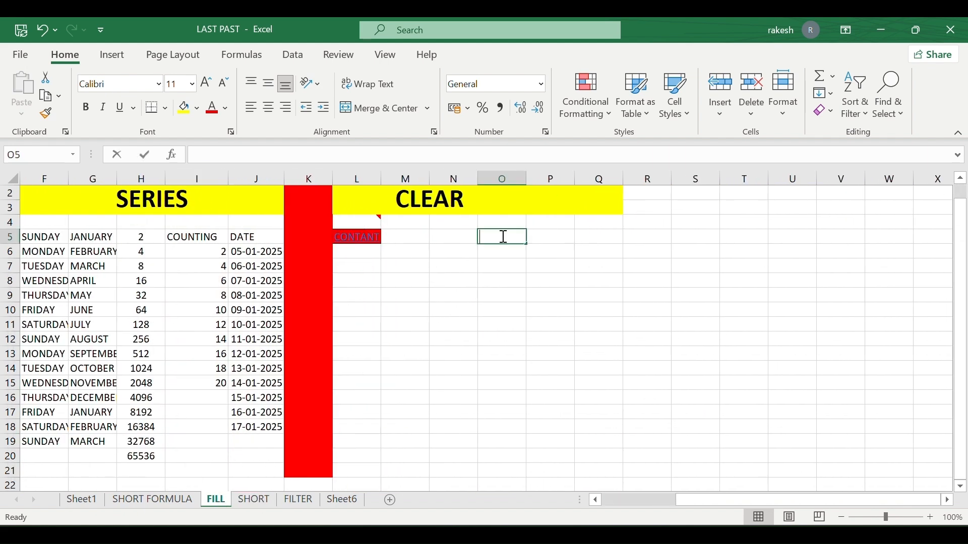
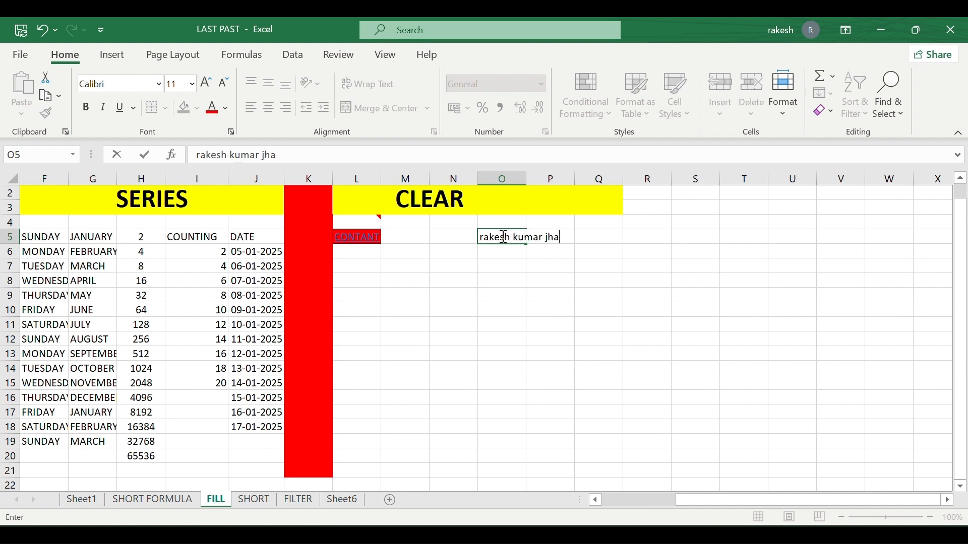
Enter a full name in O5 and Justify-fill it so it splits across O5 and O6.
{"action": "key", "text": "Return"}
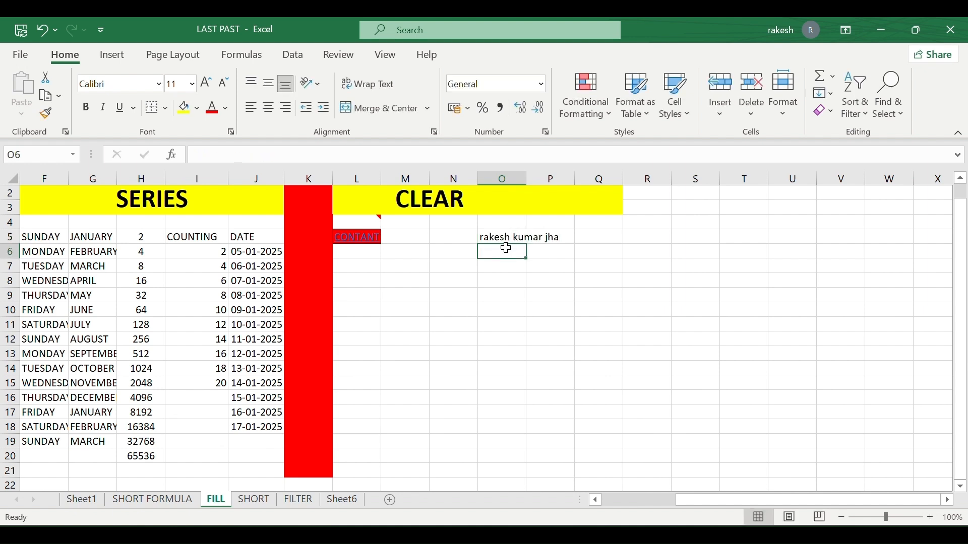
{"action": "left_click", "coordinate": [506, 239]}
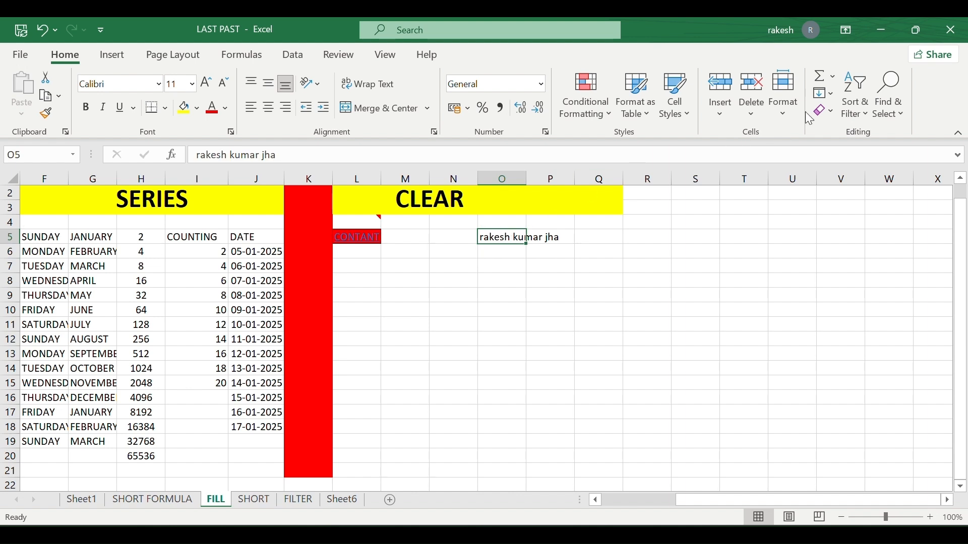
{"action": "left_click", "coordinate": [827, 95]}
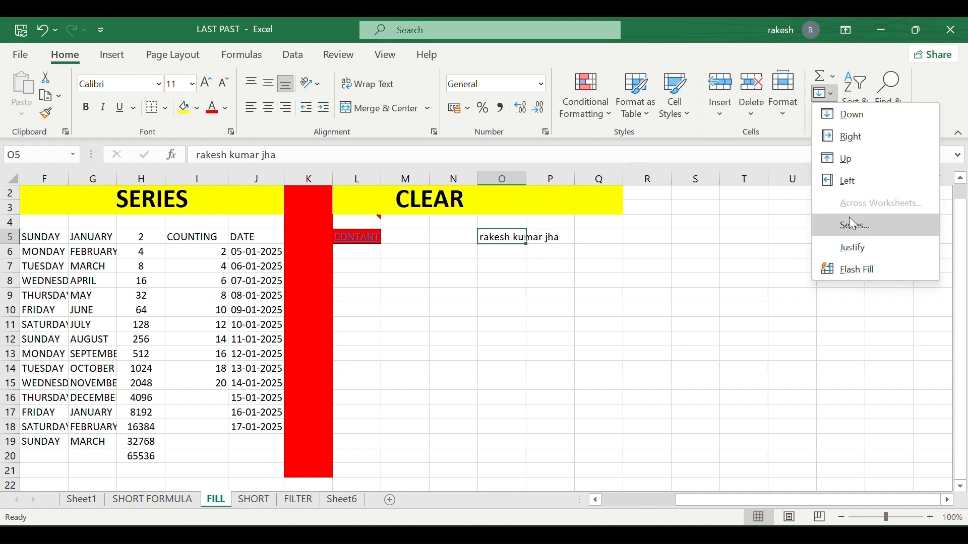
{"action": "left_click", "coordinate": [856, 248]}
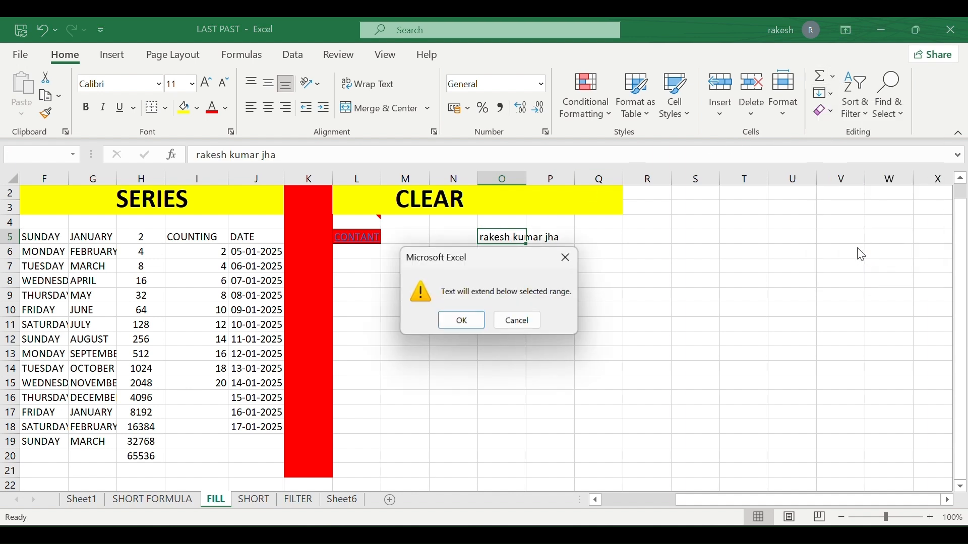
{"action": "left_click", "coordinate": [461, 323]}
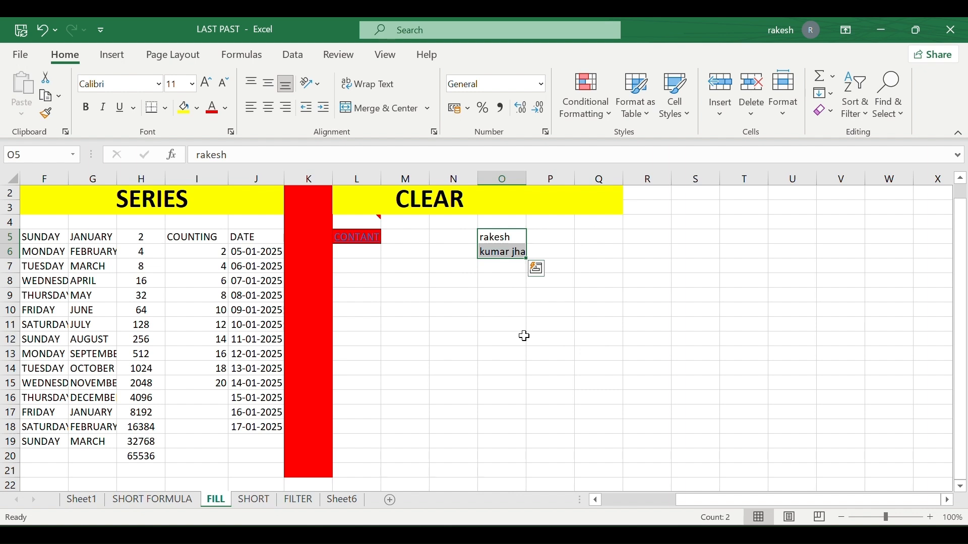
{"action": "left_click", "coordinate": [525, 336]}
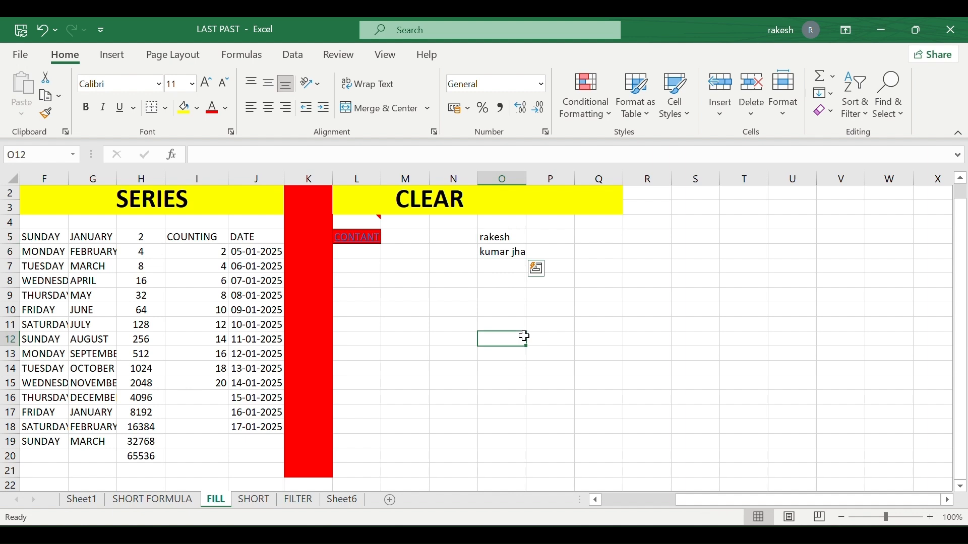
Select N5 and browse the Fill menu without applying anything, scrolling the sheet sideways.
{"action": "left_click", "coordinate": [463, 237]}
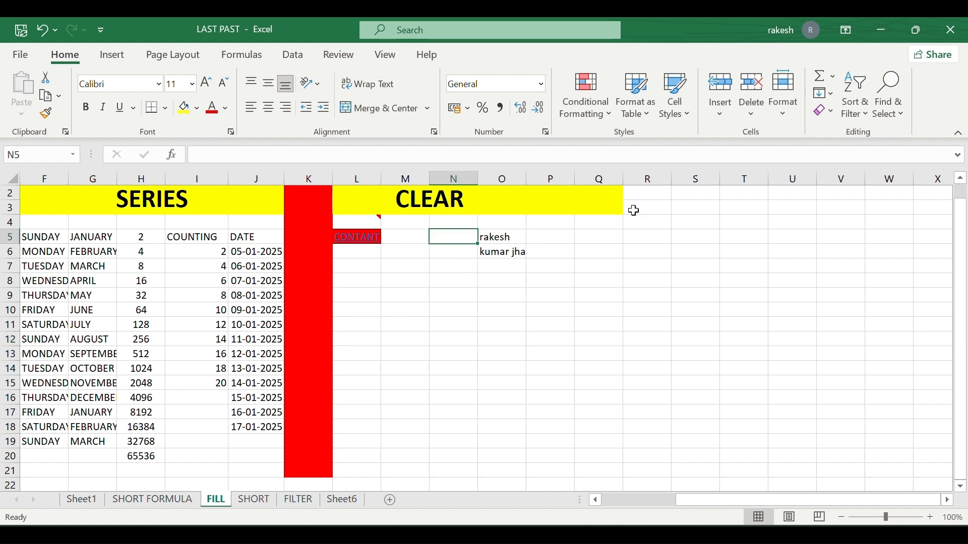
{"action": "left_click", "coordinate": [832, 95]}
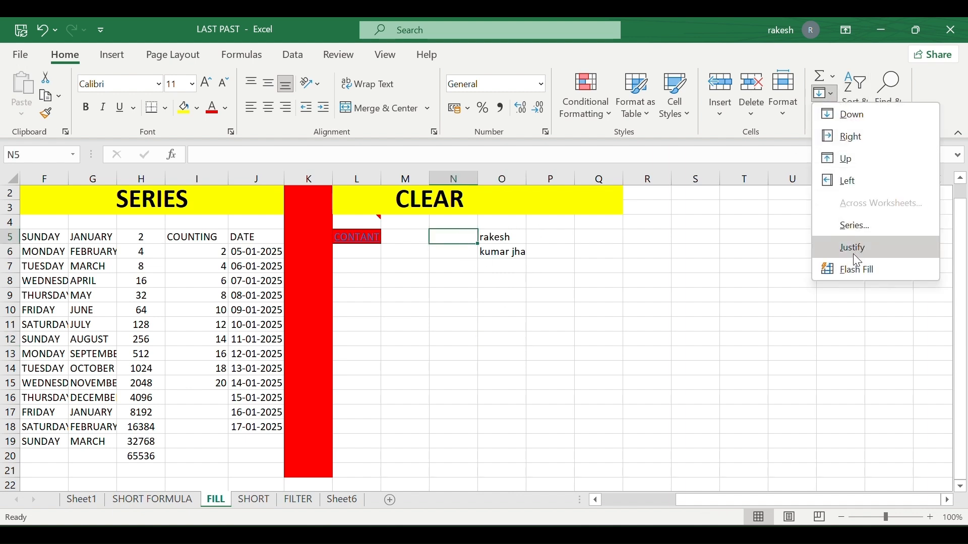
{"action": "left_click", "coordinate": [481, 325]}
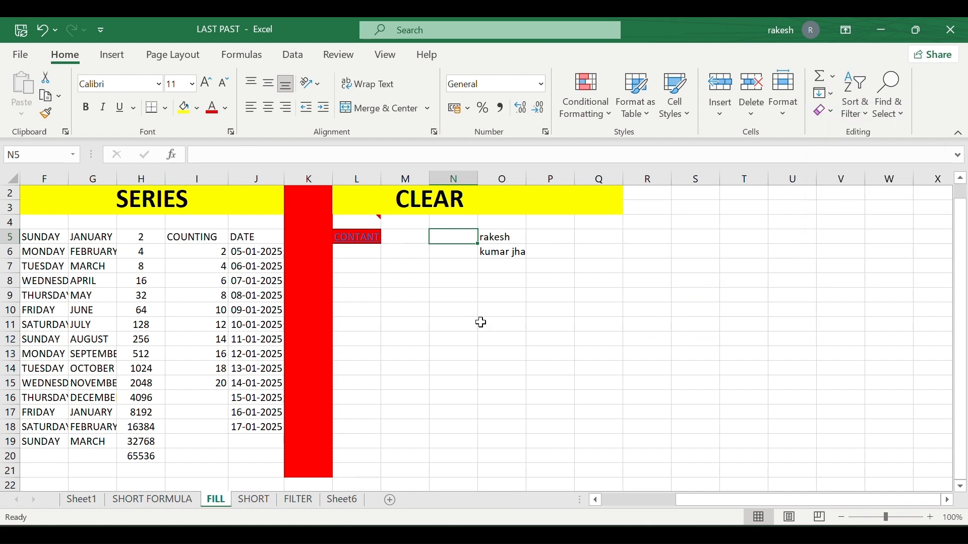
{"action": "scroll", "coordinate": [481, 323], "scroll_direction": "left", "scroll_amount": 5}
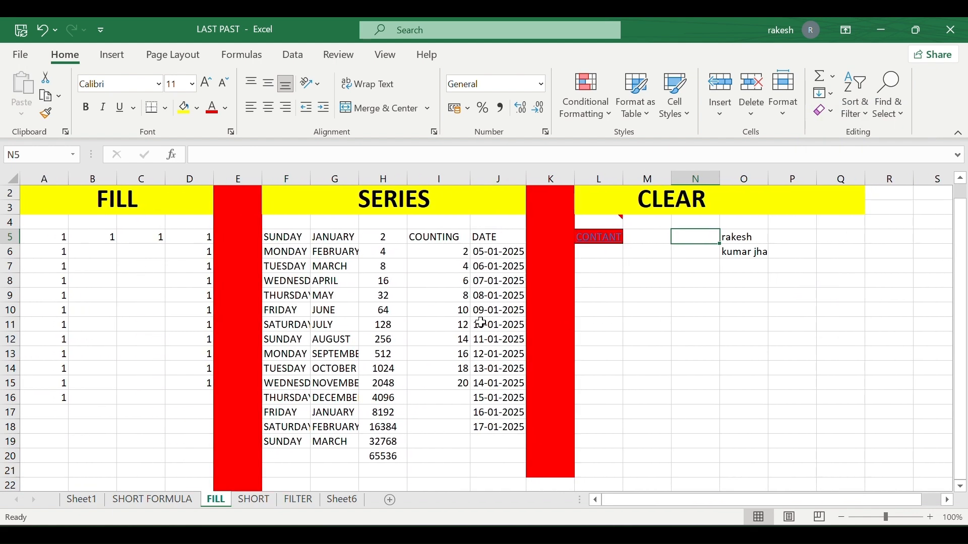
{"action": "scroll", "coordinate": [481, 323], "scroll_direction": "right", "scroll_amount": 5}
{"action": "scroll", "coordinate": [482, 324], "scroll_direction": "left", "scroll_amount": 5}
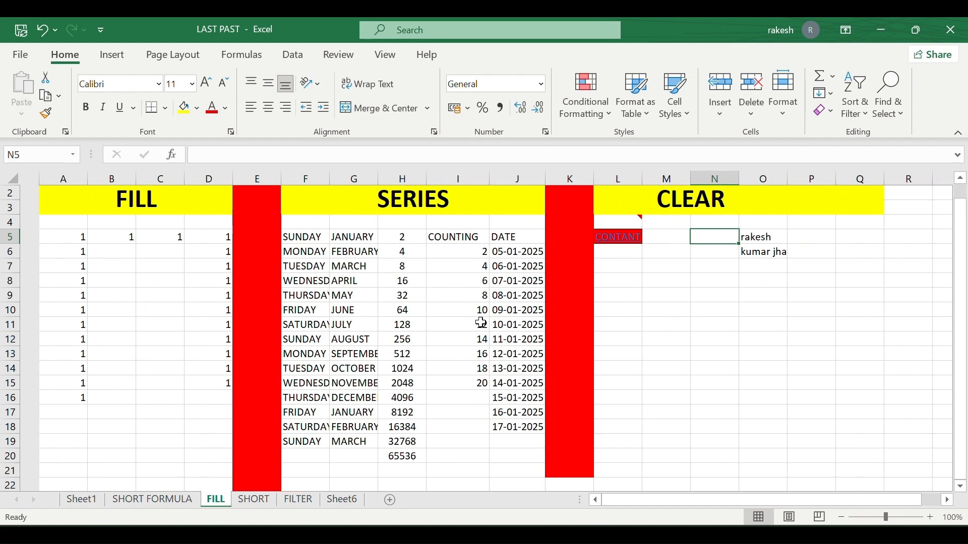
{"action": "scroll", "coordinate": [481, 324], "scroll_direction": "right", "scroll_amount": 2}
{"action": "scroll", "coordinate": [480, 322], "scroll_direction": "left", "scroll_amount": 2}
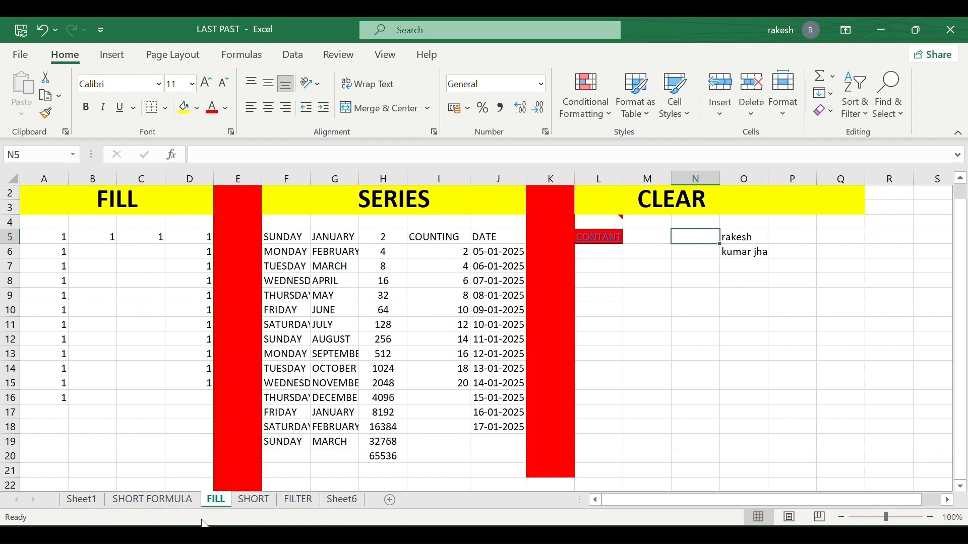
Switch through the sheet tabs to SHORT and scroll right to the CUSTOM SHORT name list.
{"action": "left_click", "coordinate": [151, 500]}
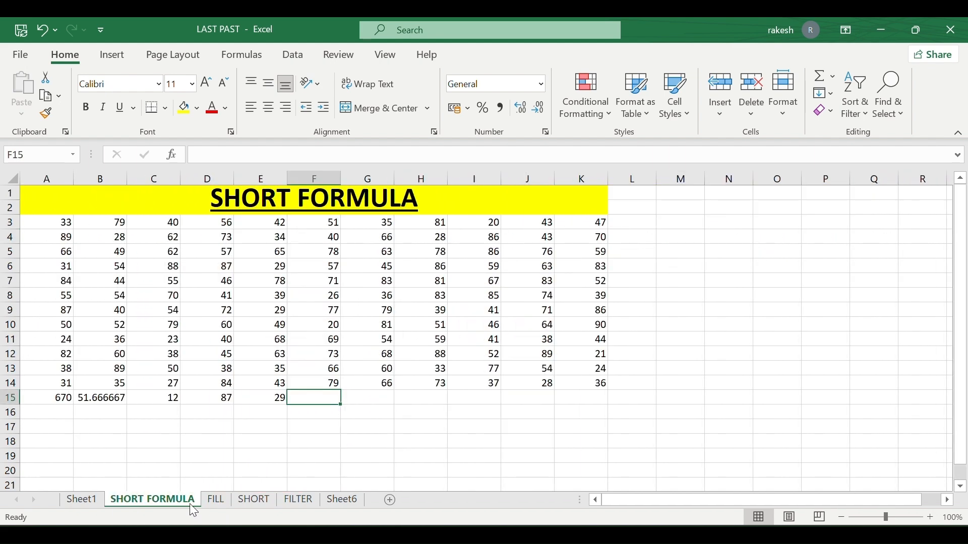
{"action": "left_click", "coordinate": [214, 502]}
{"action": "left_click", "coordinate": [255, 502]}
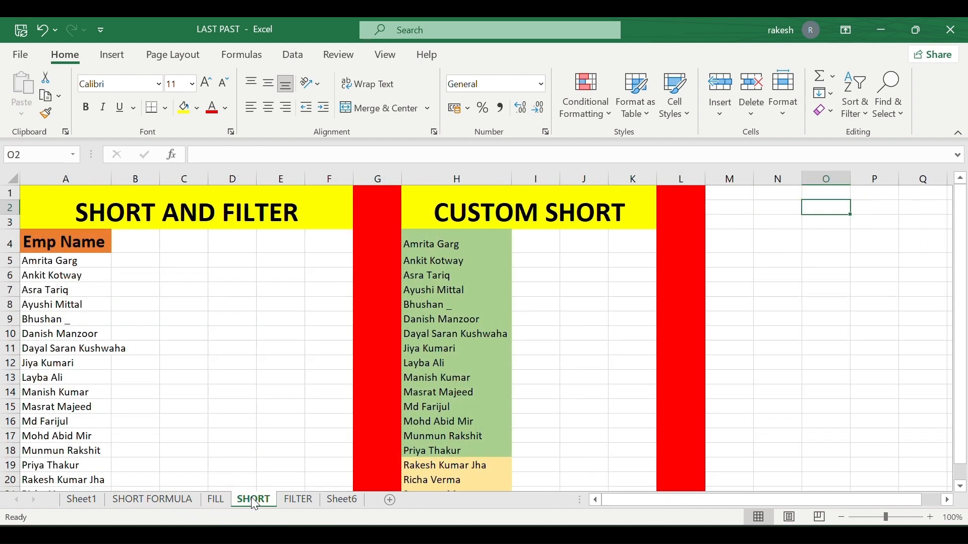
{"action": "scroll", "coordinate": [464, 380], "scroll_direction": "right", "scroll_amount": 6}
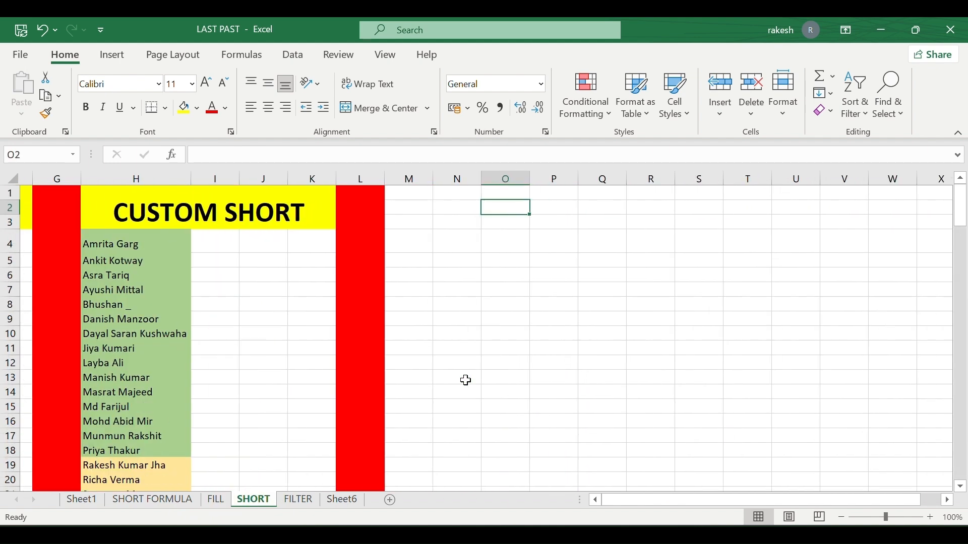
{"action": "scroll", "coordinate": [464, 380], "scroll_direction": "right", "scroll_amount": 1}
{"action": "left_click", "coordinate": [459, 261]}
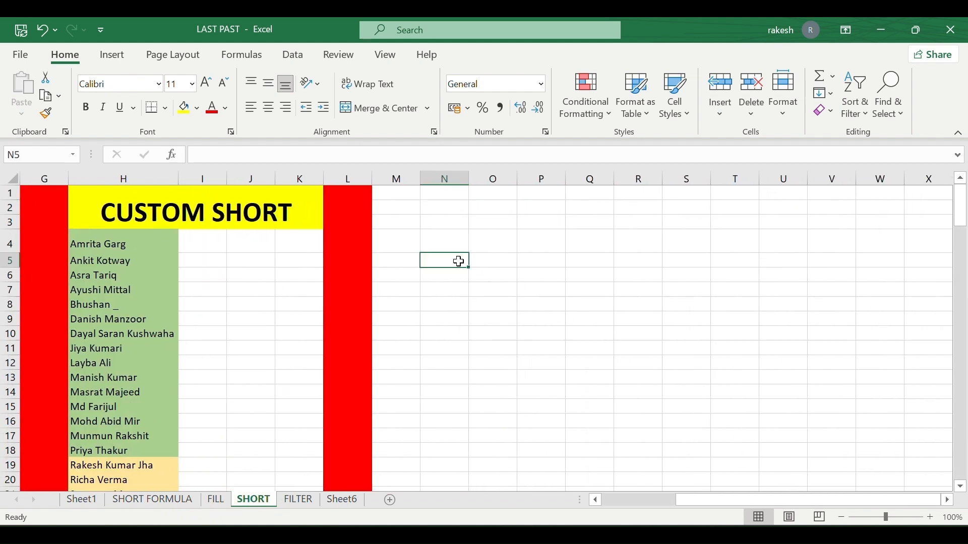
{"action": "left_click", "coordinate": [416, 223]}
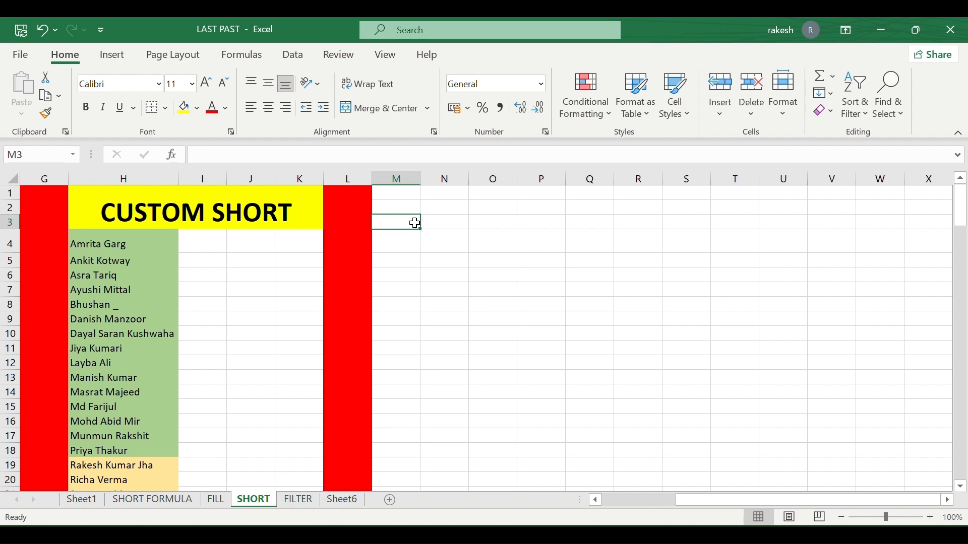
{"action": "left_click", "coordinate": [250, 260]}
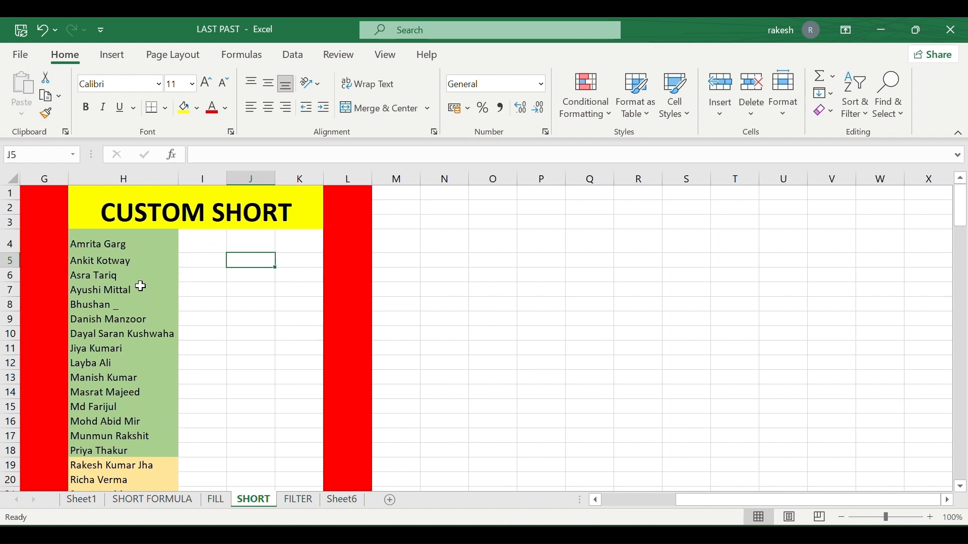
Briefly check the FILL sheet, then return to SHORT and select I4 beside the first name.
{"action": "left_click", "coordinate": [215, 499]}
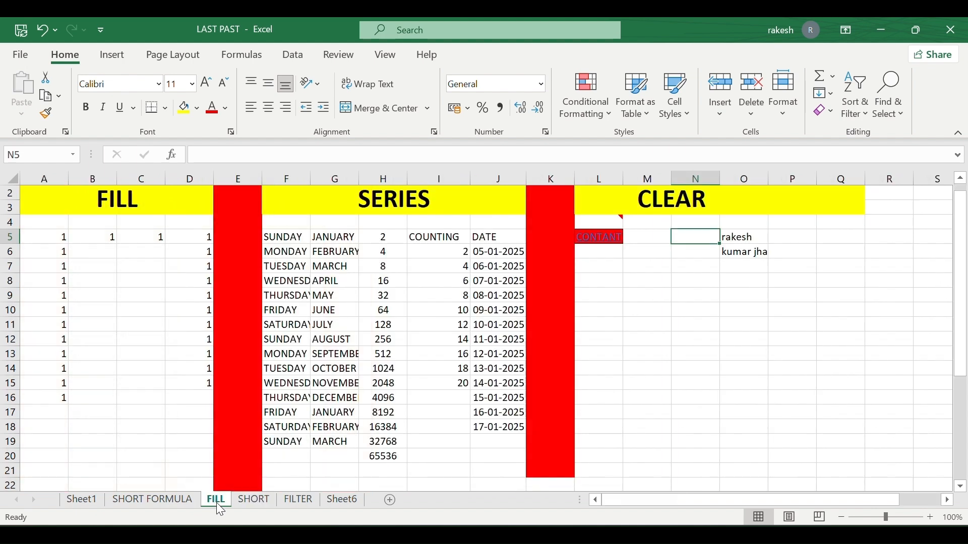
{"action": "scroll", "coordinate": [401, 396], "scroll_direction": "right", "scroll_amount": 2}
{"action": "scroll", "coordinate": [299, 473], "scroll_direction": "right", "scroll_amount": 1}
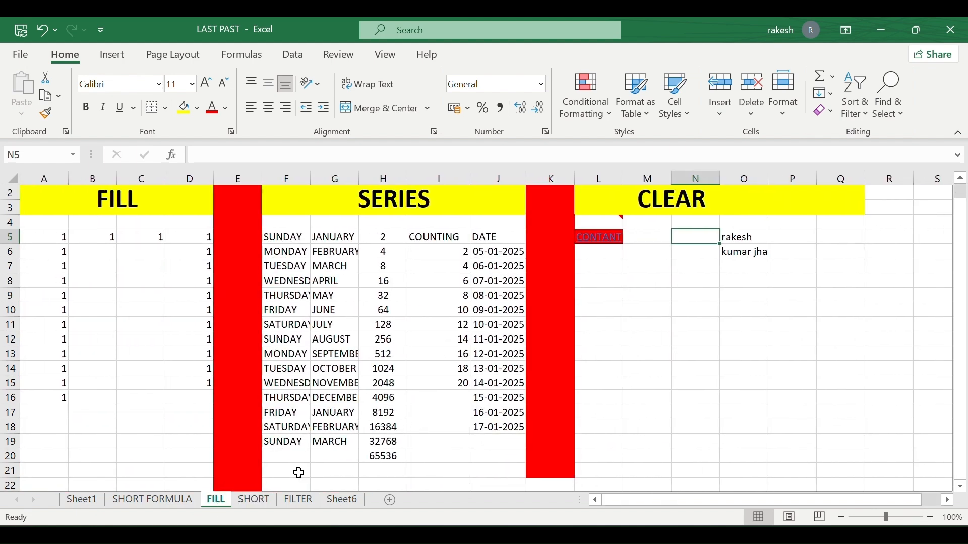
{"action": "left_click", "coordinate": [256, 503]}
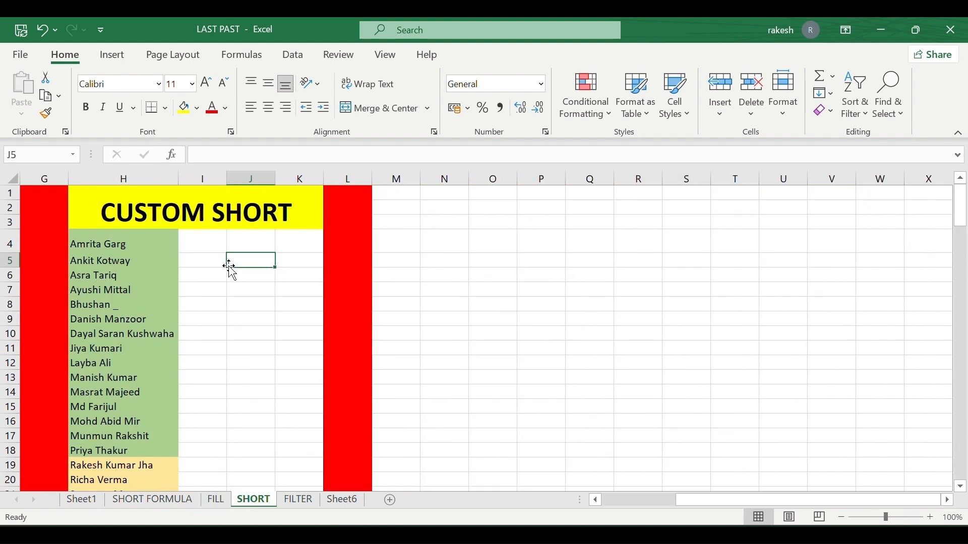
{"action": "left_click", "coordinate": [208, 245]}
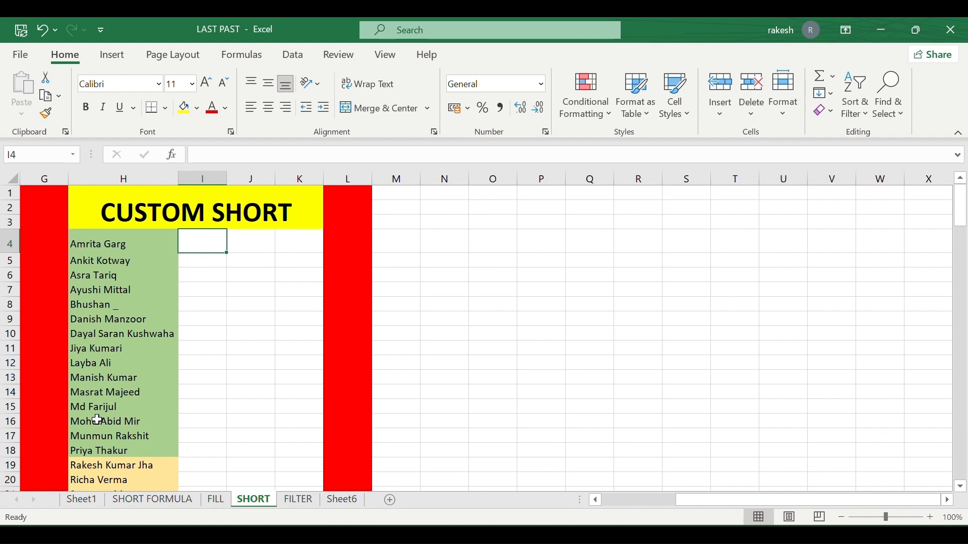
Enter the first person's first name in lowercase in I4; Flash Fill finds no pattern yet.
{"action": "double_click", "coordinate": [207, 246]}
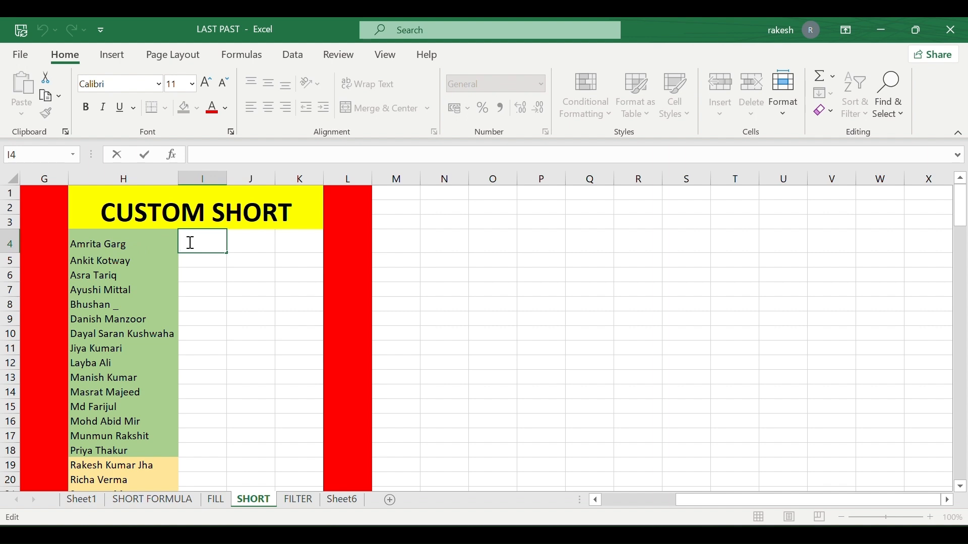
{"action": "type", "text": "amrita"}
{"action": "left_click", "coordinate": [229, 280]}
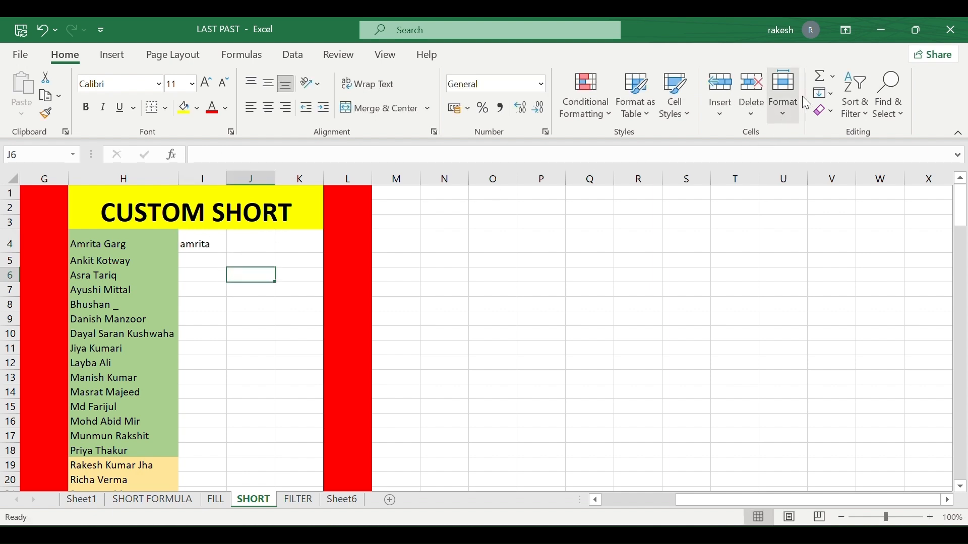
{"action": "left_click", "coordinate": [825, 93]}
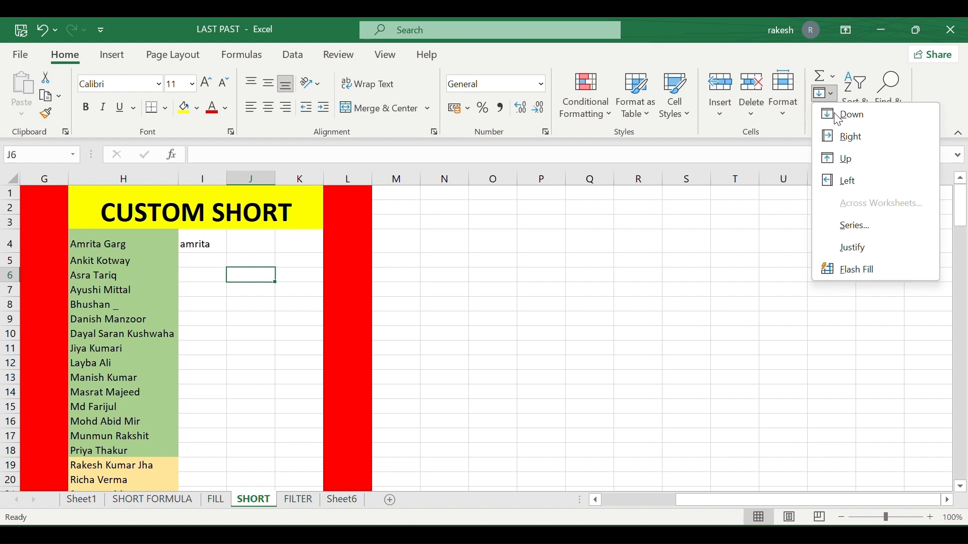
{"action": "left_click", "coordinate": [869, 271]}
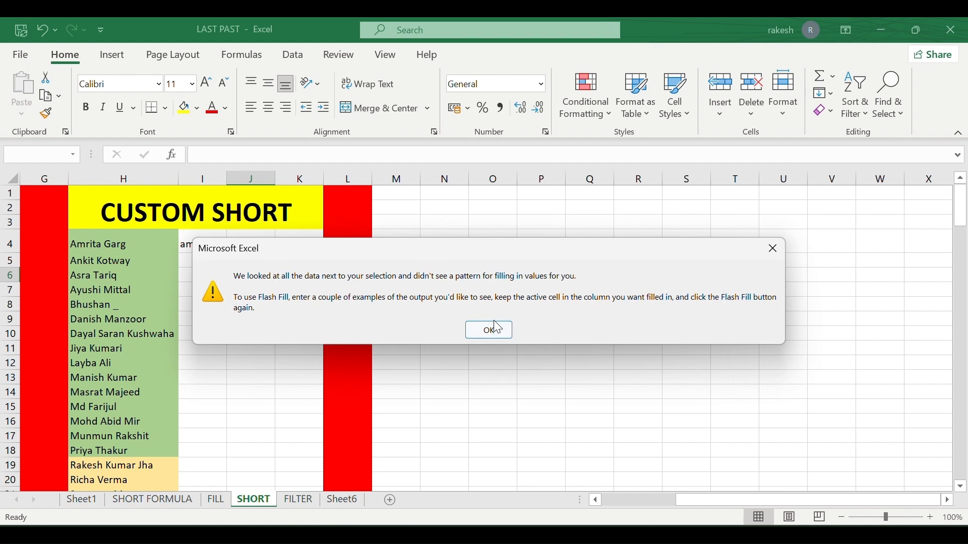
{"action": "left_click", "coordinate": [497, 330]}
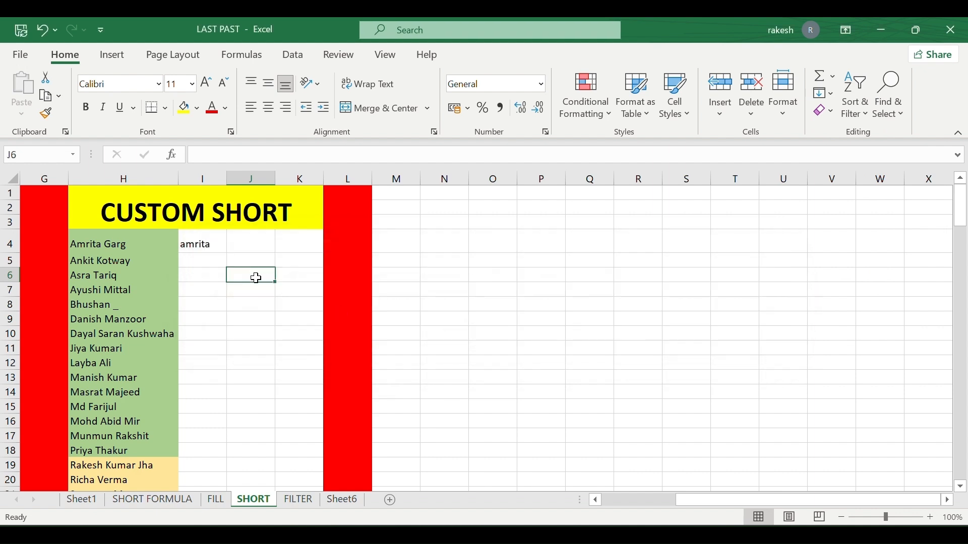
{"action": "left_click", "coordinate": [204, 241]}
{"action": "double_click", "coordinate": [204, 242]}
Select column I from I4 down to row 33.
{"action": "left_click", "coordinate": [198, 293]}
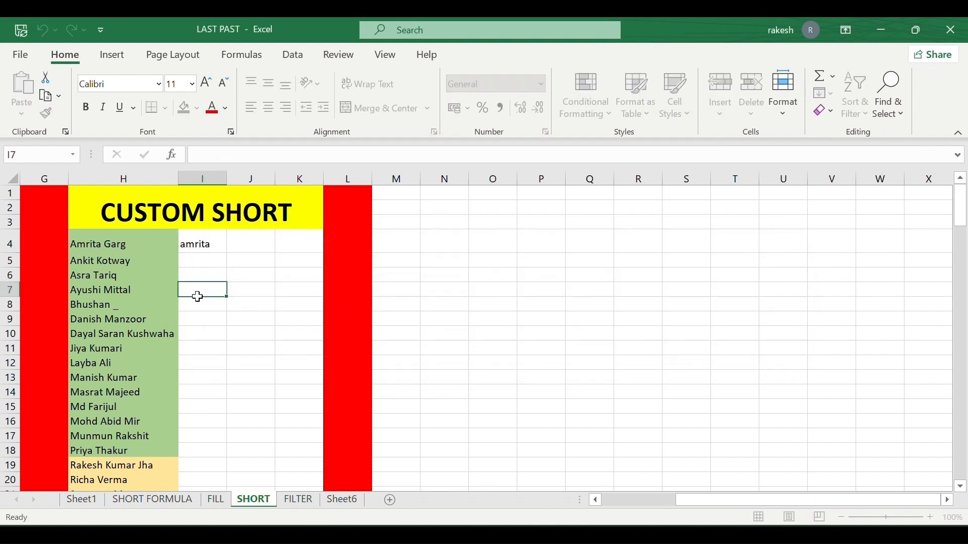
{"action": "left_click", "coordinate": [208, 241]}
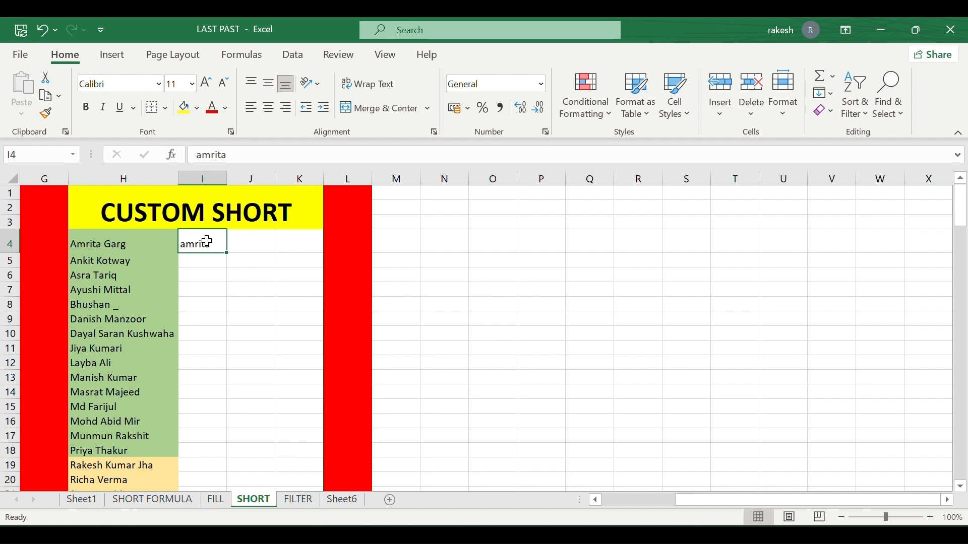
{"action": "key", "text": "ctrl+shift+Down"}
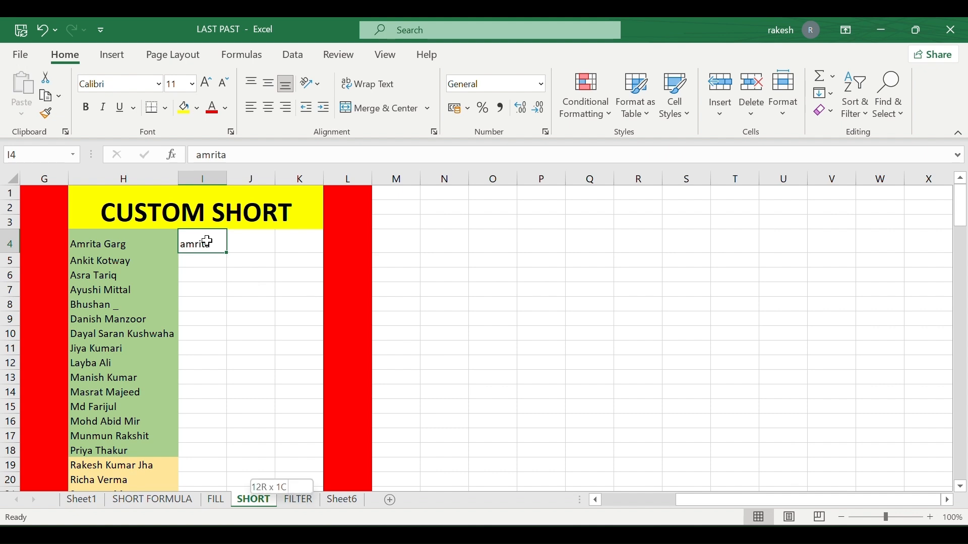
{"action": "key", "text": "ctrl+shift+Up"}
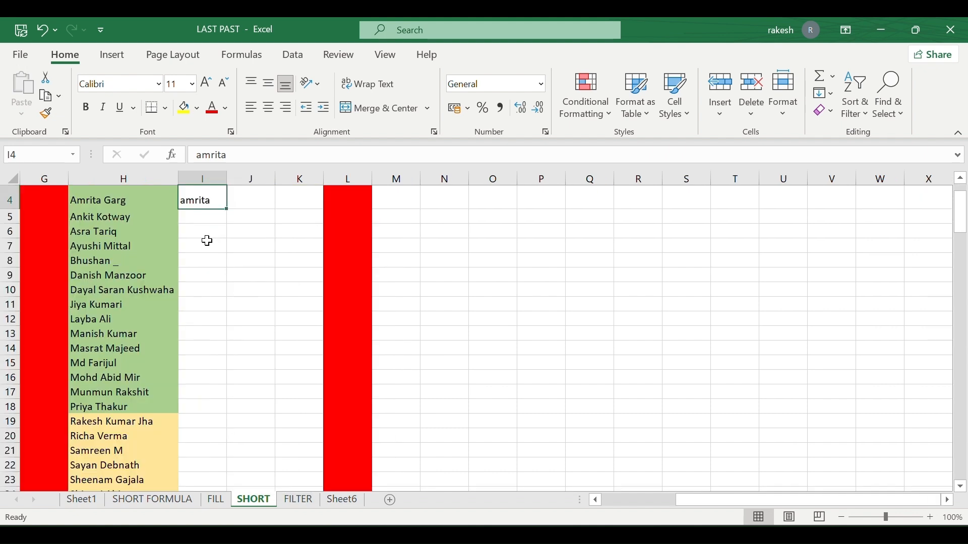
{"action": "key", "text": "ctrl+shift+Down"}
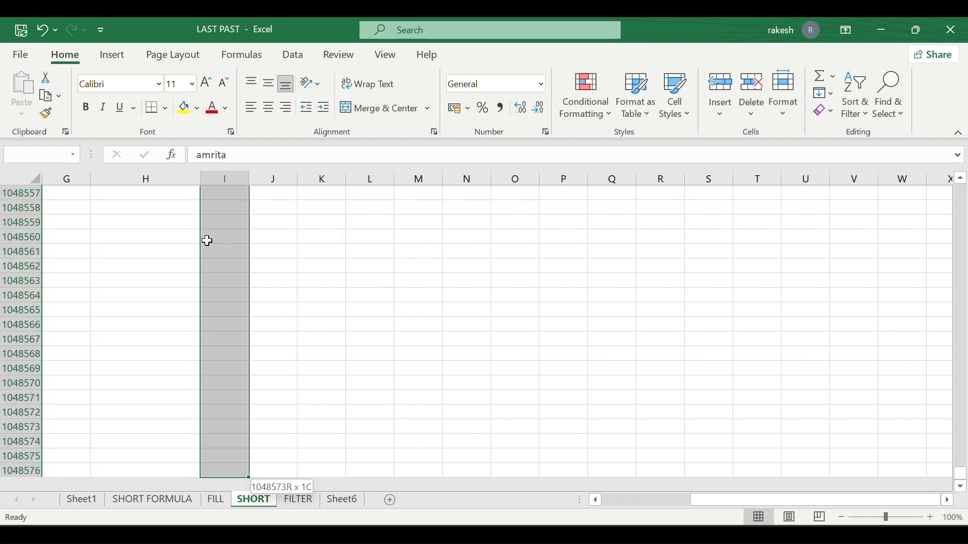
{"action": "key", "text": "ctrl+shift+Up"}
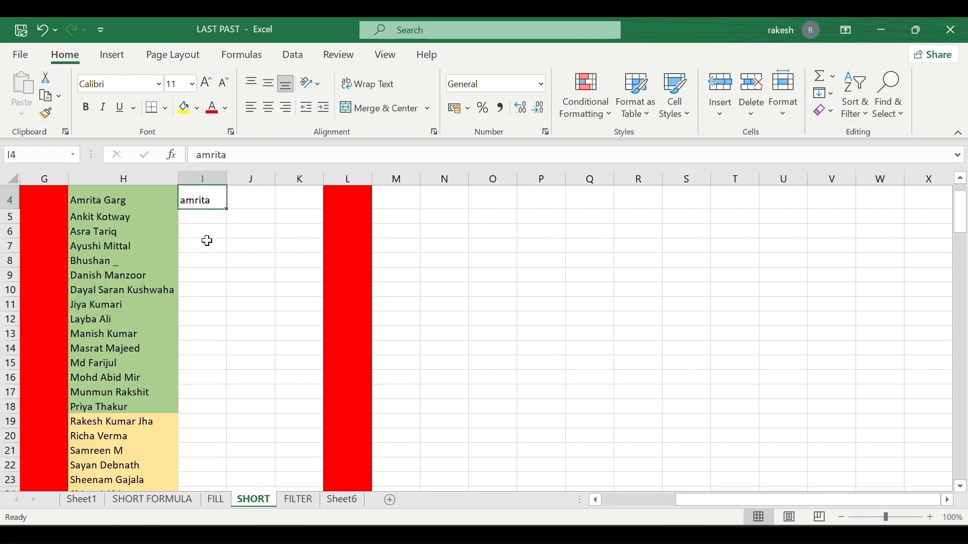
{"action": "key", "text": "shift+Down"}
{"action": "key", "text": "ctrl+shift+Down"}
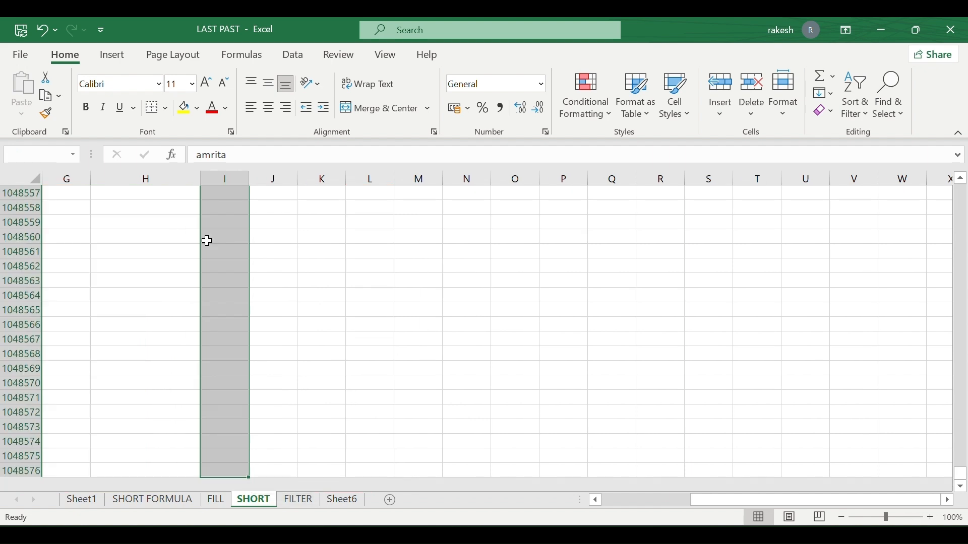
{"action": "key", "text": "ctrl+shift+Up"}
{"action": "key", "text": "shift+Down"}
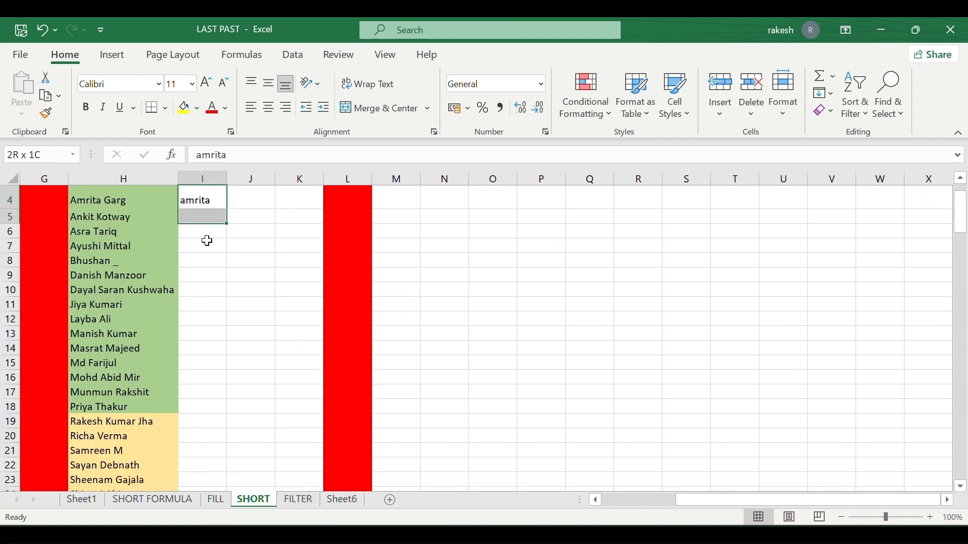
{"action": "key", "text": "shift+Down"}
{"action": "key", "text": "shift+Down"}
{"action": "key", "text": "shift+Down"}
{"action": "key", "text": "shift+Down"}
{"action": "key", "text": "shift+Down"}
{"action": "key", "text": "shift+Down"}
{"action": "key", "text": "shift+Down"}
{"action": "key", "text": "shift+Down"}
{"action": "key", "text": "shift+Down"}
{"action": "key", "text": "shift+Down"}
{"action": "key", "text": "shift+Down"}
{"action": "key", "text": "shift+Down"}
{"action": "key", "text": "shift+Down"}
{"action": "key", "text": "shift+Down"}
{"action": "key", "text": "shift+Down"}
{"action": "key", "text": "shift+Down"}
{"action": "key", "text": "shift+Down"}
{"action": "key", "text": "shift+Down"}
{"action": "key", "text": "shift+Down"}
{"action": "key", "text": "shift+Down"}
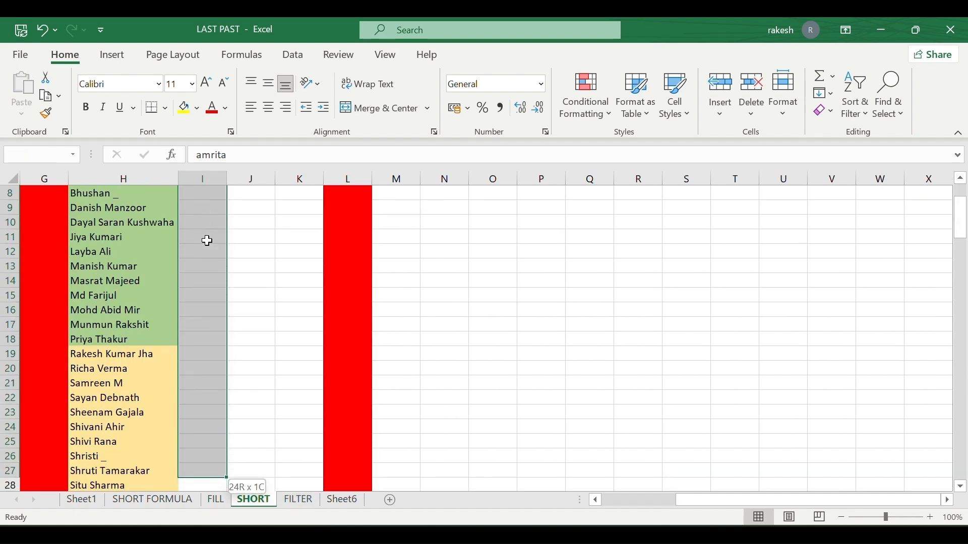
{"action": "key", "text": "shift+Up"}
{"action": "key", "text": "shift+Up"}
{"action": "key", "text": "shift+Up"}
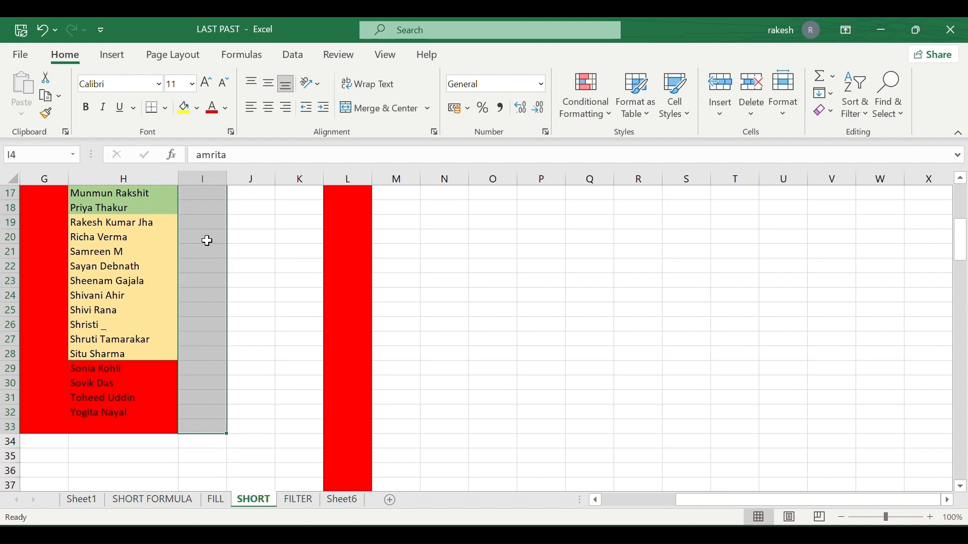
Flash Fill lowercase first names down column I, filling 28 cells.
{"action": "scroll", "coordinate": [207, 241], "scroll_direction": "up", "scroll_amount": 5}
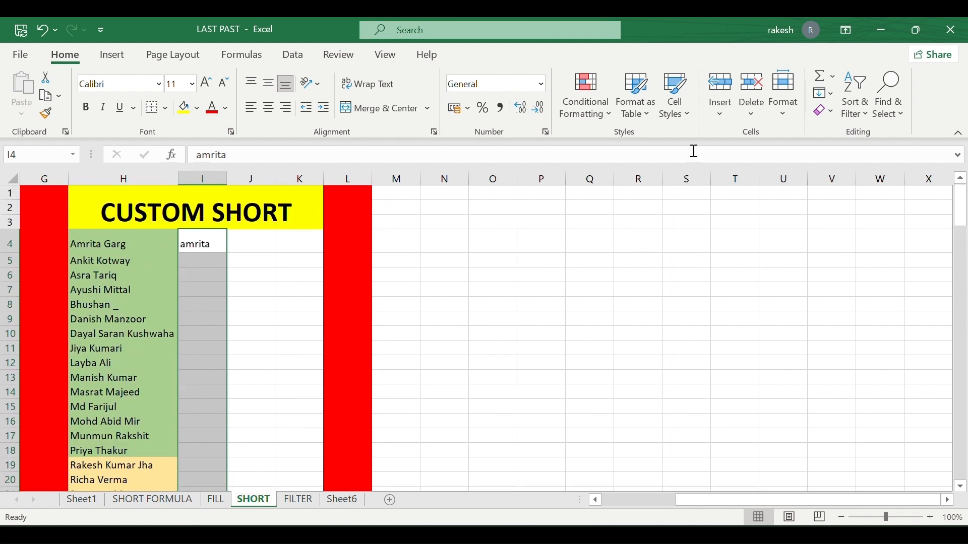
{"action": "left_click", "coordinate": [826, 96]}
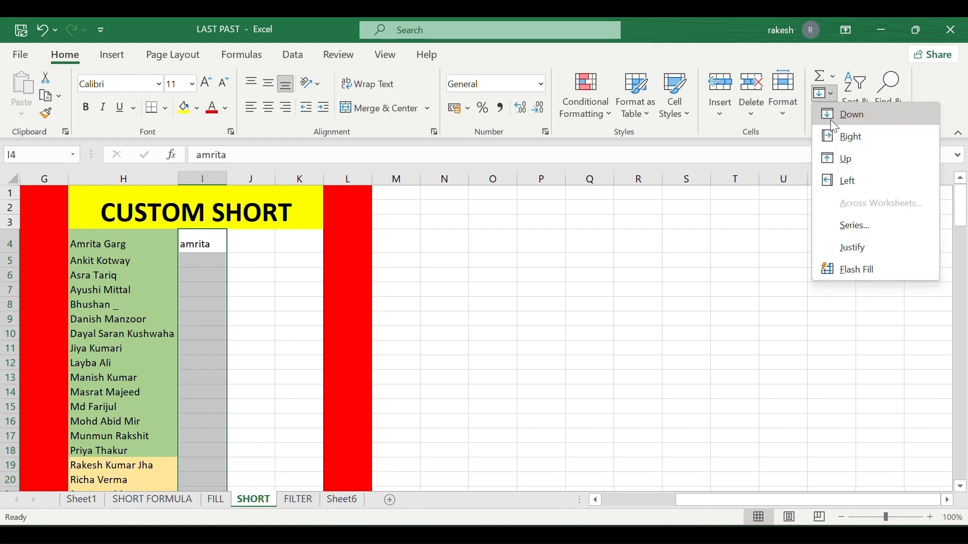
{"action": "left_click", "coordinate": [855, 263]}
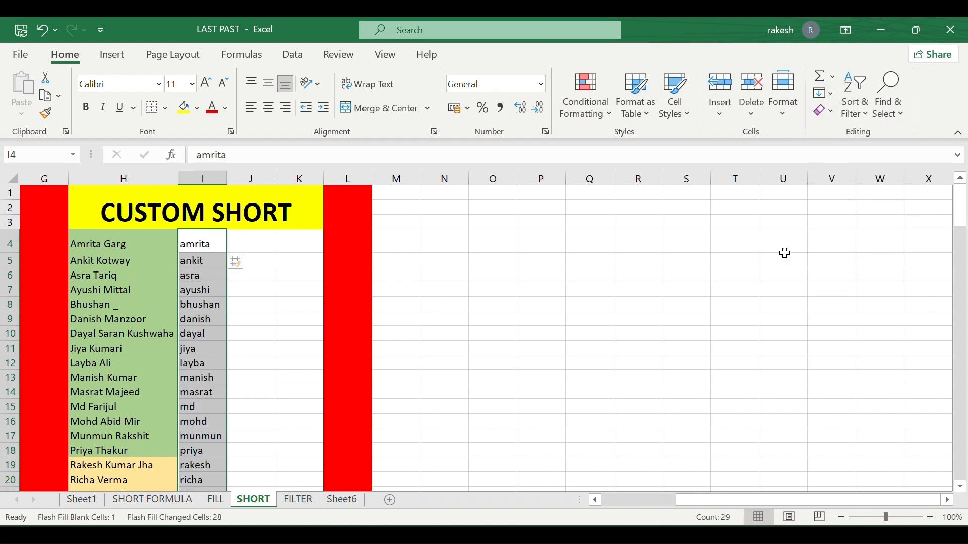
{"action": "left_click", "coordinate": [252, 317]}
{"action": "scroll", "coordinate": [252, 314], "scroll_direction": "down", "scroll_amount": 6}
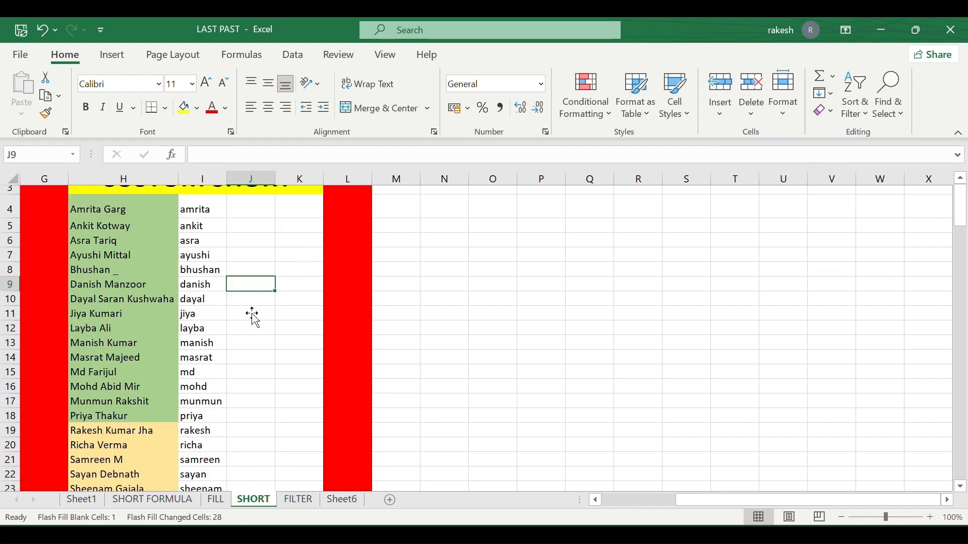
{"action": "scroll", "coordinate": [253, 315], "scroll_direction": "up", "scroll_amount": 3}
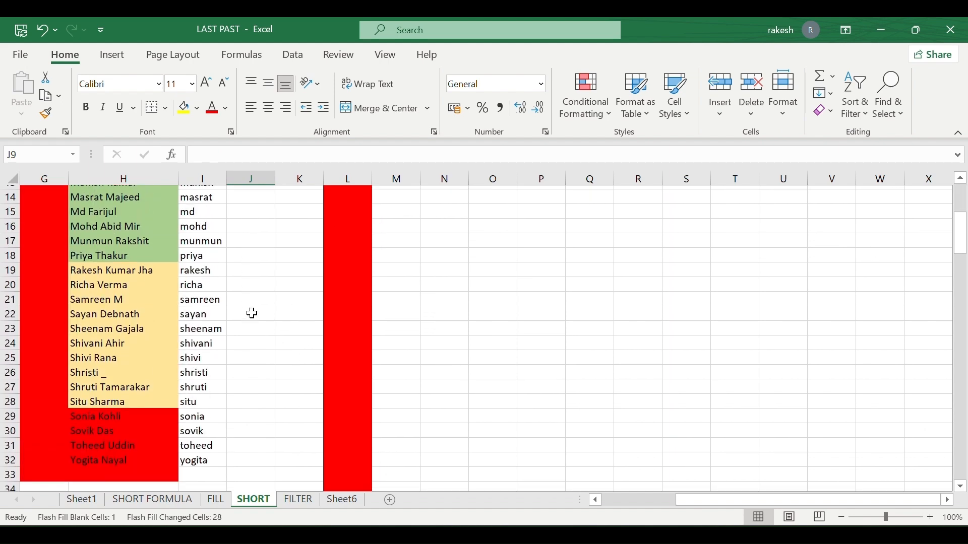
{"action": "scroll", "coordinate": [252, 313], "scroll_direction": "up", "scroll_amount": 4}
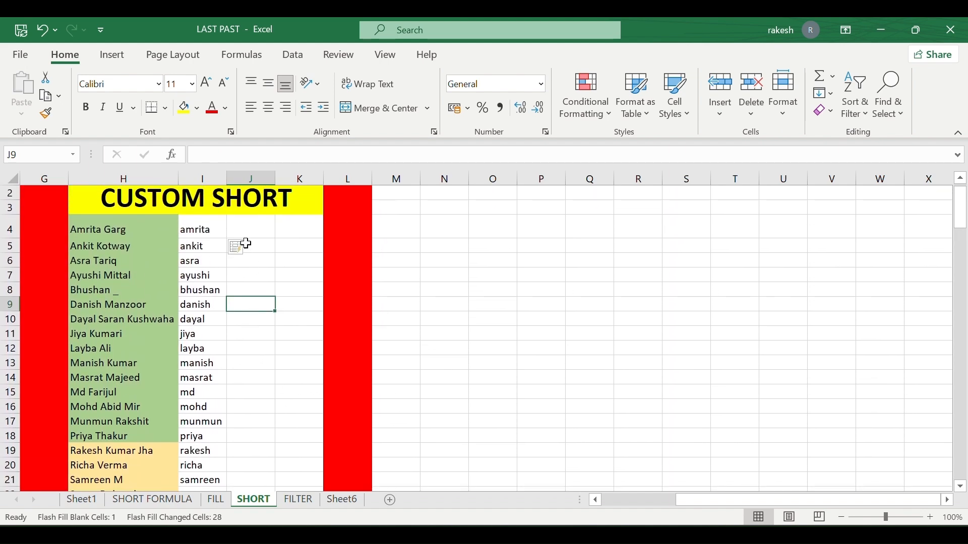
Enter the first surname in lowercase in J4 and Flash Fill J4:J33 with every surname.
{"action": "left_click", "coordinate": [246, 222]}
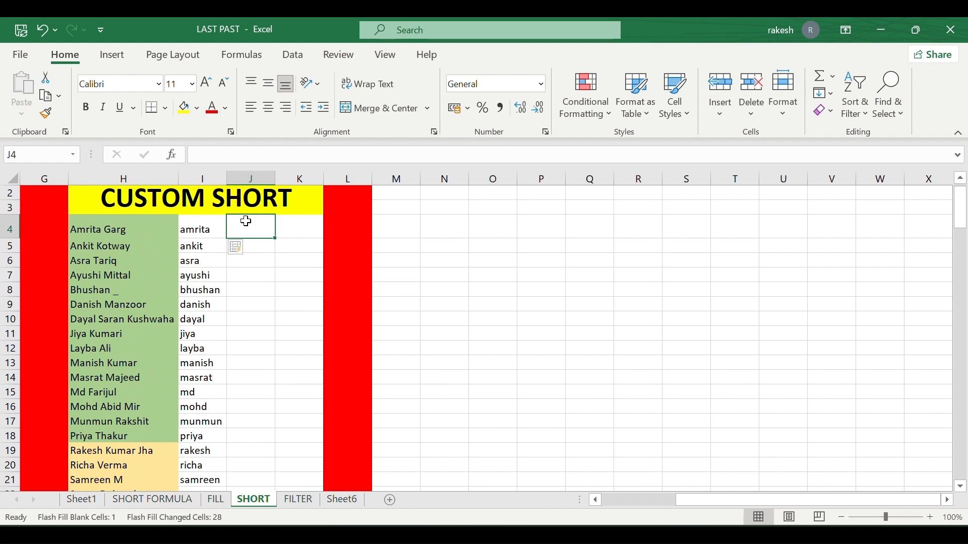
{"action": "type", "text": "gar"}
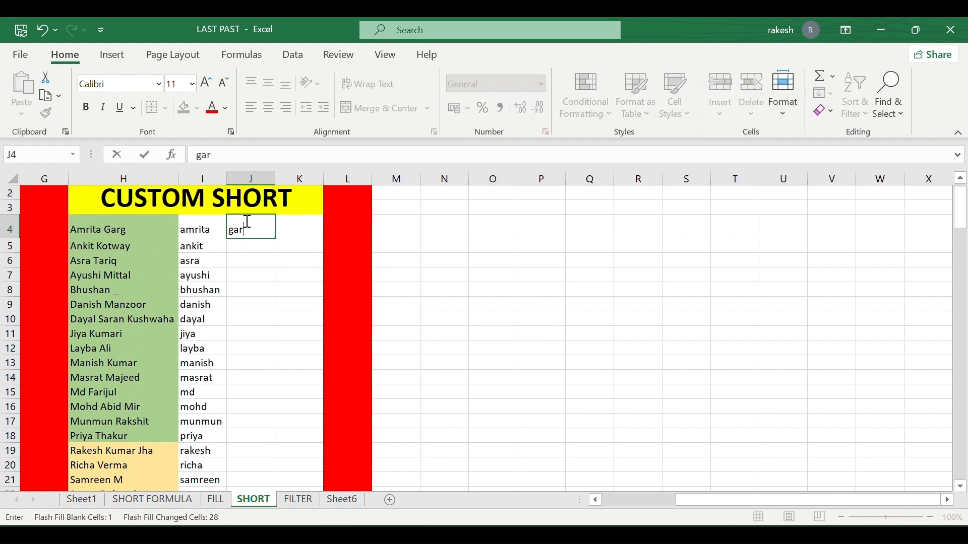
{"action": "type", "text": "g"}
{"action": "left_click", "coordinate": [236, 260]}
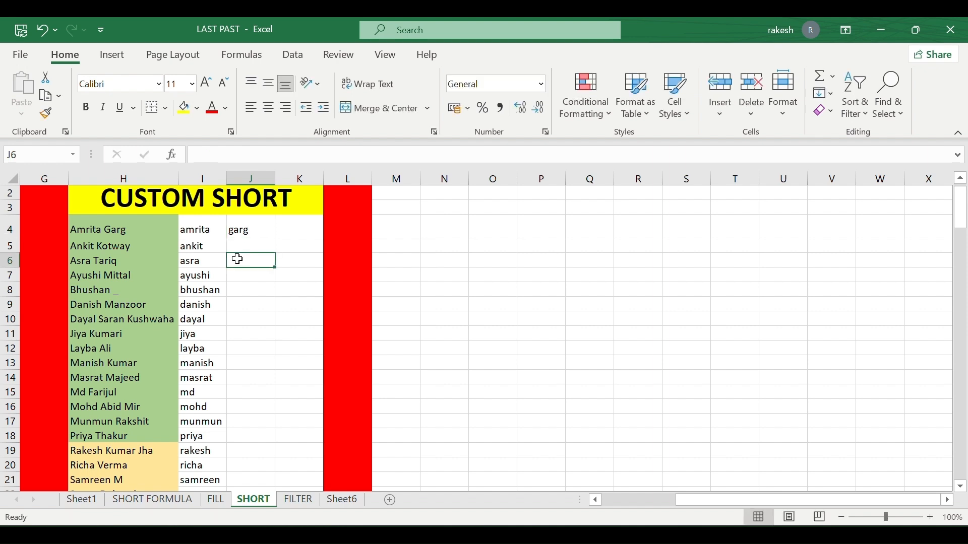
{"action": "left_click", "coordinate": [248, 228]}
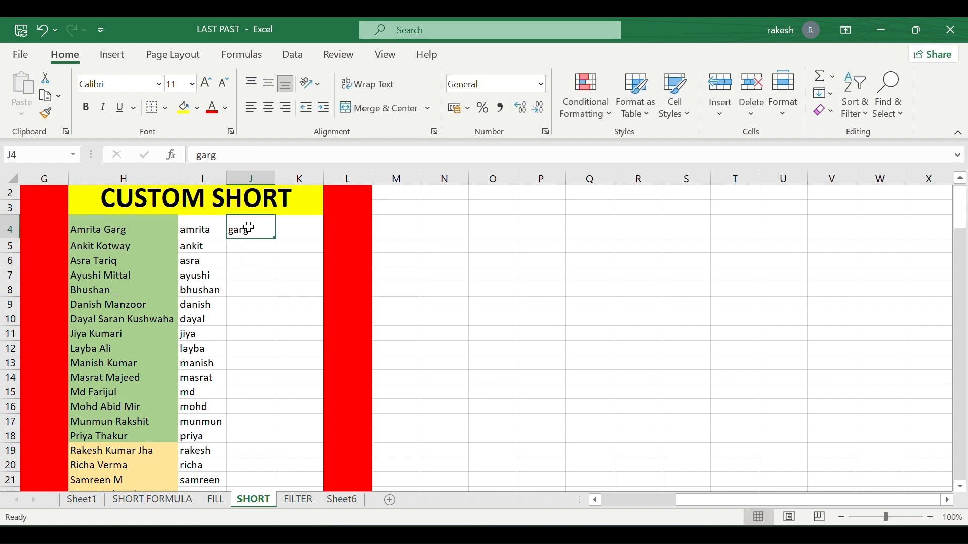
{"action": "left_click_drag", "start_coordinate": [248, 227], "coordinate": [249, 488]}
{"action": "key", "text": "shift+Down"}
{"action": "key", "text": "shift+Down"}
{"action": "key", "text": "shift+Down"}
{"action": "key", "text": "shift+Down"}
{"action": "key", "text": "shift+Down"}
{"action": "key", "text": "shift+Down"}
{"action": "key", "text": "shift+Down"}
{"action": "key", "text": "shift+Down"}
{"action": "key", "text": "shift+Down"}
{"action": "key", "text": "shift+Down"}
{"action": "key", "text": "shift+Down"}
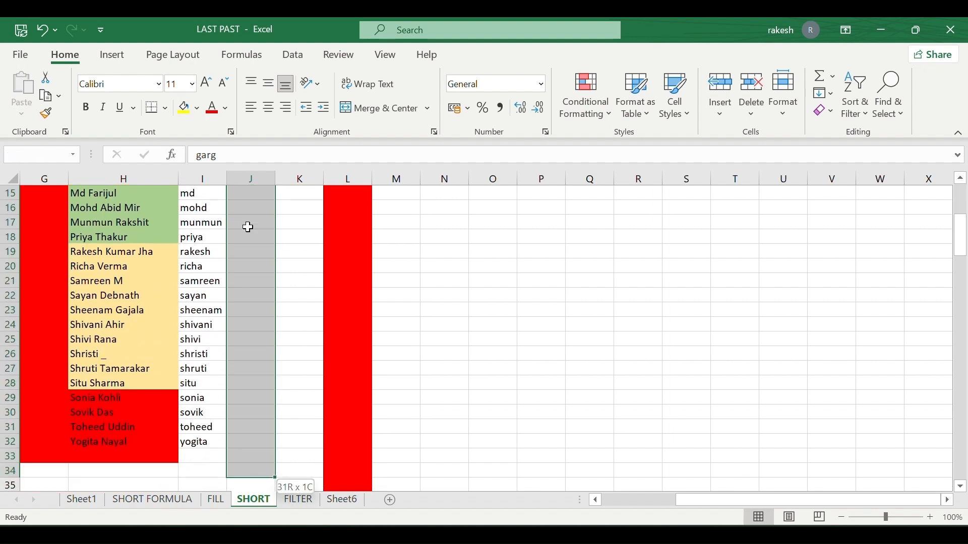
{"action": "key", "text": "shift+Up"}
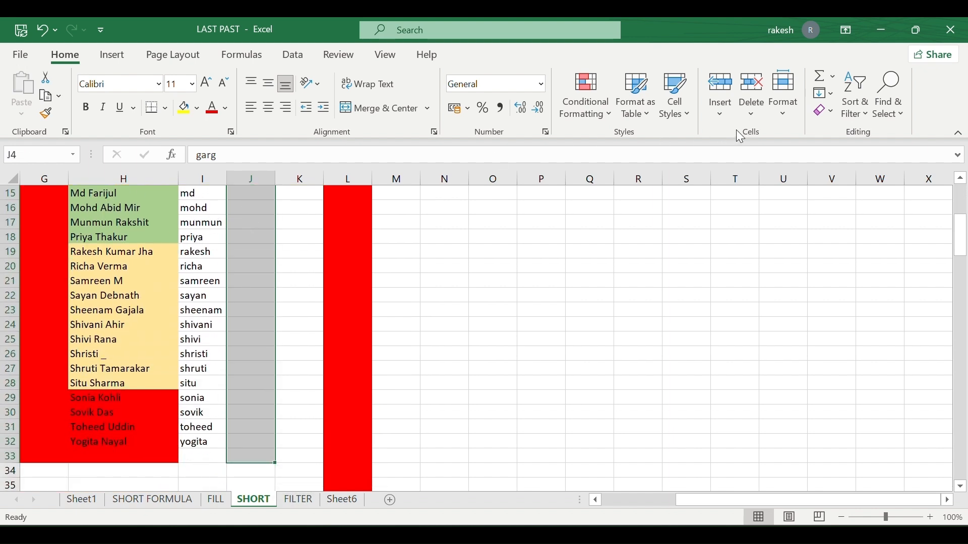
{"action": "left_click", "coordinate": [827, 94]}
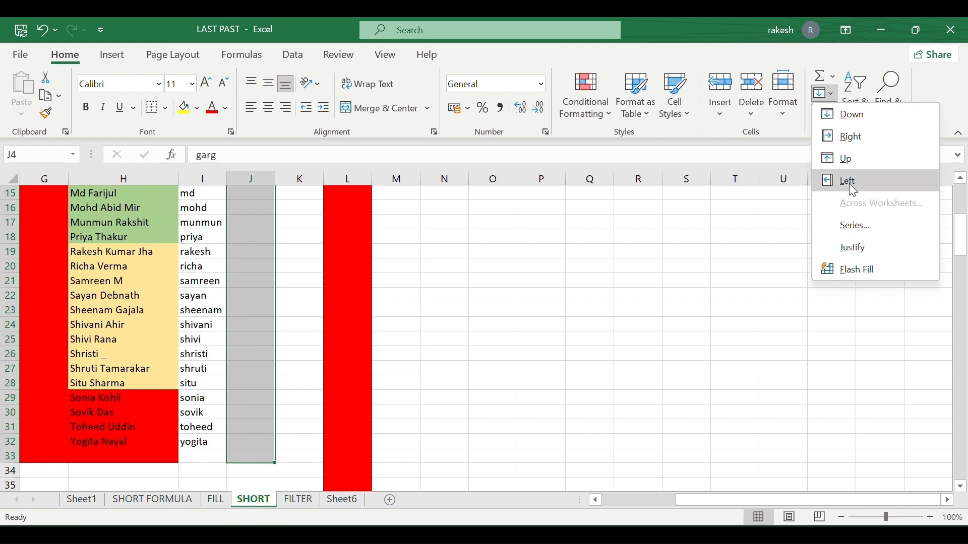
{"action": "left_click", "coordinate": [860, 272]}
{"action": "left_click", "coordinate": [303, 334]}
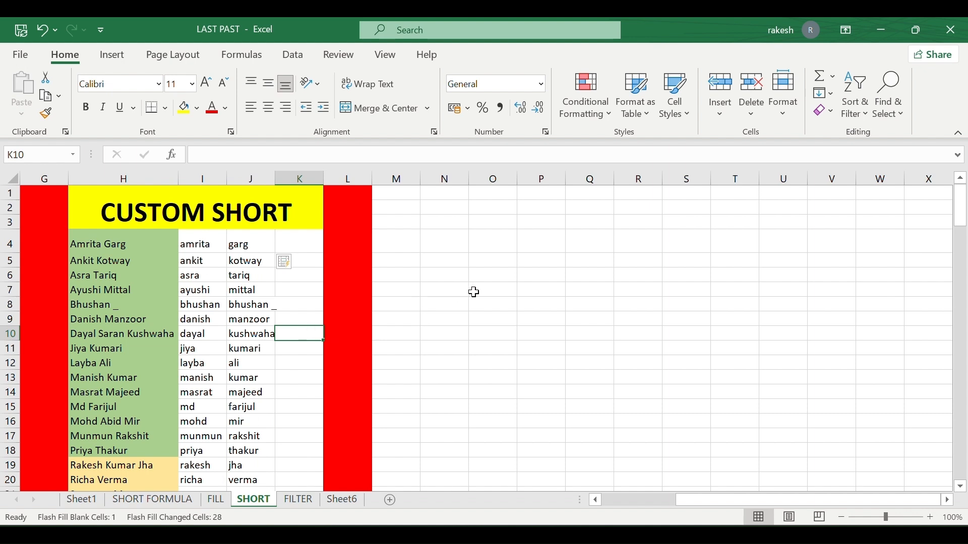
{"action": "left_click", "coordinate": [250, 338]}
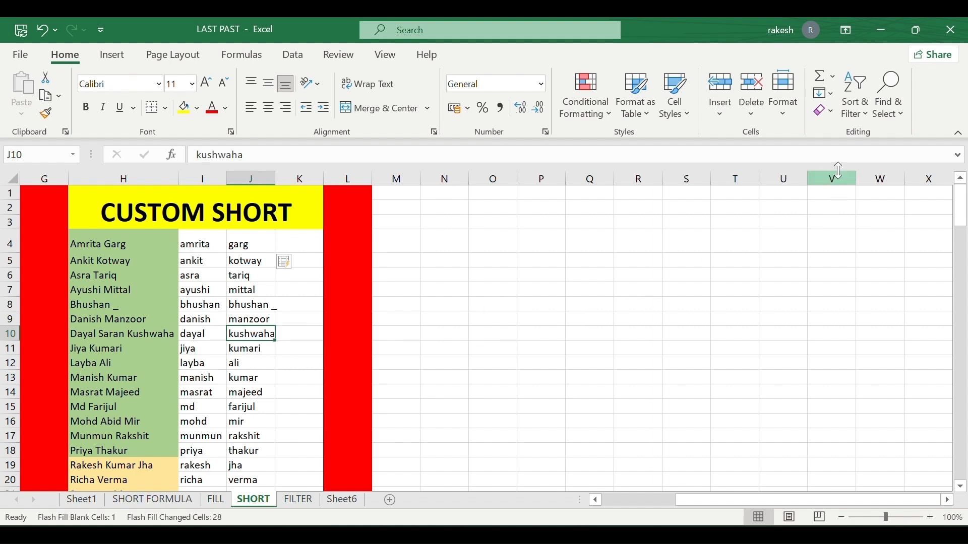
Open and dismiss the Fill and Clear dropdowns in the Editing group without applying anything.
{"action": "left_click", "coordinate": [833, 94]}
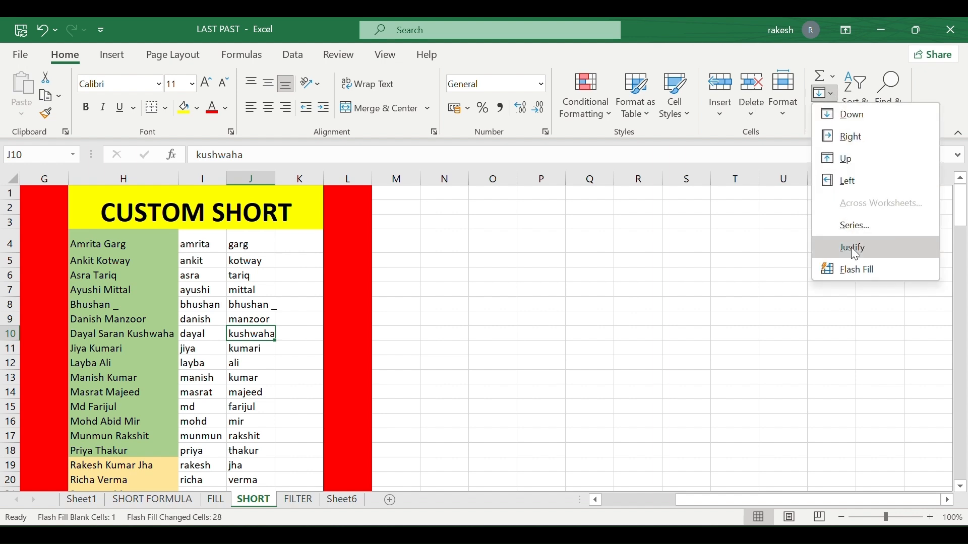
{"action": "left_click", "coordinate": [715, 246]}
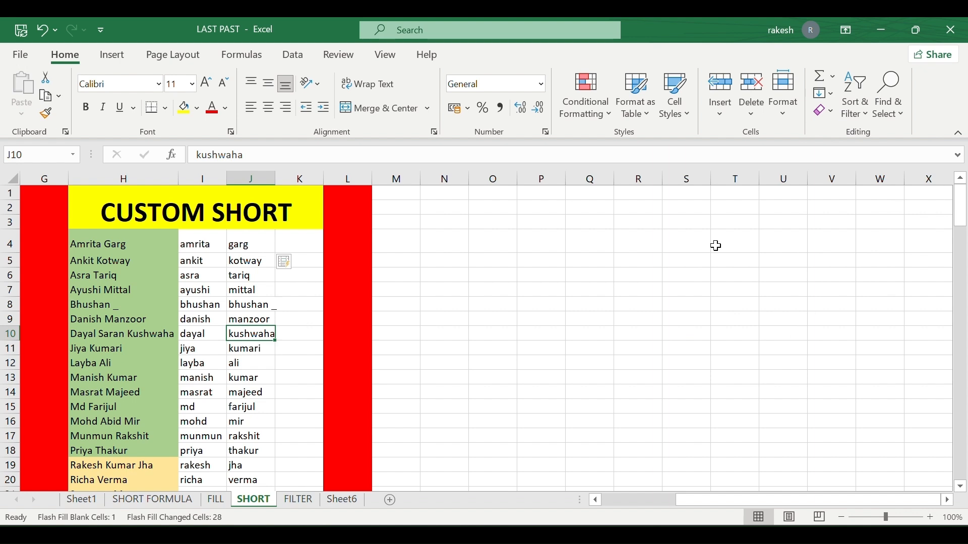
{"action": "left_click", "coordinate": [830, 94]}
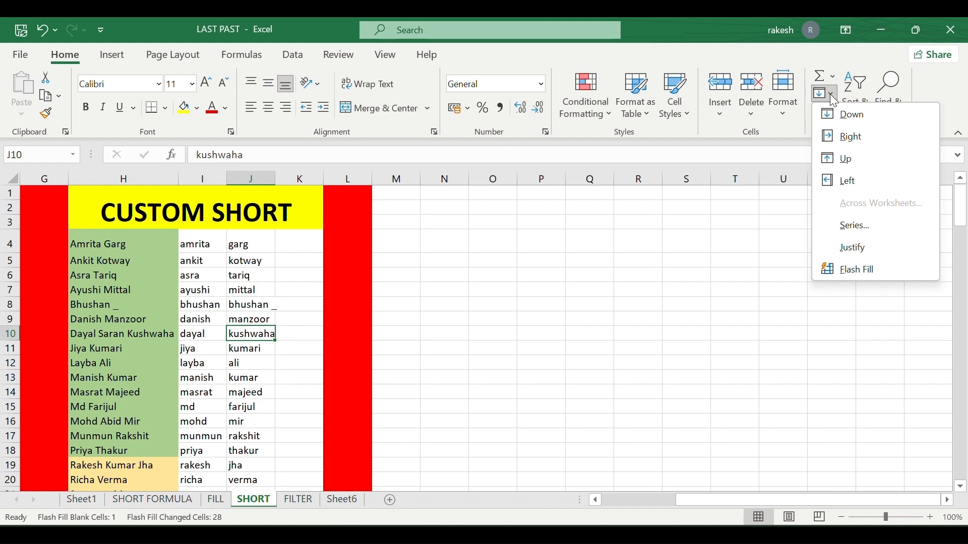
{"action": "left_click", "coordinate": [830, 93]}
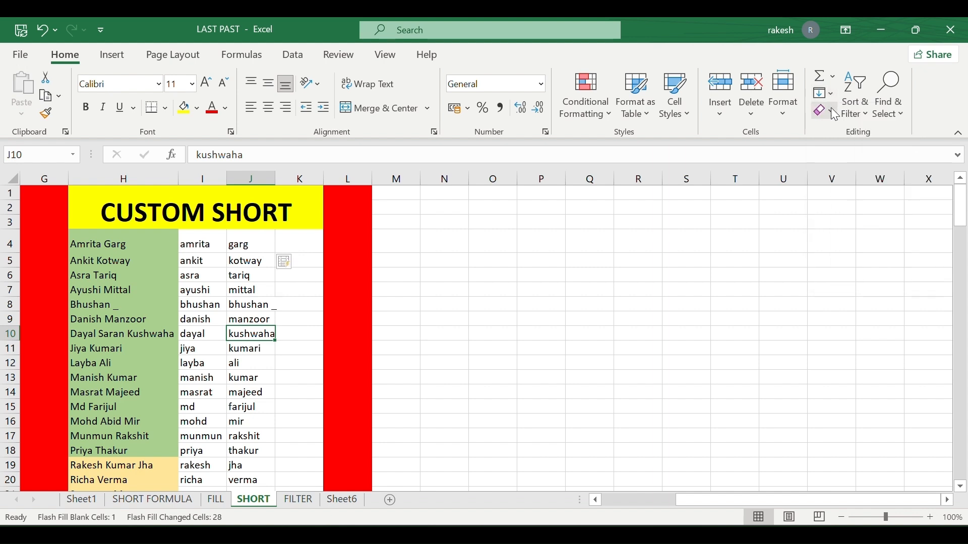
{"action": "left_click", "coordinate": [830, 110]}
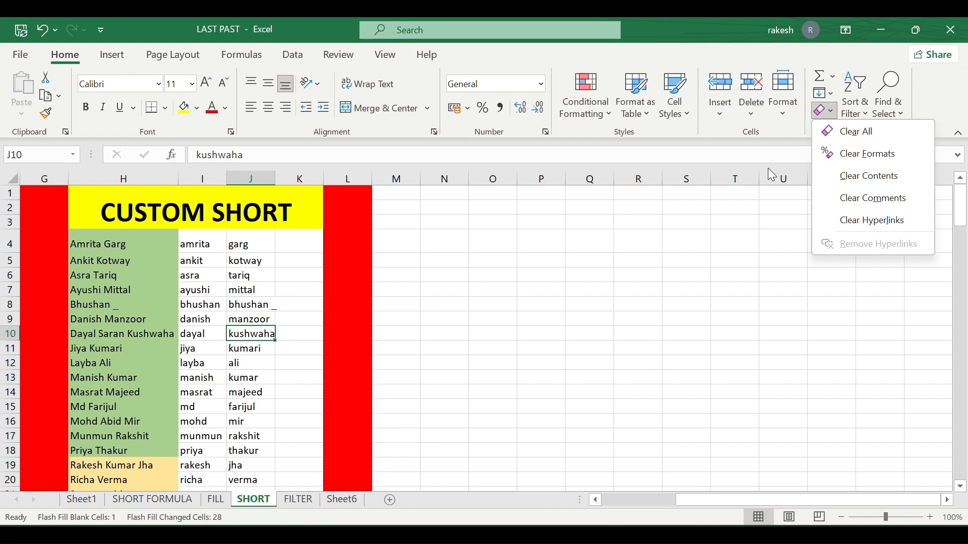
{"action": "key", "text": "Escape"}
On the FILL sheet, apply Clear All to empty cell O11.
{"action": "left_click", "coordinate": [221, 500]}
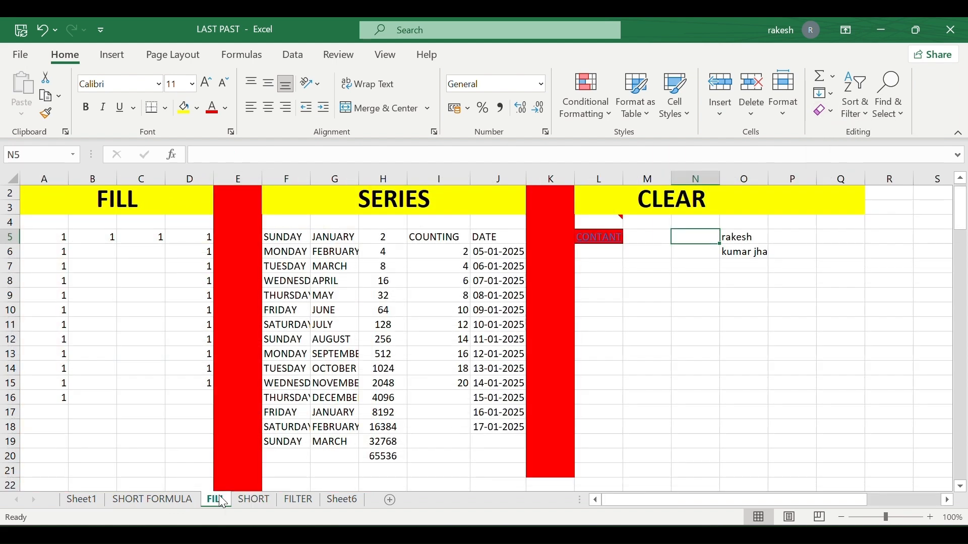
{"action": "scroll", "coordinate": [687, 363], "scroll_direction": "right", "scroll_amount": 5}
{"action": "left_click", "coordinate": [489, 330]}
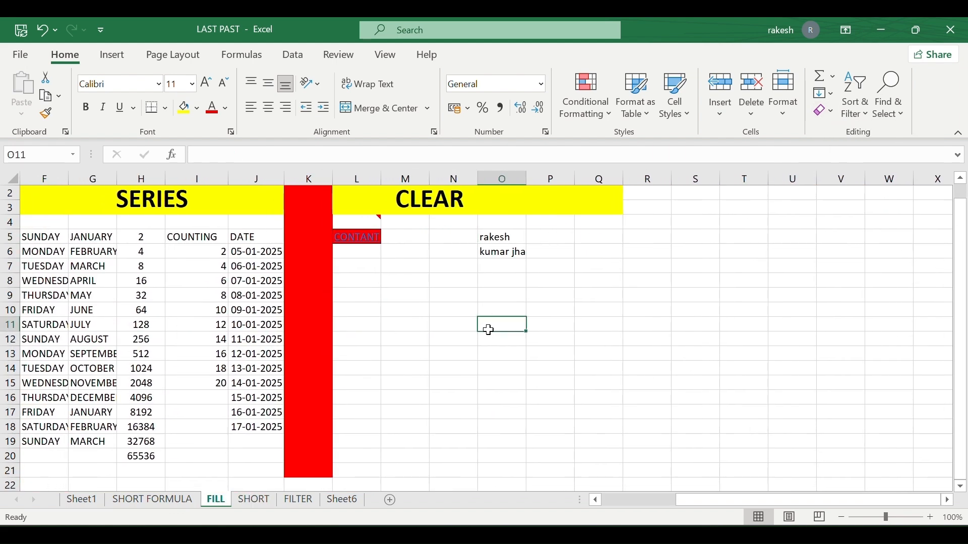
{"action": "left_click", "coordinate": [830, 110]}
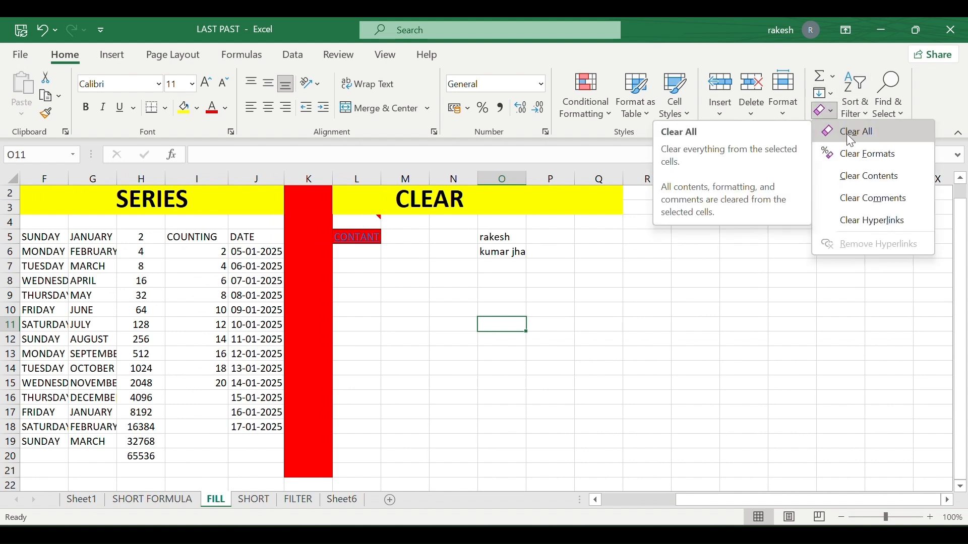
{"action": "left_click", "coordinate": [847, 135]}
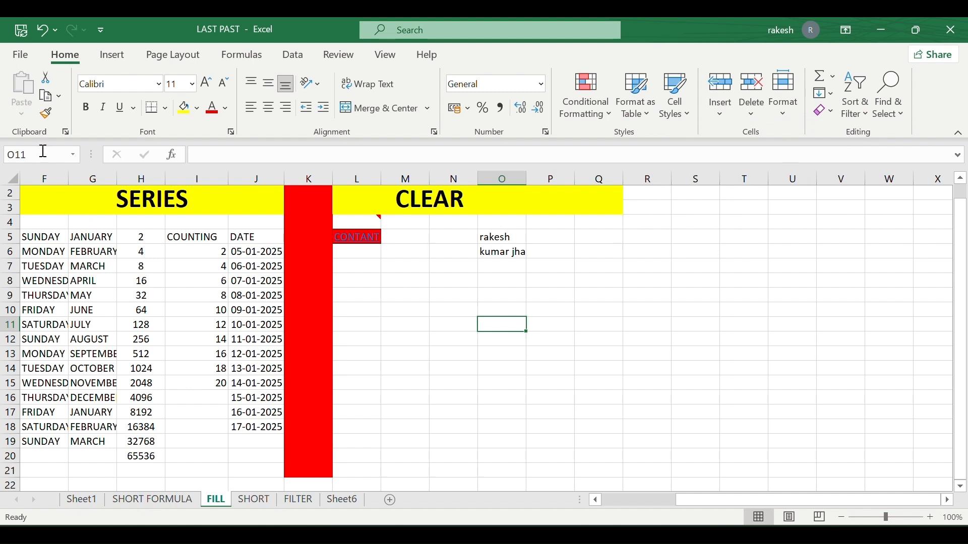
Select the whole sheet and try Clear All, Clear Formats and Clear Contents, undoing each.
{"action": "left_click", "coordinate": [12, 178]}
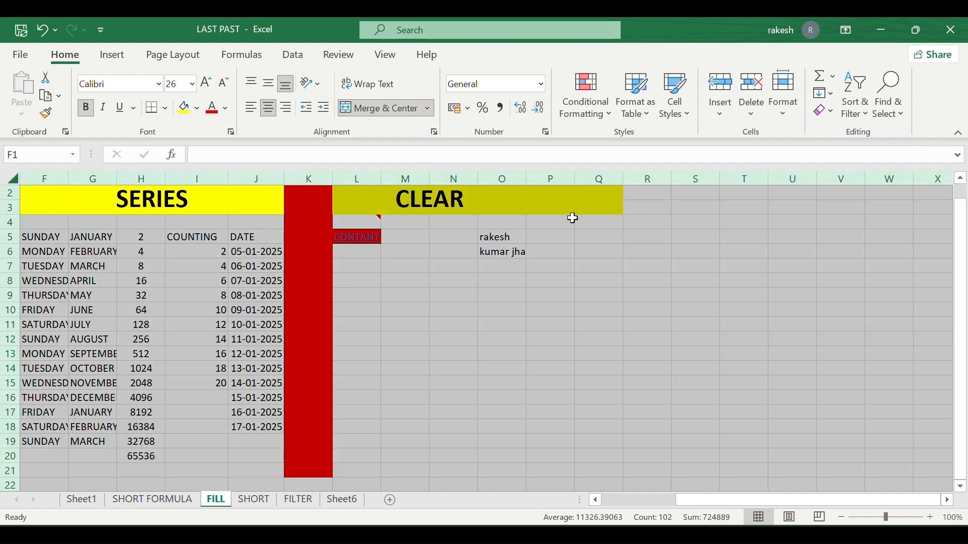
{"action": "left_click", "coordinate": [830, 114]}
{"action": "left_click", "coordinate": [834, 131]}
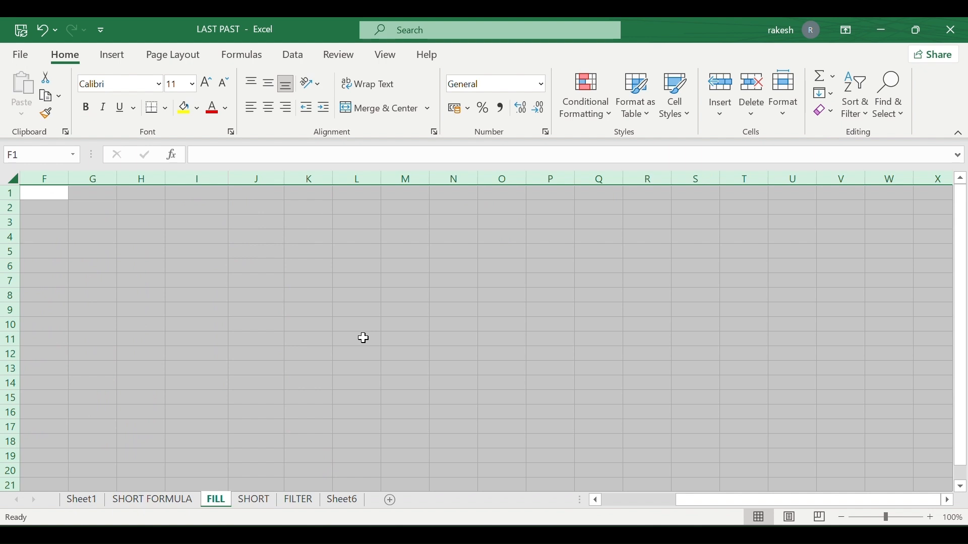
{"action": "key", "text": "ctrl+z"}
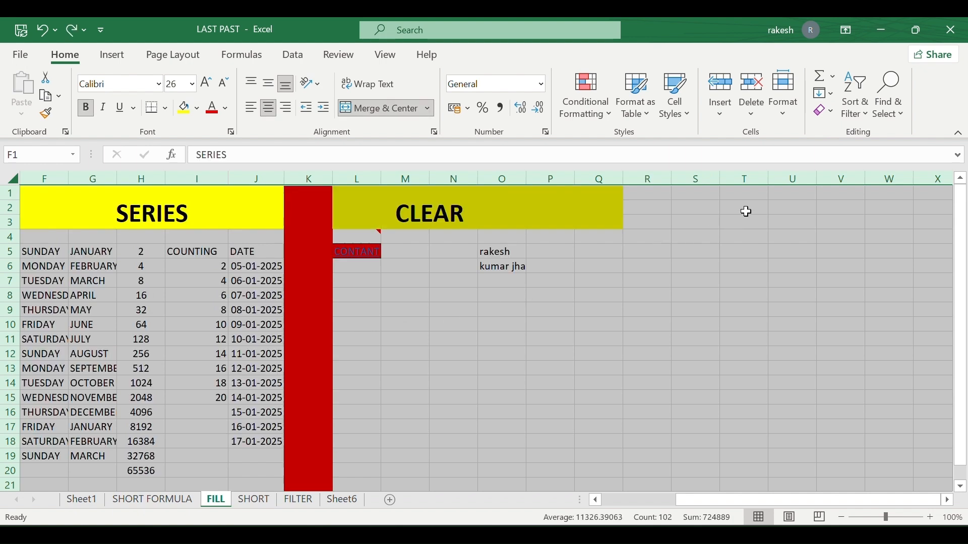
{"action": "left_click", "coordinate": [829, 113]}
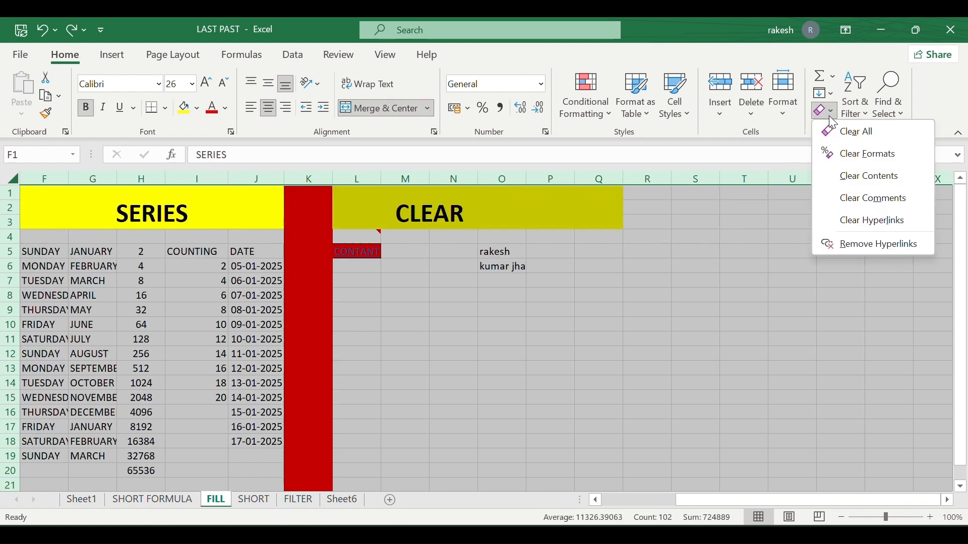
{"action": "left_click", "coordinate": [850, 152]}
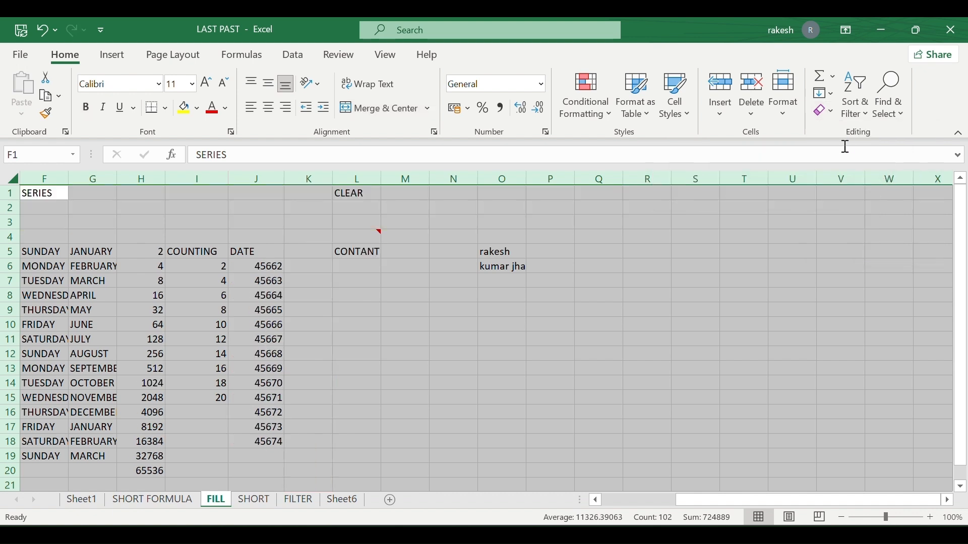
{"action": "key", "text": "ctrl+z"}
{"action": "left_click", "coordinate": [827, 115]}
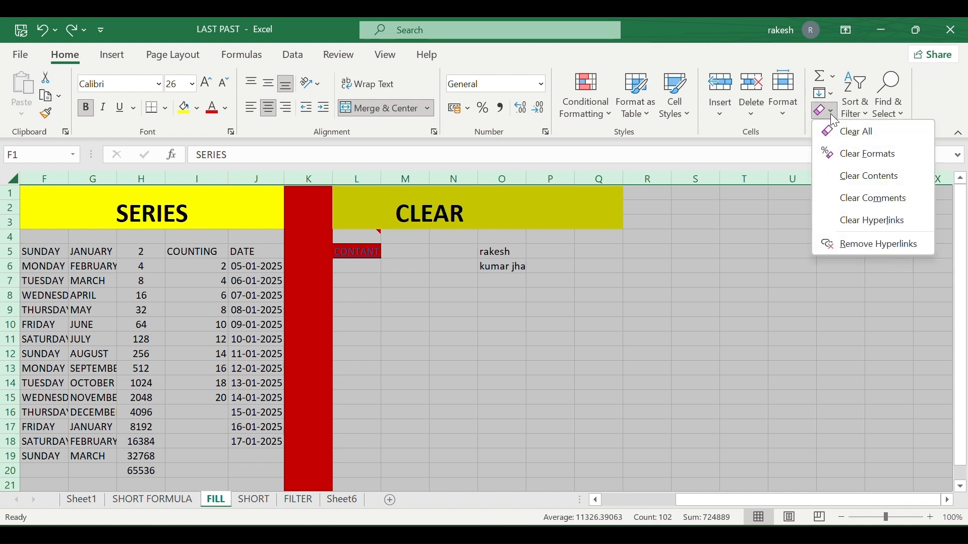
{"action": "left_click", "coordinate": [861, 177]}
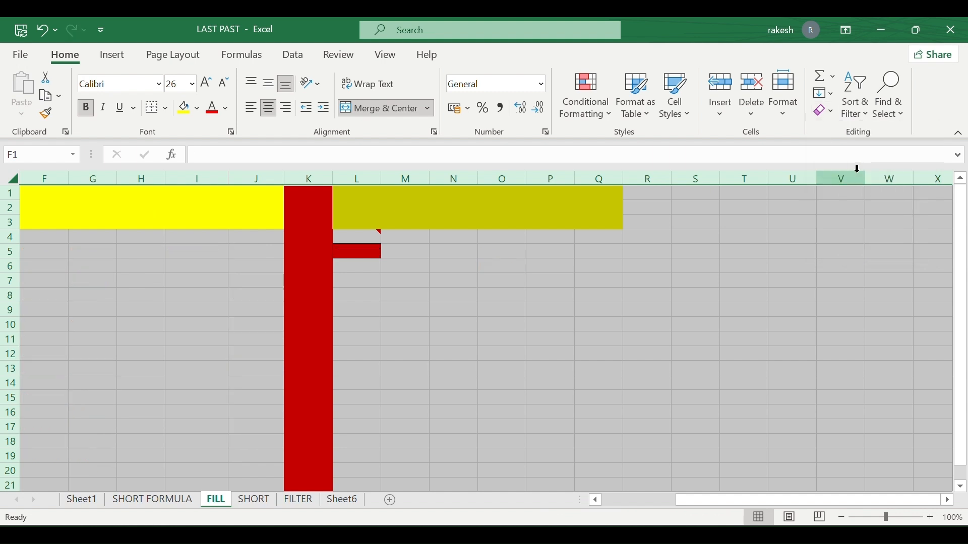
{"action": "key", "text": "ctrl+z"}
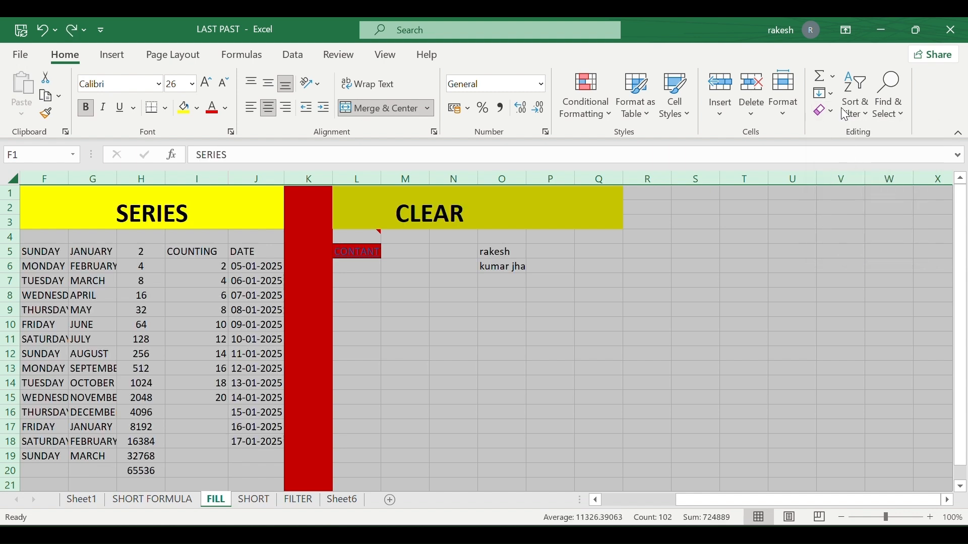
Clear comments from the sheet, glance at SHORT and SHORT FORMULA, then select P12 on FILL.
{"action": "left_click", "coordinate": [830, 111]}
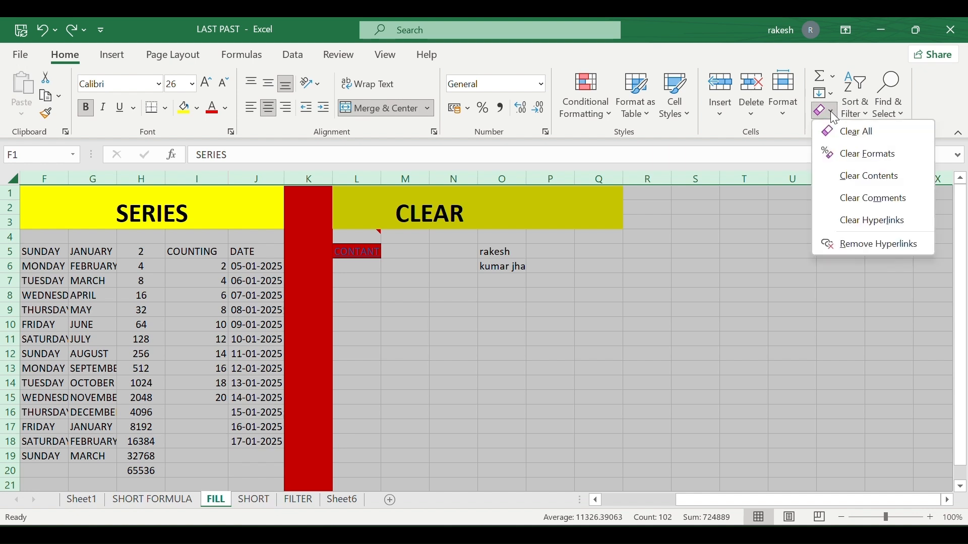
{"action": "left_click", "coordinate": [855, 199]}
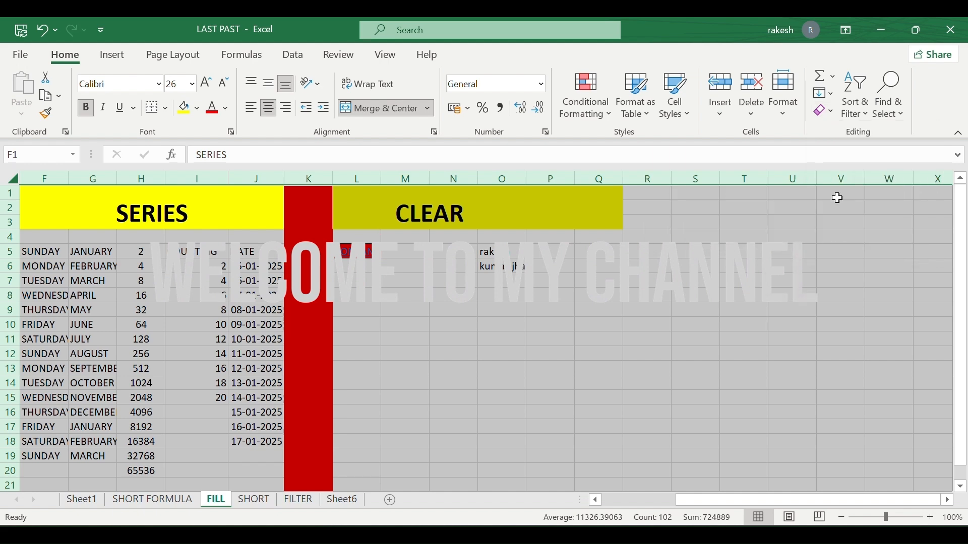
{"action": "scroll", "coordinate": [583, 239], "scroll_direction": "left", "scroll_amount": 3}
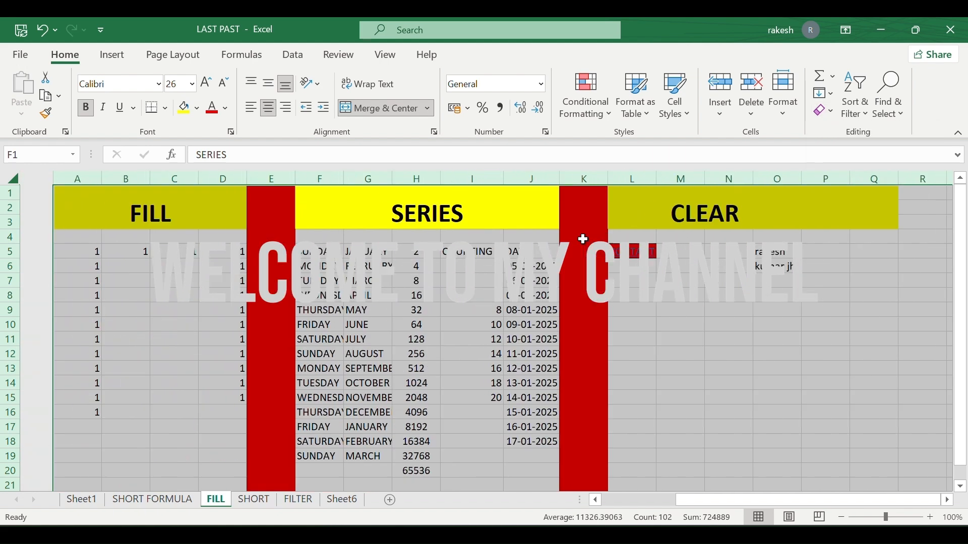
{"action": "scroll", "coordinate": [583, 239], "scroll_direction": "right", "scroll_amount": 3}
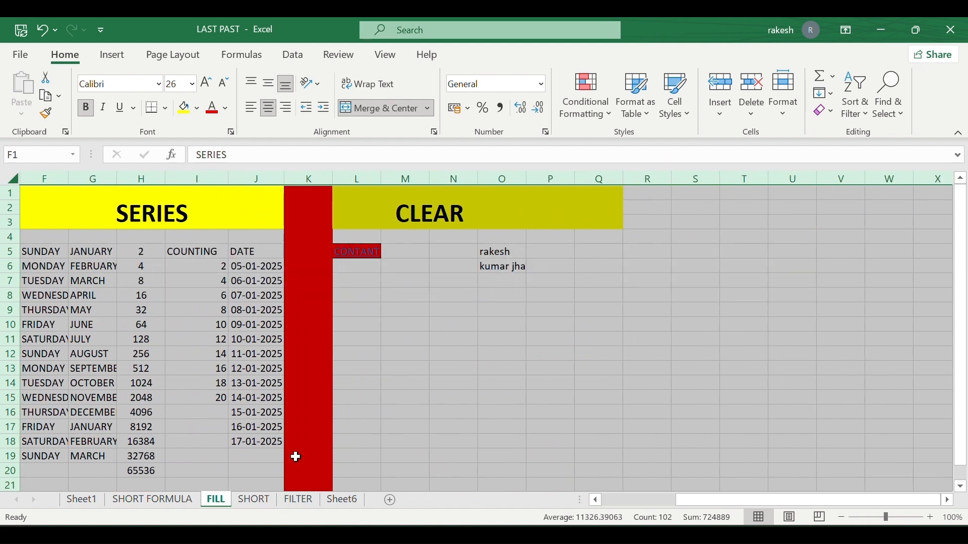
{"action": "left_click", "coordinate": [254, 499]}
{"action": "scroll", "coordinate": [432, 369], "scroll_direction": "right", "scroll_amount": 2}
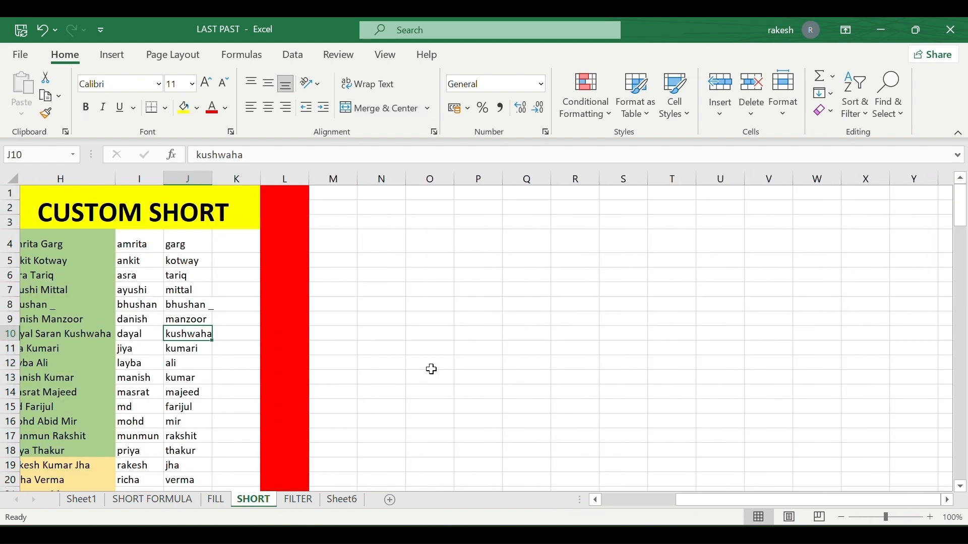
{"action": "scroll", "coordinate": [432, 369], "scroll_direction": "left", "scroll_amount": 4}
{"action": "left_click", "coordinate": [153, 500]}
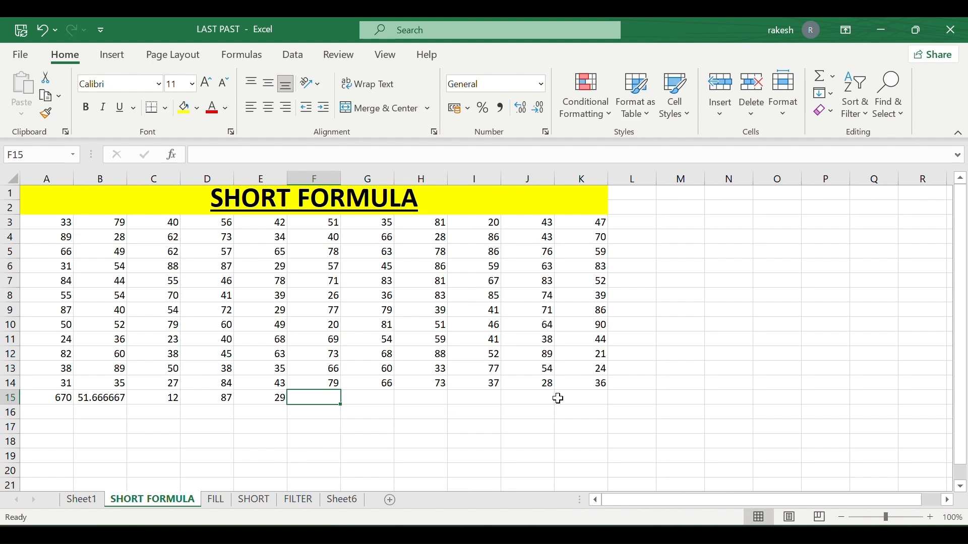
{"action": "left_click", "coordinate": [216, 500]}
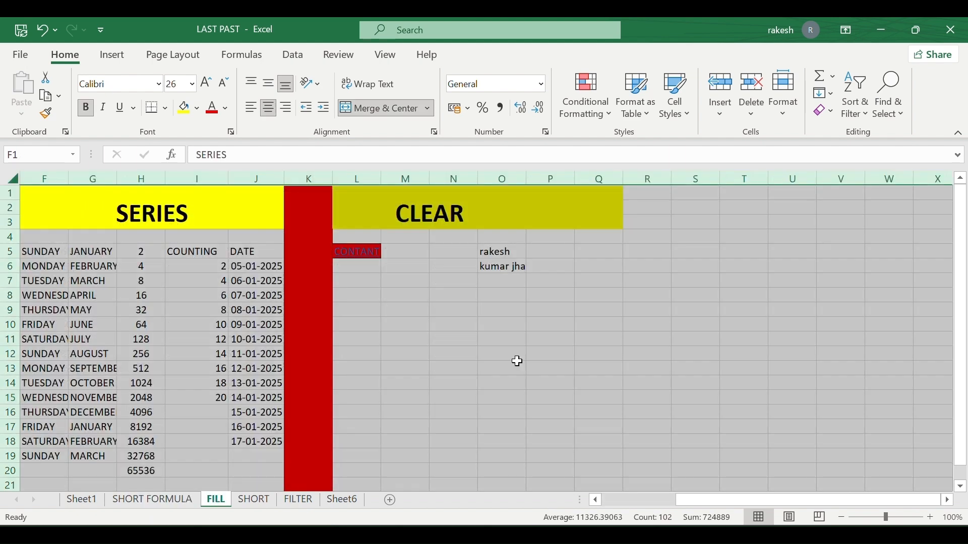
{"action": "left_click", "coordinate": [554, 353]}
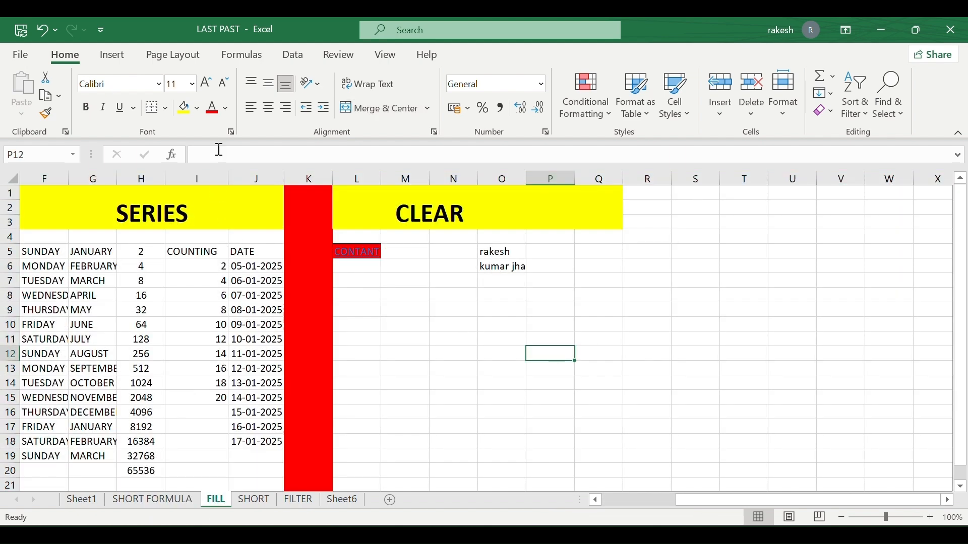
Add a new comment reading 'new' to cell P12.
{"action": "left_click", "coordinate": [244, 56]}
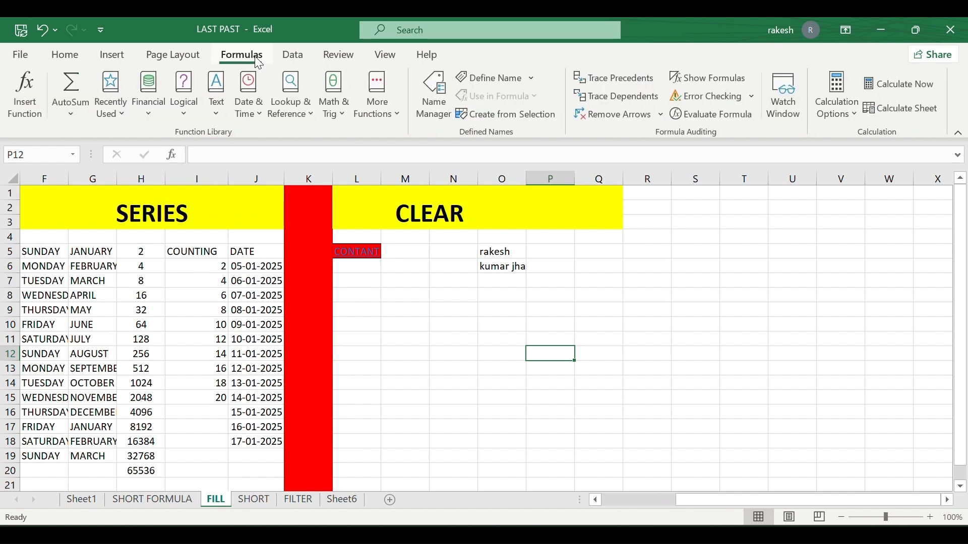
{"action": "left_click", "coordinate": [298, 56]}
{"action": "left_click", "coordinate": [338, 54]}
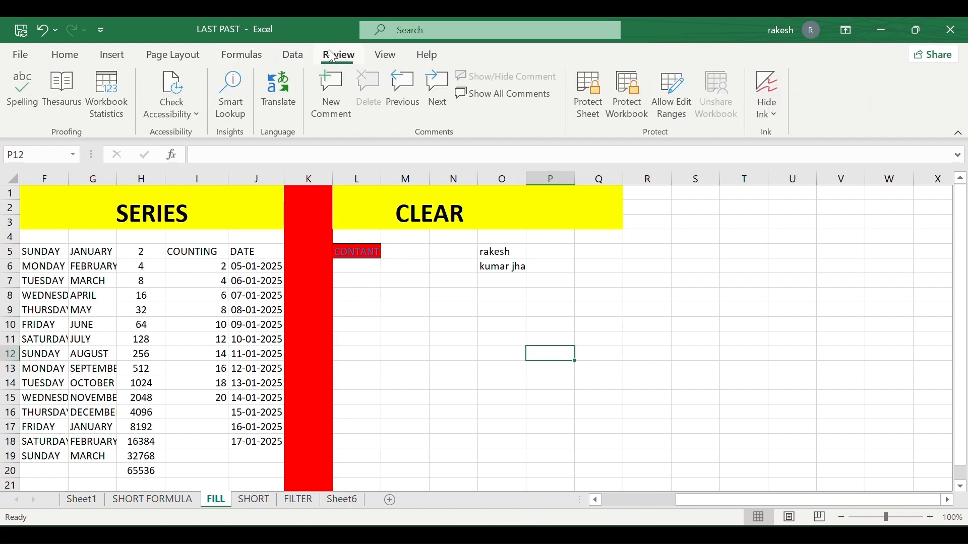
{"action": "left_click", "coordinate": [331, 92]}
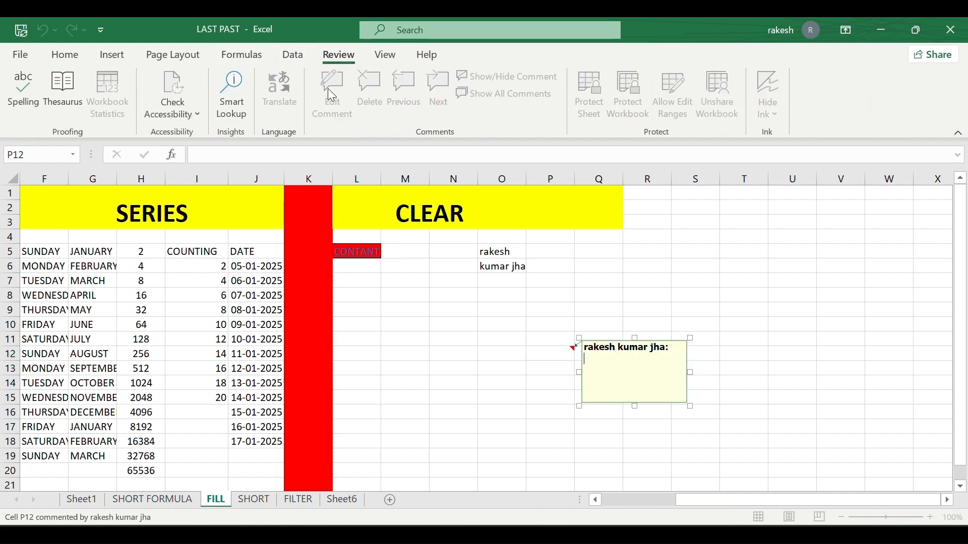
{"action": "type", "text": "new"}
{"action": "left_click", "coordinate": [540, 414]}
{"action": "left_click", "coordinate": [547, 366]}
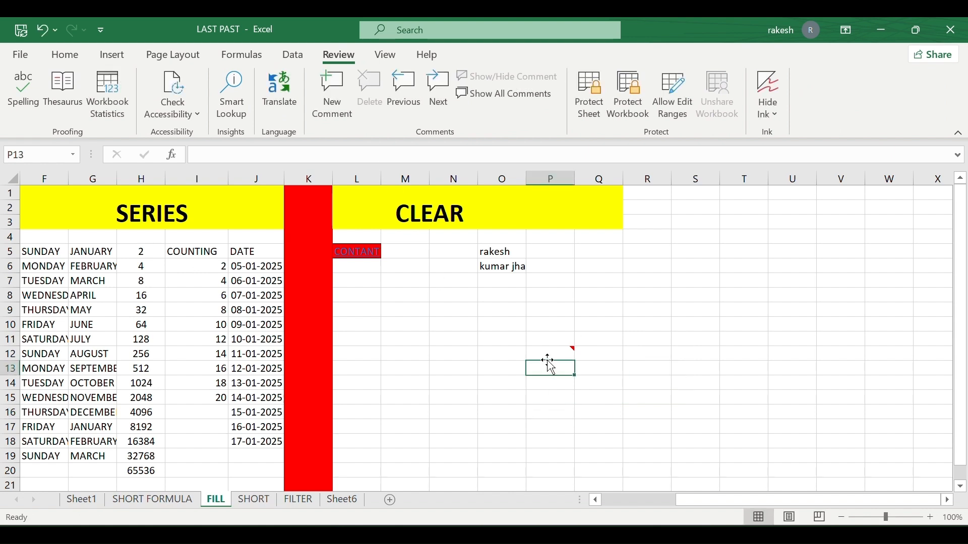
{"action": "left_click", "coordinate": [522, 322]}
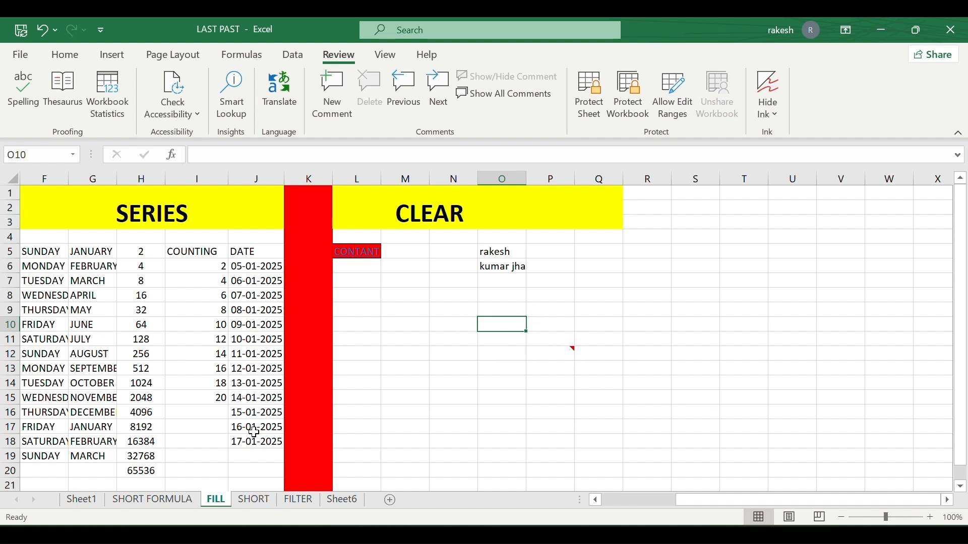
Select the whole sheet and clear all its comments.
{"action": "key", "text": "ctrl+a"}
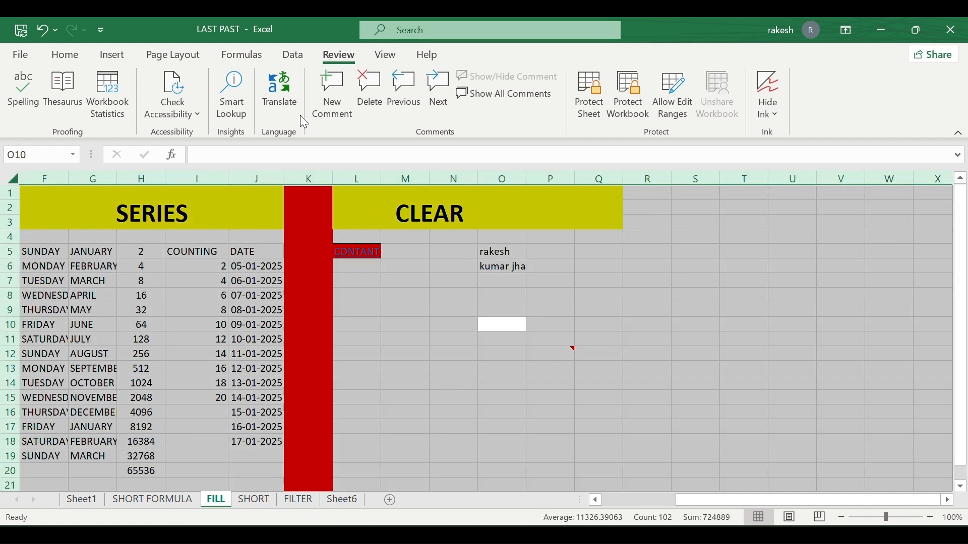
{"action": "left_click", "coordinate": [75, 56]}
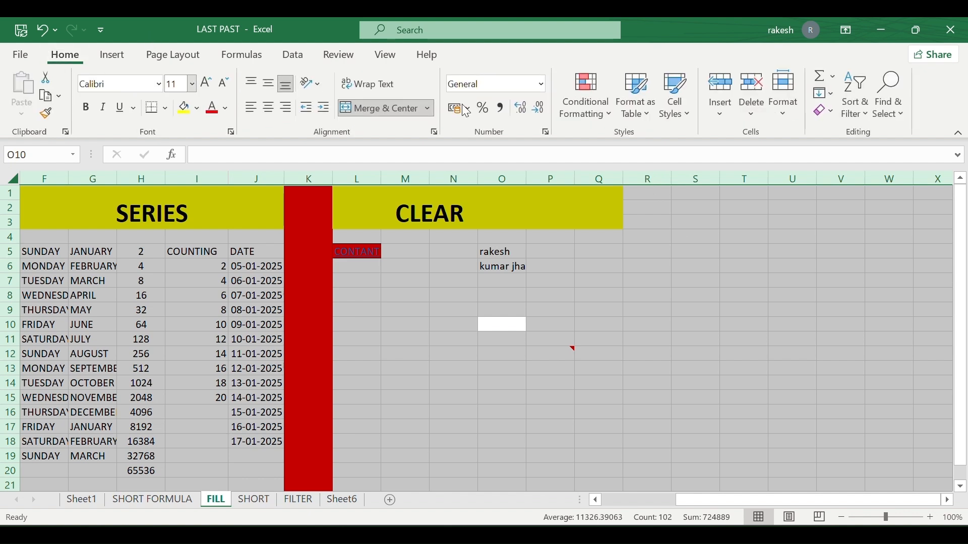
{"action": "left_click", "coordinate": [831, 112]}
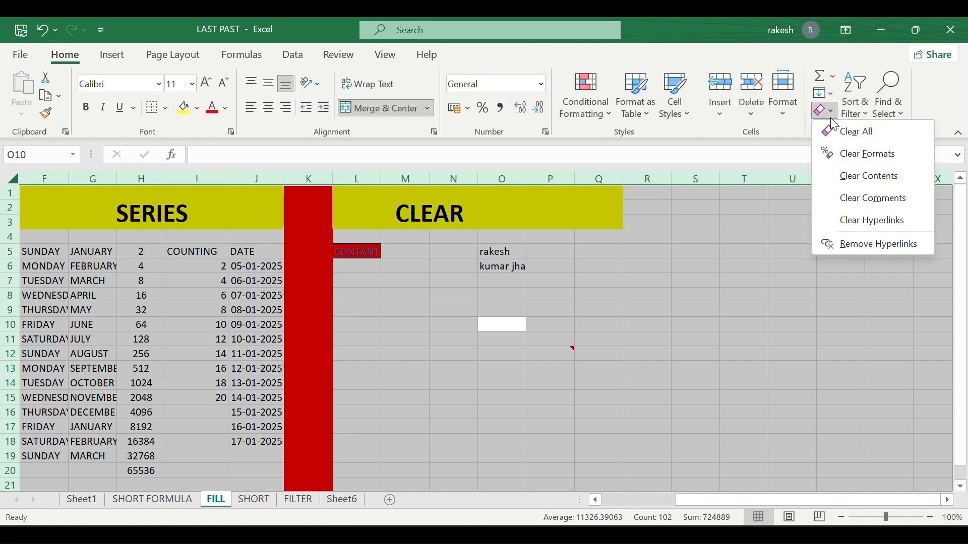
{"action": "left_click", "coordinate": [868, 200]}
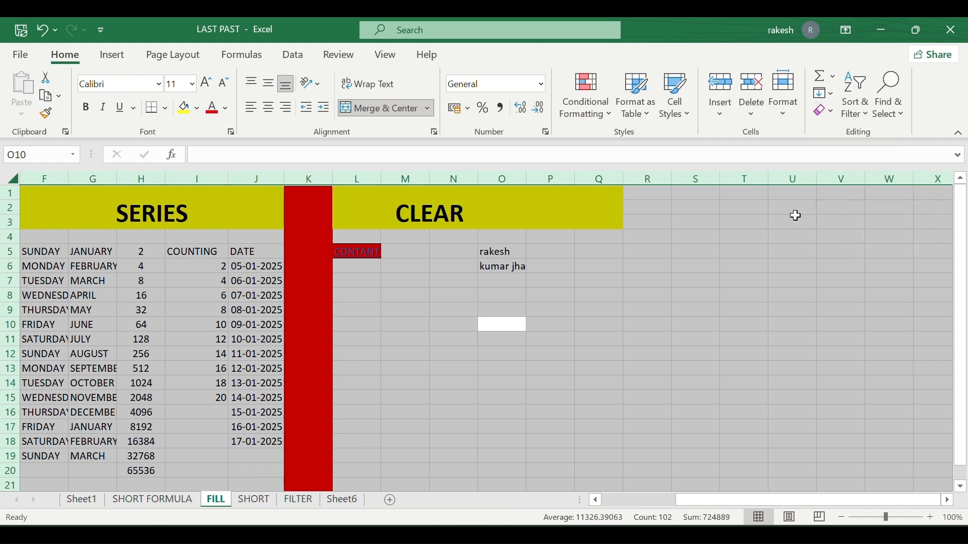
{"action": "left_click", "coordinate": [553, 342]}
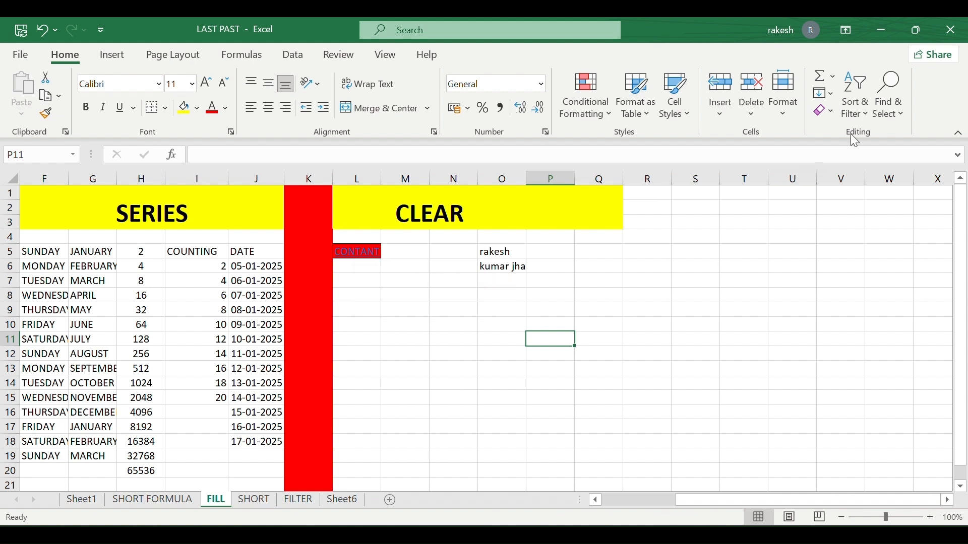
Select all again, choose Clear Hyperlinks, then select the CONTANT cell L5.
{"action": "key", "text": "ctrl+a"}
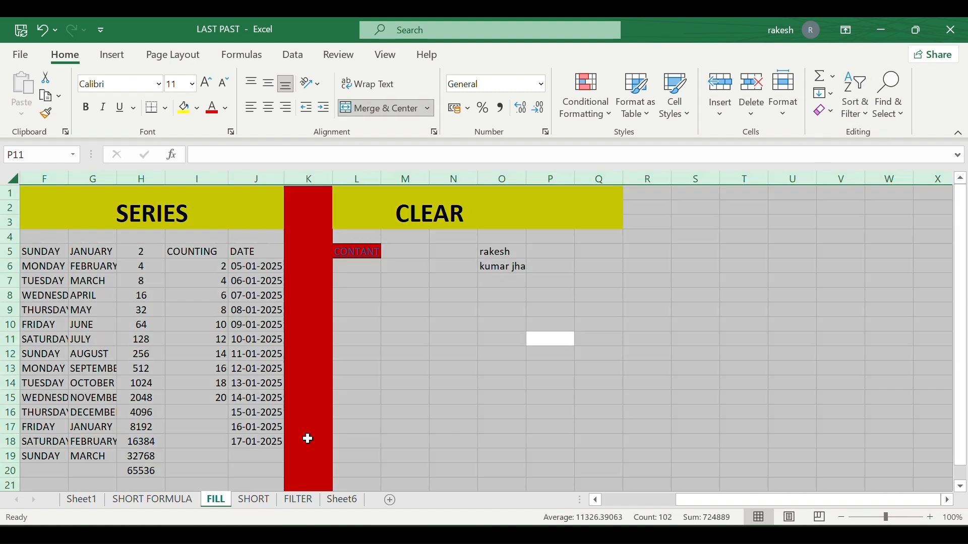
{"action": "left_click", "coordinate": [826, 111]}
{"action": "left_click", "coordinate": [866, 220]}
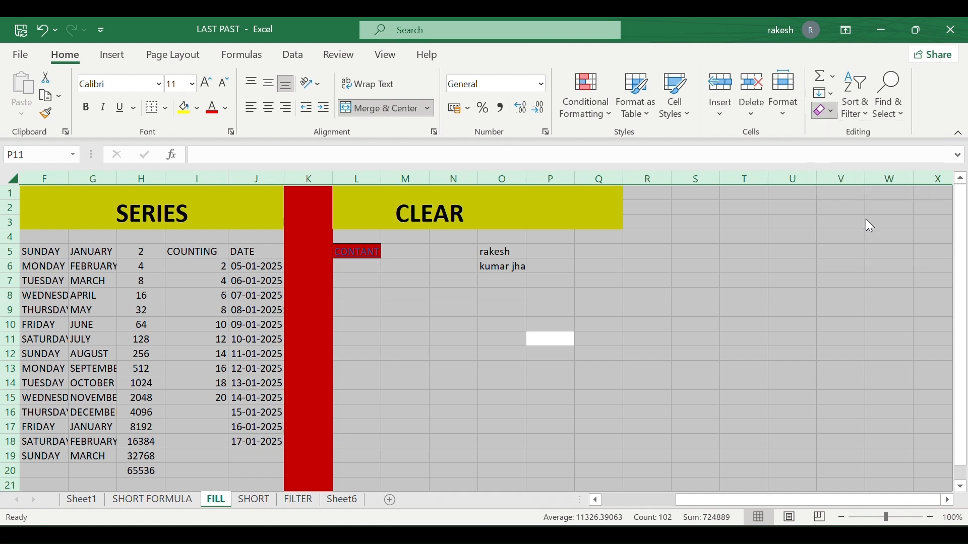
{"action": "left_click", "coordinate": [360, 251]}
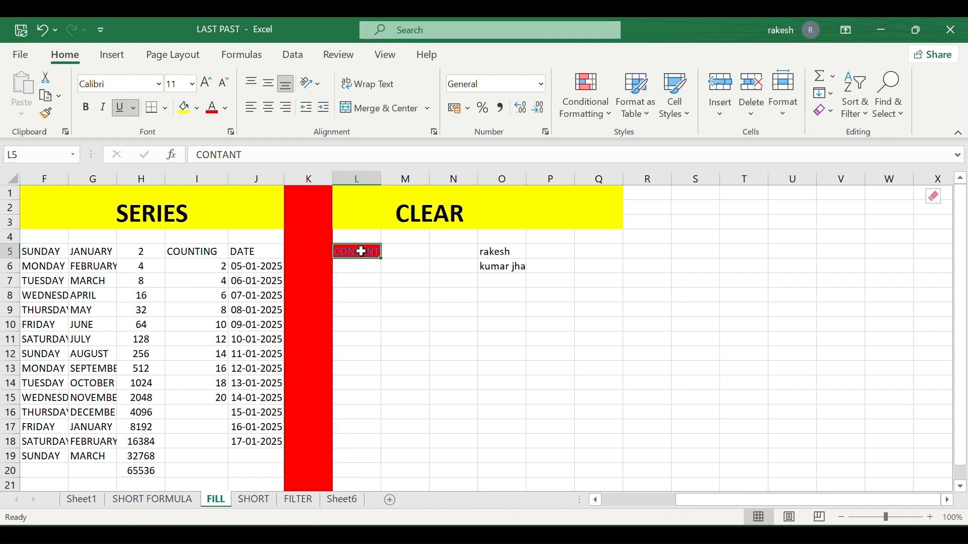
Follow the CONTANT hyperlink in L5 twice, dismissing the security warning each time, then open Clear.
{"action": "left_click", "coordinate": [361, 251]}
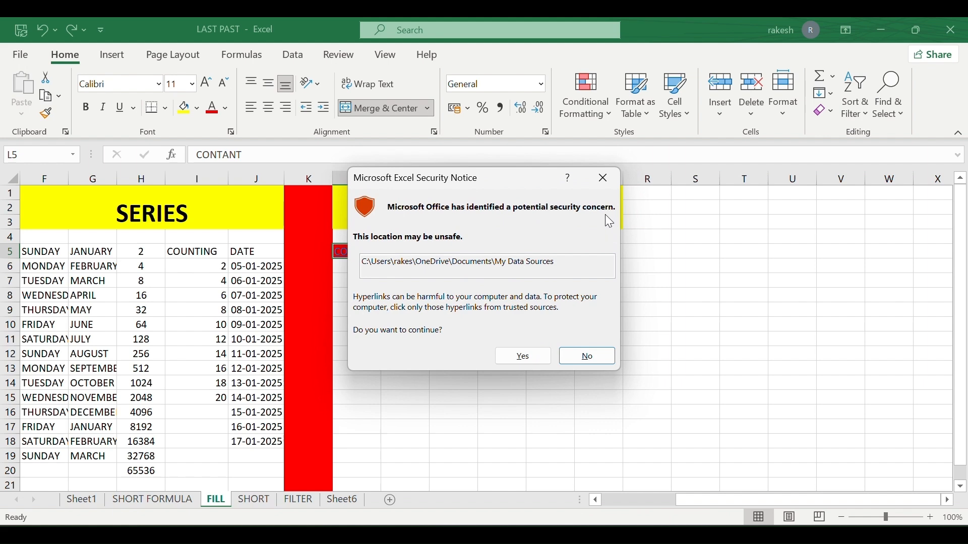
{"action": "left_click", "coordinate": [602, 186]}
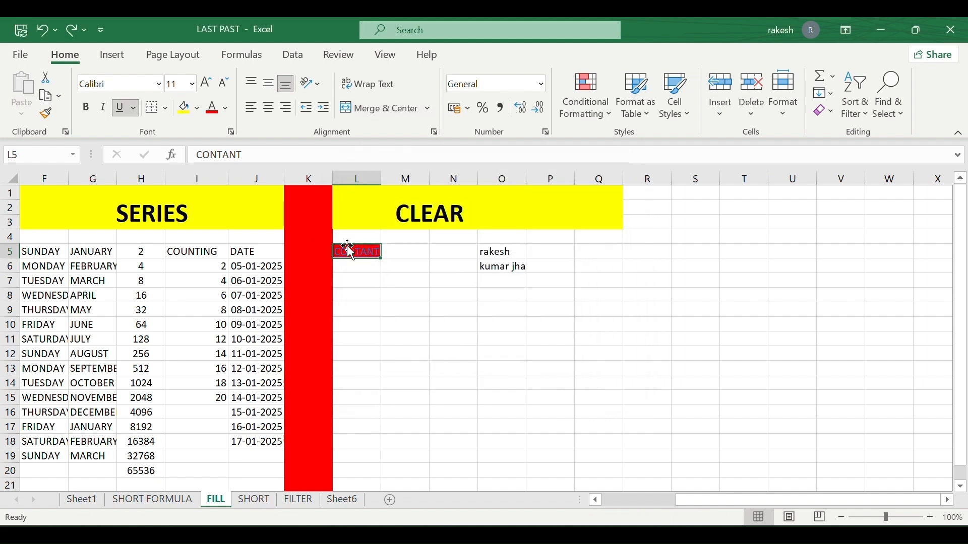
{"action": "left_click", "coordinate": [348, 252]}
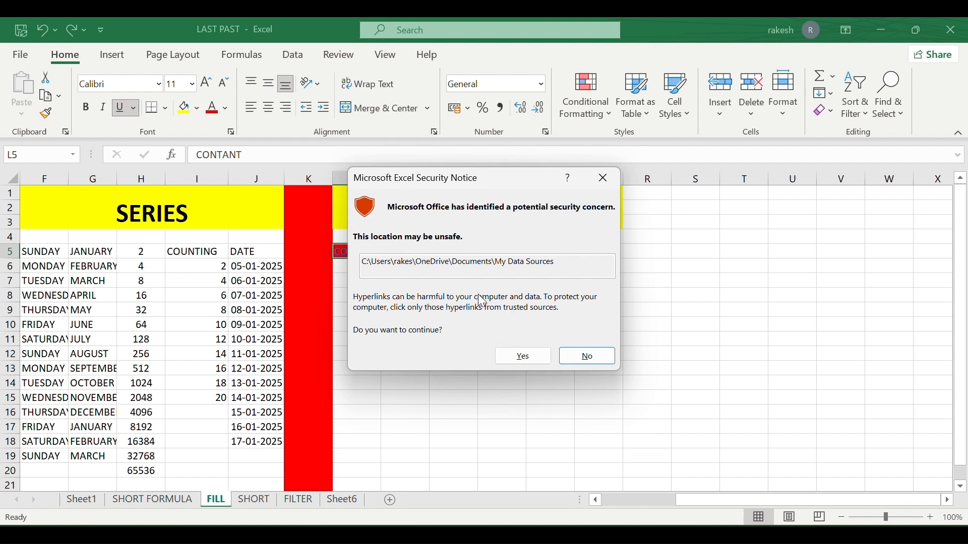
{"action": "left_click", "coordinate": [604, 178]}
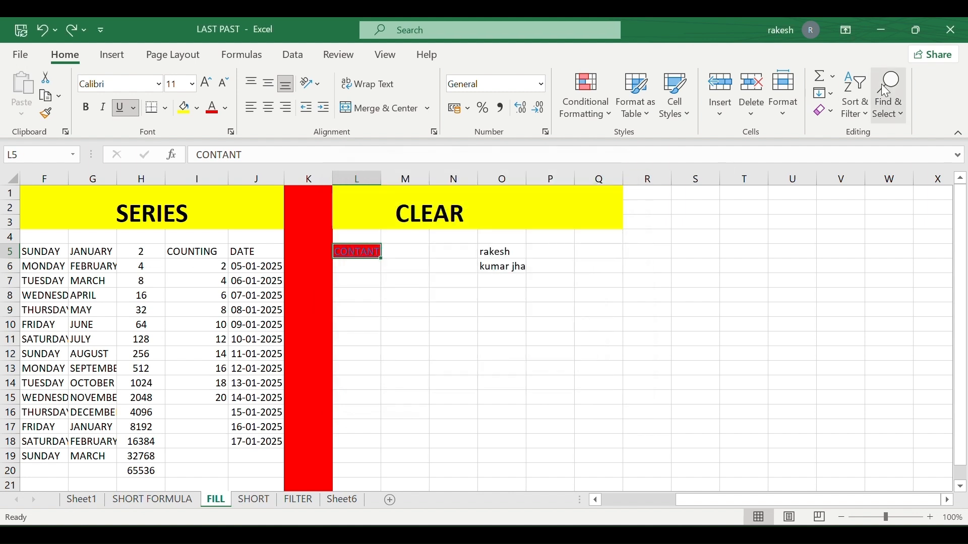
{"action": "left_click", "coordinate": [820, 112]}
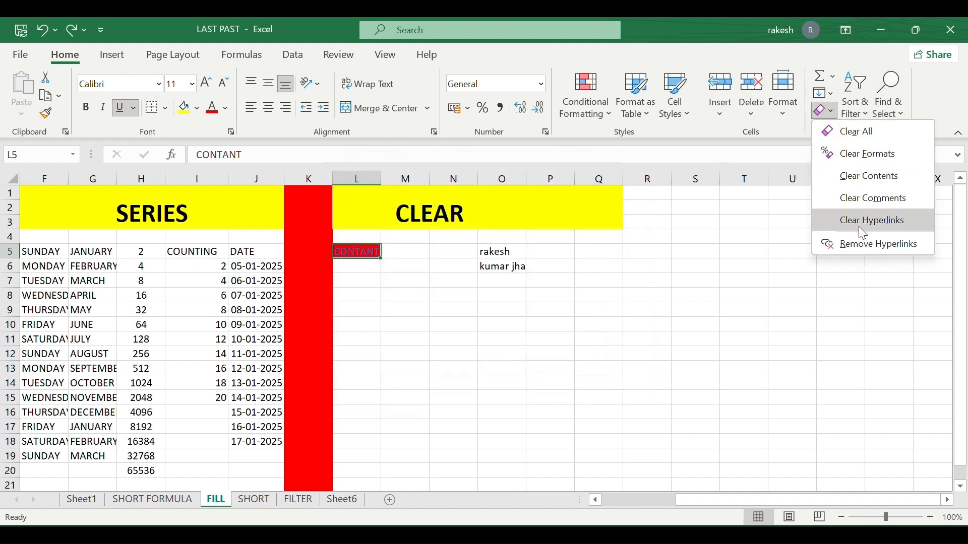
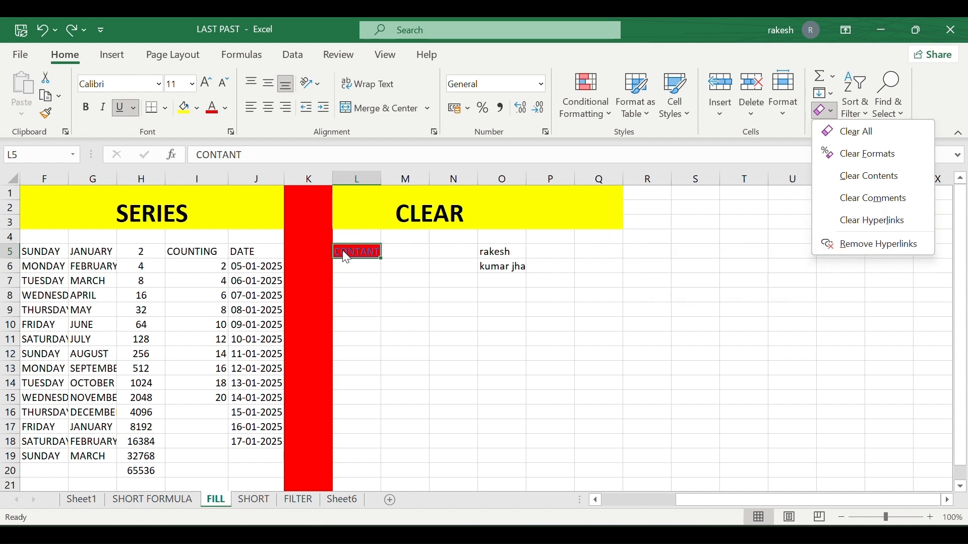
Remove the hyperlink from the CONTANT cell L5, then switch to the SHORT sheet.
{"action": "mouse_move", "coordinate": [347, 259]}
{"action": "left_click", "coordinate": [830, 244]}
{"action": "left_click", "coordinate": [672, 279]}
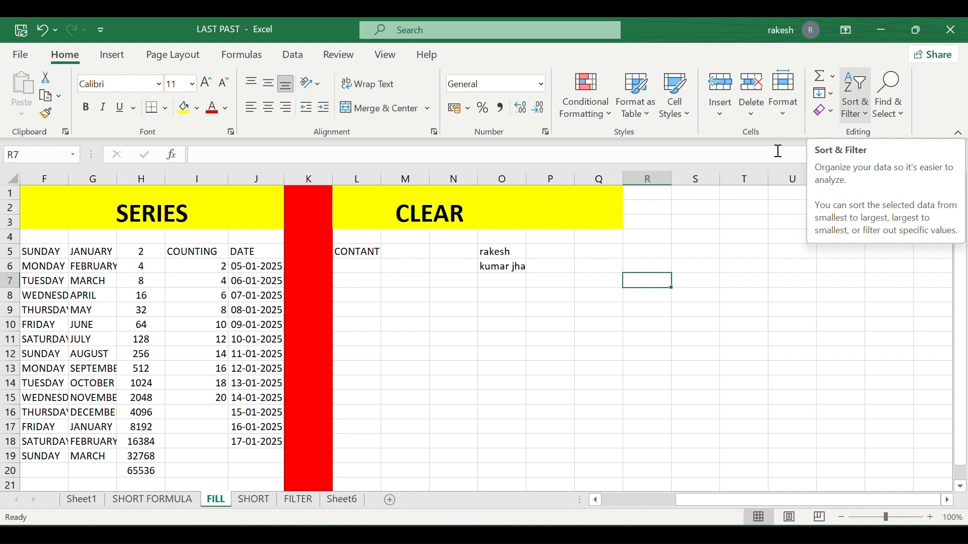
{"action": "left_click", "coordinate": [254, 500]}
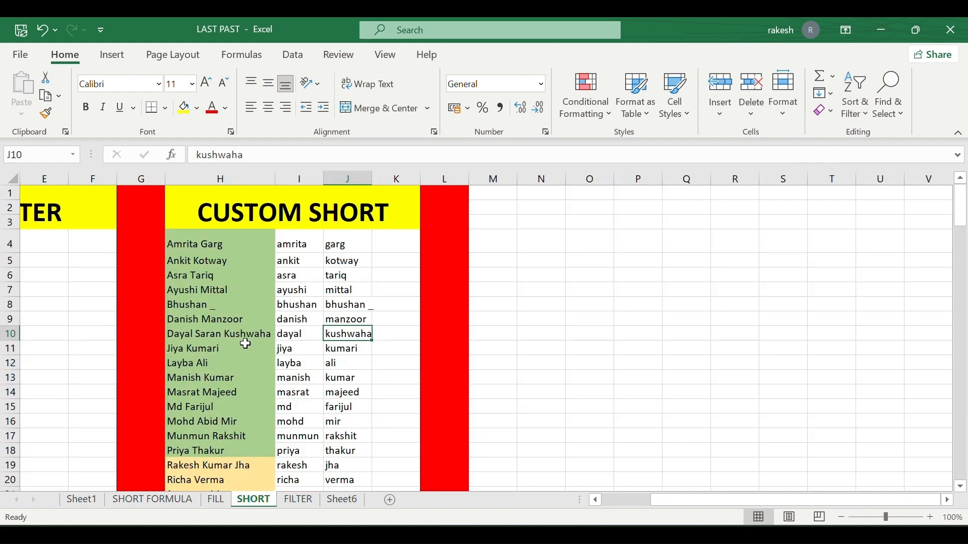
Delete the split first- and last-name cells in I4:J32, keeping only the full names.
{"action": "scroll", "coordinate": [246, 344], "scroll_direction": "left", "scroll_amount": 1}
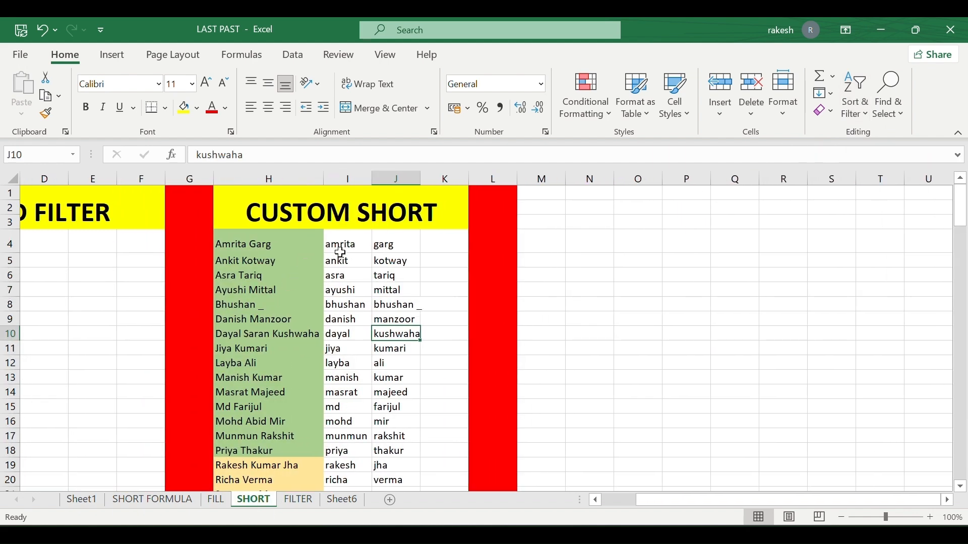
{"action": "left_click_drag", "start_coordinate": [340, 252], "coordinate": [426, 472]}
{"action": "left_click", "coordinate": [430, 473]}
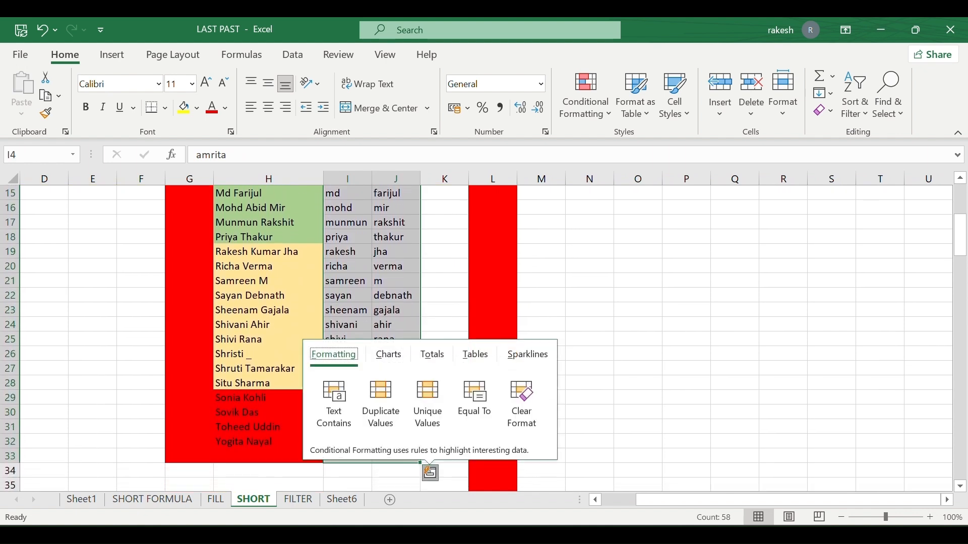
{"action": "left_click", "coordinate": [403, 281]}
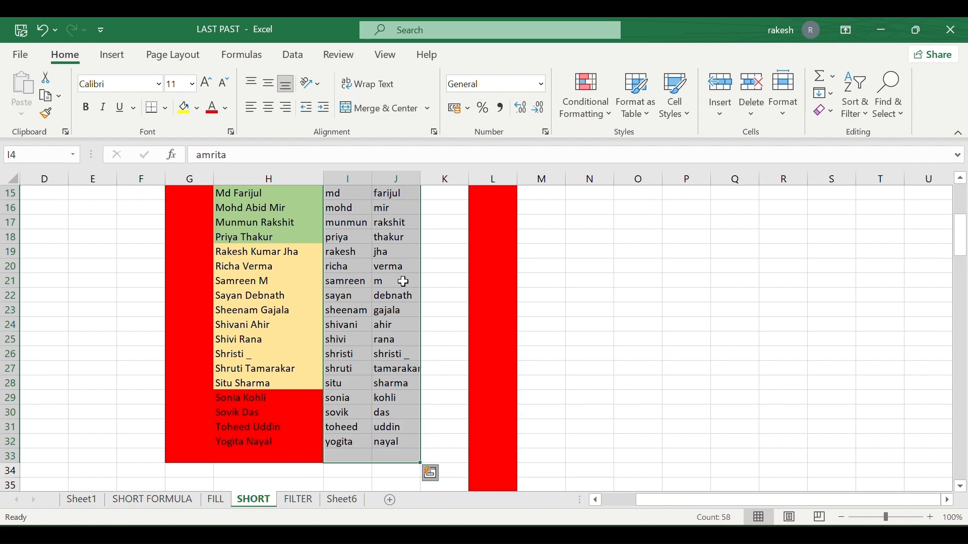
{"action": "scroll", "coordinate": [403, 281], "scroll_direction": "up", "scroll_amount": 5}
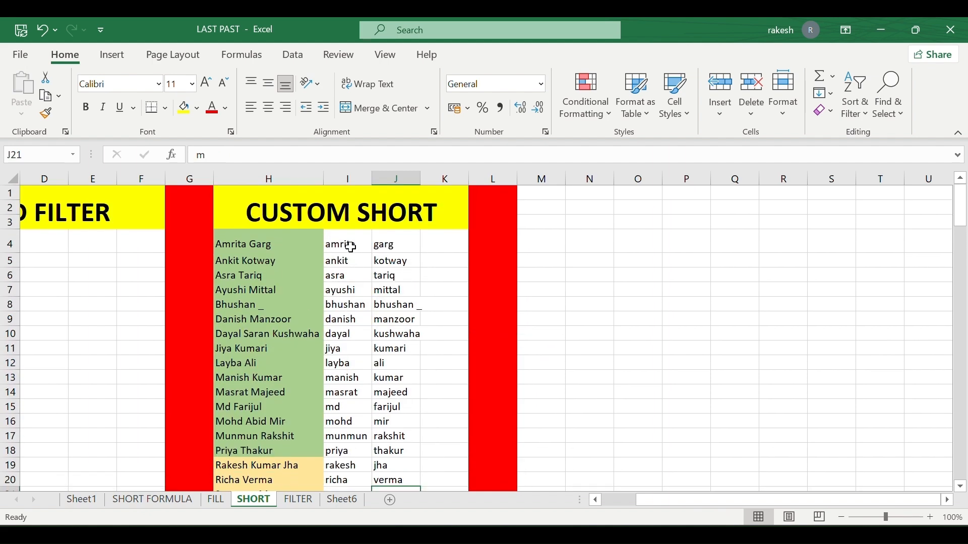
{"action": "left_click_drag", "start_coordinate": [341, 252], "coordinate": [392, 490]}
{"action": "key", "text": "Delete"}
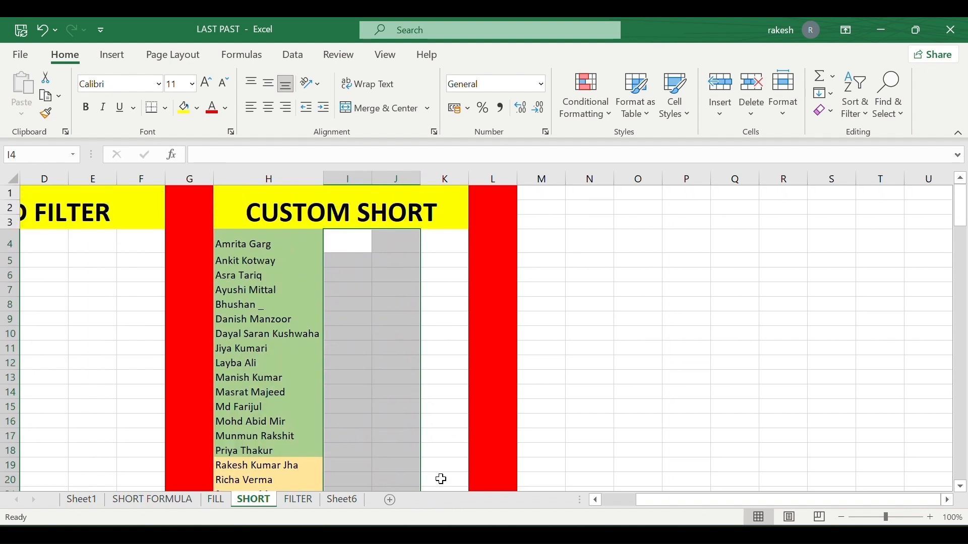
{"action": "left_click", "coordinate": [593, 437]}
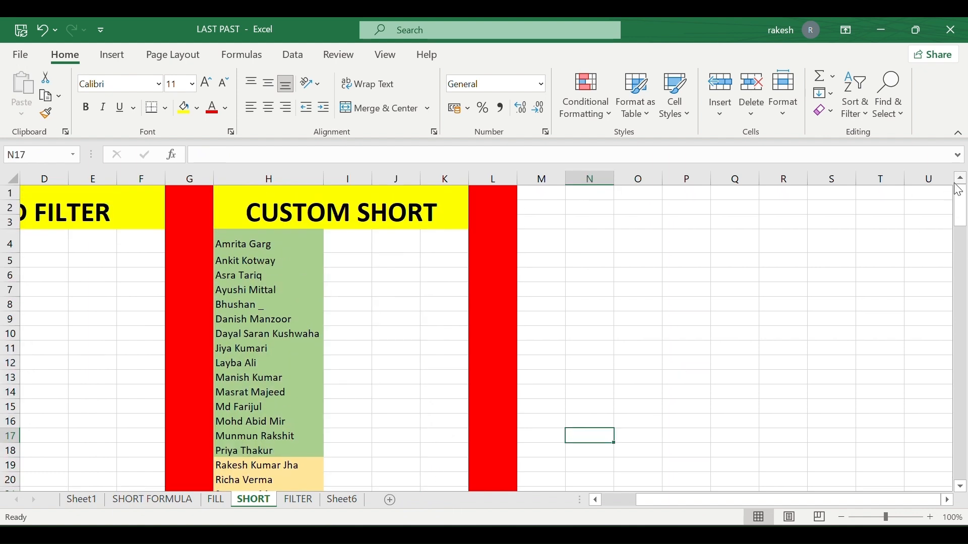
Select the Emp Name list from A5 down to its last name.
{"action": "left_click", "coordinate": [847, 113]}
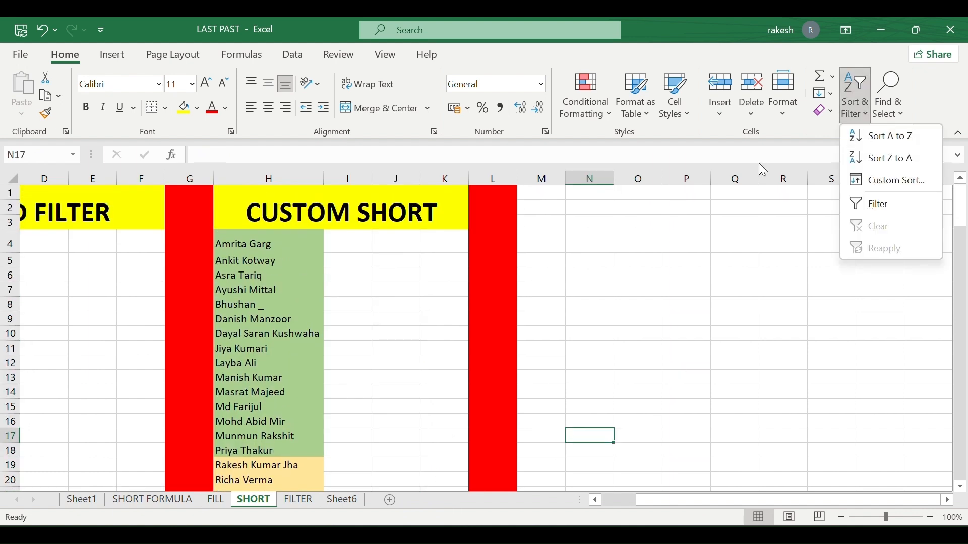
{"action": "left_click", "coordinate": [290, 281]}
{"action": "scroll", "coordinate": [290, 280], "scroll_direction": "left", "scroll_amount": 2}
{"action": "left_click", "coordinate": [289, 277]}
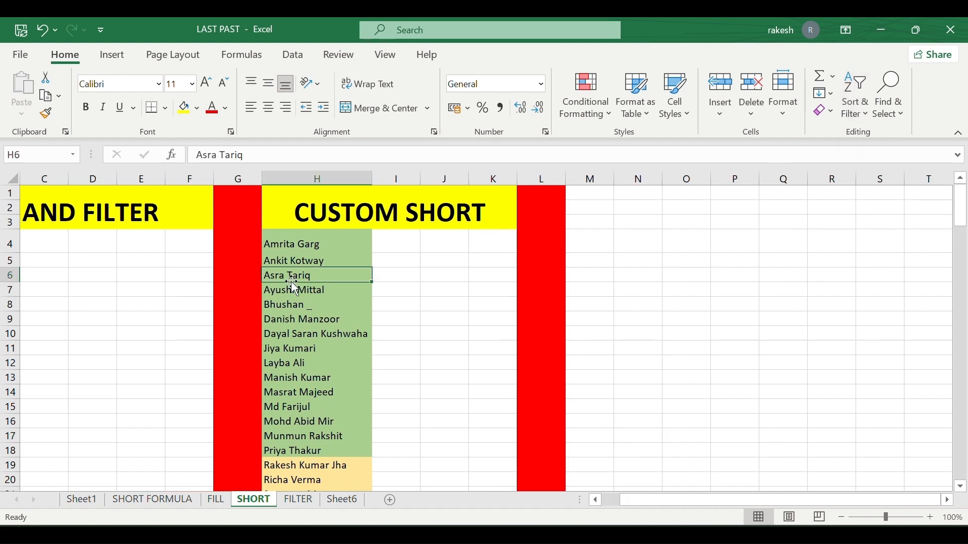
{"action": "scroll", "coordinate": [291, 282], "scroll_direction": "left", "scroll_amount": 3}
{"action": "left_click", "coordinate": [59, 263]}
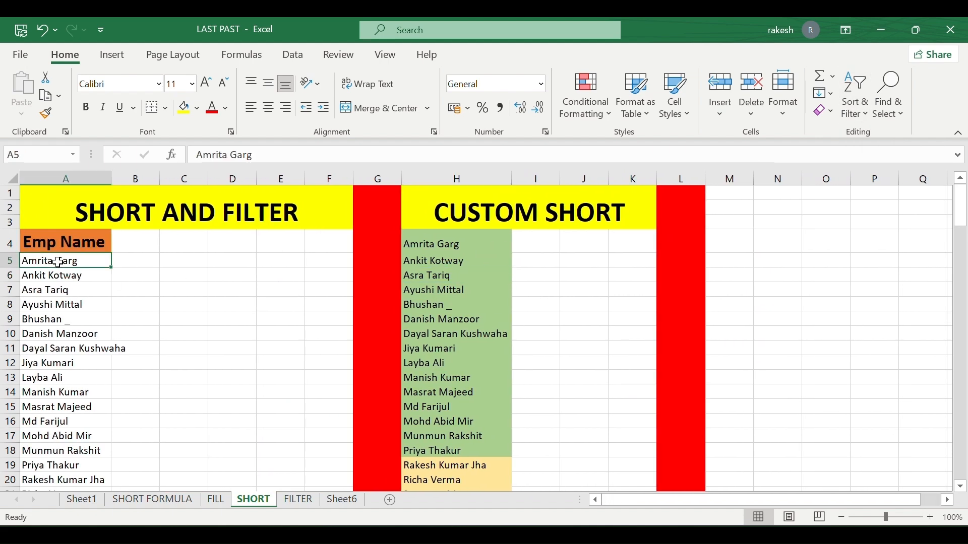
{"action": "key", "text": "ctrl+shift+Down"}
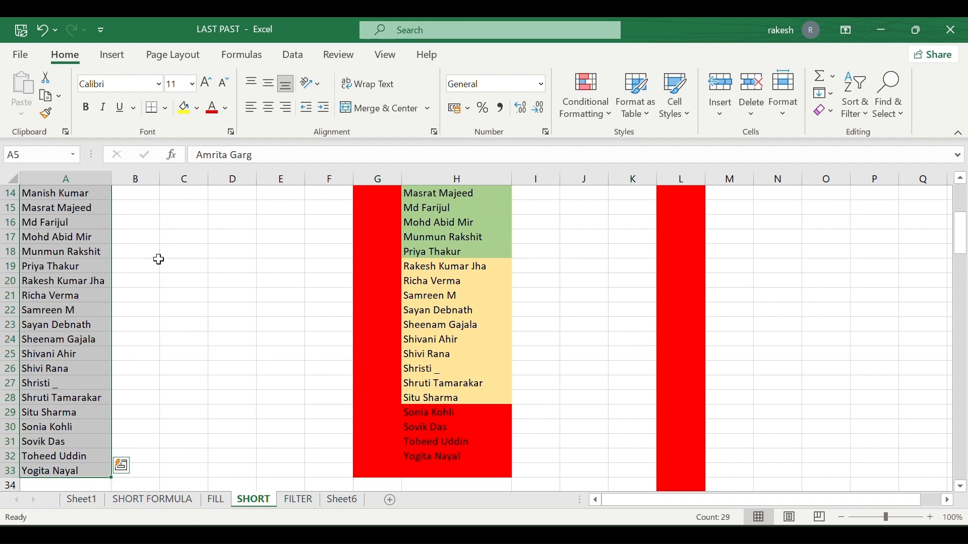
Sort the selected Emp Name column Z to A with the current selection only.
{"action": "left_click", "coordinate": [859, 103]}
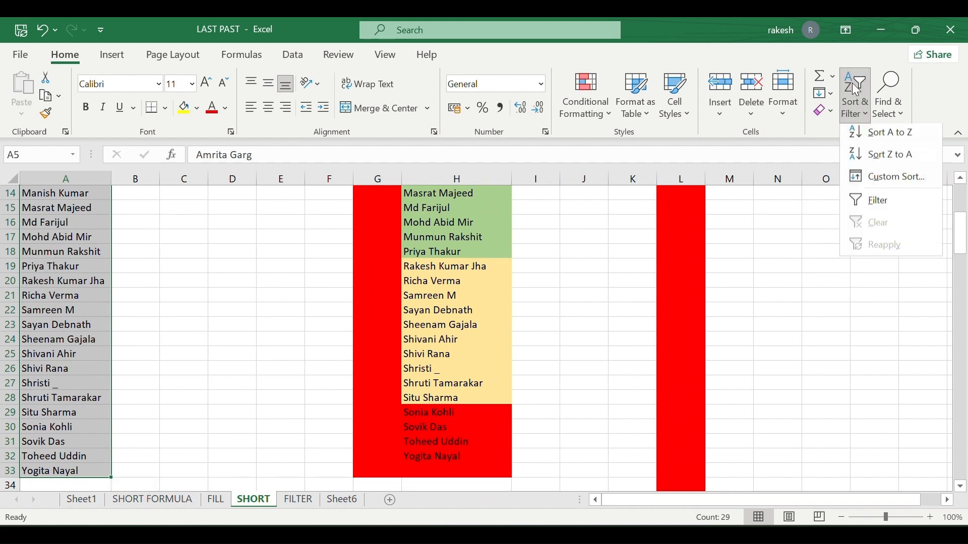
{"action": "left_click", "coordinate": [889, 161]}
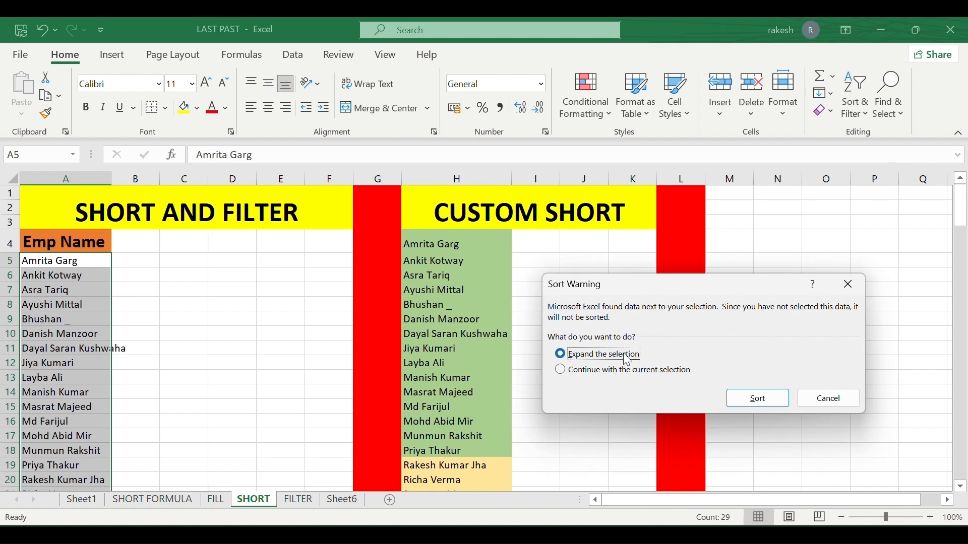
{"action": "left_click", "coordinate": [565, 370]}
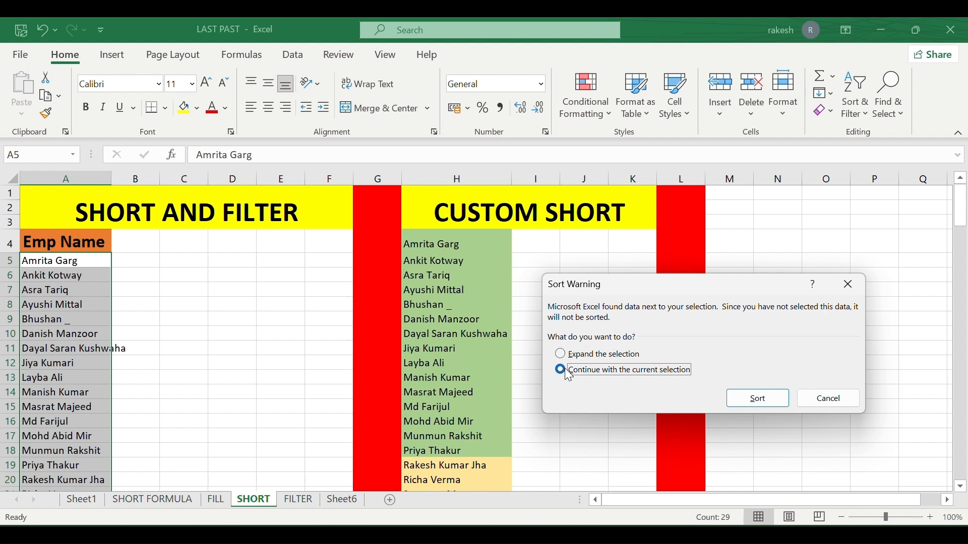
{"action": "left_click", "coordinate": [746, 403]}
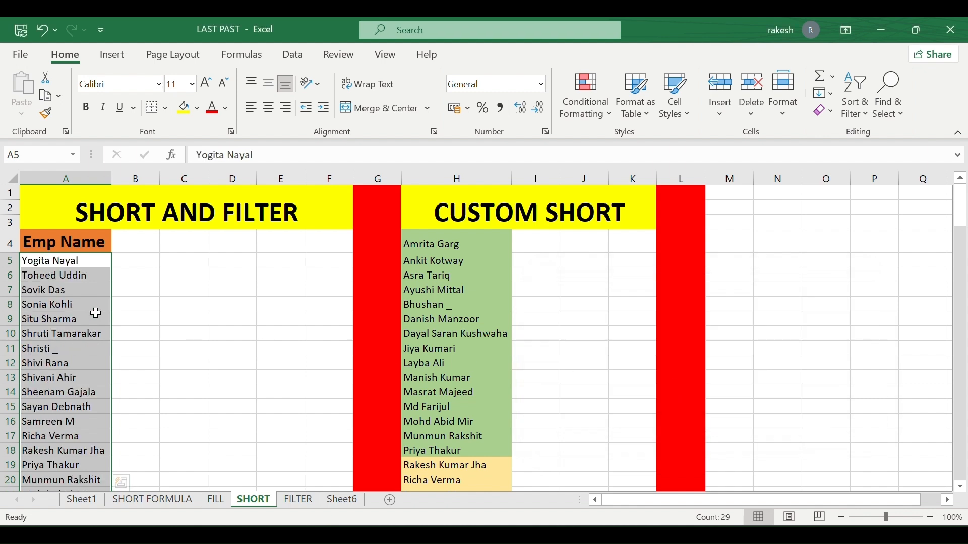
{"action": "scroll", "coordinate": [94, 307], "scroll_direction": "down", "scroll_amount": 7}
{"action": "scroll", "coordinate": [94, 307], "scroll_direction": "up", "scroll_amount": 6}
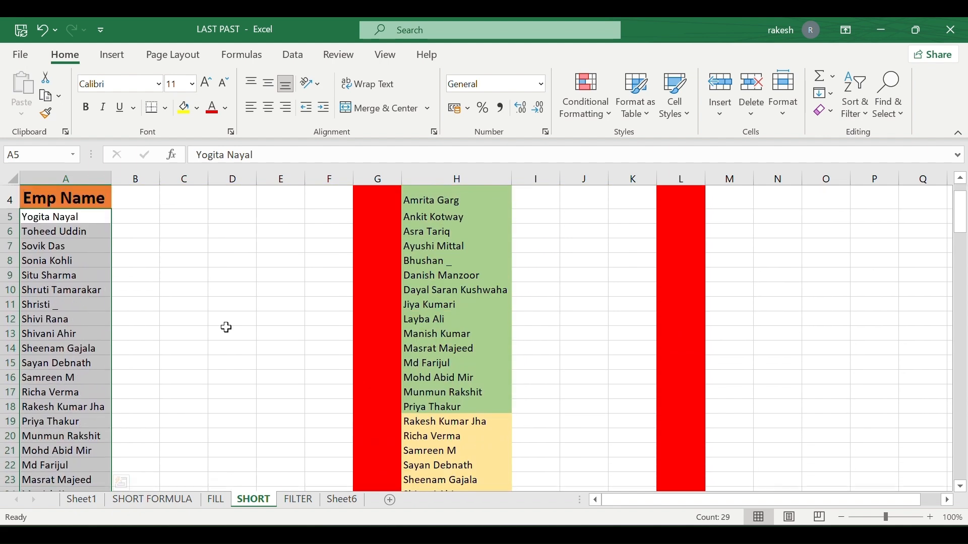
Re-sort the Emp Name column A to Z with the current selection only.
{"action": "left_click", "coordinate": [858, 119]}
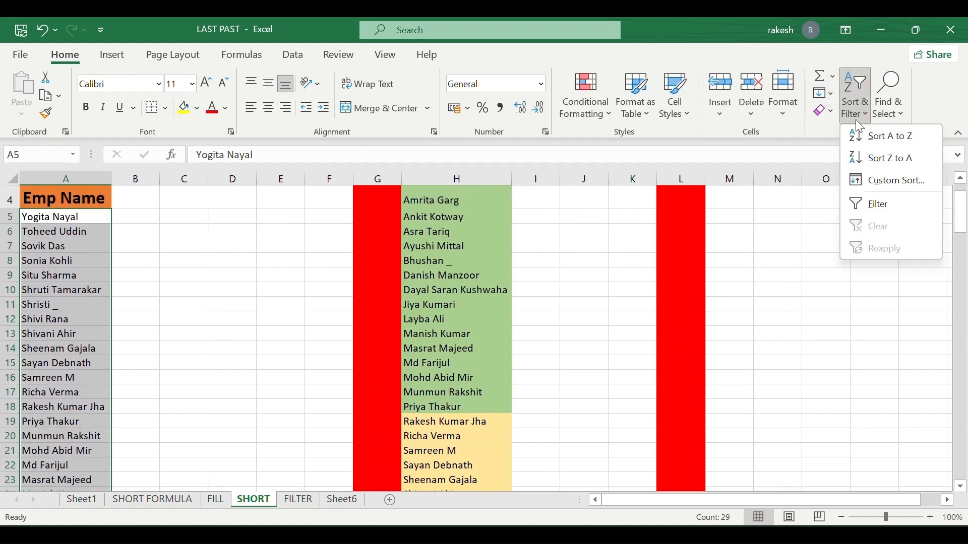
{"action": "left_click", "coordinate": [870, 139]}
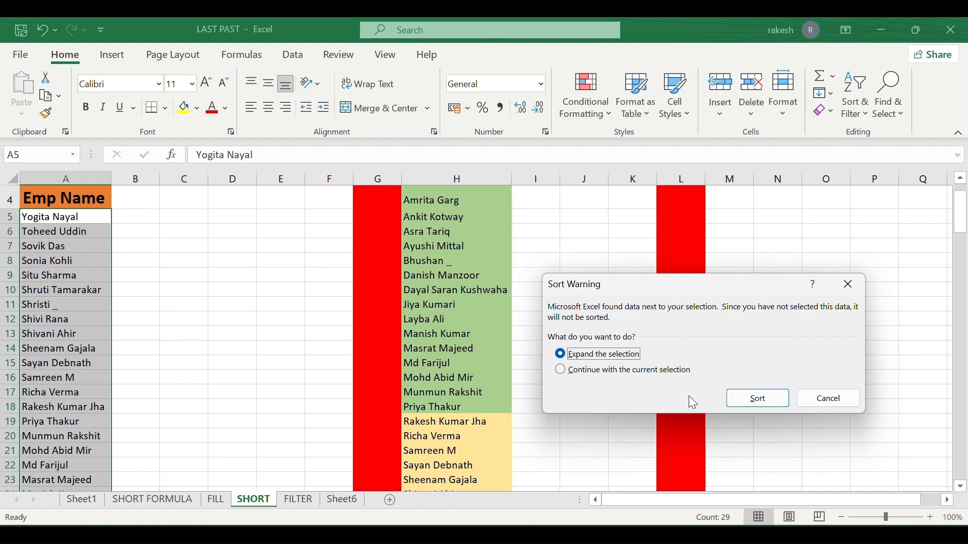
{"action": "left_click", "coordinate": [605, 371]}
{"action": "left_click", "coordinate": [759, 398]}
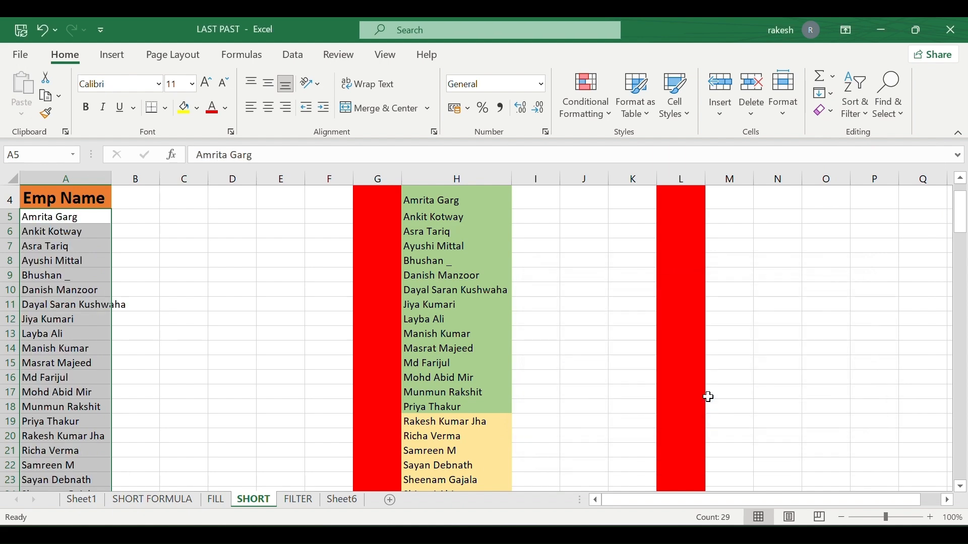
{"action": "scroll", "coordinate": [138, 386], "scroll_direction": "up", "scroll_amount": 1}
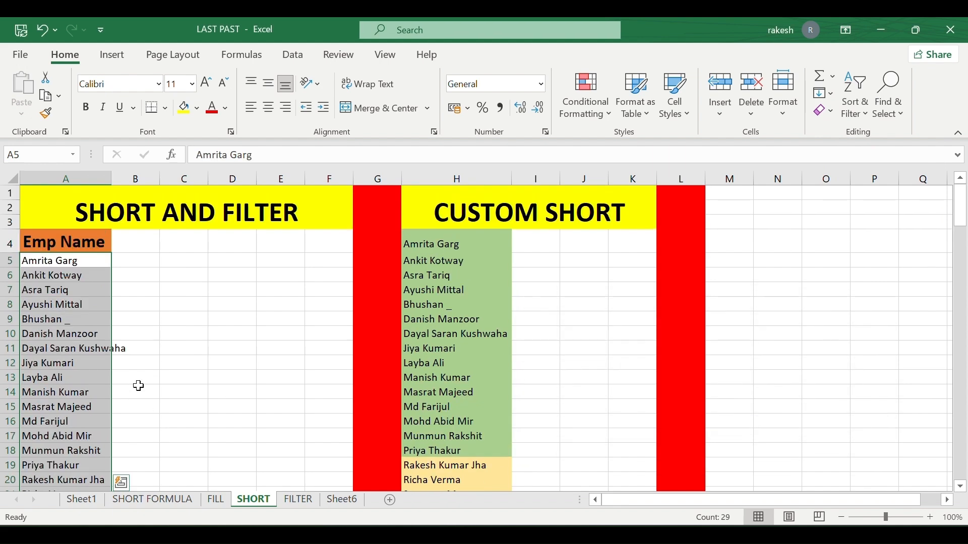
{"action": "left_click", "coordinate": [856, 103]}
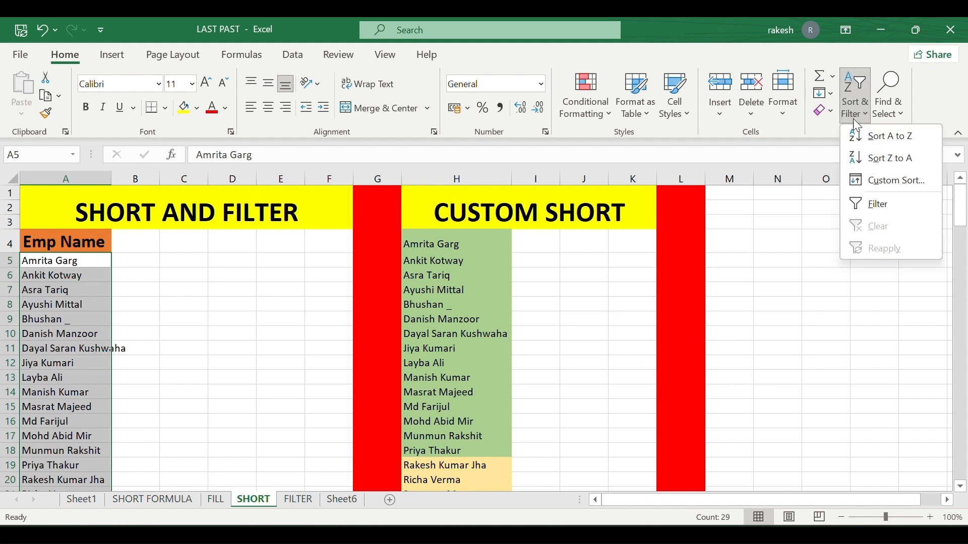
{"action": "left_click", "coordinate": [531, 283]}
Select the CUSTOM SHORT names and start a custom sort, then cancel it unchanged.
{"action": "left_click", "coordinate": [461, 244]}
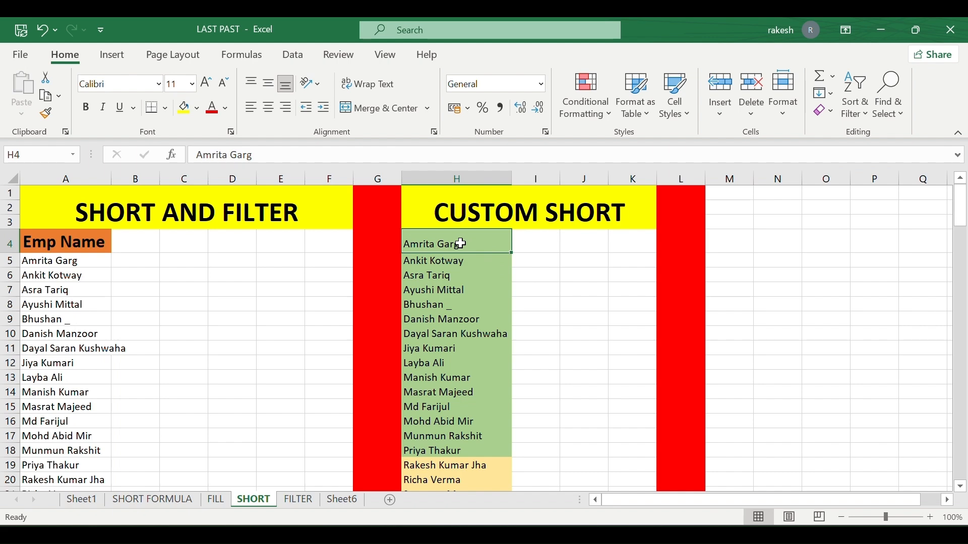
{"action": "key", "text": "ctrl+shift+Down"}
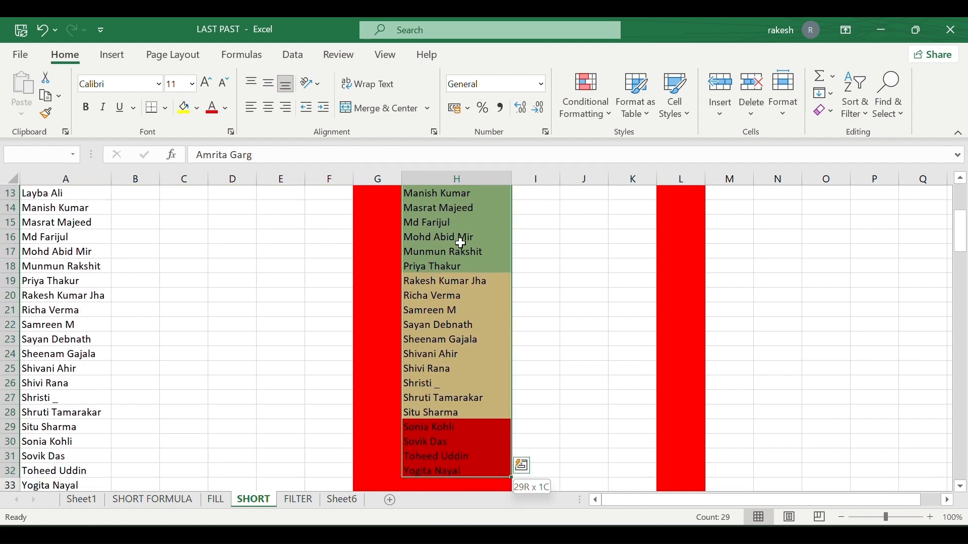
{"action": "left_click", "coordinate": [855, 93]}
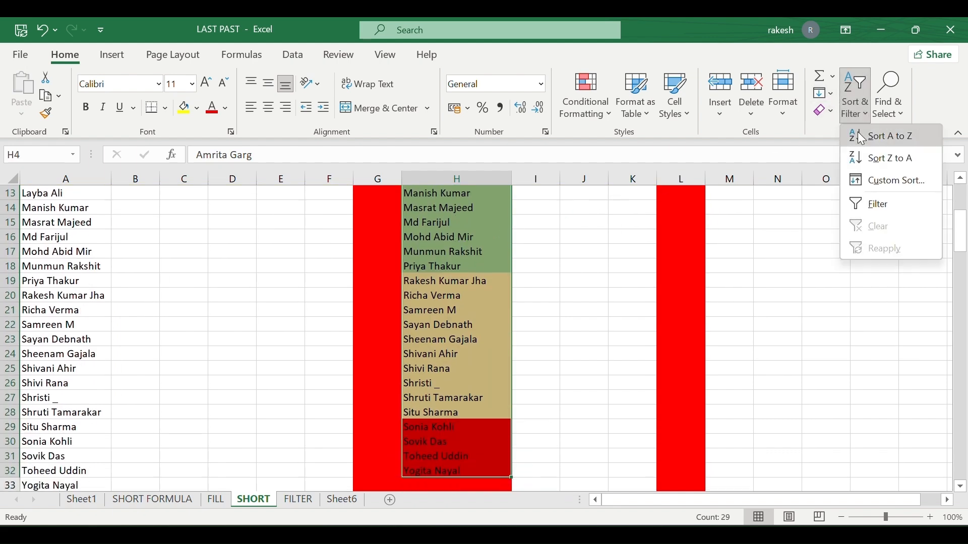
{"action": "left_click", "coordinate": [893, 181]}
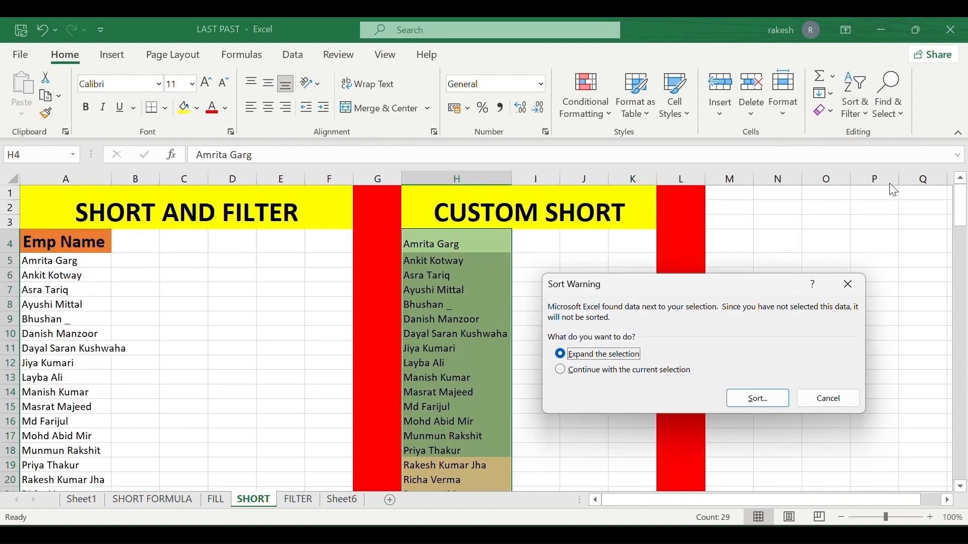
{"action": "left_click", "coordinate": [828, 399]}
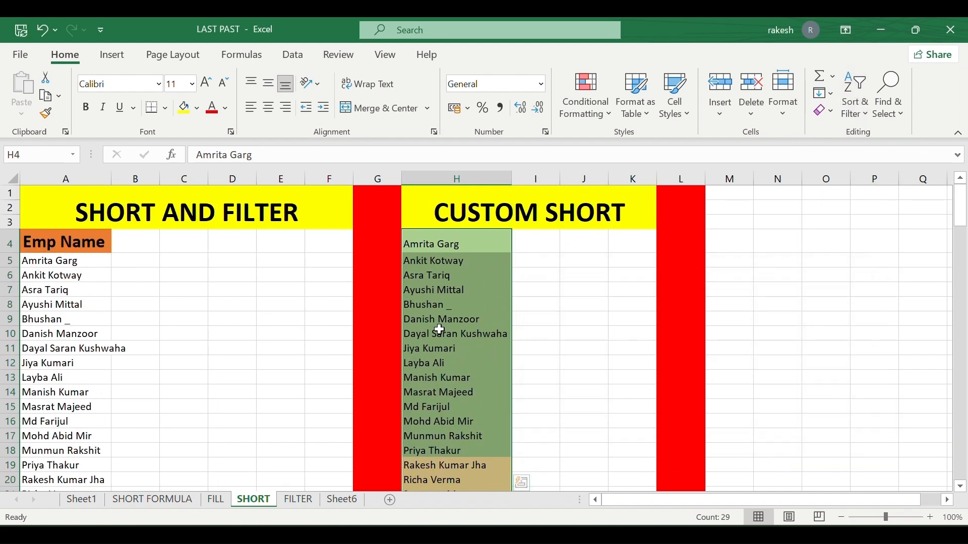
Scroll through the SHORT sheet's name lists and bring up Sort & Filter for column H.
{"action": "scroll", "coordinate": [472, 358], "scroll_direction": "down", "scroll_amount": 7}
{"action": "scroll", "coordinate": [473, 357], "scroll_direction": "up", "scroll_amount": 5}
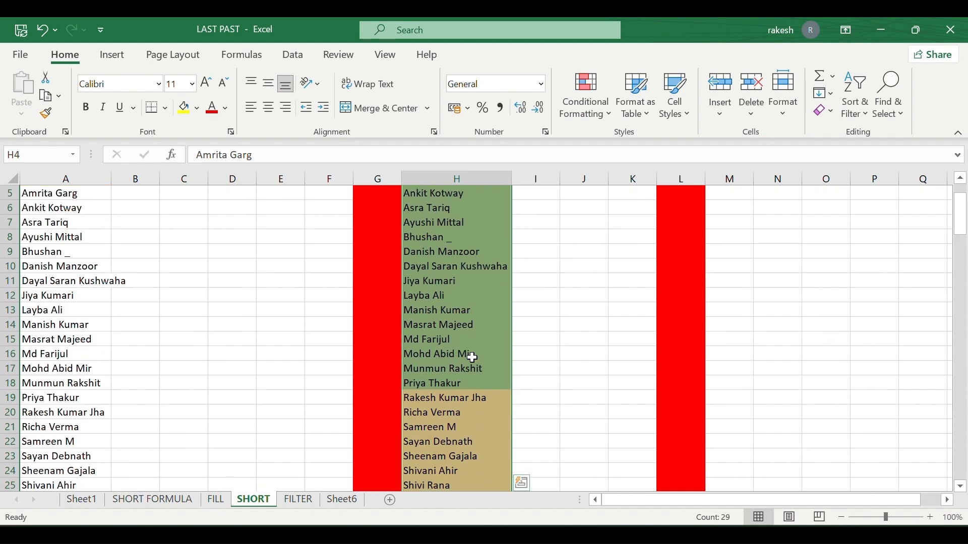
{"action": "scroll", "coordinate": [459, 308], "scroll_direction": "down", "scroll_amount": 2}
{"action": "scroll", "coordinate": [460, 308], "scroll_direction": "down", "scroll_amount": 2}
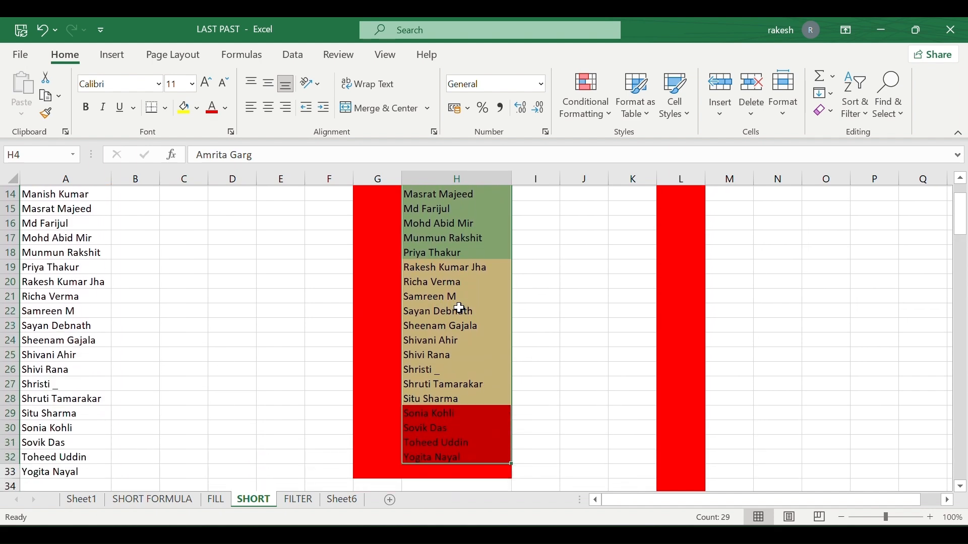
{"action": "scroll", "coordinate": [460, 307], "scroll_direction": "down", "scroll_amount": 3}
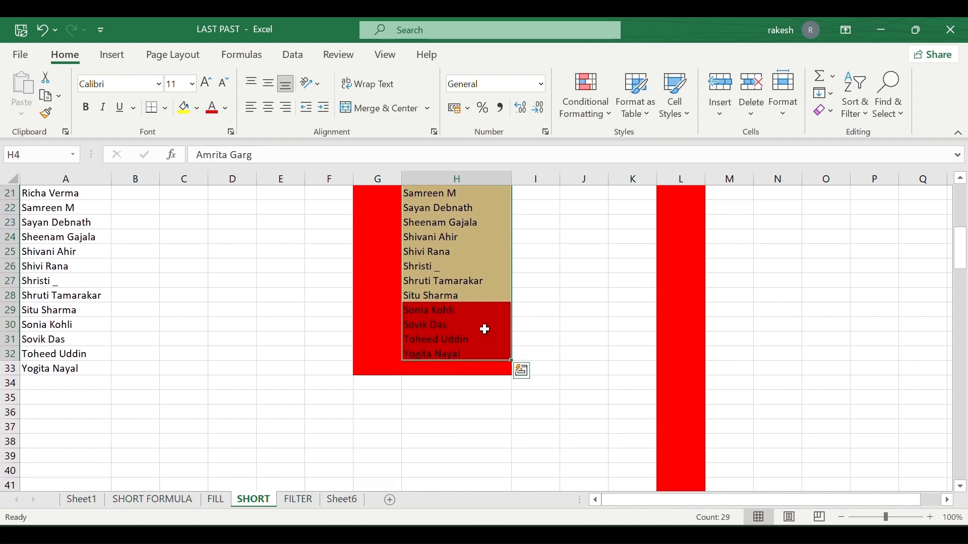
{"action": "scroll", "coordinate": [485, 329], "scroll_direction": "up", "scroll_amount": 6}
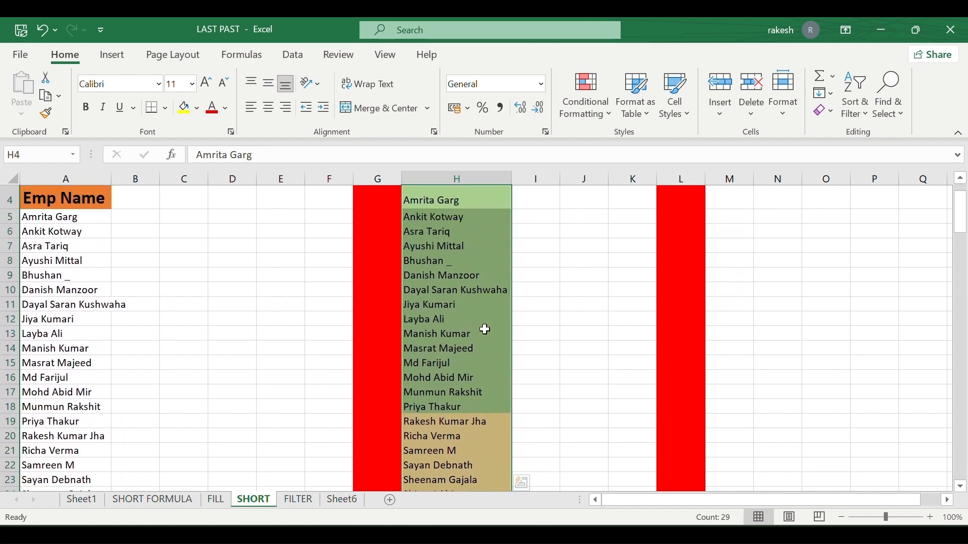
{"action": "scroll", "coordinate": [485, 330], "scroll_direction": "up", "scroll_amount": 1}
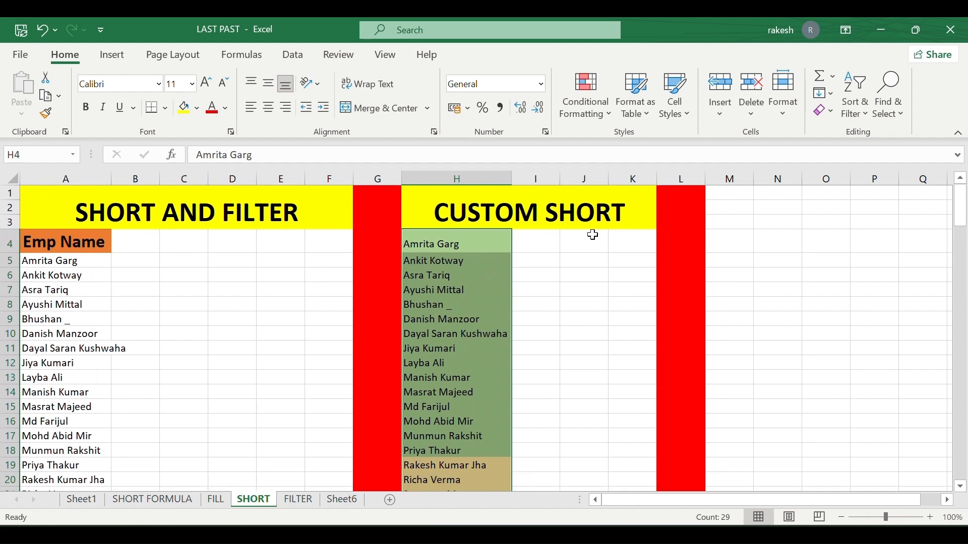
{"action": "scroll", "coordinate": [493, 335], "scroll_direction": "down", "scroll_amount": 5}
{"action": "scroll", "coordinate": [492, 338], "scroll_direction": "up", "scroll_amount": 5}
{"action": "scroll", "coordinate": [490, 338], "scroll_direction": "down", "scroll_amount": 1}
{"action": "left_click", "coordinate": [868, 116]}
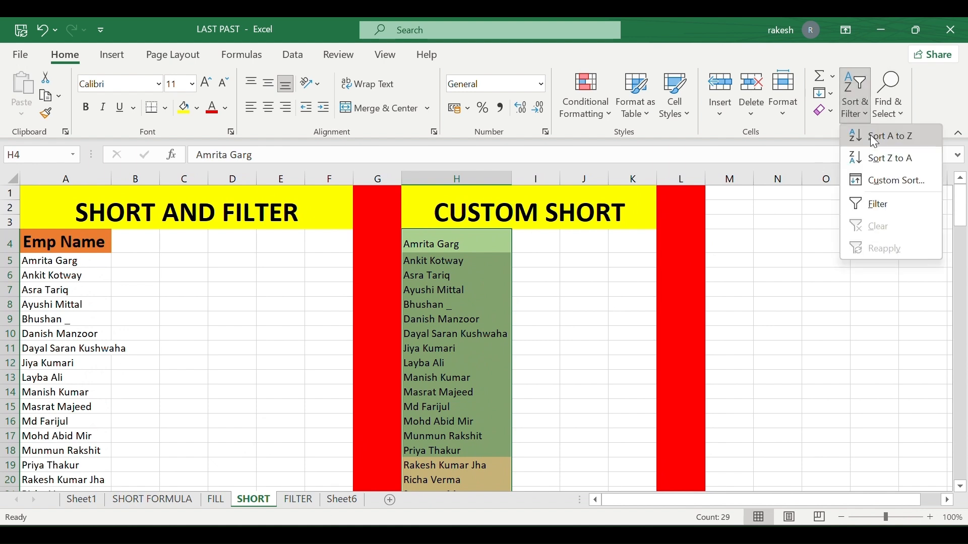
Custom-sort column H alone by Cell Color with red on top.
{"action": "left_click", "coordinate": [878, 177]}
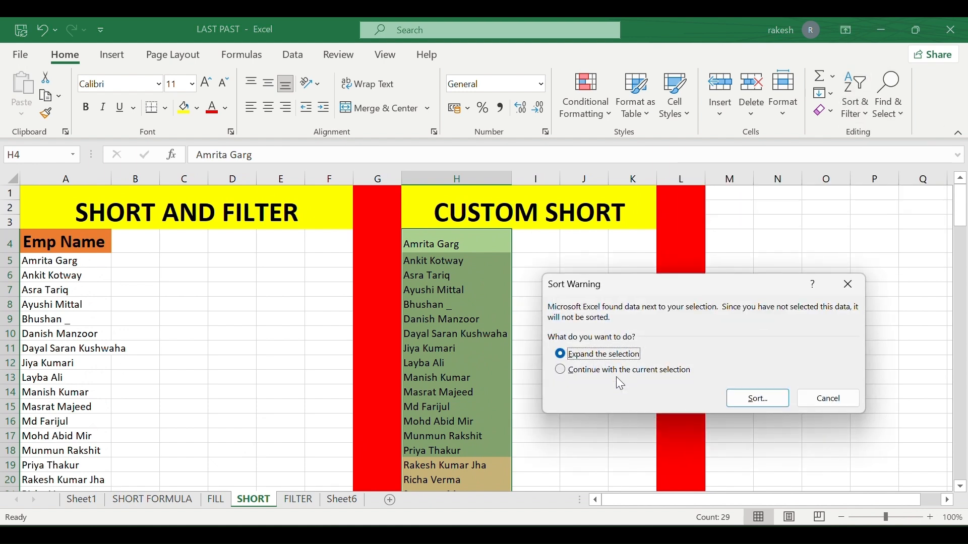
{"action": "left_click", "coordinate": [569, 378]}
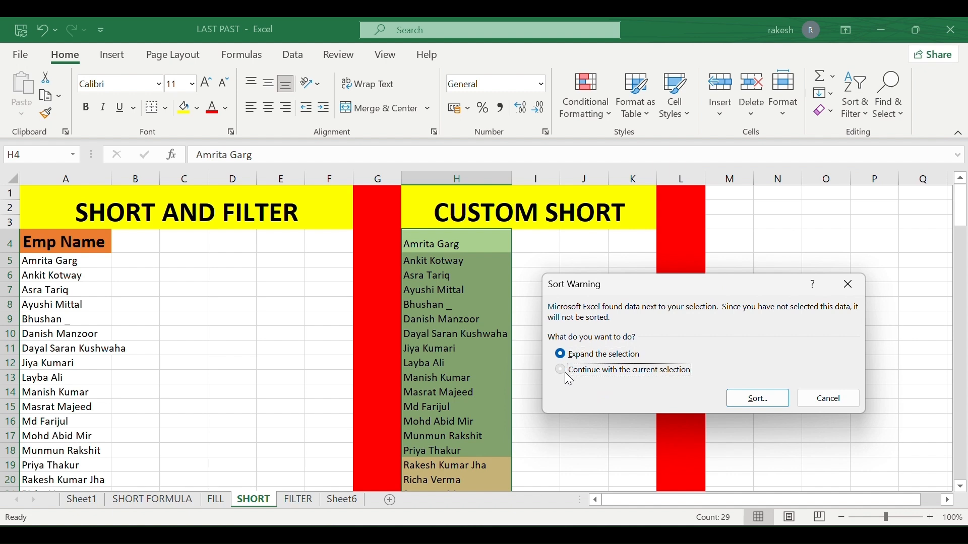
{"action": "left_click", "coordinate": [755, 399]}
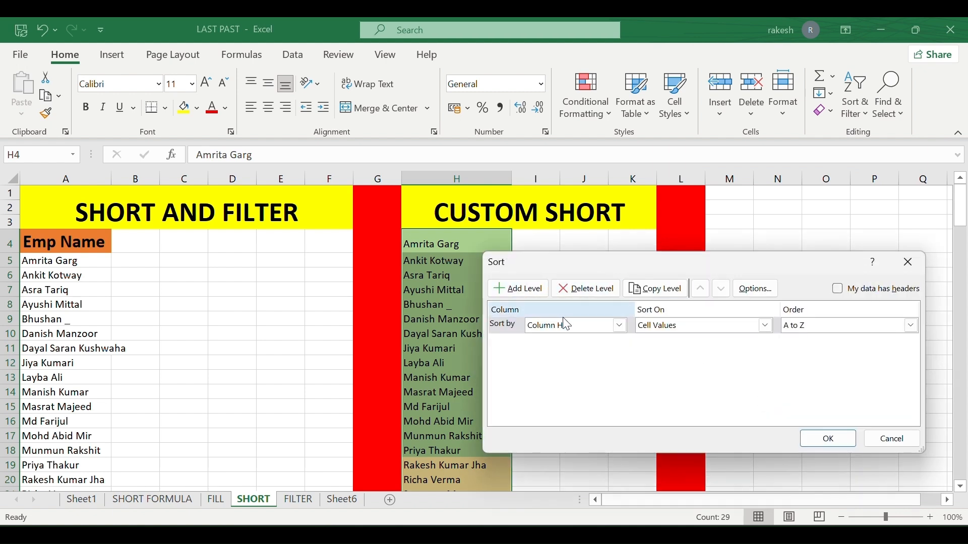
{"action": "left_click", "coordinate": [565, 326]}
{"action": "left_click", "coordinate": [645, 326]}
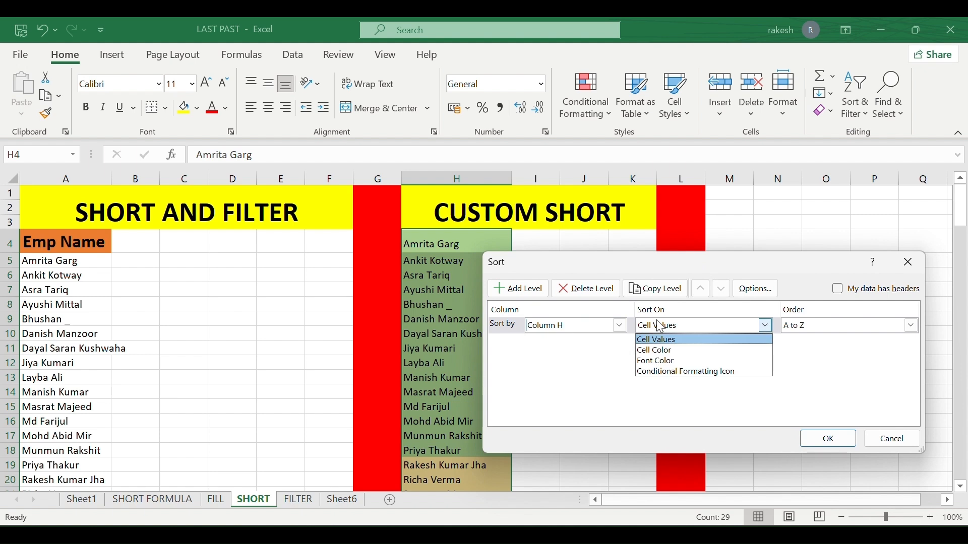
{"action": "left_click", "coordinate": [666, 355]}
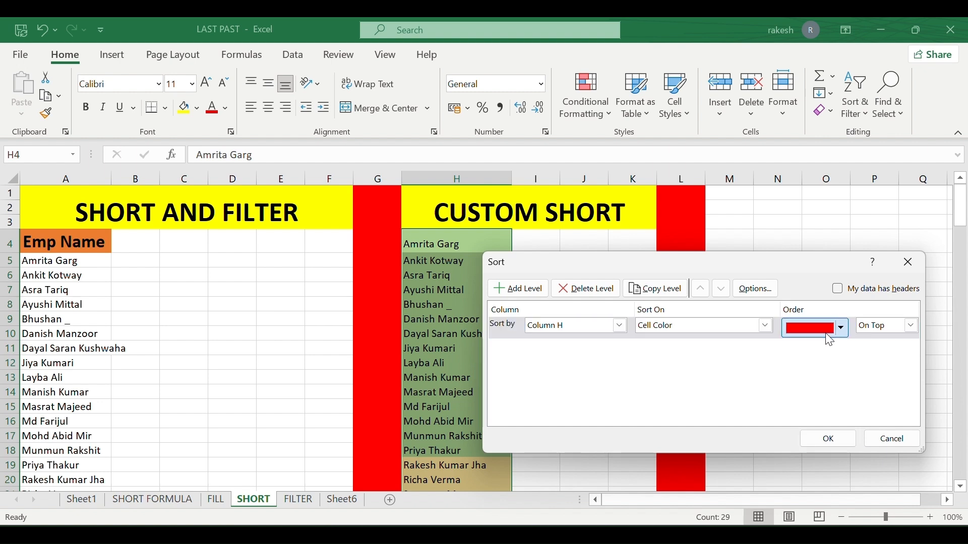
{"action": "left_click", "coordinate": [842, 328]}
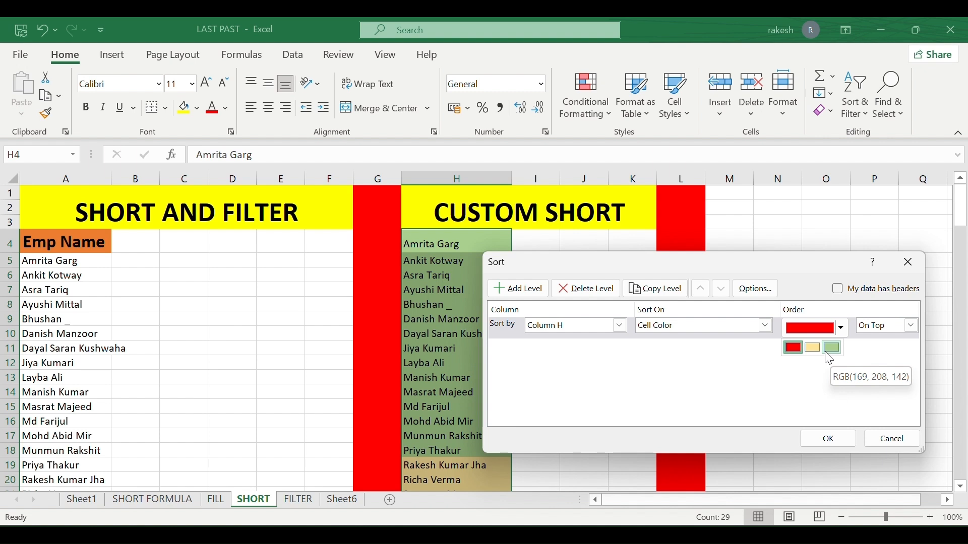
{"action": "left_click", "coordinate": [793, 348]}
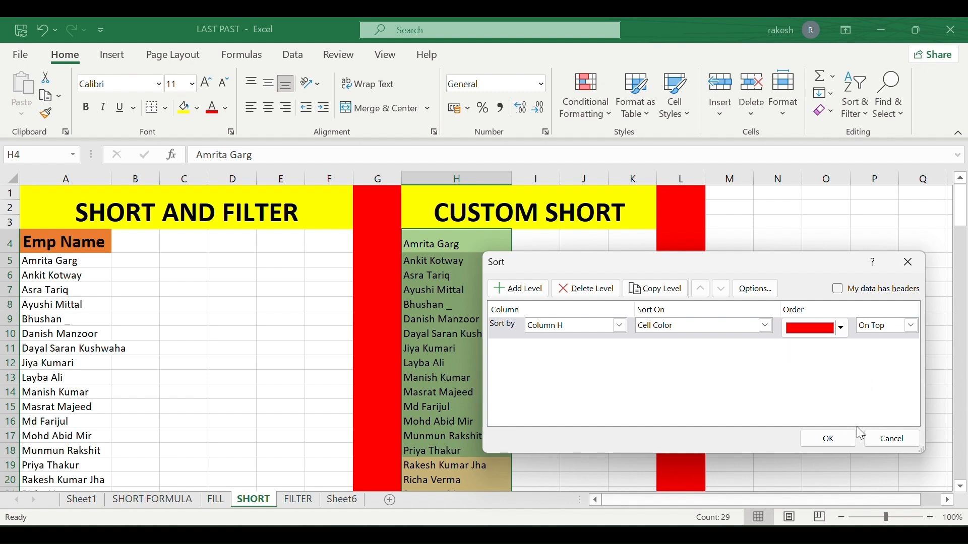
{"action": "left_click", "coordinate": [829, 438]}
Select the four red-filled names in H4:H7 and check the sort options without changing anything.
{"action": "left_click", "coordinate": [476, 366]}
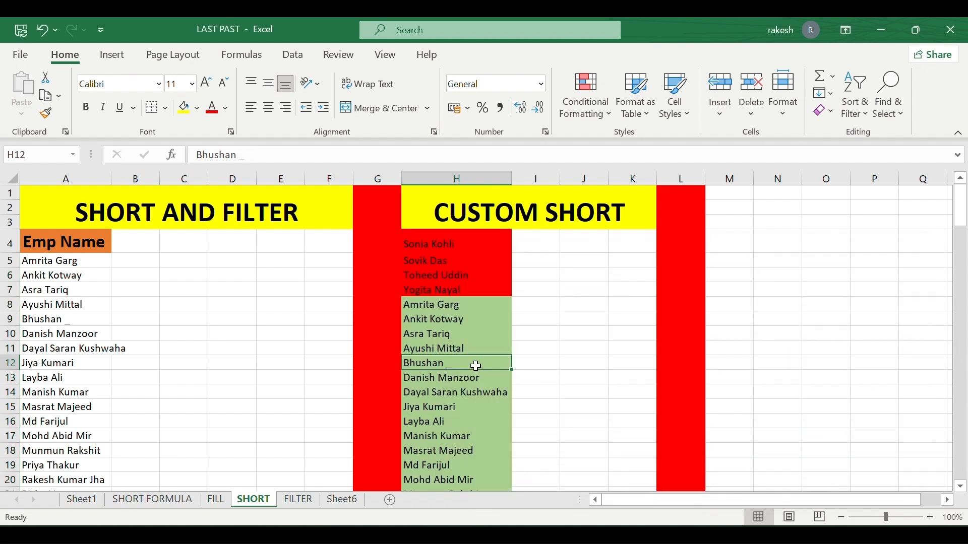
{"action": "left_click_drag", "start_coordinate": [441, 246], "coordinate": [442, 275]}
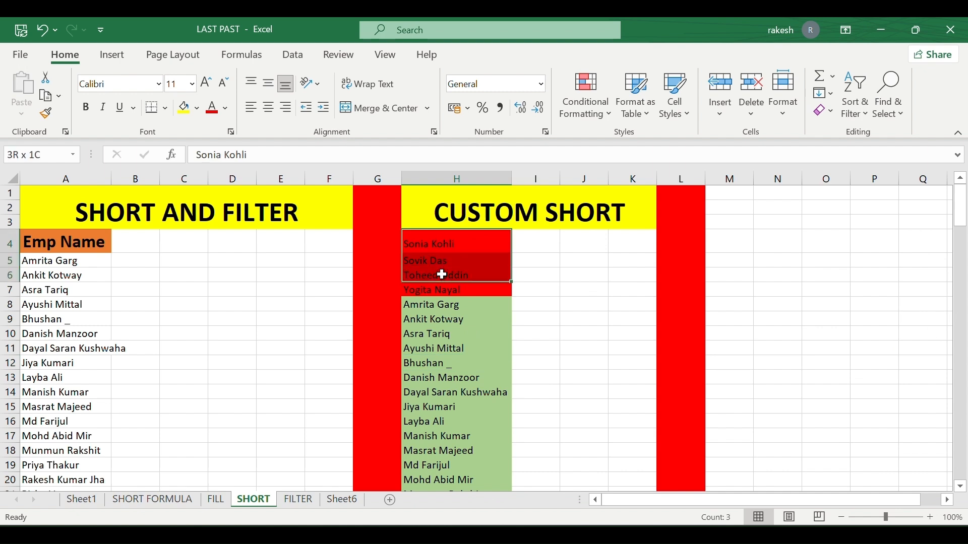
{"action": "left_click", "coordinate": [442, 275]}
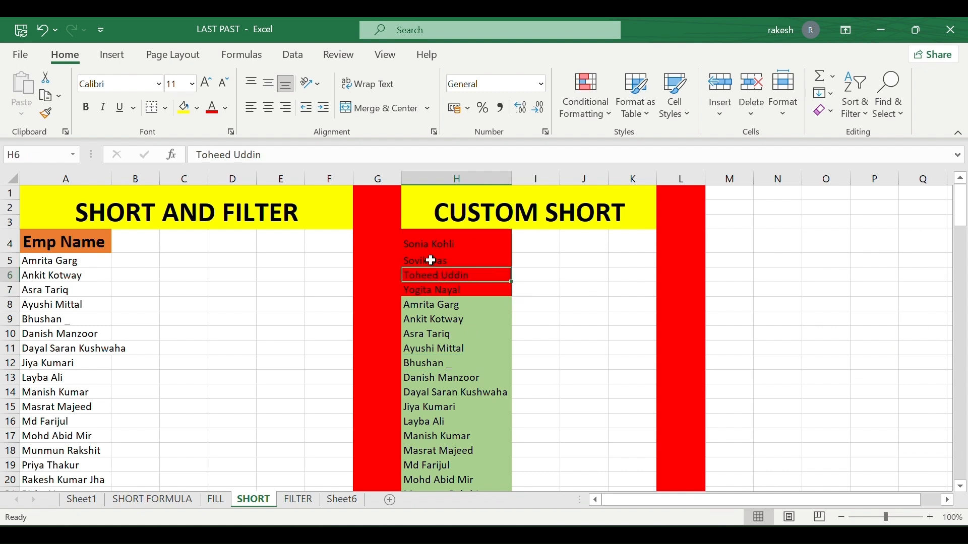
{"action": "left_click_drag", "start_coordinate": [429, 249], "coordinate": [432, 287]}
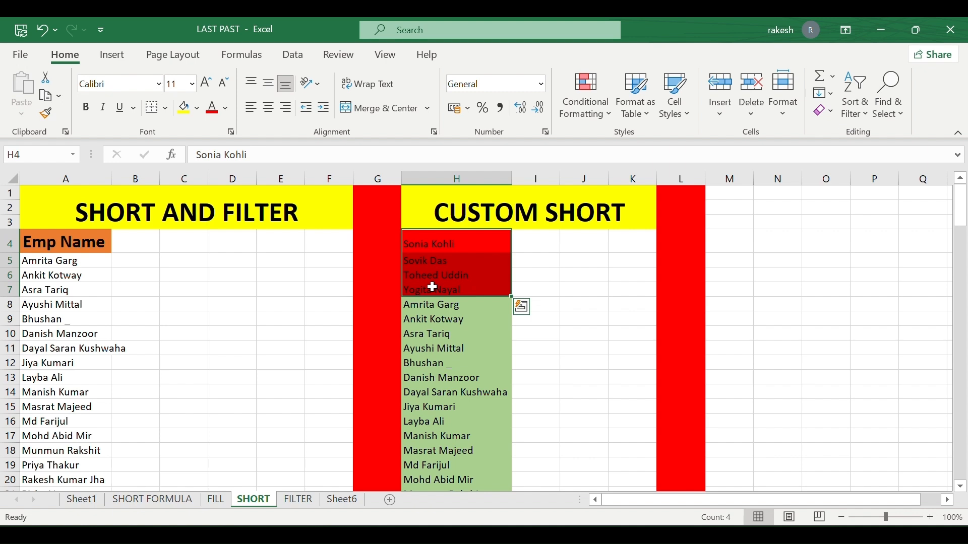
{"action": "left_click", "coordinate": [432, 287]}
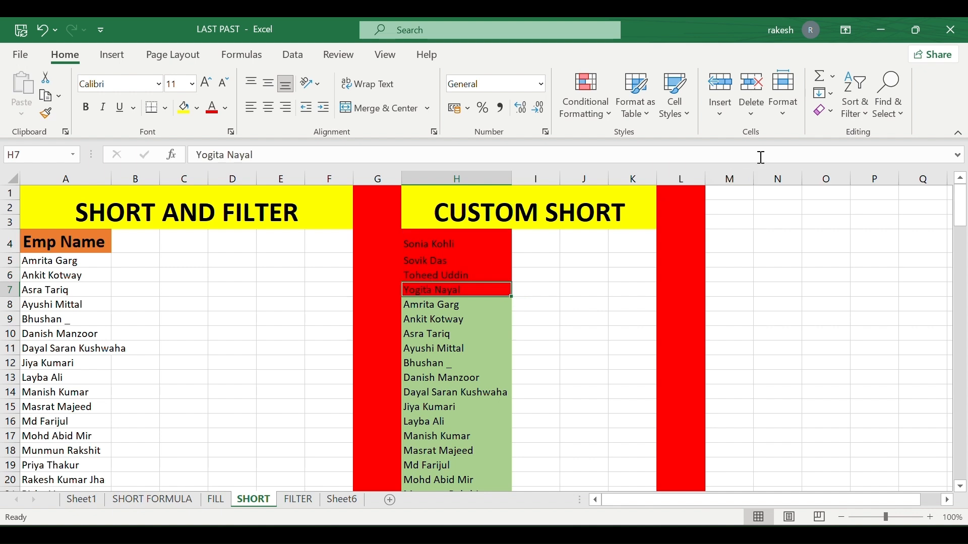
{"action": "left_click", "coordinate": [855, 113]}
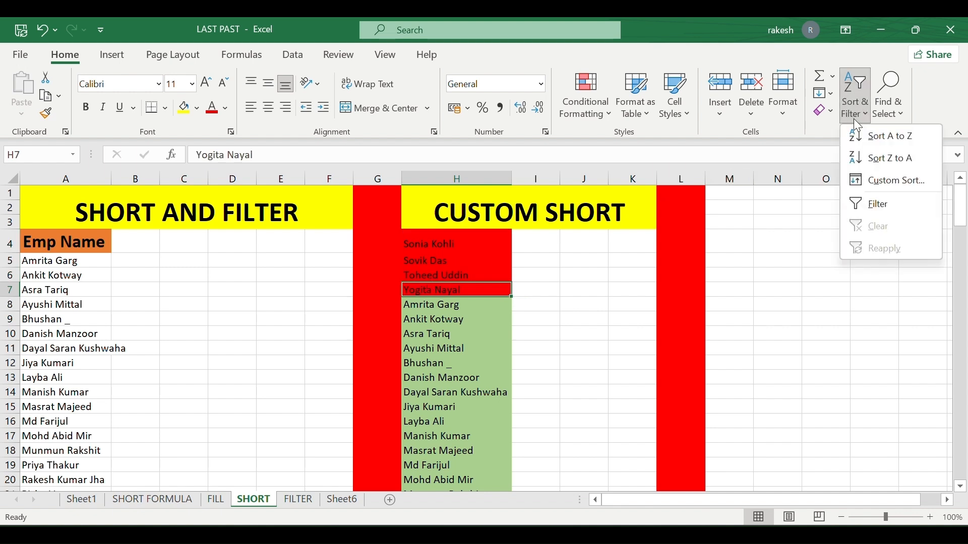
{"action": "left_click", "coordinate": [373, 358]}
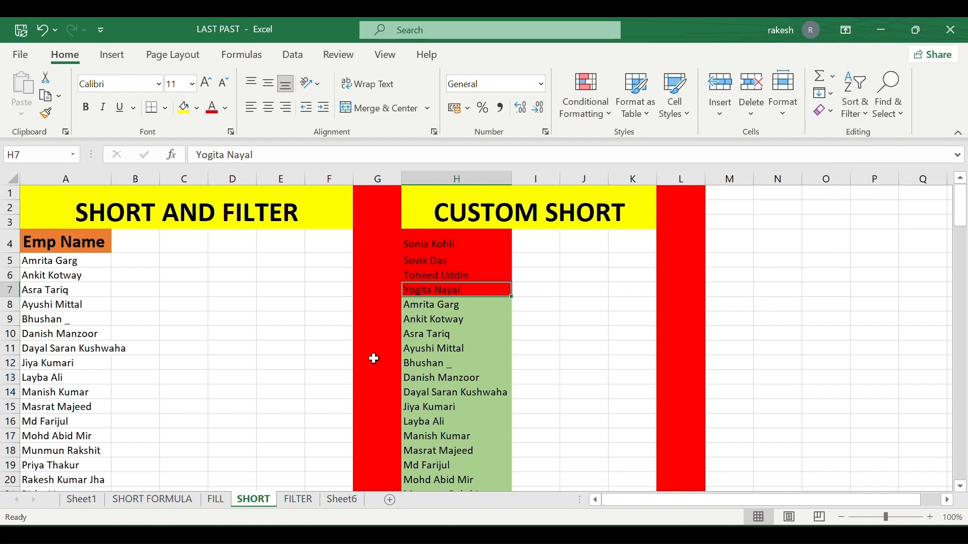
On the FILTER sheet, select the agent shift table from A4 and turn on Filter.
{"action": "left_click", "coordinate": [296, 499]}
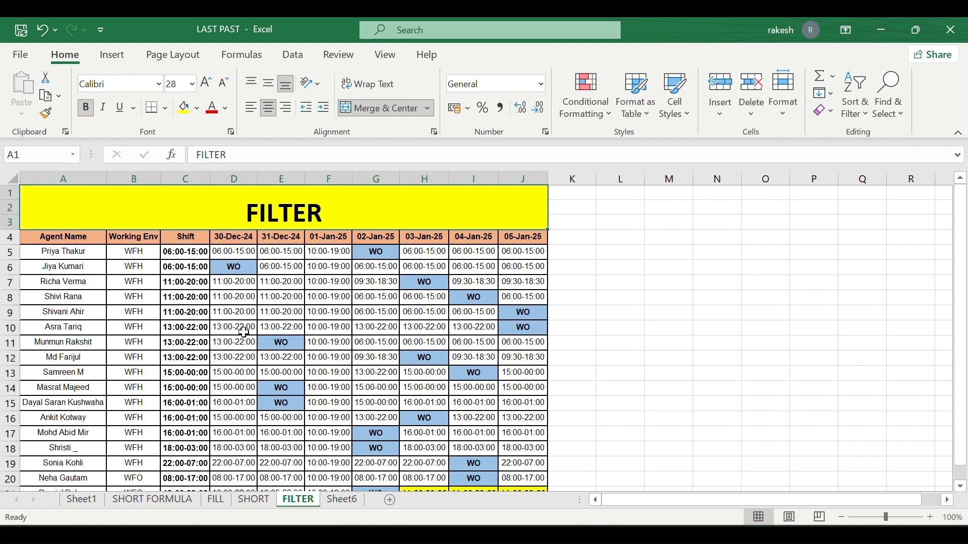
{"action": "scroll", "coordinate": [244, 332], "scroll_direction": "down", "scroll_amount": 6}
{"action": "scroll", "coordinate": [244, 333], "scroll_direction": "up", "scroll_amount": 4}
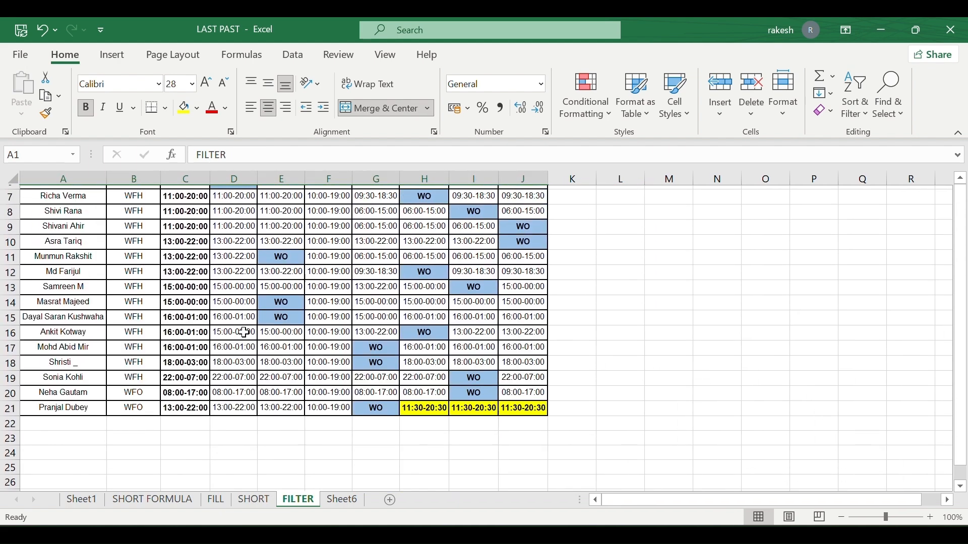
{"action": "scroll", "coordinate": [244, 333], "scroll_direction": "up", "scroll_amount": 2}
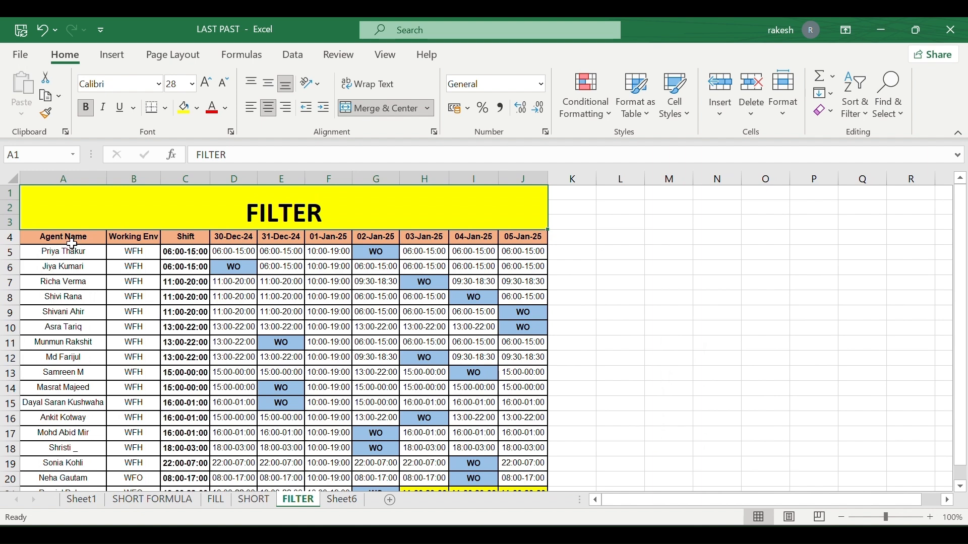
{"action": "left_click", "coordinate": [41, 234]}
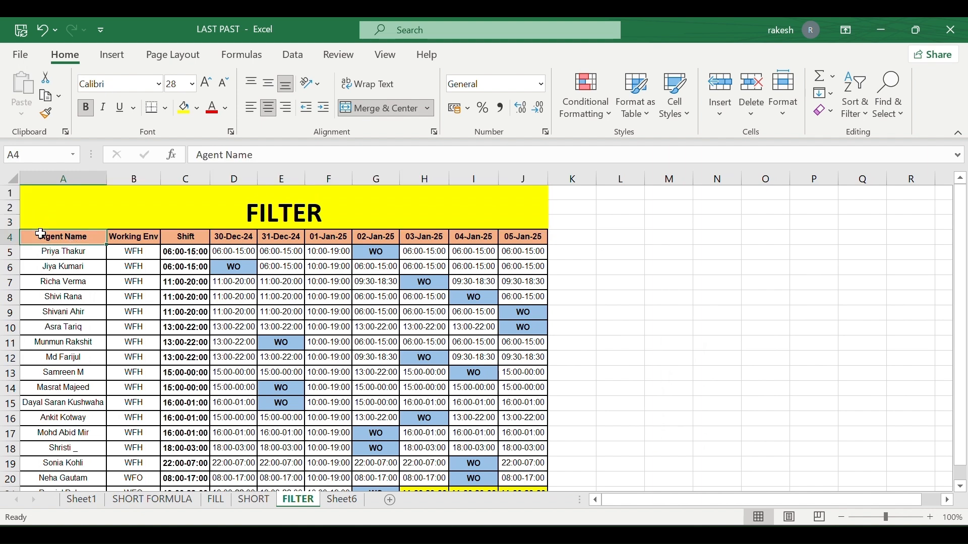
{"action": "key", "text": "ctrl+shift+Right"}
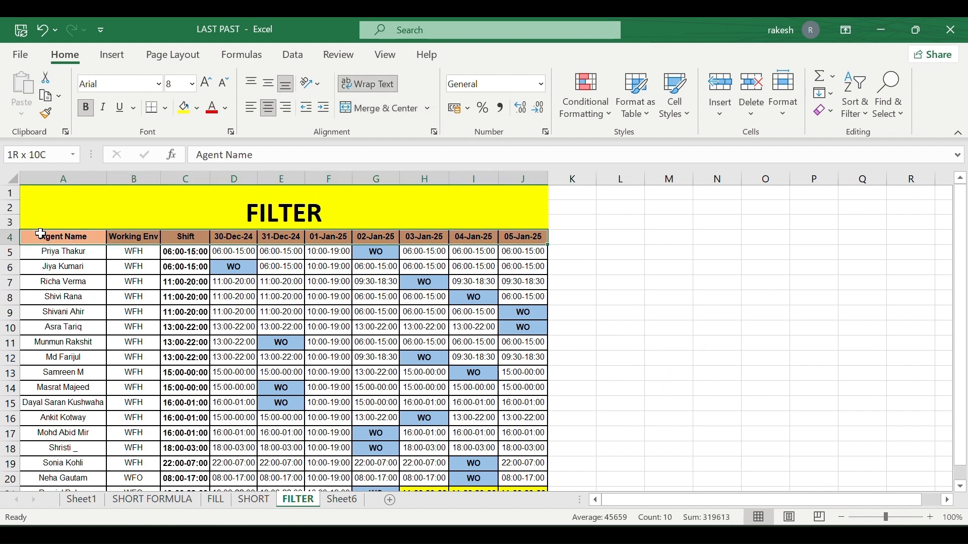
{"action": "key", "text": "ctrl+shift+Down"}
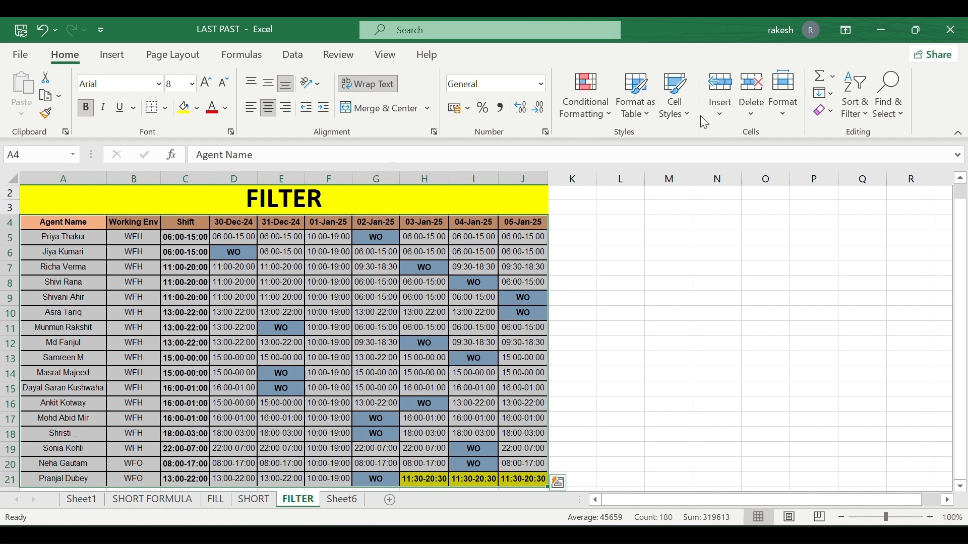
{"action": "left_click", "coordinate": [864, 93]}
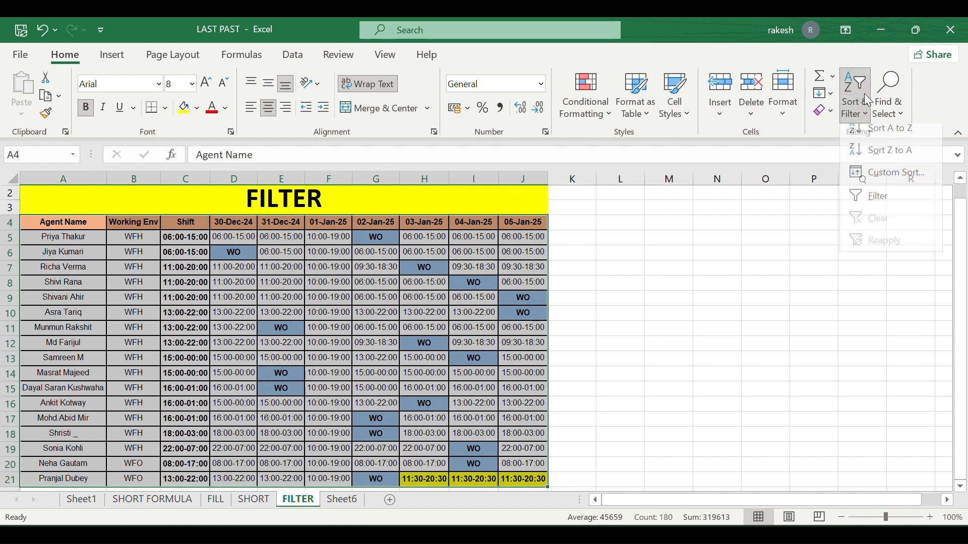
{"action": "left_click", "coordinate": [868, 200]}
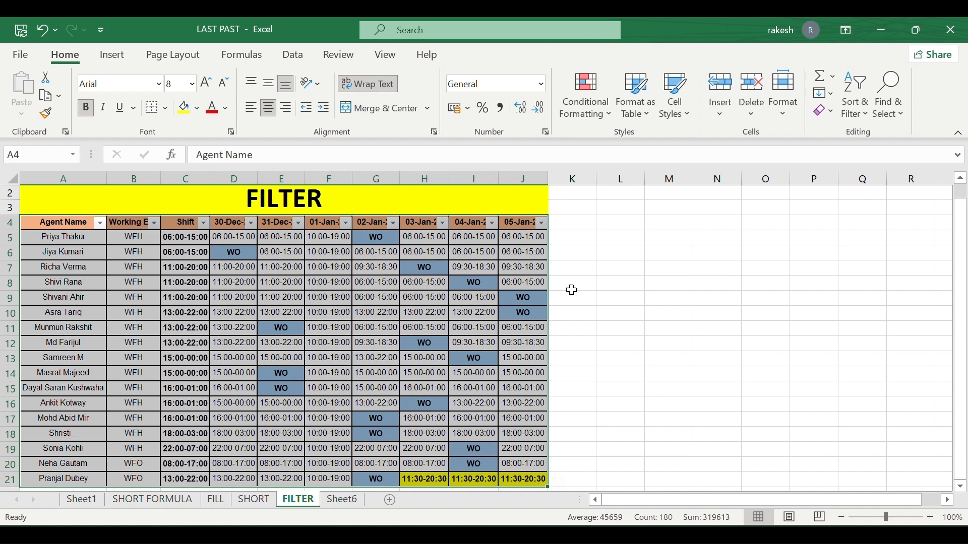
{"action": "left_click", "coordinate": [570, 289]}
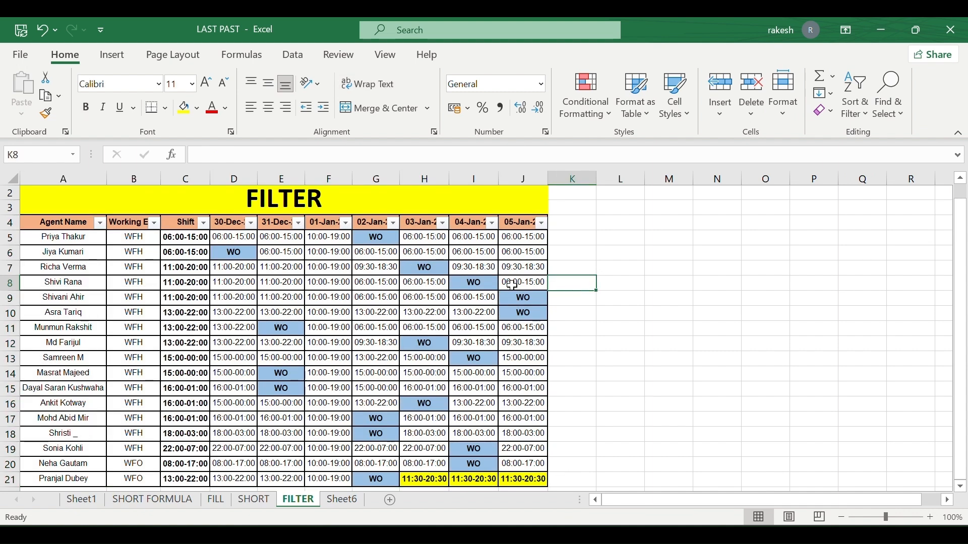
{"action": "left_click", "coordinate": [100, 222]}
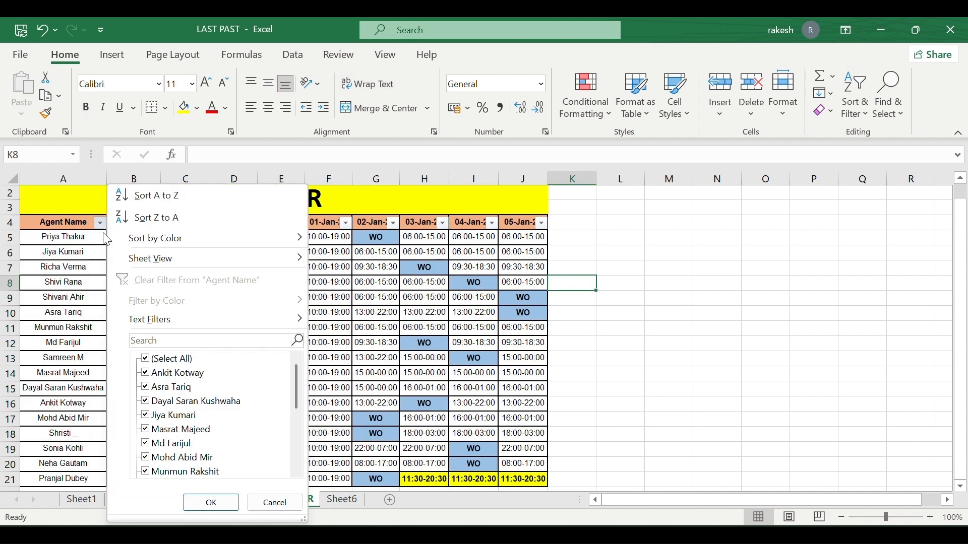
{"action": "left_click", "coordinate": [153, 343]}
{"action": "type", "text": "richa"}
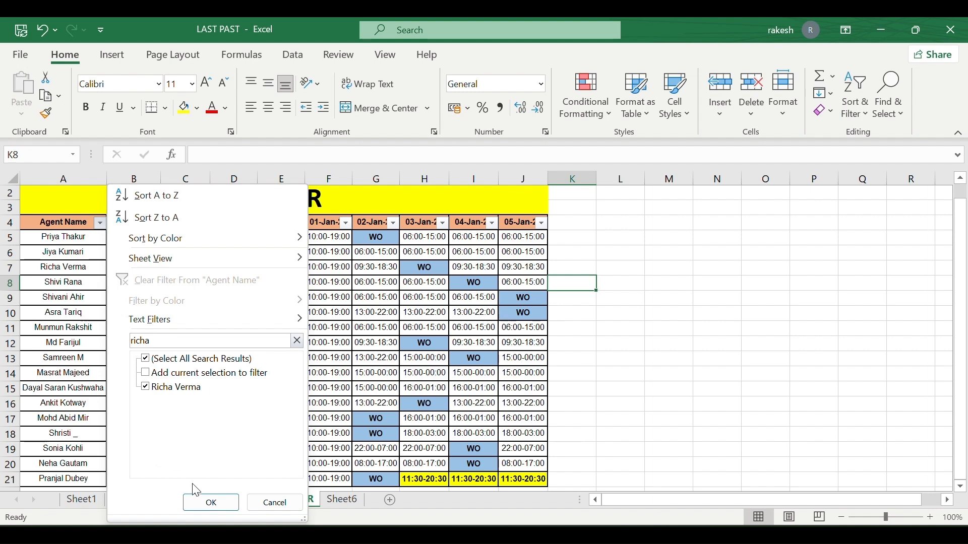
{"action": "left_click", "coordinate": [197, 499]}
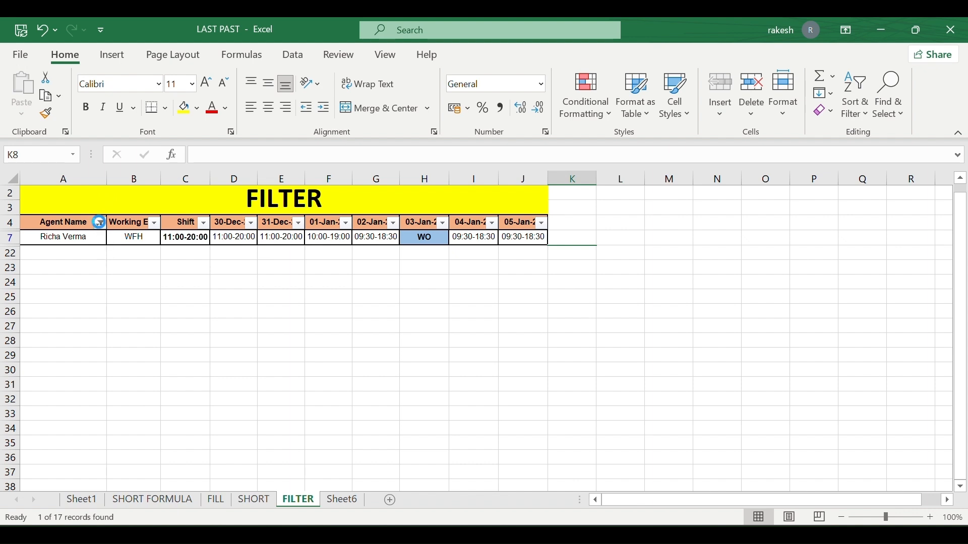
{"action": "left_click", "coordinate": [101, 223]}
{"action": "mouse_move", "coordinate": [143, 315]}
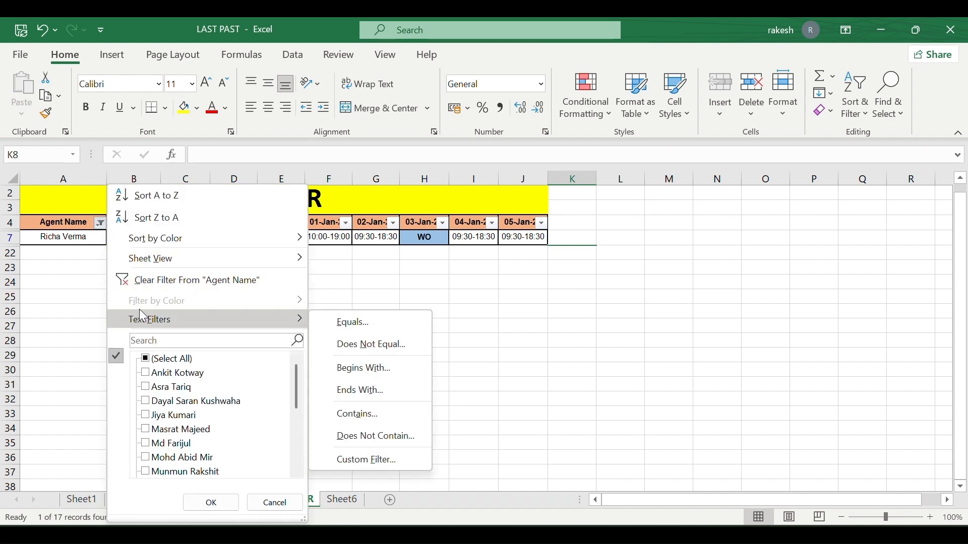
{"action": "left_click", "coordinate": [171, 280]}
{"action": "scroll", "coordinate": [173, 282], "scroll_direction": "up", "scroll_amount": 1}
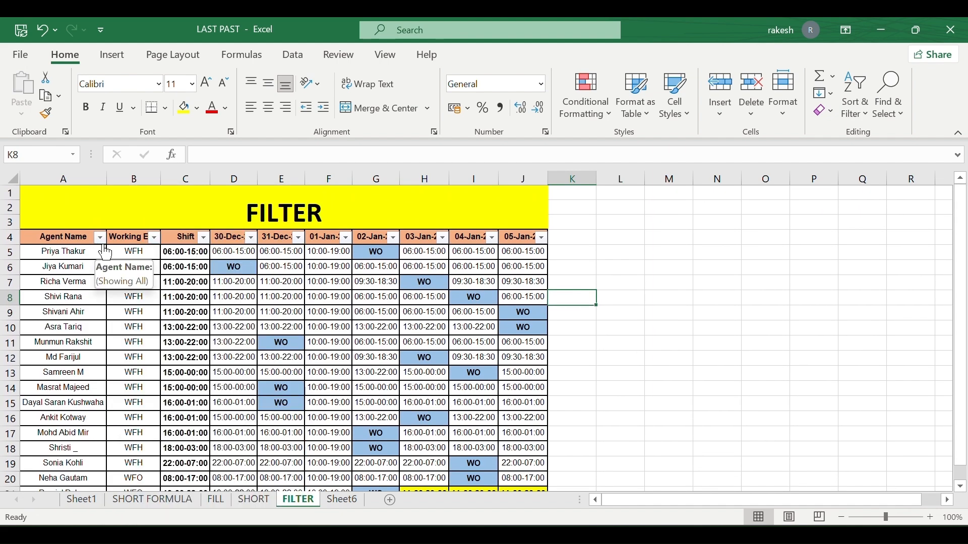
Filter Working Env to exclude WFO, then clear the Working Env filter again.
{"action": "left_click", "coordinate": [154, 238]}
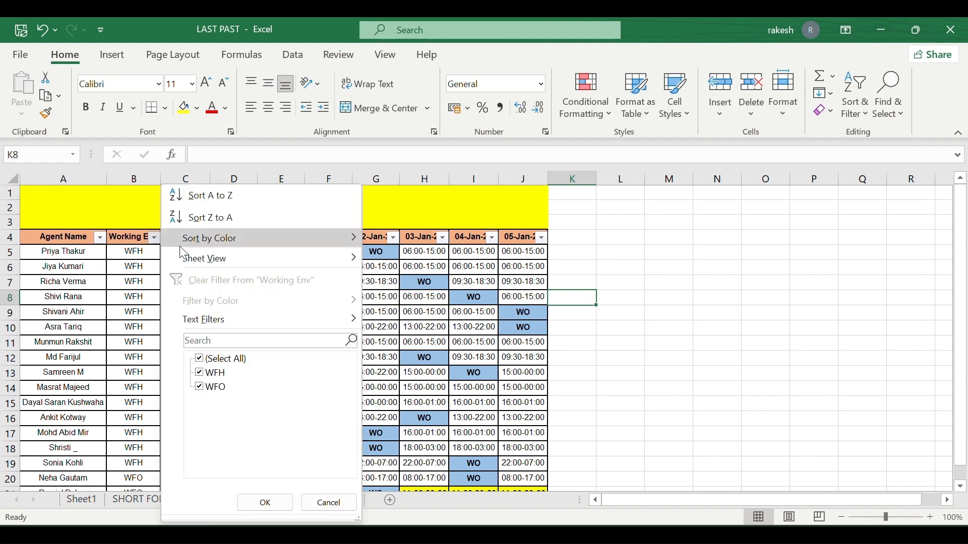
{"action": "left_click", "coordinate": [199, 388]}
{"action": "left_click", "coordinate": [200, 388]}
{"action": "left_click", "coordinate": [266, 504]}
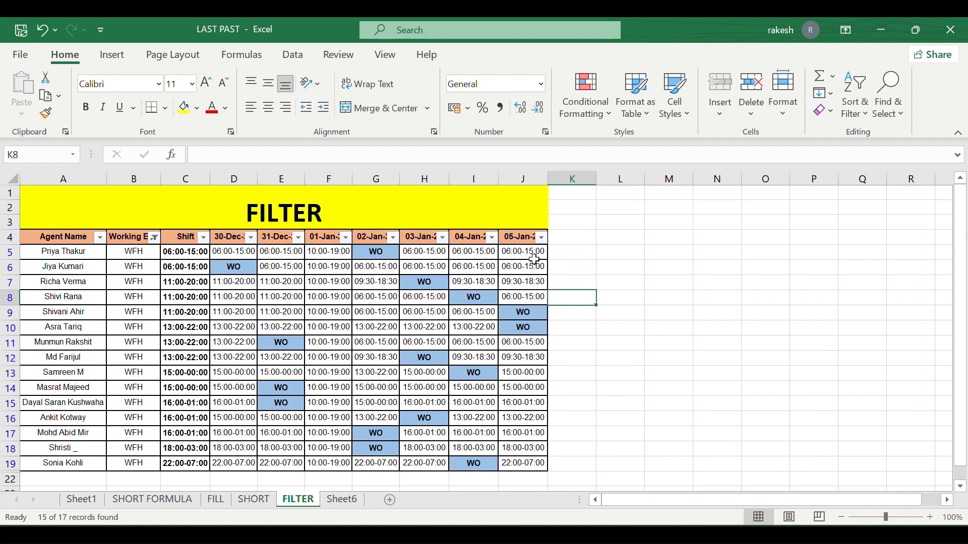
{"action": "left_click", "coordinate": [155, 239]}
{"action": "left_click", "coordinate": [212, 280]}
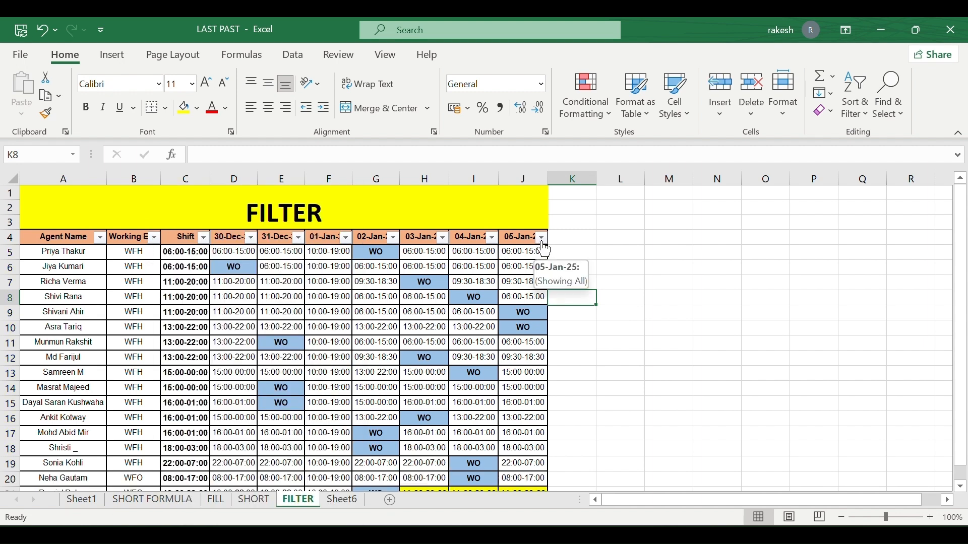
Filter the 05-Jan-25 column to only the 13:00-22:00 shift, then clear all filters.
{"action": "left_click", "coordinate": [541, 239]}
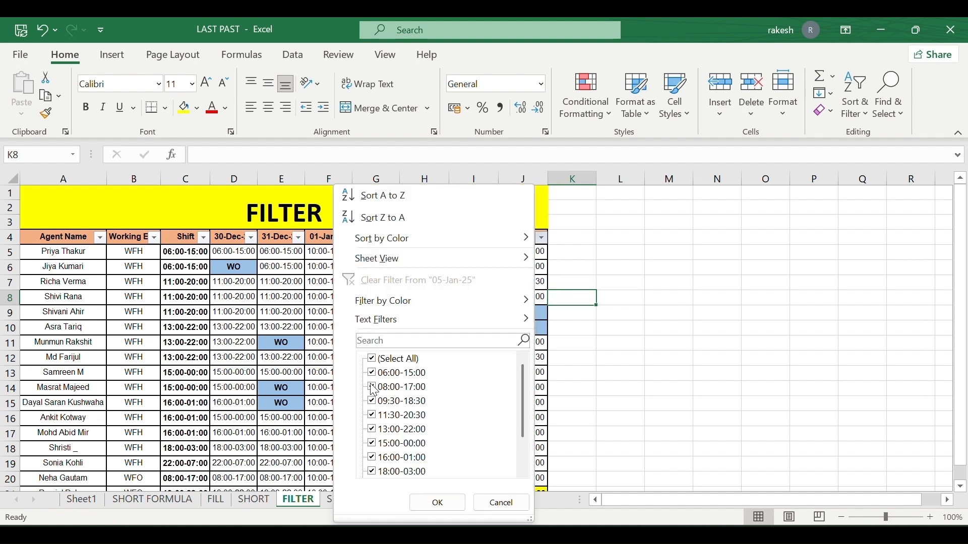
{"action": "left_click", "coordinate": [372, 359]}
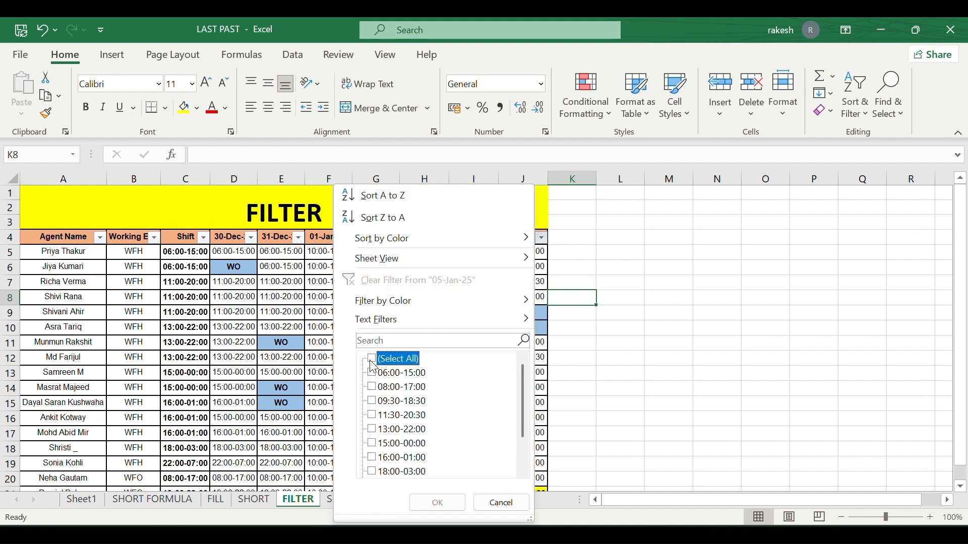
{"action": "left_click", "coordinate": [371, 429]}
{"action": "left_click", "coordinate": [446, 502]}
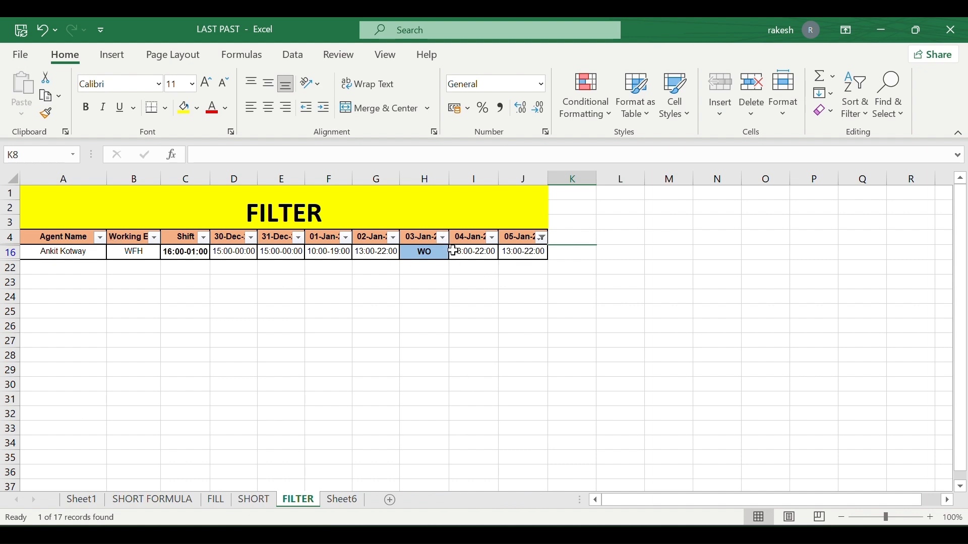
{"action": "left_click", "coordinate": [855, 95]}
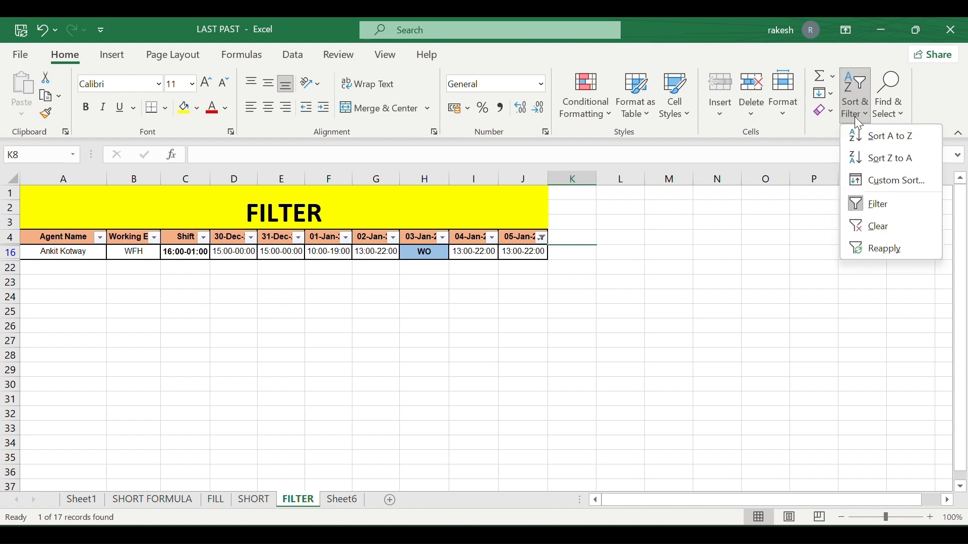
{"action": "left_click", "coordinate": [886, 226]}
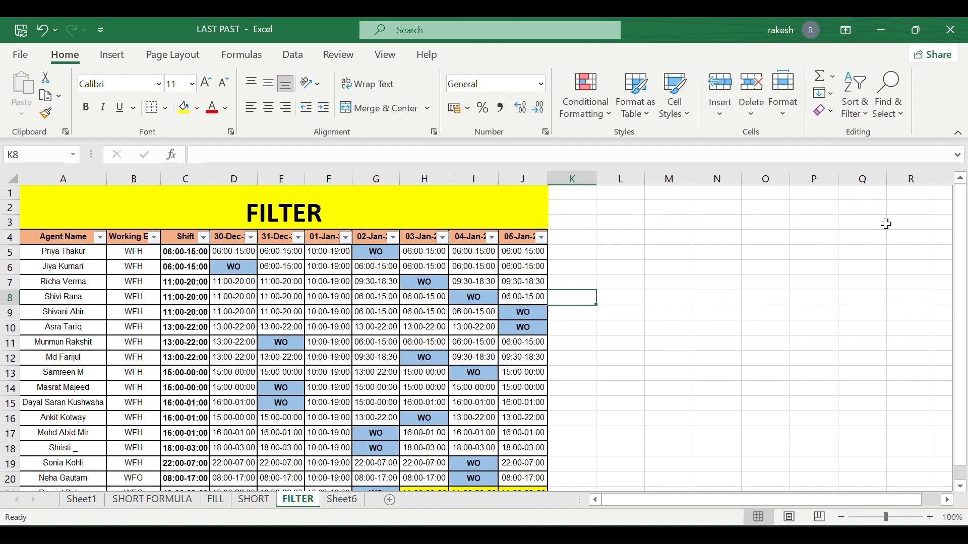
Filter Agent Name by searching 'mas' and reapply the filter.
{"action": "left_click", "coordinate": [857, 101]}
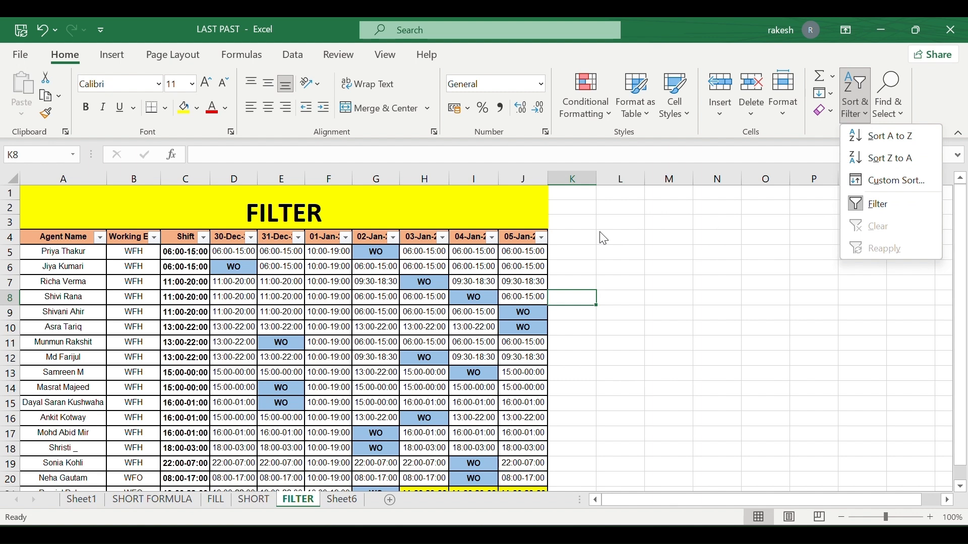
{"action": "left_click", "coordinate": [238, 290]}
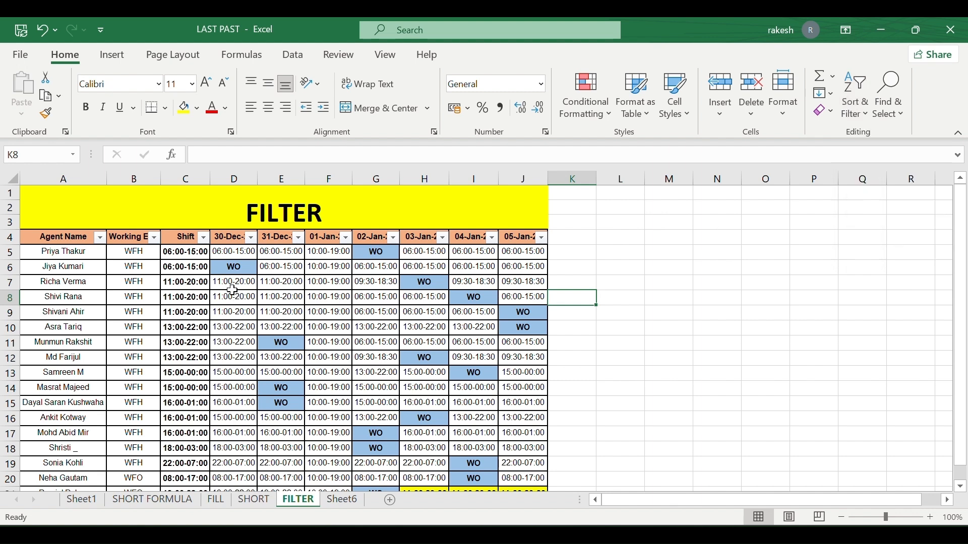
{"action": "left_click", "coordinate": [100, 238]}
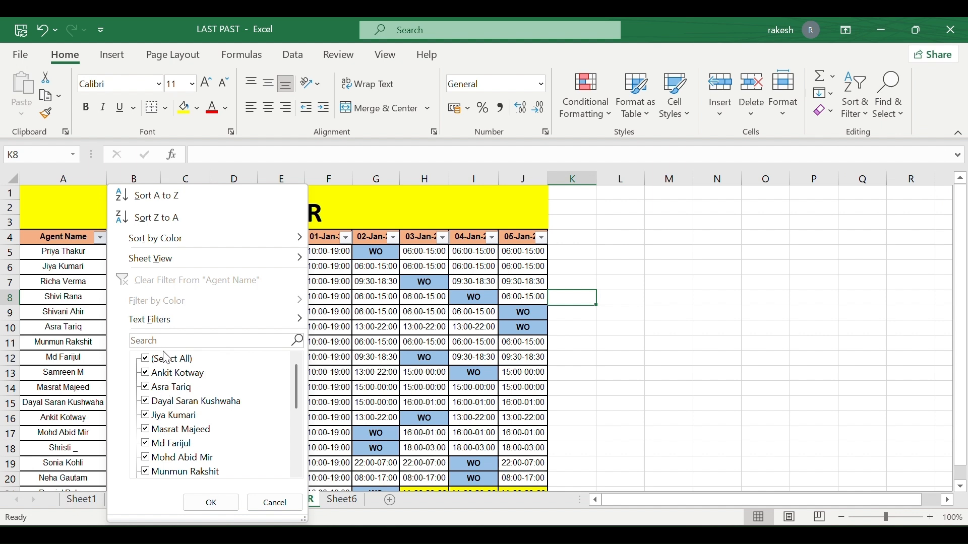
{"action": "left_click", "coordinate": [172, 340]}
{"action": "type", "text": "mas"}
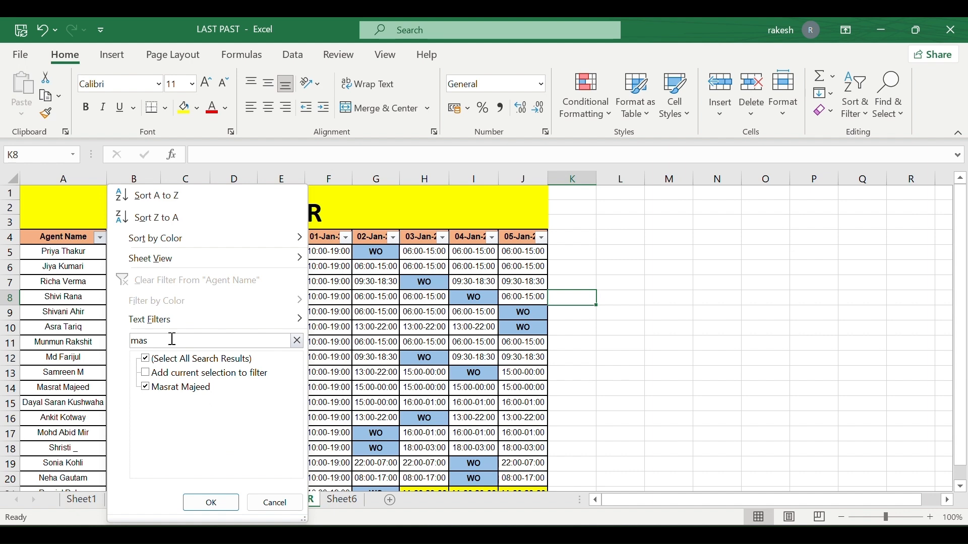
{"action": "left_click", "coordinate": [201, 507]}
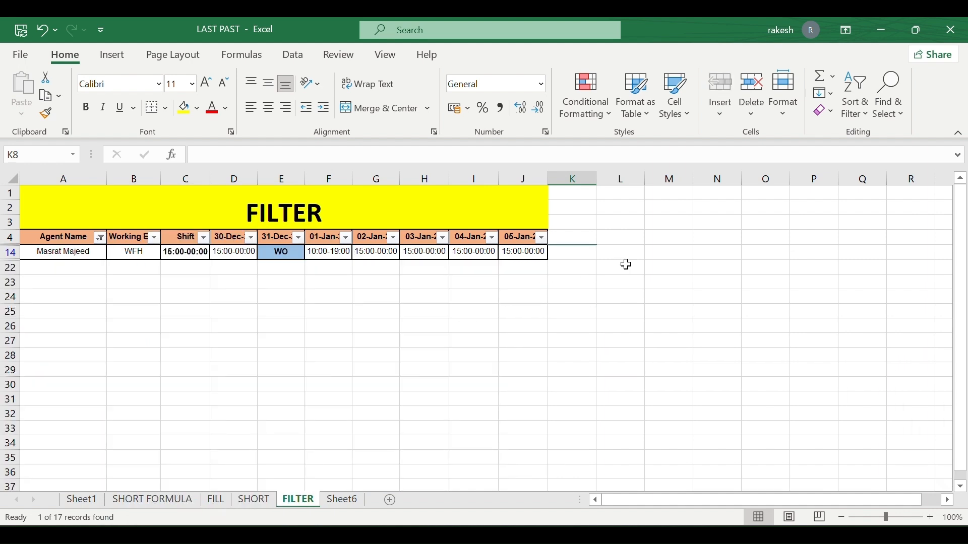
{"action": "left_click", "coordinate": [855, 95]}
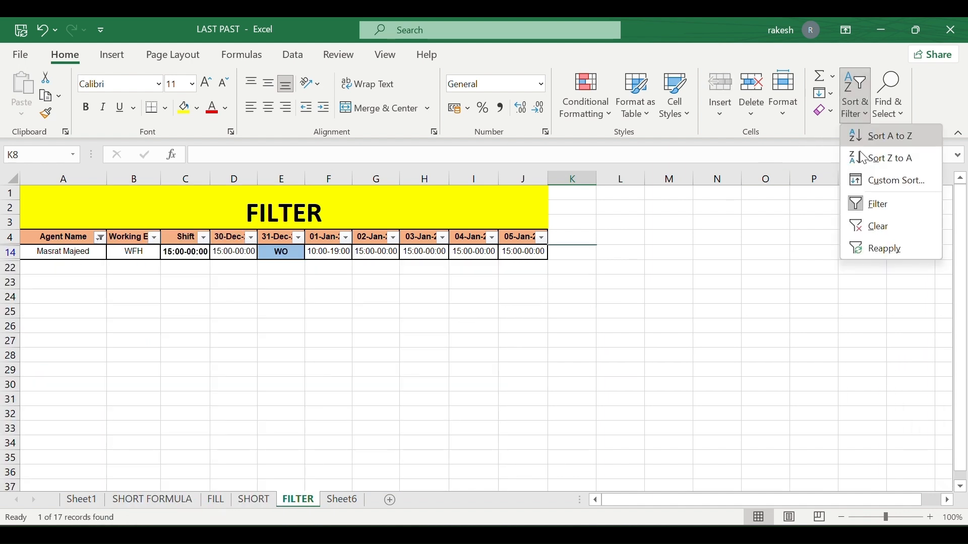
{"action": "left_click", "coordinate": [886, 247]}
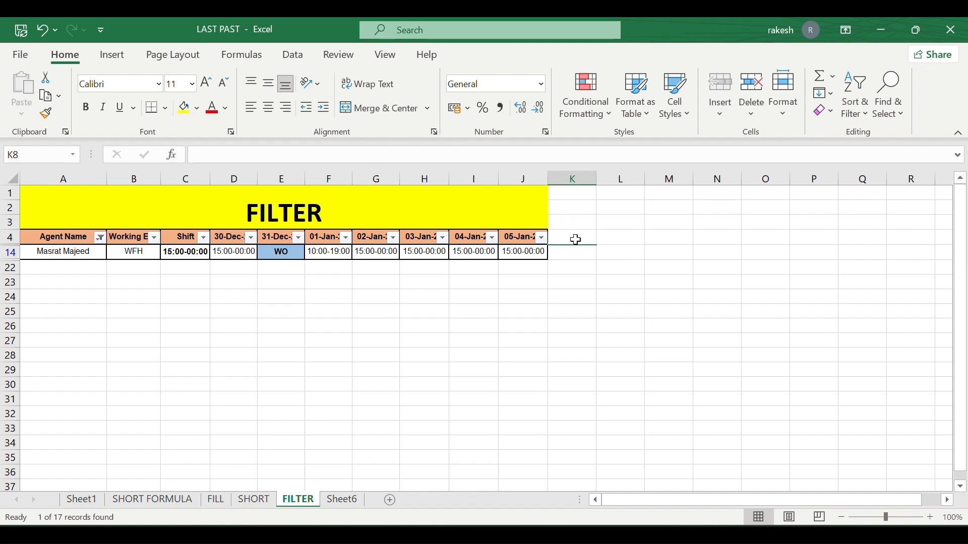
Recheck the Agent Name filter unchanged and reapply the filter once more.
{"action": "left_click", "coordinate": [101, 238]}
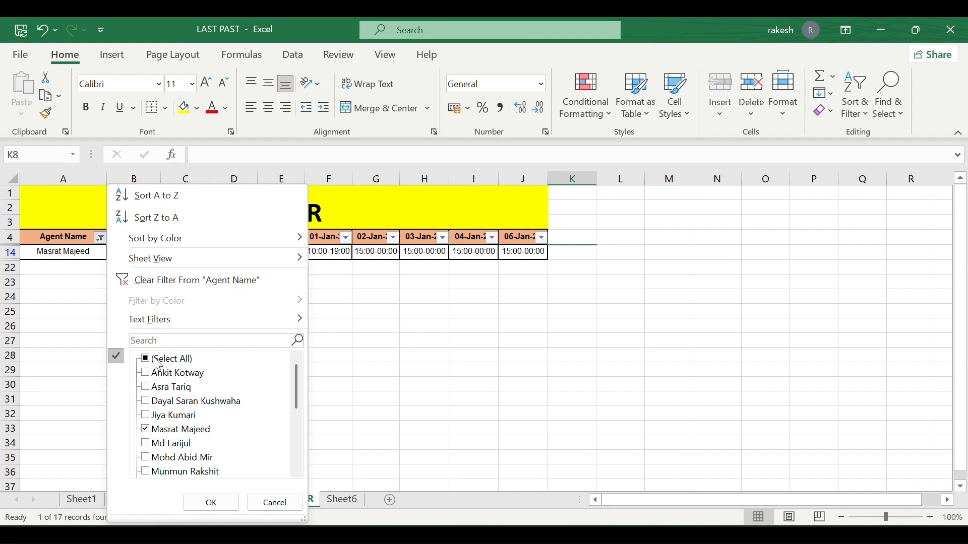
{"action": "left_click", "coordinate": [274, 502]}
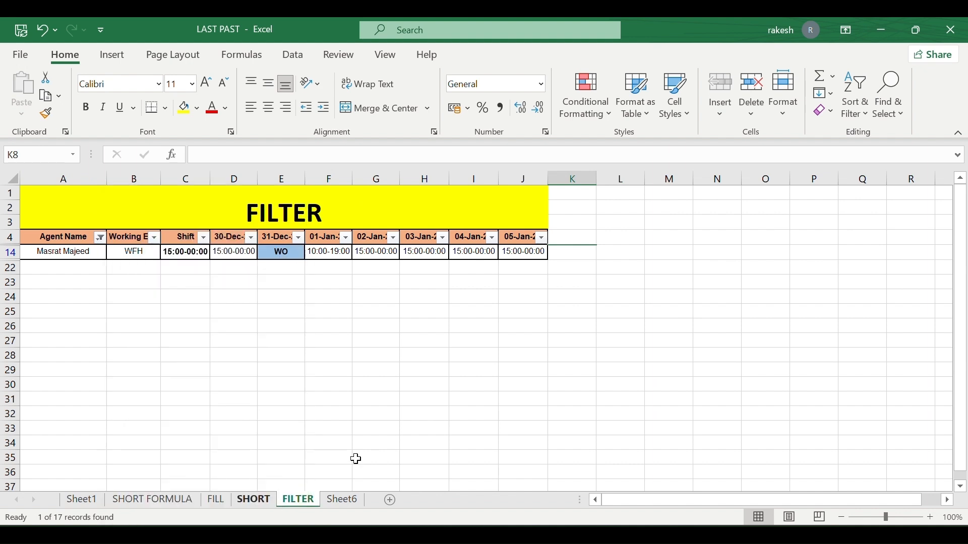
{"action": "left_click", "coordinate": [849, 112]}
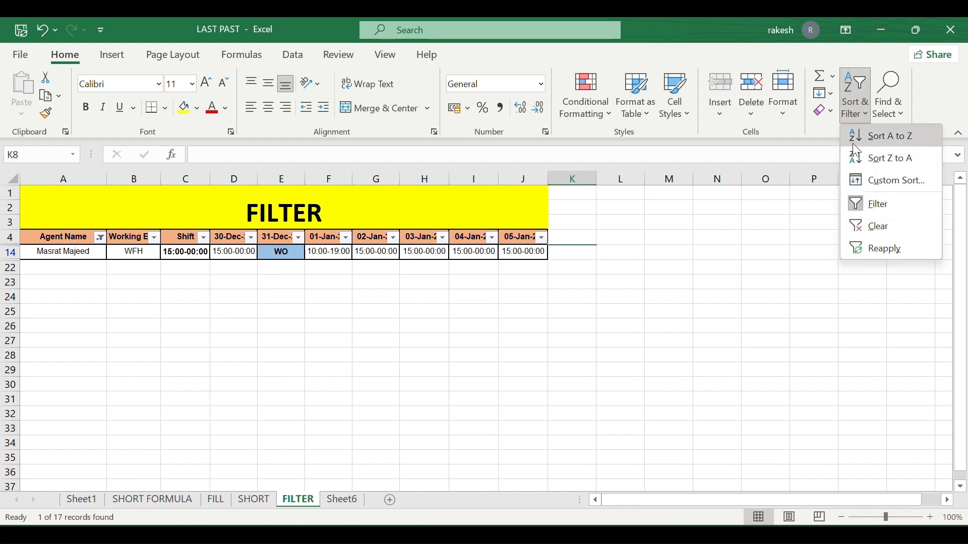
{"action": "left_click", "coordinate": [879, 255]}
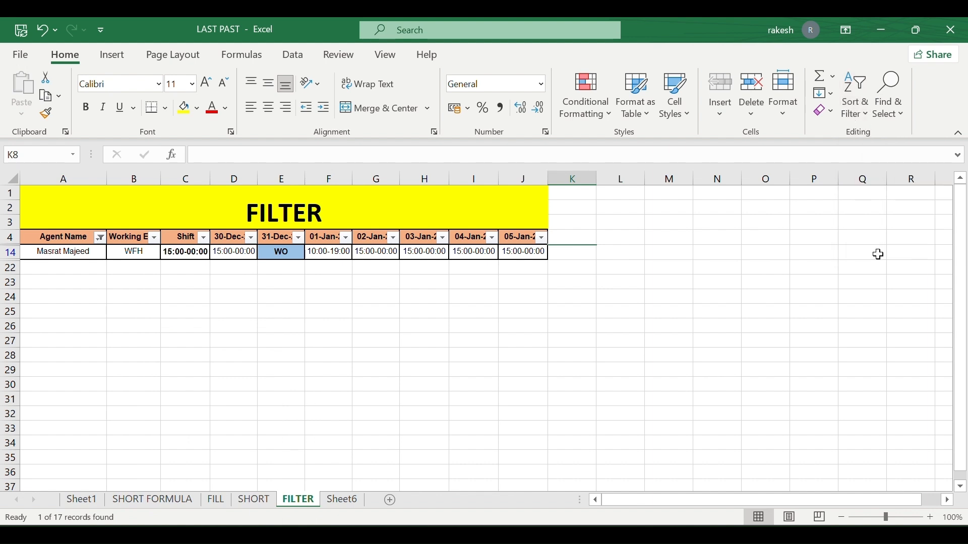
{"action": "left_click", "coordinate": [881, 115]}
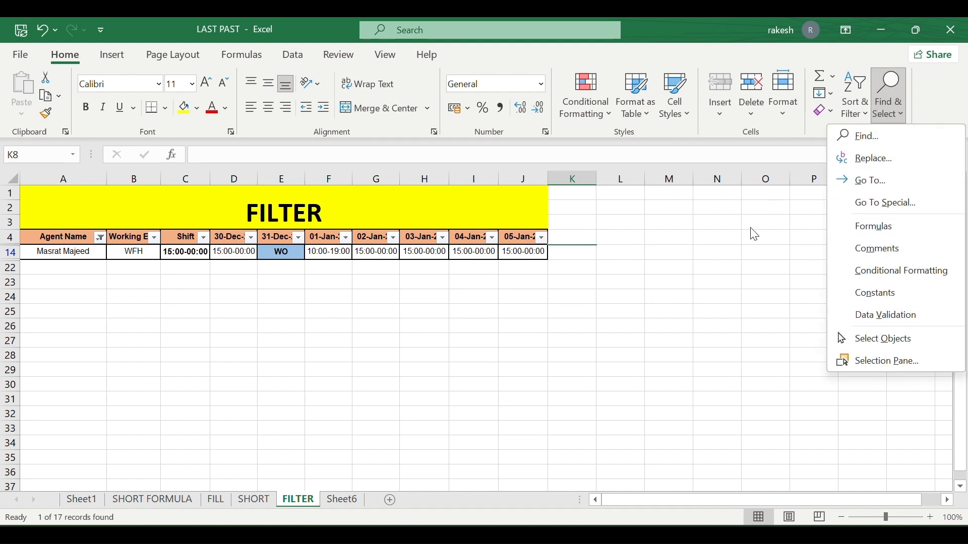
{"action": "left_click", "coordinate": [754, 247]}
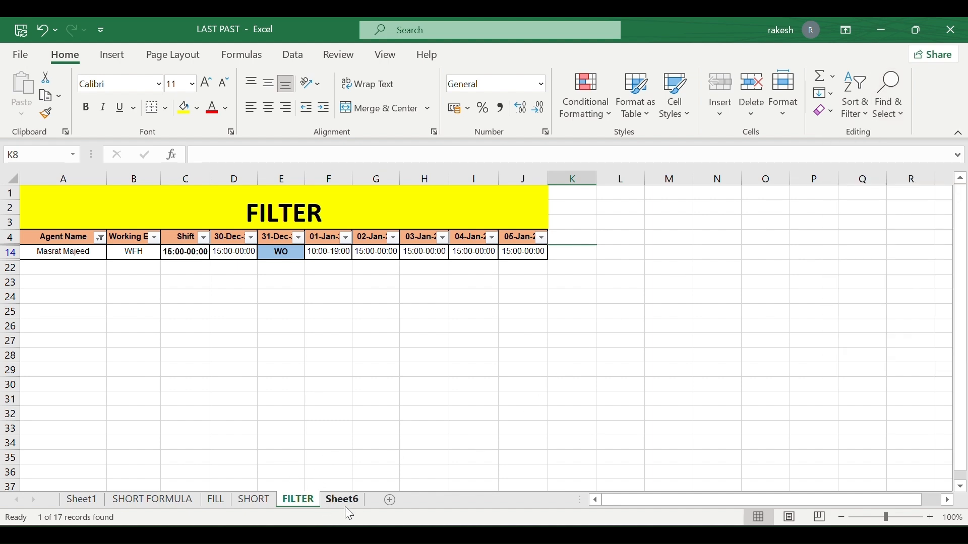
Move through the sheet tabs to Sheet6 and select cell B5.
{"action": "left_click", "coordinate": [259, 507]}
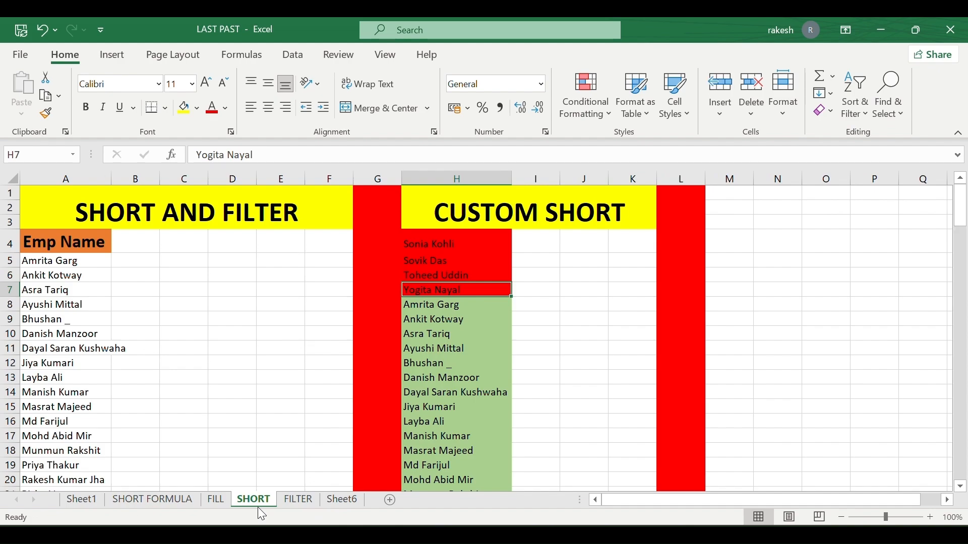
{"action": "left_click", "coordinate": [307, 503]}
{"action": "left_click", "coordinate": [341, 501]}
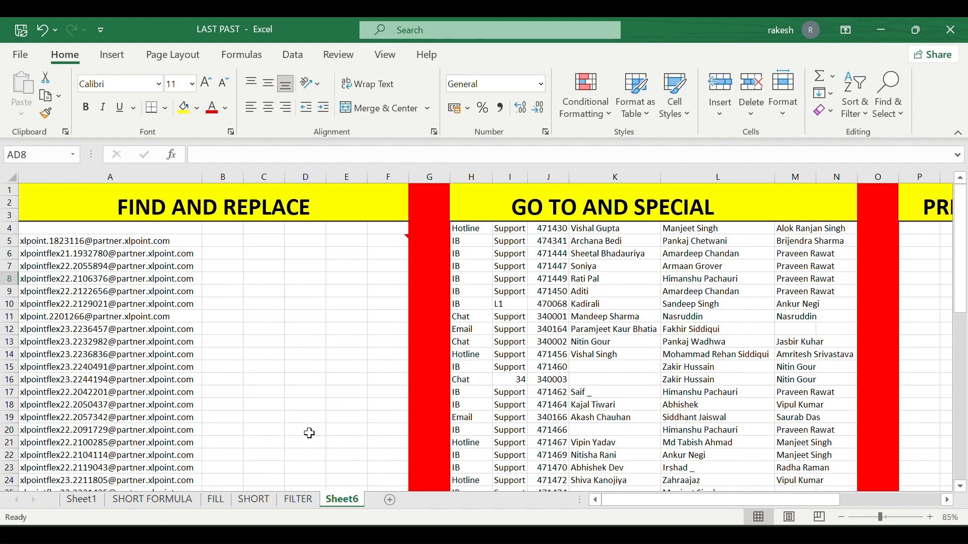
{"action": "scroll", "coordinate": [277, 349], "scroll_direction": "down", "scroll_amount": 3}
{"action": "scroll", "coordinate": [278, 349], "scroll_direction": "up", "scroll_amount": 3}
{"action": "scroll", "coordinate": [278, 348], "scroll_direction": "right", "scroll_amount": 5}
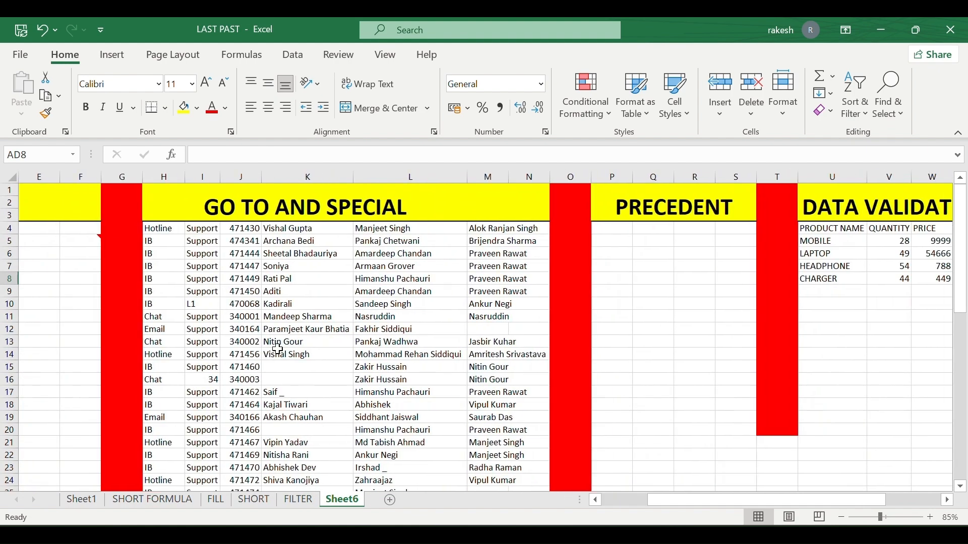
{"action": "scroll", "coordinate": [278, 349], "scroll_direction": "left", "scroll_amount": 5}
{"action": "scroll", "coordinate": [278, 349], "scroll_direction": "right", "scroll_amount": 1}
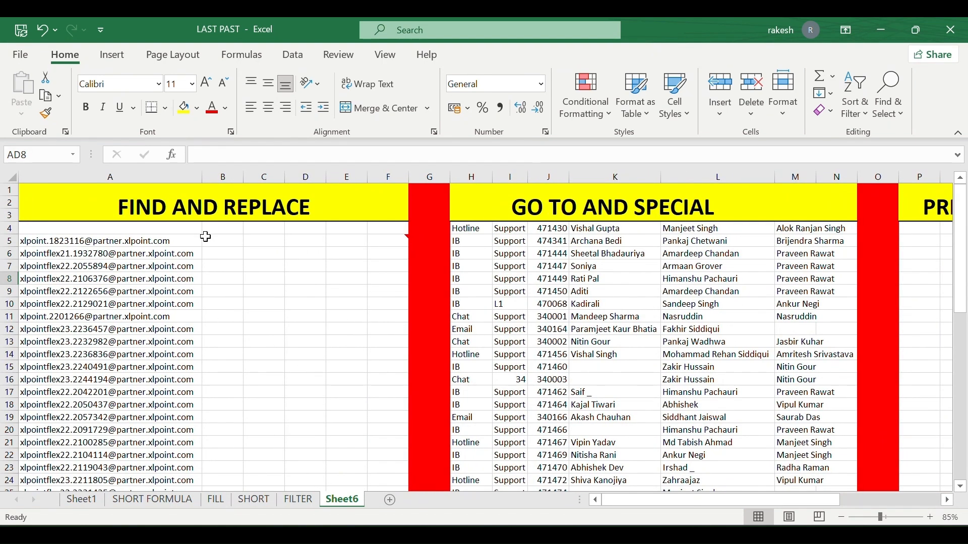
{"action": "left_click", "coordinate": [240, 239]}
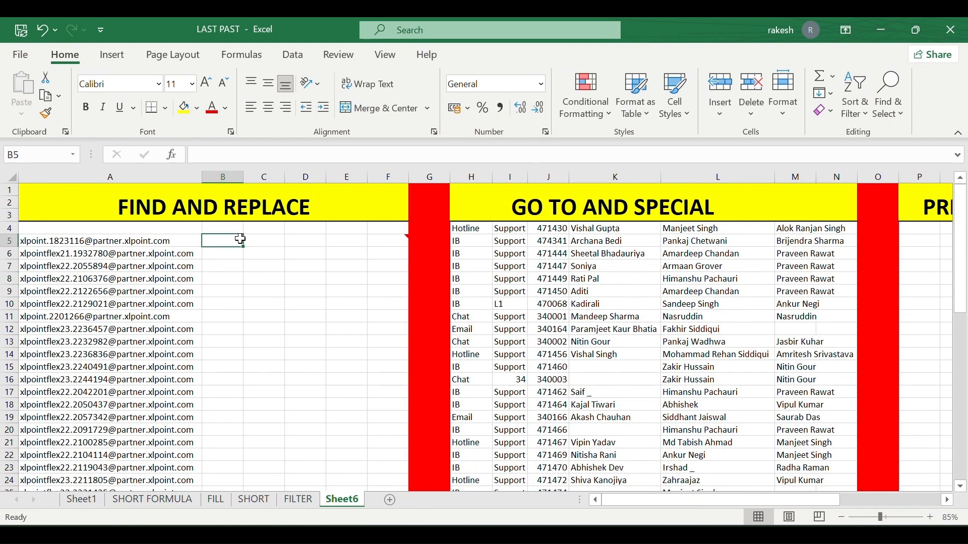
Search Sheet6 for the number with Find Next and Find All, locating one match in A11.
{"action": "key", "text": "ctrl+f"}
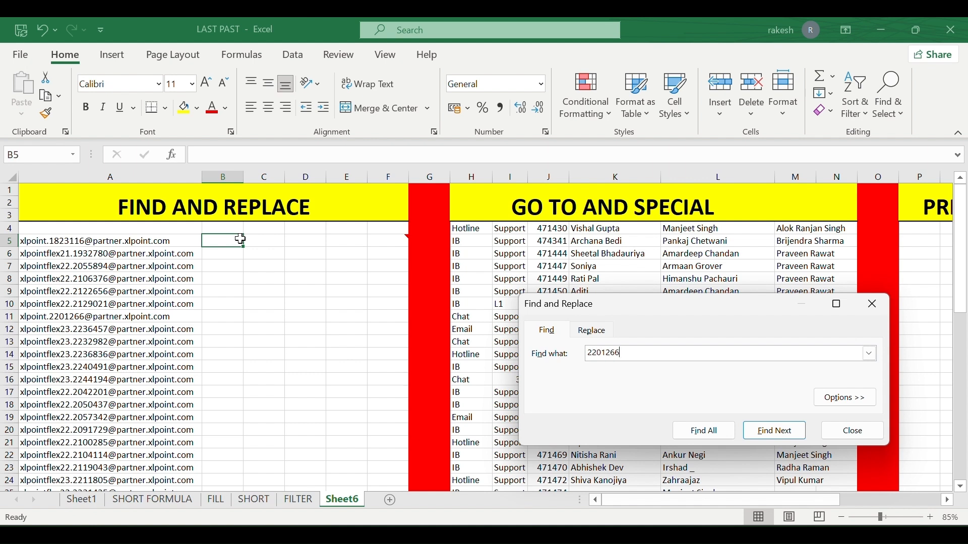
{"action": "key", "text": "Return"}
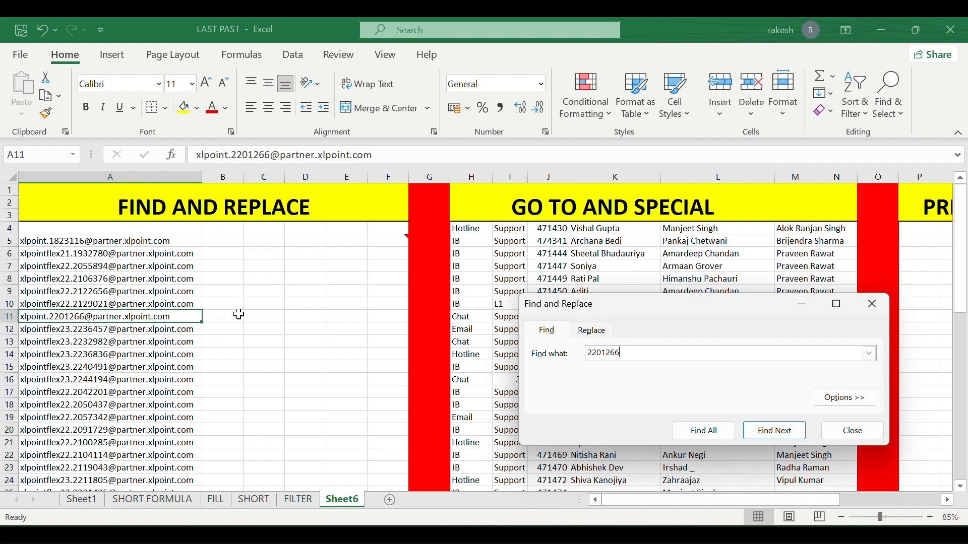
{"action": "left_click", "coordinate": [699, 430]}
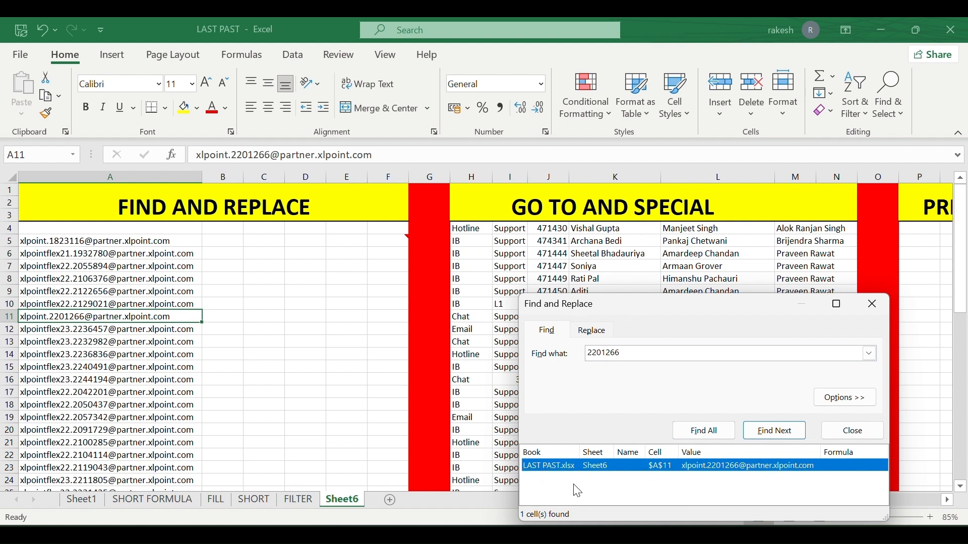
{"action": "left_click", "coordinate": [872, 312]}
Select cell L8 in the agent-name column of the table.
{"action": "left_click", "coordinate": [319, 291]}
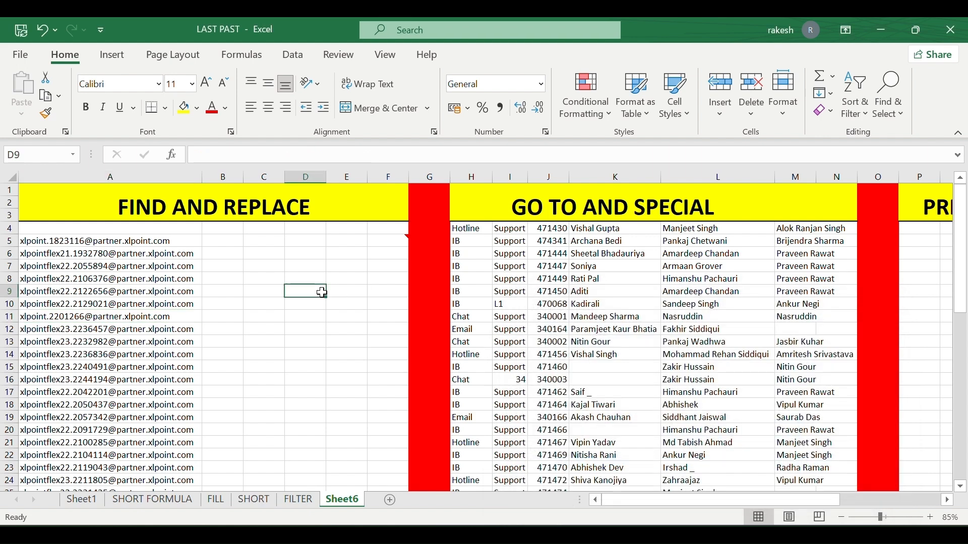
{"action": "scroll", "coordinate": [506, 283], "scroll_direction": "right", "scroll_amount": 2}
{"action": "left_click", "coordinate": [562, 278]}
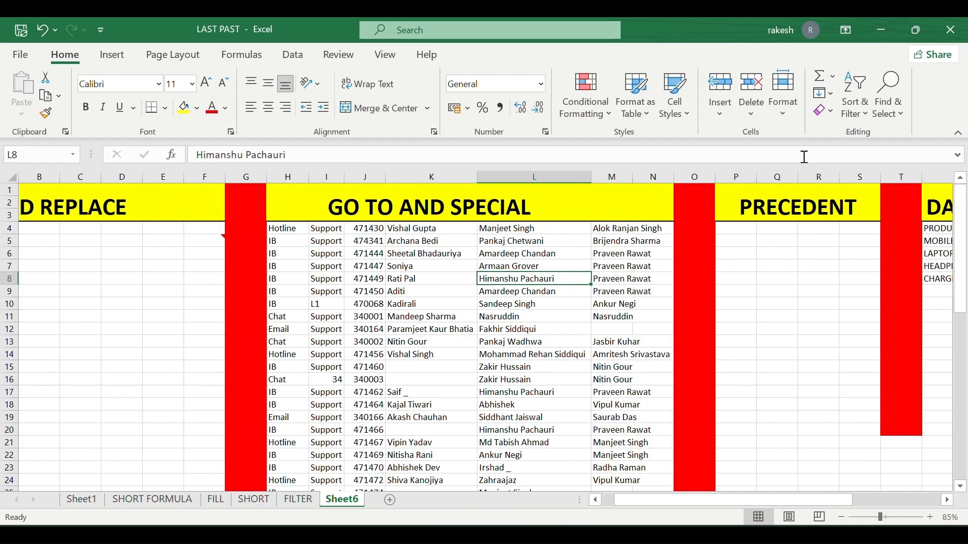
Find all cells matching the agent's first name, locating the single match in K18, then close the search.
{"action": "left_click", "coordinate": [889, 98]}
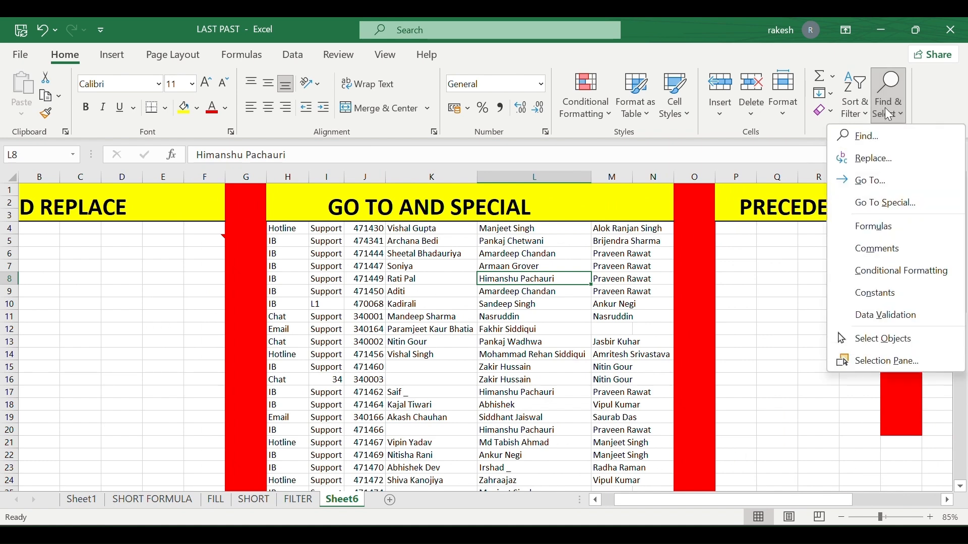
{"action": "left_click", "coordinate": [880, 135]}
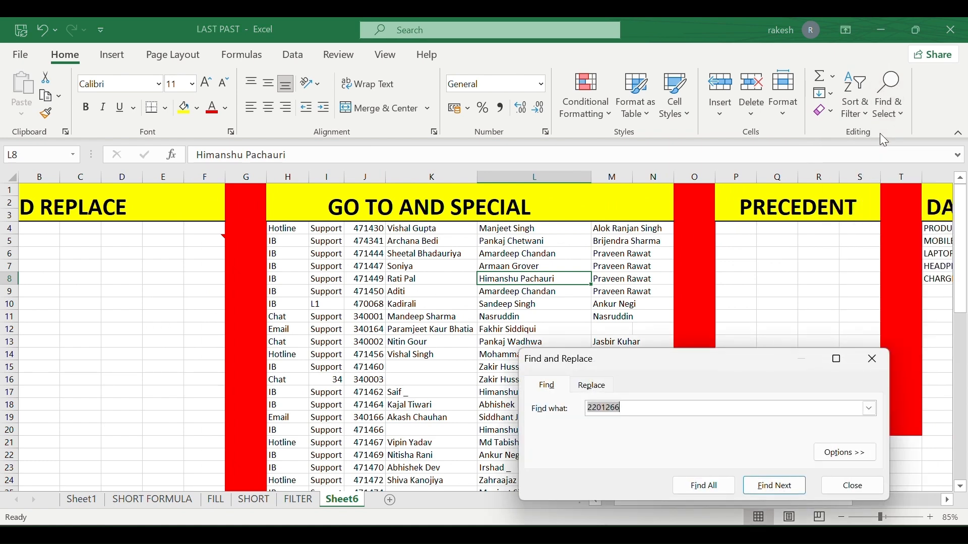
{"action": "key", "text": "BackSpace"}
{"action": "left_click", "coordinate": [732, 484]}
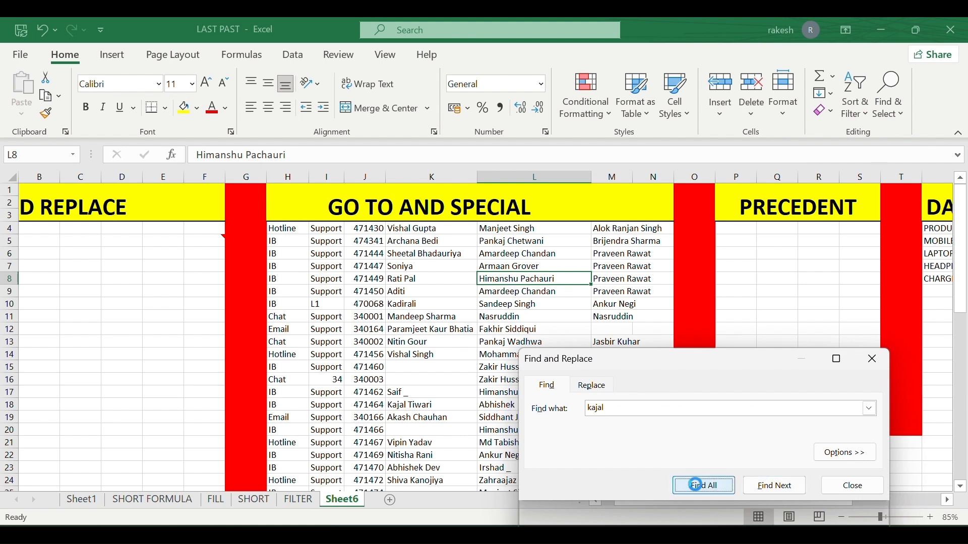
{"action": "left_click_drag", "start_coordinate": [667, 358], "coordinate": [651, 250]}
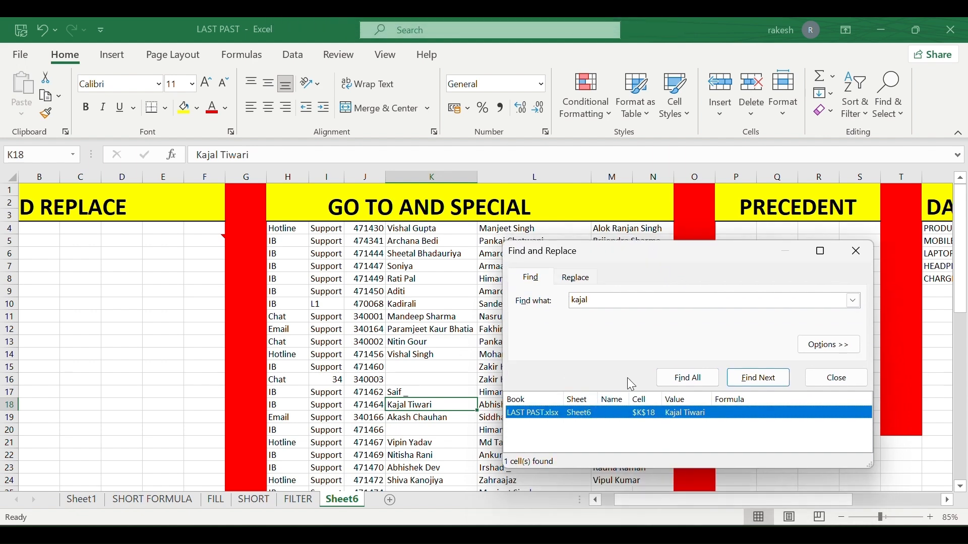
{"action": "left_click", "coordinate": [857, 251]}
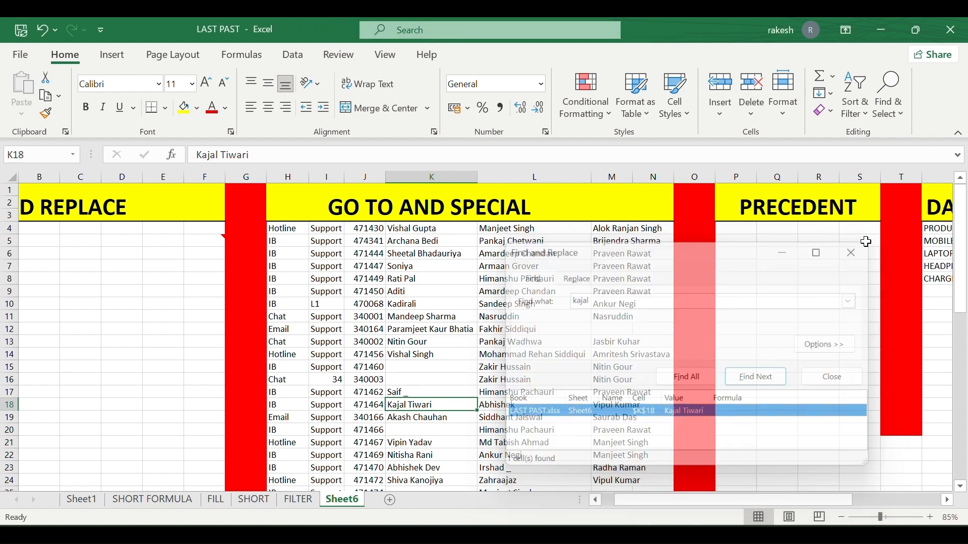
{"action": "scroll", "coordinate": [418, 366], "scroll_direction": "left", "scroll_amount": 5}
{"action": "left_click", "coordinate": [343, 355]}
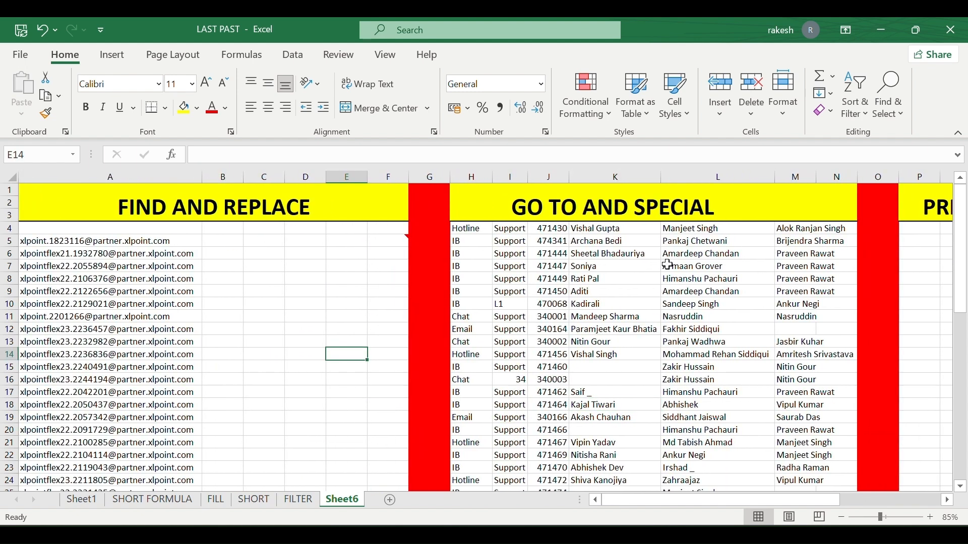
Replace every 'com' with 'point' in the column A email addresses.
{"action": "left_click", "coordinate": [893, 112]}
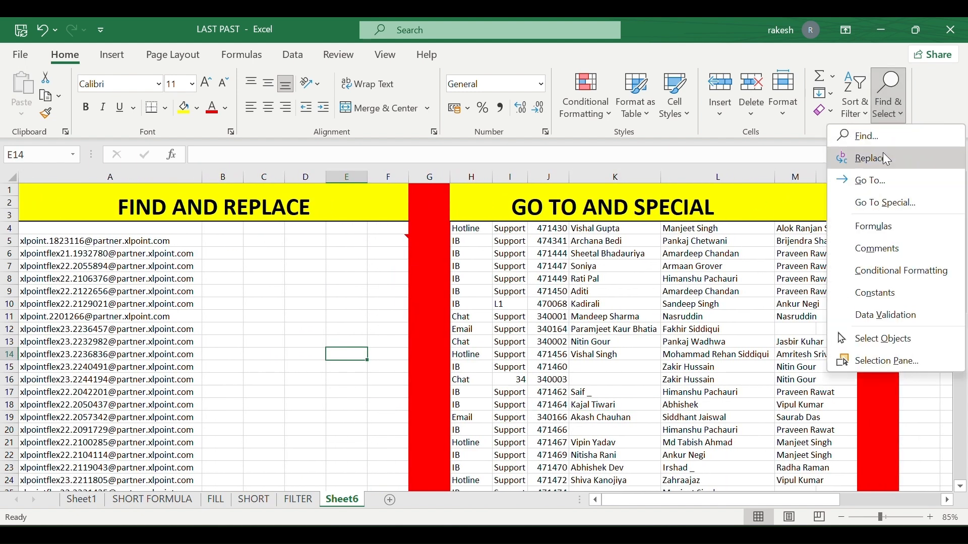
{"action": "left_click", "coordinate": [883, 166]}
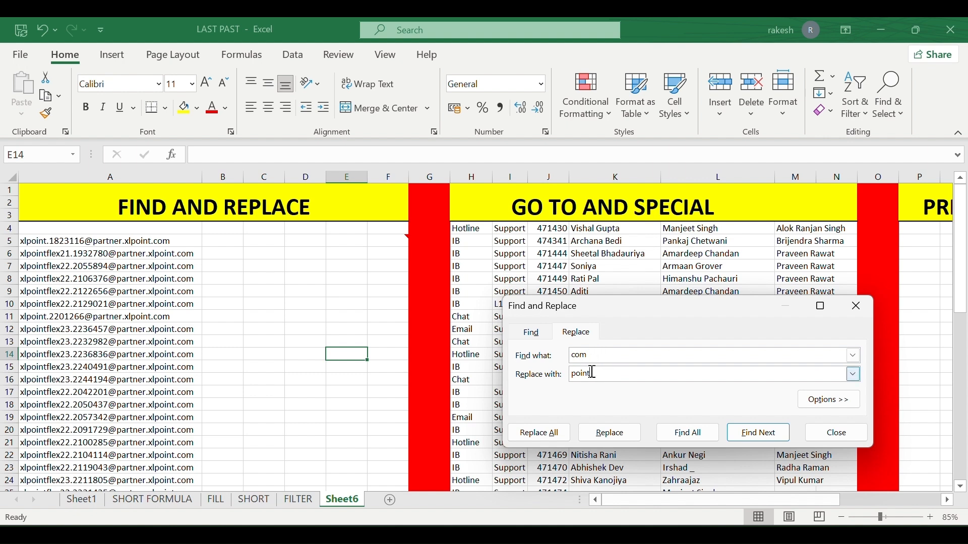
{"action": "left_click", "coordinate": [552, 438]}
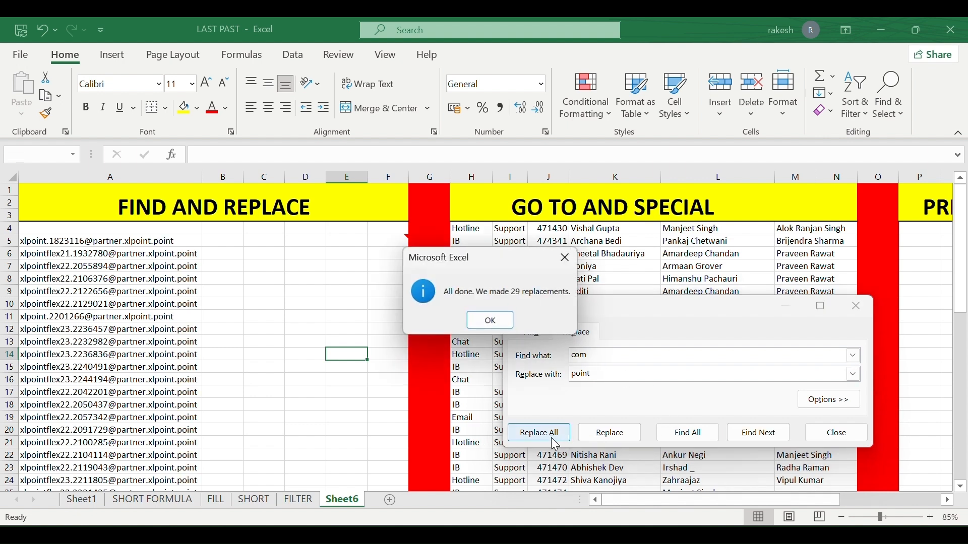
{"action": "left_click", "coordinate": [489, 321]}
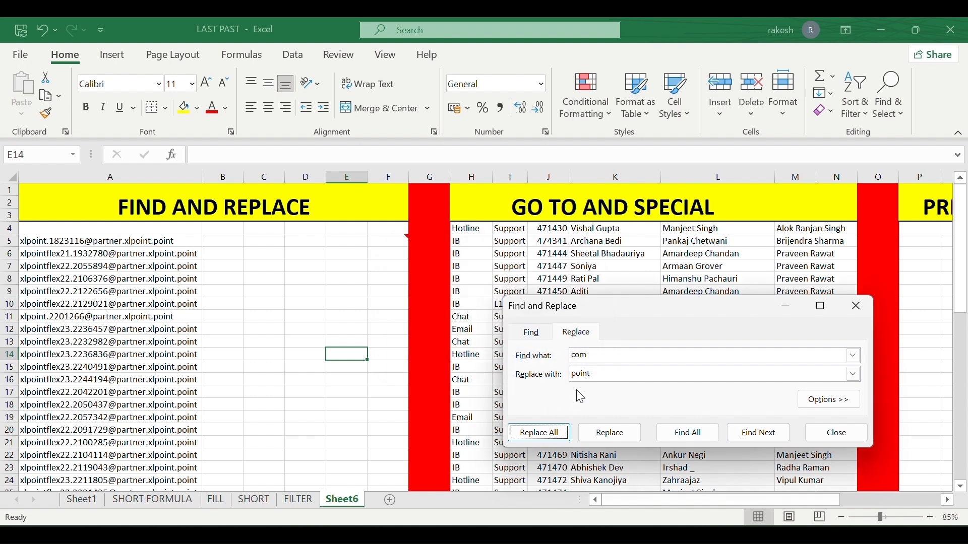
Replace every 'partner' with 'xlpoint' in the emails and close Find and Replace.
{"action": "left_click", "coordinate": [600, 361]}
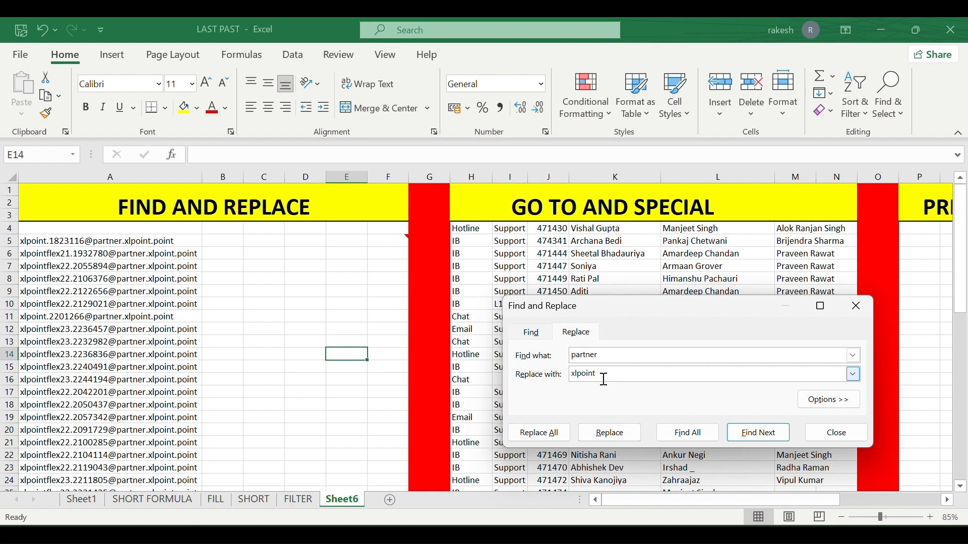
{"action": "left_click", "coordinate": [542, 434]}
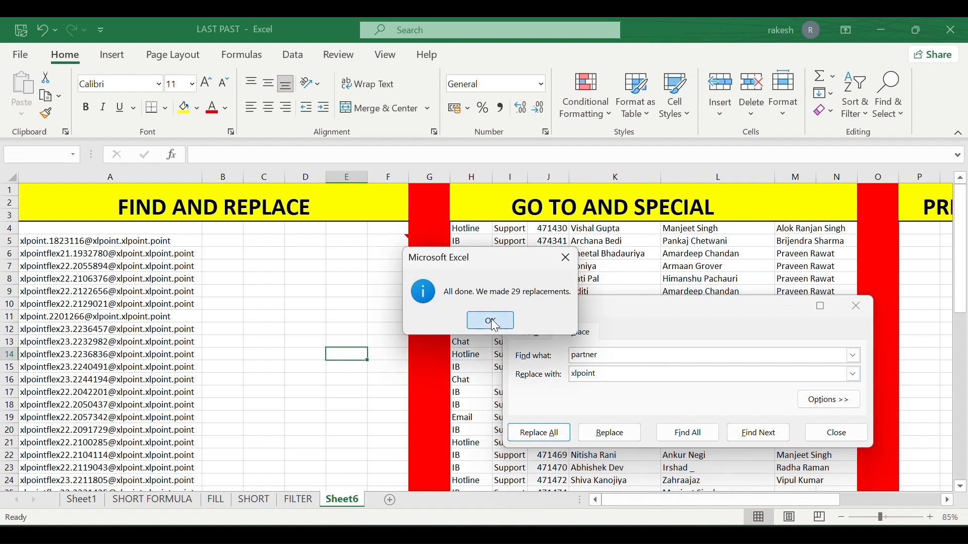
{"action": "left_click", "coordinate": [491, 320]}
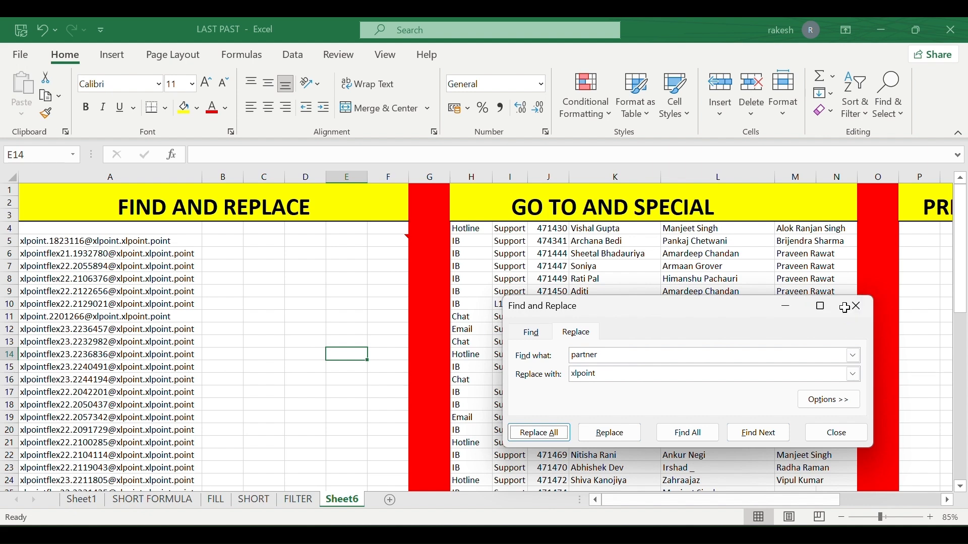
{"action": "left_click", "coordinate": [856, 307]}
{"action": "scroll", "coordinate": [755, 317], "scroll_direction": "right", "scroll_amount": 3}
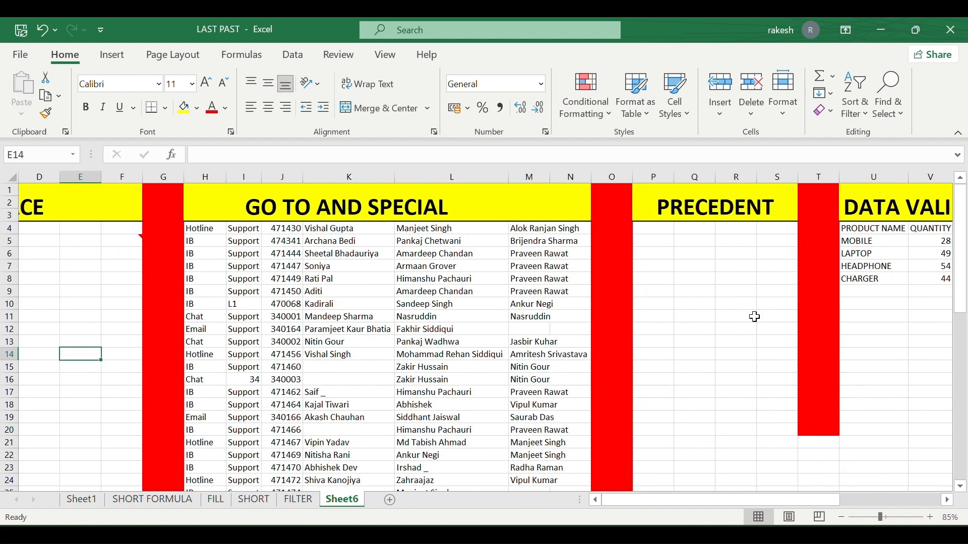
Jump directly to cell L17 using Go To.
{"action": "left_click", "coordinate": [890, 98]}
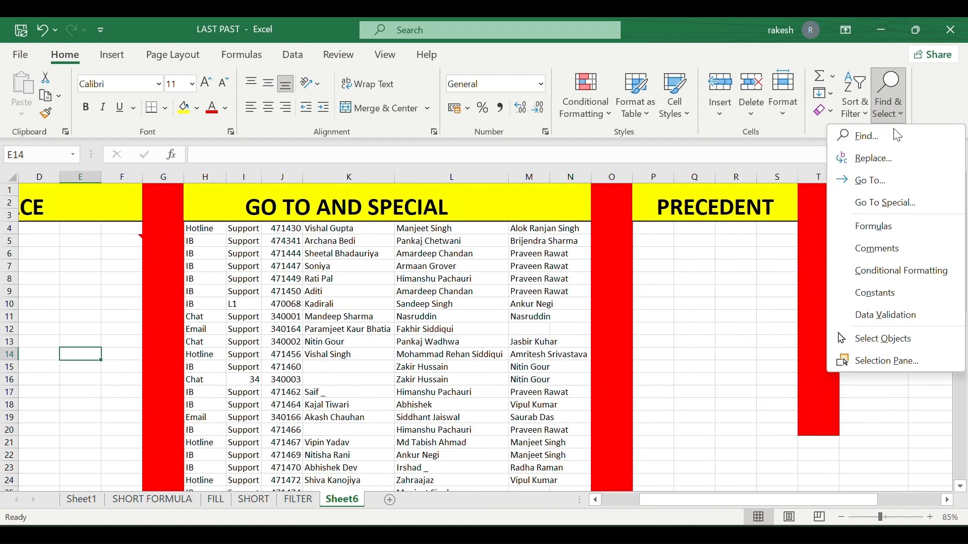
{"action": "left_click", "coordinate": [900, 183]}
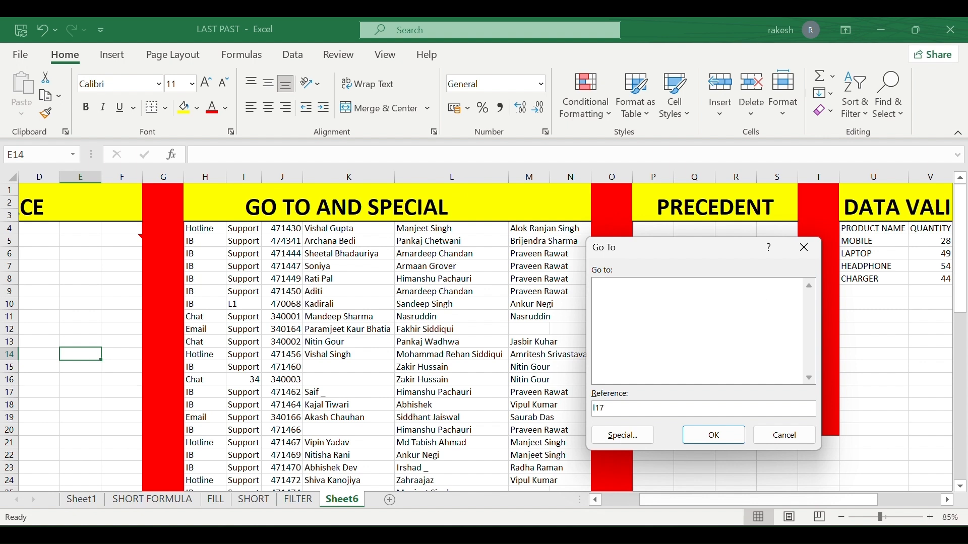
{"action": "left_click", "coordinate": [711, 434]}
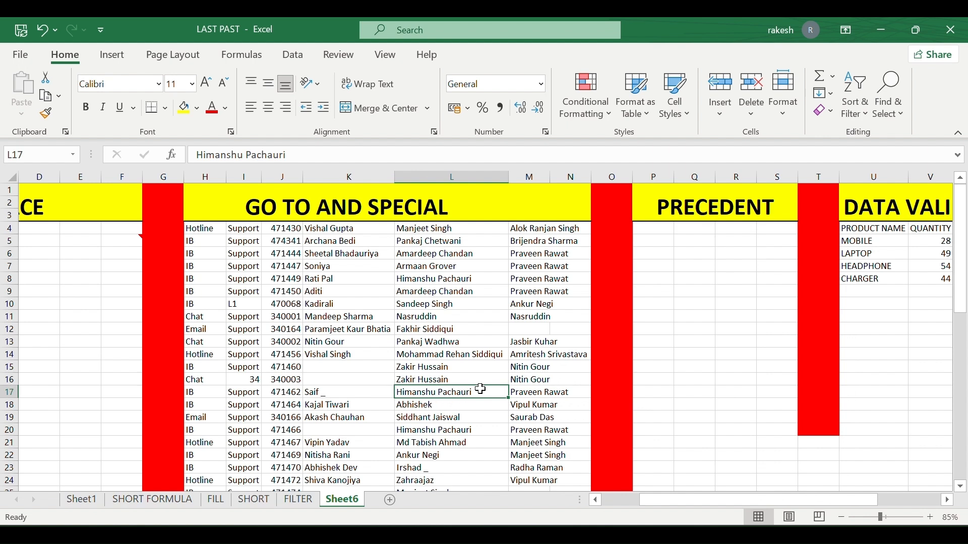
Select the commented cell F5 using Go To Special with Comments.
{"action": "left_click", "coordinate": [889, 101]}
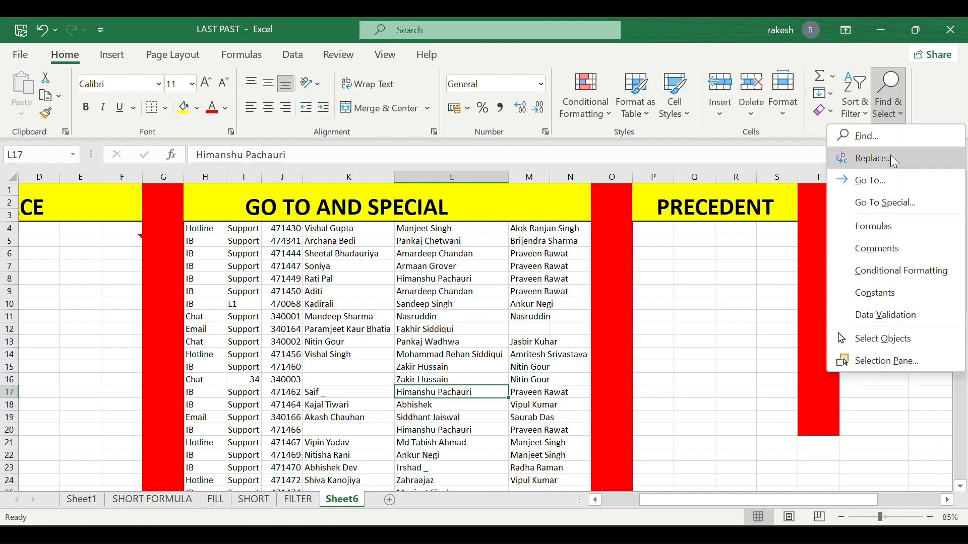
{"action": "left_click", "coordinate": [898, 214]}
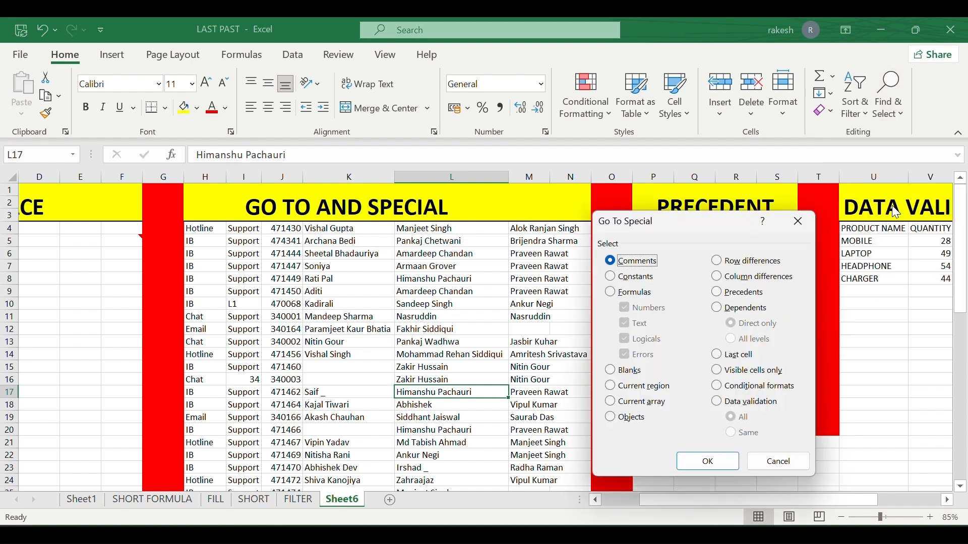
{"action": "left_click_drag", "start_coordinate": [688, 217], "coordinate": [693, 171]}
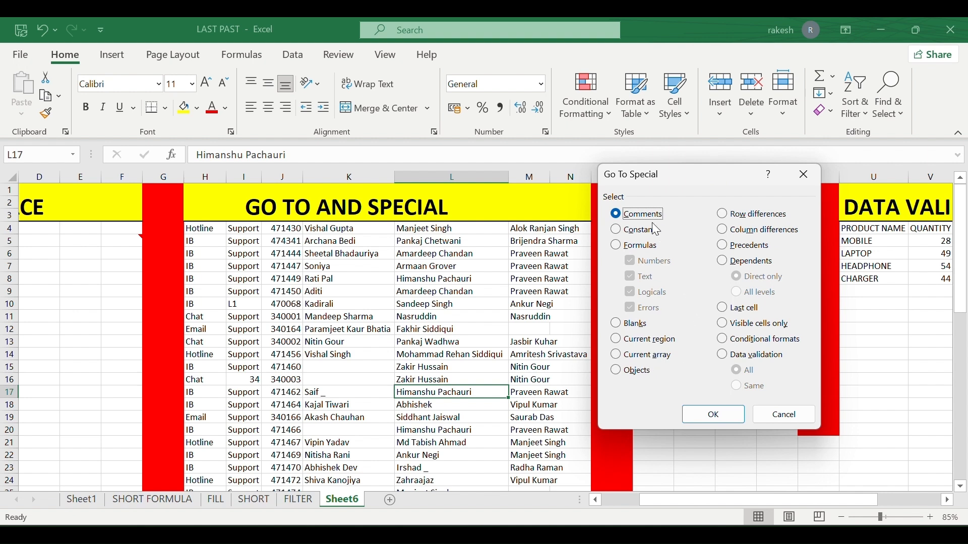
{"action": "left_click", "coordinate": [713, 414]}
{"action": "scroll", "coordinate": [547, 319], "scroll_direction": "right", "scroll_amount": 3}
{"action": "scroll", "coordinate": [547, 319], "scroll_direction": "left", "scroll_amount": 5}
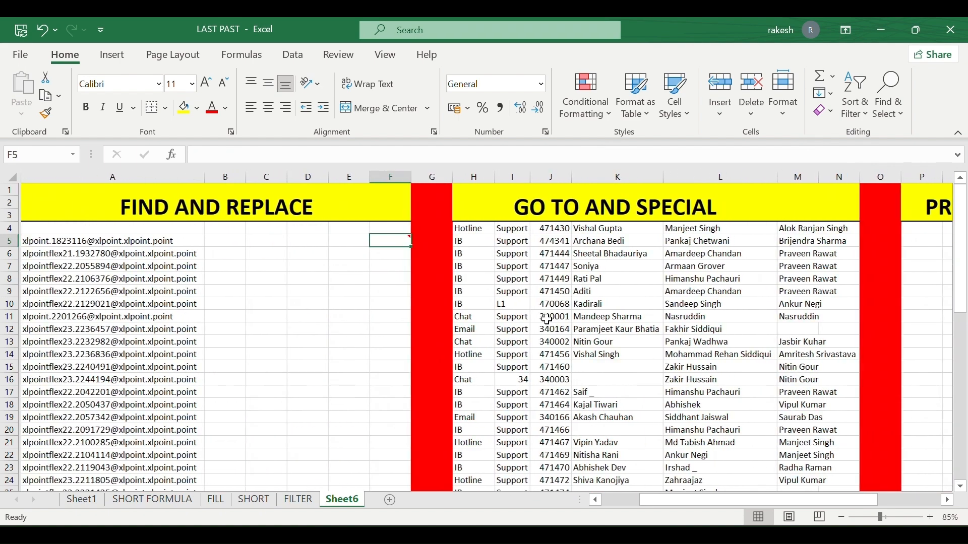
{"action": "scroll", "coordinate": [548, 318], "scroll_direction": "right", "scroll_amount": 2}
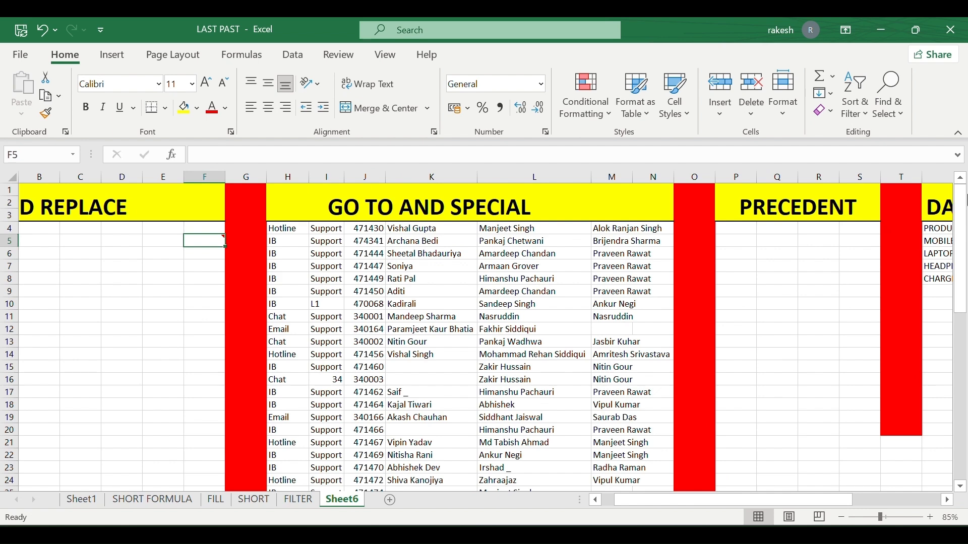
Try Go To Special with Constants, then cancel it.
{"action": "left_click", "coordinate": [890, 115]}
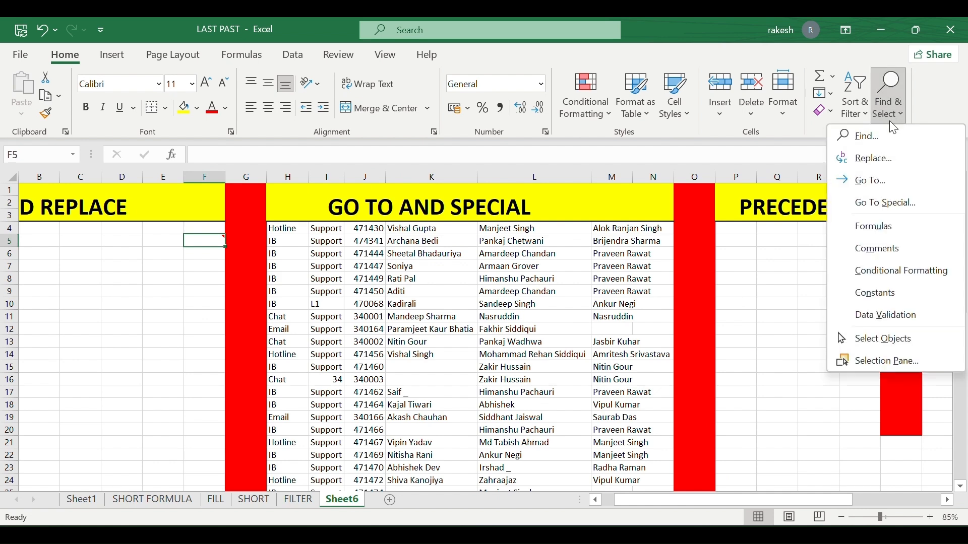
{"action": "left_click", "coordinate": [877, 202]}
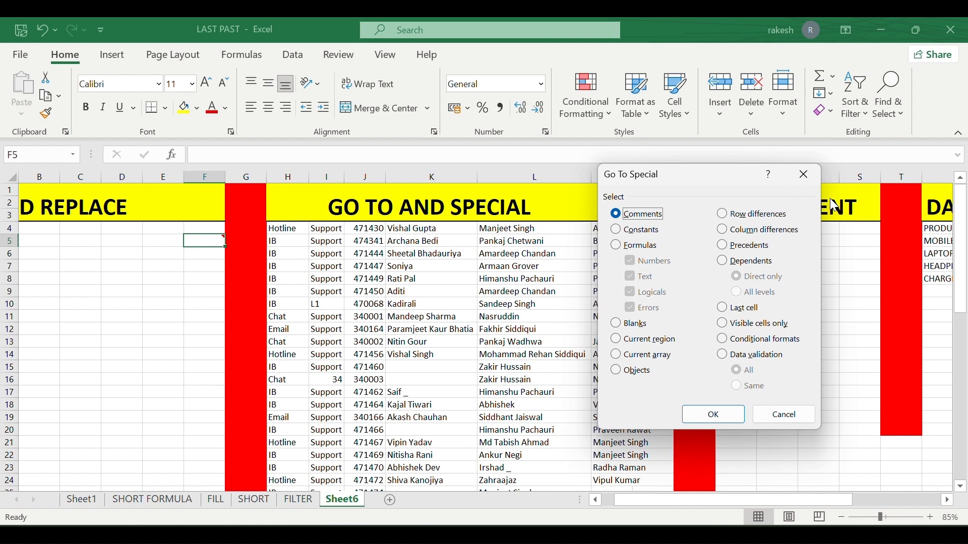
{"action": "left_click", "coordinate": [616, 230]}
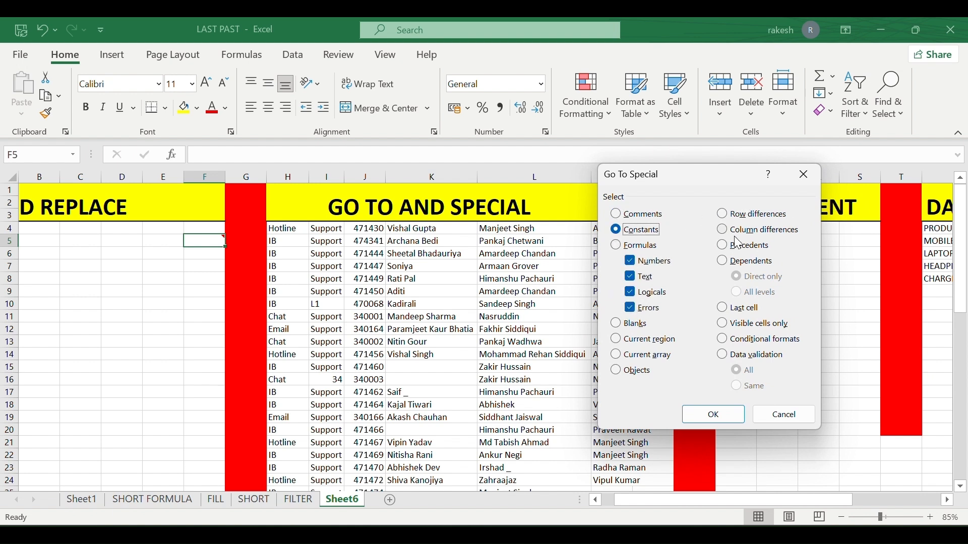
{"action": "left_click", "coordinate": [789, 415]}
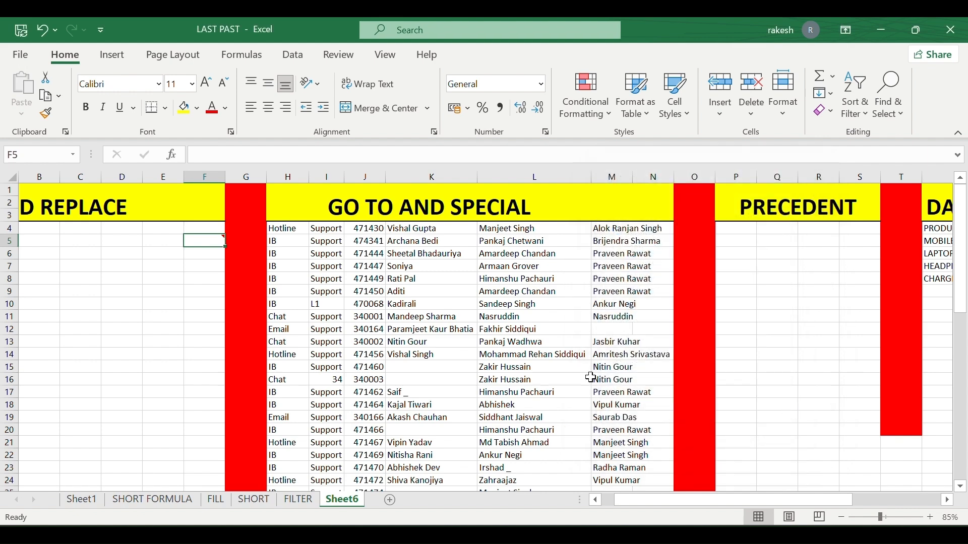
{"action": "scroll", "coordinate": [534, 396], "scroll_direction": "down", "scroll_amount": 1}
{"action": "scroll", "coordinate": [533, 397], "scroll_direction": "up", "scroll_amount": 1}
Select column I and set Go To Special to numeric constants only, excluding text, logicals and errors.
{"action": "left_click", "coordinate": [332, 176]}
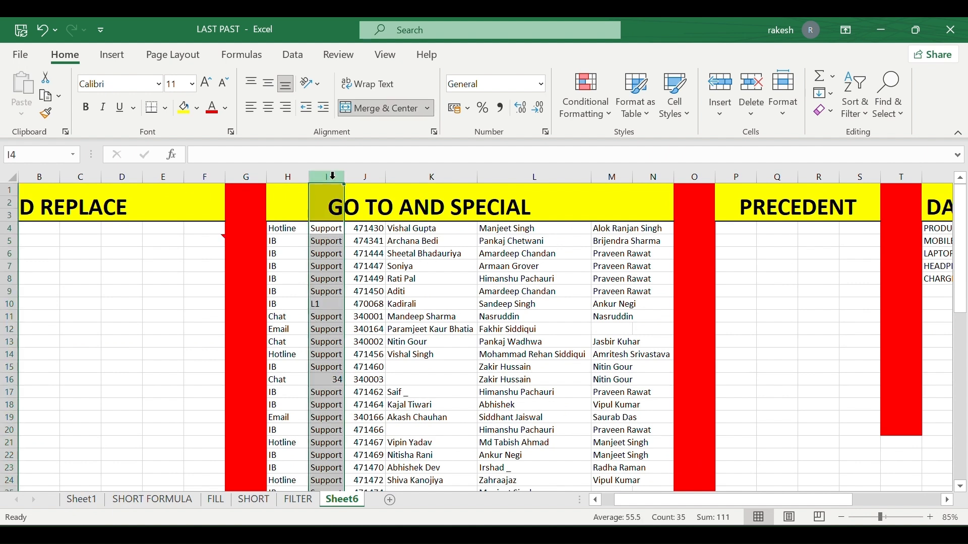
{"action": "left_click", "coordinate": [877, 124]}
{"action": "left_click", "coordinate": [869, 194]}
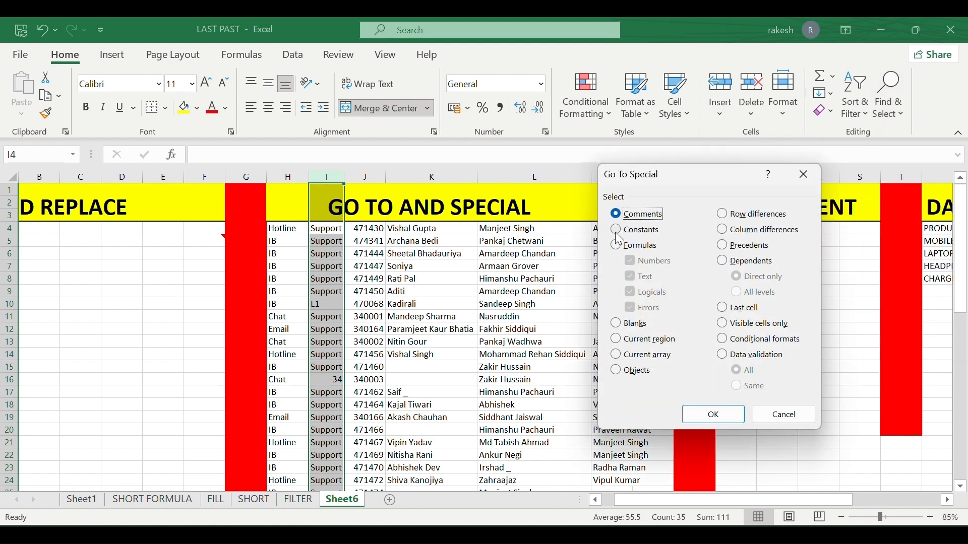
{"action": "left_click", "coordinate": [618, 231]}
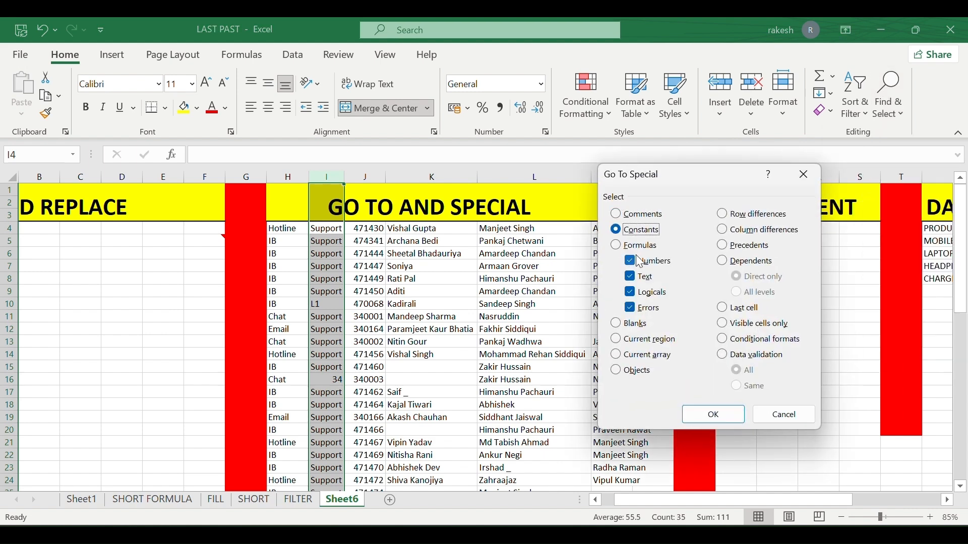
{"action": "left_click", "coordinate": [631, 279]}
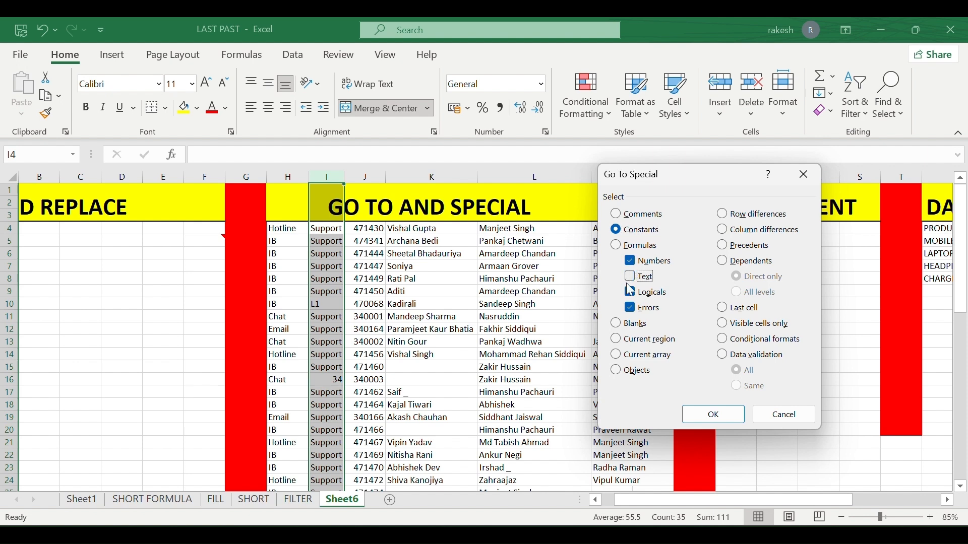
{"action": "left_click", "coordinate": [634, 295]}
{"action": "left_click", "coordinate": [630, 309]}
Select only the numeric constants in column I, such as 34 in I16.
{"action": "left_click", "coordinate": [706, 420]}
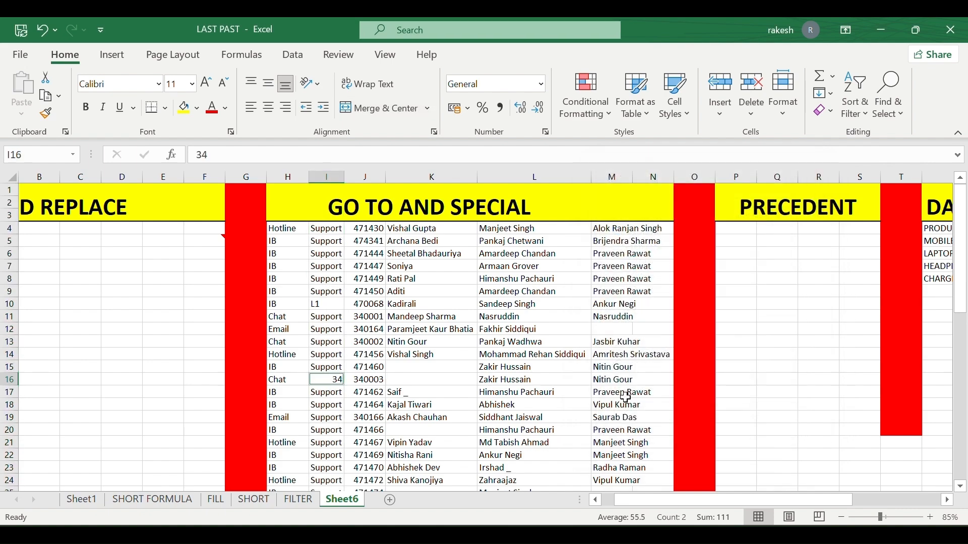
{"action": "scroll", "coordinate": [312, 357], "scroll_direction": "down", "scroll_amount": 3}
{"action": "scroll", "coordinate": [313, 357], "scroll_direction": "down", "scroll_amount": 3}
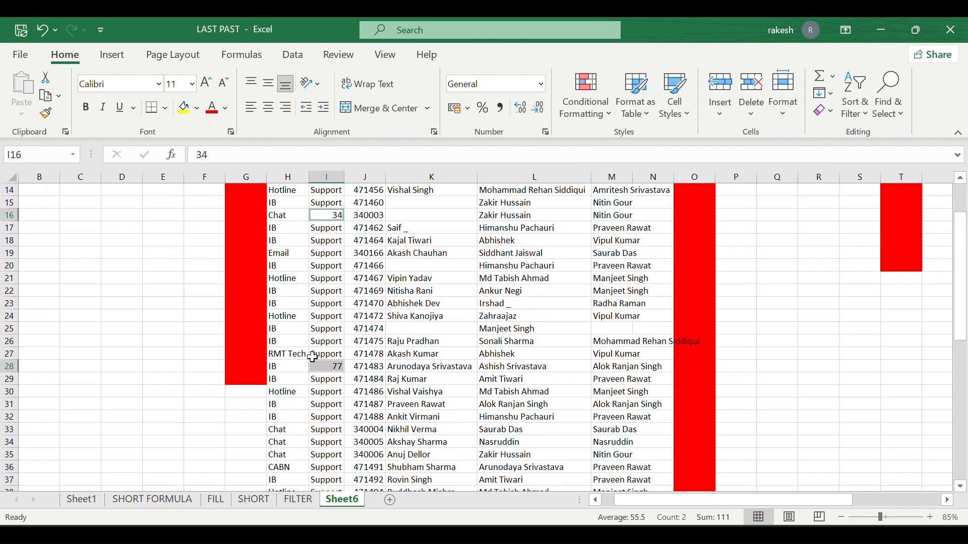
{"action": "scroll", "coordinate": [313, 357], "scroll_direction": "up", "scroll_amount": 5}
{"action": "scroll", "coordinate": [313, 357], "scroll_direction": "down", "scroll_amount": 2}
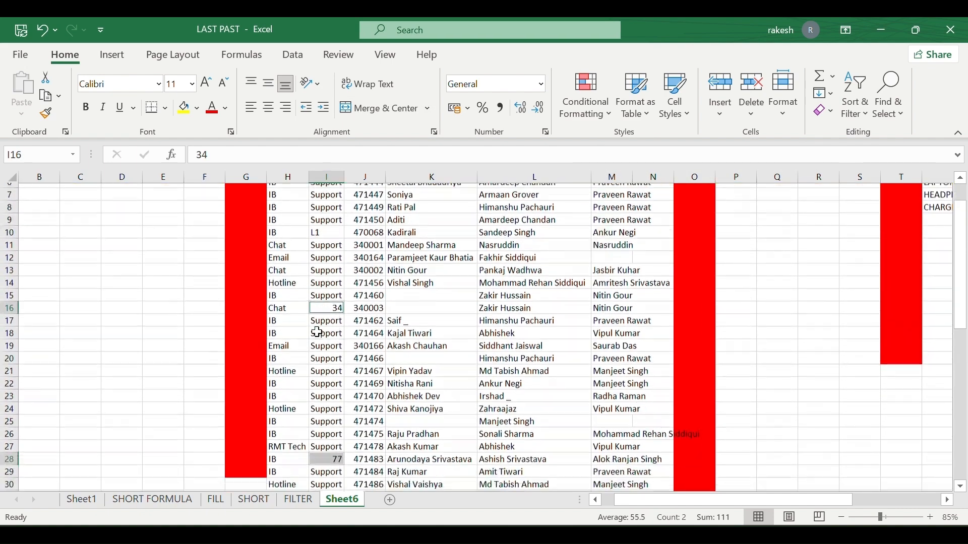
{"action": "scroll", "coordinate": [318, 373], "scroll_direction": "up", "scroll_amount": 3}
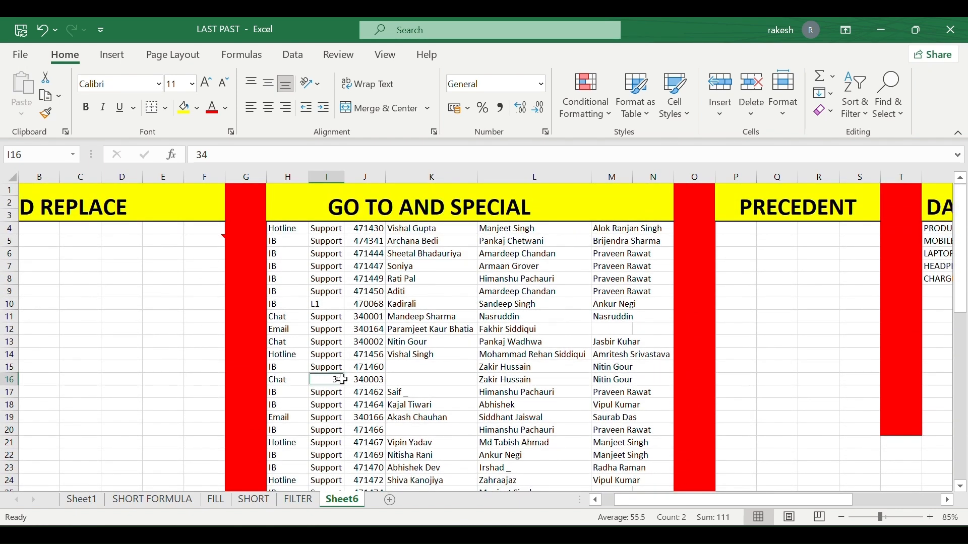
Change I16 from 34 to 34l1 and I28 from 77 to l1.
{"action": "double_click", "coordinate": [335, 379]}
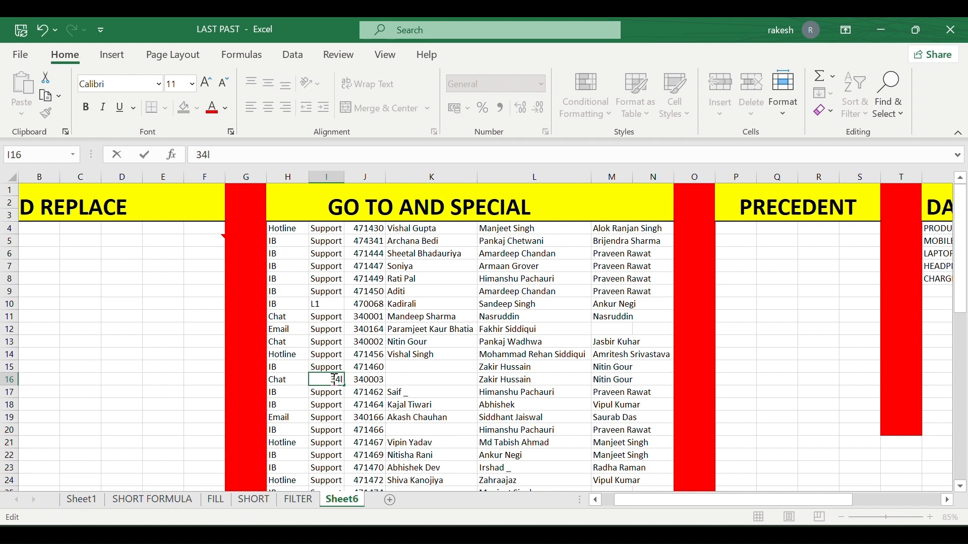
{"action": "type", "text": "l1"}
{"action": "key", "text": "Return"}
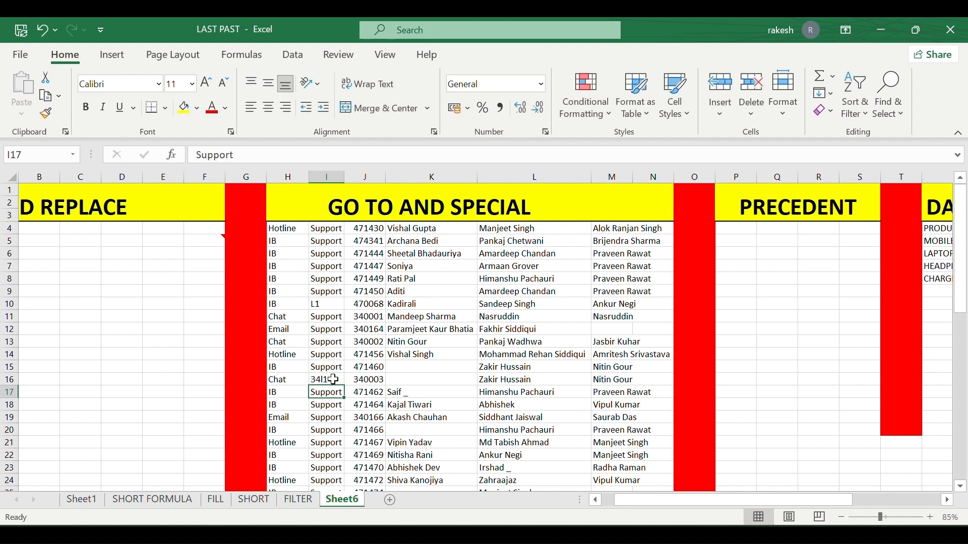
{"action": "scroll", "coordinate": [333, 379], "scroll_direction": "down", "scroll_amount": 4}
{"action": "left_click", "coordinate": [324, 393]}
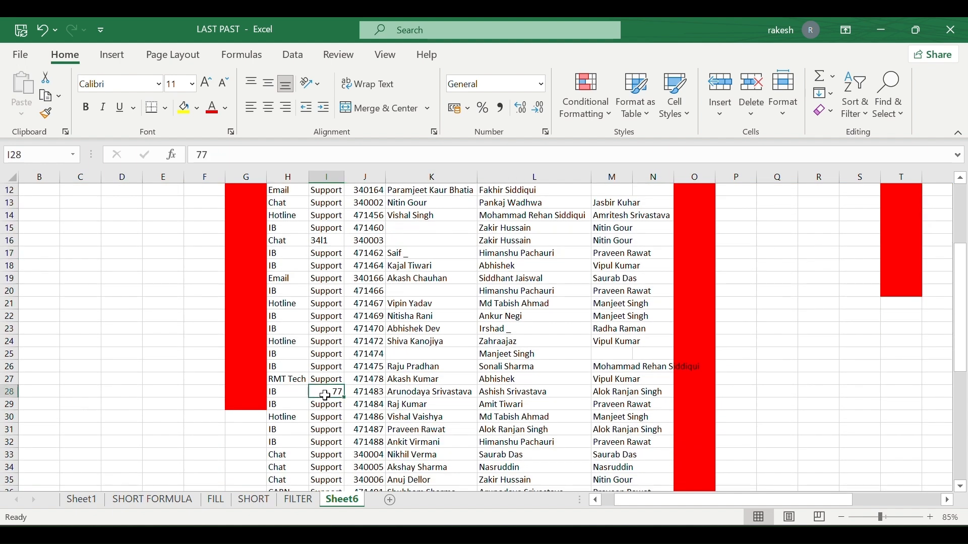
{"action": "key", "text": "ctrl+Down"}
{"action": "scroll", "coordinate": [325, 396], "scroll_direction": "down", "scroll_amount": 2}
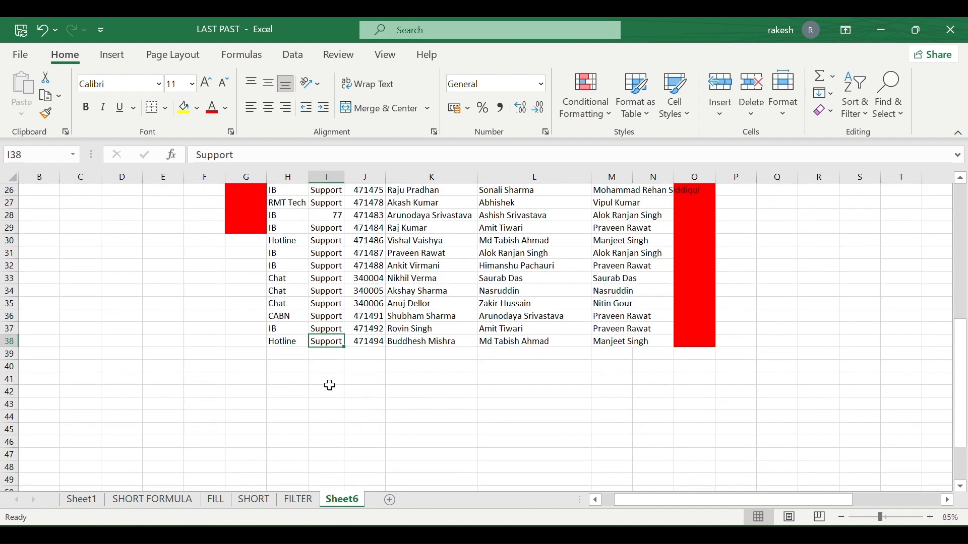
{"action": "left_click", "coordinate": [338, 216]}
{"action": "double_click", "coordinate": [338, 216]}
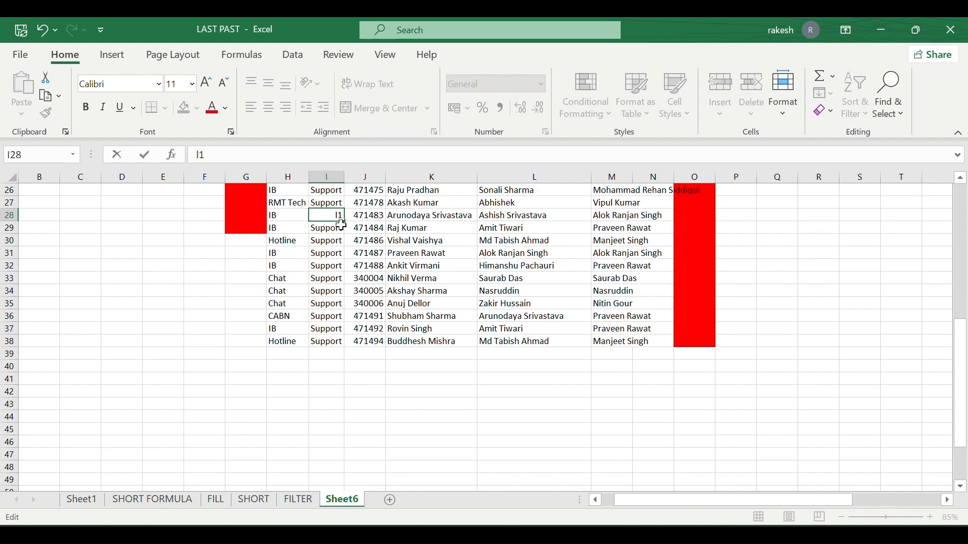
{"action": "type", "text": "l1"}
{"action": "key", "text": "Return"}
{"action": "scroll", "coordinate": [367, 252], "scroll_direction": "up", "scroll_amount": 7}
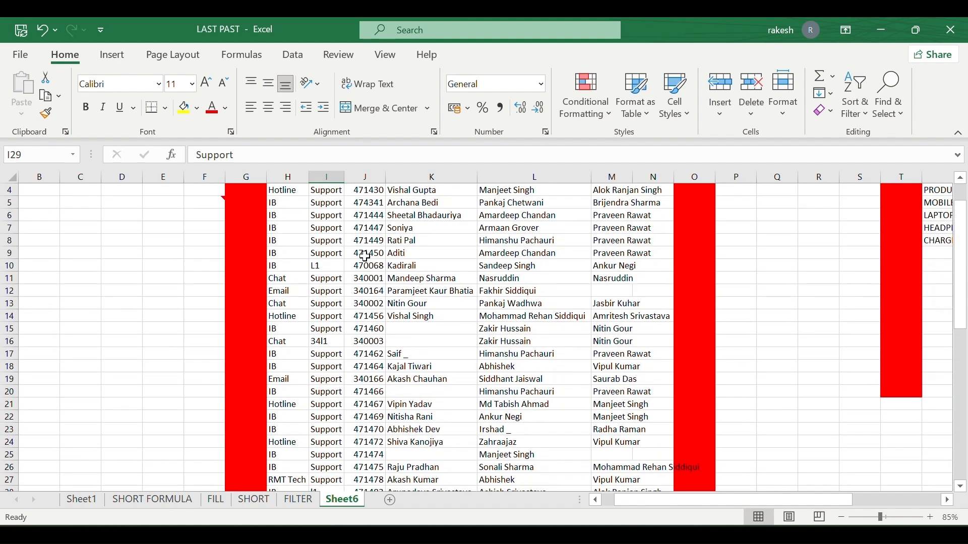
{"action": "scroll", "coordinate": [367, 255], "scroll_direction": "up", "scroll_amount": 1}
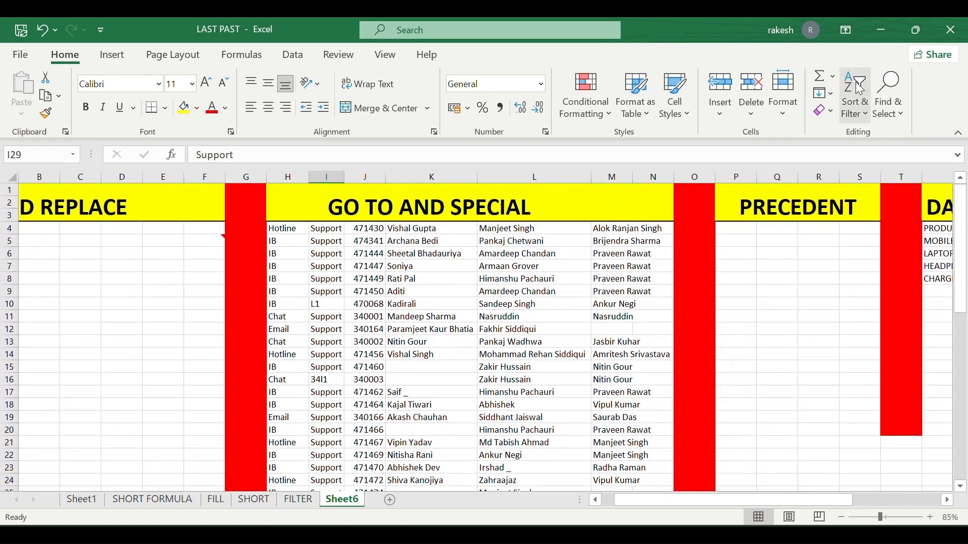
Select column K and use Go To Special with Blanks to pick its empty cells, e.g. K20, K25.
{"action": "left_click", "coordinate": [889, 96]}
{"action": "left_click", "coordinate": [888, 95]}
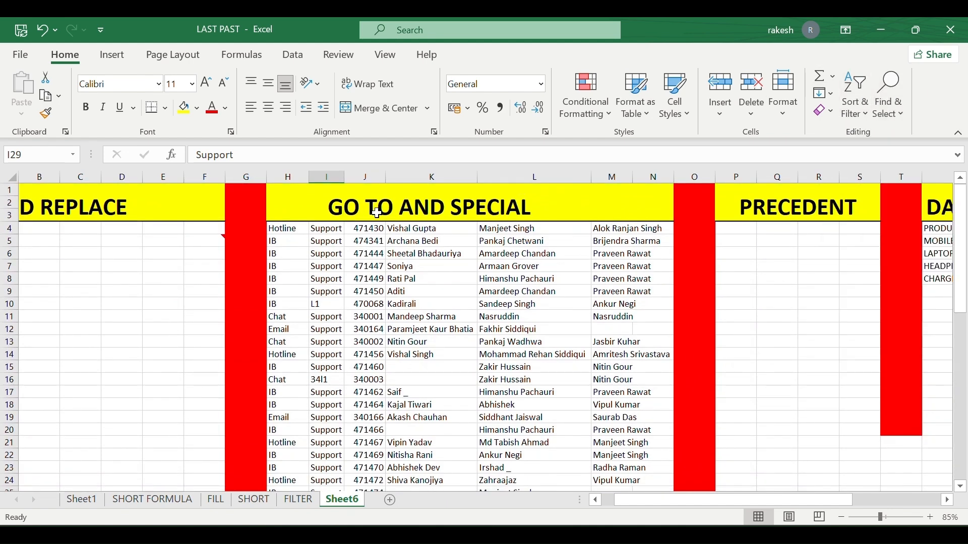
{"action": "left_click", "coordinate": [425, 171]}
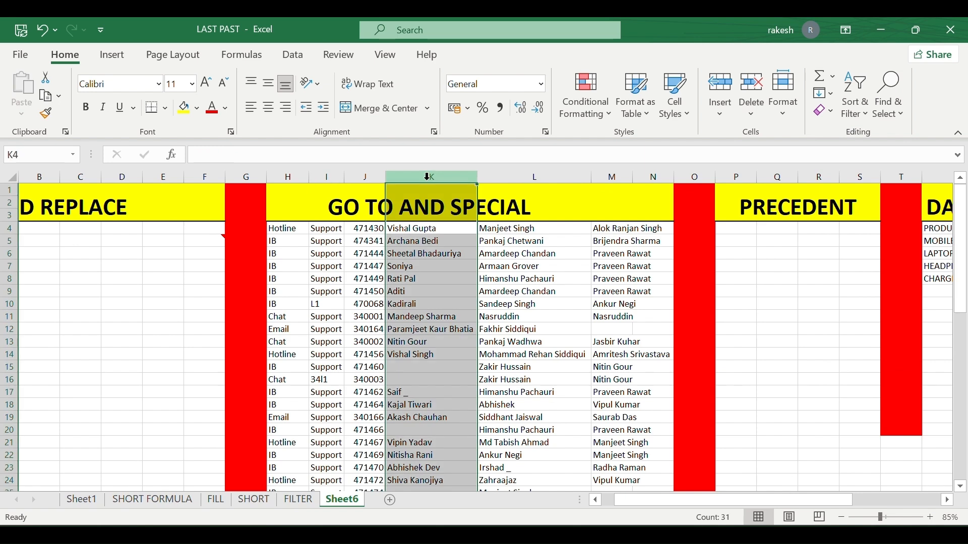
{"action": "left_click", "coordinate": [893, 113]}
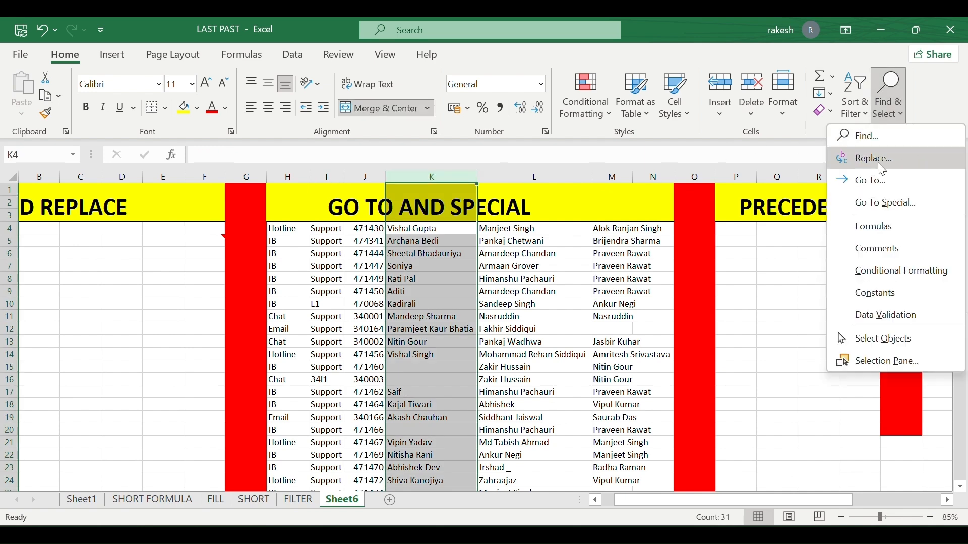
{"action": "left_click", "coordinate": [880, 203]}
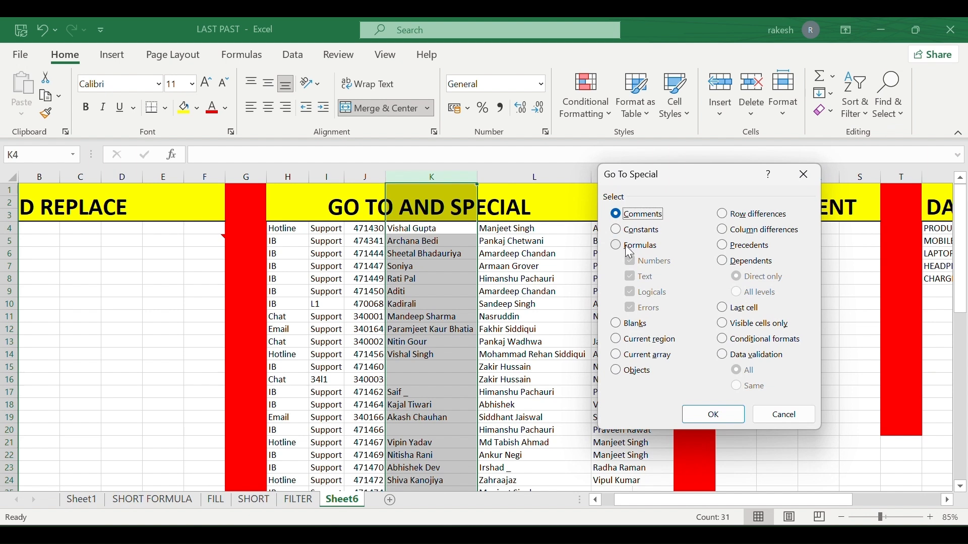
{"action": "left_click", "coordinate": [626, 326]}
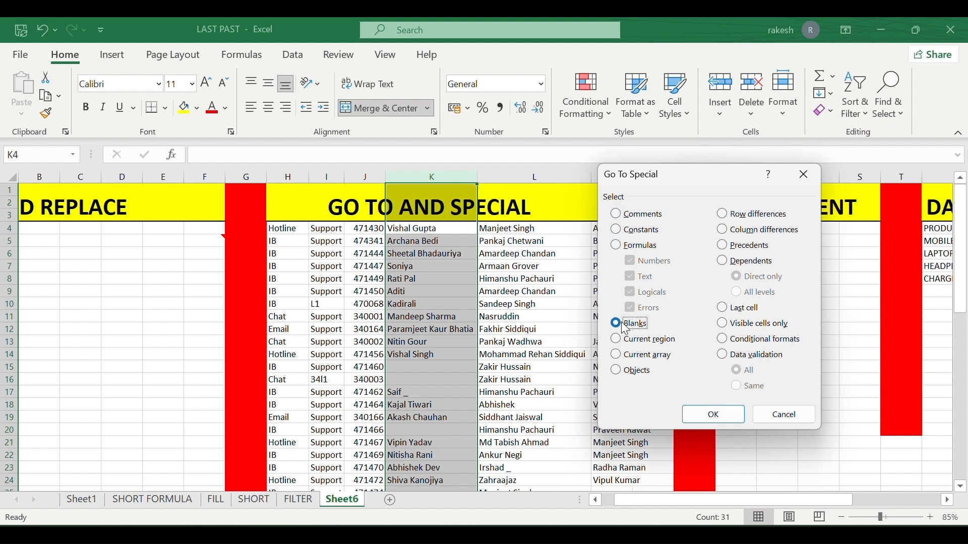
{"action": "left_click", "coordinate": [714, 415]}
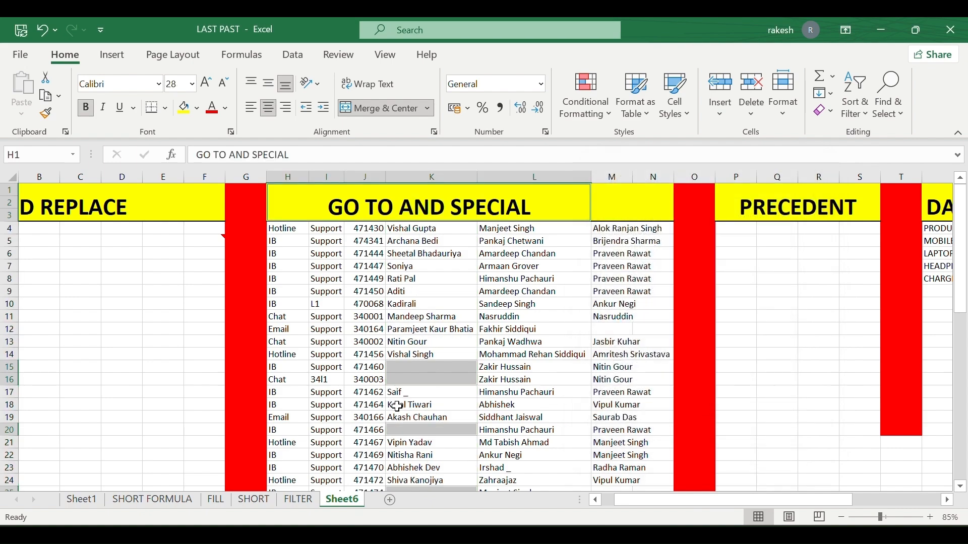
{"action": "scroll", "coordinate": [397, 404], "scroll_direction": "down", "scroll_amount": 8}
{"action": "scroll", "coordinate": [396, 405], "scroll_direction": "up", "scroll_amount": 8}
{"action": "scroll", "coordinate": [398, 406], "scroll_direction": "down", "scroll_amount": 5}
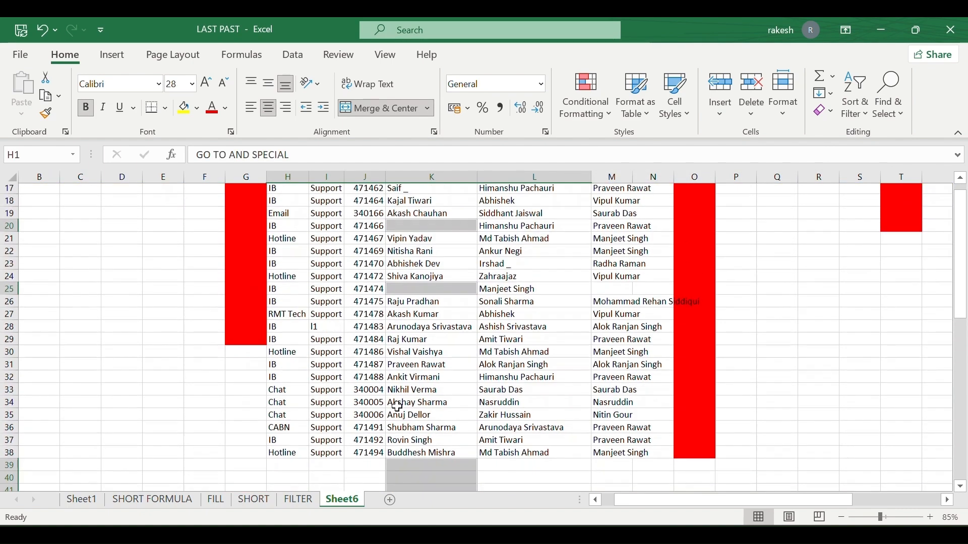
{"action": "scroll", "coordinate": [397, 406], "scroll_direction": "up", "scroll_amount": 4}
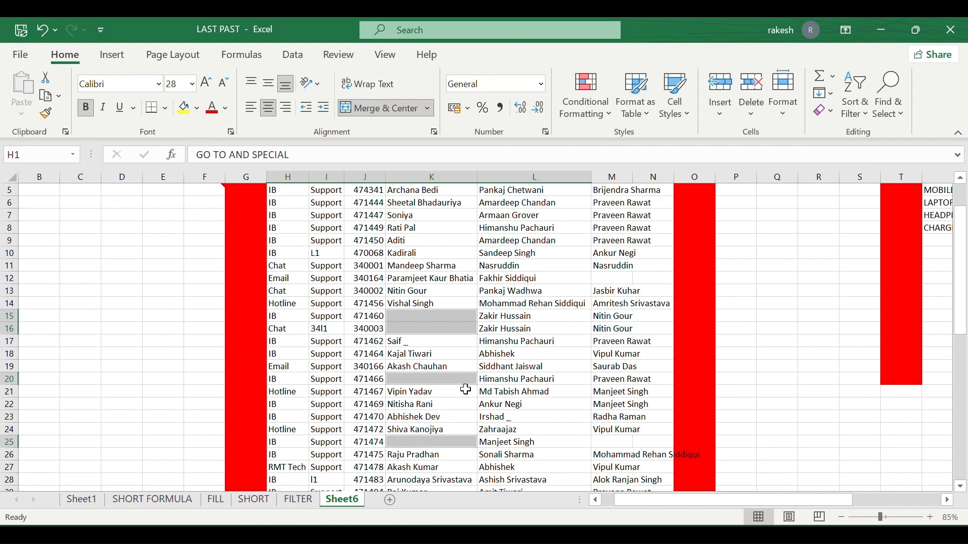
Delete the blank cells, then delete their entire rows via Delete Cells.
{"action": "left_click", "coordinate": [751, 112]}
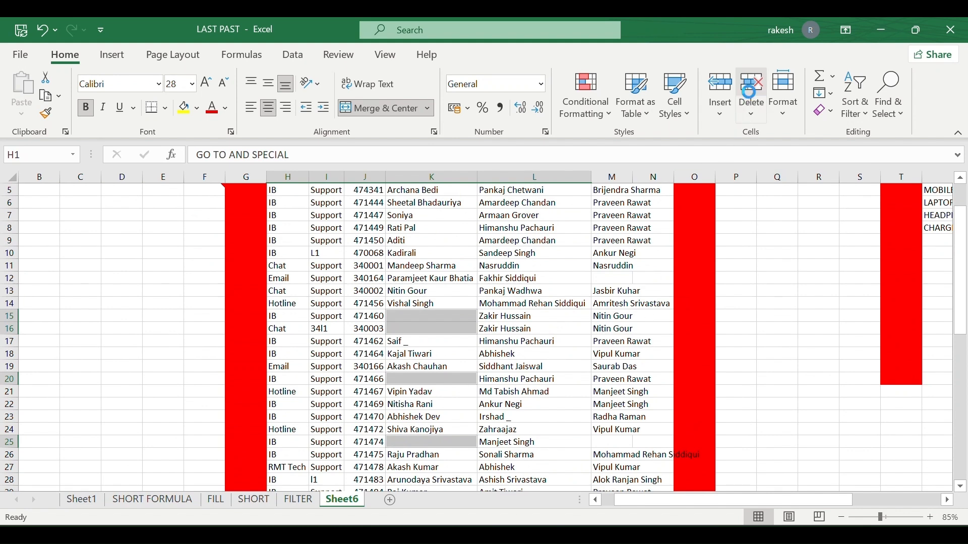
{"action": "left_click", "coordinate": [760, 112]}
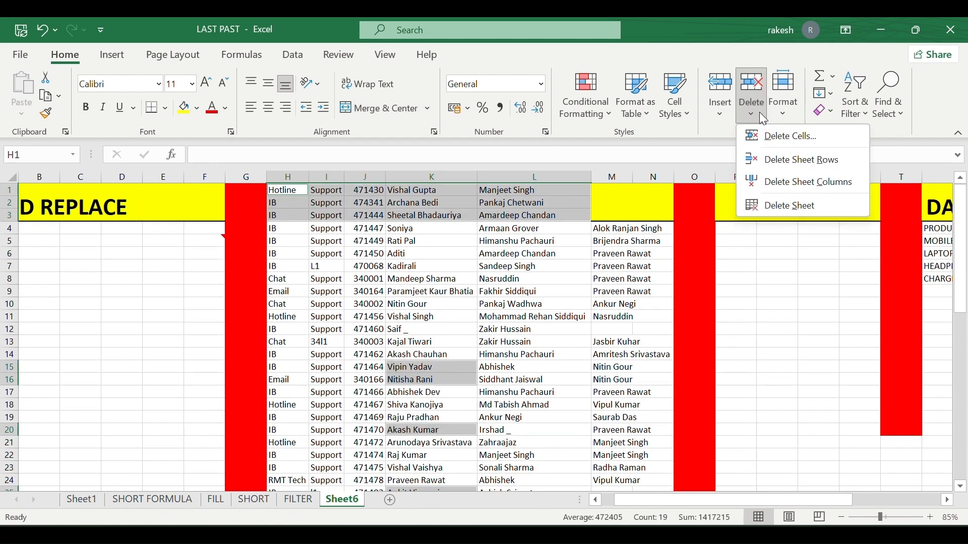
{"action": "left_click", "coordinate": [780, 135]}
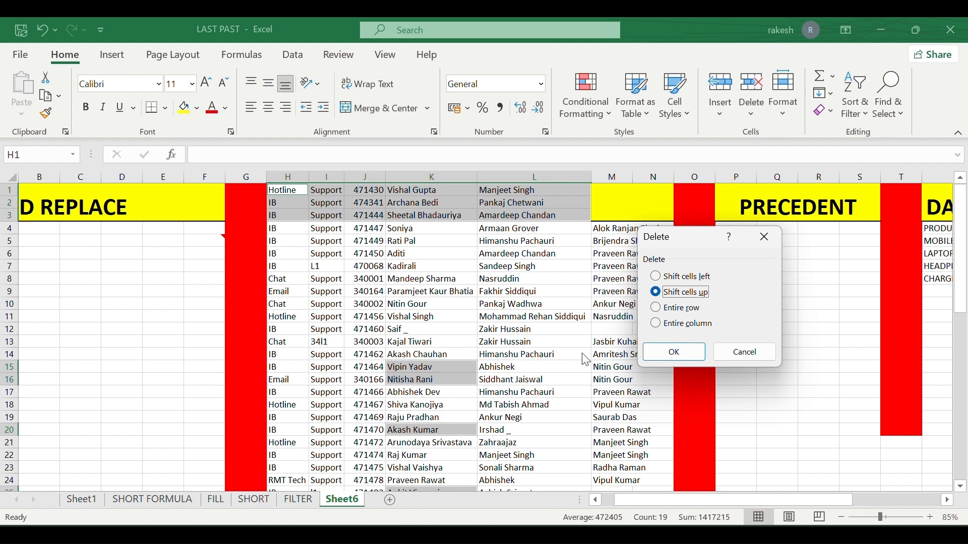
{"action": "left_click", "coordinate": [657, 309]}
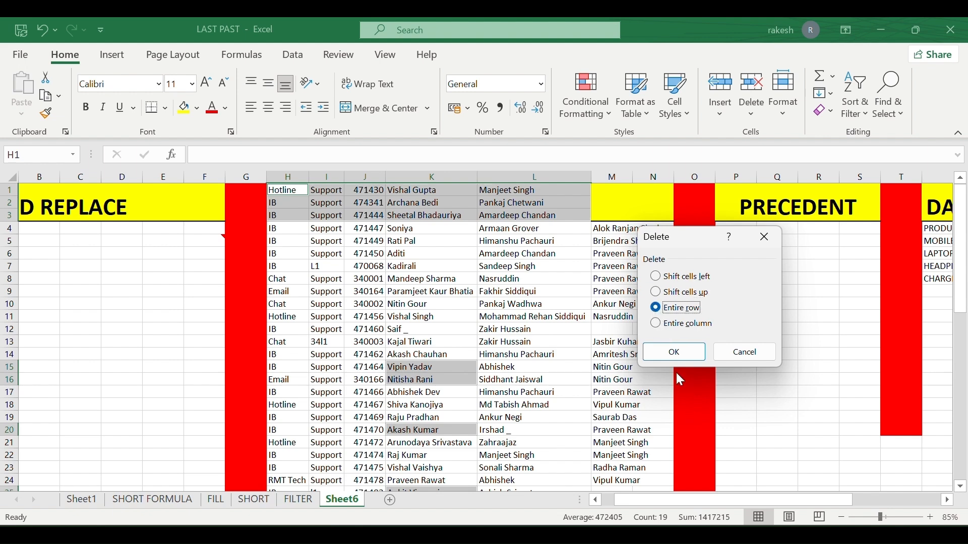
{"action": "left_click", "coordinate": [660, 351]}
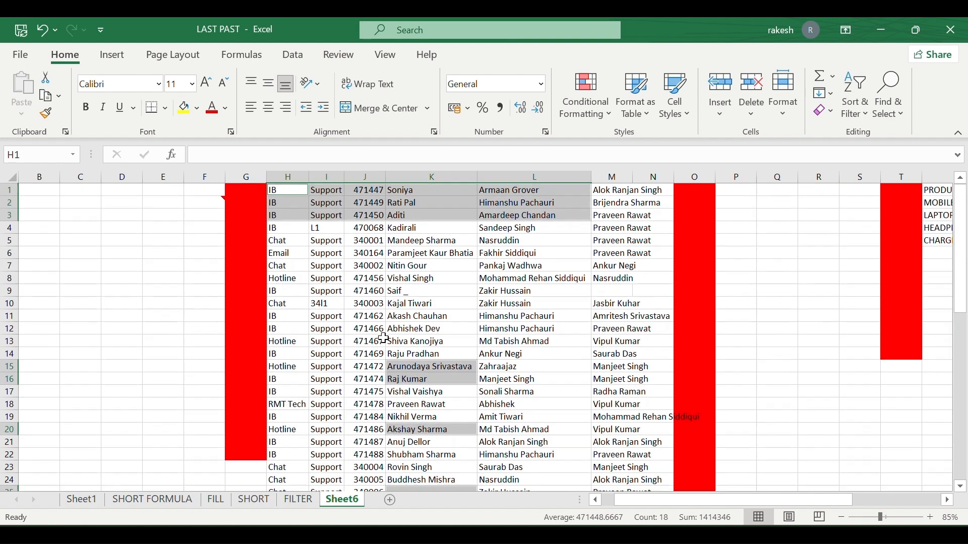
Select K15, open Go To Special and dismiss it unused.
{"action": "left_click", "coordinate": [392, 370]}
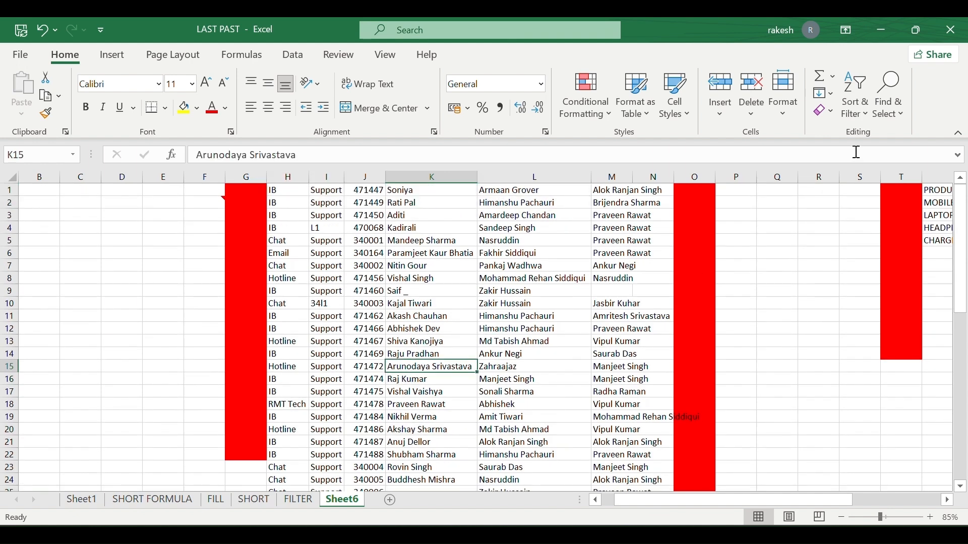
{"action": "left_click", "coordinate": [878, 115]}
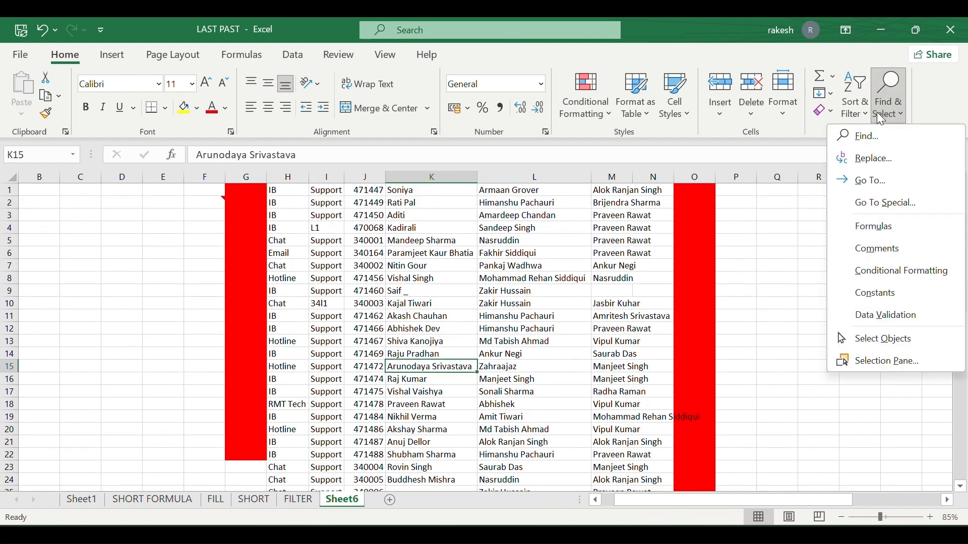
{"action": "left_click", "coordinate": [882, 198]}
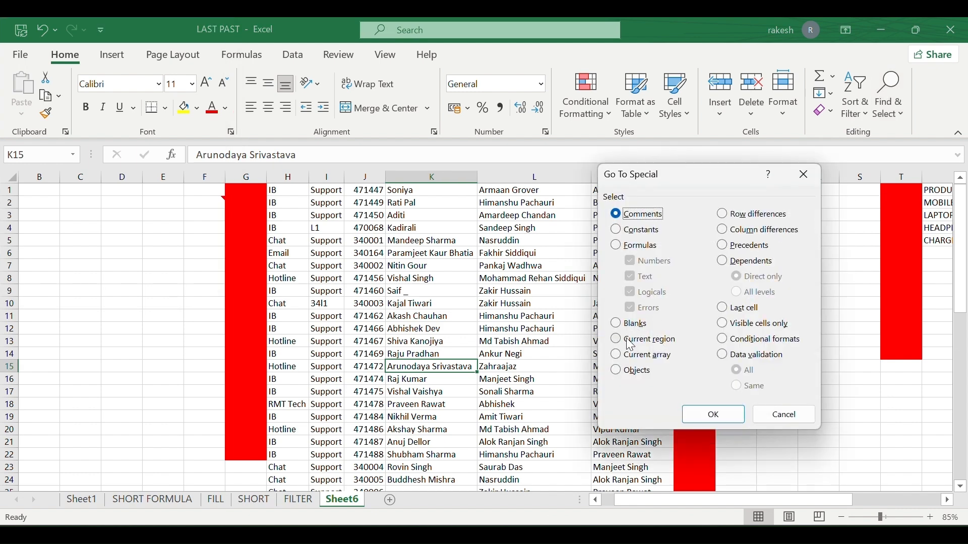
{"action": "left_click", "coordinate": [817, 174]}
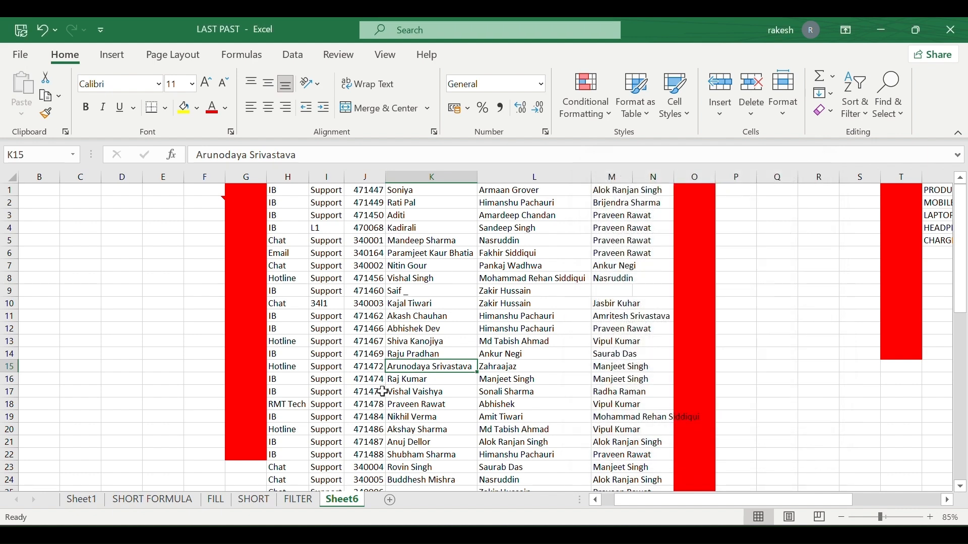
{"action": "key", "text": "ctrl+z"}
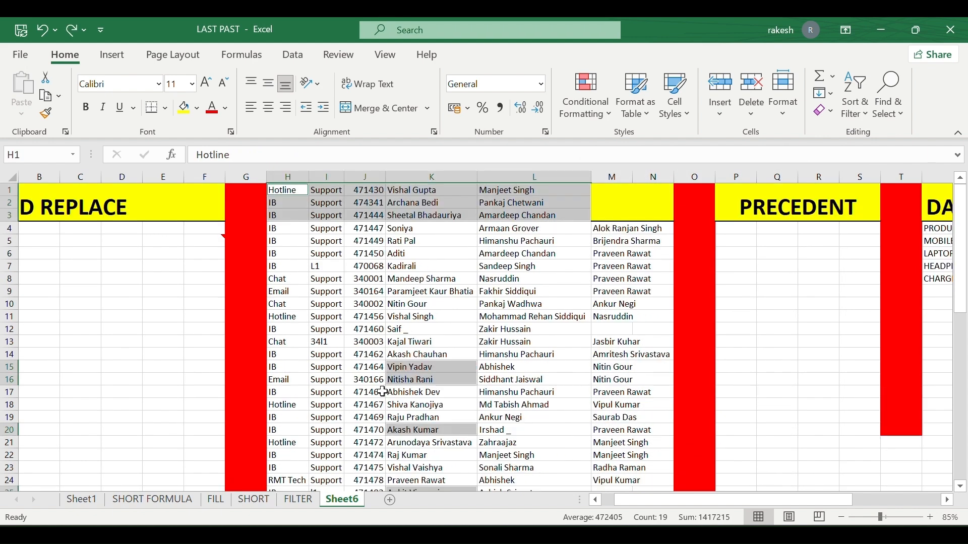
{"action": "left_click", "coordinate": [383, 392]}
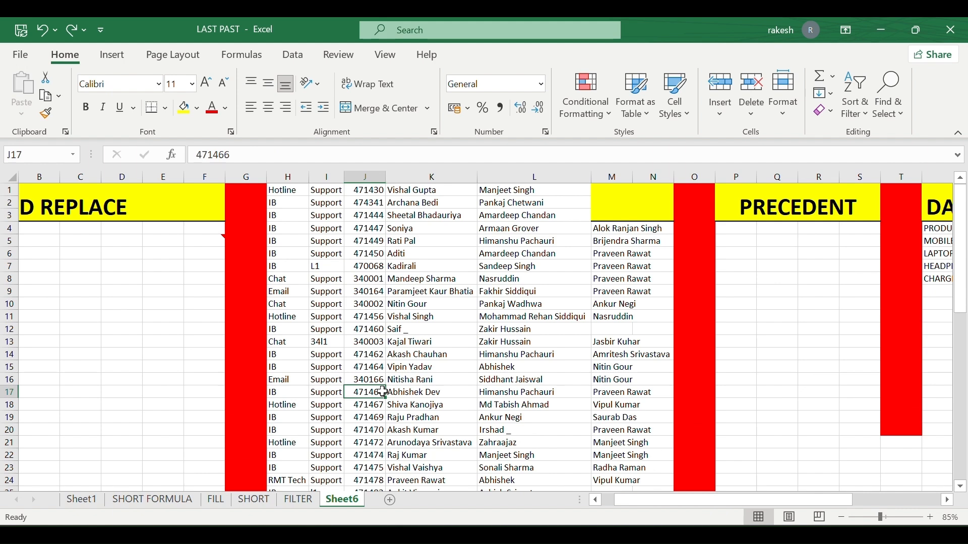
{"action": "key", "text": "ctrl+a"}
{"action": "scroll", "coordinate": [383, 392], "scroll_direction": "left", "scroll_amount": 3}
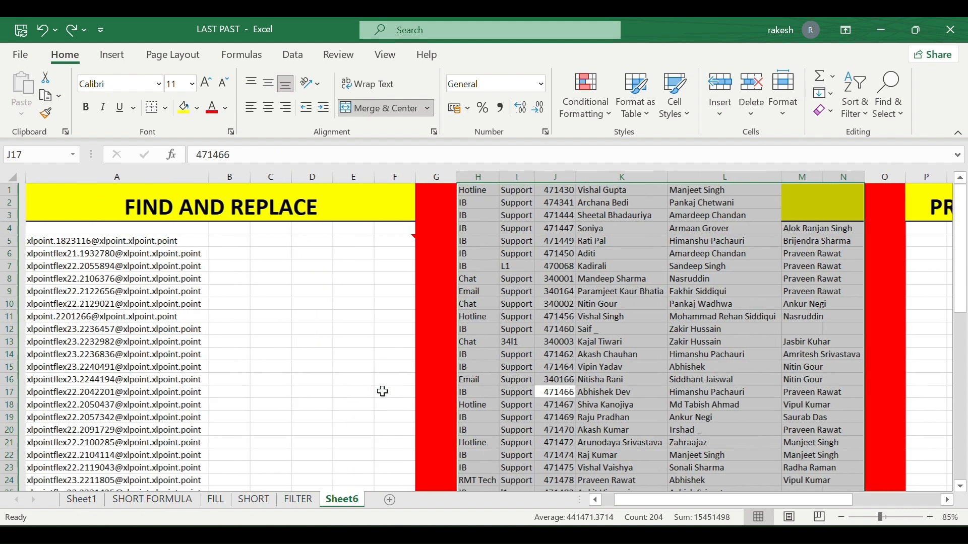
{"action": "scroll", "coordinate": [383, 392], "scroll_direction": "right", "scroll_amount": 3}
{"action": "left_click", "coordinate": [489, 356]}
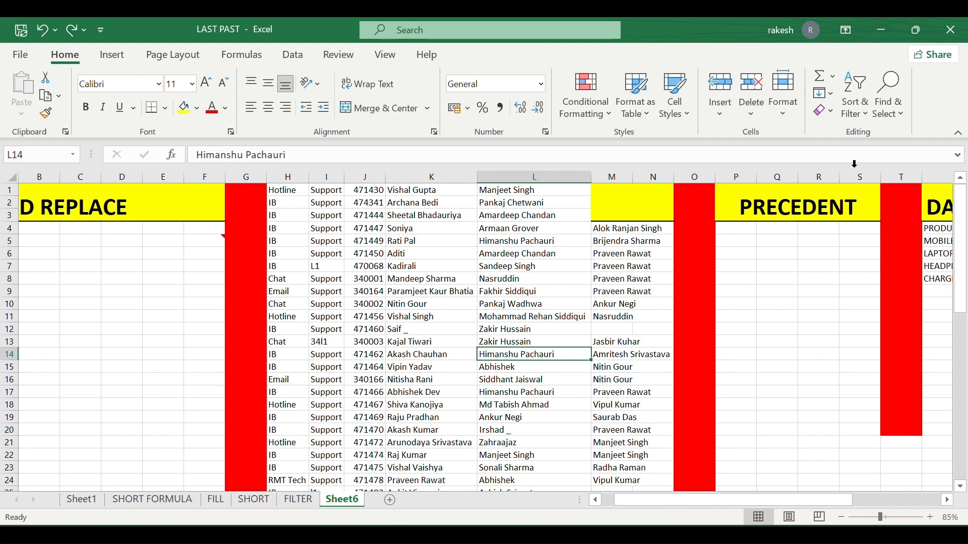
{"action": "left_click", "coordinate": [889, 96]}
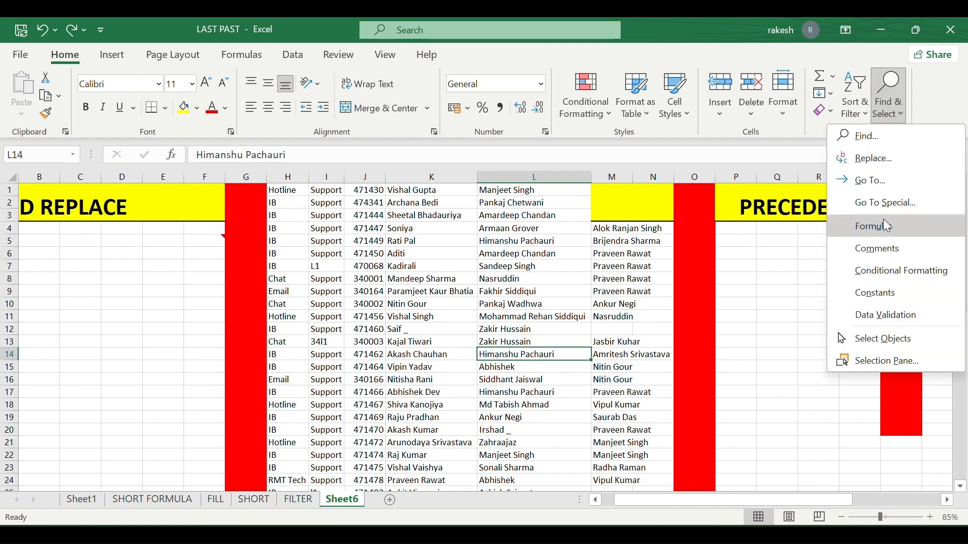
{"action": "left_click", "coordinate": [887, 203]}
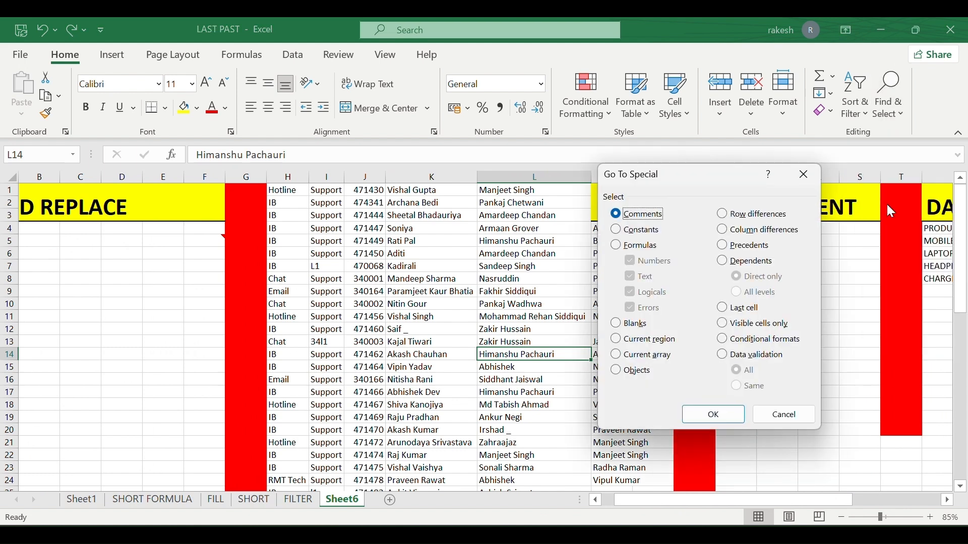
{"action": "left_click", "coordinate": [627, 339]}
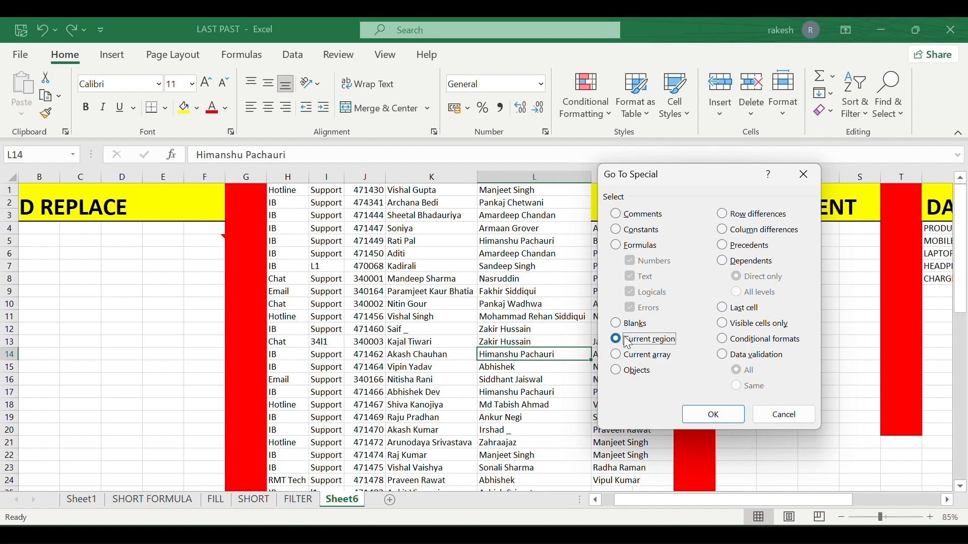
{"action": "left_click", "coordinate": [705, 416]}
{"action": "scroll", "coordinate": [408, 354], "scroll_direction": "left", "scroll_amount": 3}
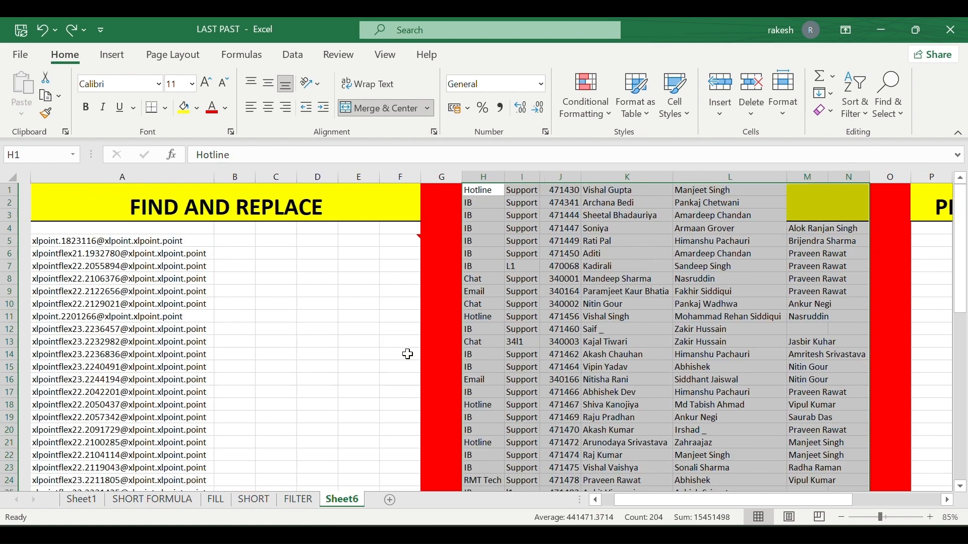
{"action": "scroll", "coordinate": [407, 354], "scroll_direction": "right", "scroll_amount": 3}
{"action": "scroll", "coordinate": [408, 354], "scroll_direction": "down", "scroll_amount": 8}
{"action": "scroll", "coordinate": [408, 354], "scroll_direction": "up", "scroll_amount": 8}
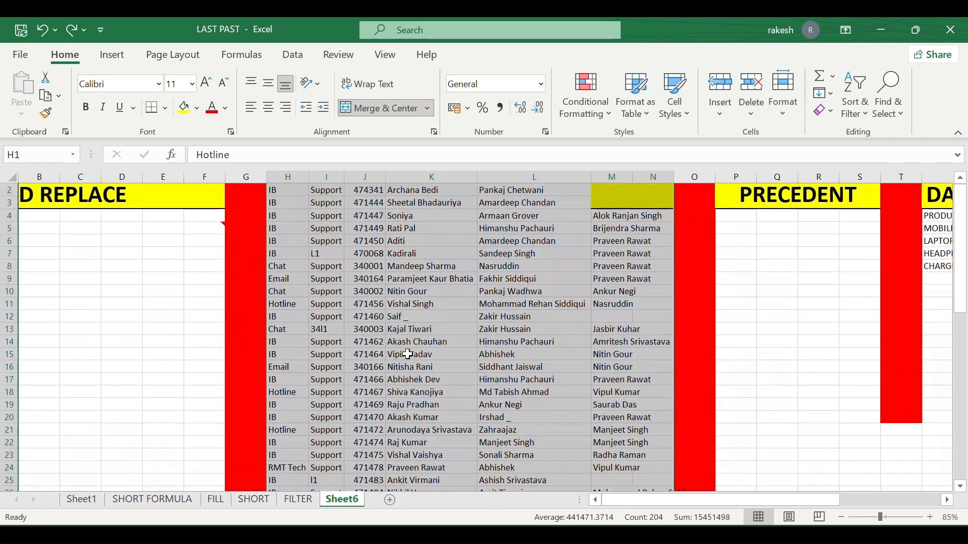
{"action": "left_click", "coordinate": [408, 354]}
Open and cancel Go To Special, then select Q9 under the PRECEDENT heading.
{"action": "left_click", "coordinate": [887, 120]}
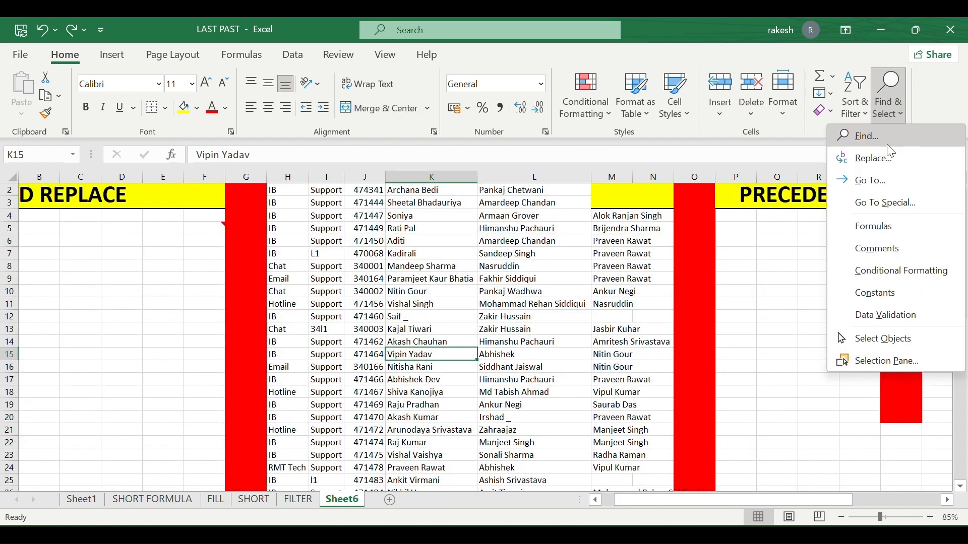
{"action": "left_click", "coordinate": [881, 203]}
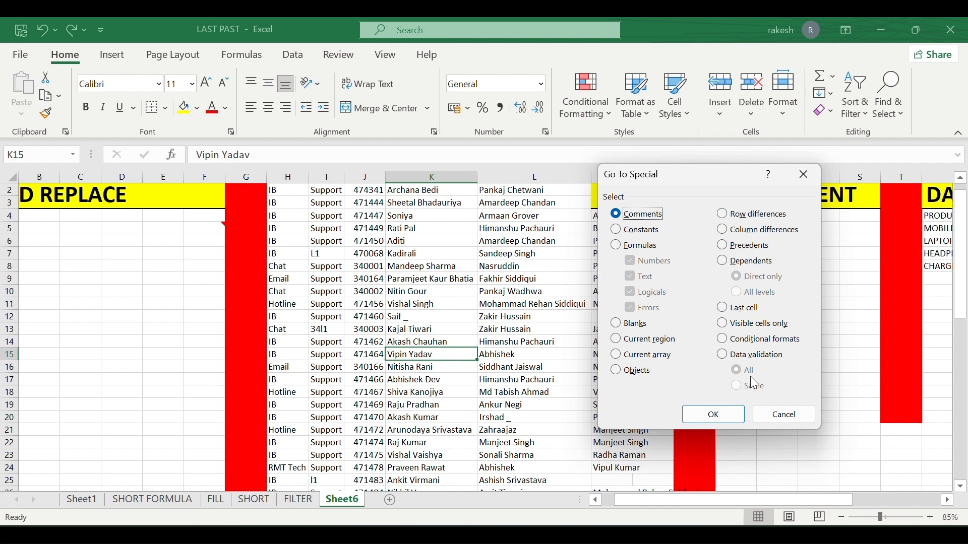
{"action": "left_click", "coordinate": [773, 411]}
{"action": "scroll", "coordinate": [771, 409], "scroll_direction": "right", "scroll_amount": 3}
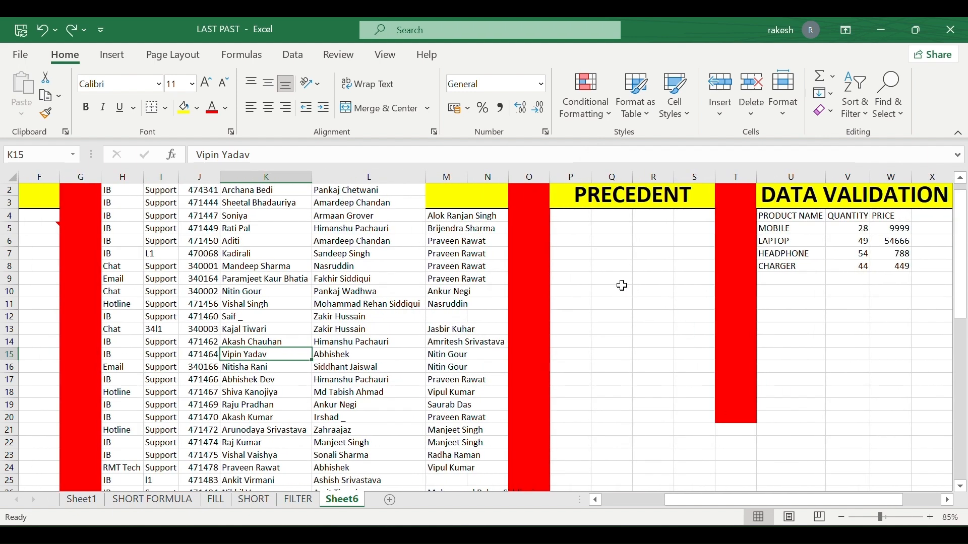
{"action": "left_click", "coordinate": [619, 280]}
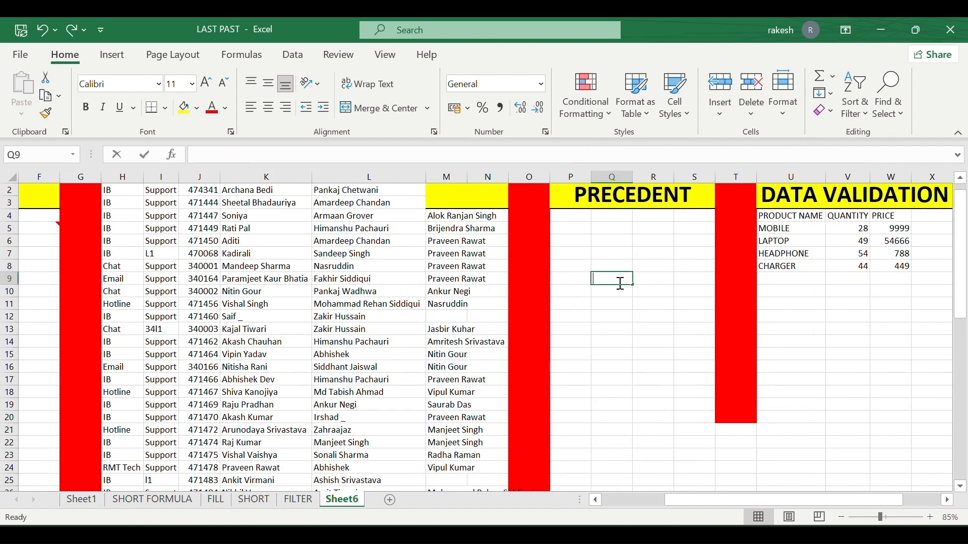
Enter 12, 23 and 35 into Q9, Q11 and Q12.
{"action": "type", "text": "12"}
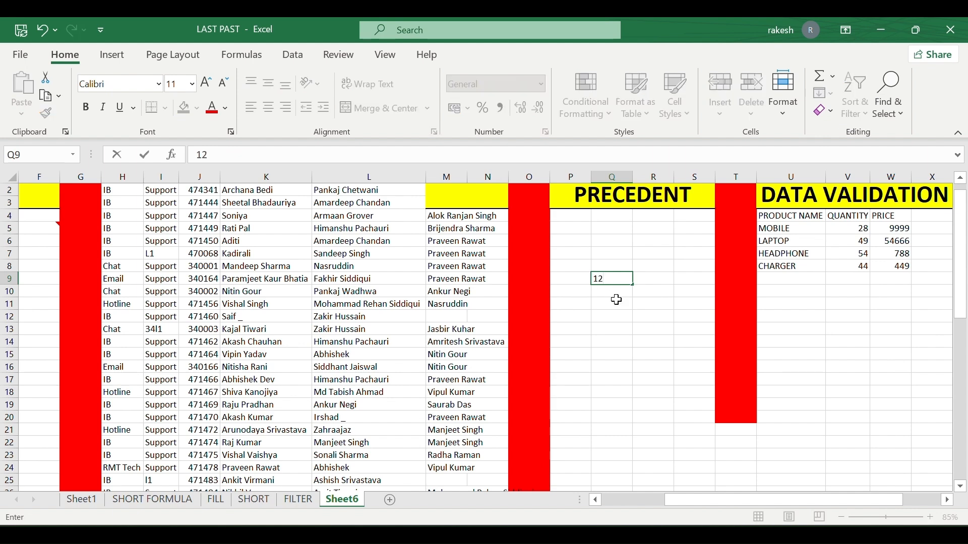
{"action": "left_click", "coordinate": [617, 300]}
{"action": "type", "text": "23"}
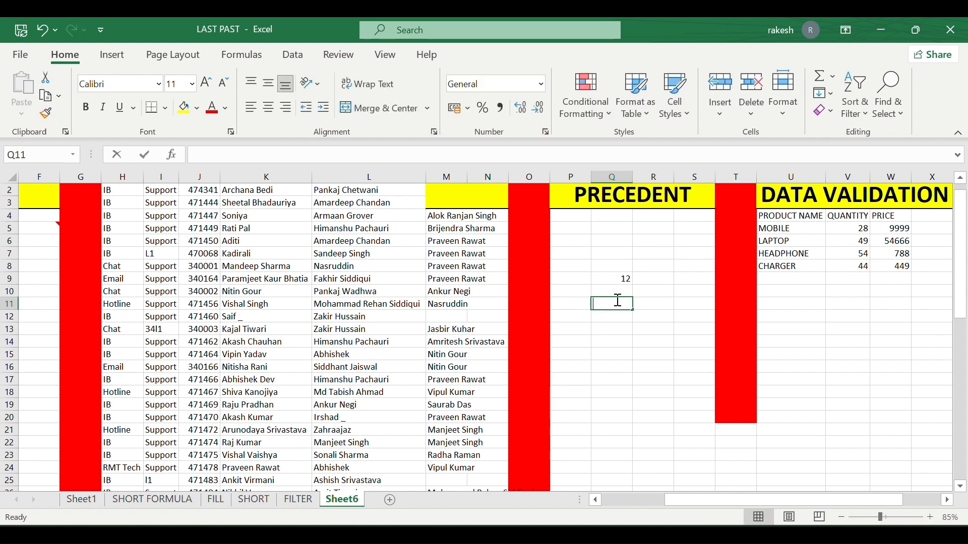
{"action": "left_click", "coordinate": [619, 317]}
{"action": "type", "text": "3"}
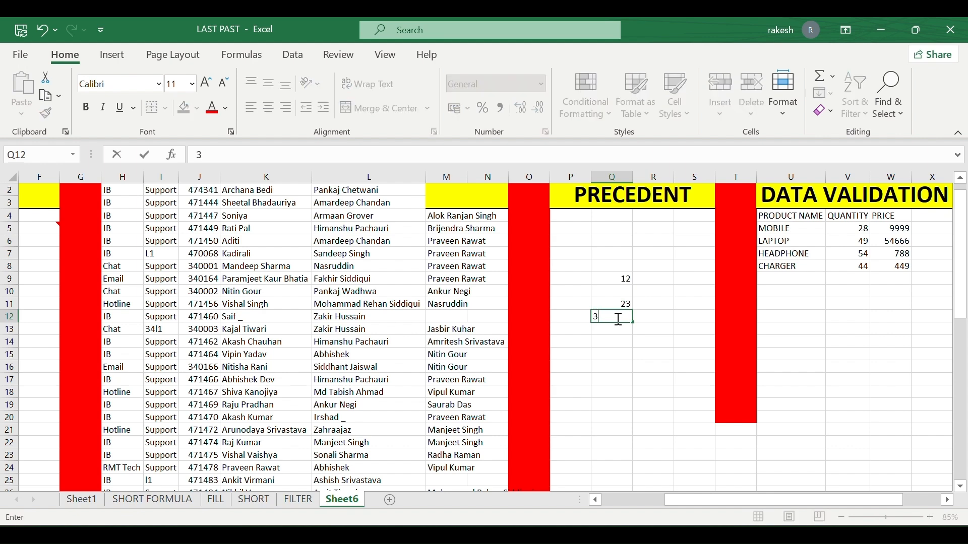
{"action": "type", "text": "5"}
{"action": "left_click", "coordinate": [677, 316]}
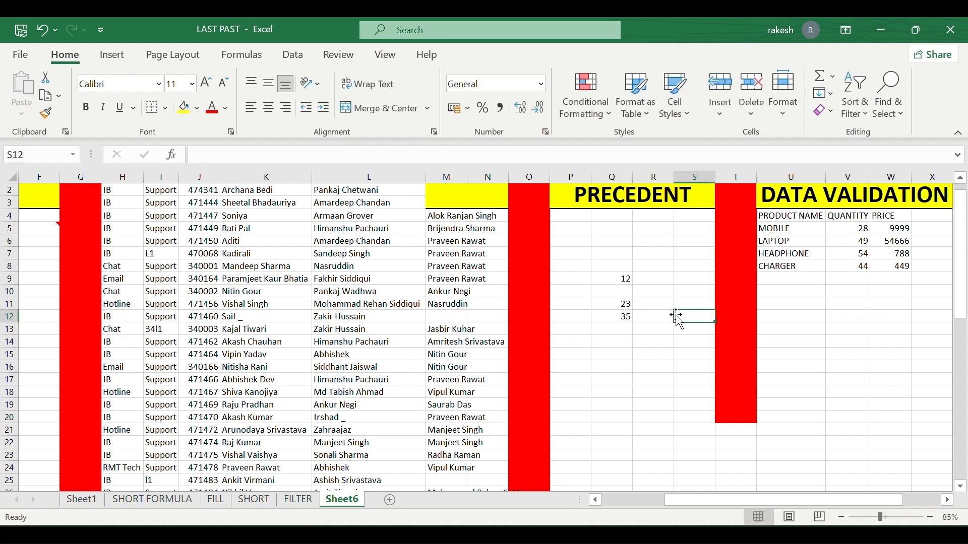
Build =SUM(Q9,Q11,Q12) in S12, giving a total of 70.
{"action": "type", "text": "=sum"}
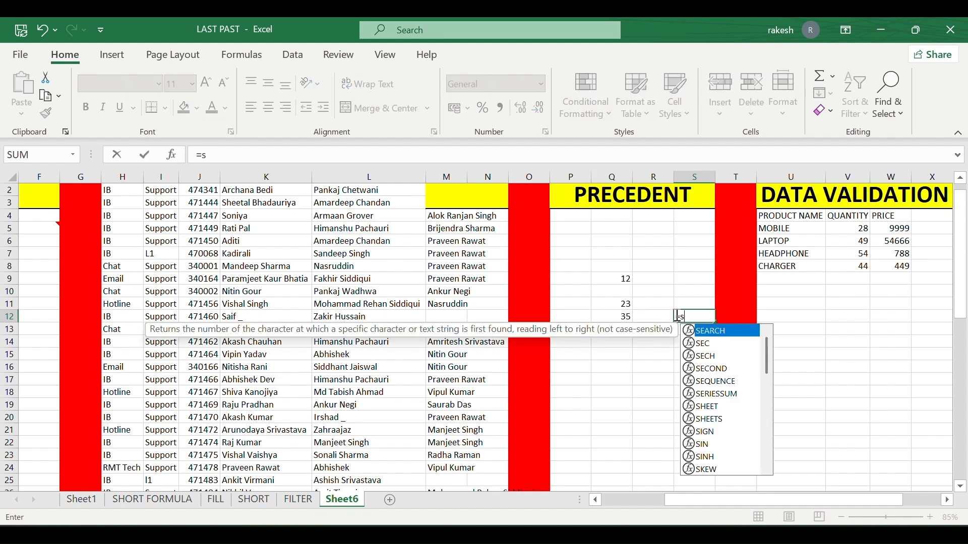
{"action": "left_click", "coordinate": [622, 278]}
{"action": "left_click", "coordinate": [705, 322]}
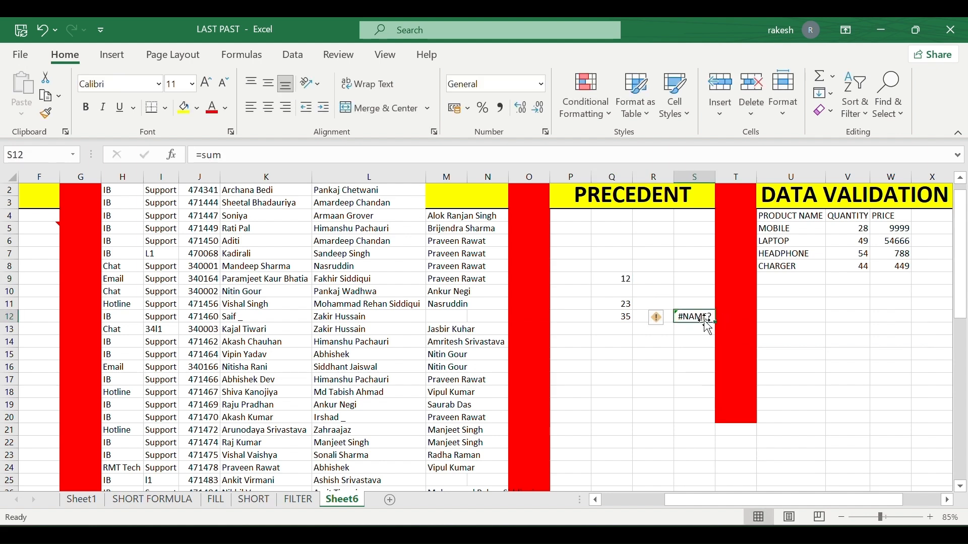
{"action": "double_click", "coordinate": [700, 315]}
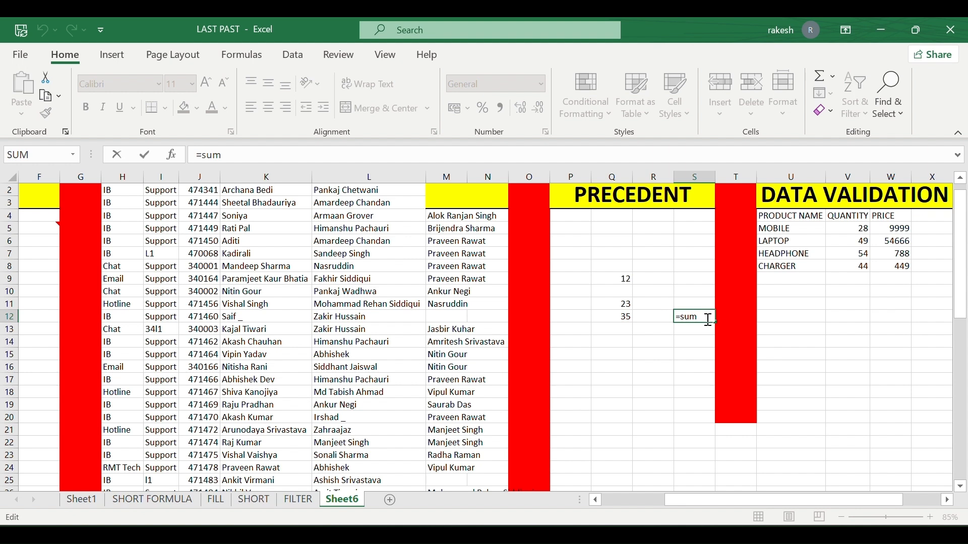
{"action": "type", "text": "("}
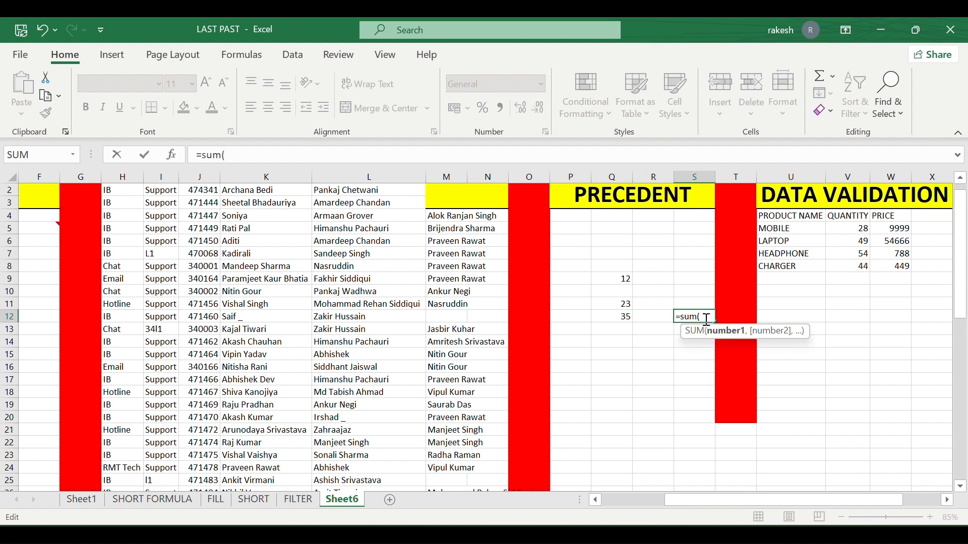
{"action": "left_click", "coordinate": [625, 280]}
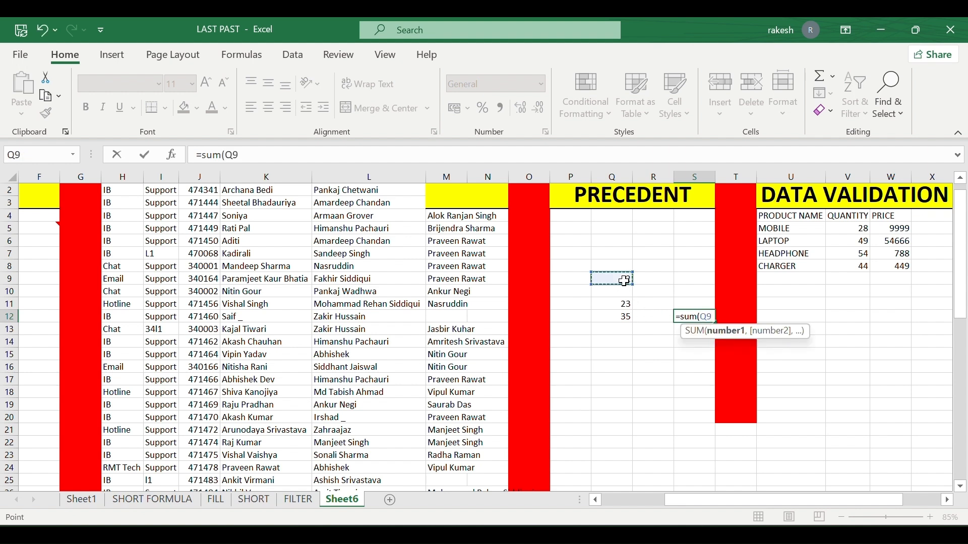
{"action": "type", "text": ","}
{"action": "left_click", "coordinate": [626, 305]}
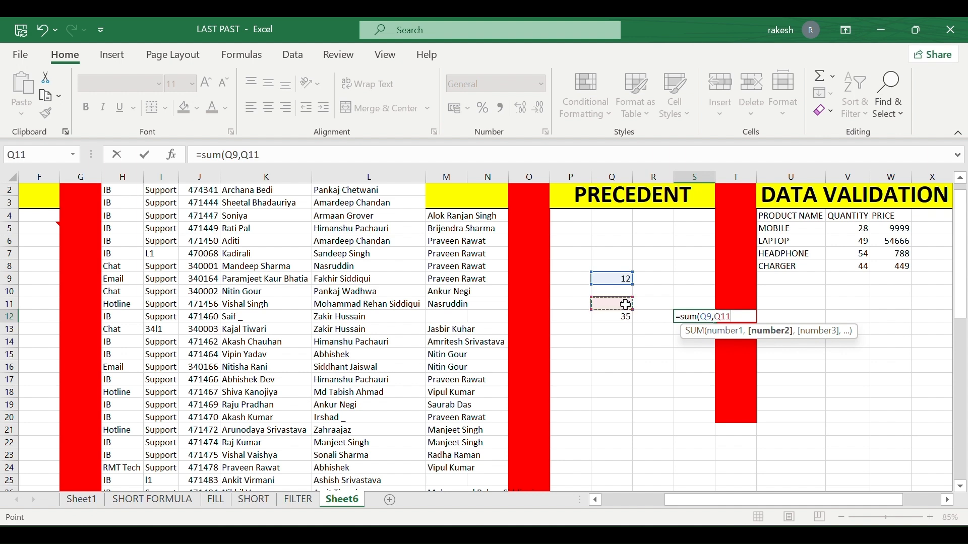
{"action": "type", "text": ","}
{"action": "left_click", "coordinate": [624, 329]}
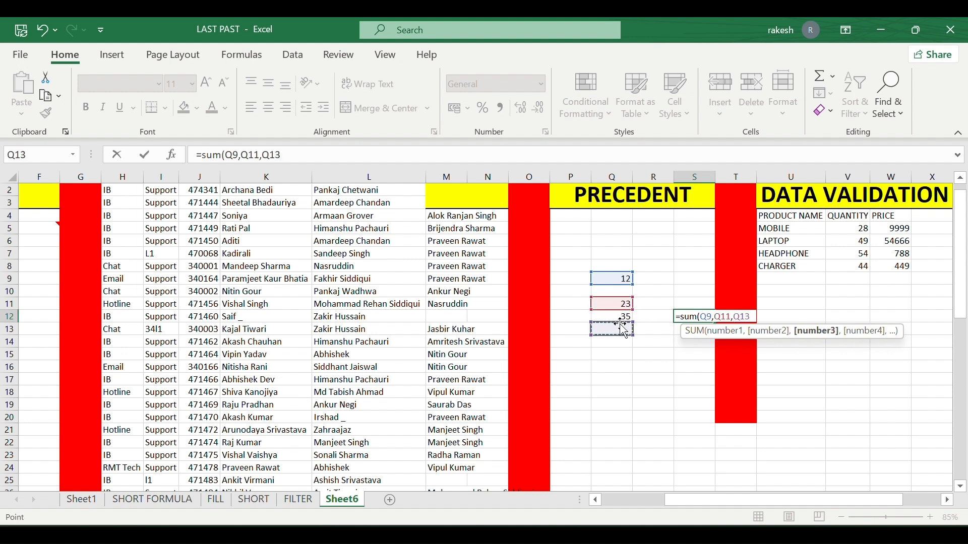
{"action": "left_click", "coordinate": [620, 319]}
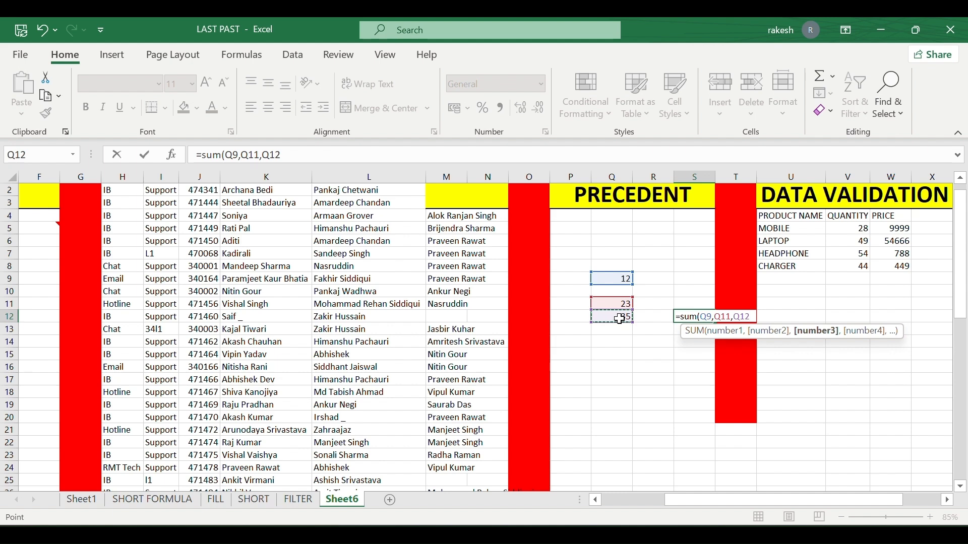
{"action": "type", "text": ")"}
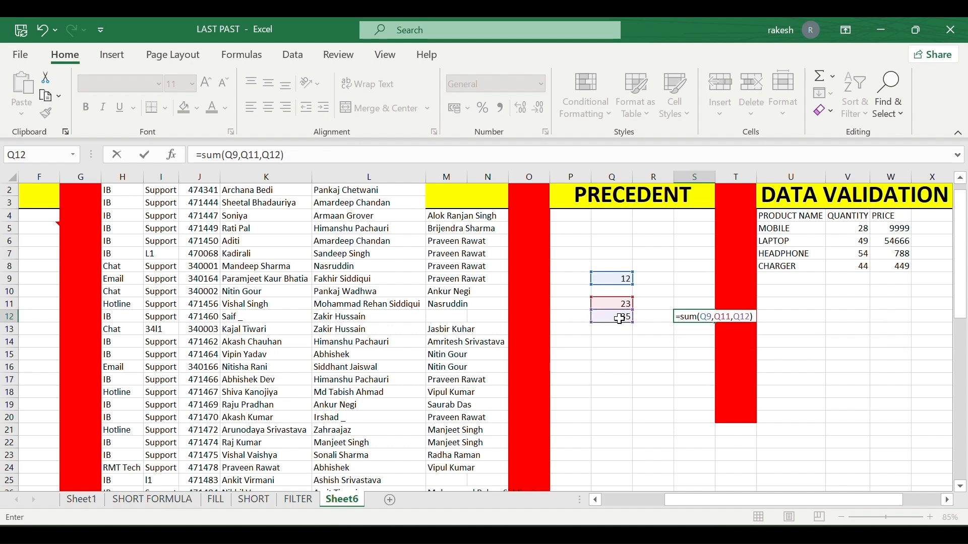
{"action": "key", "text": "Return"}
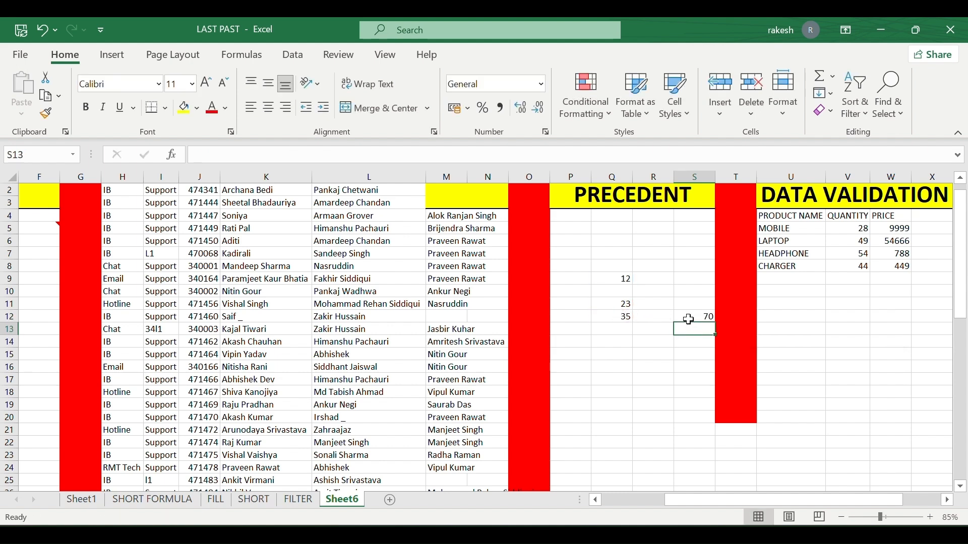
{"action": "left_click", "coordinate": [695, 315]}
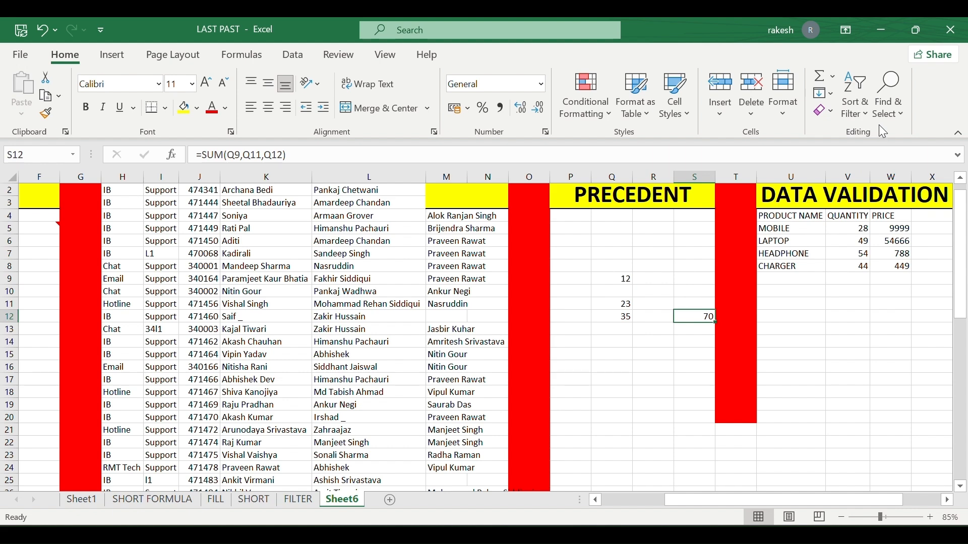
Use Go To Special Precedents to select Q9, Q11 and Q12, which feed S12's total of 70.
{"action": "left_click", "coordinate": [890, 99]}
{"action": "left_click", "coordinate": [883, 203]}
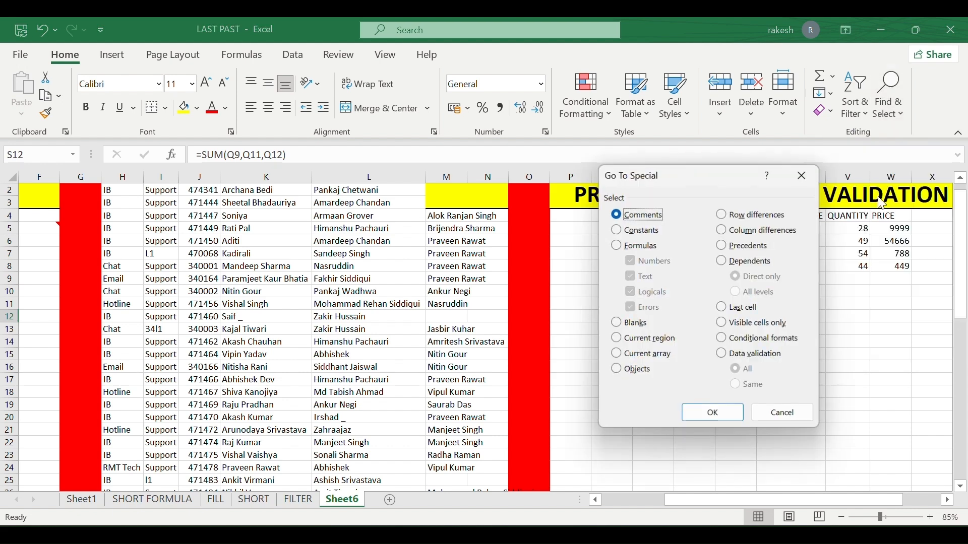
{"action": "left_click", "coordinate": [742, 250]}
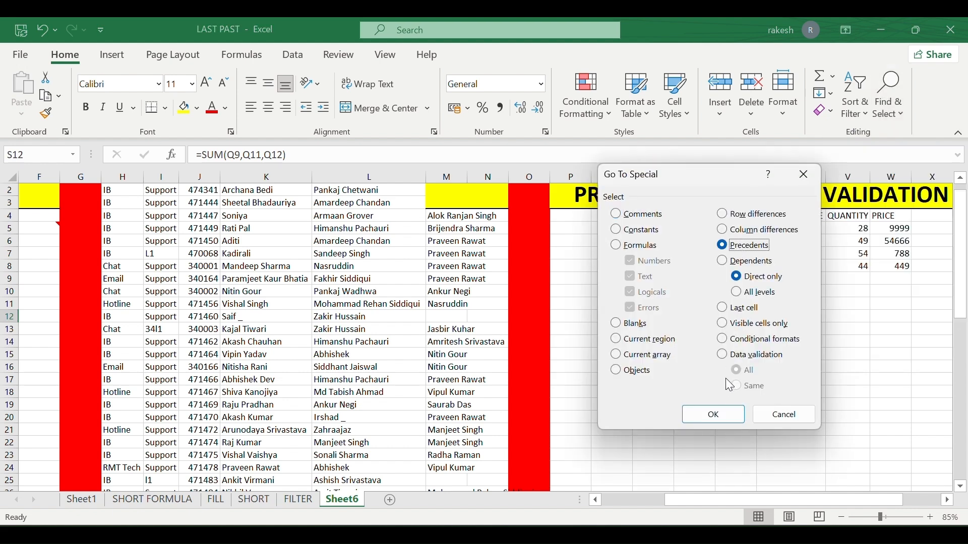
{"action": "left_click", "coordinate": [721, 409]}
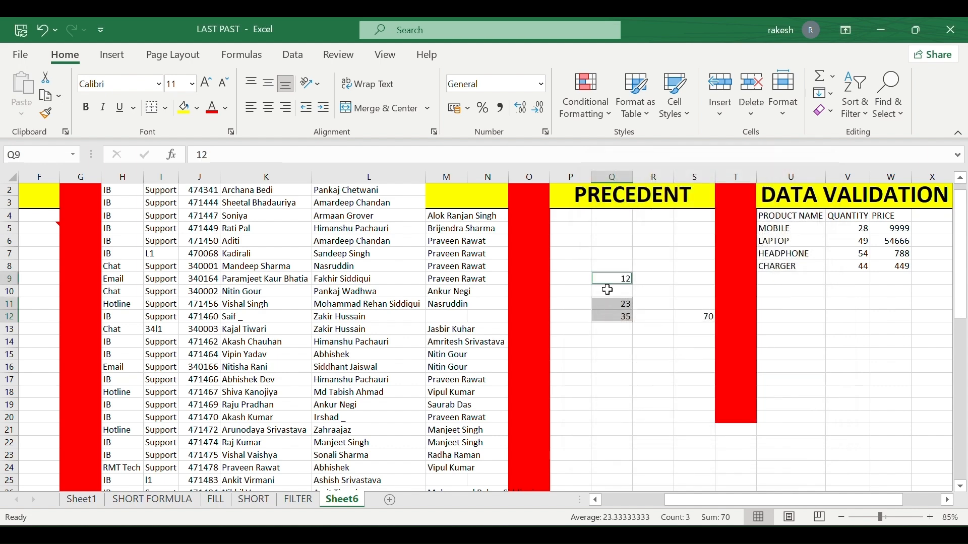
{"action": "left_click", "coordinate": [298, 55]}
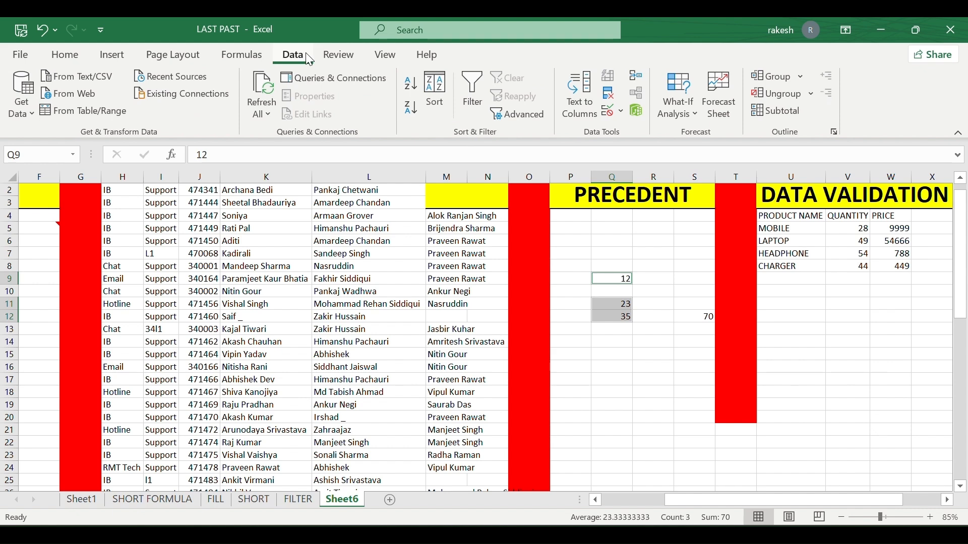
Trace dependents from Q9 (12) and Q11 (23) to the S12 total.
{"action": "left_click", "coordinate": [337, 55]}
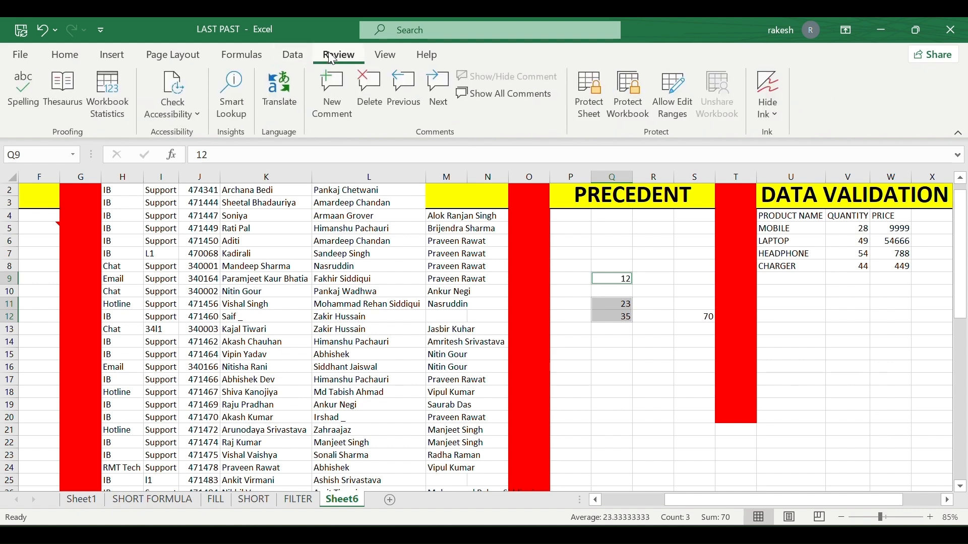
{"action": "left_click", "coordinate": [254, 56]}
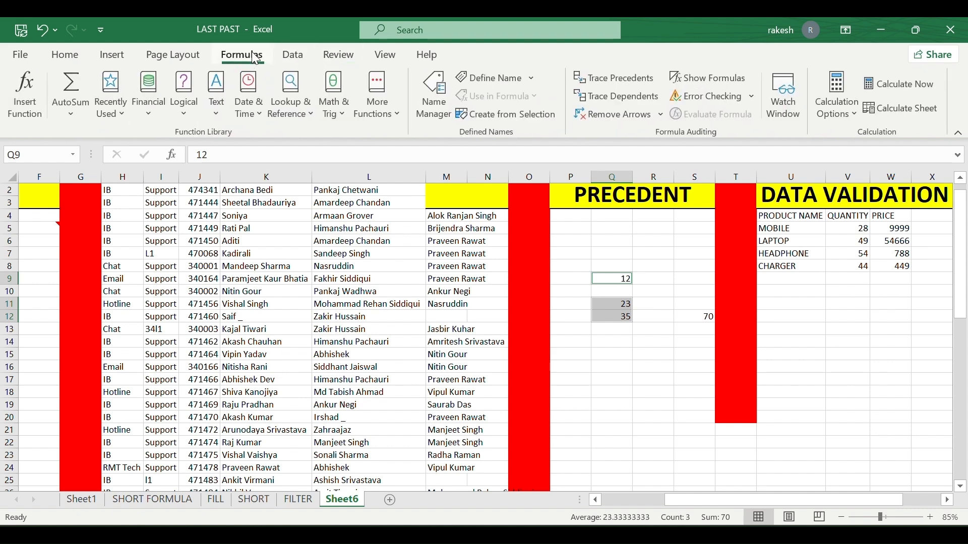
{"action": "left_click", "coordinate": [614, 97]}
{"action": "left_click", "coordinate": [636, 305]}
{"action": "left_click", "coordinate": [627, 304]}
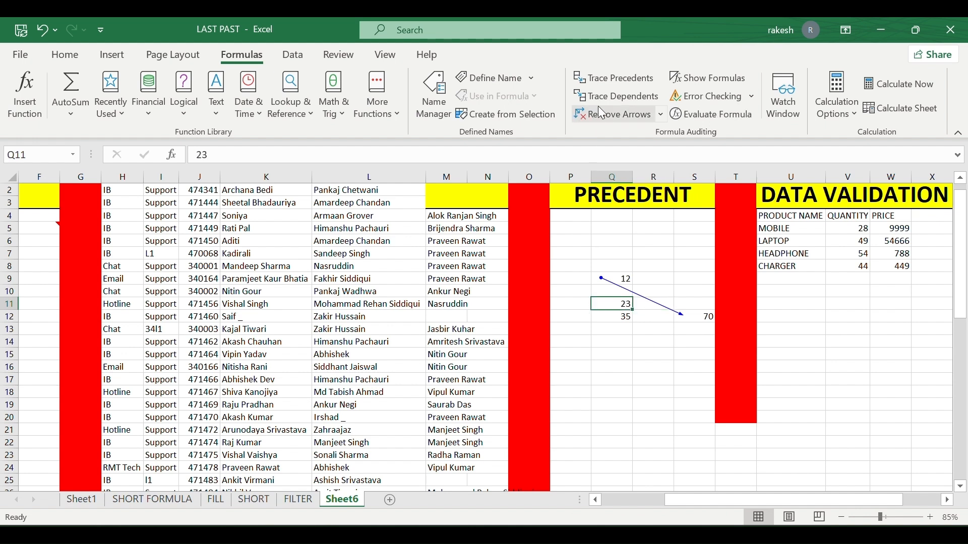
{"action": "left_click", "coordinate": [613, 98]}
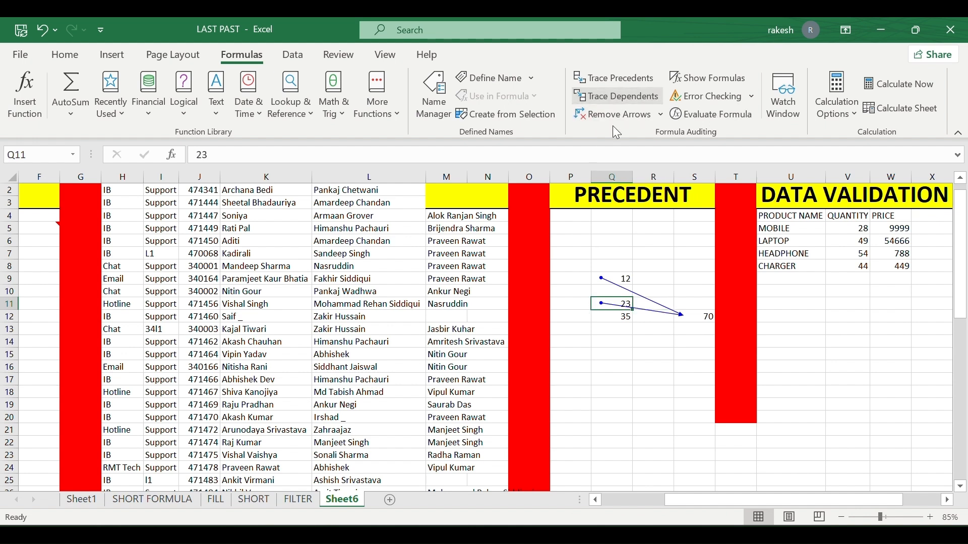
Trace Q12's (35) dependent, then remove all trace arrows.
{"action": "left_click", "coordinate": [620, 318]}
{"action": "left_click", "coordinate": [616, 90]}
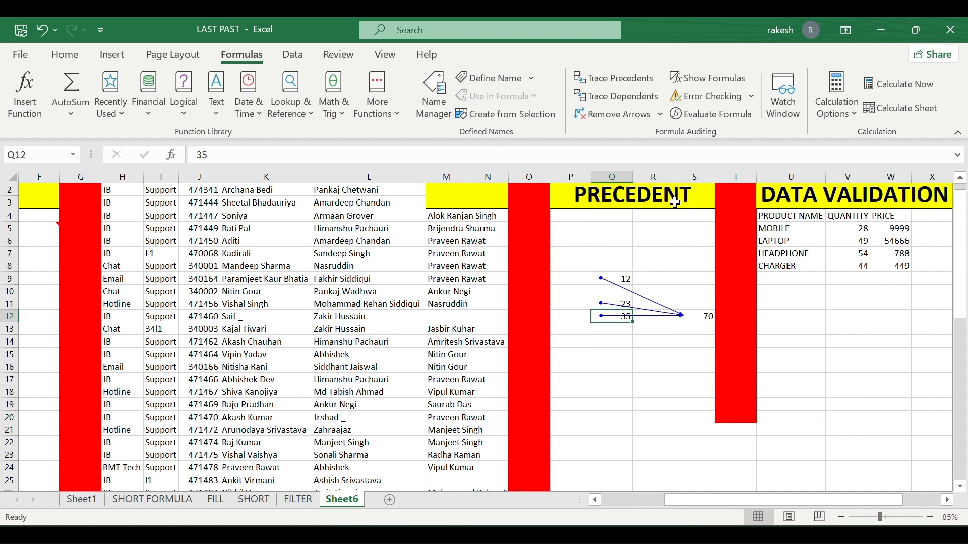
{"action": "left_click", "coordinate": [610, 120]}
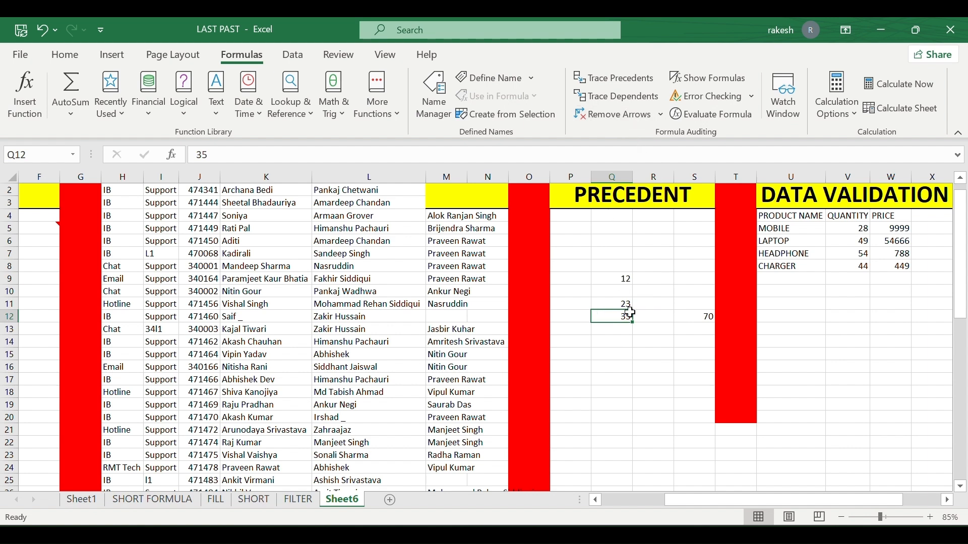
{"action": "left_click", "coordinate": [59, 56]}
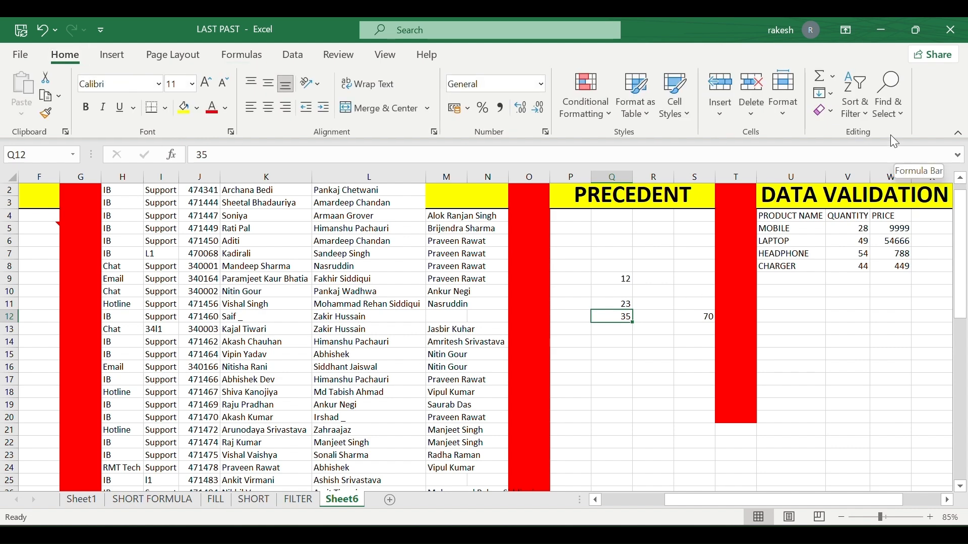
{"action": "left_click", "coordinate": [889, 98]}
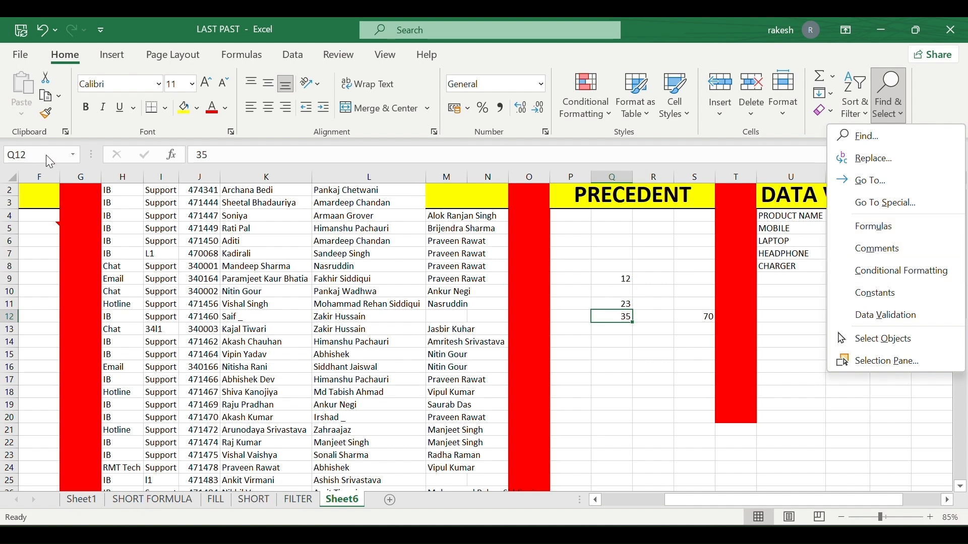
{"action": "left_click", "coordinate": [10, 176]}
{"action": "left_click", "coordinate": [10, 176]}
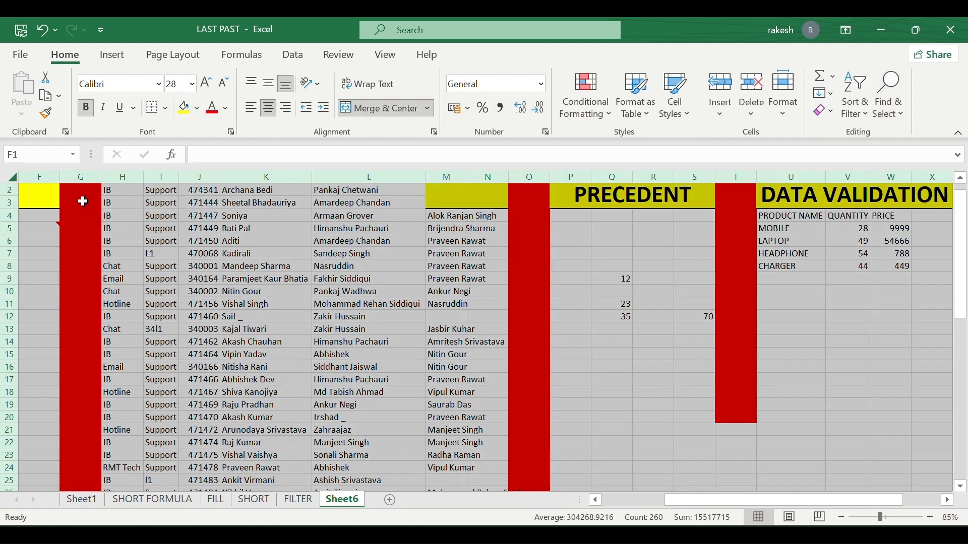
{"action": "left_click", "coordinate": [882, 114]}
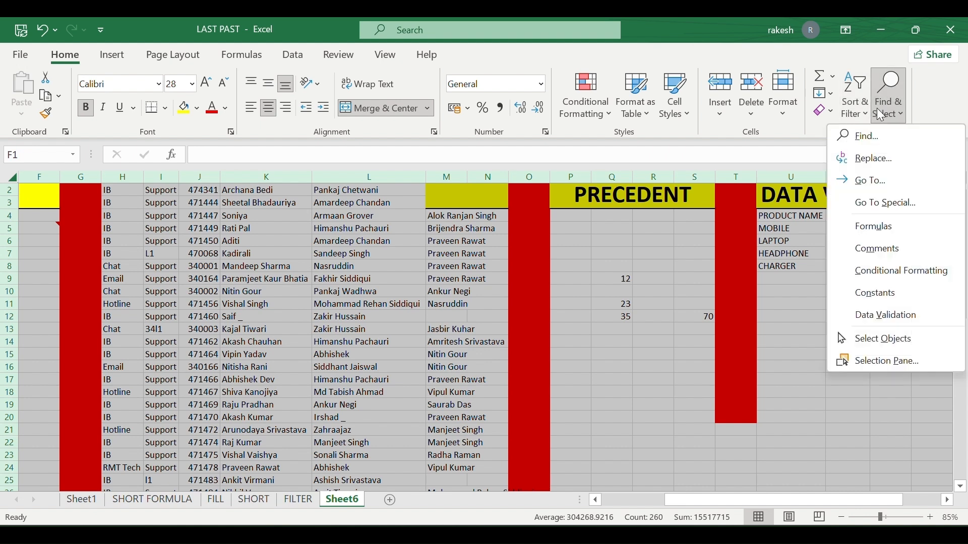
{"action": "left_click", "coordinate": [891, 272]}
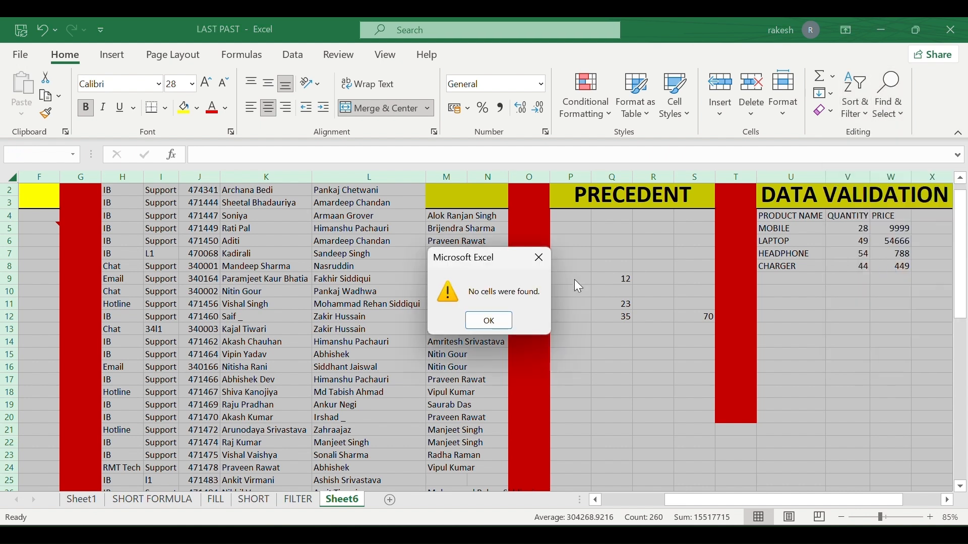
{"action": "left_click", "coordinate": [505, 320]}
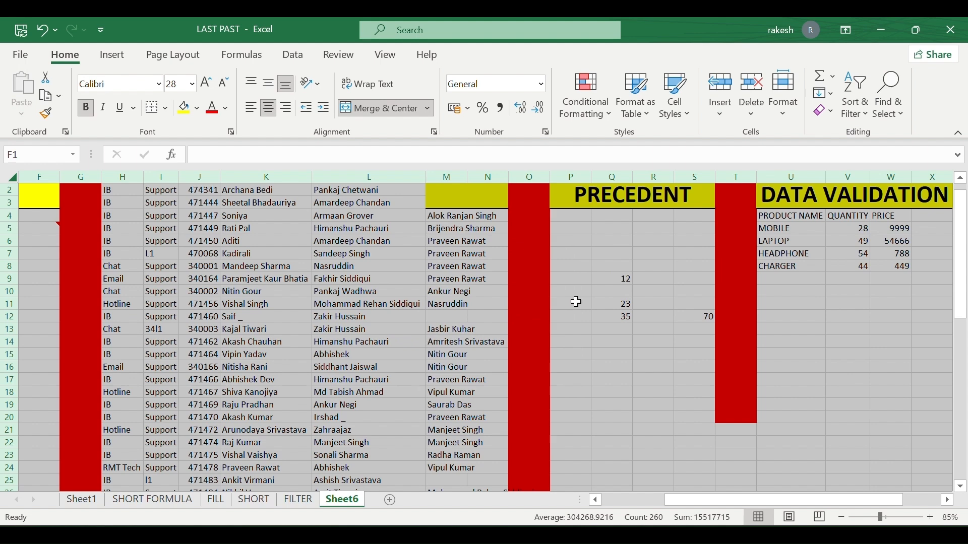
{"action": "scroll", "coordinate": [628, 285], "scroll_direction": "up", "scroll_amount": 1}
{"action": "left_click", "coordinate": [629, 286]}
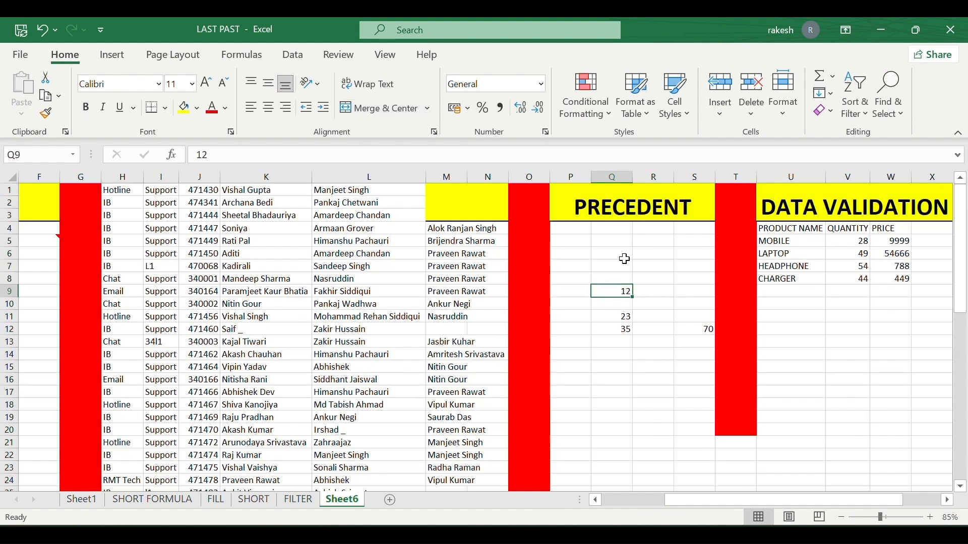
Select the data-validated cell Z8 using Go To Special Data Validation.
{"action": "left_click", "coordinate": [887, 121]}
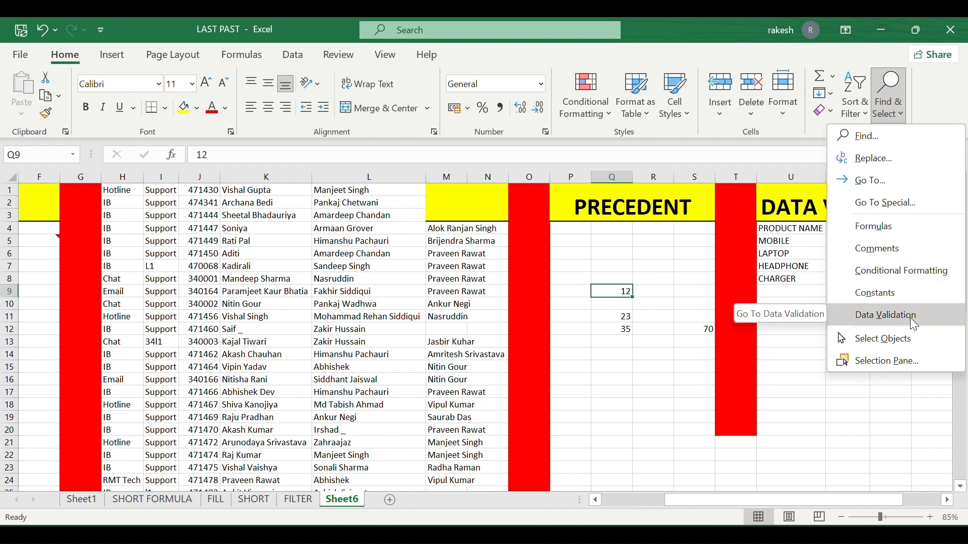
{"action": "left_click", "coordinate": [915, 316]}
{"action": "scroll", "coordinate": [706, 343], "scroll_direction": "right", "scroll_amount": 3}
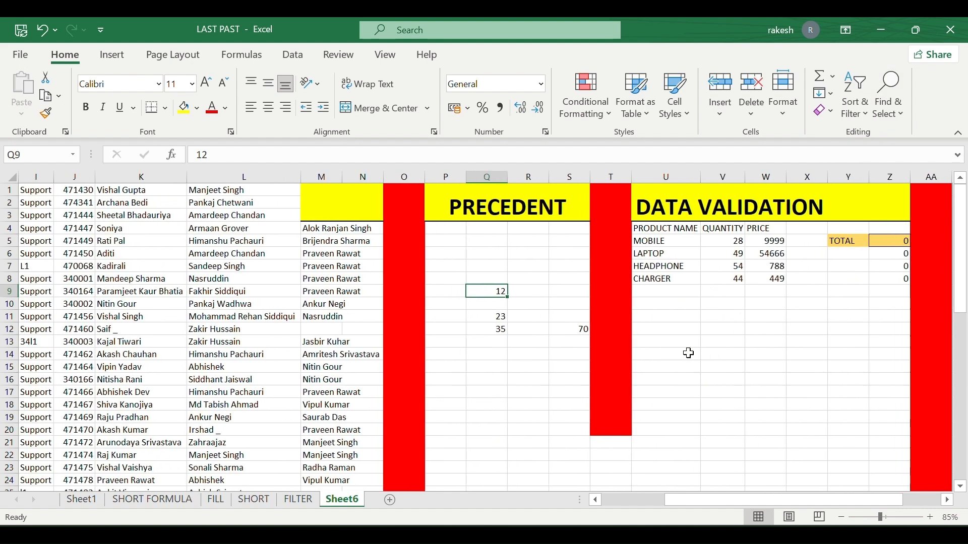
{"action": "left_click", "coordinate": [741, 328]}
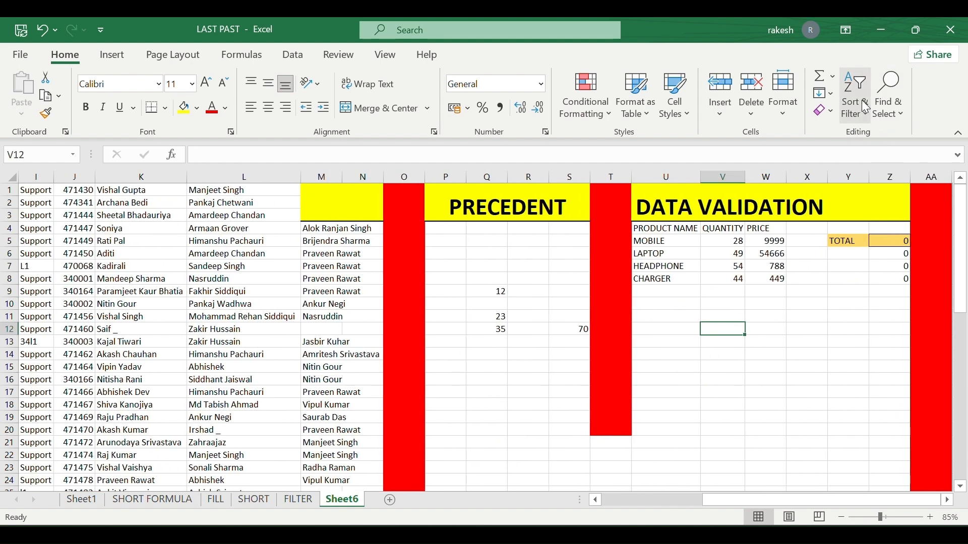
{"action": "left_click", "coordinate": [861, 119]}
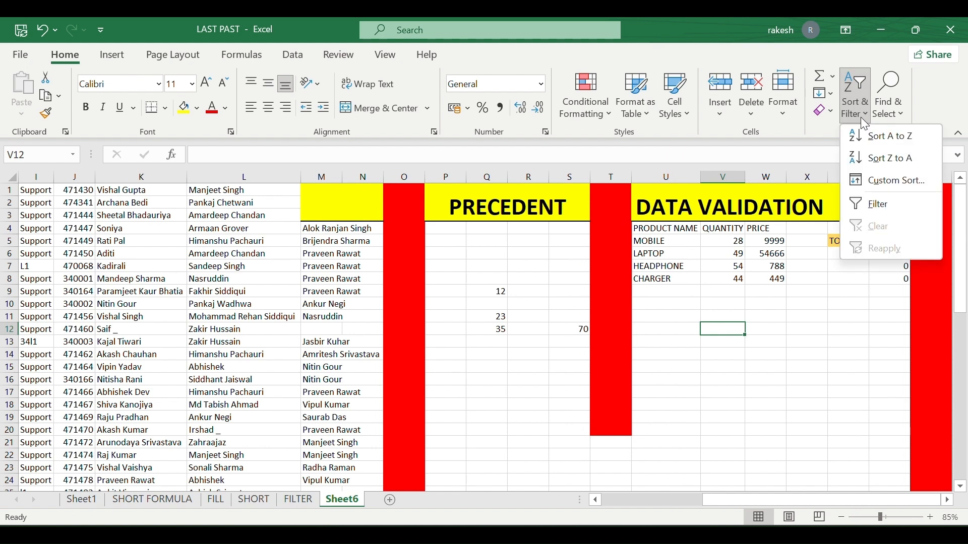
{"action": "left_click", "coordinate": [863, 120]}
{"action": "left_click", "coordinate": [893, 108]}
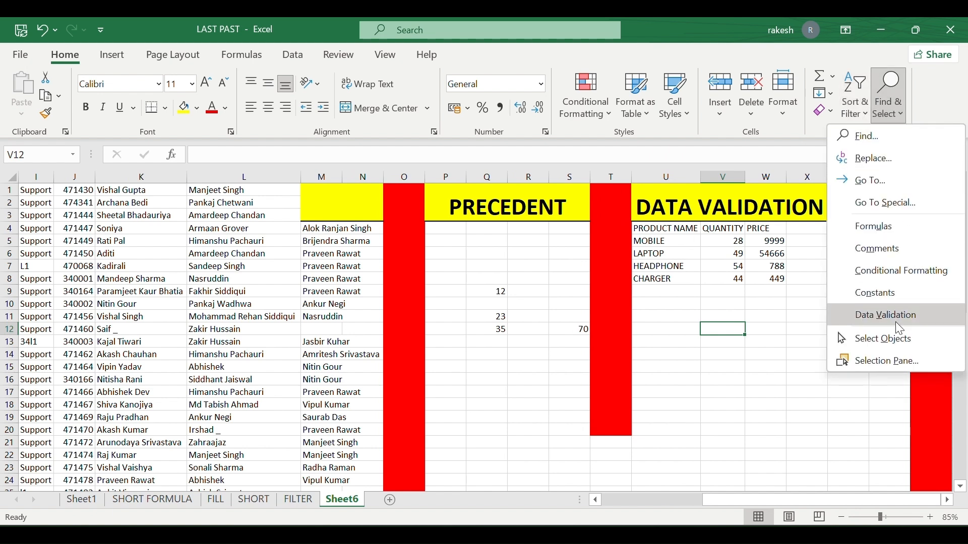
{"action": "left_click", "coordinate": [883, 320]}
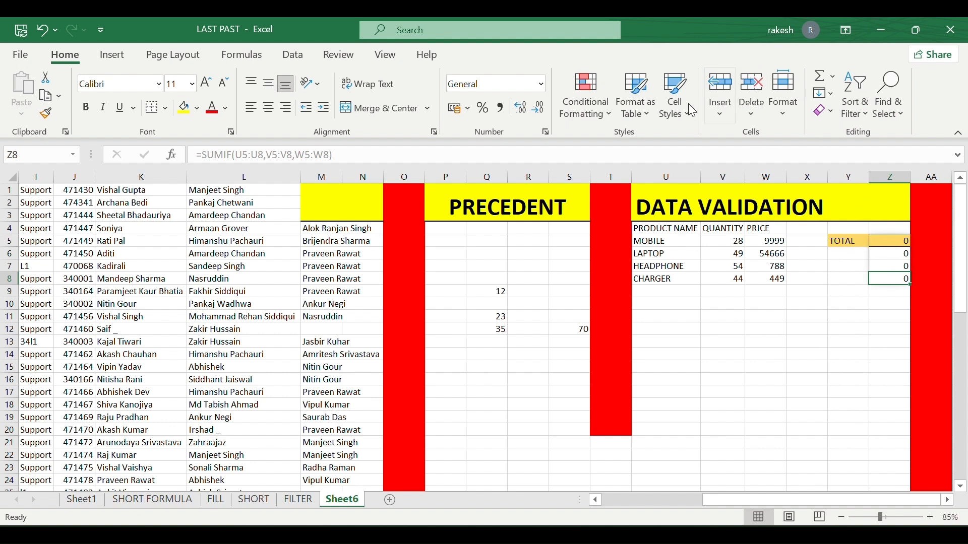
Delete Z8 and recheck Data Validation, dismissing the 'No cells were found' message.
{"action": "left_click", "coordinate": [743, 101]}
{"action": "left_click", "coordinate": [807, 329]}
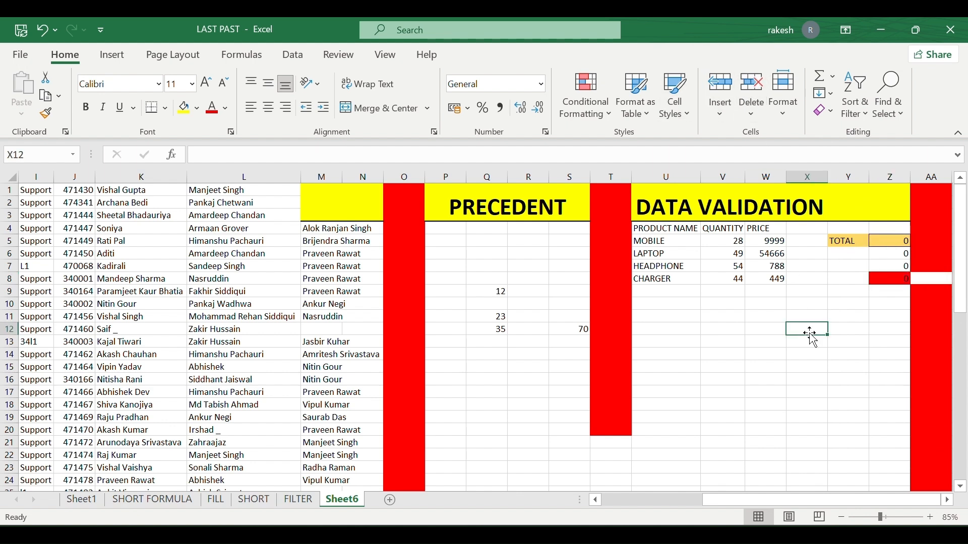
{"action": "left_click", "coordinate": [888, 115]}
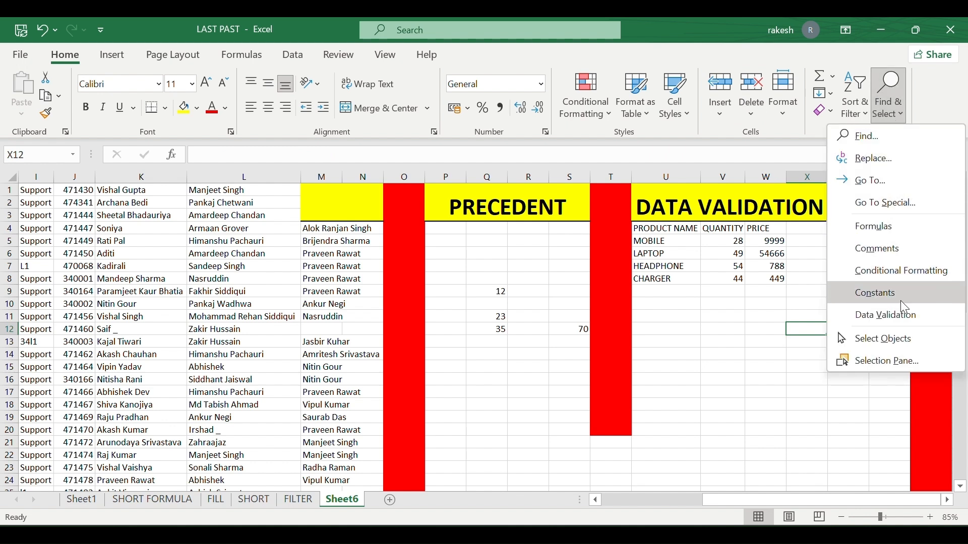
{"action": "left_click", "coordinate": [905, 316]}
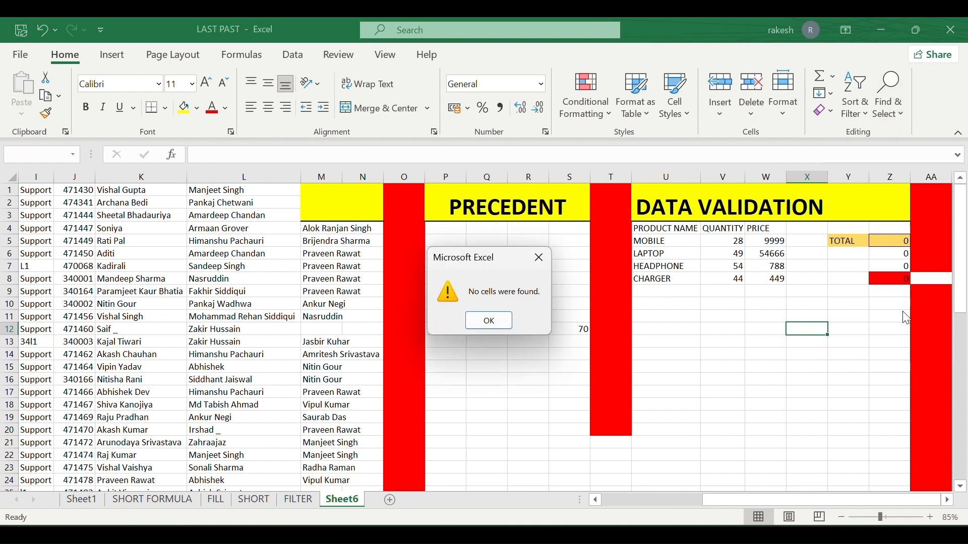
{"action": "left_click", "coordinate": [490, 321]}
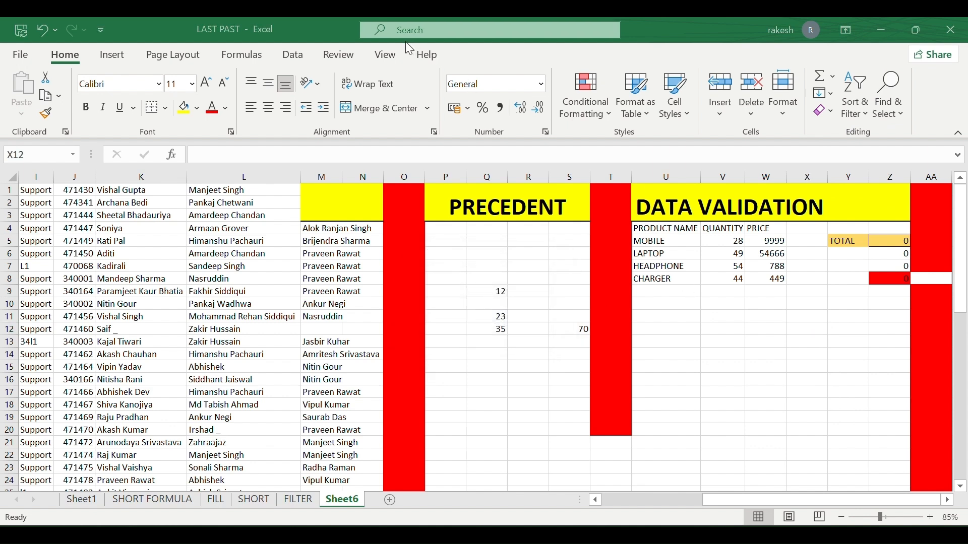
{"action": "left_click", "coordinate": [893, 114]}
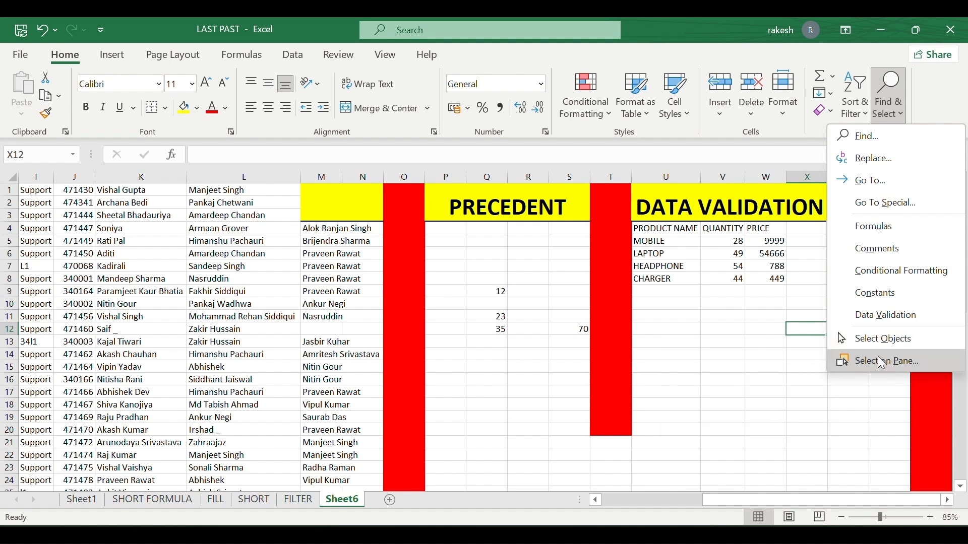
{"action": "left_click", "coordinate": [881, 362]}
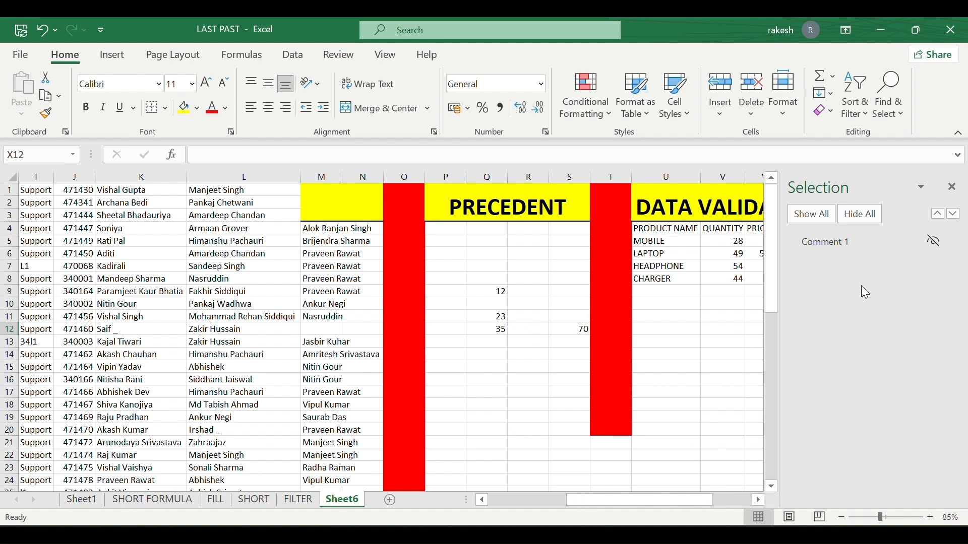
{"action": "scroll", "coordinate": [447, 352], "scroll_direction": "left", "scroll_amount": 5}
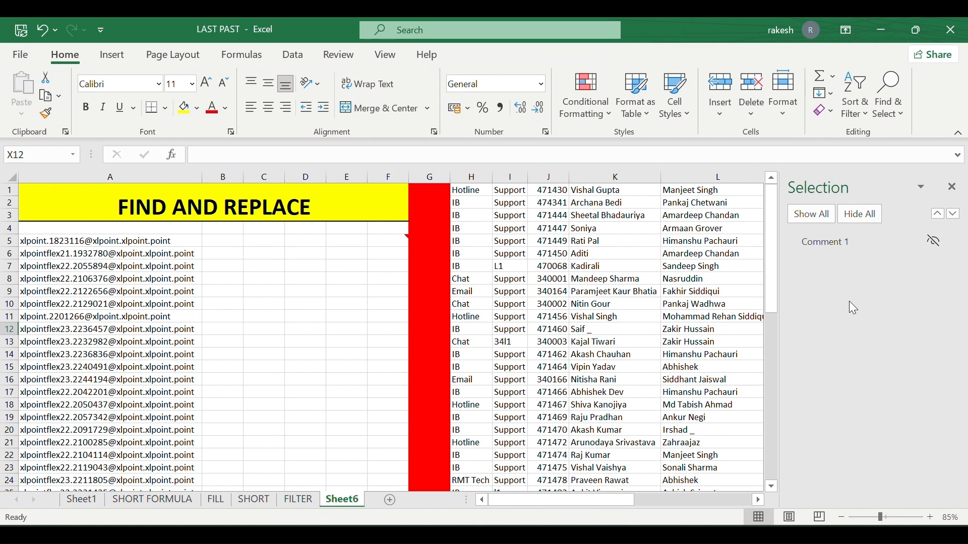
{"action": "left_click", "coordinate": [935, 242]}
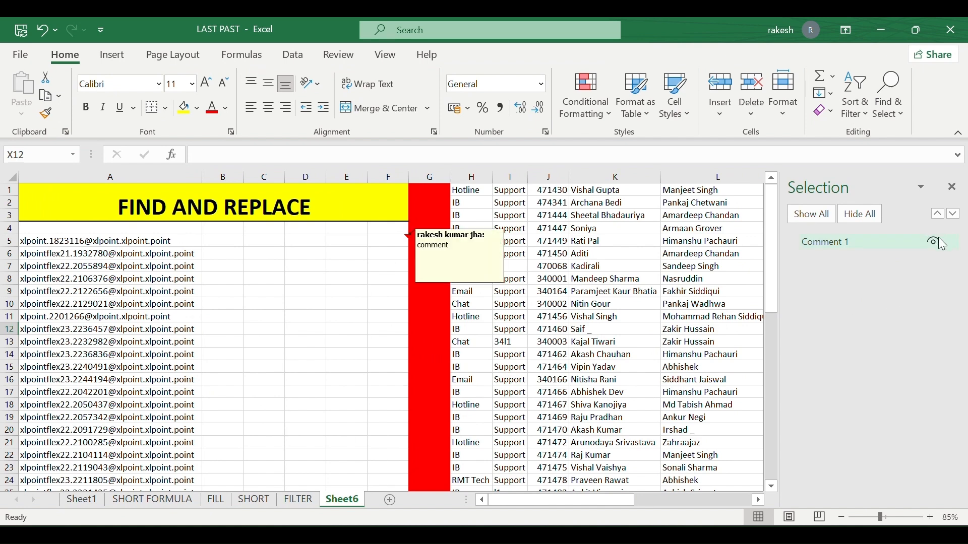
{"action": "left_click", "coordinate": [935, 242]}
{"action": "left_click", "coordinate": [935, 242]}
{"action": "left_click", "coordinate": [935, 242]}
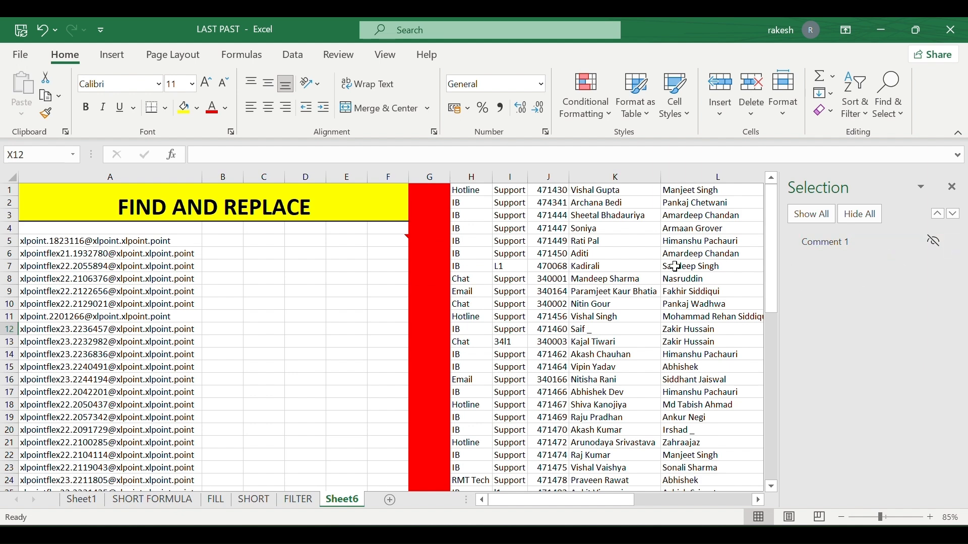
{"action": "scroll", "coordinate": [665, 267], "scroll_direction": "right", "scroll_amount": 2}
{"action": "scroll", "coordinate": [665, 267], "scroll_direction": "left", "scroll_amount": 2}
{"action": "left_click", "coordinate": [952, 186]}
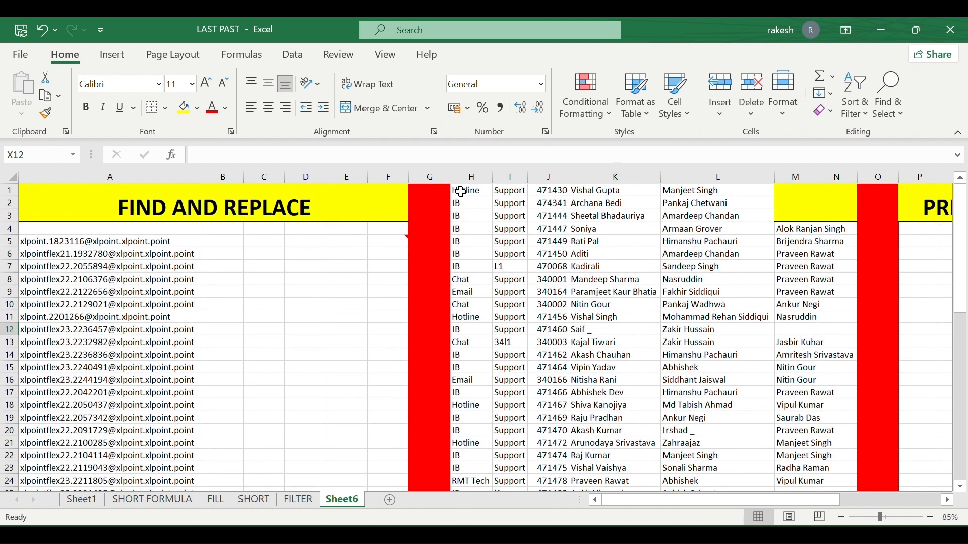
Add filter drop-downs to the H–N name table headers in row 4.
{"action": "left_click_drag", "start_coordinate": [462, 192], "coordinate": [842, 190]}
{"action": "left_click", "coordinate": [739, 203]}
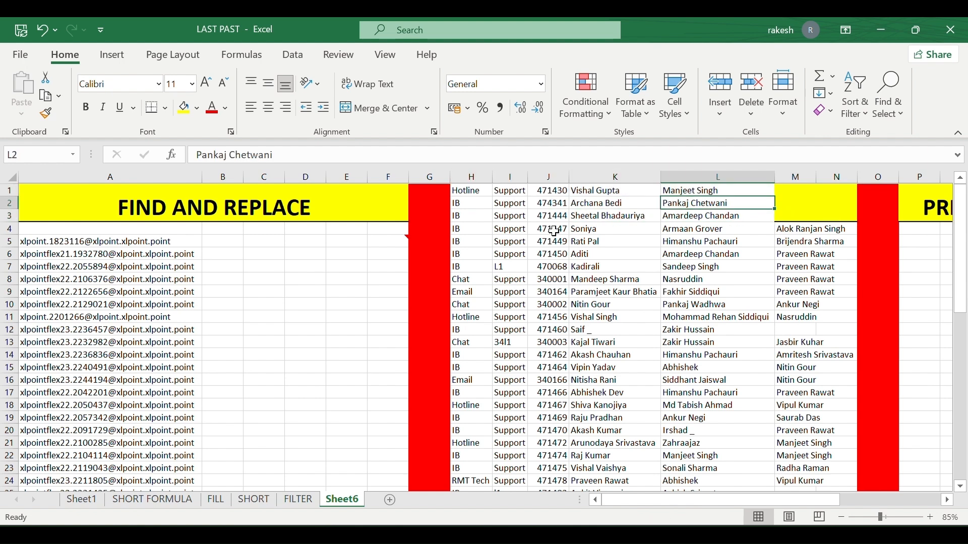
{"action": "left_click_drag", "start_coordinate": [456, 230], "coordinate": [857, 484]}
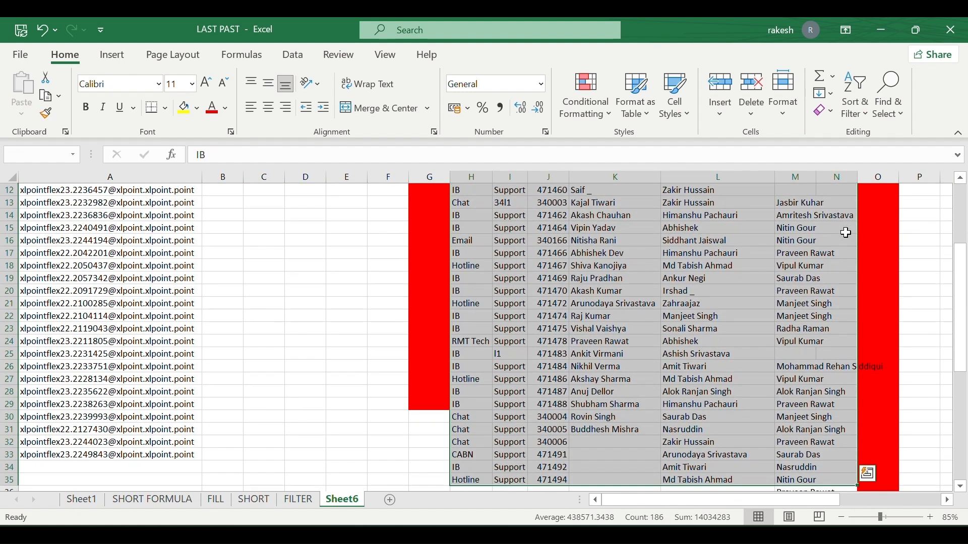
{"action": "left_click", "coordinate": [856, 98]}
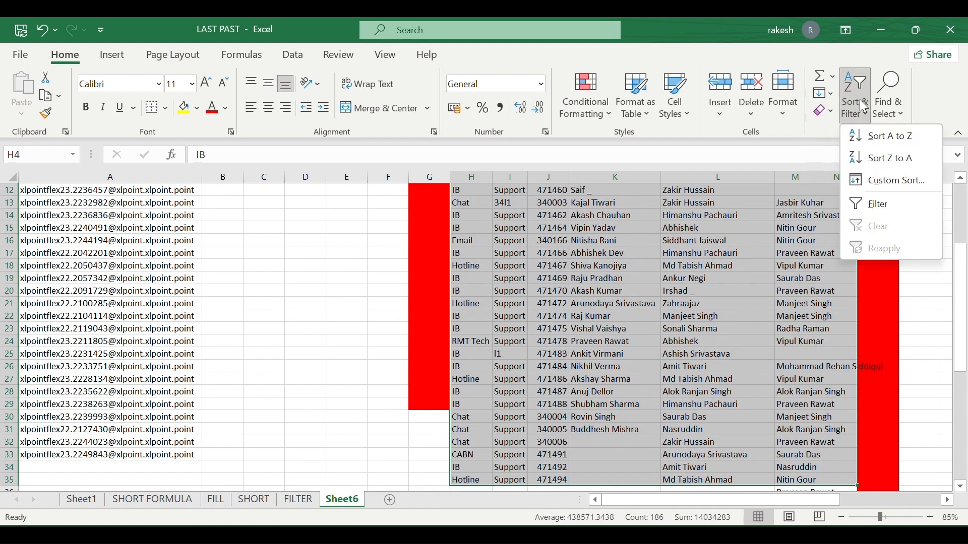
{"action": "left_click", "coordinate": [885, 202]}
Preview column K's filter choices without filtering, then select the whole data block around L6.
{"action": "scroll", "coordinate": [678, 260], "scroll_direction": "up", "scroll_amount": 4}
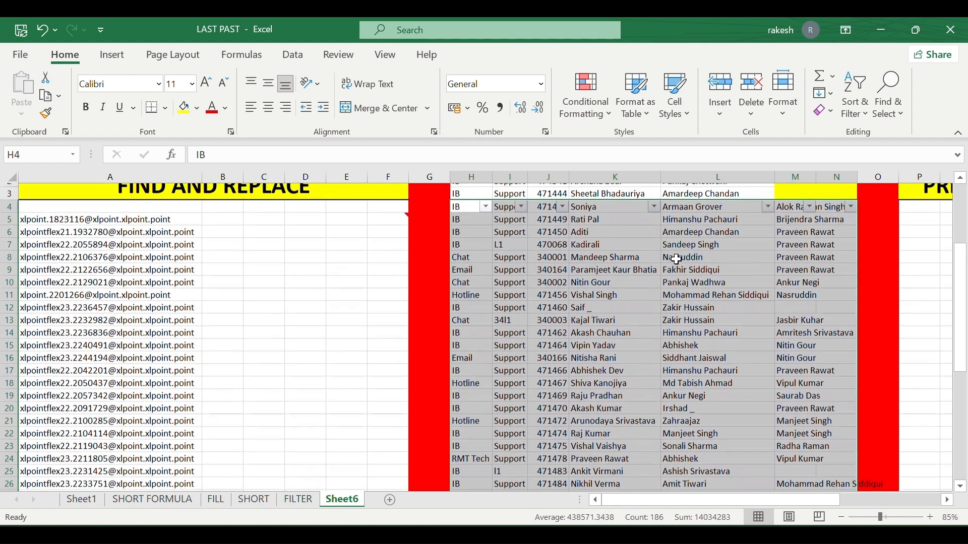
{"action": "left_click", "coordinate": [664, 255]}
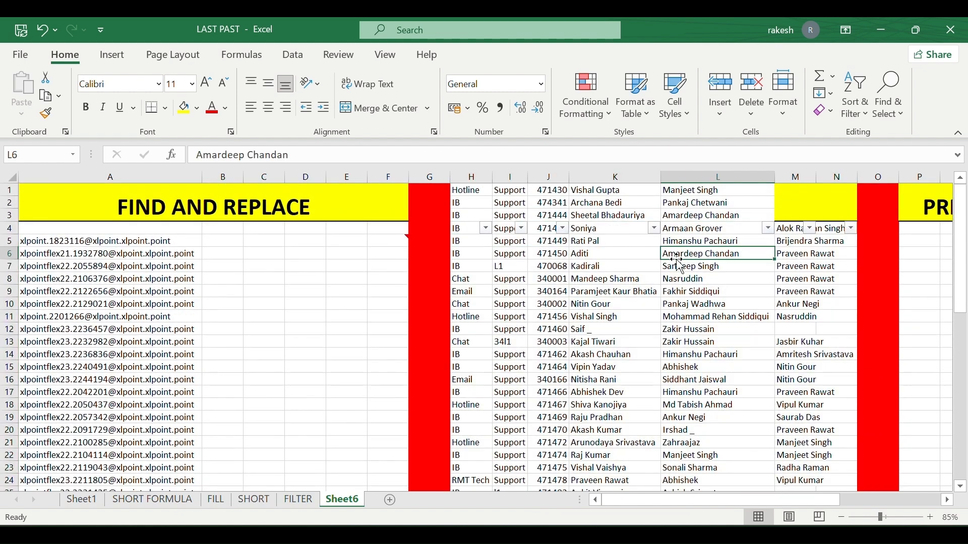
{"action": "left_click", "coordinate": [654, 228]}
{"action": "key", "text": "Escape"}
{"action": "key", "text": "ctrl+a"}
Hide Comment 1 through the Selection Pane, then close the pane.
{"action": "left_click", "coordinate": [888, 119]}
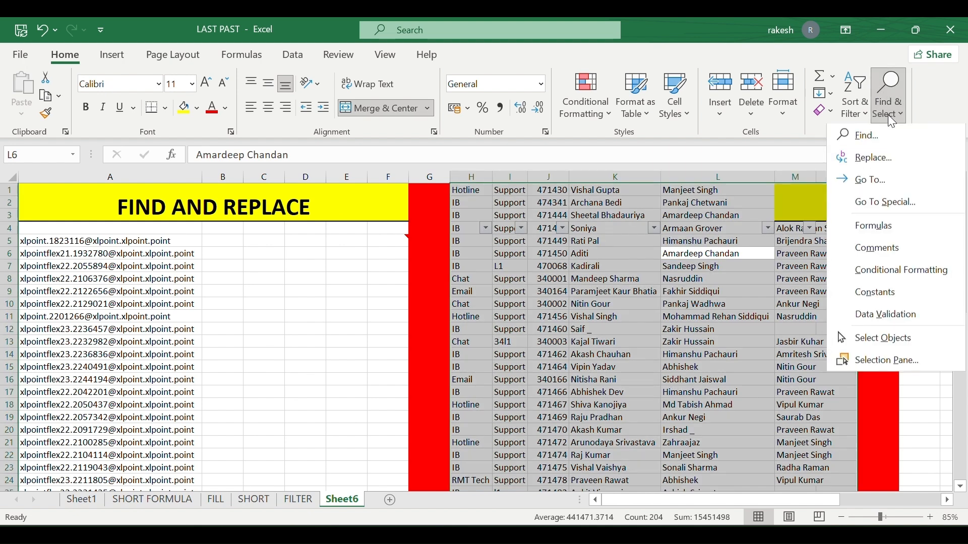
{"action": "left_click", "coordinate": [906, 358]}
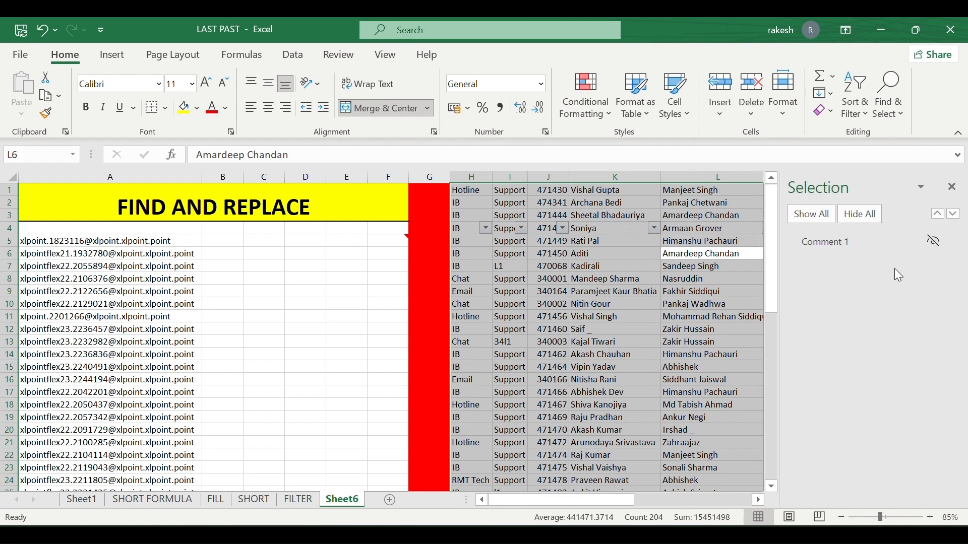
{"action": "left_click", "coordinate": [934, 243]}
{"action": "left_click", "coordinate": [952, 187]}
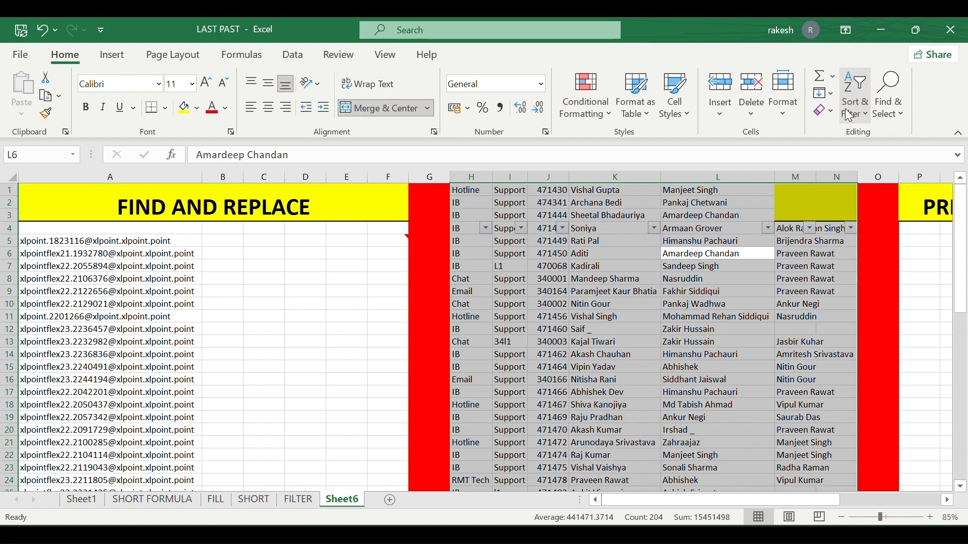
Dismiss the Fill options unused and reselect the data block around L6.
{"action": "left_click", "coordinate": [831, 92]}
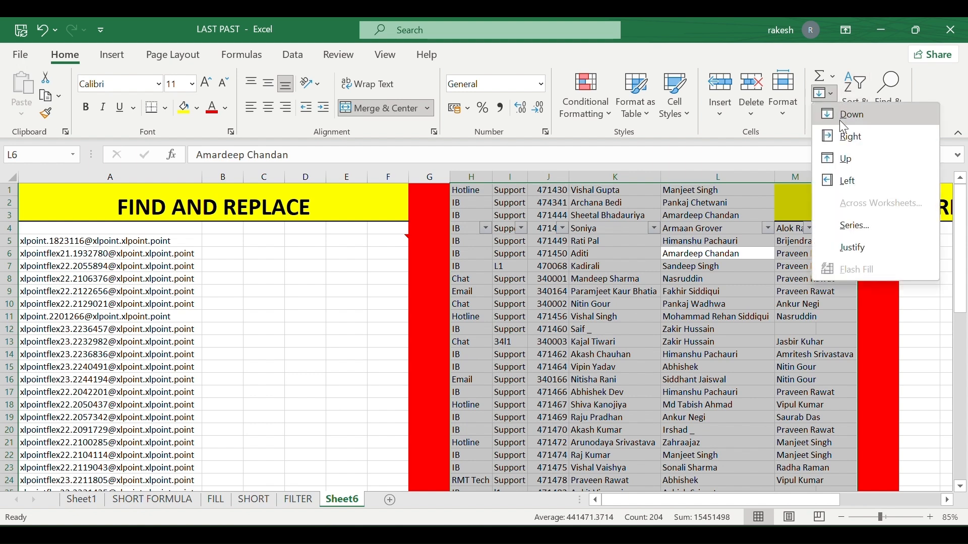
{"action": "left_click", "coordinate": [827, 226]}
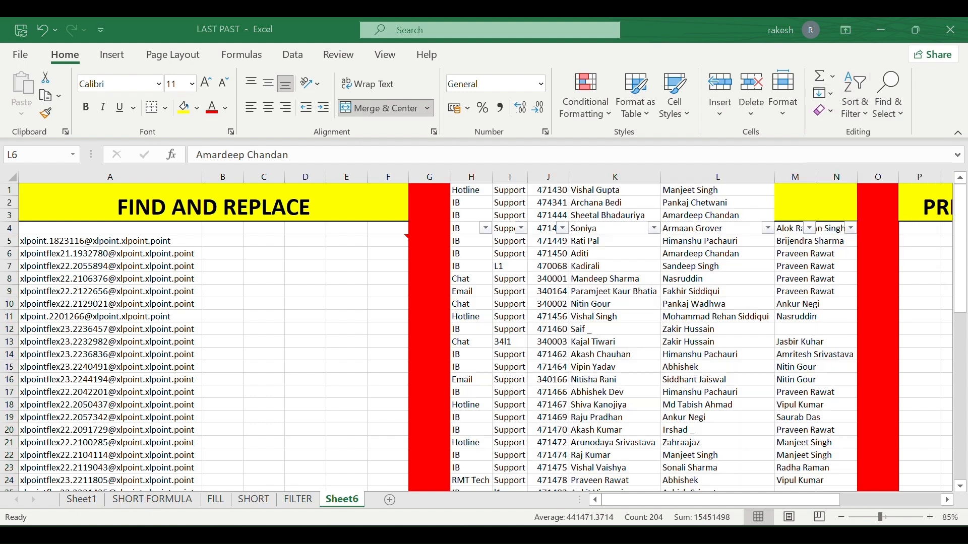
{"action": "scroll", "coordinate": [395, 392], "scroll_direction": "right", "scroll_amount": 5}
{"action": "scroll", "coordinate": [396, 392], "scroll_direction": "left", "scroll_amount": 5}
{"action": "key", "text": "ctrl+a"}
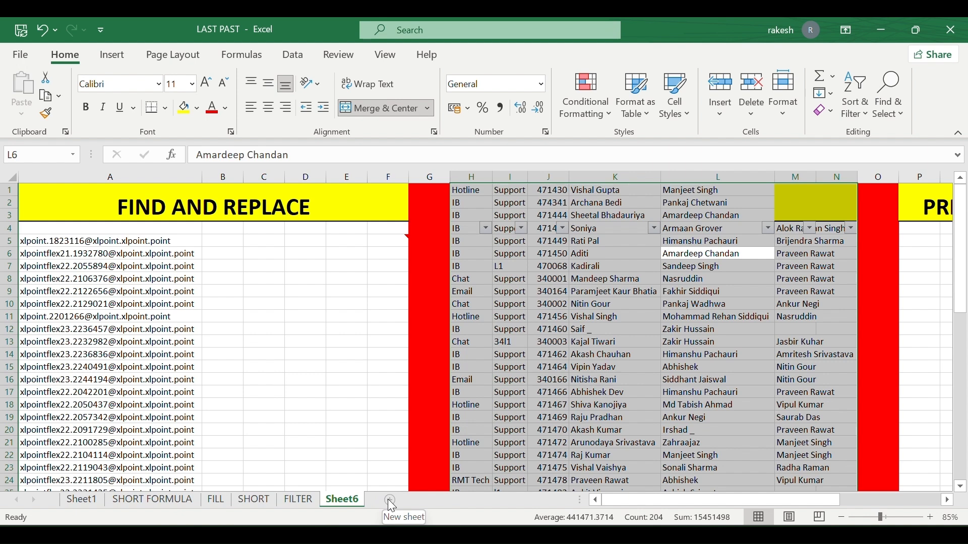
Add two blank sheets, Sheet2 and Sheet3, then return to Sheet6.
{"action": "left_click", "coordinate": [389, 500]}
{"action": "left_click", "coordinate": [437, 501]}
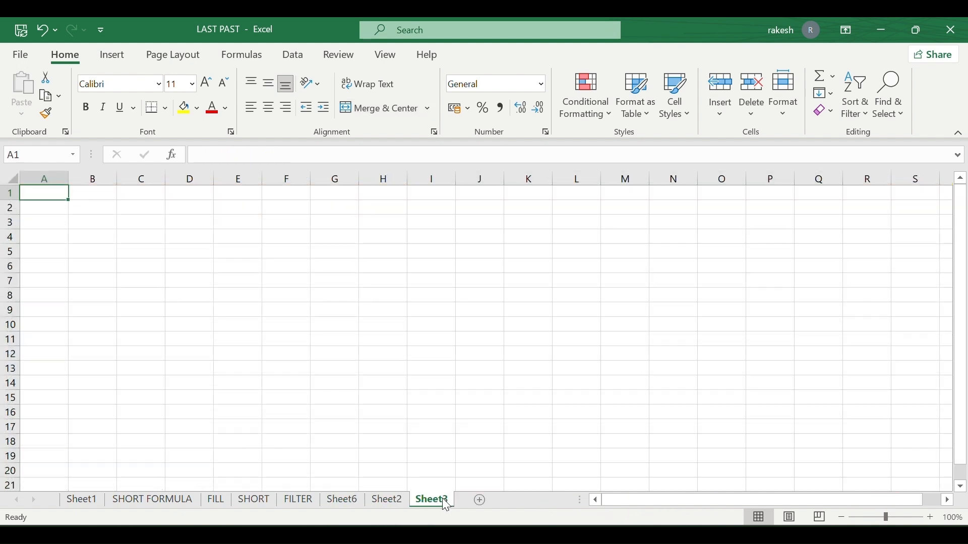
{"action": "left_click", "coordinate": [388, 502]}
{"action": "left_click", "coordinate": [435, 503]}
{"action": "left_click", "coordinate": [331, 500]}
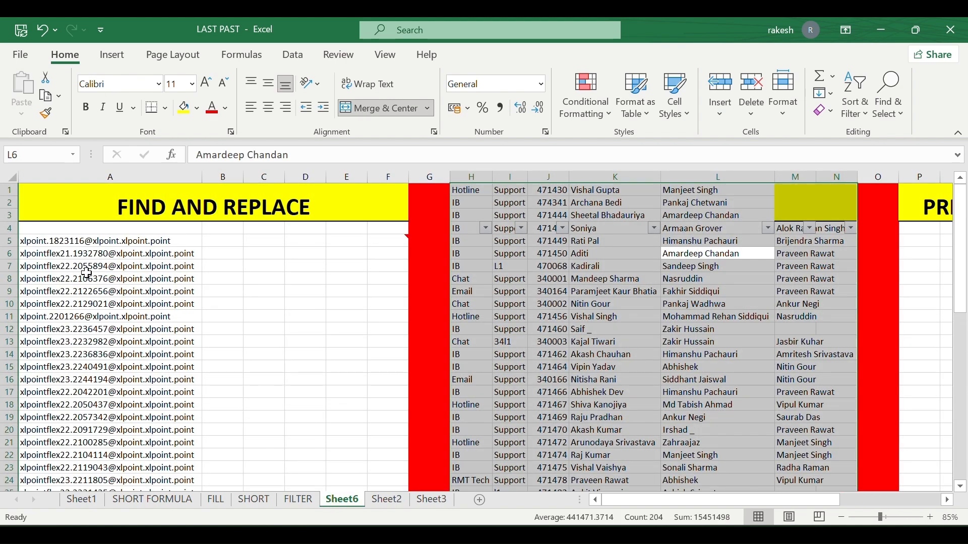
Select Sheet6's email list in A5:A33.
{"action": "left_click", "coordinate": [76, 242]}
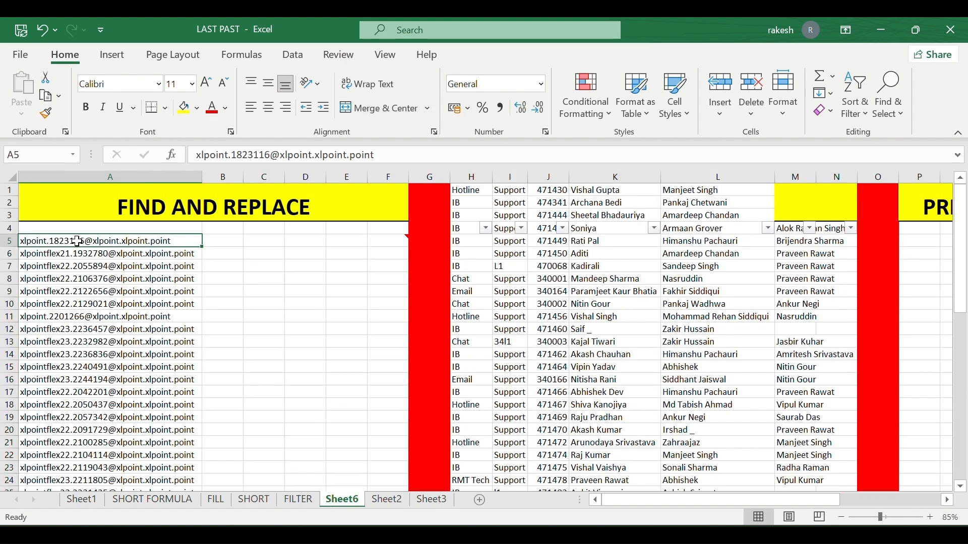
{"action": "left_click_drag", "start_coordinate": [77, 242], "coordinate": [62, 359]}
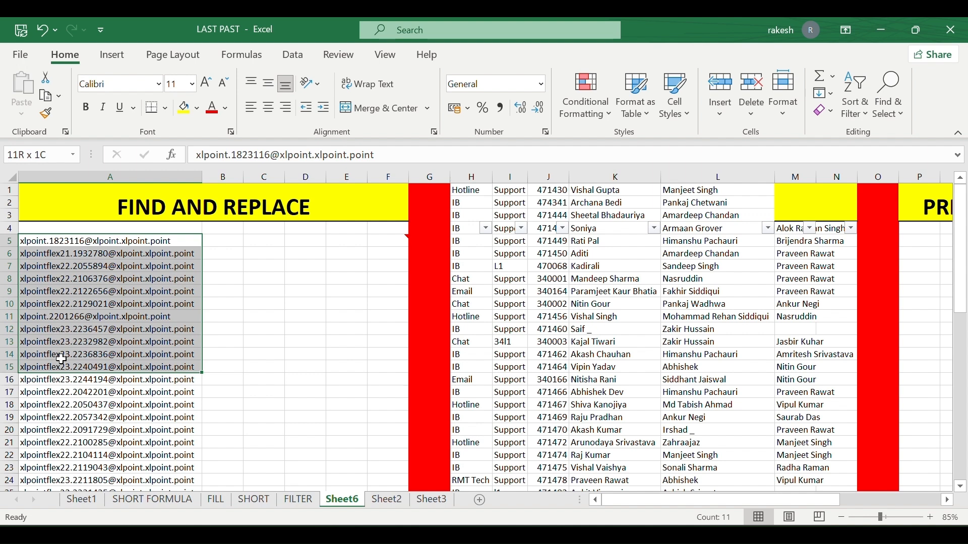
{"action": "key", "text": "shift+Down"}
{"action": "key", "text": "shift+Down"}
{"action": "key", "text": "shift+Down"}
{"action": "key", "text": "shift+Down"}
{"action": "key", "text": "shift+Down"}
{"action": "key", "text": "shift+Down"}
{"action": "key", "text": "shift+Down"}
{"action": "key", "text": "shift+Down"}
{"action": "key", "text": "shift+Down"}
{"action": "key", "text": "shift+Down"}
{"action": "key", "text": "shift+Down"}
{"action": "key", "text": "shift+Down"}
{"action": "key", "text": "shift+Down"}
{"action": "key", "text": "shift+Down"}
{"action": "key", "text": "shift+Down"}
{"action": "key", "text": "shift+Down"}
{"action": "key", "text": "shift+Down"}
{"action": "key", "text": "shift+Down"}
{"action": "key", "text": "shift+Down"}
{"action": "key", "text": "shift+Down"}
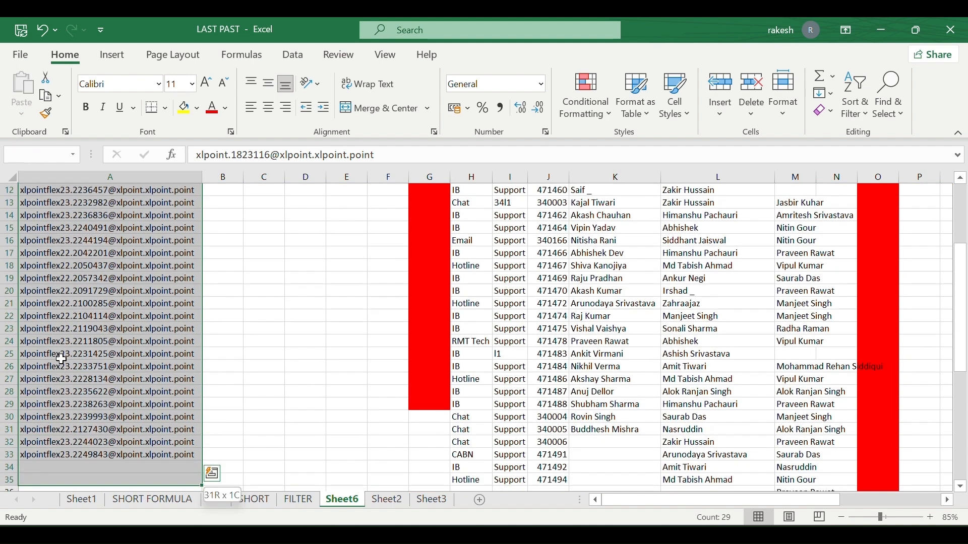
{"action": "key", "text": "shift+Up"}
{"action": "key", "text": "shift+Up"}
{"action": "left_click_drag", "start_coordinate": [62, 359], "coordinate": [62, 359]}
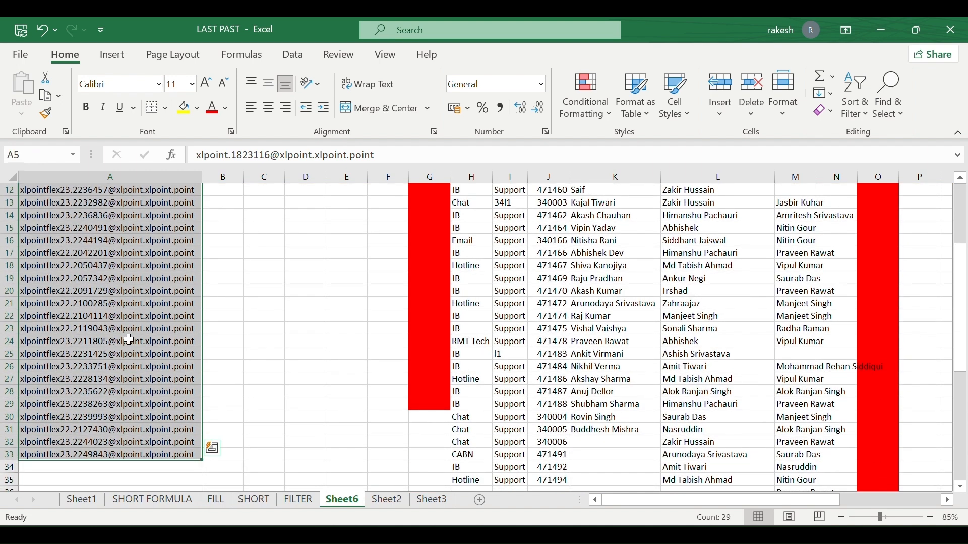
{"action": "left_click", "coordinate": [835, 98]}
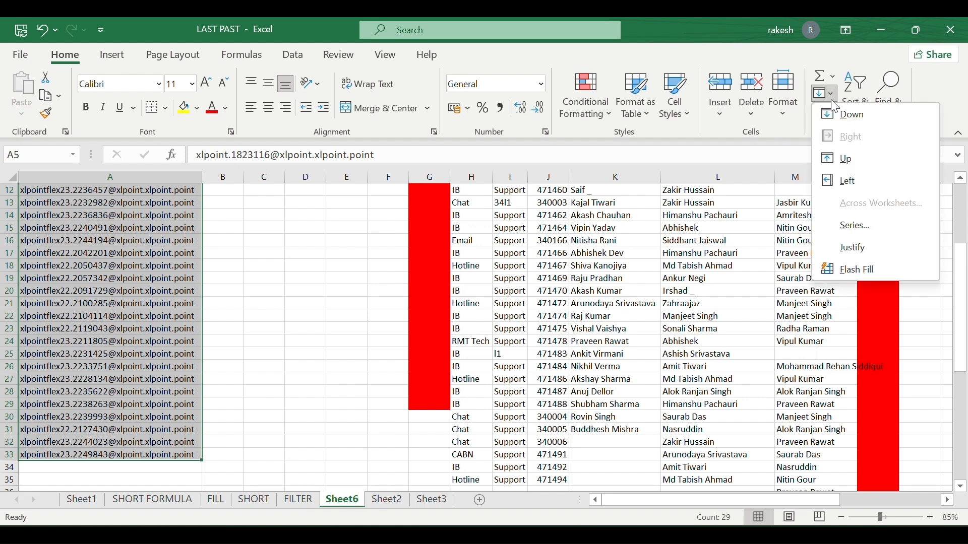
{"action": "left_click", "coordinate": [134, 222]}
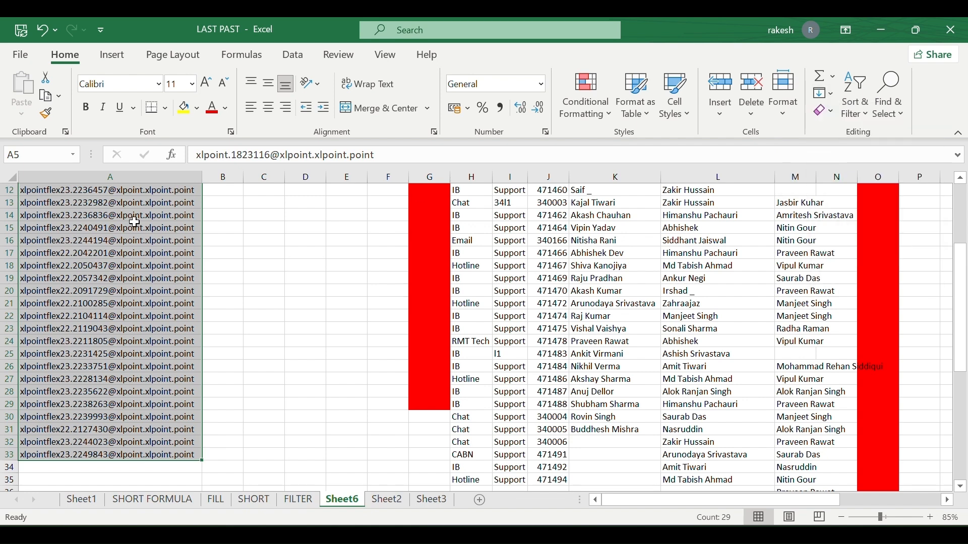
Group Sheet2 and Sheet3 with Sheet6 and fill A5:A33 across worksheets using All.
{"action": "left_click", "coordinate": [384, 504], "text": "ctrl"}
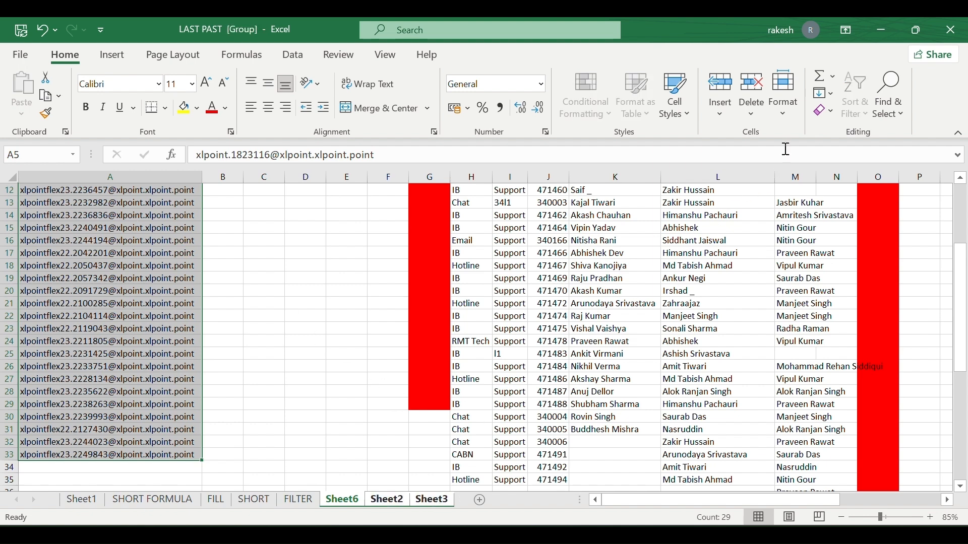
{"action": "left_click", "coordinate": [835, 95]}
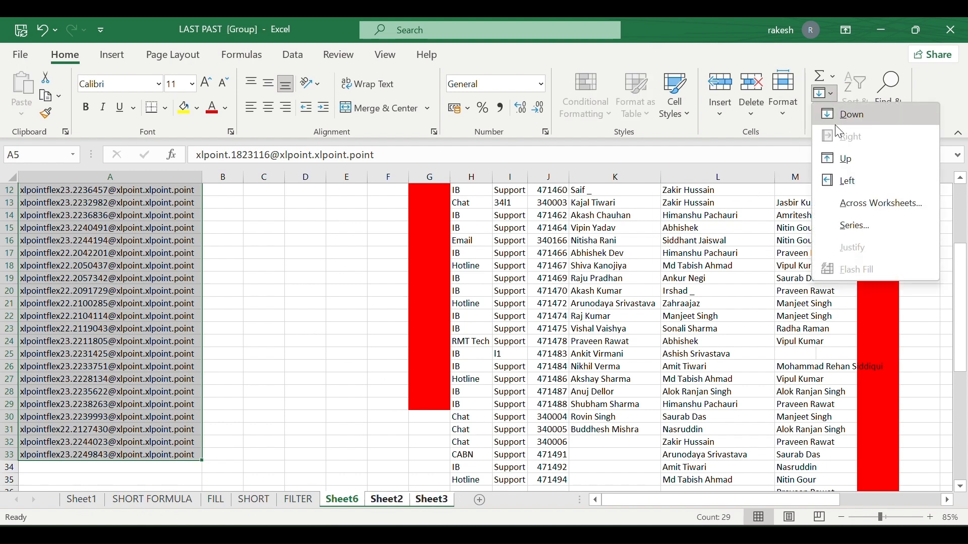
{"action": "left_click", "coordinate": [868, 202]}
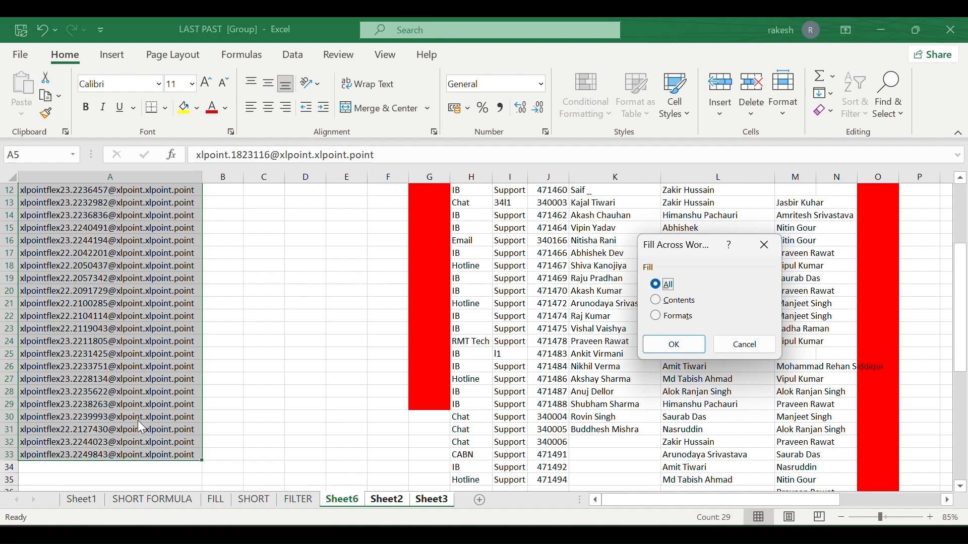
{"action": "left_click", "coordinate": [676, 345]}
{"action": "left_click", "coordinate": [389, 502]}
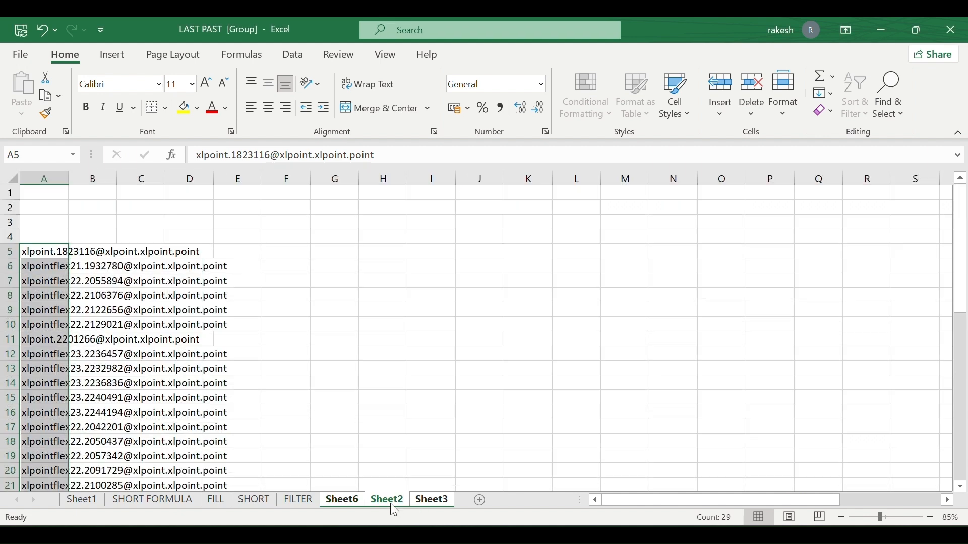
{"action": "scroll", "coordinate": [160, 414], "scroll_direction": "down", "scroll_amount": 4}
{"action": "scroll", "coordinate": [159, 414], "scroll_direction": "up", "scroll_amount": 4}
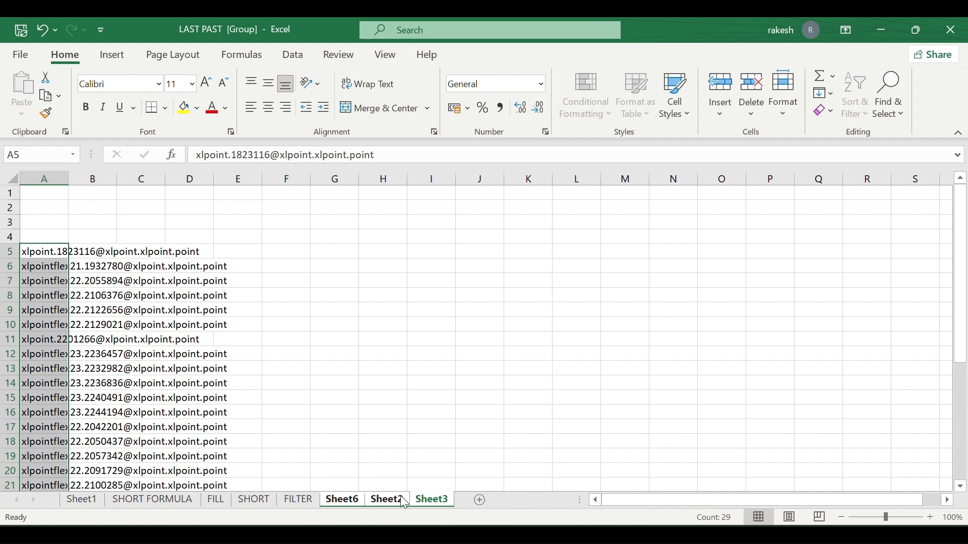
{"action": "left_click", "coordinate": [339, 499]}
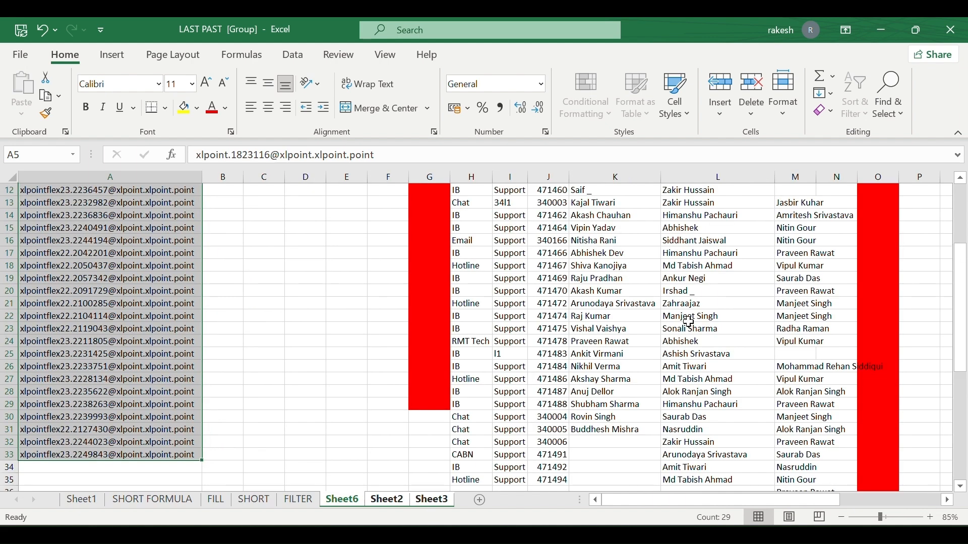
{"action": "scroll", "coordinate": [808, 209], "scroll_direction": "up", "scroll_amount": 4}
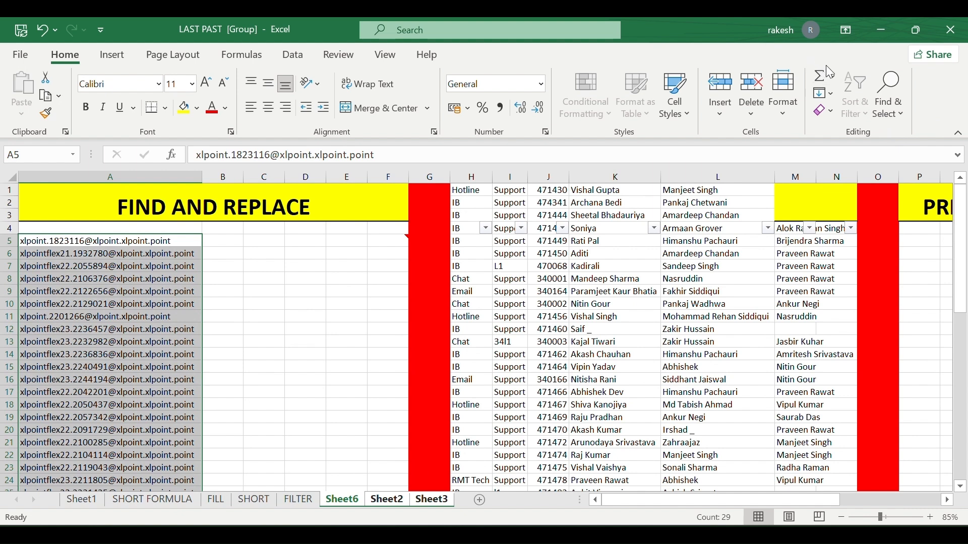
{"action": "left_click", "coordinate": [122, 53]}
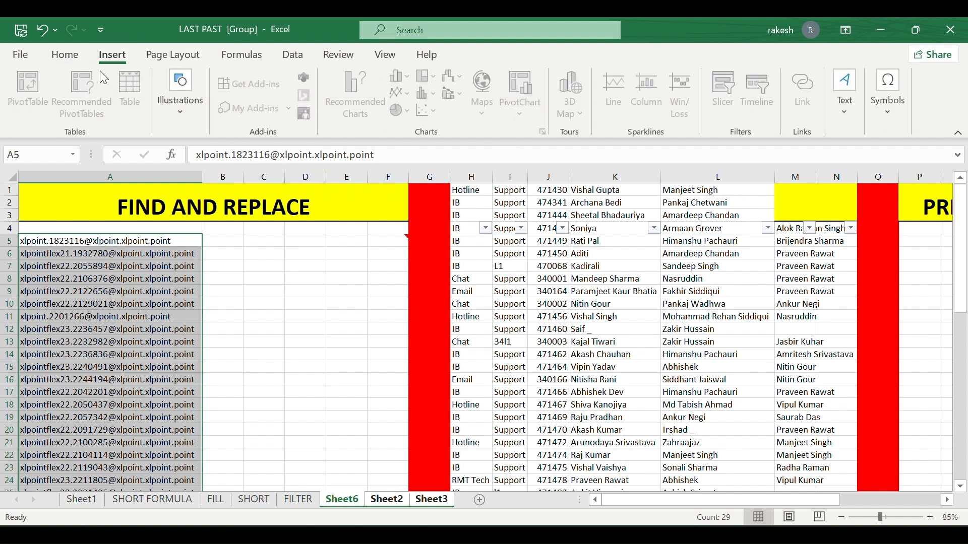
{"action": "left_click", "coordinate": [57, 56]}
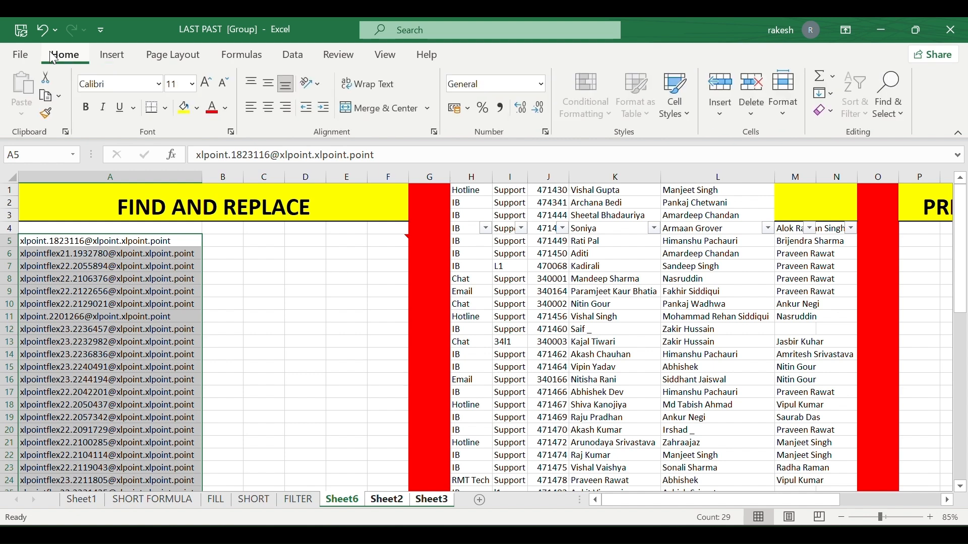